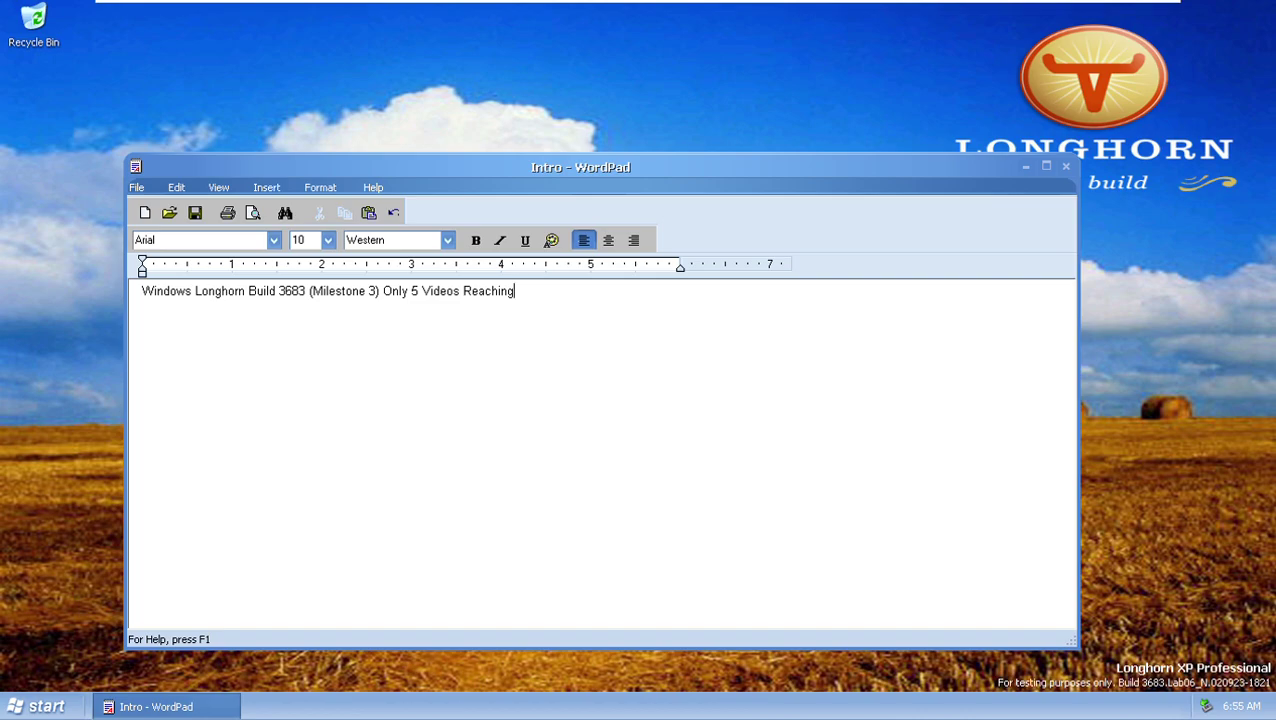
Delete the whole line of text in the Intro document.
key("ctrl+shift+Left")
key("ctrl+shift+Left")
key("ctrl+shift+Left")
key("ctrl+shift+Left")
key("ctrl+shift+Left")
key("shift+Home")
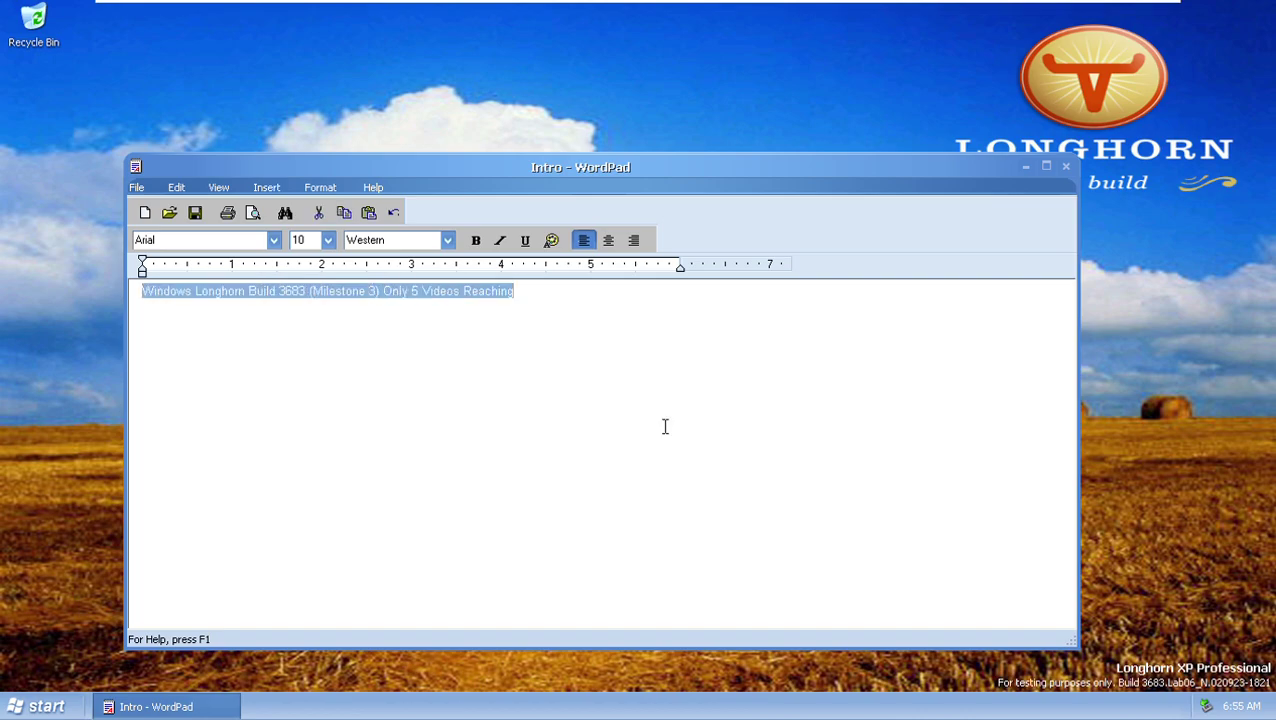
key("Delete")
Close the Intro document without saving and delete the Intro file from the desktop.
key("alt+F4")
key("n")
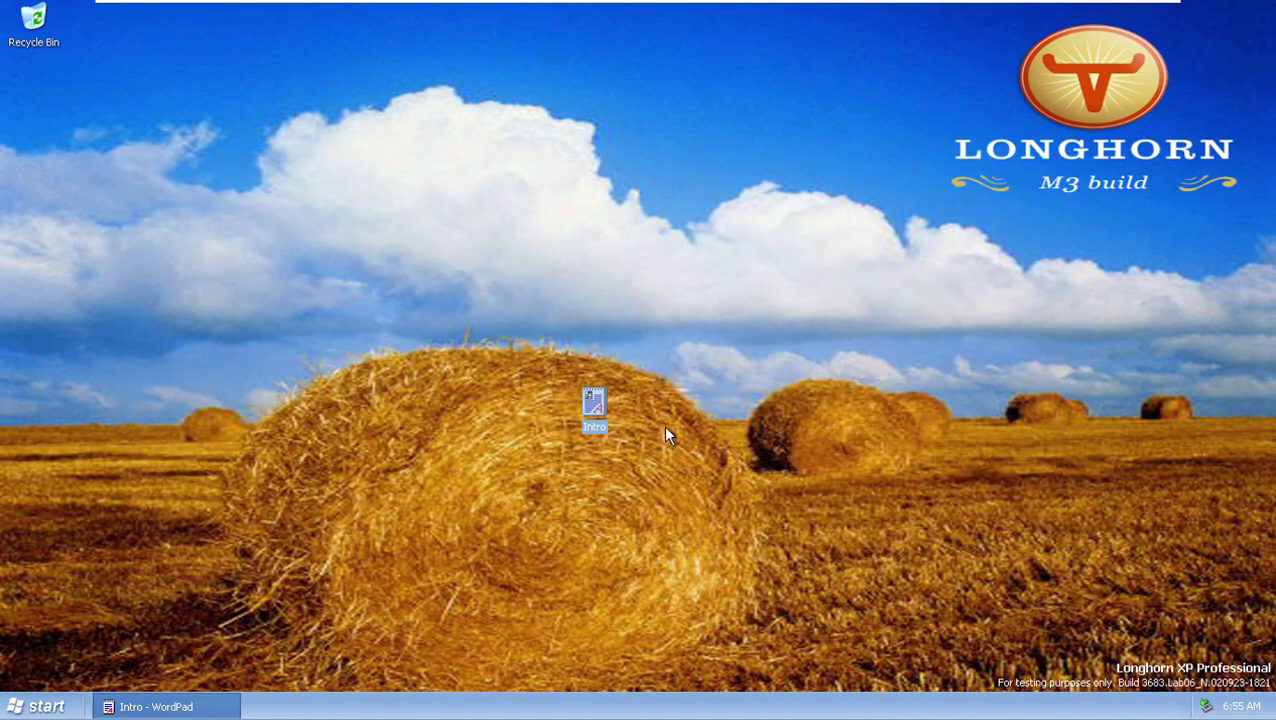
key("Delete")
key("Return")
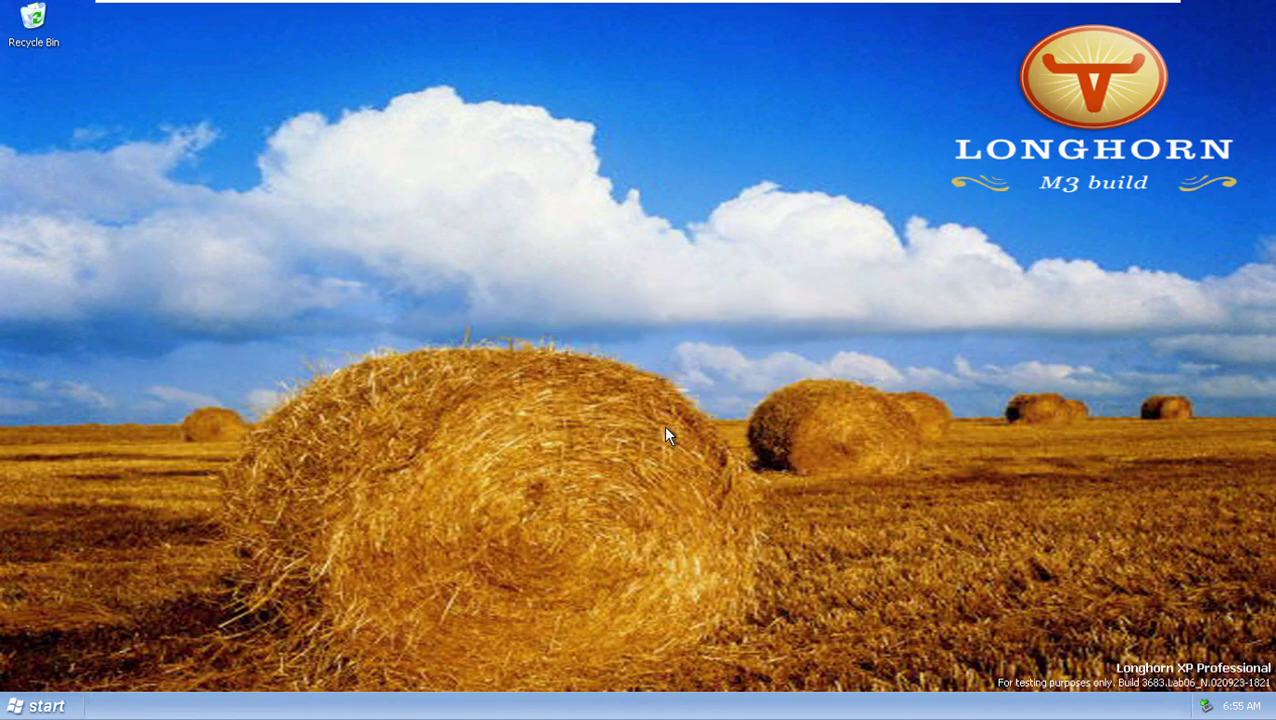
key("shift+F10")
key("Down")
key("Down")
key("Down")
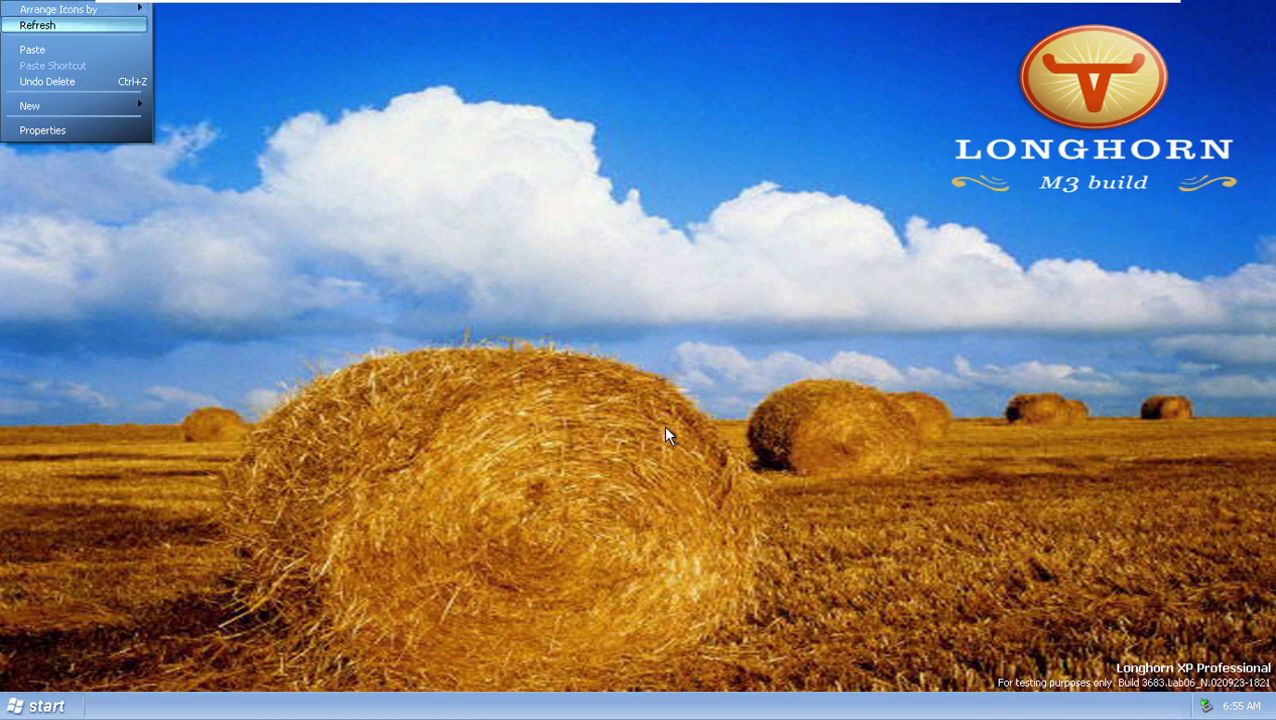
left_click(549, 327)
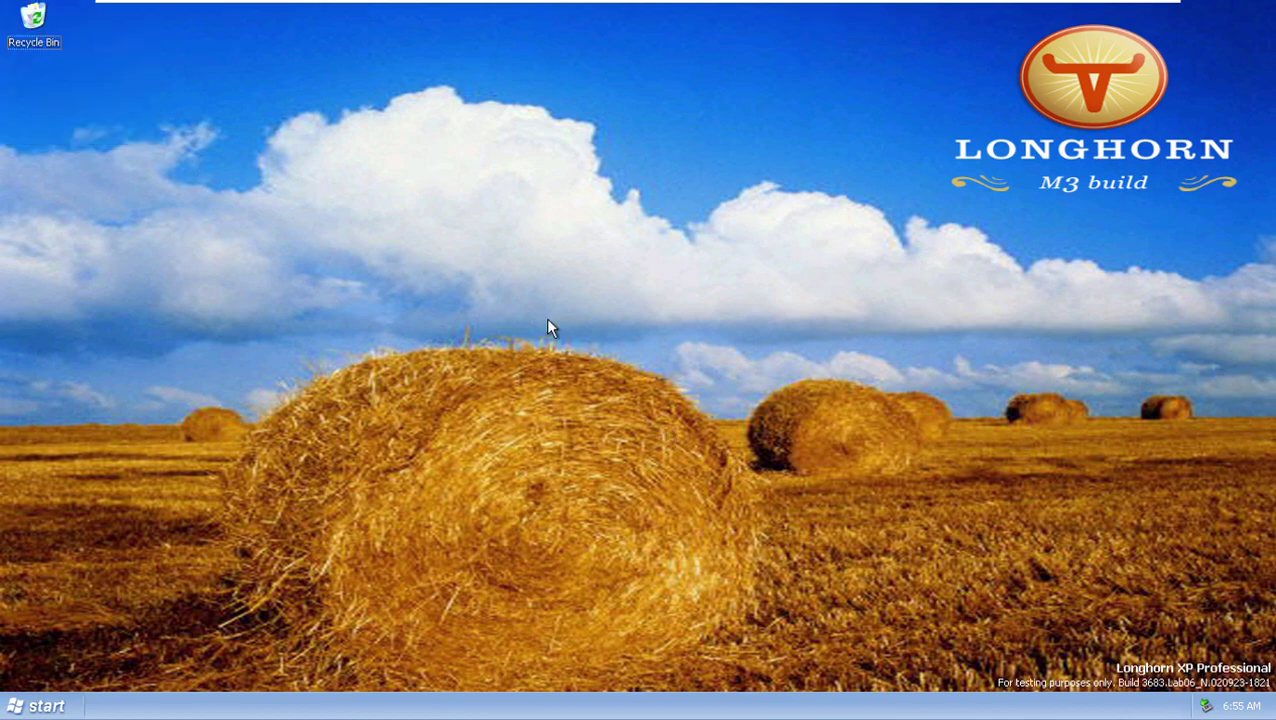
Empty the Recycle Bin on the desktop.
key("Down")
key("shift+F10")
key("Up")
key("Up")
key("Up")
key("Return")
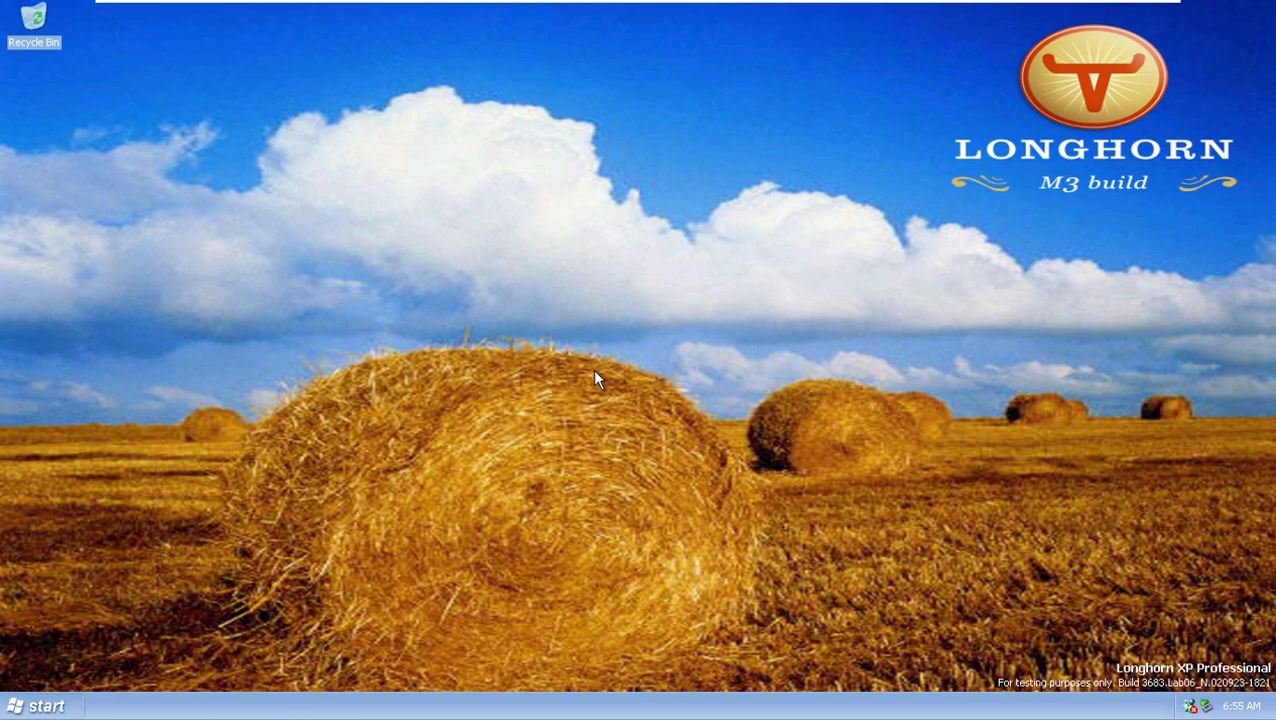
Run winver to check the Windows version information, and close it along with the activation reminder.
key("super+r")
type("winver")
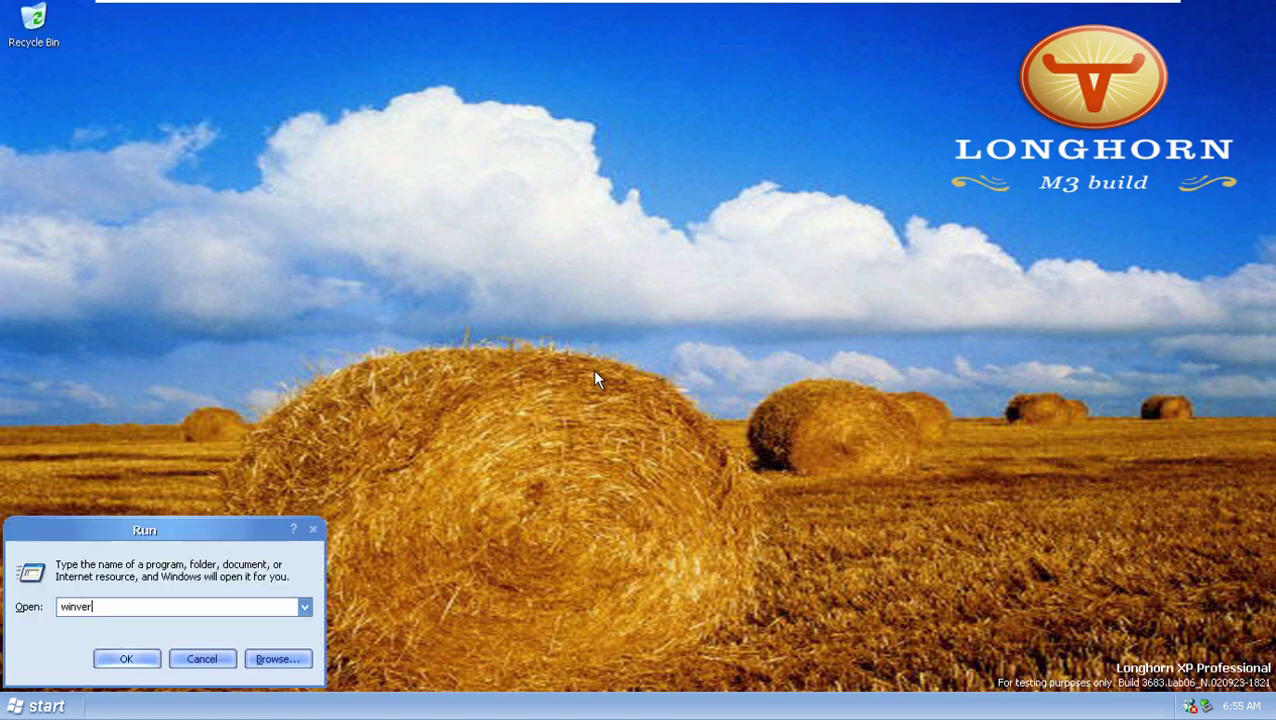
key("Return")
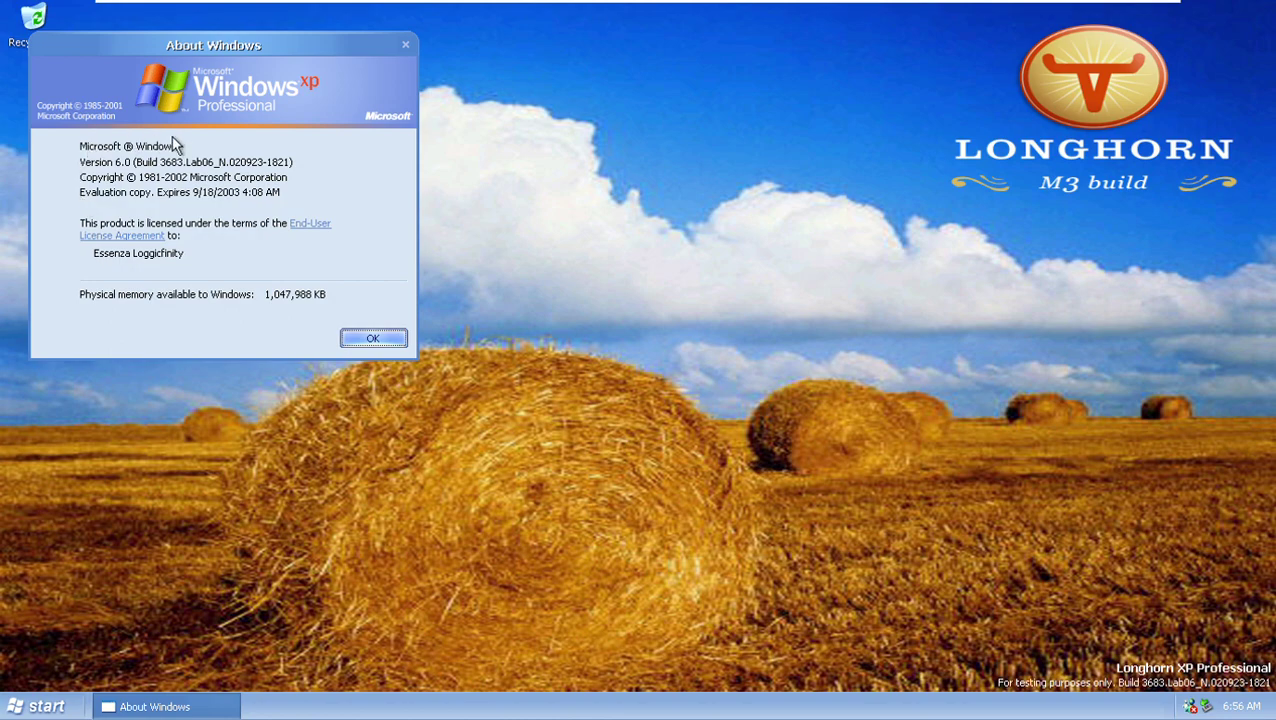
left_click(372, 340)
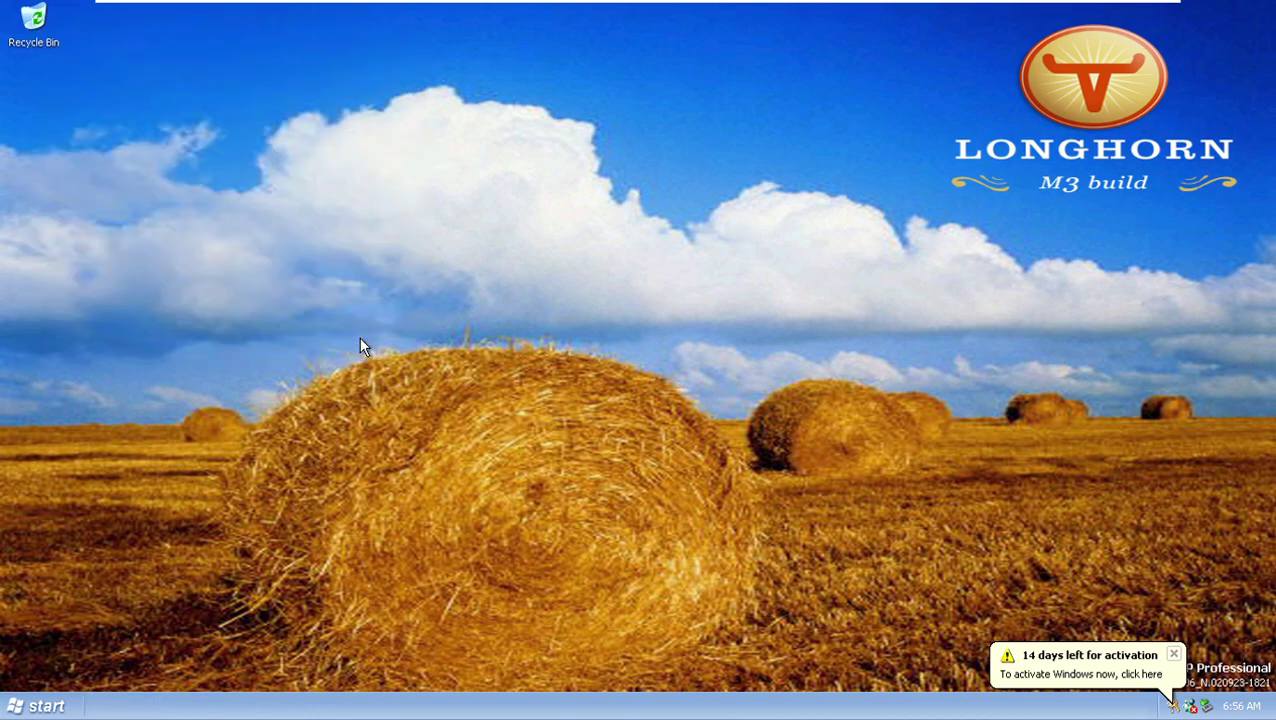
left_click(1173, 654)
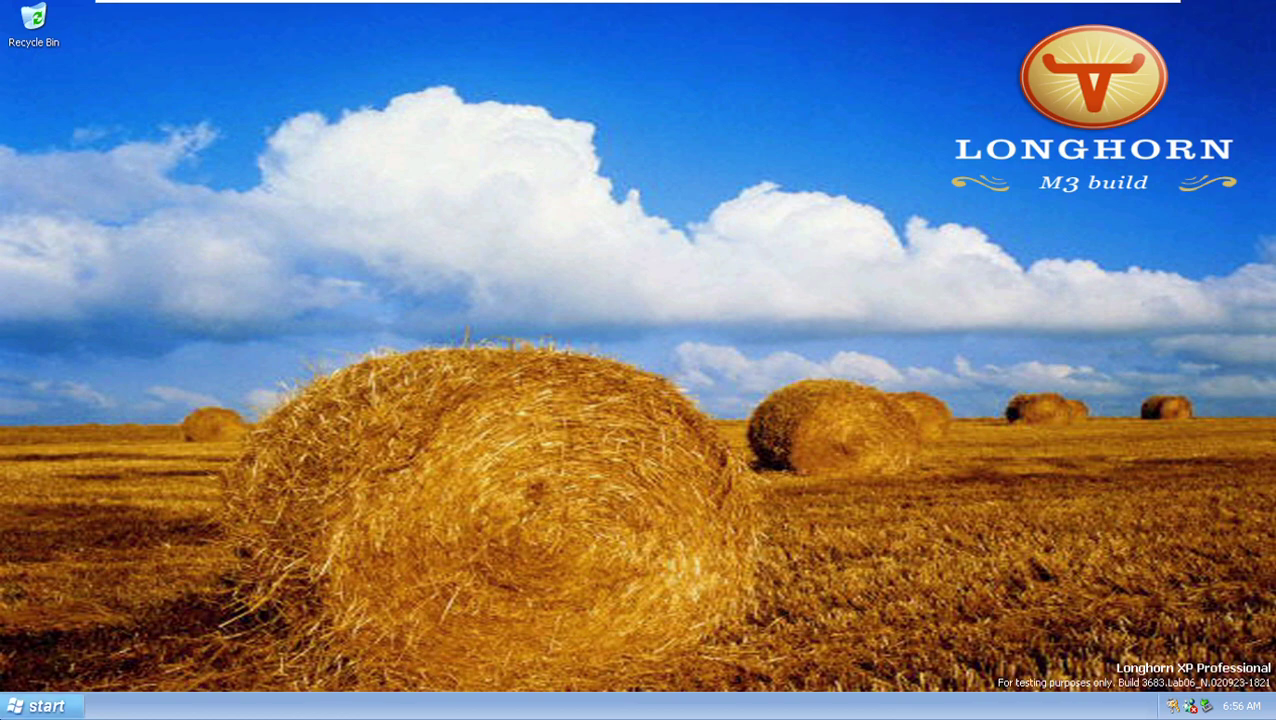
Launch the Windows XP Tour.
left_click(40, 706)
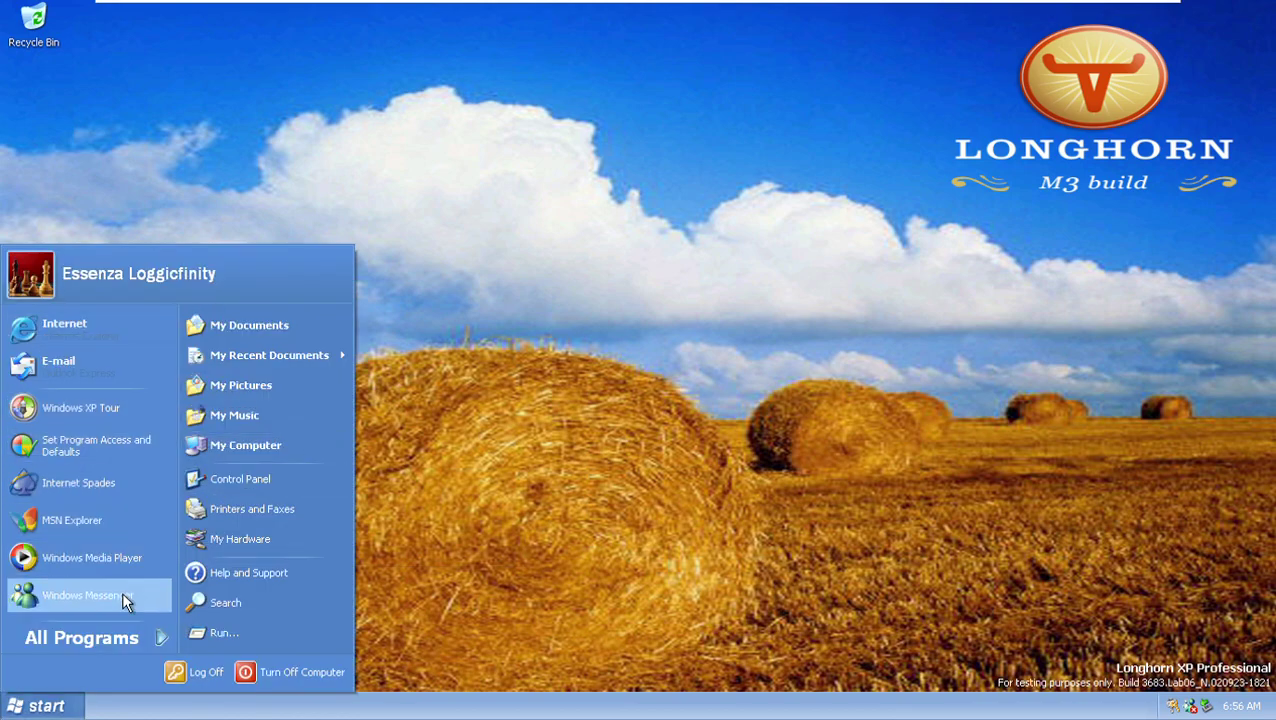
left_click(98, 408)
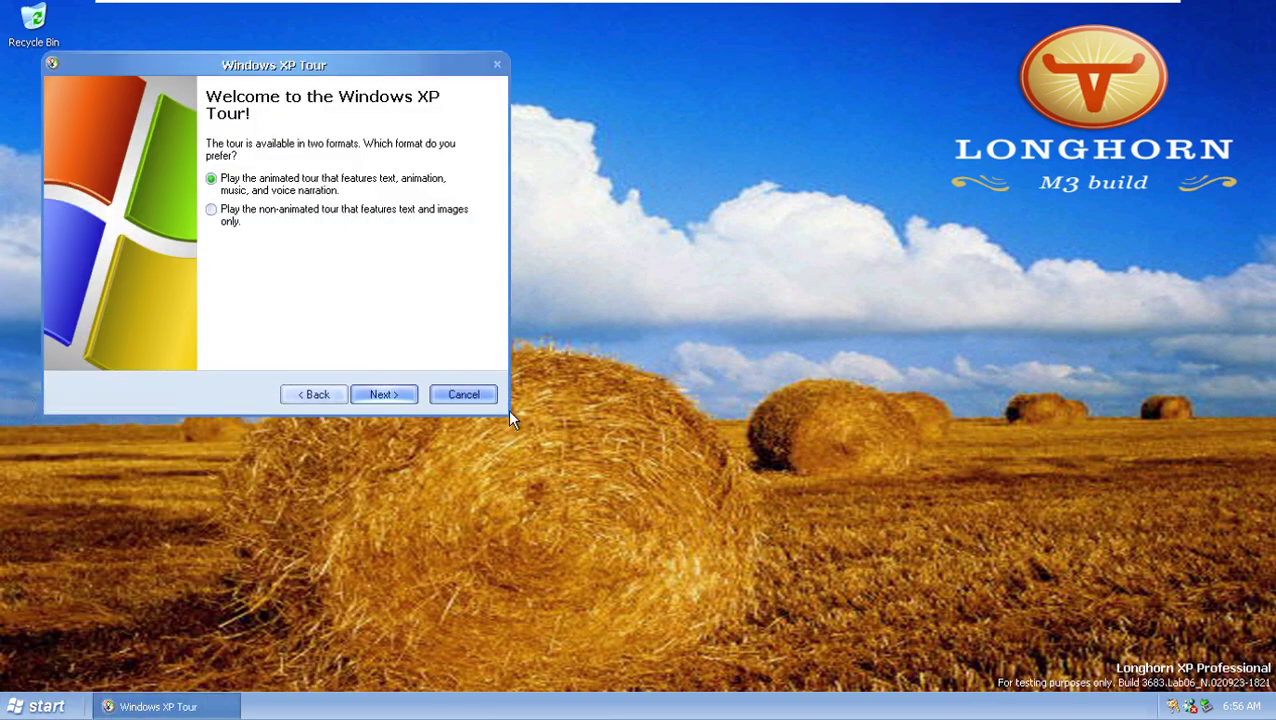
Remove Internet Spades from the list of frequently used programs and return to the Windows XP Tour.
left_click(40, 706)
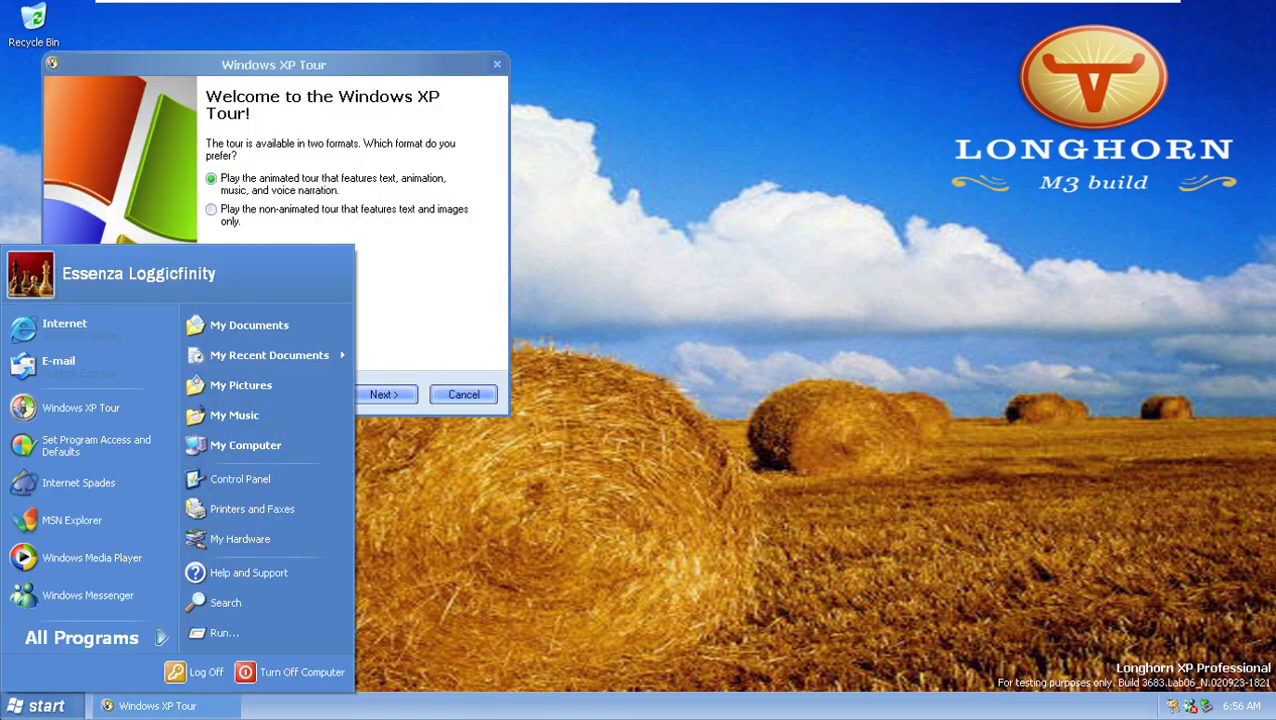
right_click(65, 490)
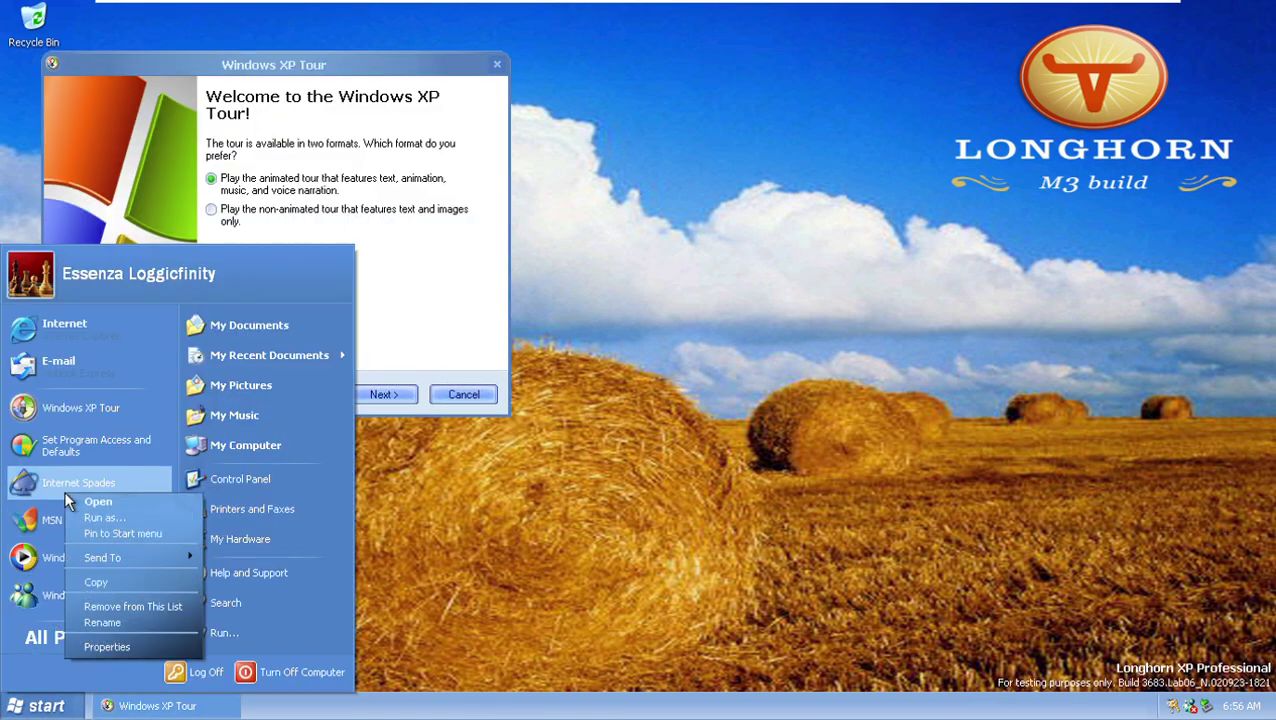
left_click(126, 600)
left_click(398, 165)
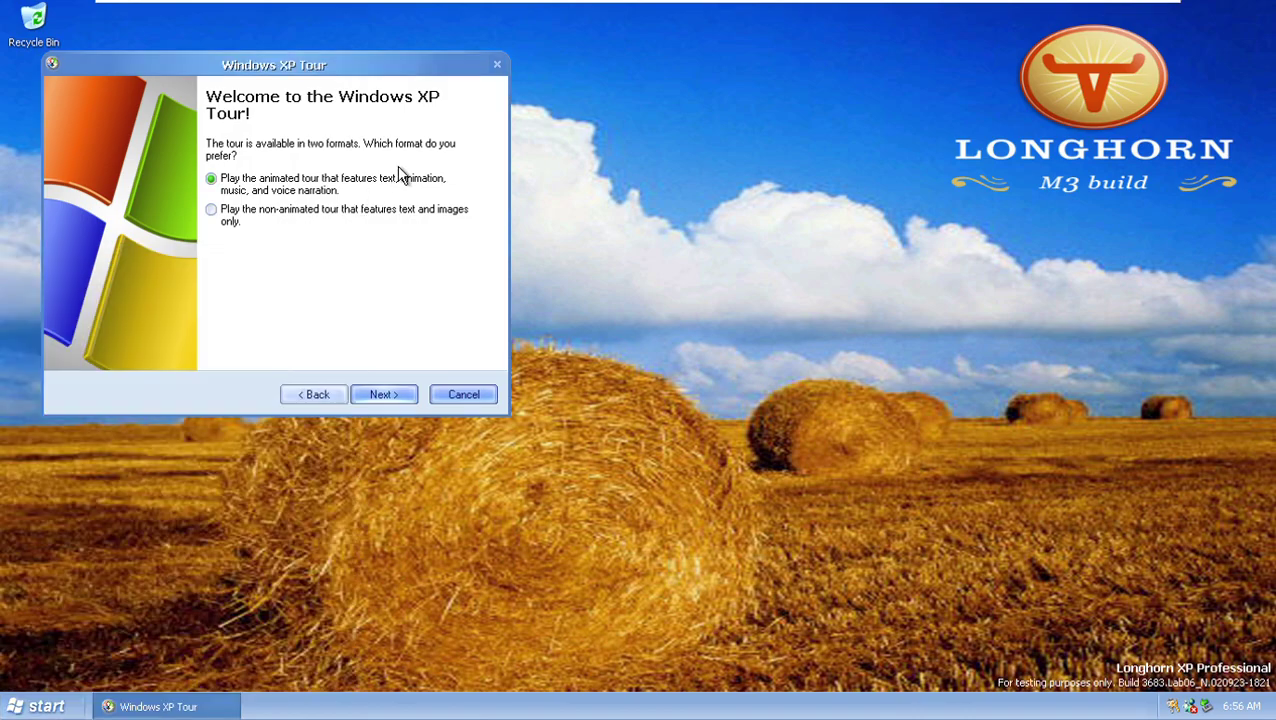
Start the animated tour and open its Windows XP Basics section, switching the music off and on again.
left_click(382, 396)
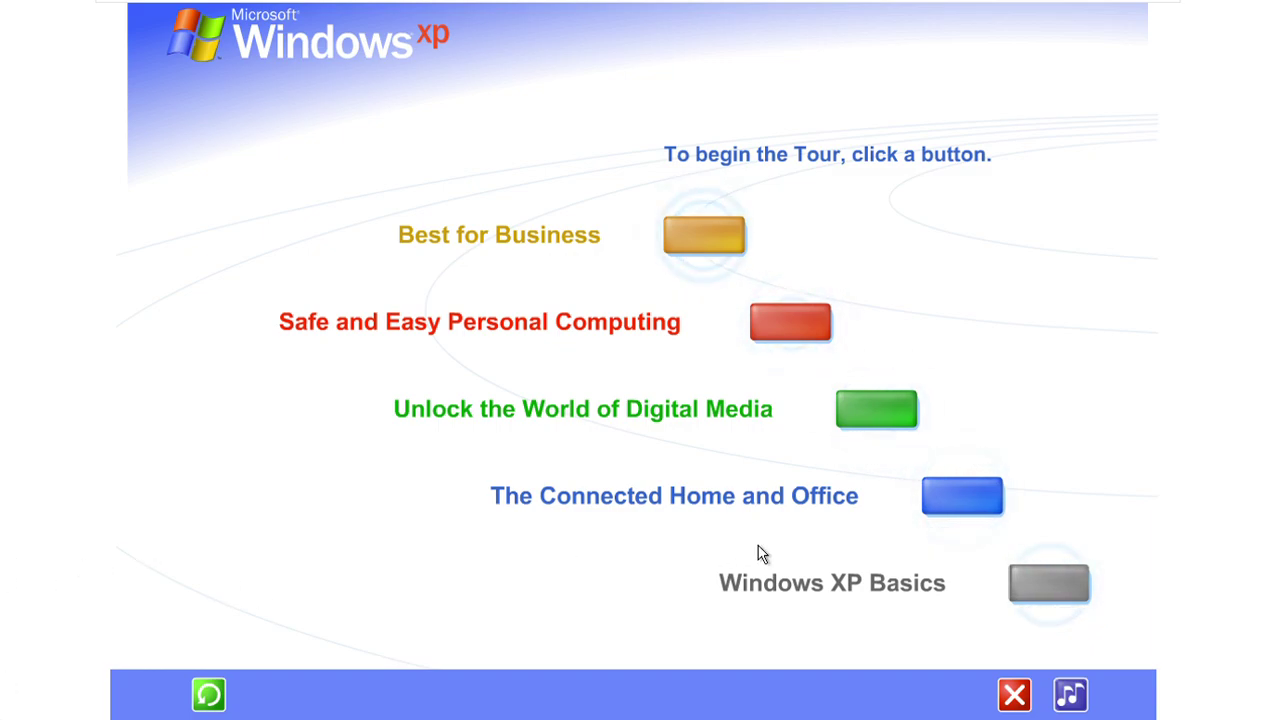
left_click(1076, 575)
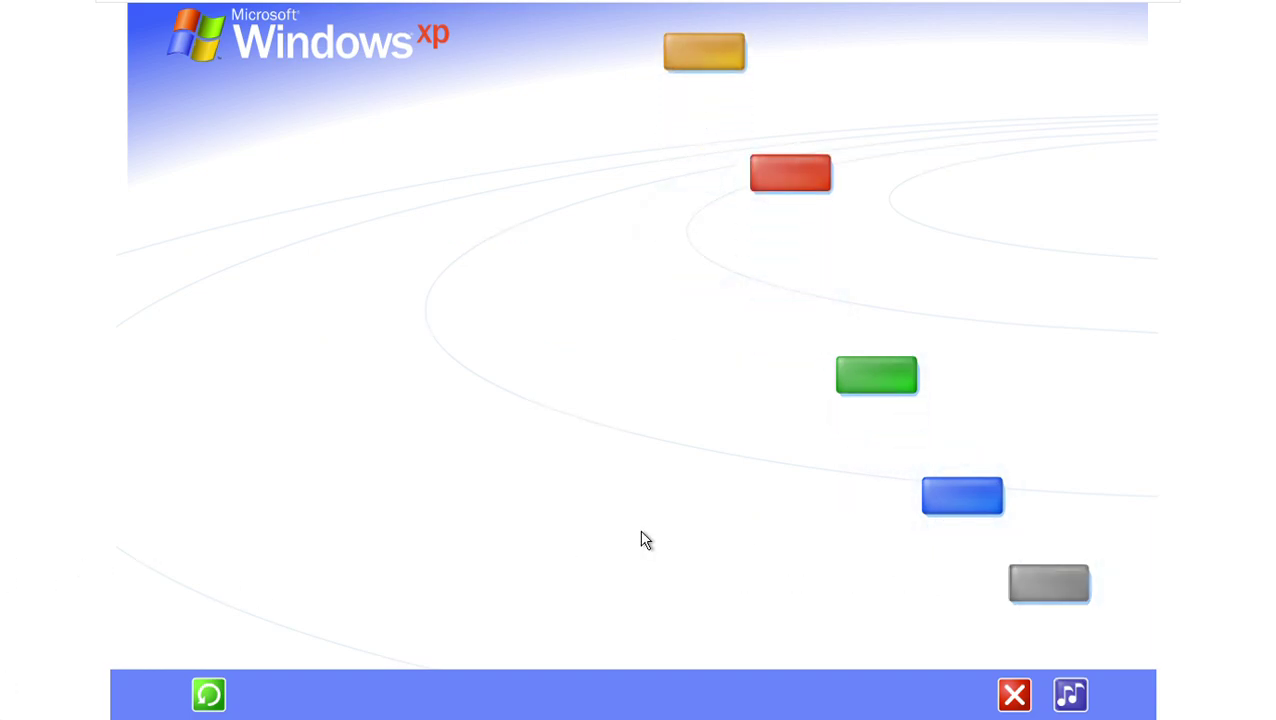
left_click(1068, 706)
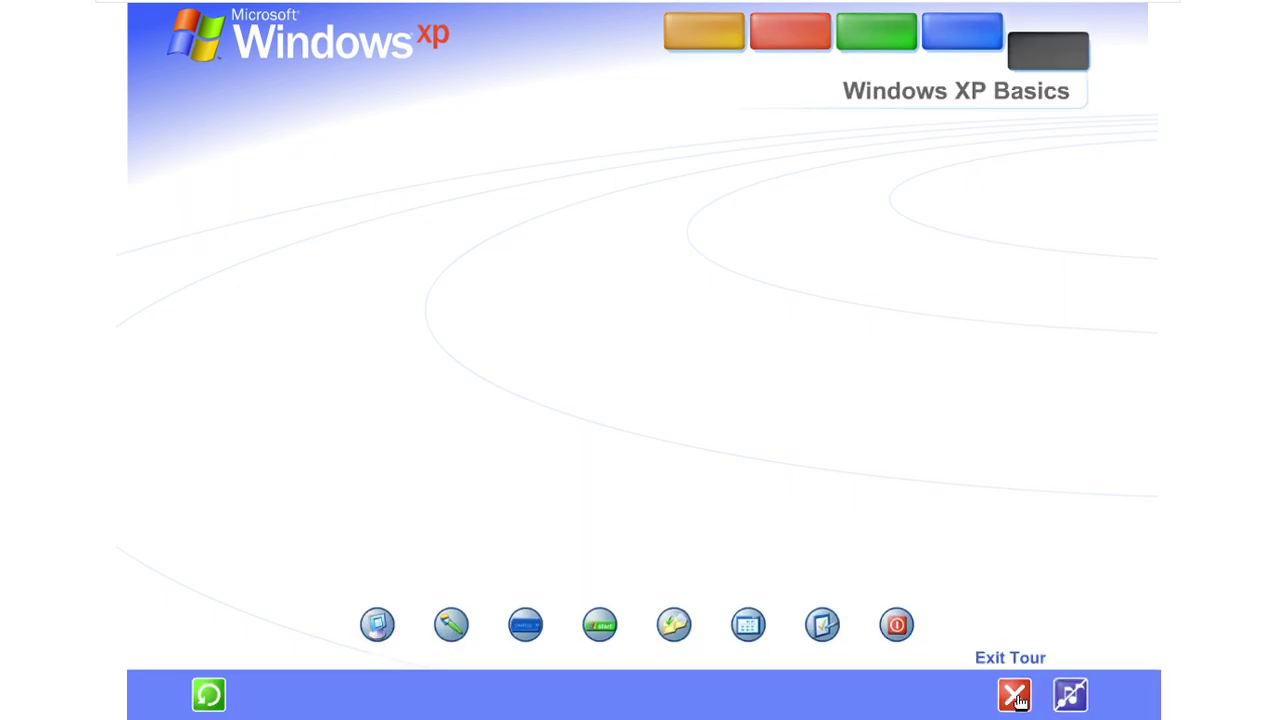
left_click(1072, 695)
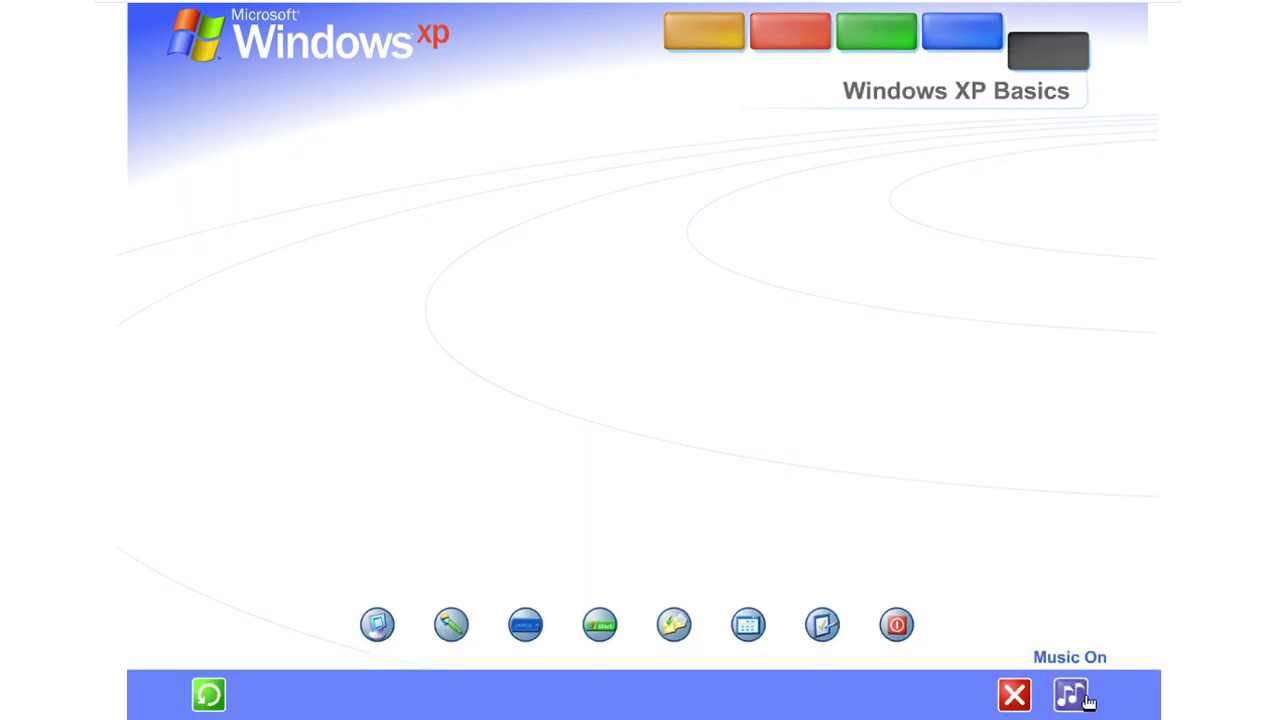
Browse the Windows XP Basics demos from The Windows Desktop to Ending Your Session, and restart and exit the tour.
left_click(377, 625)
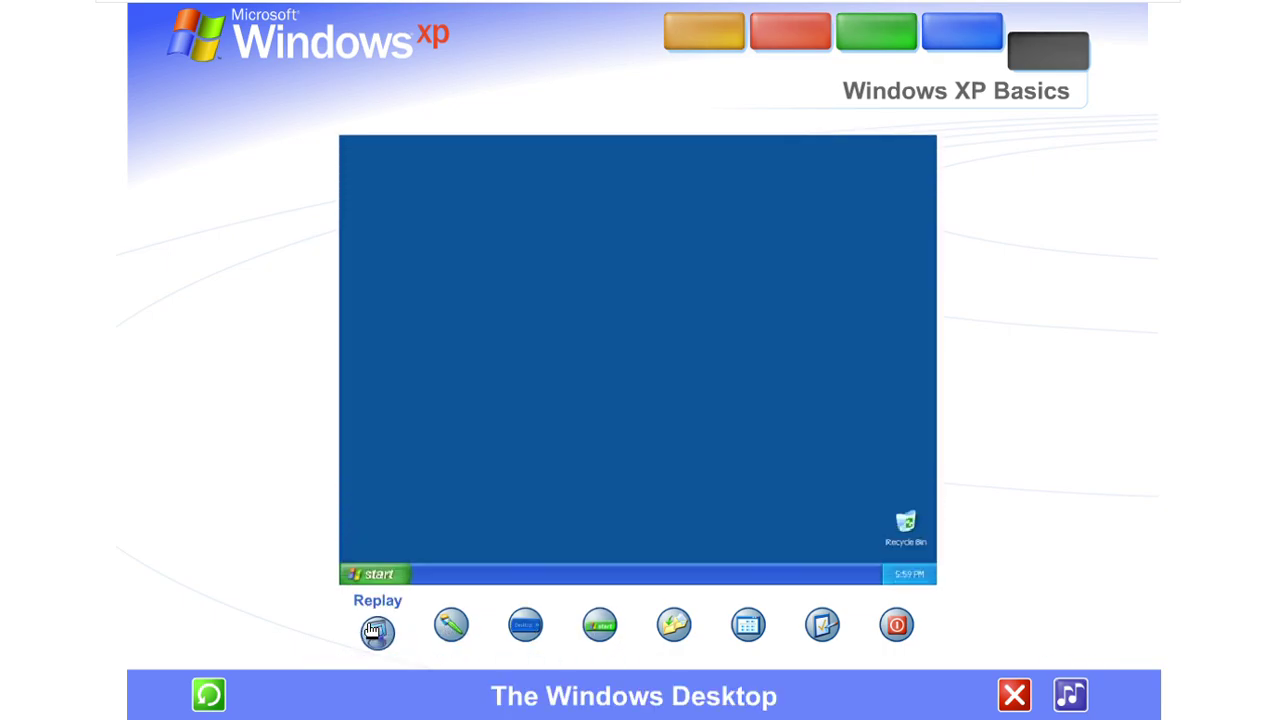
left_click(445, 627)
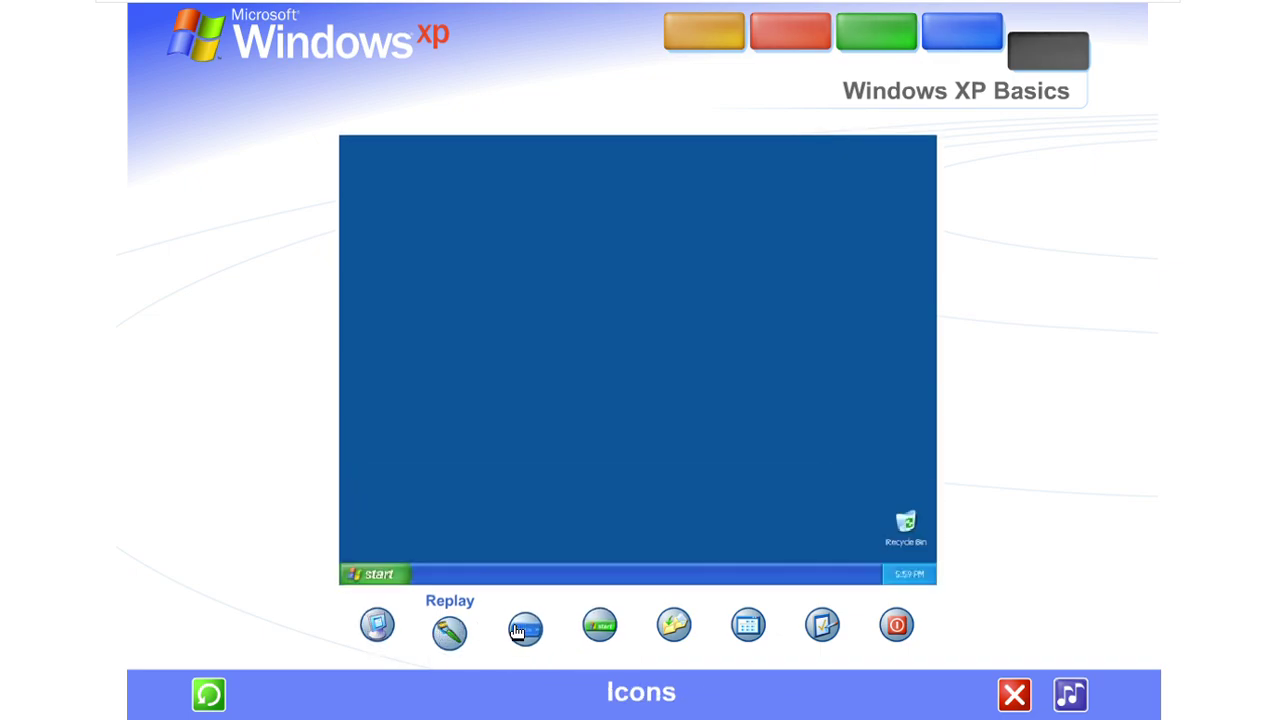
left_click(519, 630)
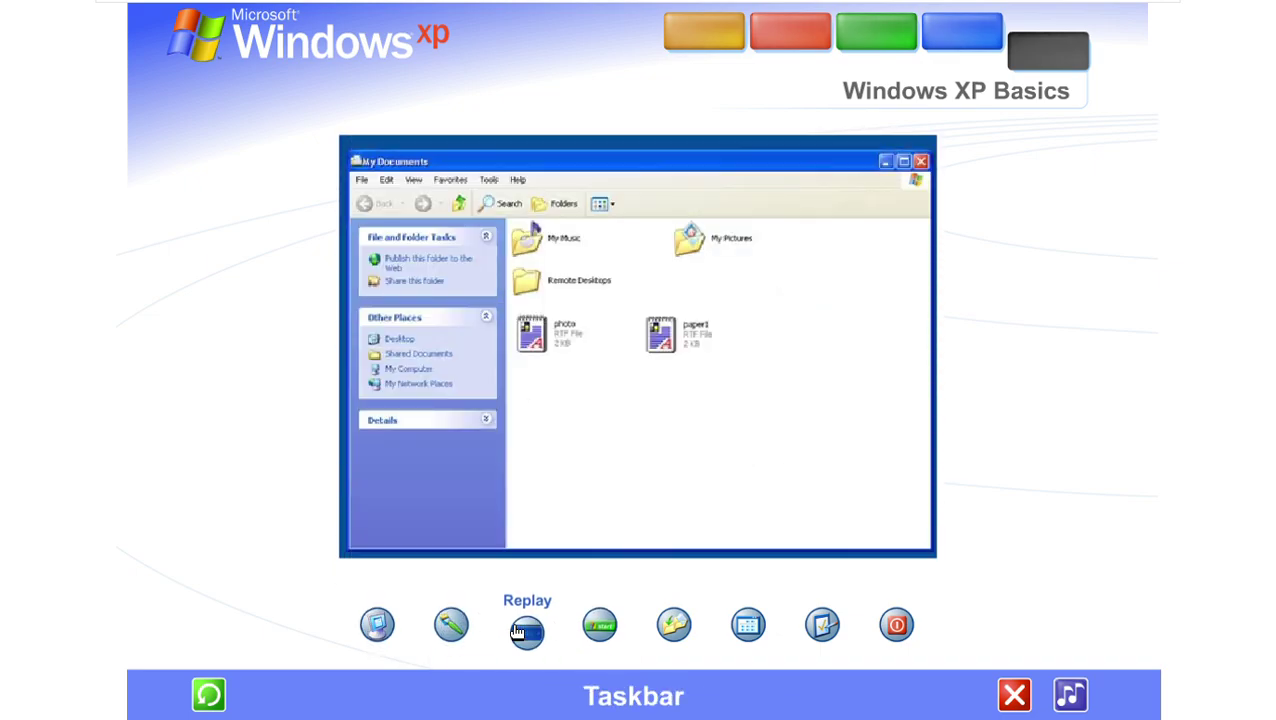
left_click(452, 630)
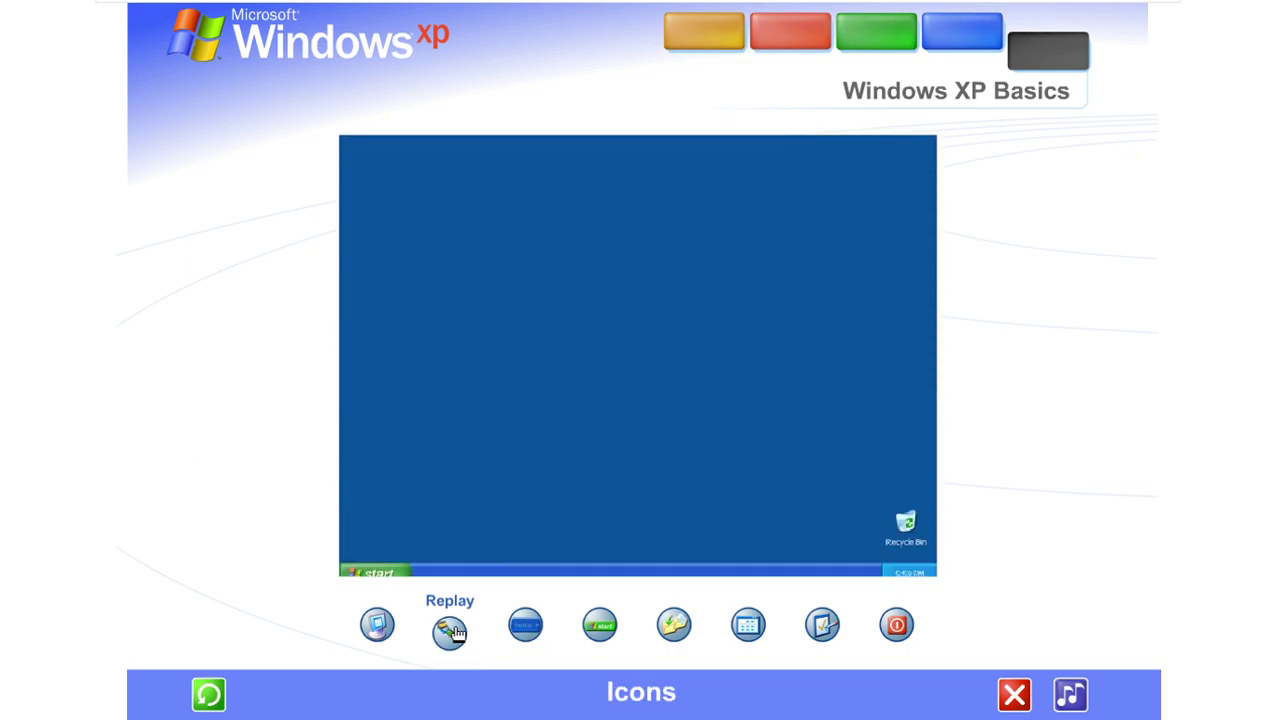
left_click(603, 640)
left_click(674, 632)
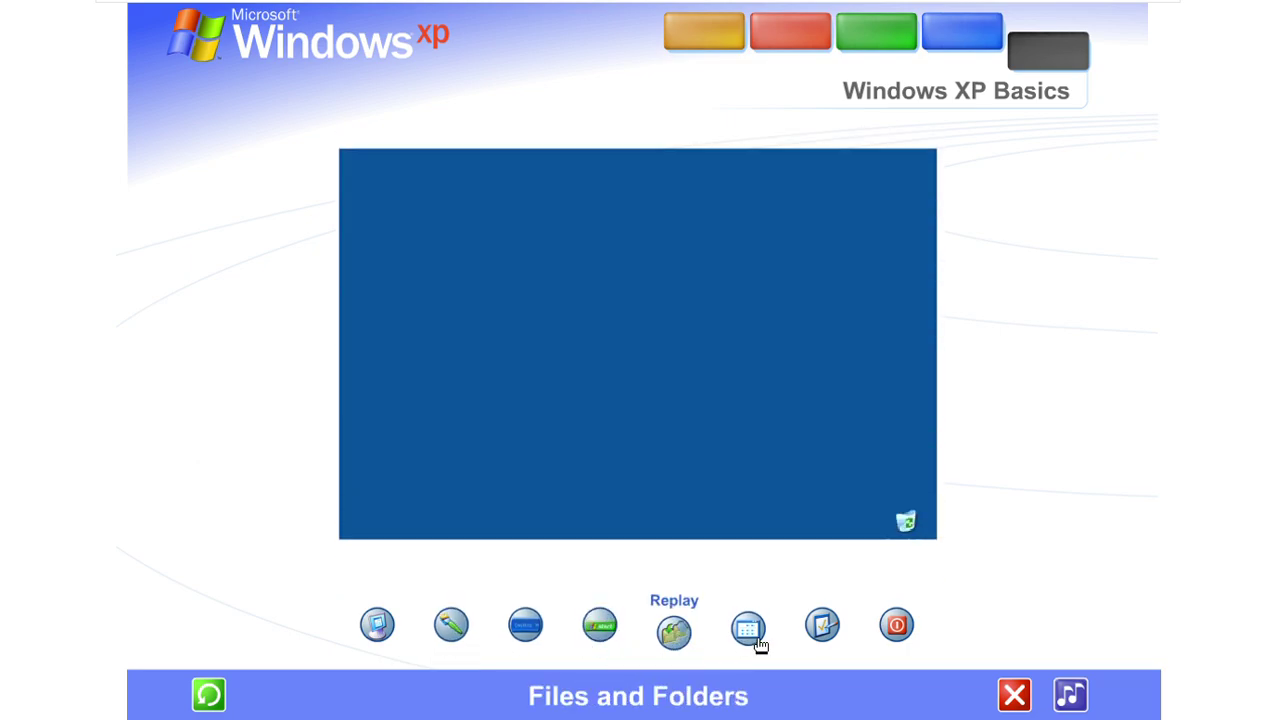
left_click(752, 640)
left_click(830, 640)
left_click(897, 632)
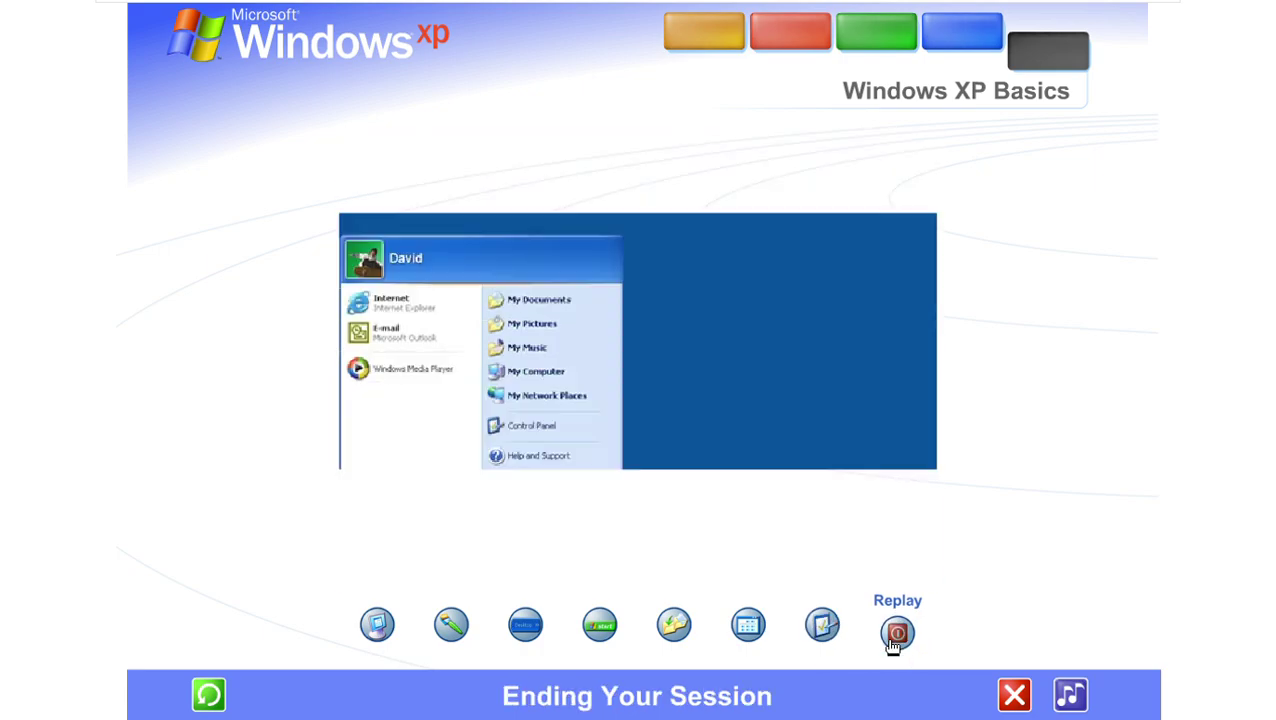
left_click(222, 702)
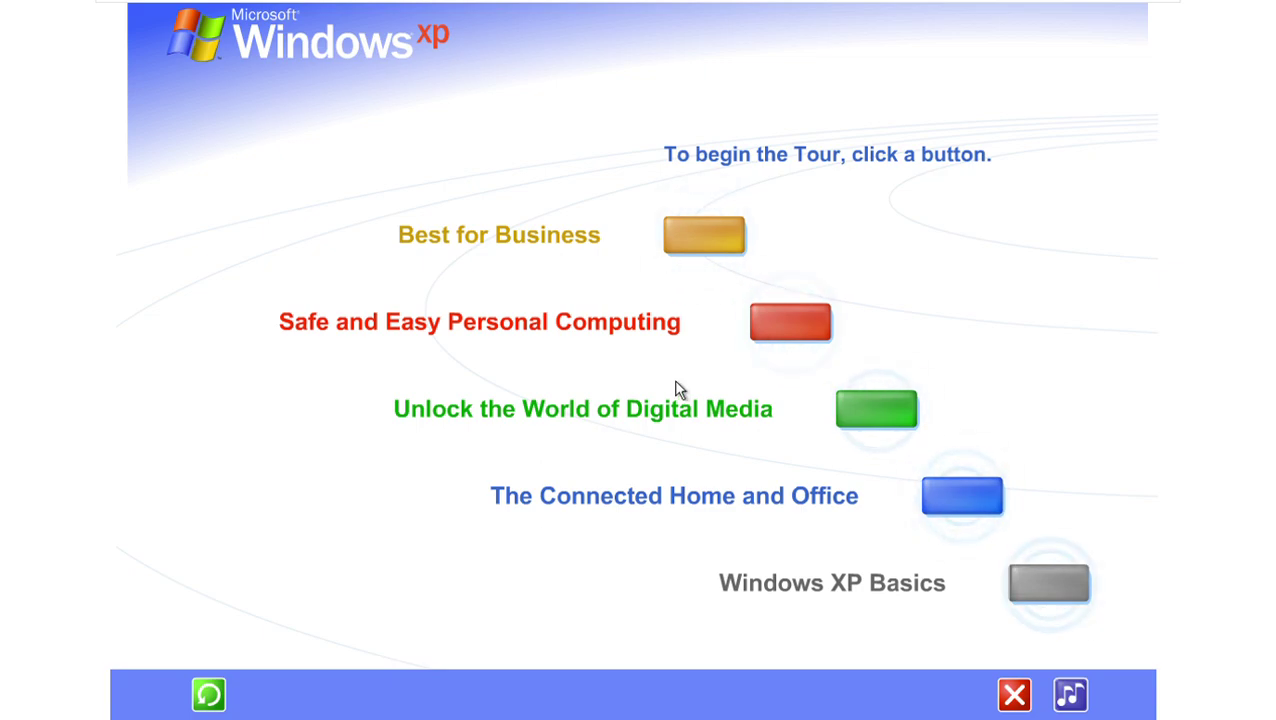
key("Escape")
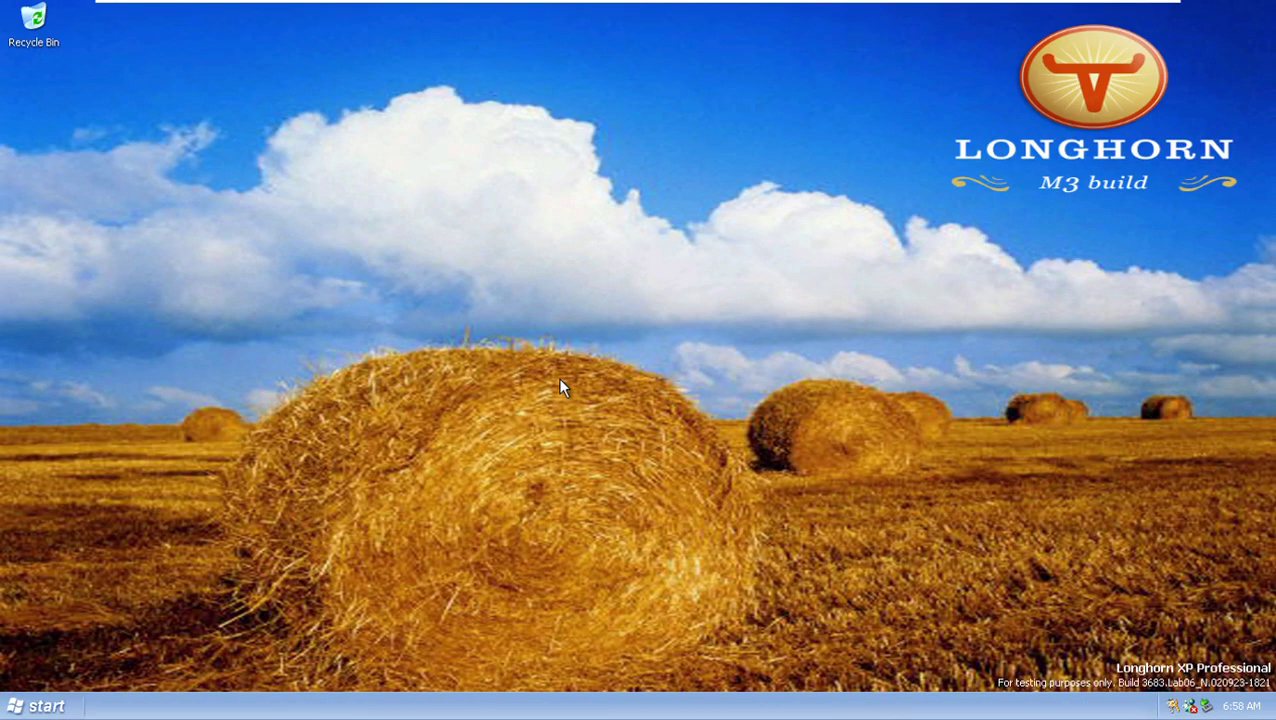
Look through Set Program Access and Defaults, Add New Programs and the Windows Components Wizard, and leave without changing any components.
key("super")
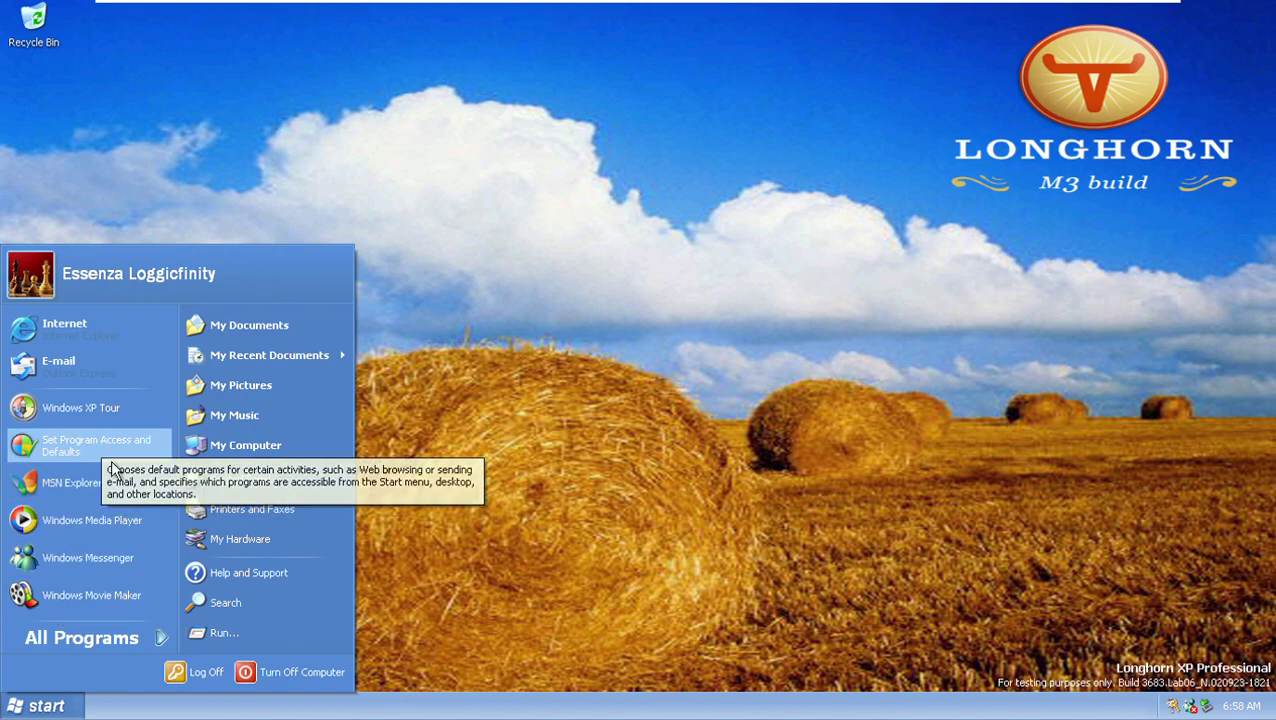
left_click(79, 449)
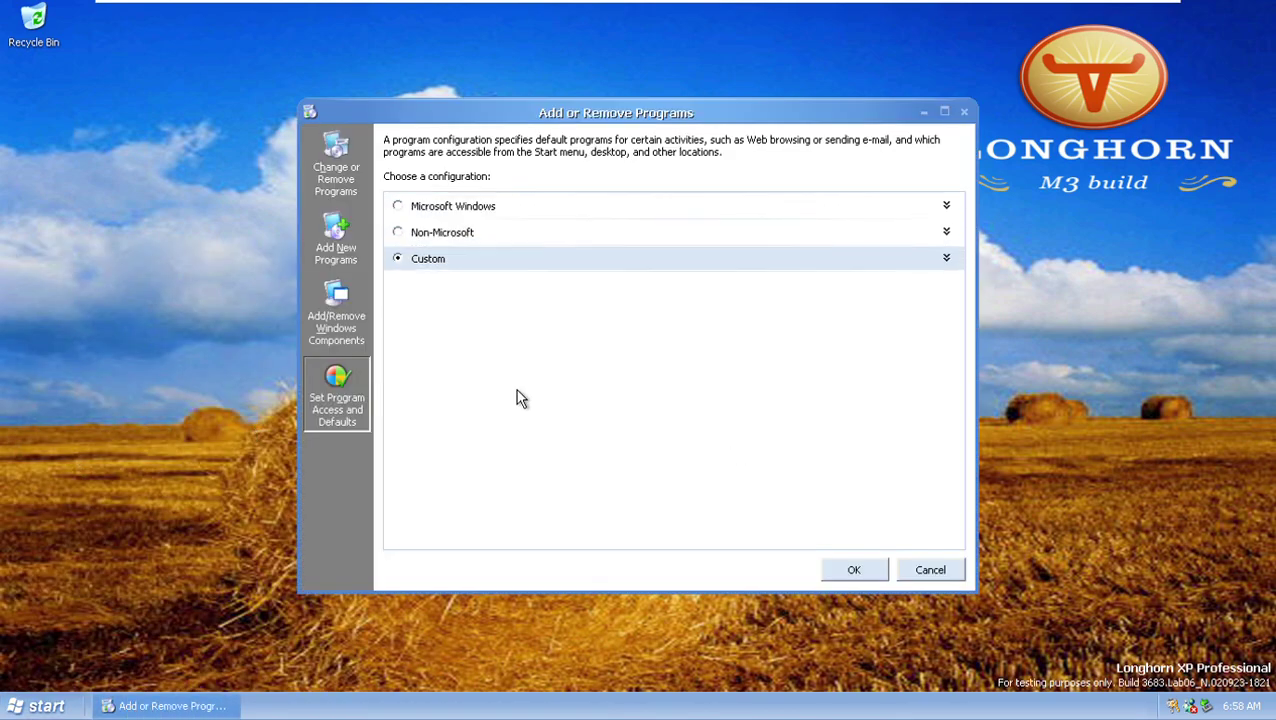
left_click(322, 312)
left_click(336, 255)
left_click(358, 330)
key("Return")
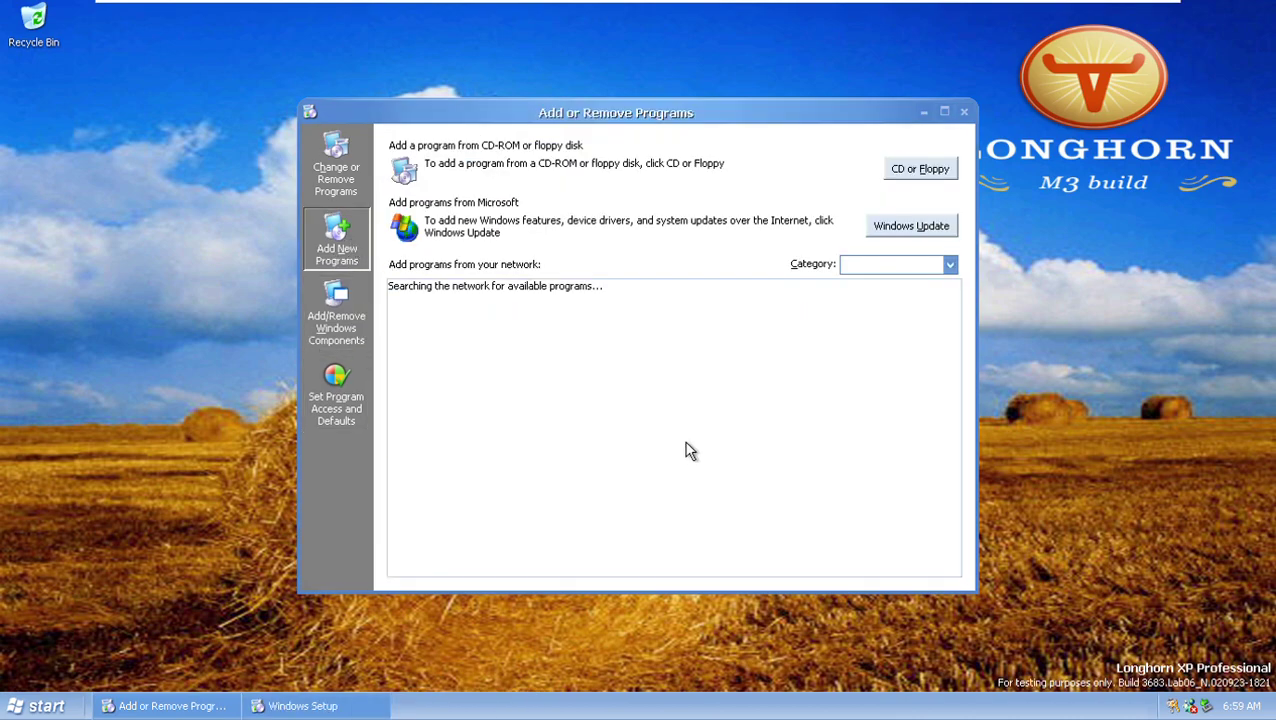
left_click(358, 185)
left_click(322, 420)
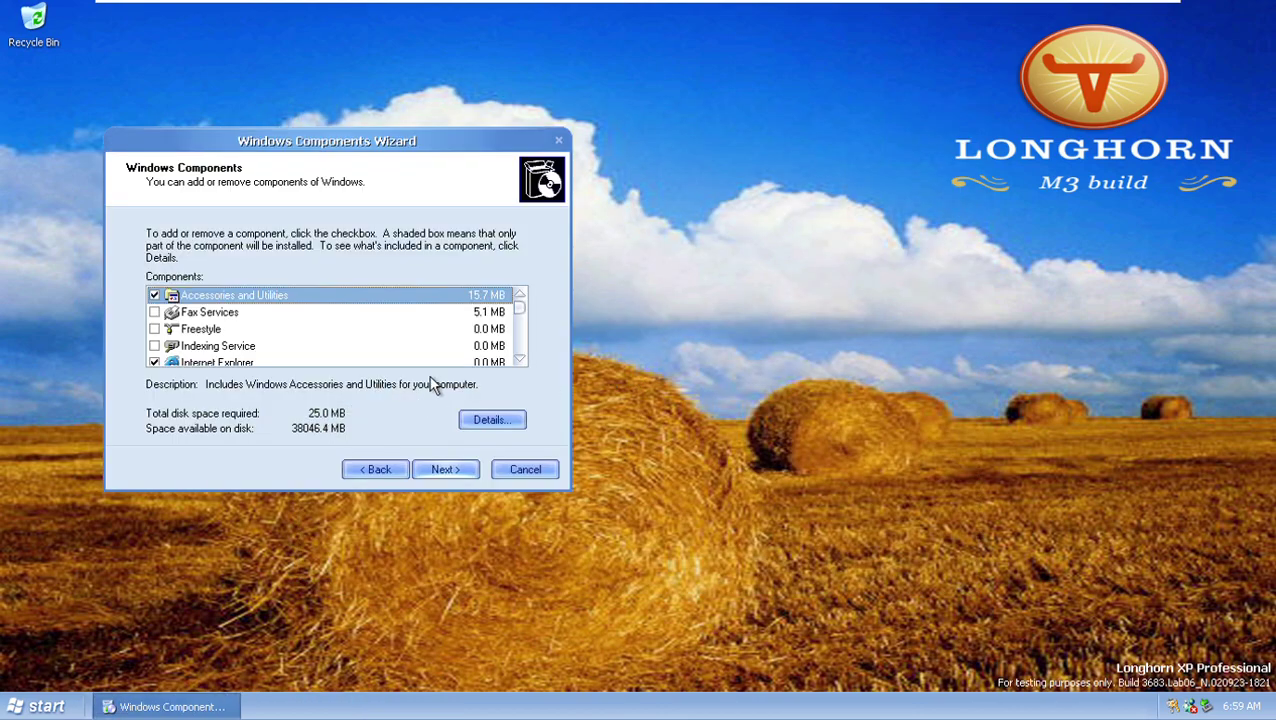
left_click(525, 469)
Launch MSN Explorer and bring up its welcome page.
left_click(40, 706)
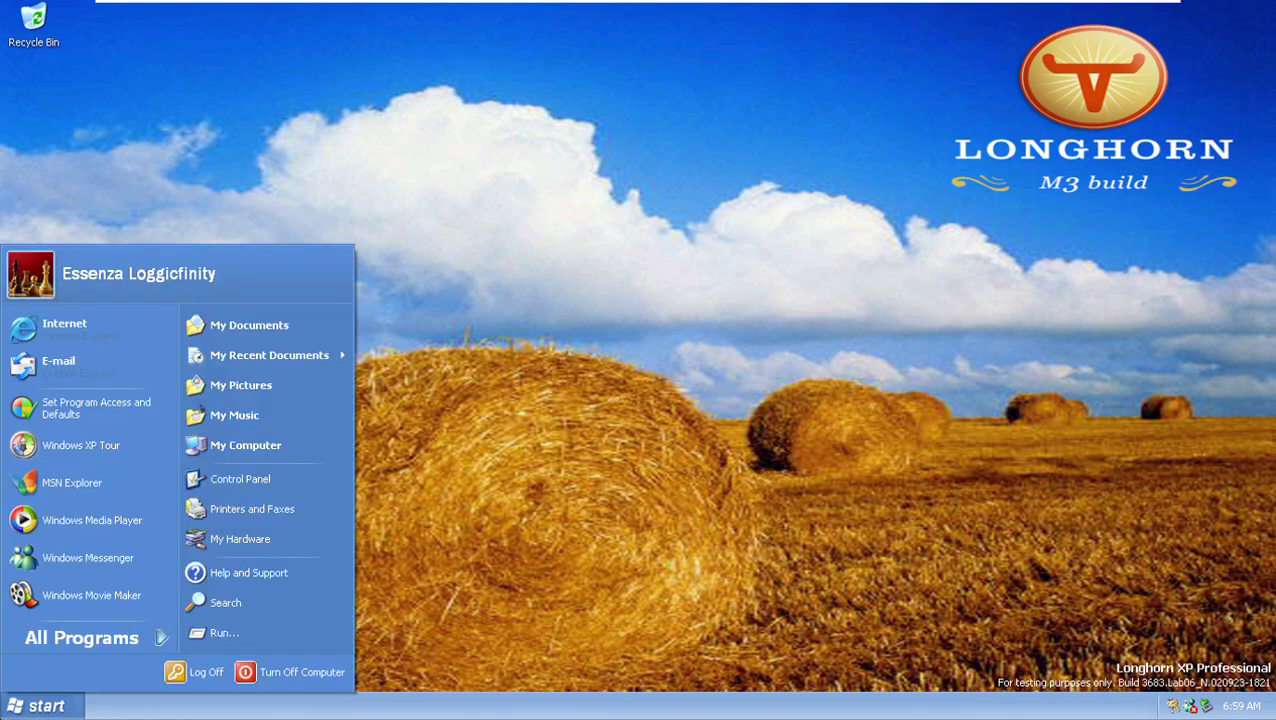
left_click(72, 490)
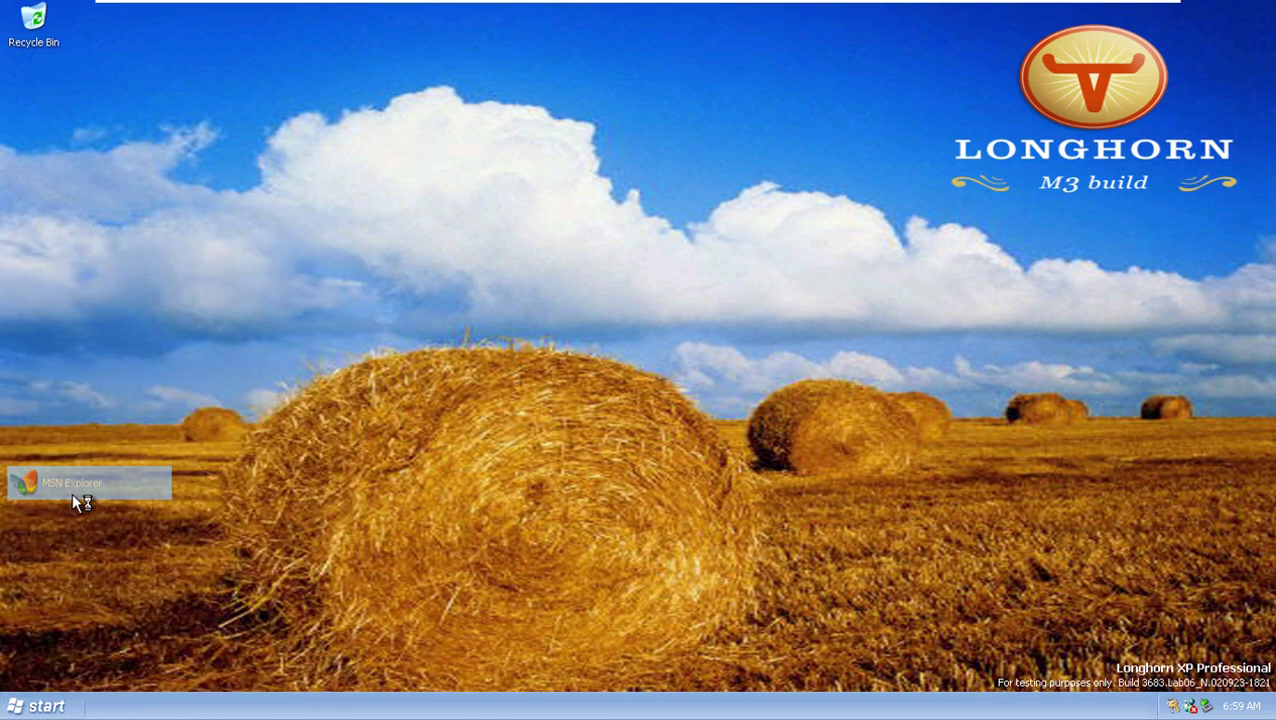
left_click(768, 414)
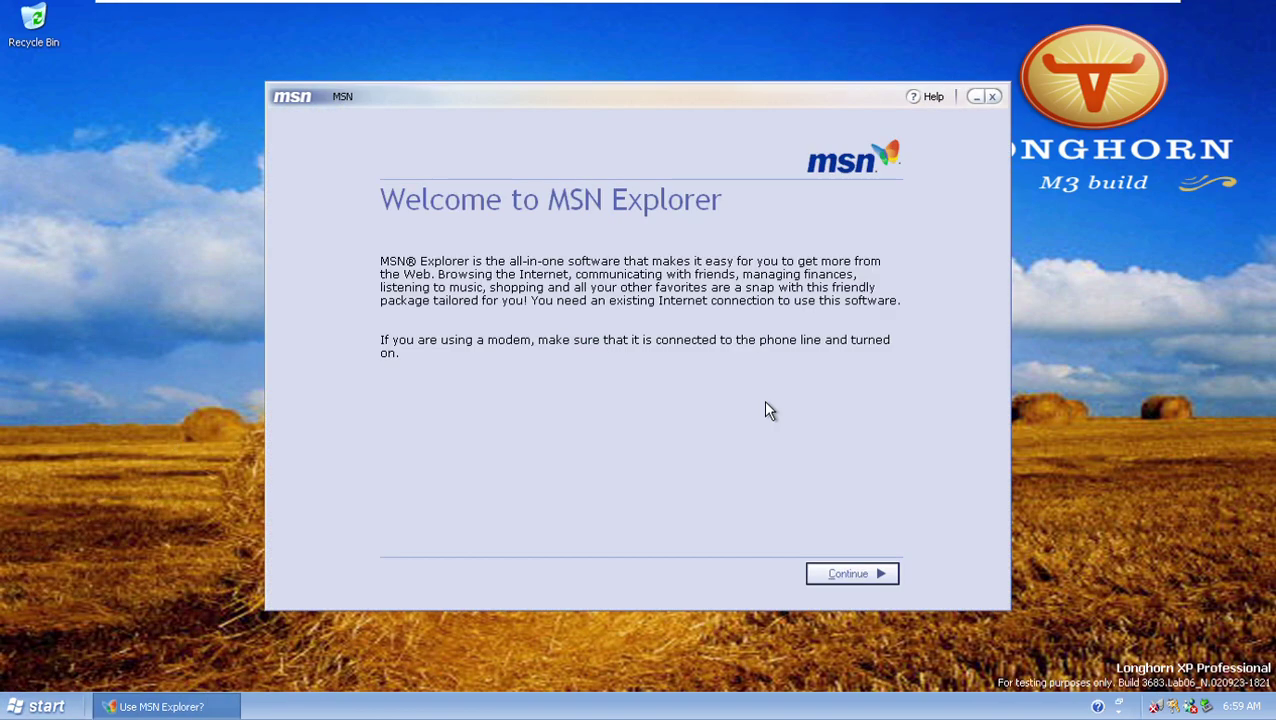
Look through the countries offered in the Country/Region list of the MSN Explorer setup, from A to Zimbabwe.
key("a")
key("a")
key("b")
key("c")
key("d")
key("e")
key("f")
key("f")
key("f")
key("f")
key("f")
key("f")
key("g")
key("h")
key("i")
key("j")
key("k")
key("l")
key("m")
key("m")
key("m")
key("m")
key("m")
key("m")
key("m")
key("m")
key("m")
key("m")
key("m")
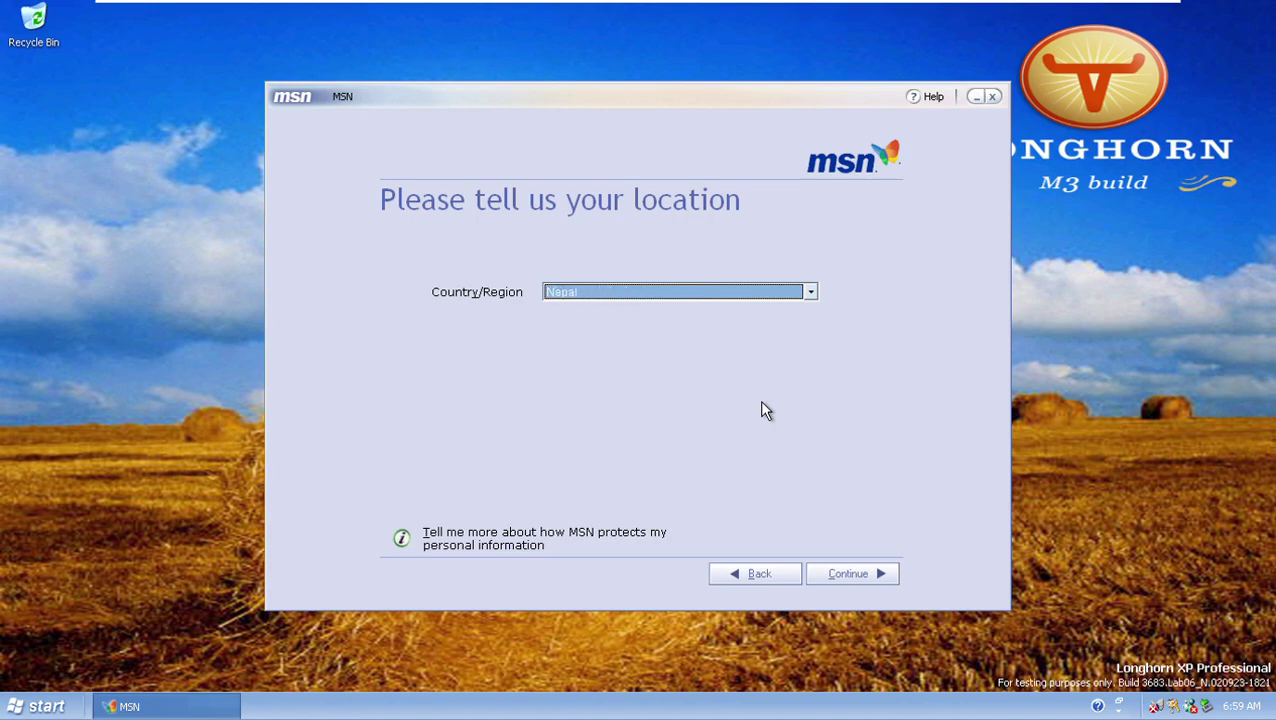
key("r")
key("s")
key("s")
key("s")
key("s")
key("s")
key("s")
key("s")
key("s")
key("s")
key("s")
key("s")
key("u")
key("u")
key("u")
key("u")
key("v")
key("w")
key("y")
key("z")
key("z")
key("Up")
key("Up")
key("Up")
key("Up")
key("Up")
key("Up")
key("Up")
key("Down")
key("Down")
key("Down")
key("Down")
key("Down")
key("Down")
key("Down")
key("Down")
key("Up")
key("Up")
key("Down")
Set the country to United States and continue the MSN Explorer setup.
left_click(809, 292)
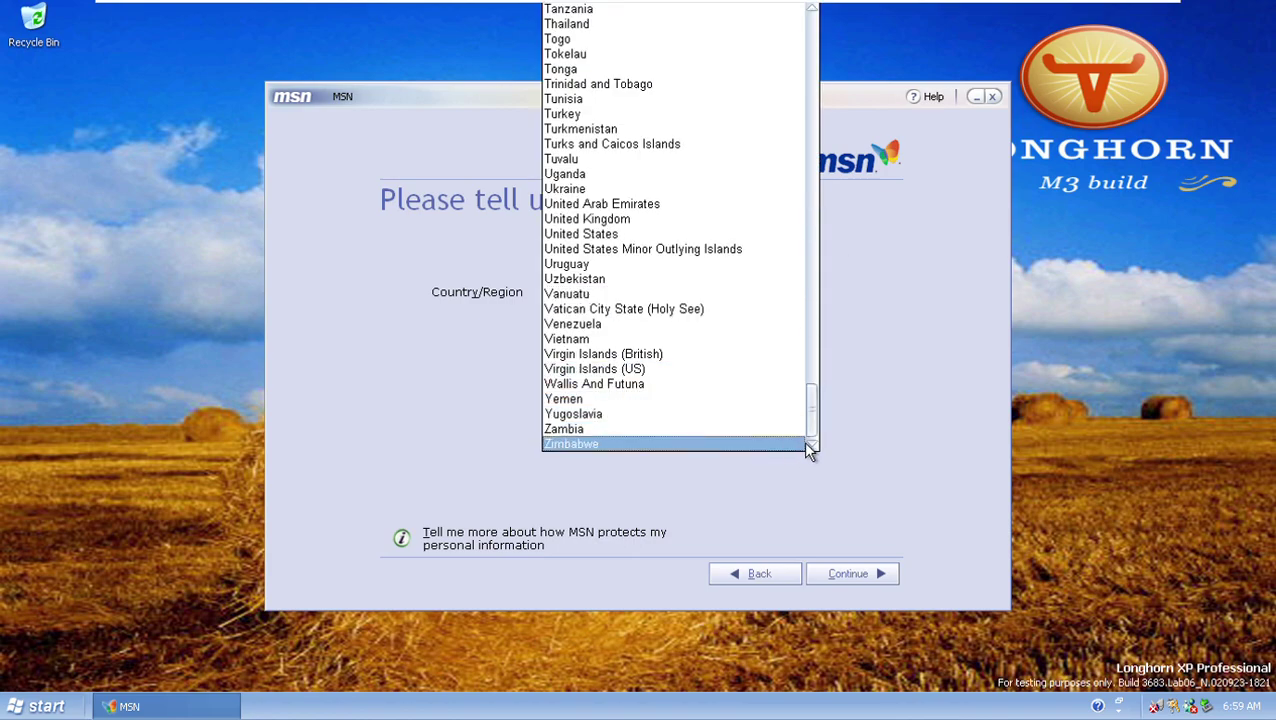
left_click(664, 236)
left_click(865, 574)
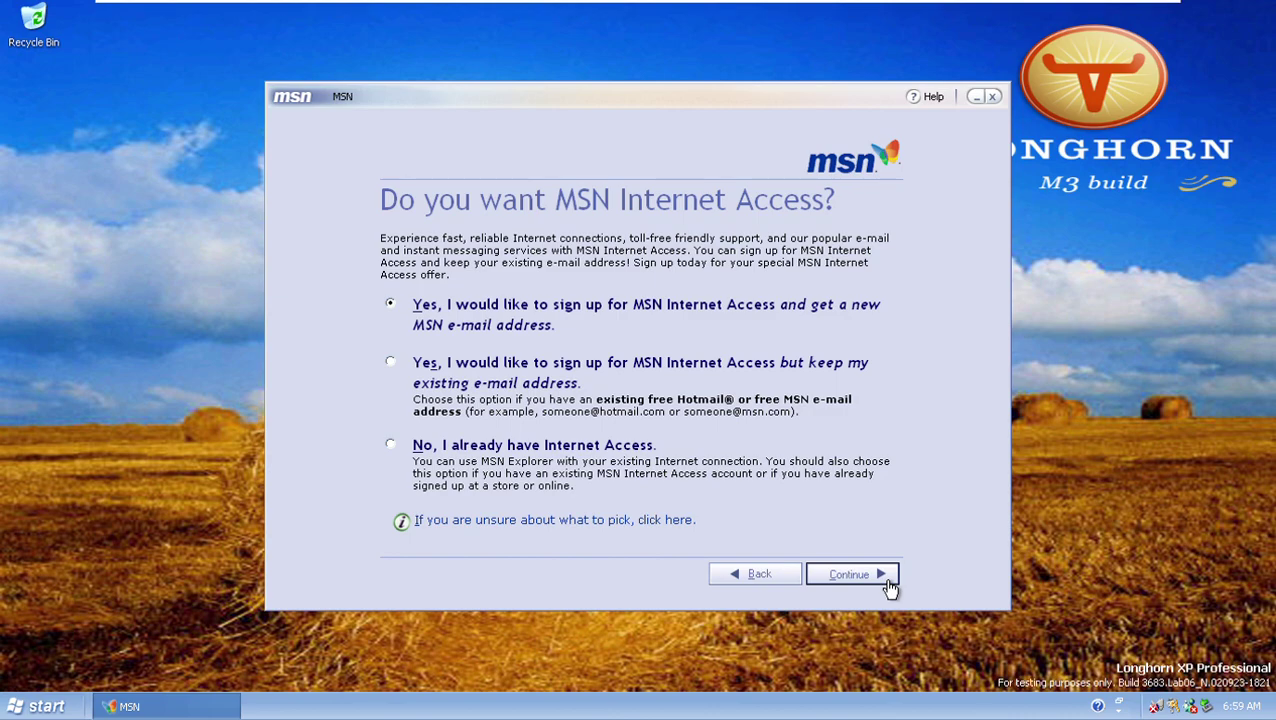
Choose to sign up for MSN Internet Access but keep the existing e-mail address.
left_click(890, 589)
left_click(645, 403)
left_click(505, 368)
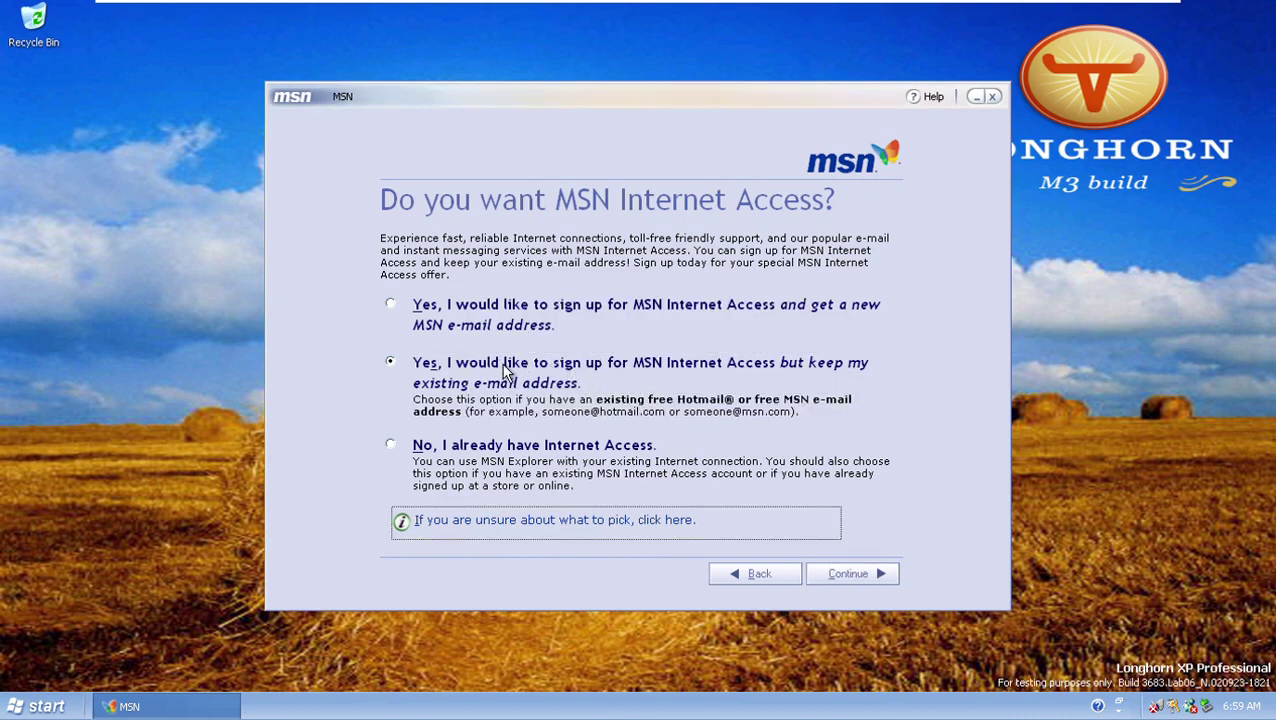
key("Tab")
key("Tab")
key("Tab")
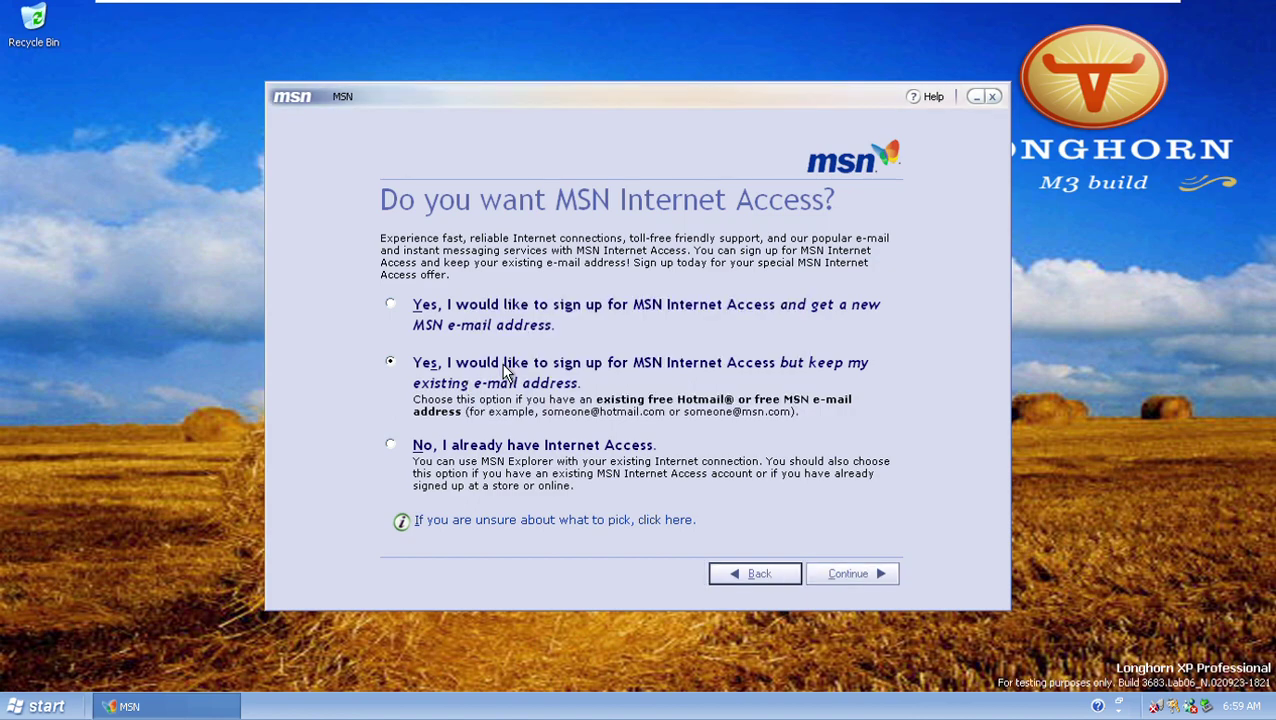
key("Tab")
key("Tab")
key("Tab")
key("Tab")
key("Tab")
Choose "No, I already have Internet Access" and continue the setup until it starts connecting for sign-up.
key("Down")
key("Tab")
key("Tab")
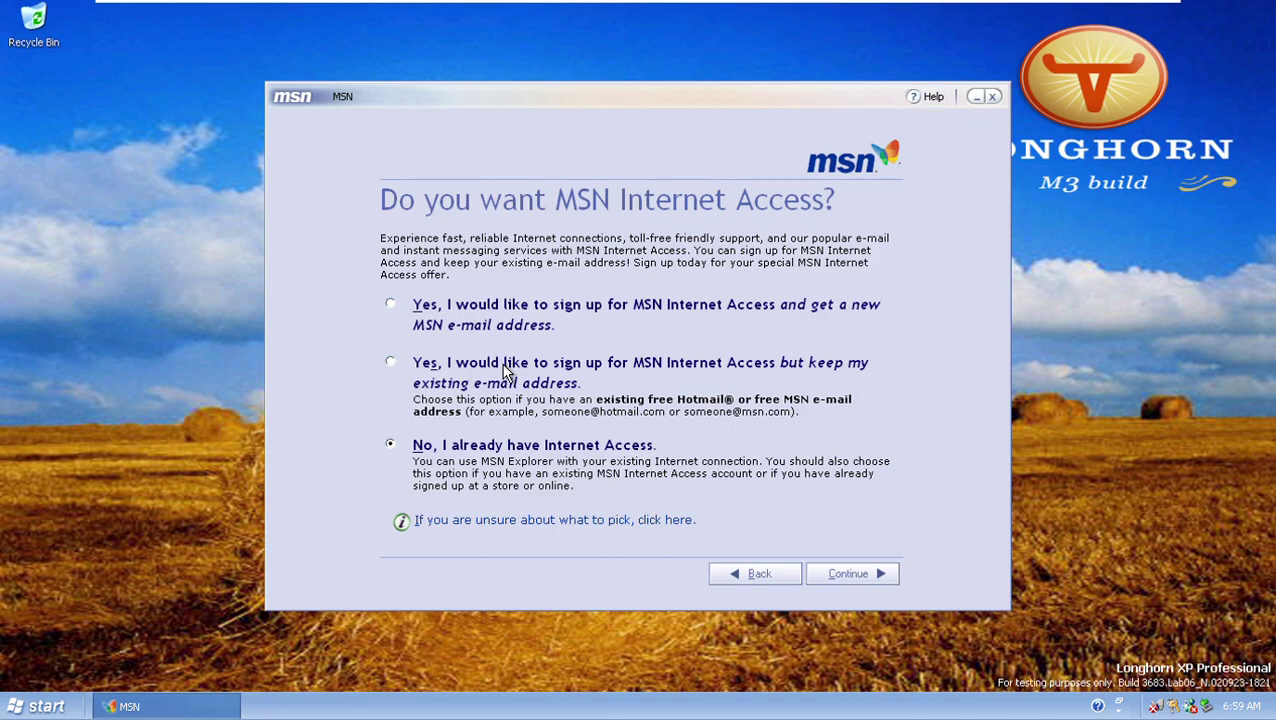
key("Tab")
key("Return")
key("Return")
key("Return")
key("Down")
key("Tab")
key("Tab")
key("Return")
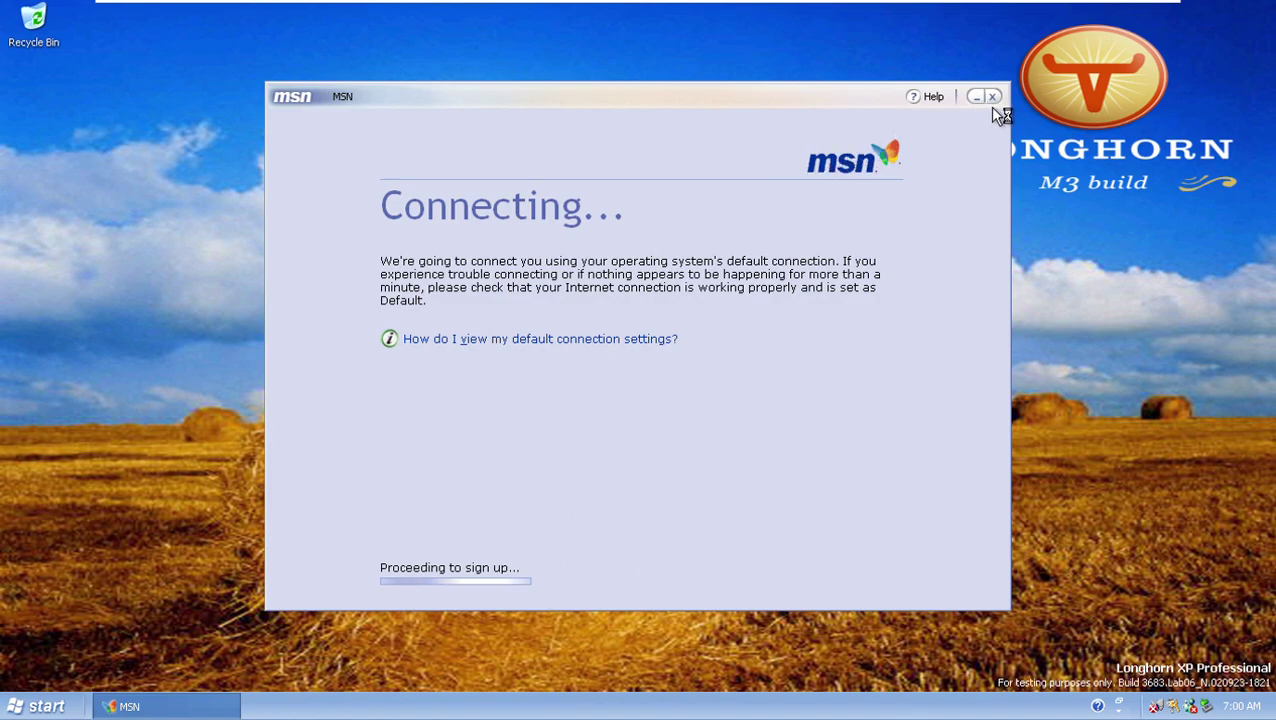
Launch Windows Media Player, and dismiss the MSN Explorer message and close MSN Explorer.
key("super")
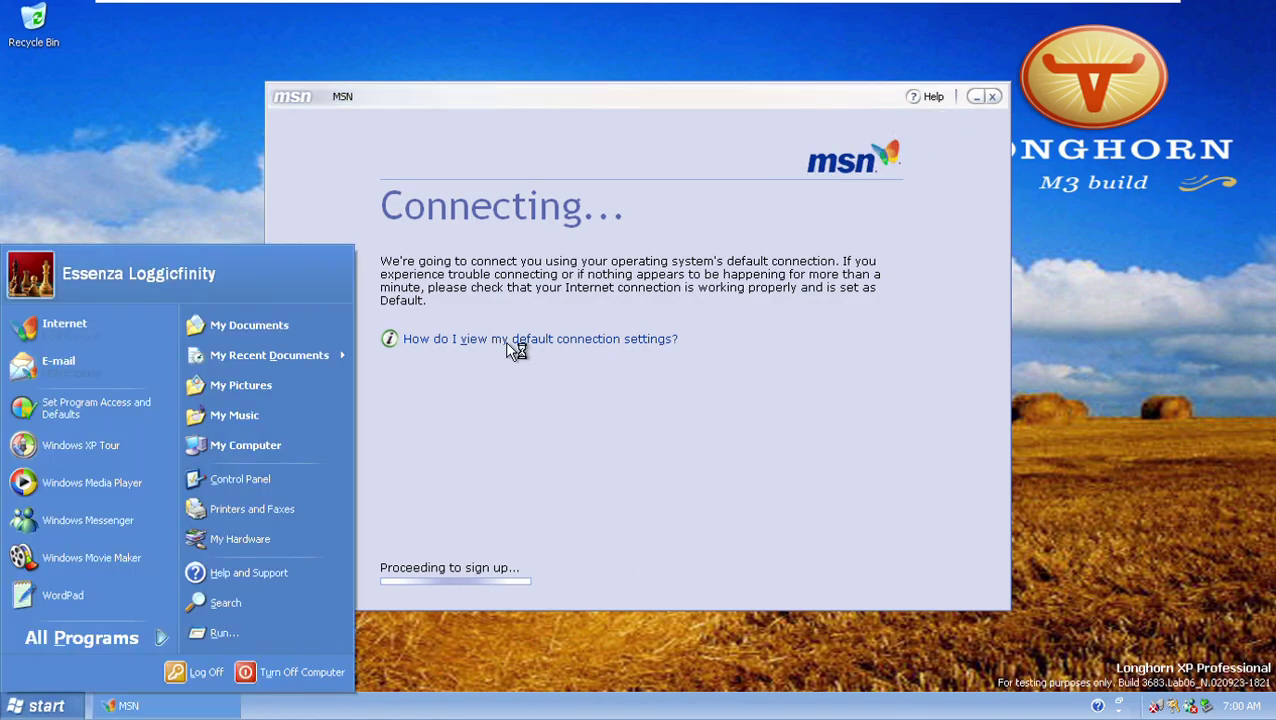
left_click(88, 482)
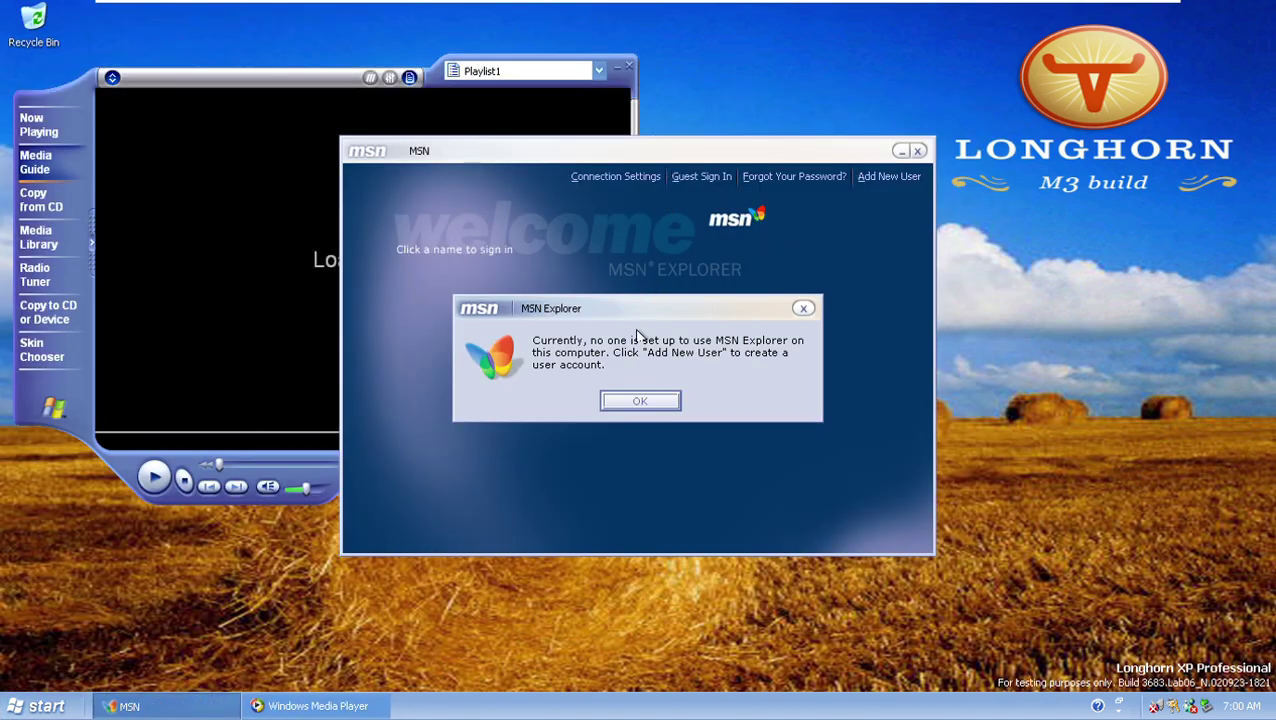
left_click(612, 403)
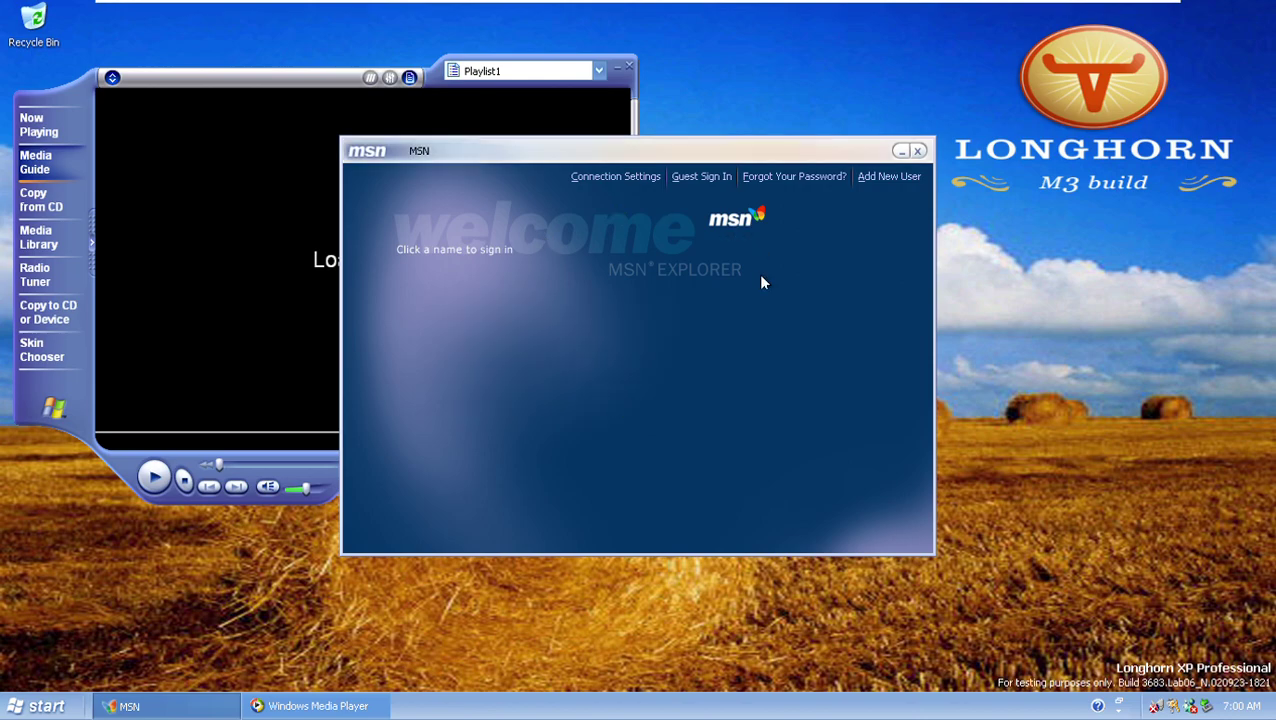
left_click(917, 151)
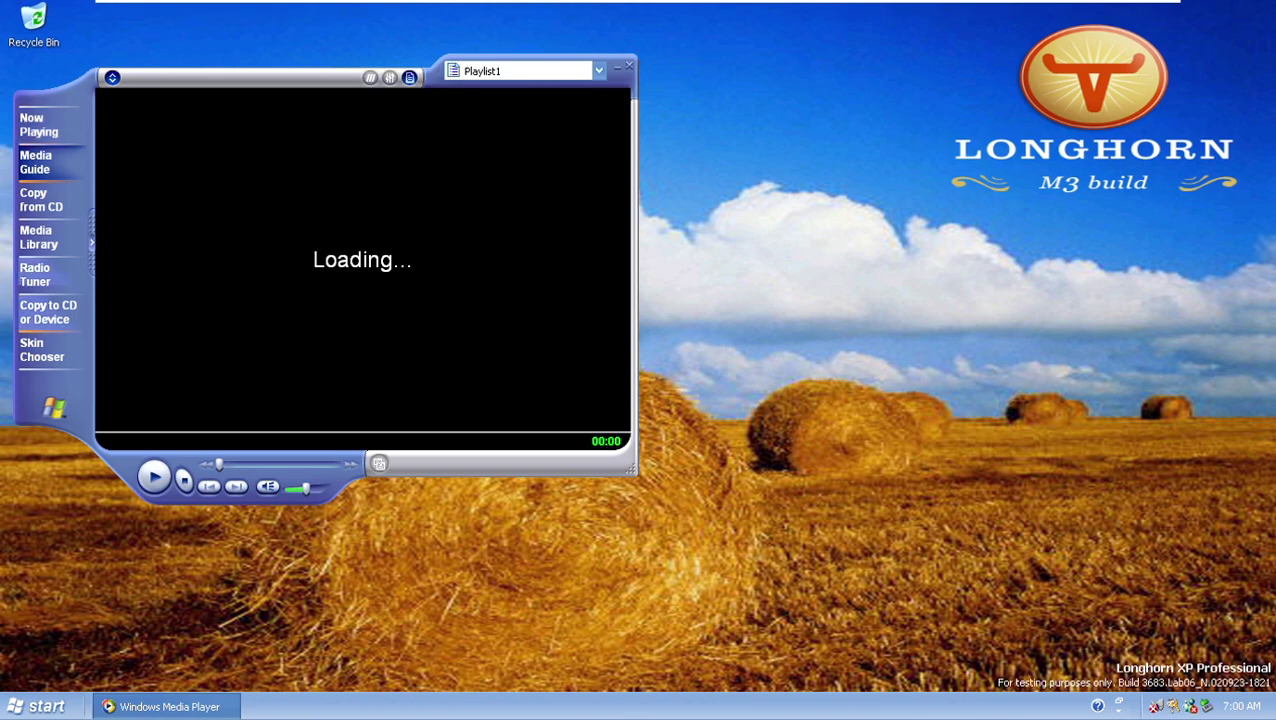
Open the Sample Music folder inside My Music and move its window beside Windows Media Player.
left_click(30, 707)
left_click(30, 707)
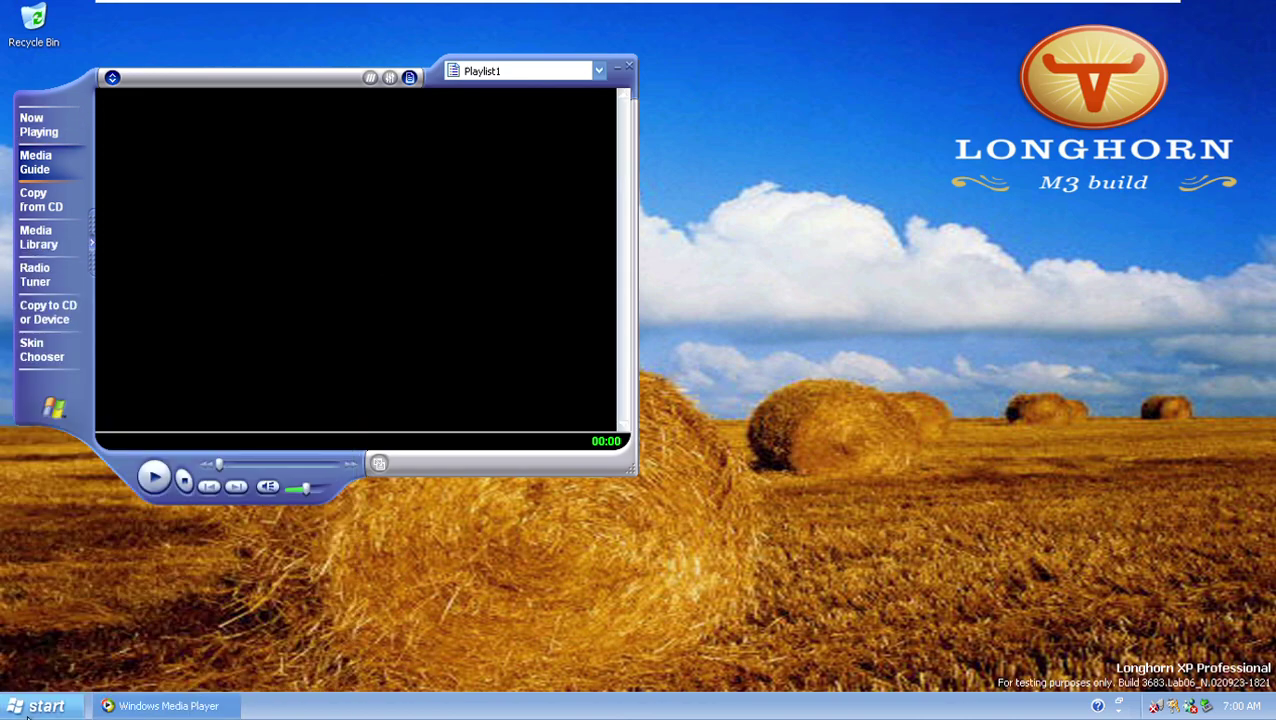
left_click(30, 707)
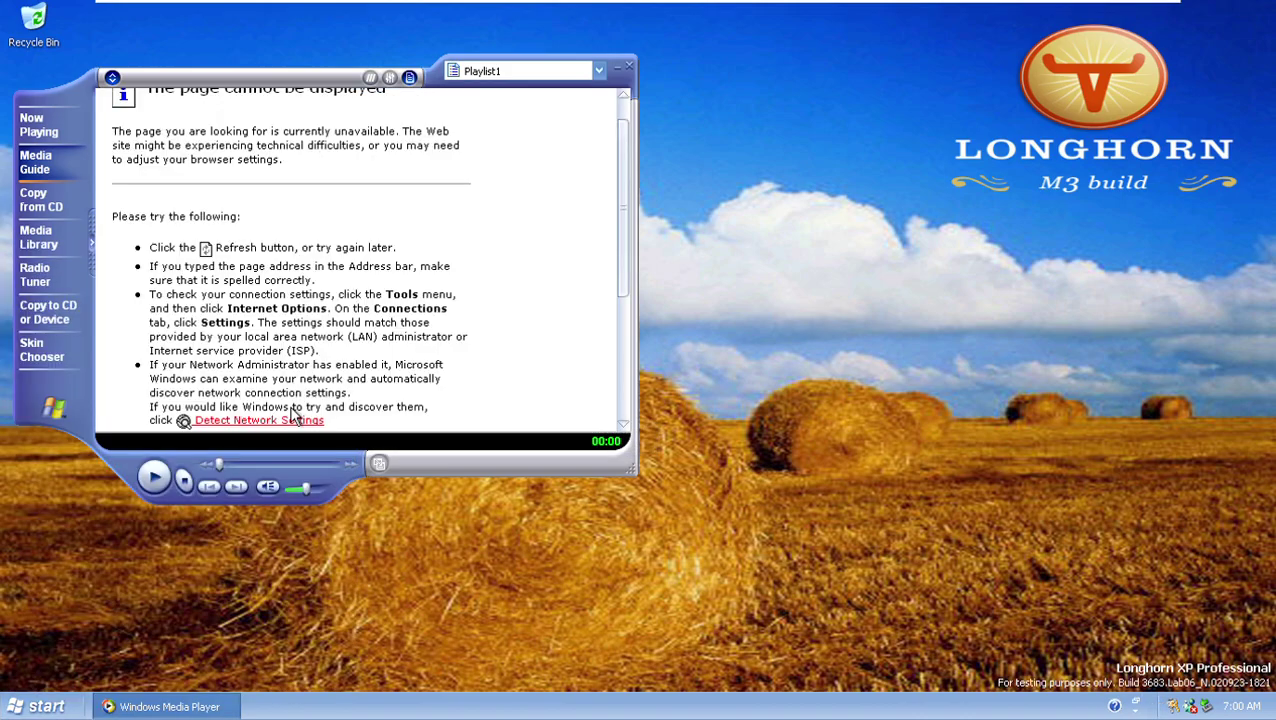
key("super")
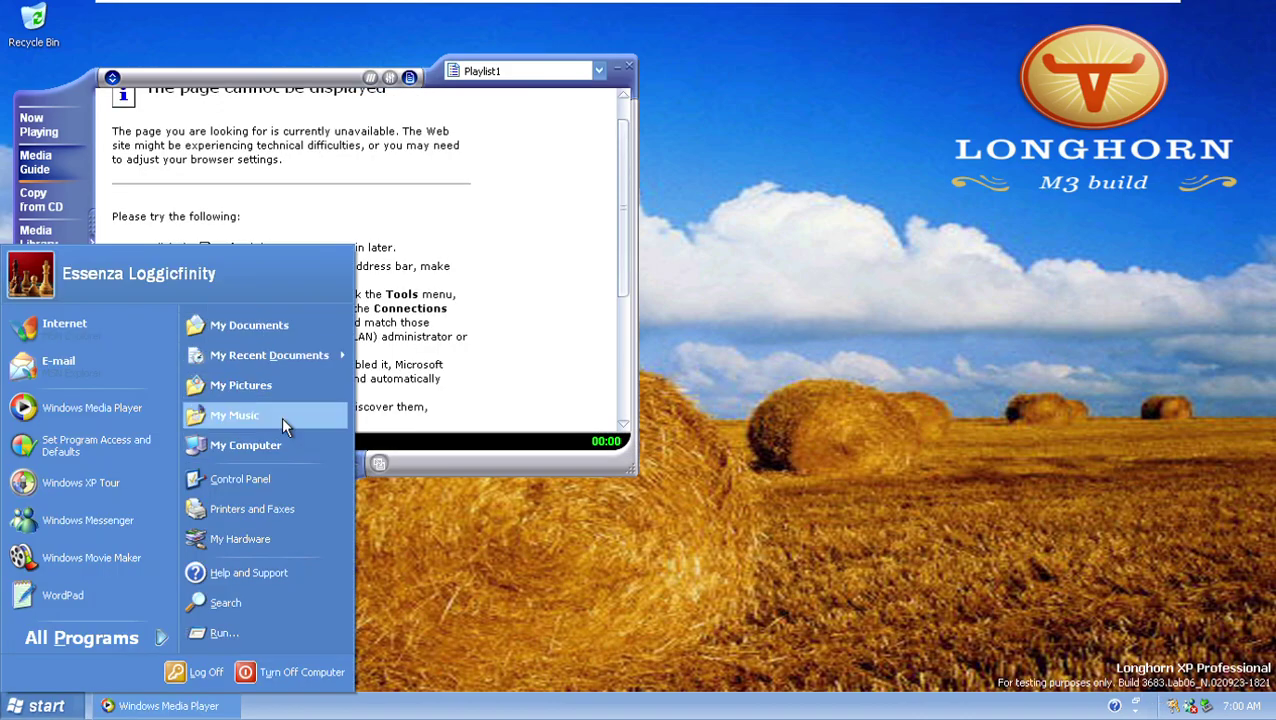
left_click(281, 417)
double_click(272, 388)
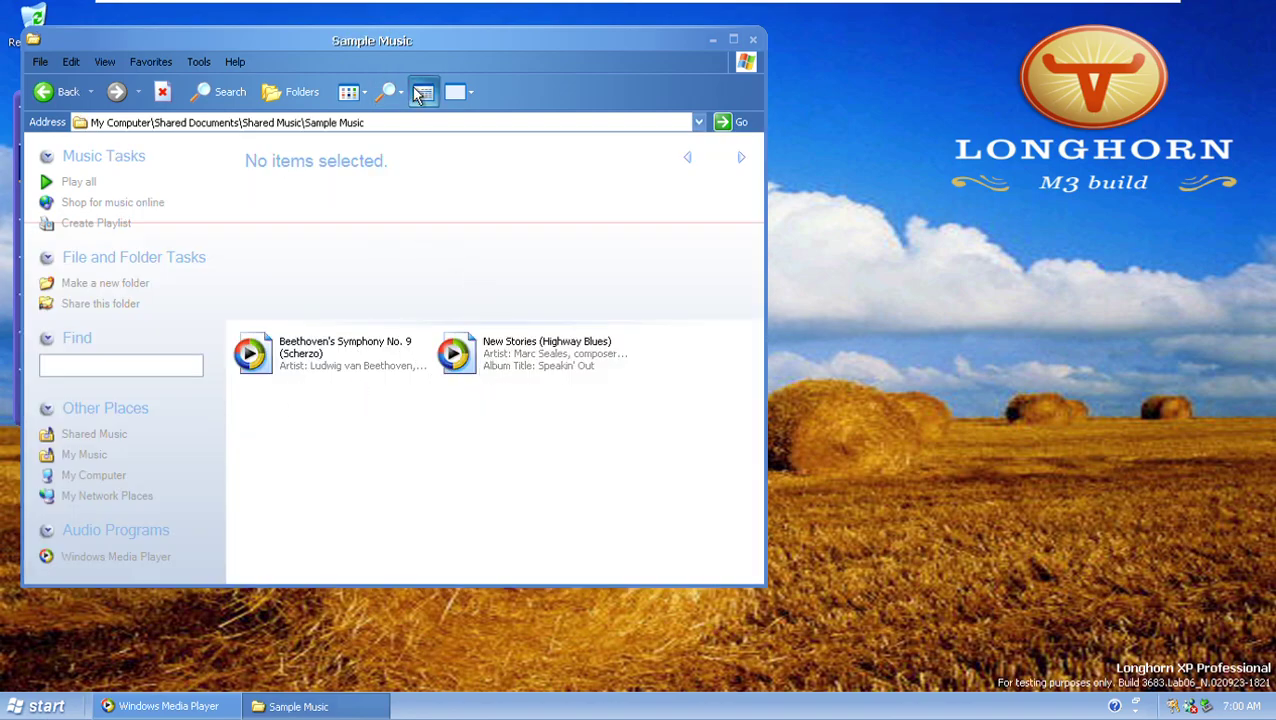
left_click_drag(326, 55, 719, 105)
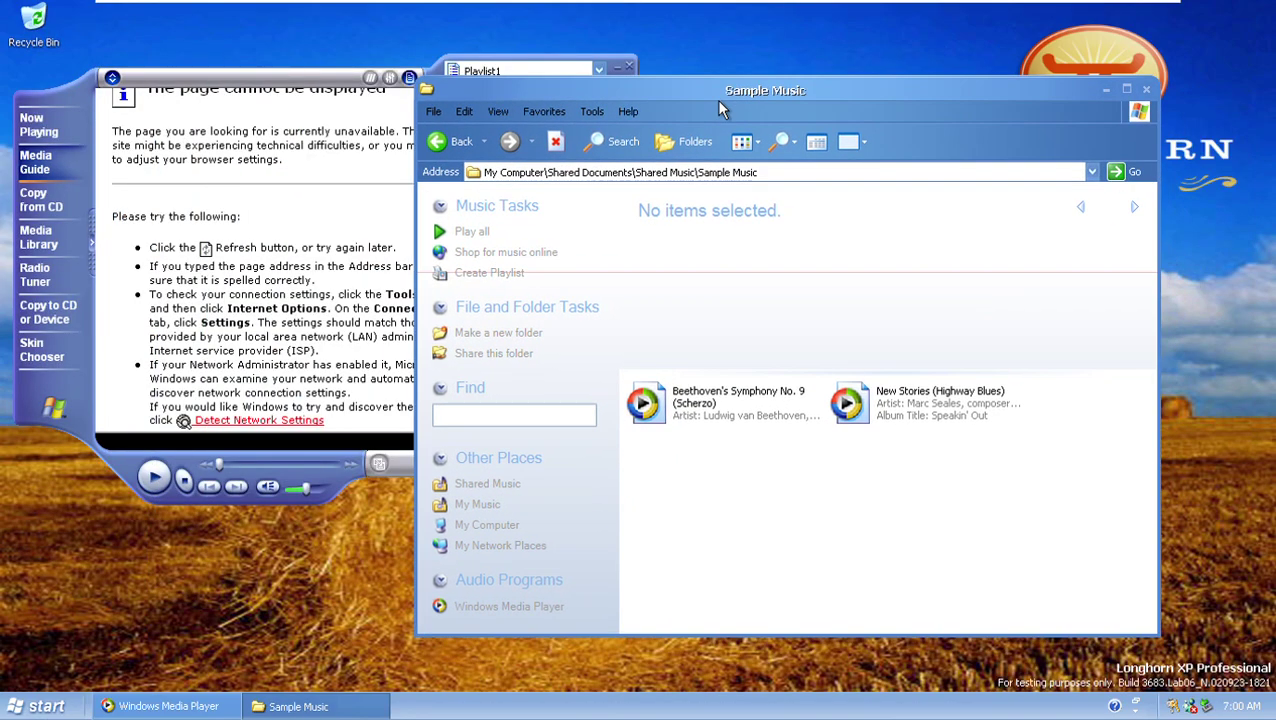
Try to play Beethoven's Symphony No. 9 (Scherzo) and New Stories (Highway Blues), and view the error details for the second track.
double_click(725, 403)
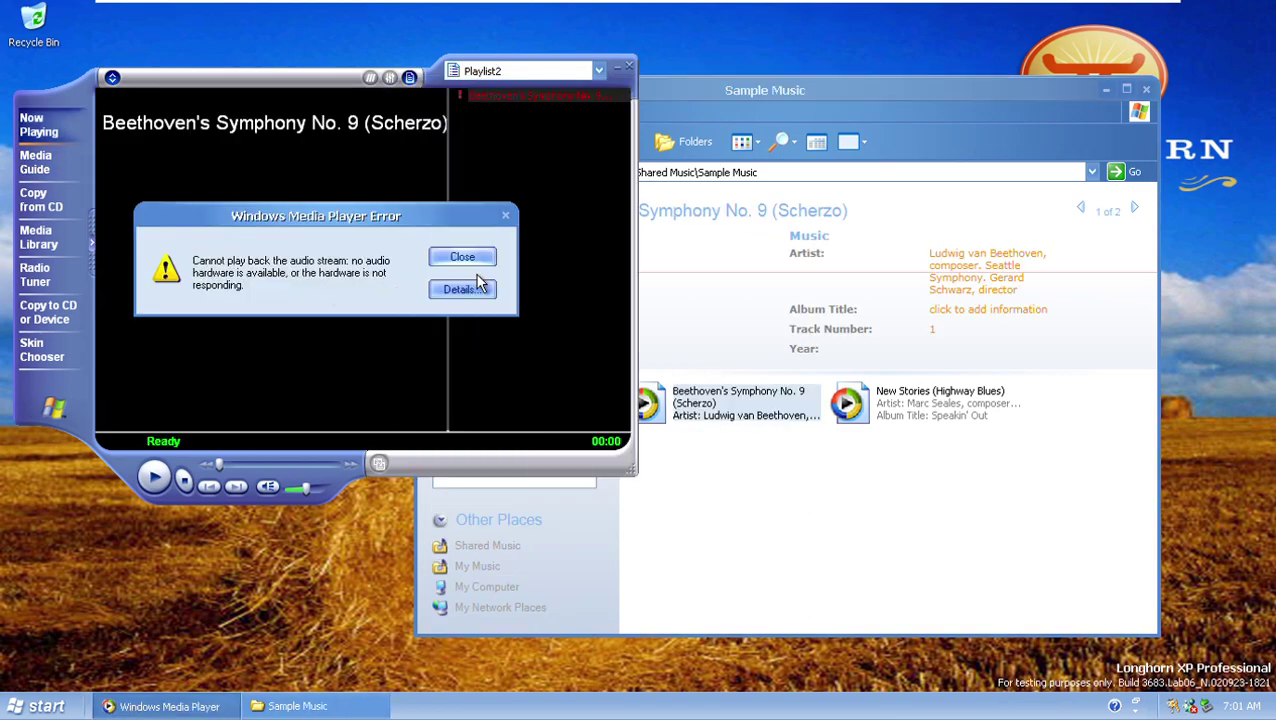
left_click(462, 258)
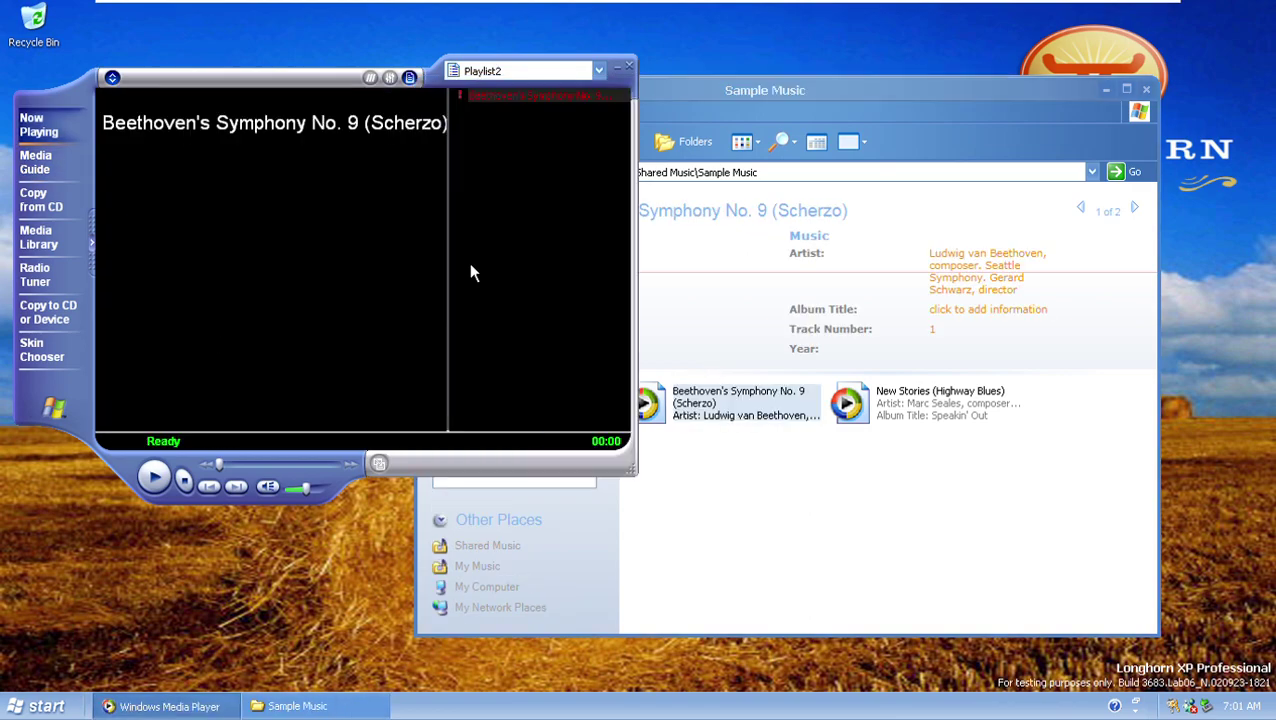
double_click(918, 420)
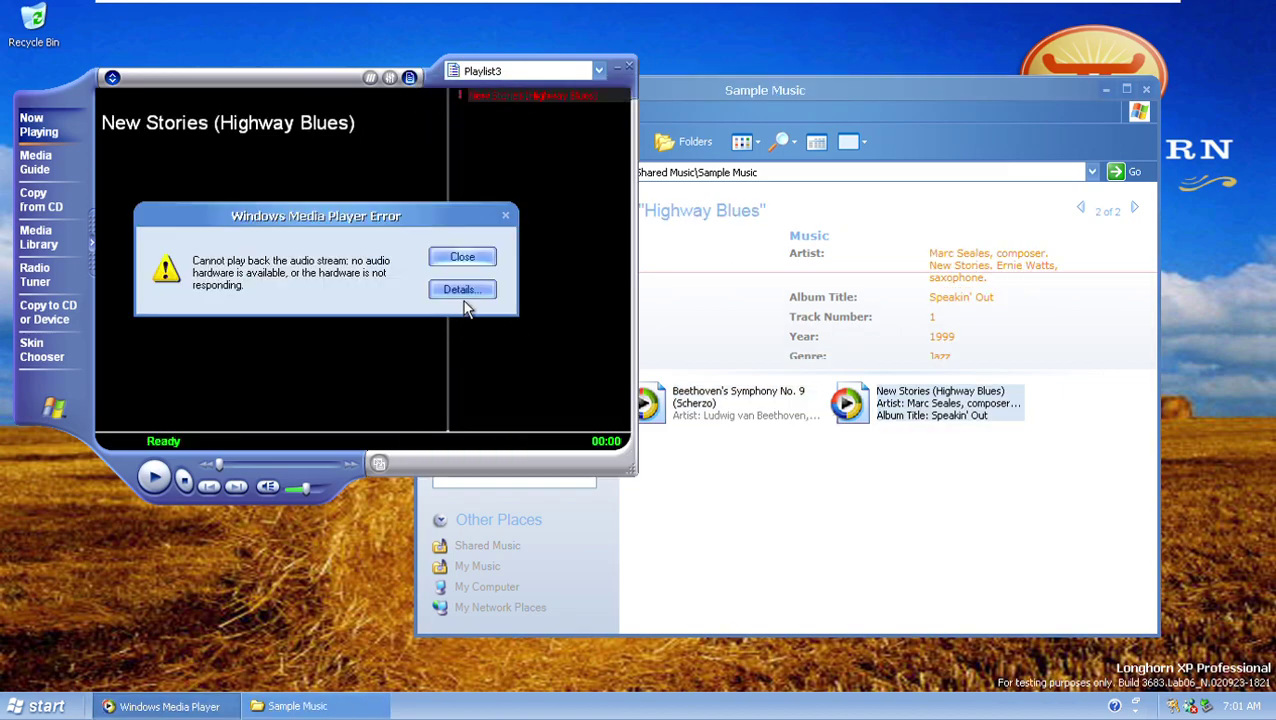
left_click(458, 290)
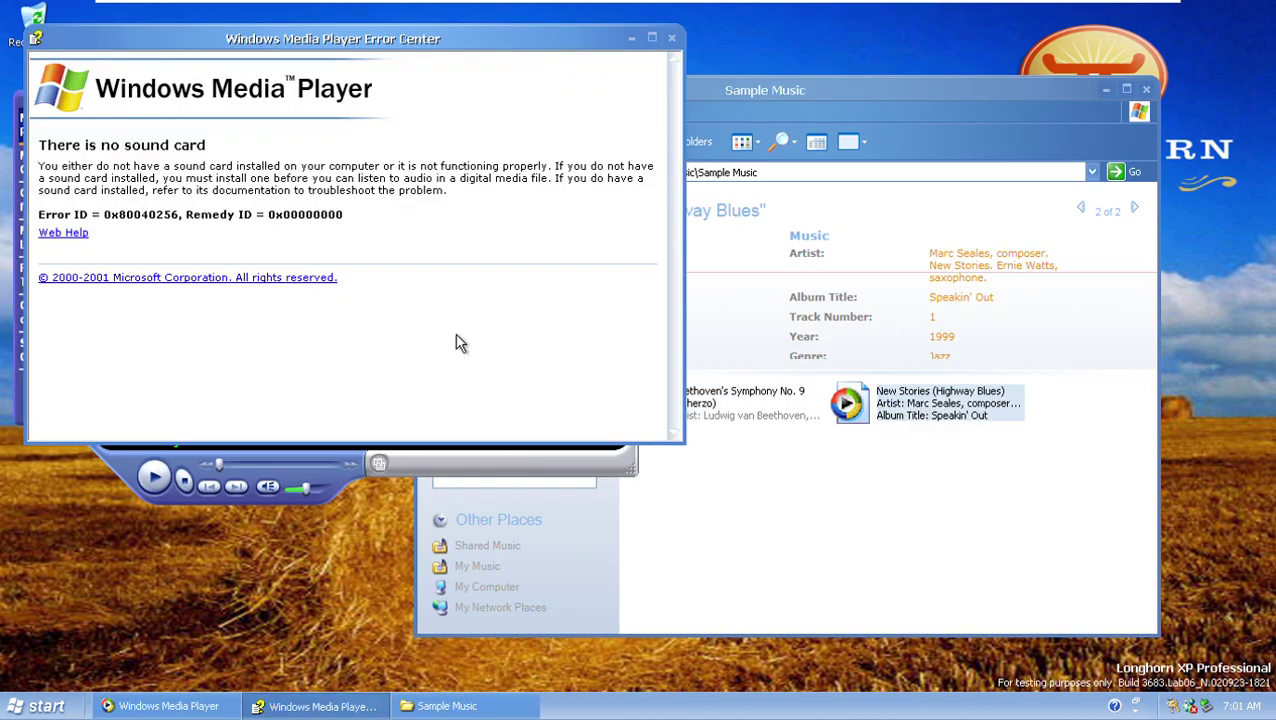
left_click(672, 42)
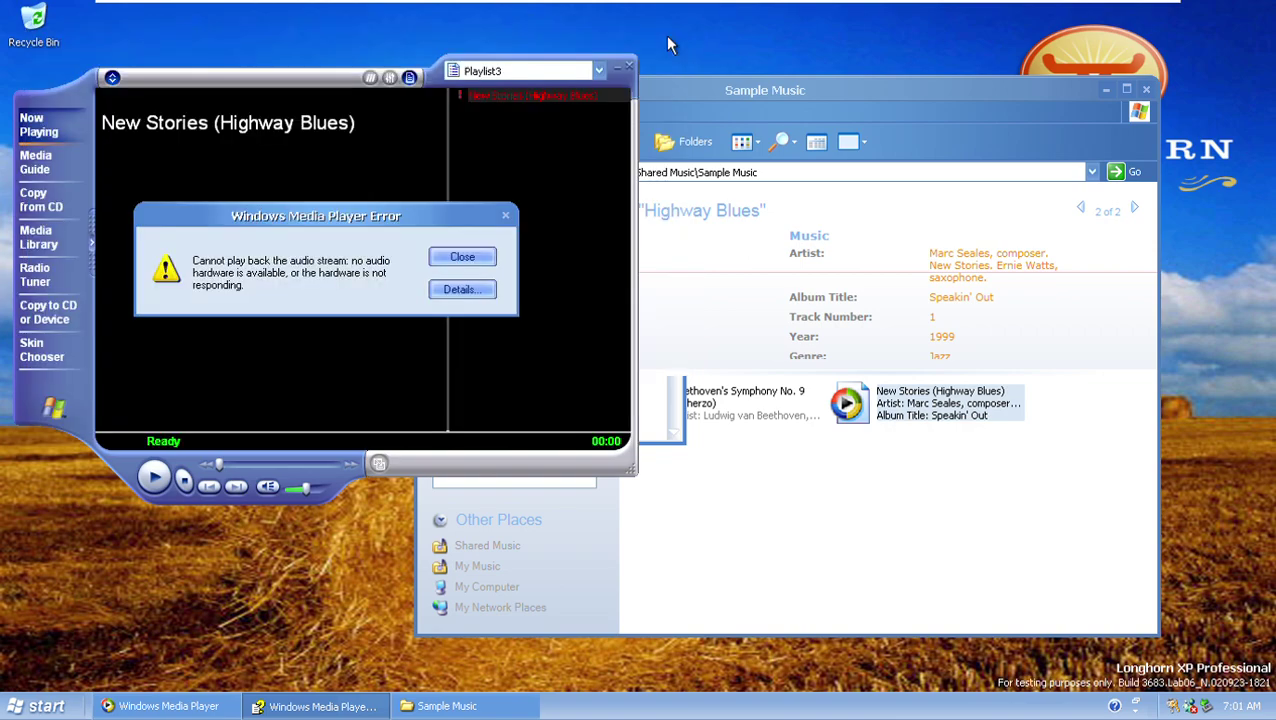
left_click(462, 258)
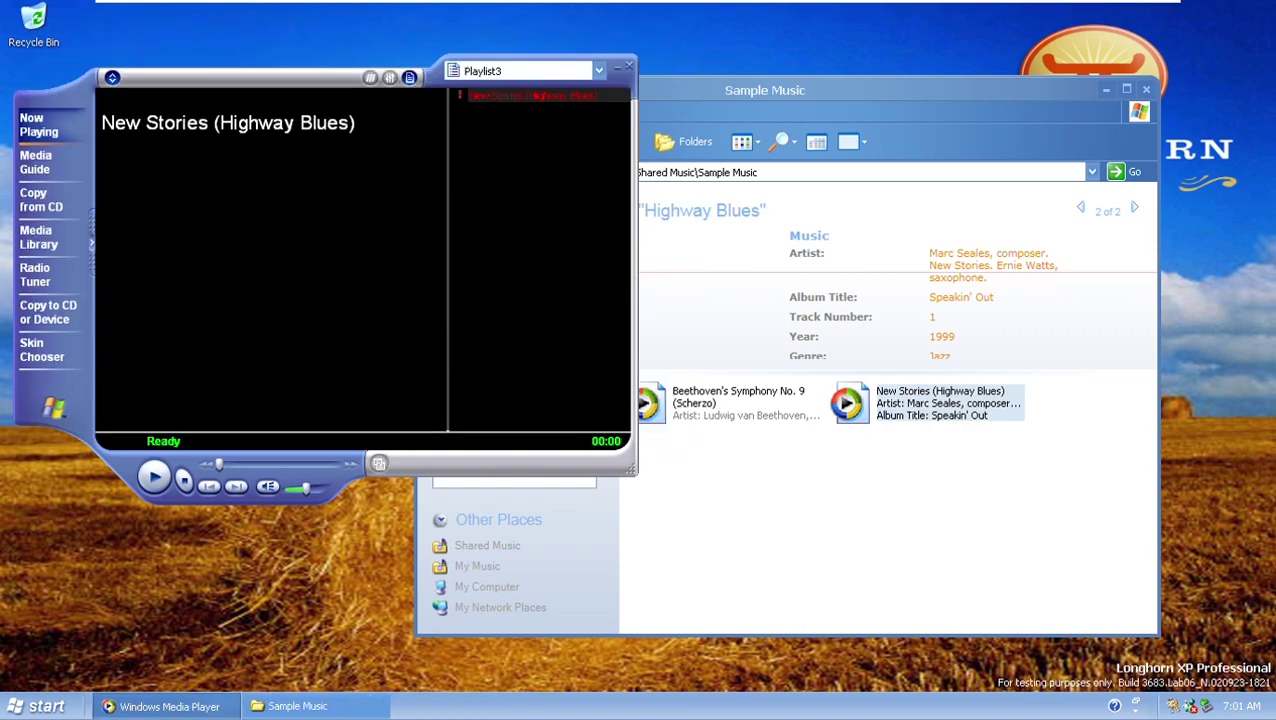
Browse Windows Media Player's sections from Media Guide and Copy from CD to Media Library and Copy to CD or Device.
left_click(50, 179)
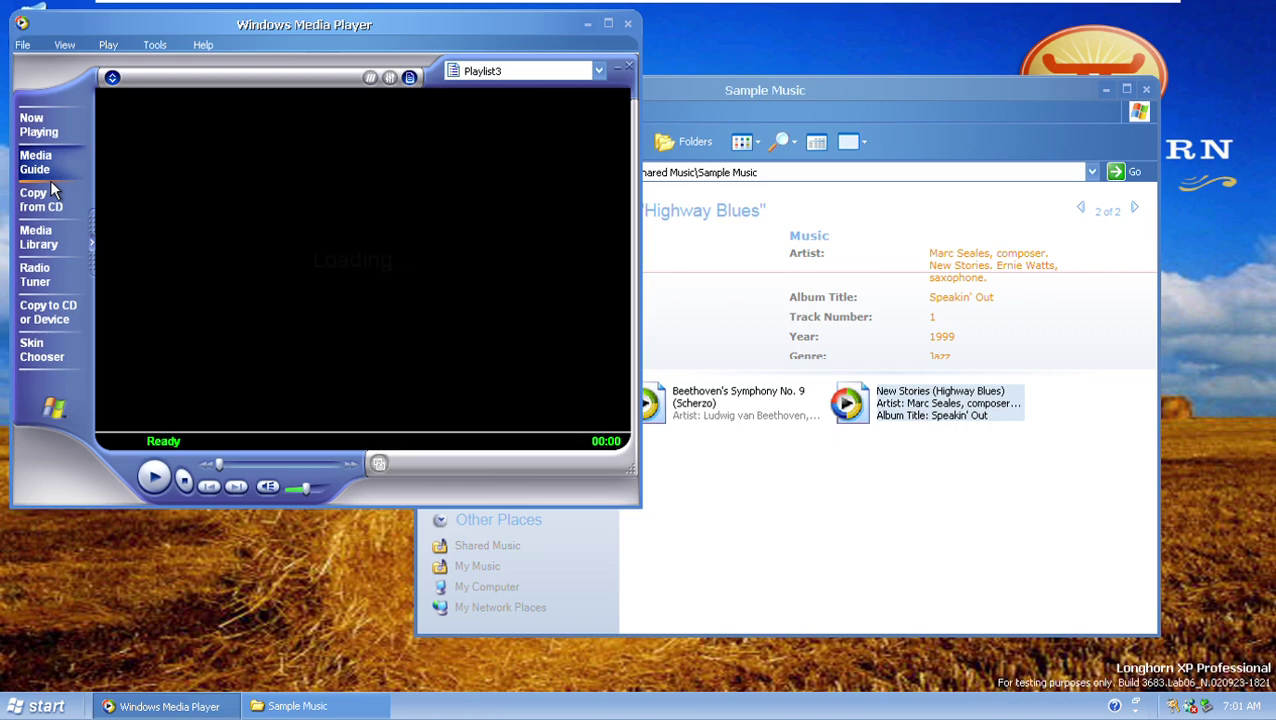
left_click(48, 196)
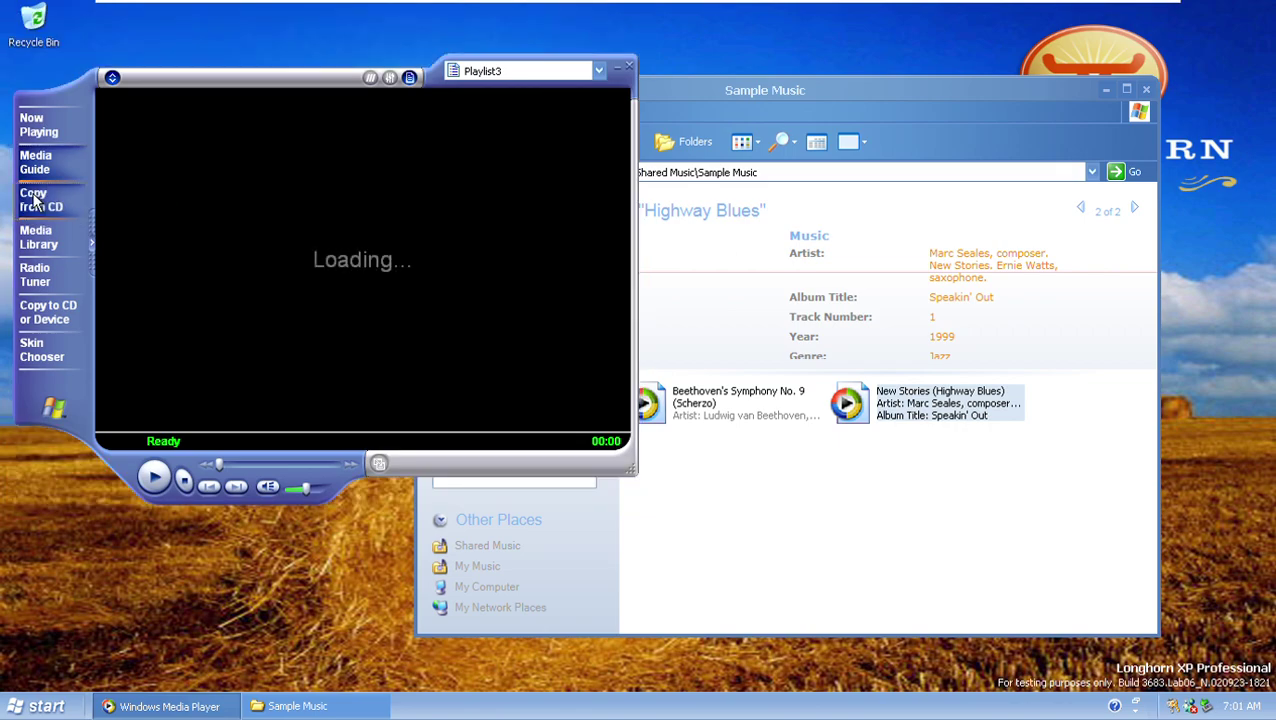
left_click(45, 237)
key("Tab")
key("Return")
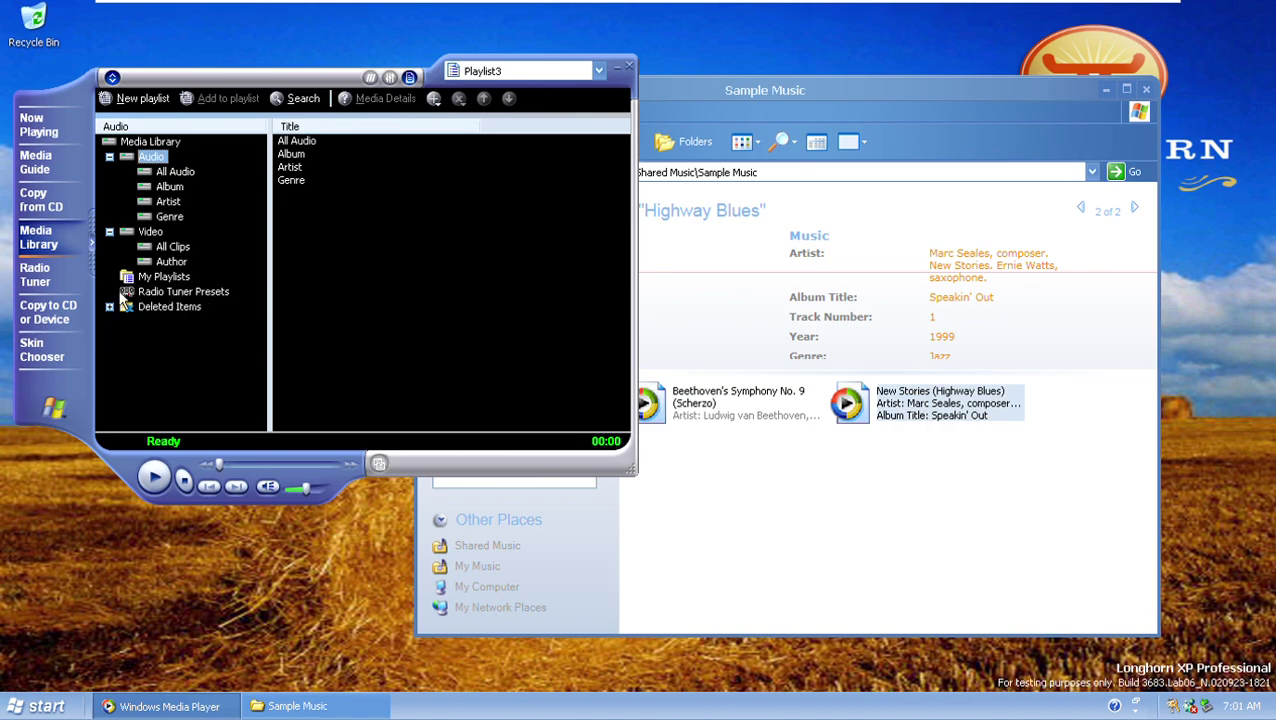
left_click(45, 312)
Preview the skins in Skin Chooser from Atomic to Windows XP, and close Windows Media Player without applying any.
left_click(55, 345)
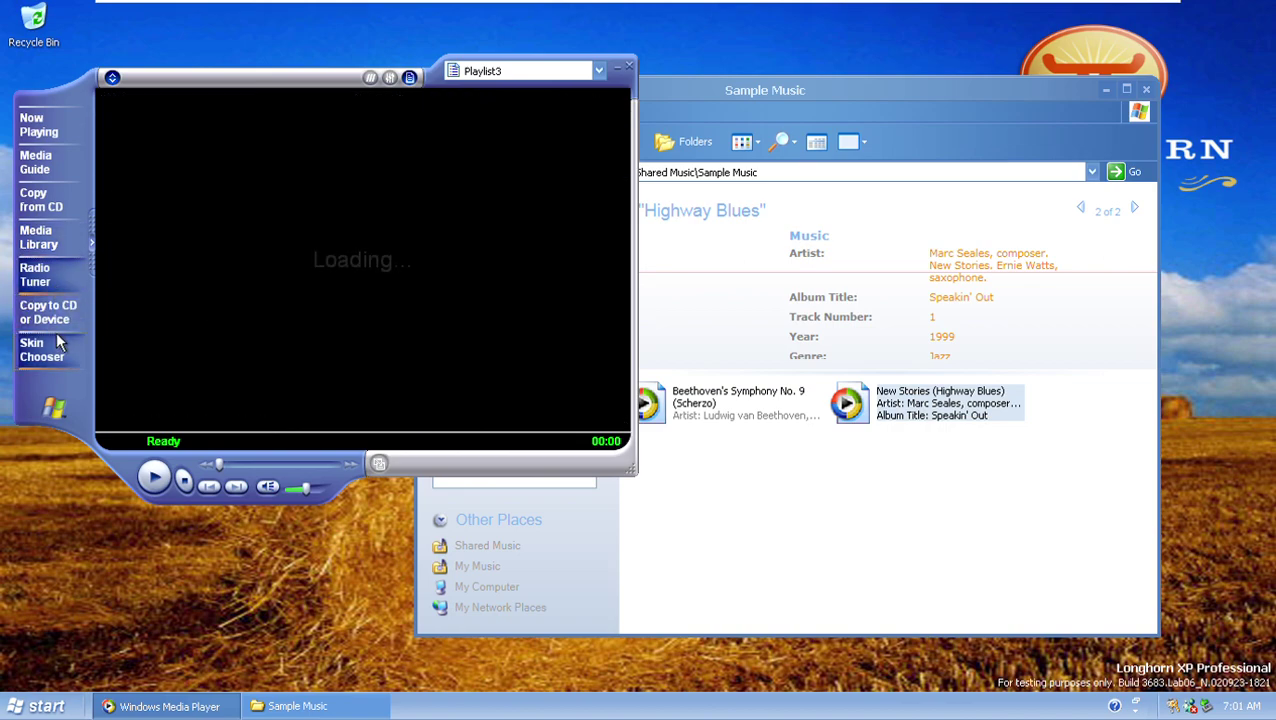
left_click(148, 126)
key("Down")
key("Down")
key("Down")
key("Down")
key("Down")
key("Down")
key("Down")
key("Down")
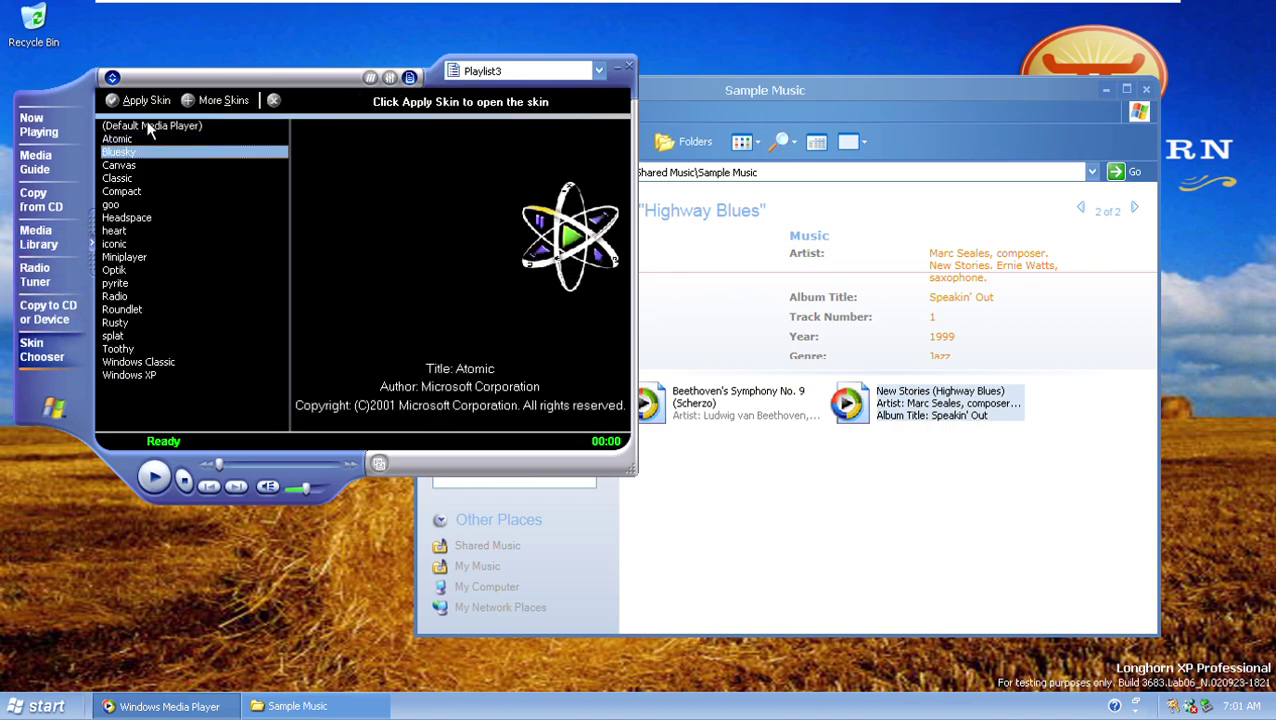
key("Down")
key("Down")
key("Down")
key("Down")
key("Down")
key("Down")
key("Down")
key("Down")
key("Down")
key("Down")
key("Down")
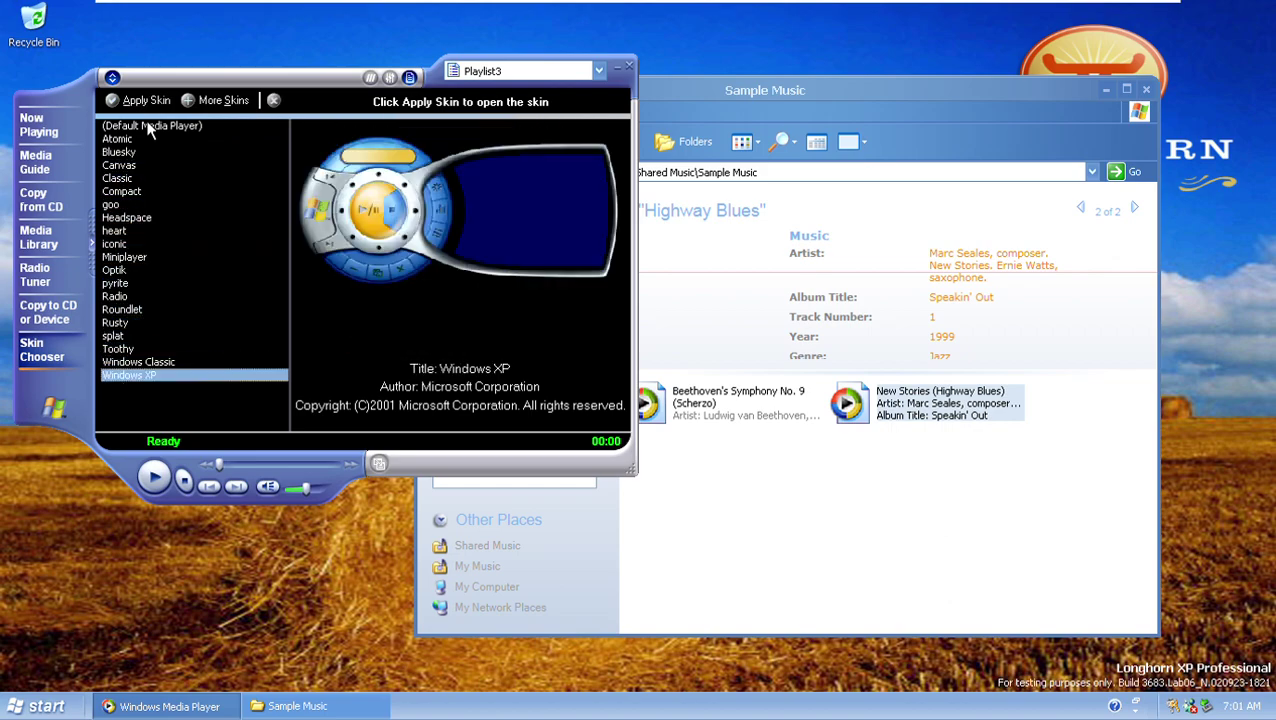
key("Up")
key("Up")
key("Down")
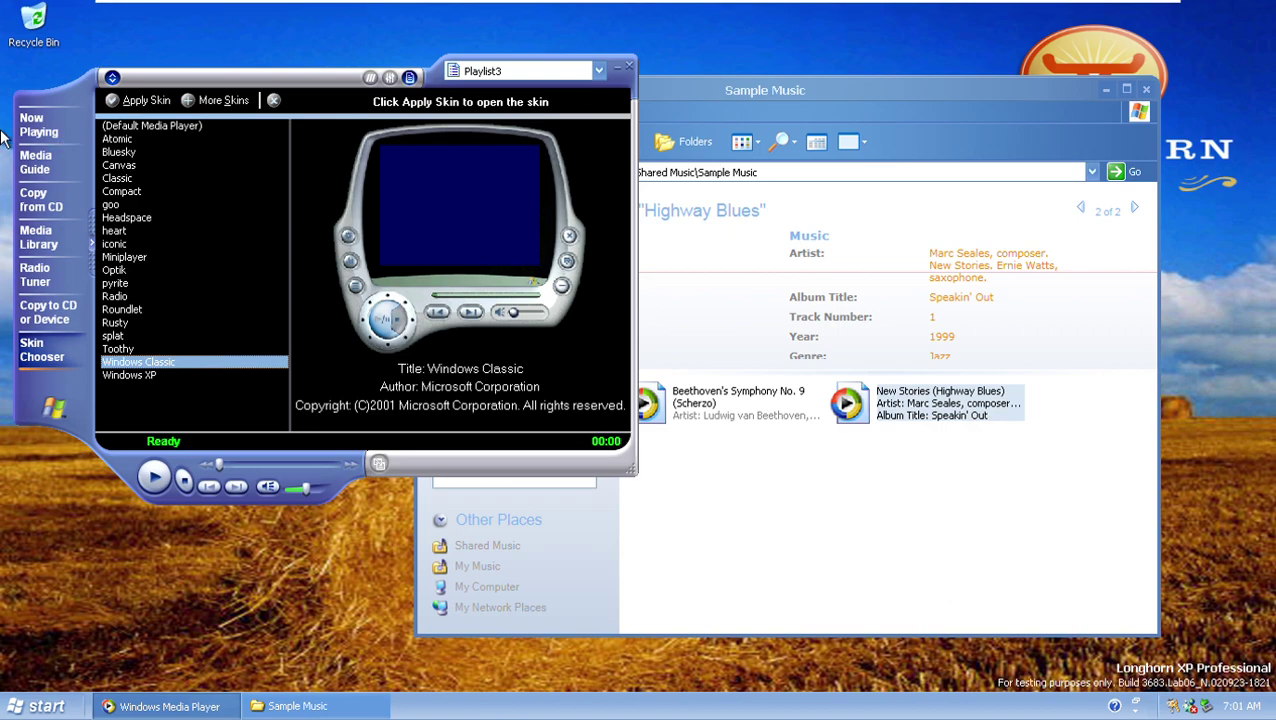
mouse_move(64, 128)
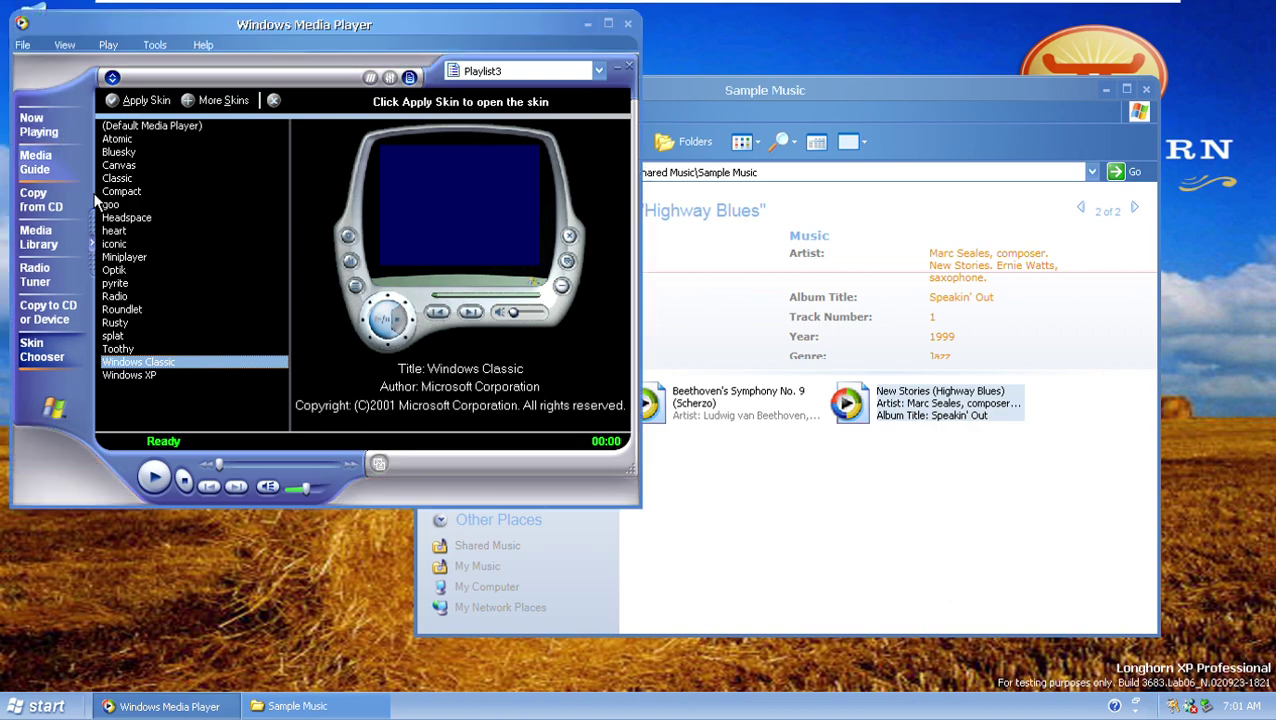
left_click(627, 23)
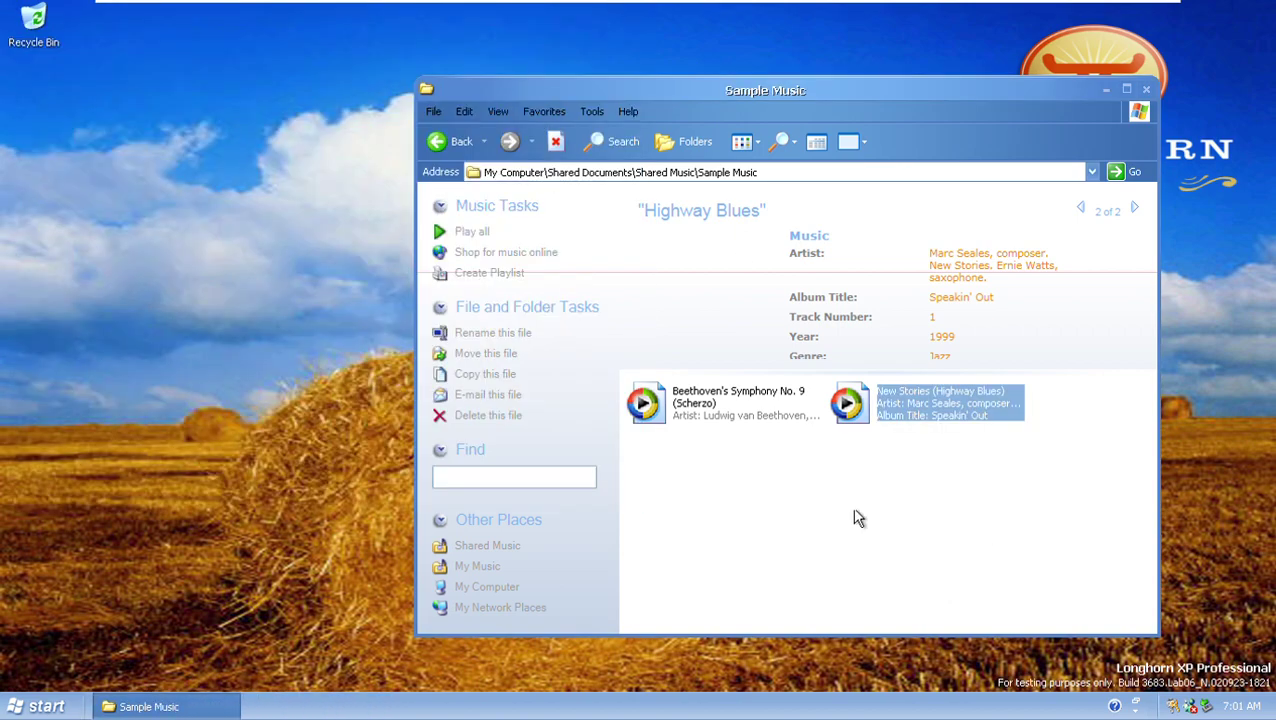
Go from Sample Music to the My Music folder and collapse its Find section.
left_click(843, 510)
left_click(476, 505)
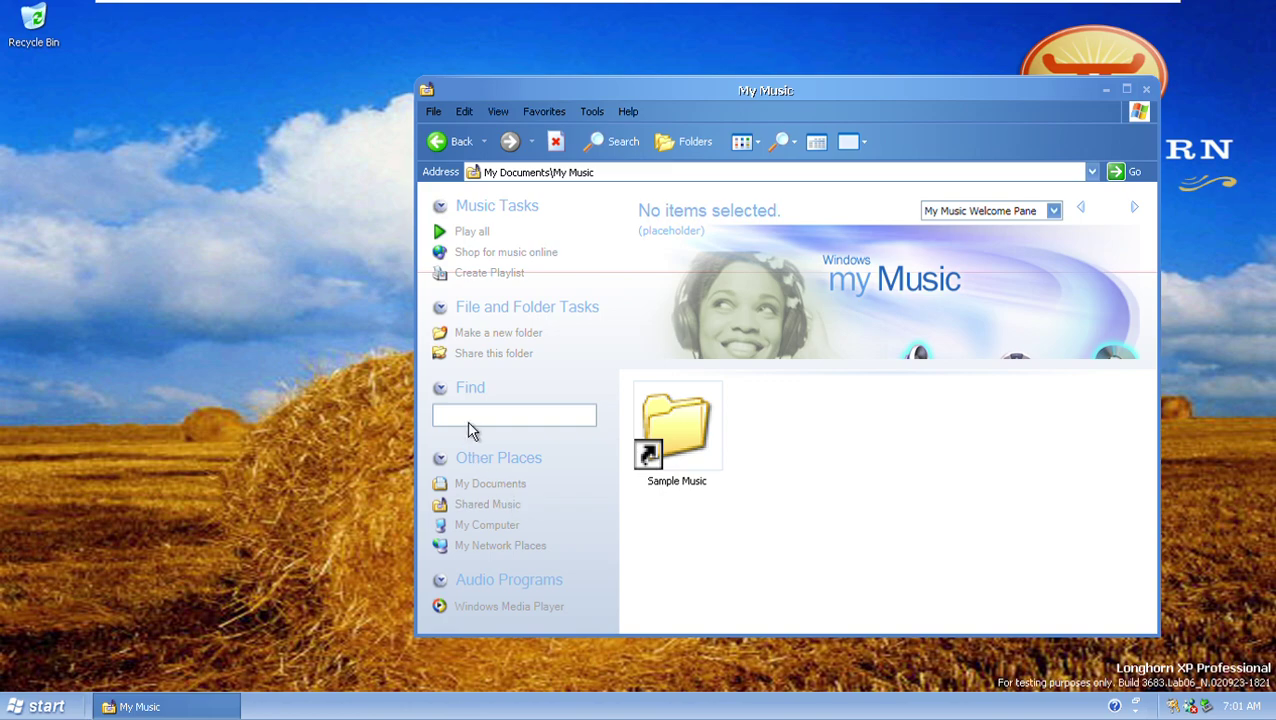
left_click(442, 392)
Go to My Documents\My Pictures by its address and open the Sample Pictures folder.
left_click(622, 176)
double_click(621, 174)
type("Pict")
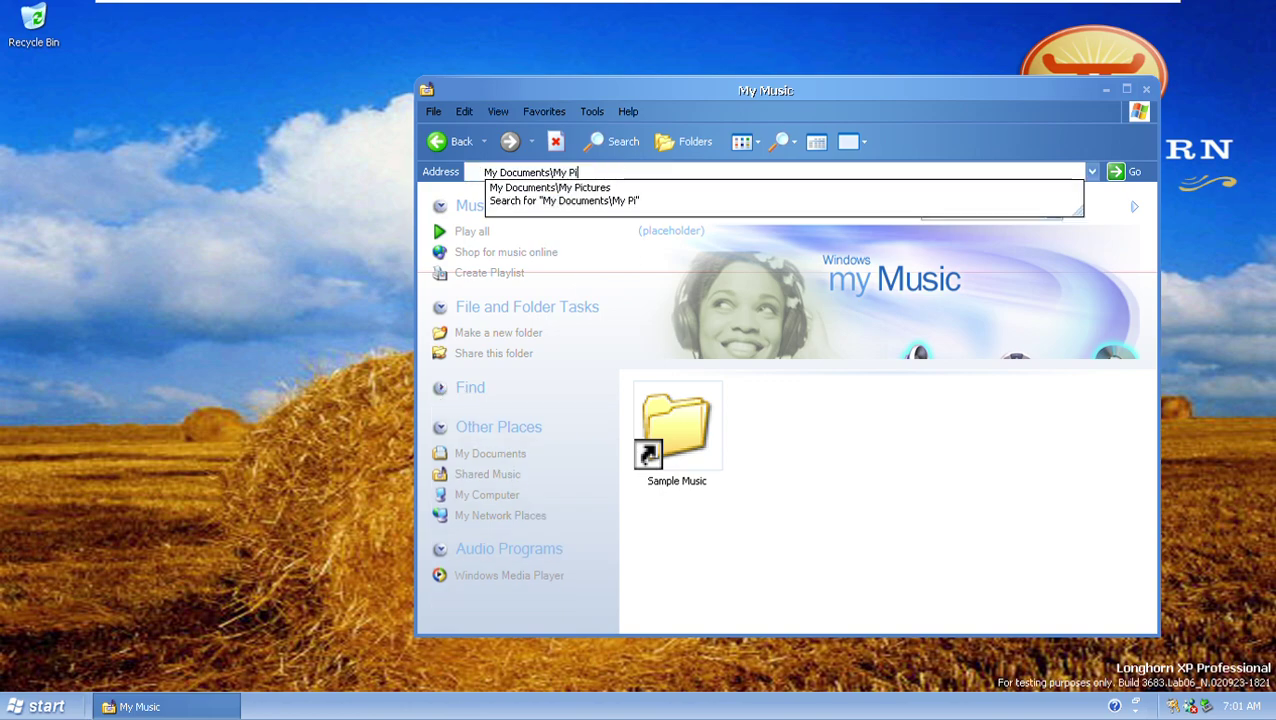
left_click(631, 184)
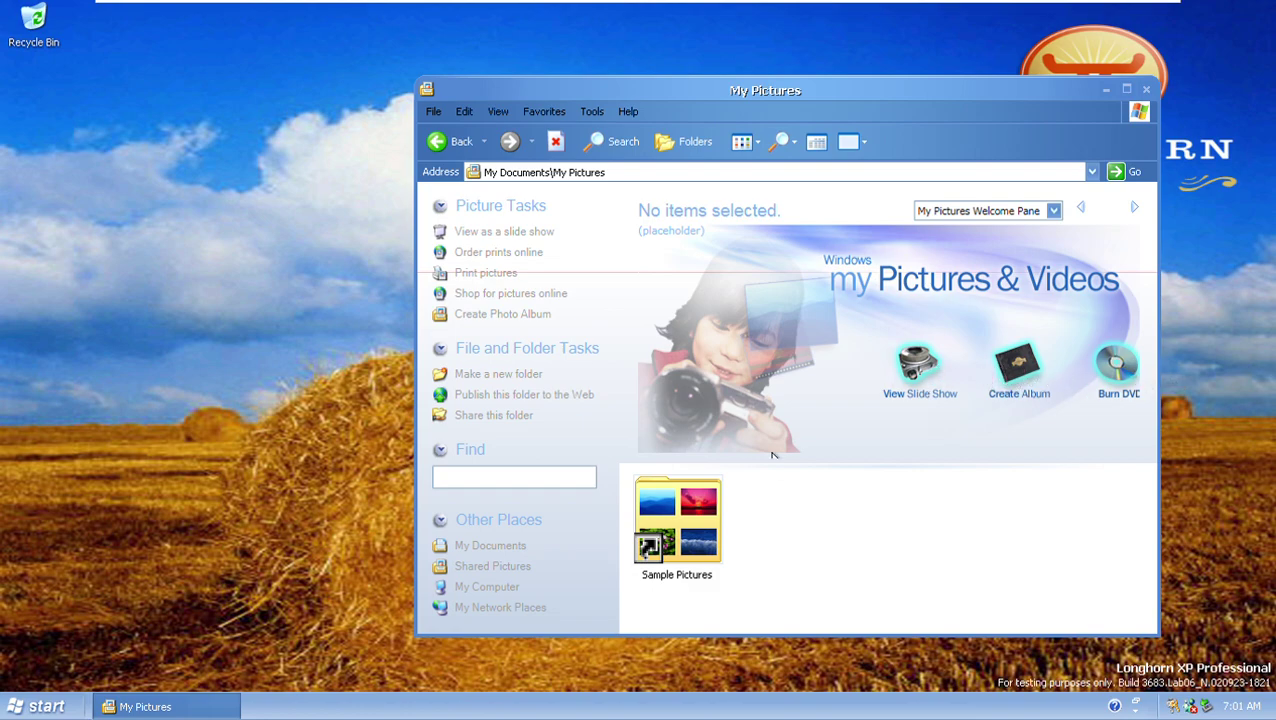
double_click(646, 528)
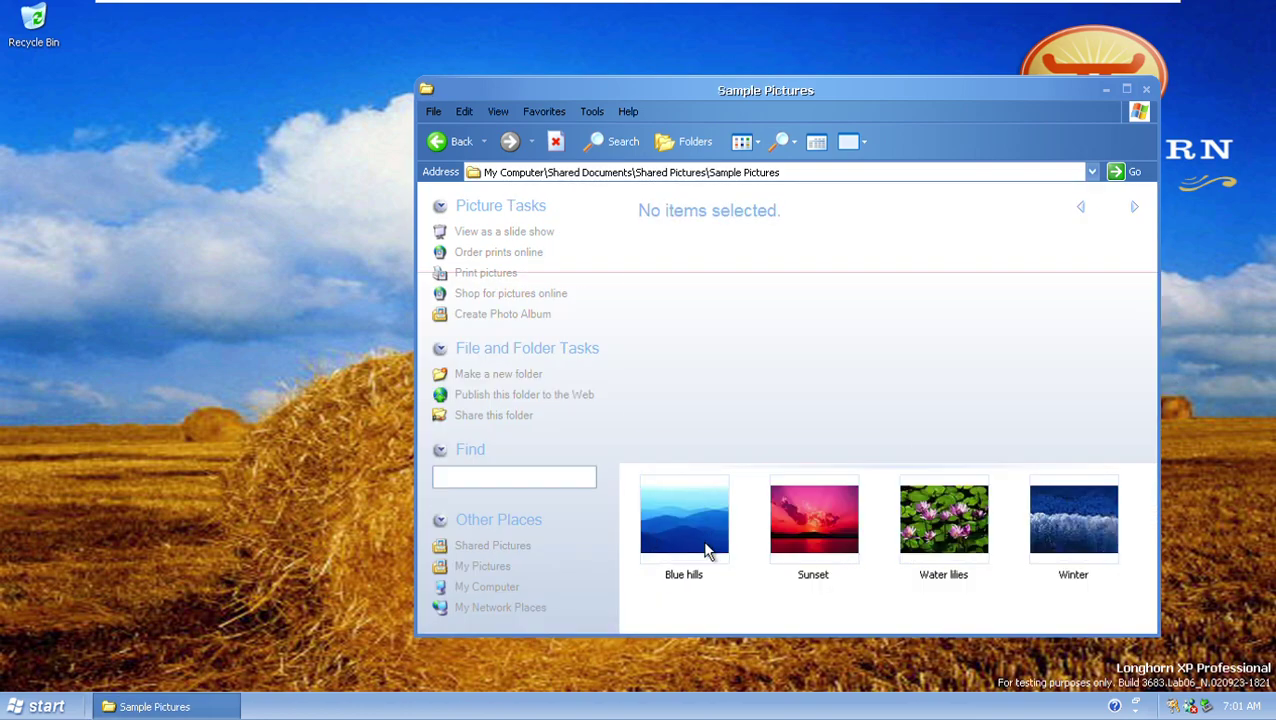
Open the Blue hills picture from Sample Pictures in Windows Picture and Fax Viewer and page through the pictures to Winter.
double_click(684, 520)
key("Right")
key("Right")
key("Right")
key("Right")
key("Right")
key("Right")
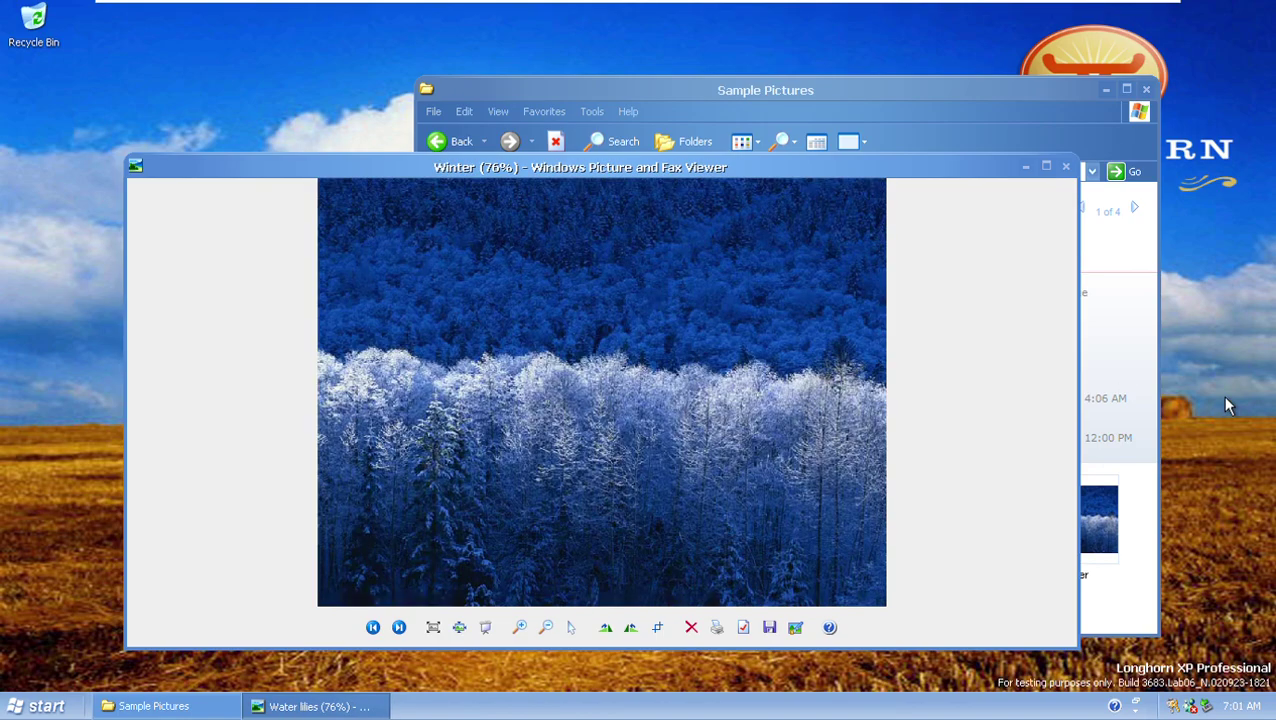
key("Right")
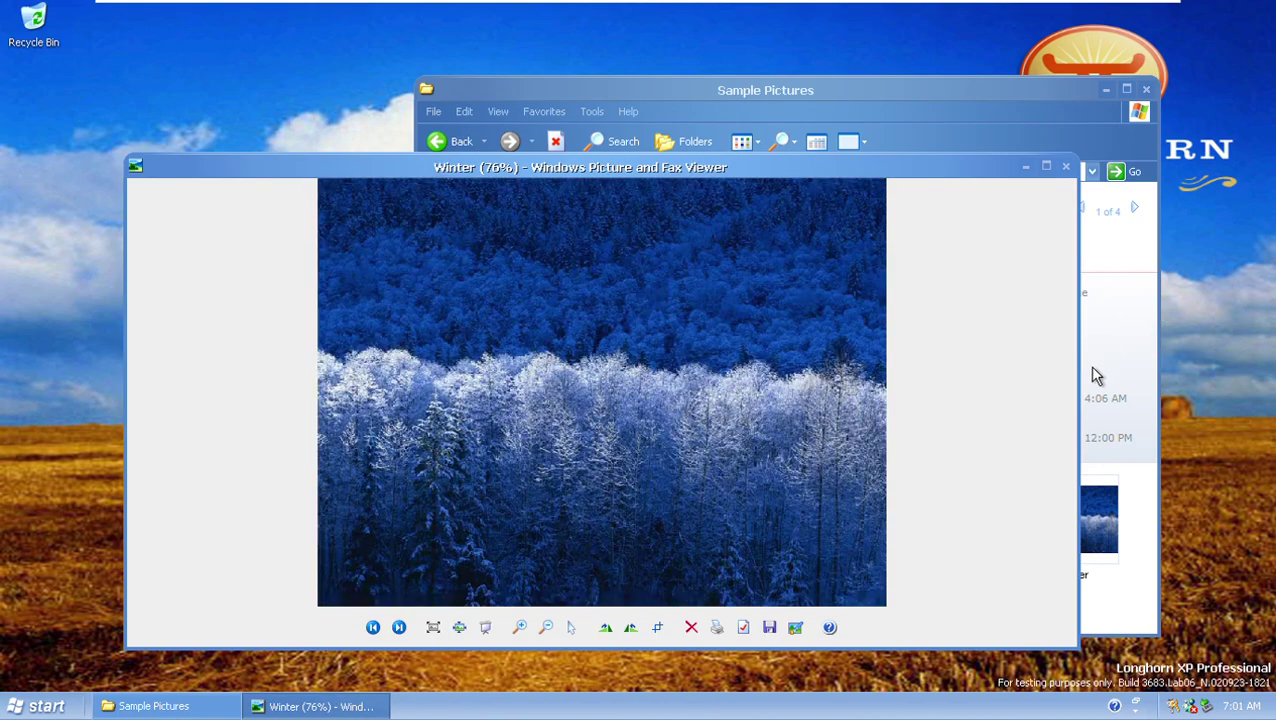
View the sample pictures as a full-screen slide show, moving through them manually, and close the slide show and picture viewer.
key("F11")
key("Left")
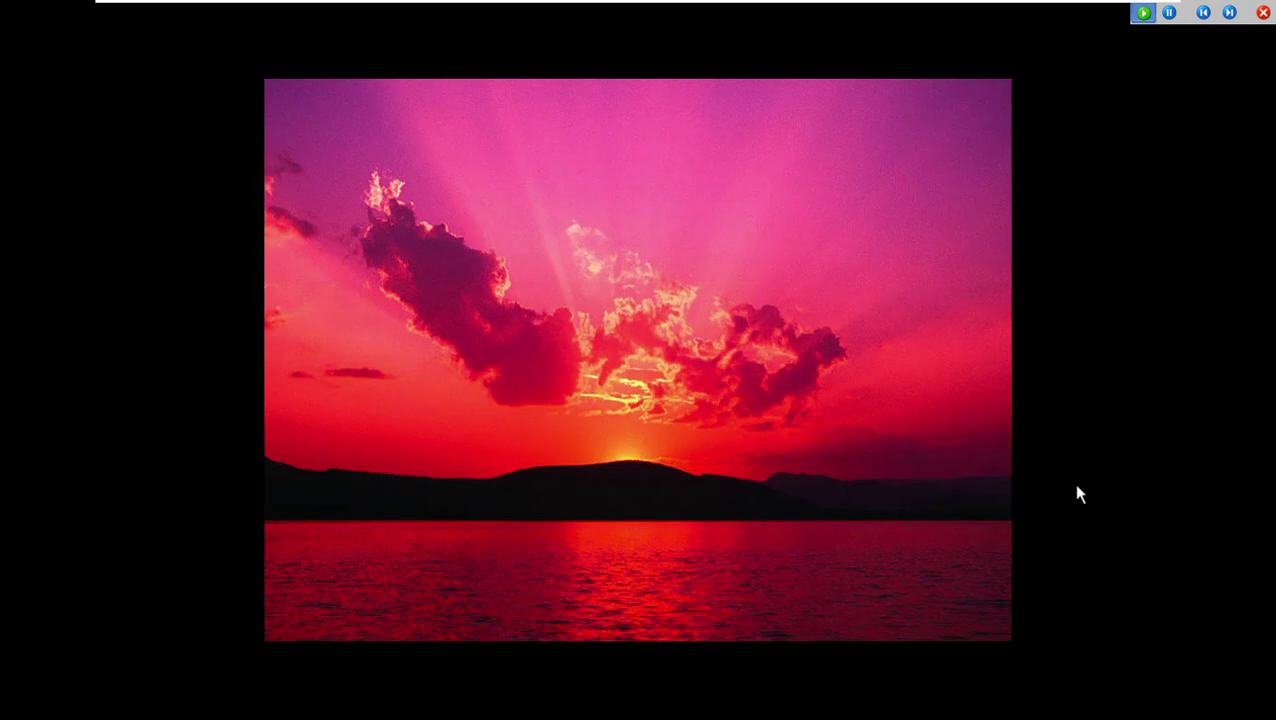
key("Right")
key("Right")
key("Right")
key("Right")
key("Right")
key("Escape")
key("alt+F4")
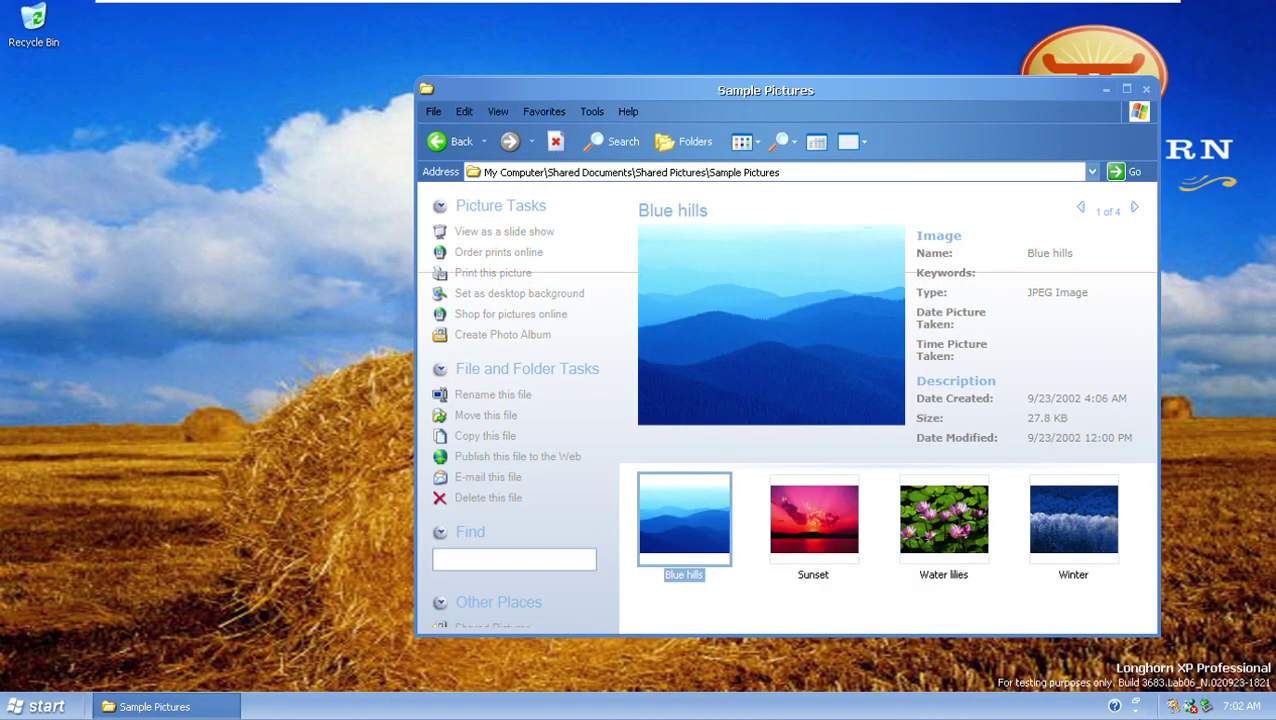
Delete both entries listed under My Recent Documents.
key("super")
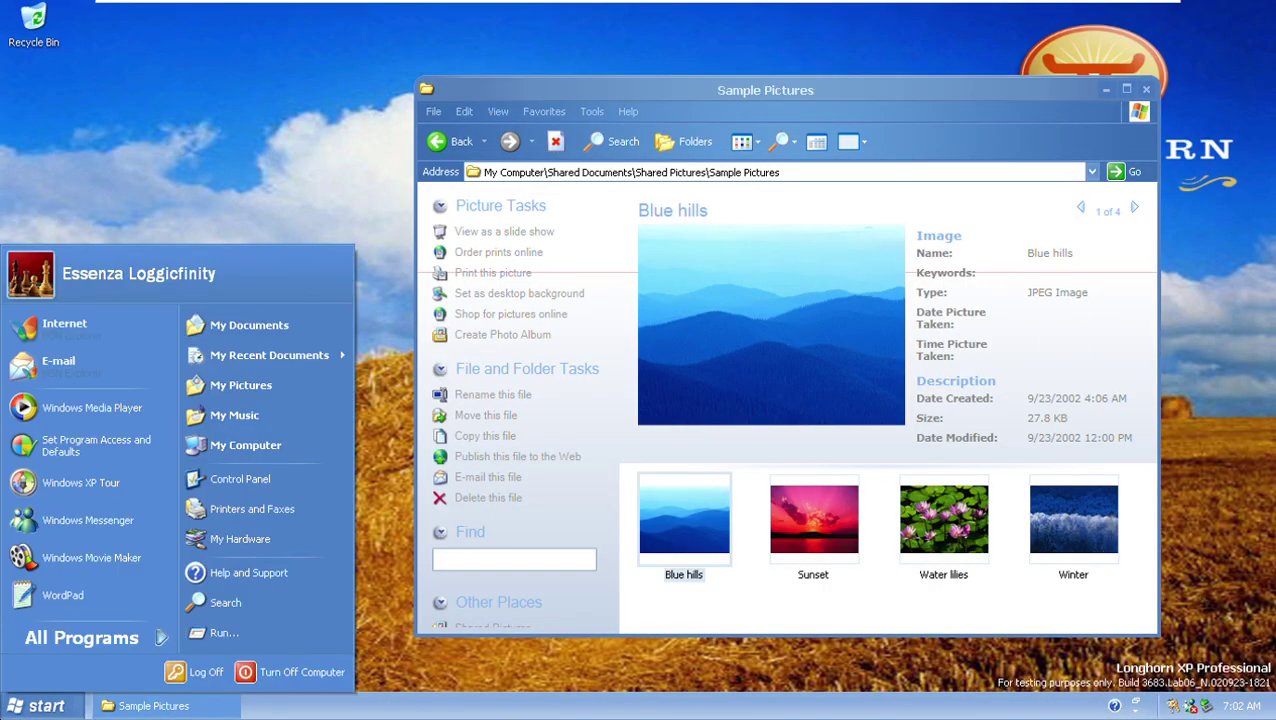
mouse_move(321, 354)
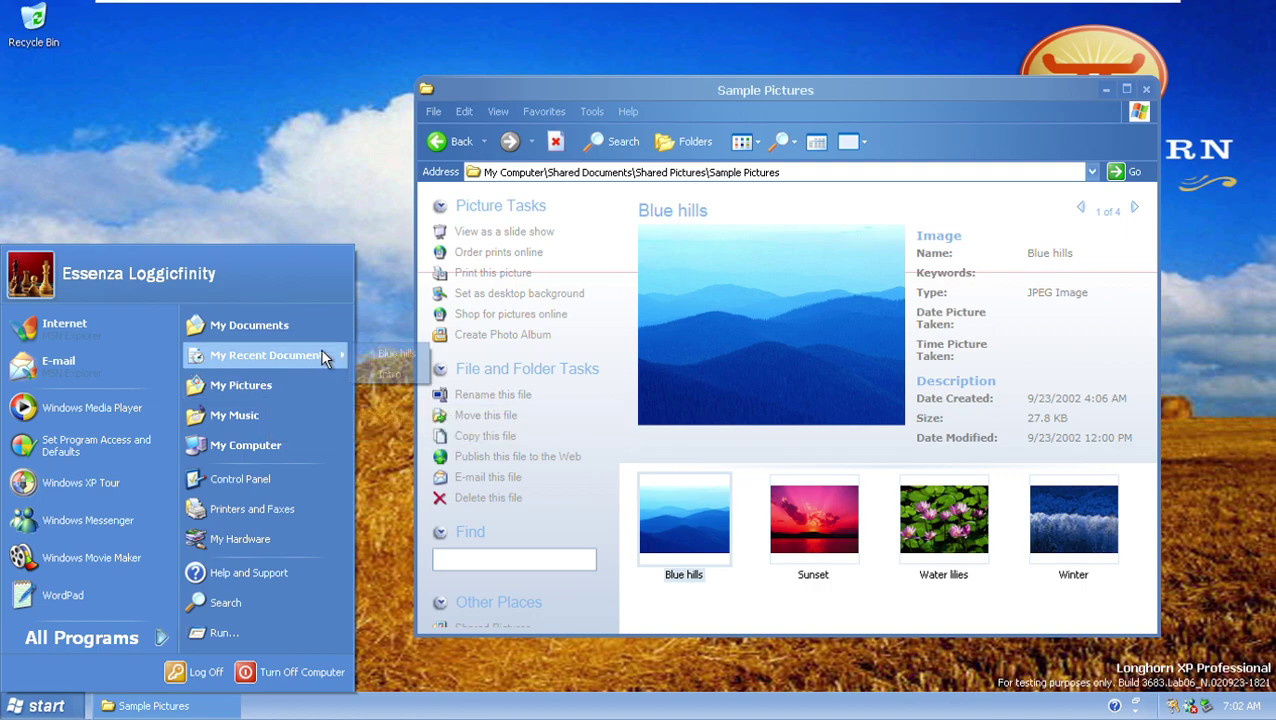
right_click(368, 374)
left_click(416, 496)
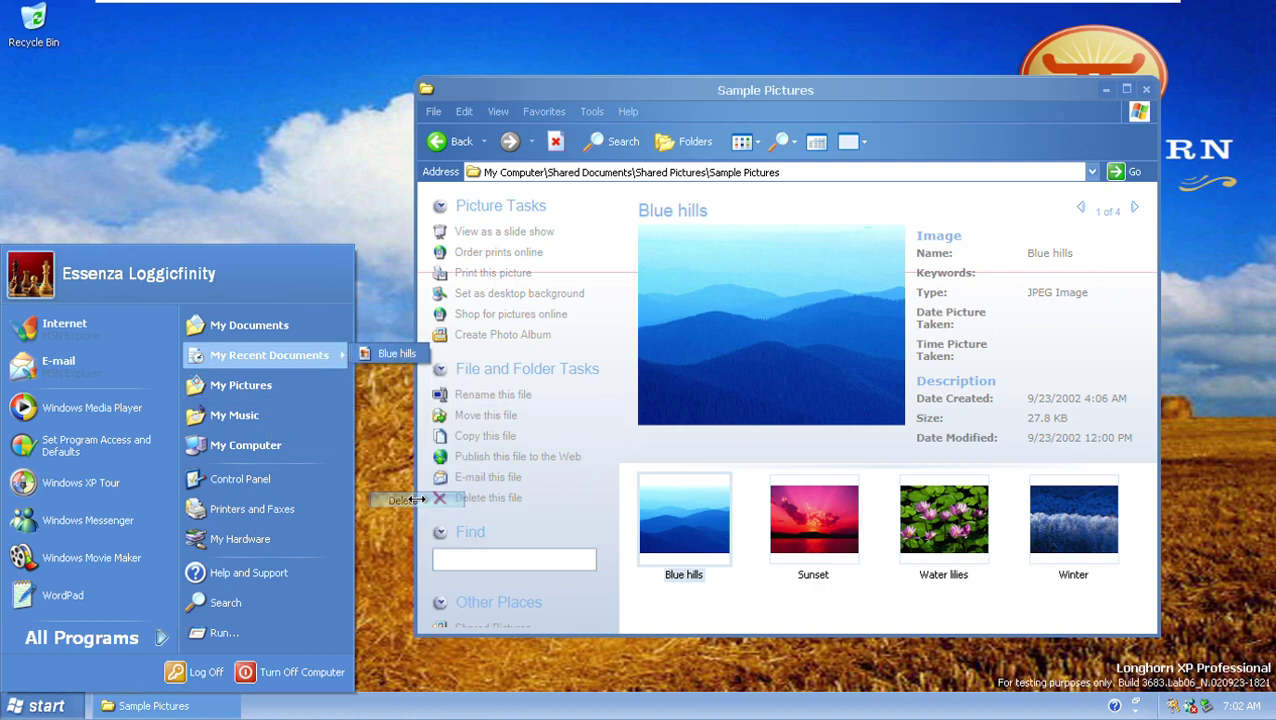
key("Menu")
key("Up")
key("Up")
key("Return")
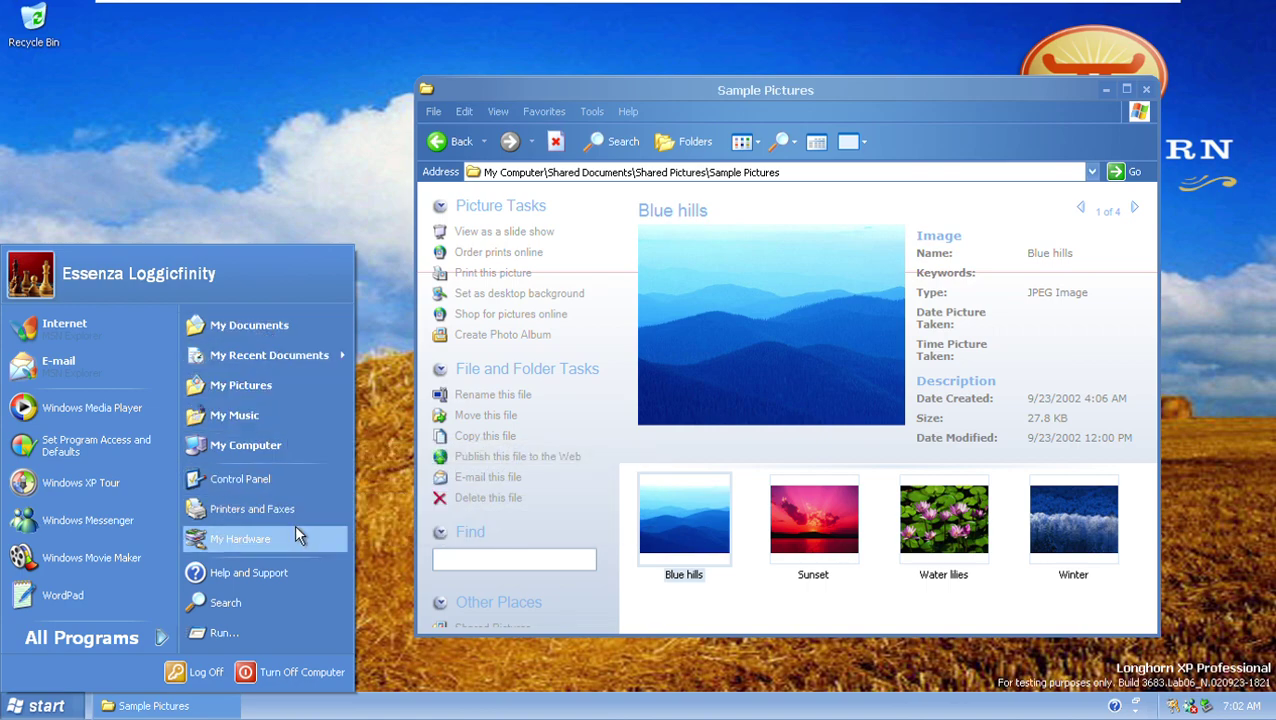
Start Windows Messenger, try the .NET Passport Wizard with the Sample Pictures window closed, and cancel the wizard.
left_click(141, 530)
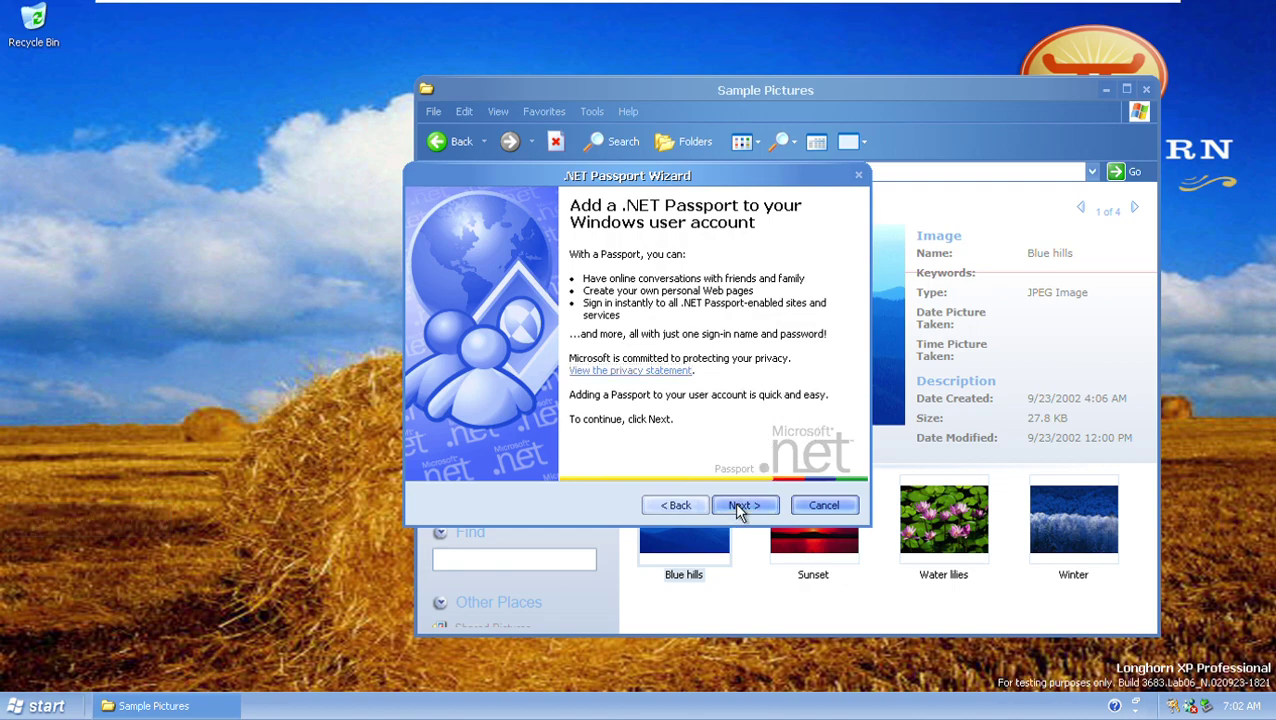
left_click(1142, 87)
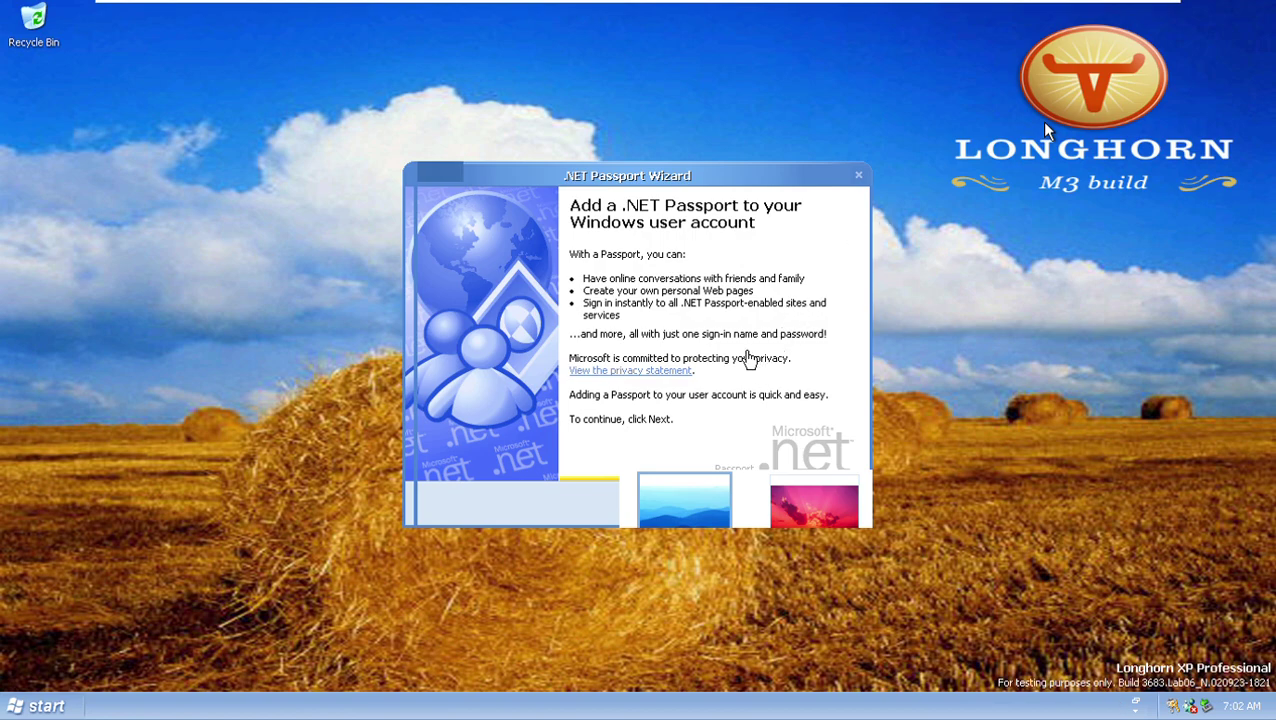
left_click_drag(592, 176, 560, 158)
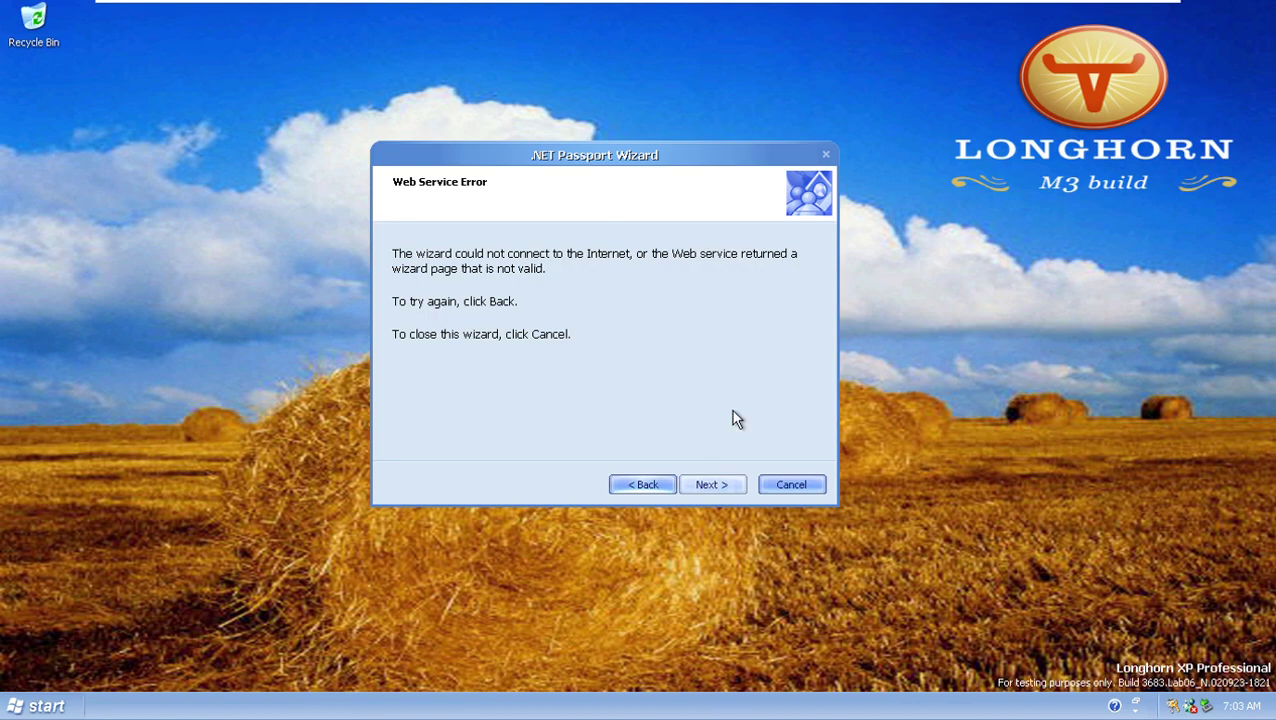
key("Return")
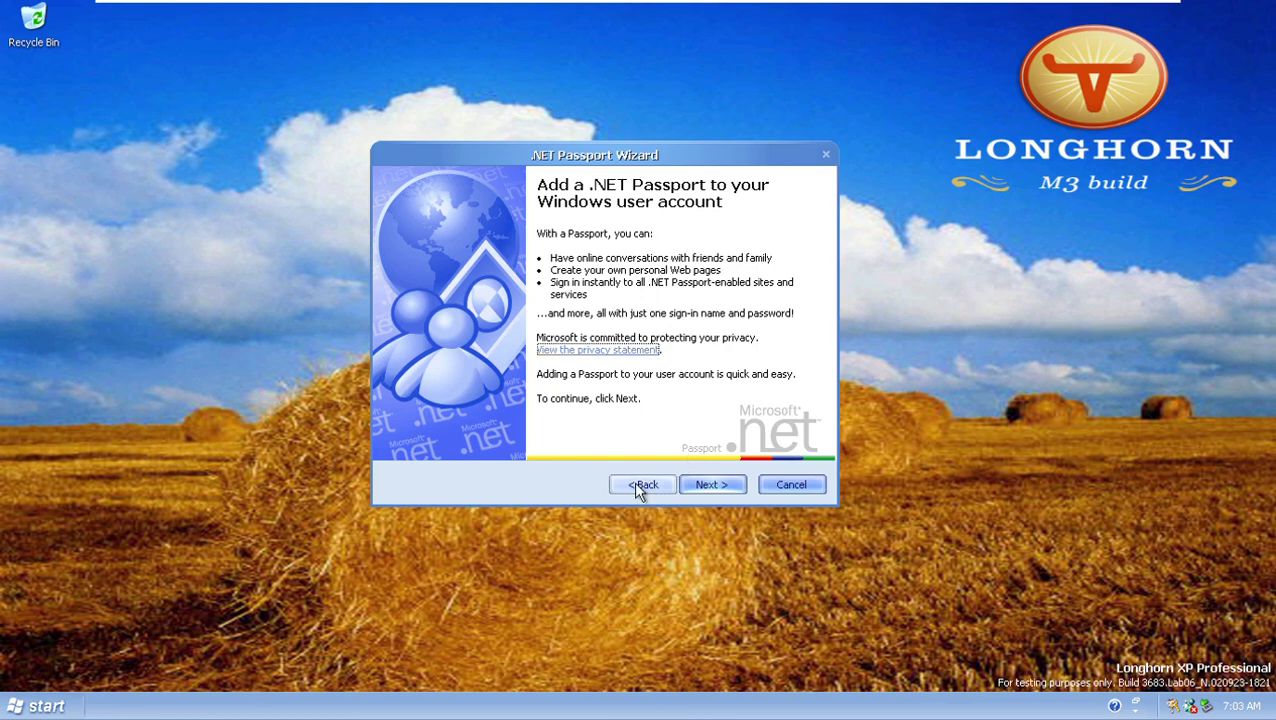
left_click(783, 484)
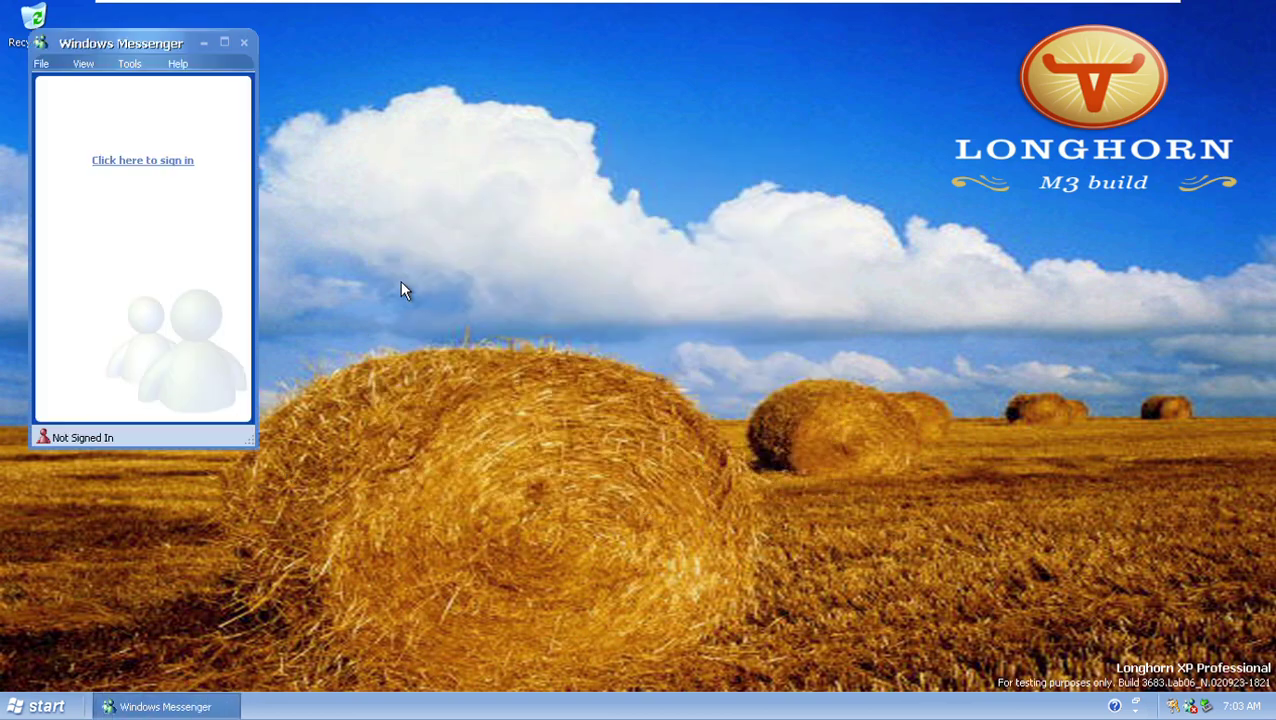
Open the My Received Files folder from Windows Messenger, and close both the folder and Messenger.
left_click(39, 61)
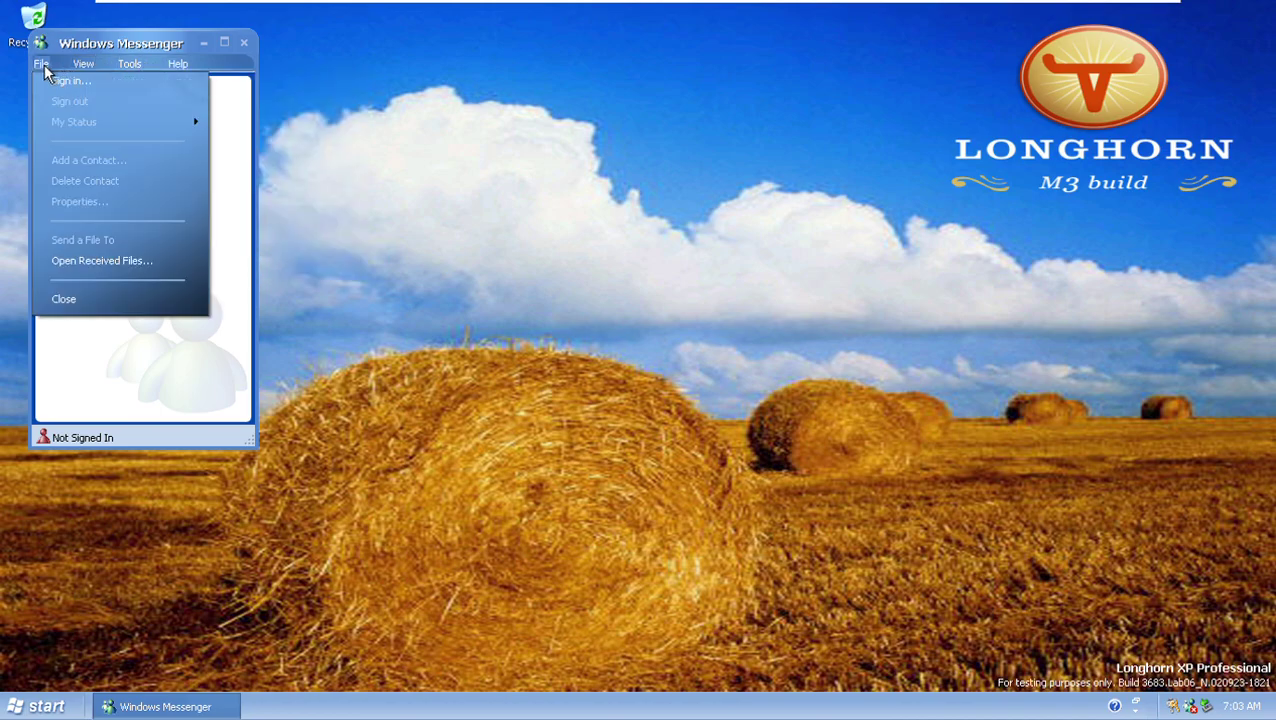
left_click(150, 259)
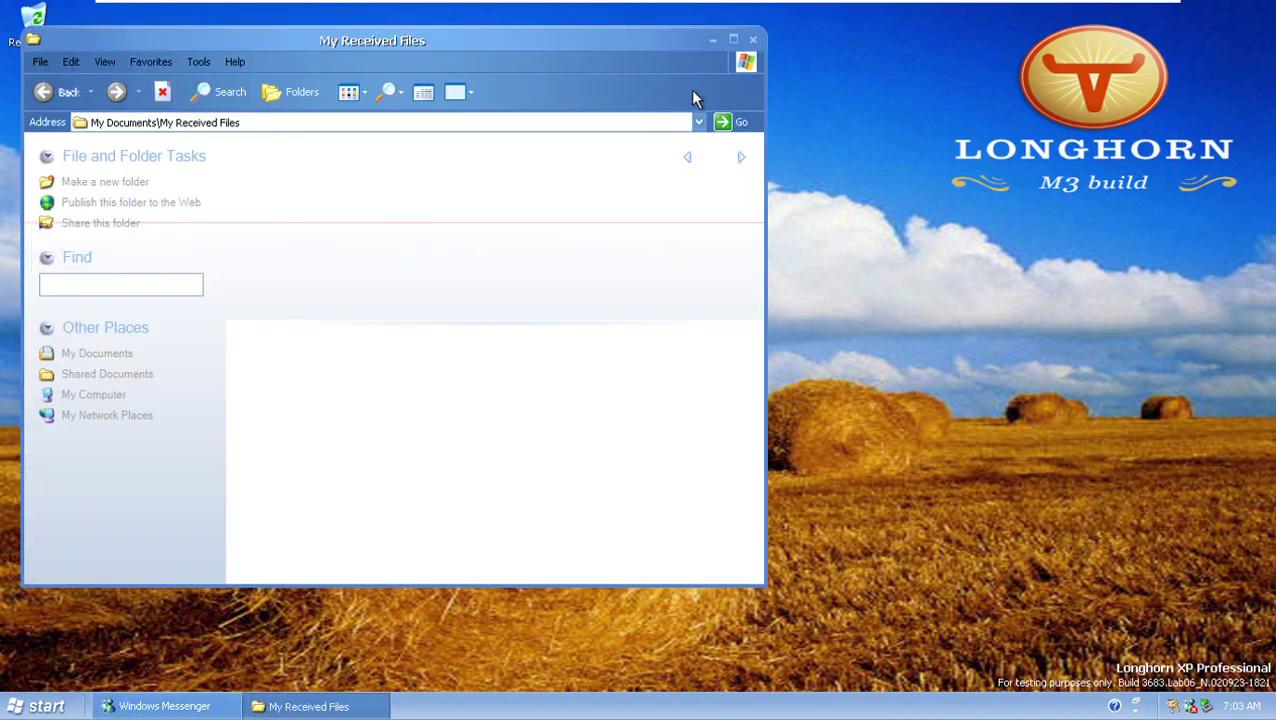
key("alt+F4")
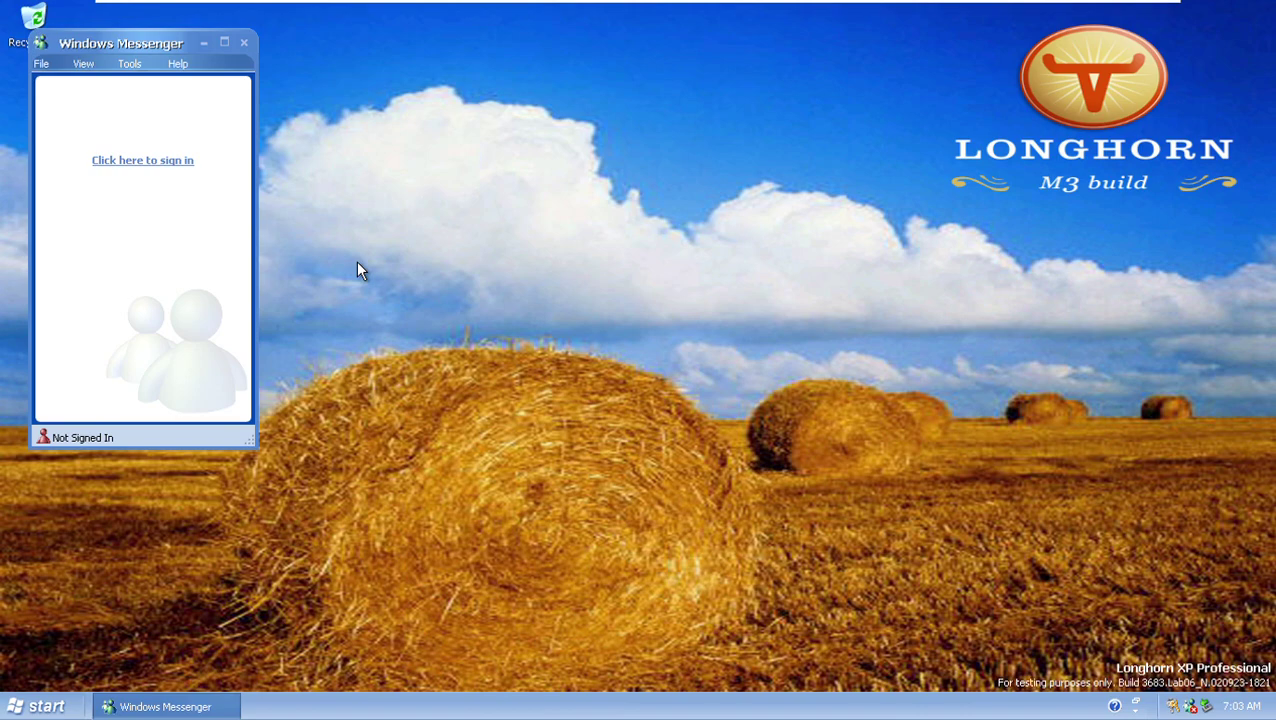
key("alt+F4")
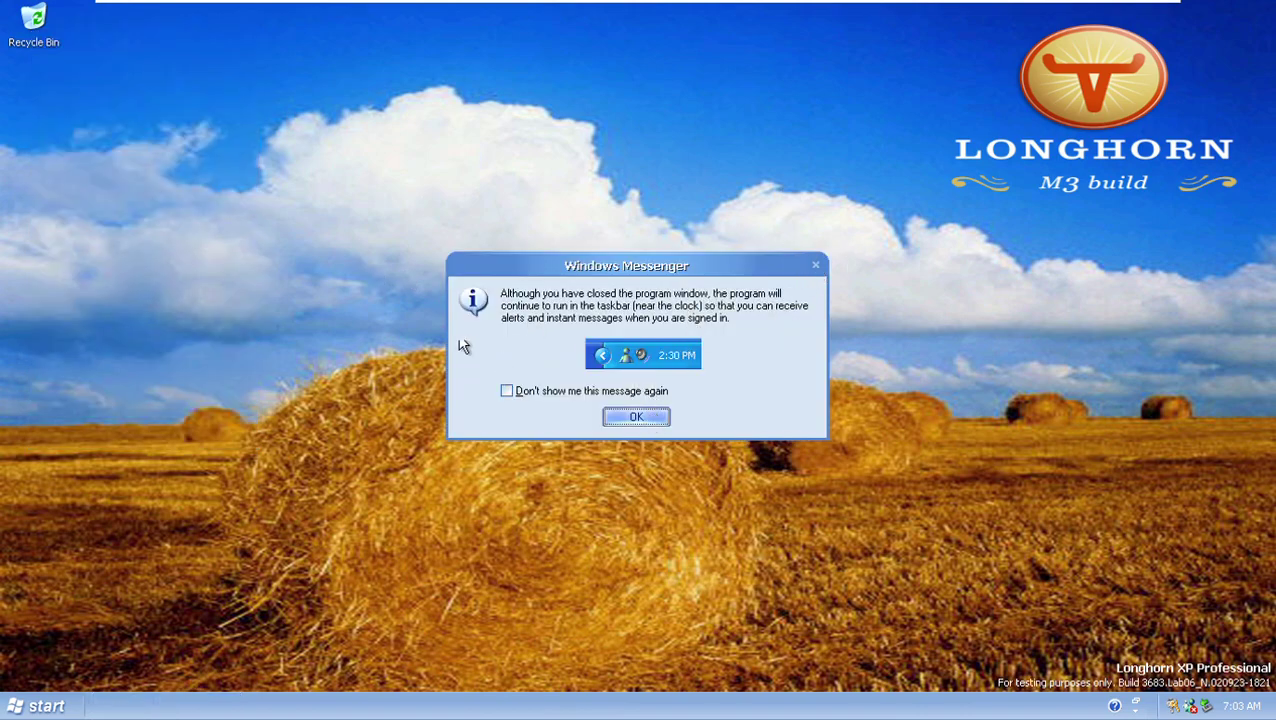
left_click(647, 420)
Start Windows Movie Maker and dismiss its audio hardware message.
key("super")
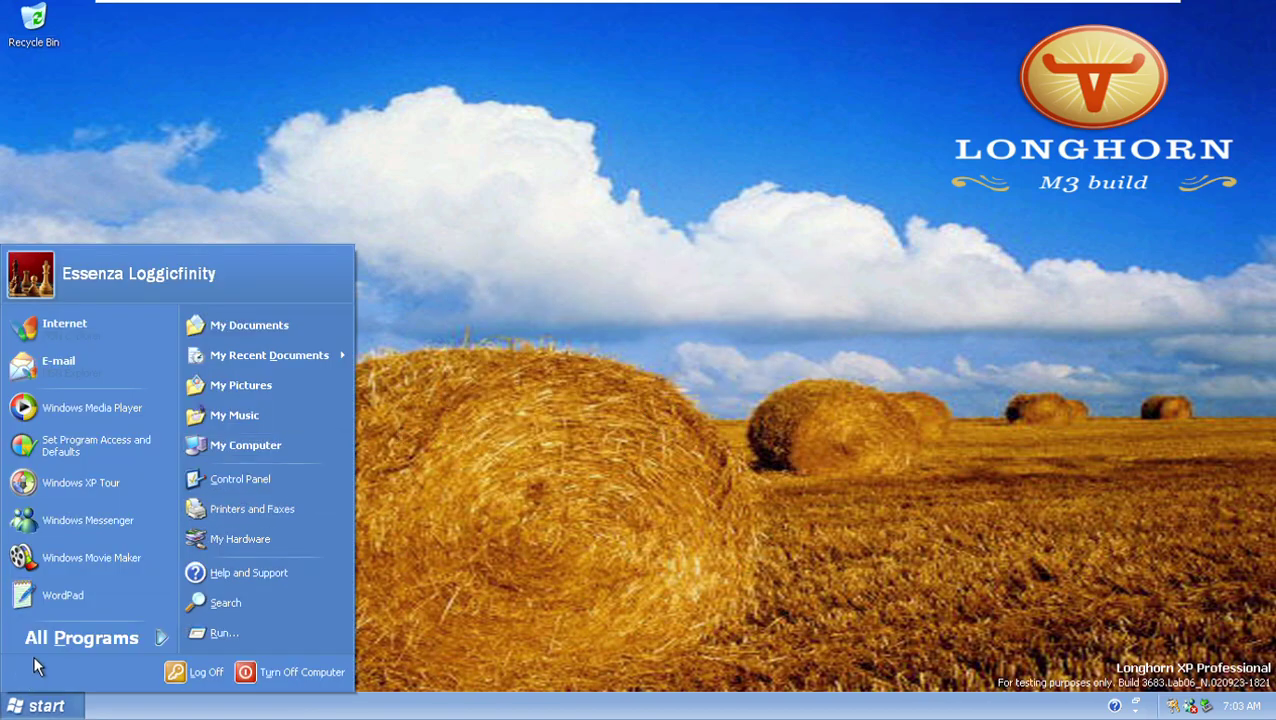
left_click(96, 560)
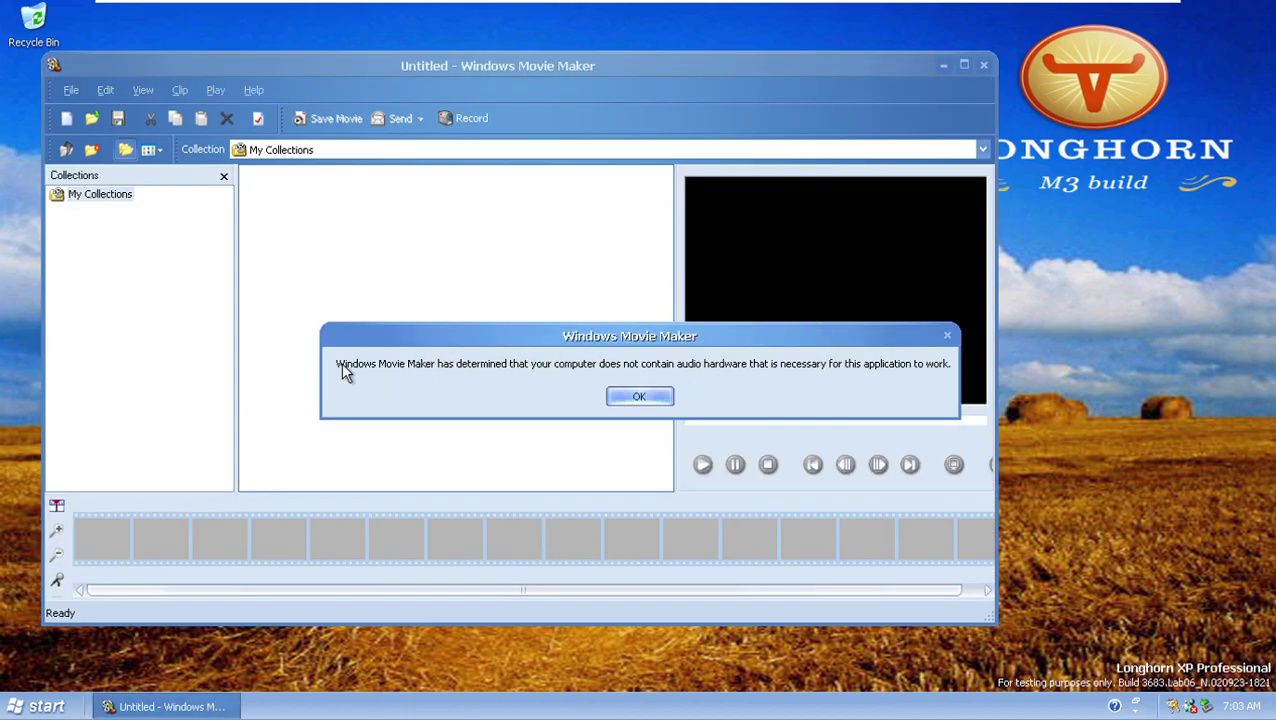
left_click(638, 397)
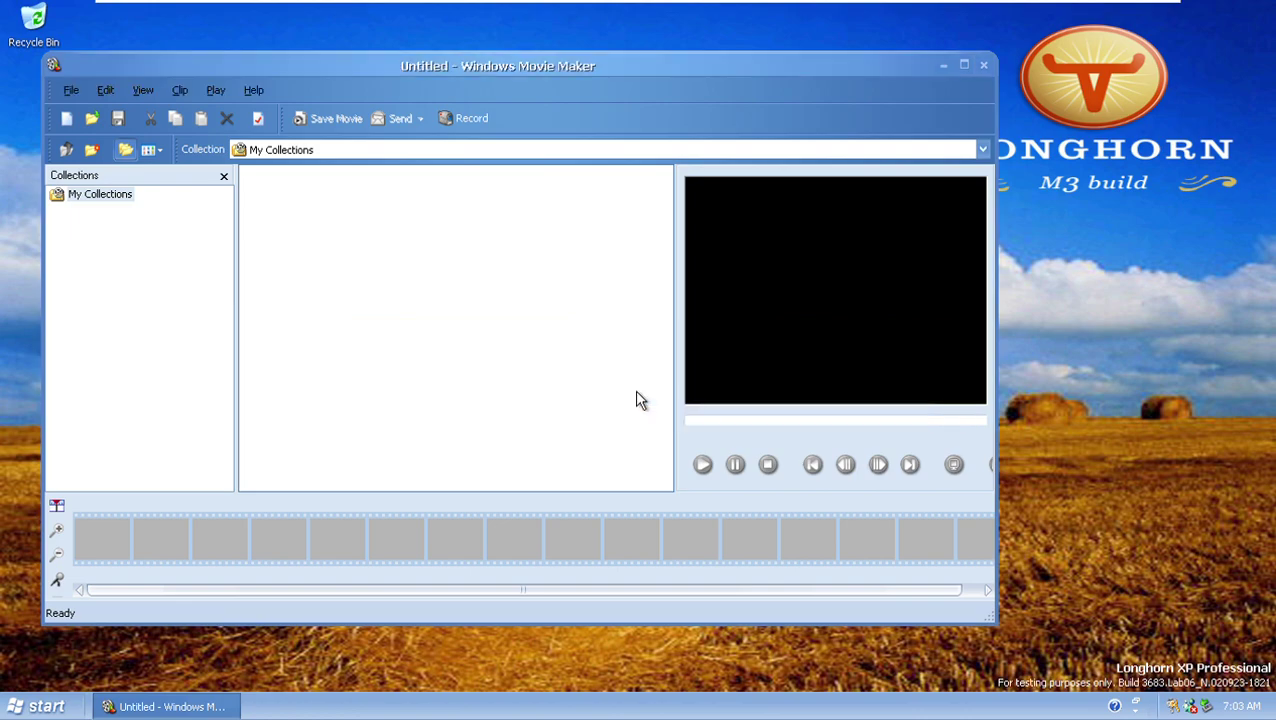
Open Remote Assistance to view its page in the Help and Support Center, and close the window.
left_click(38, 706)
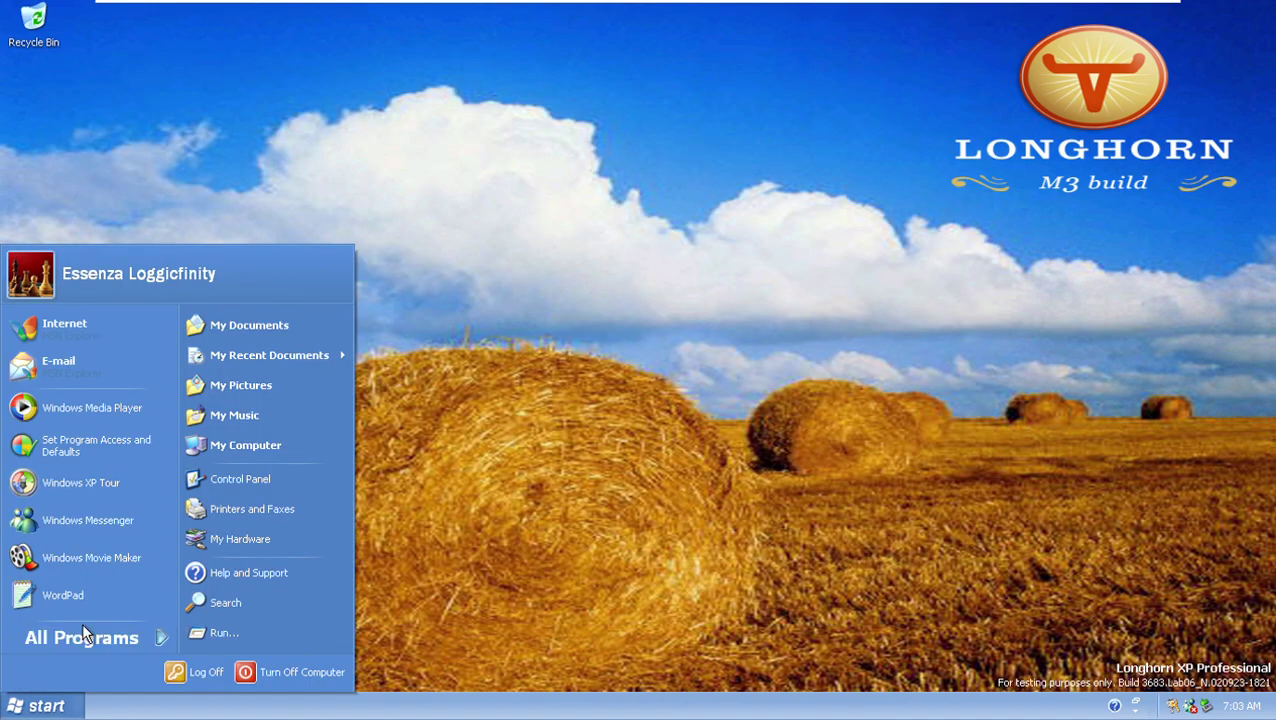
left_click(146, 632)
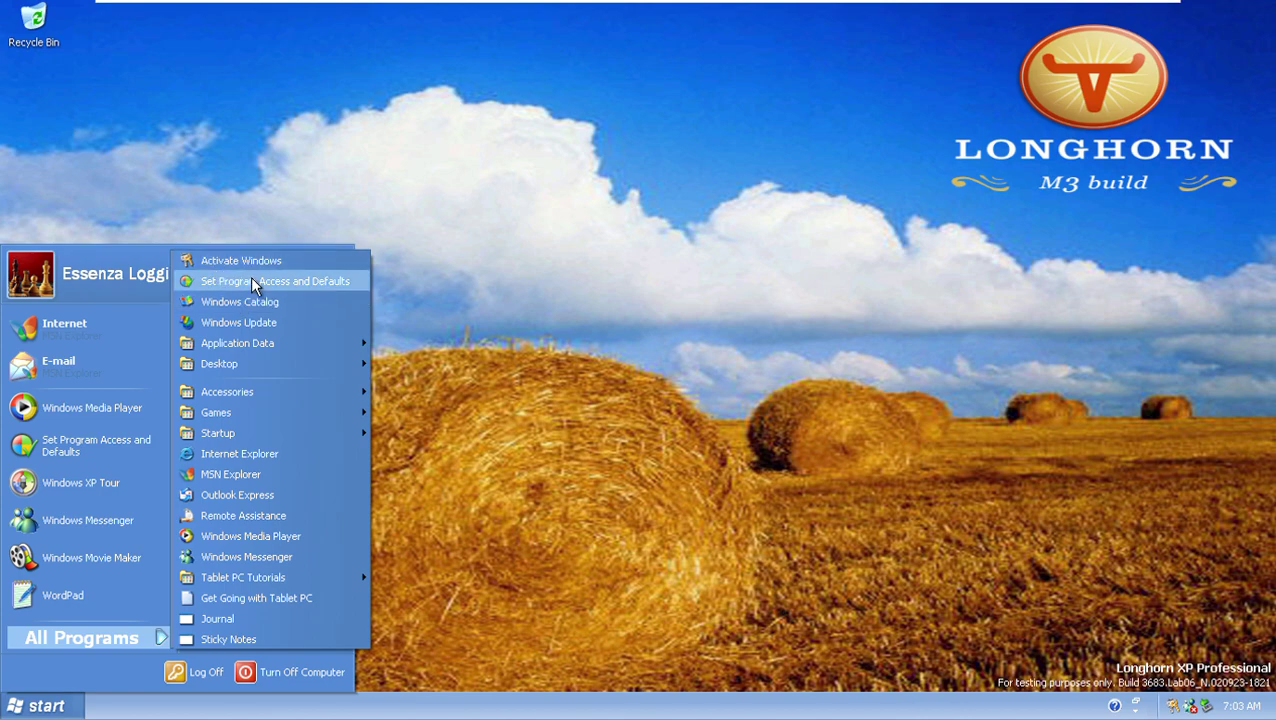
left_click(283, 511)
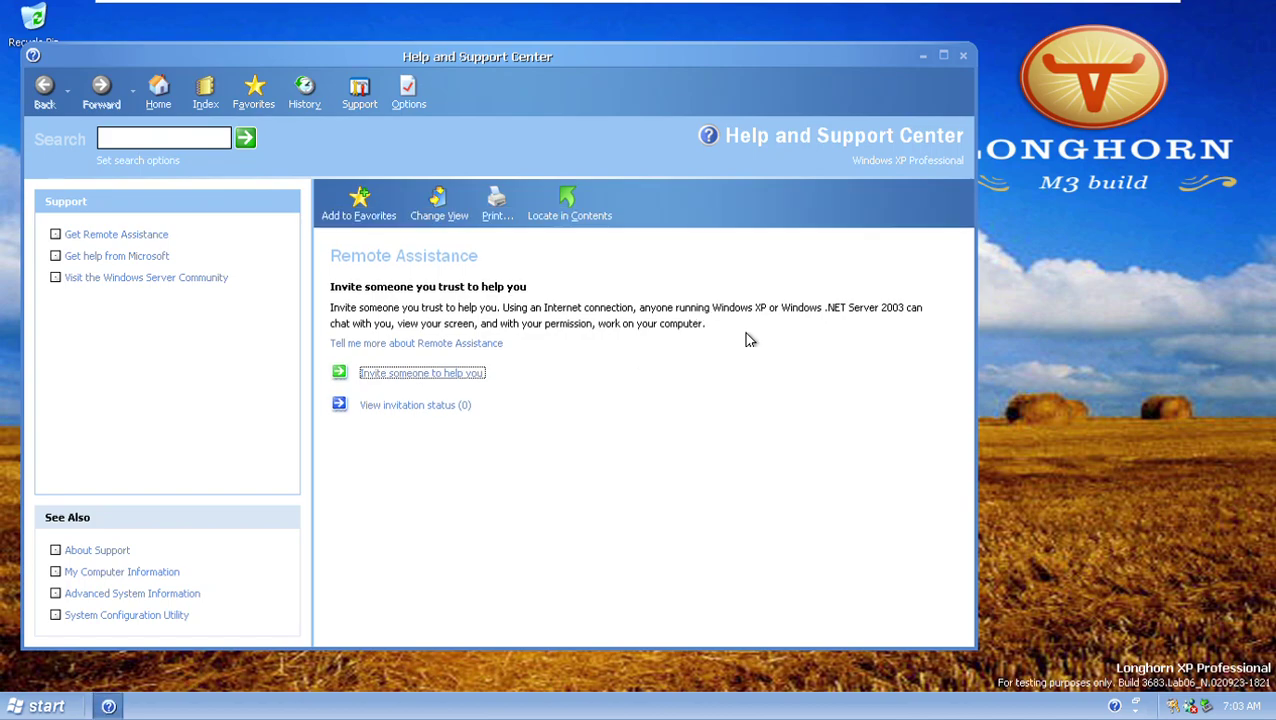
key("alt+F4")
Start Outlook Express, exit the Internet Connection Wizard without creating an account, and close the program after viewing its main page.
key("super")
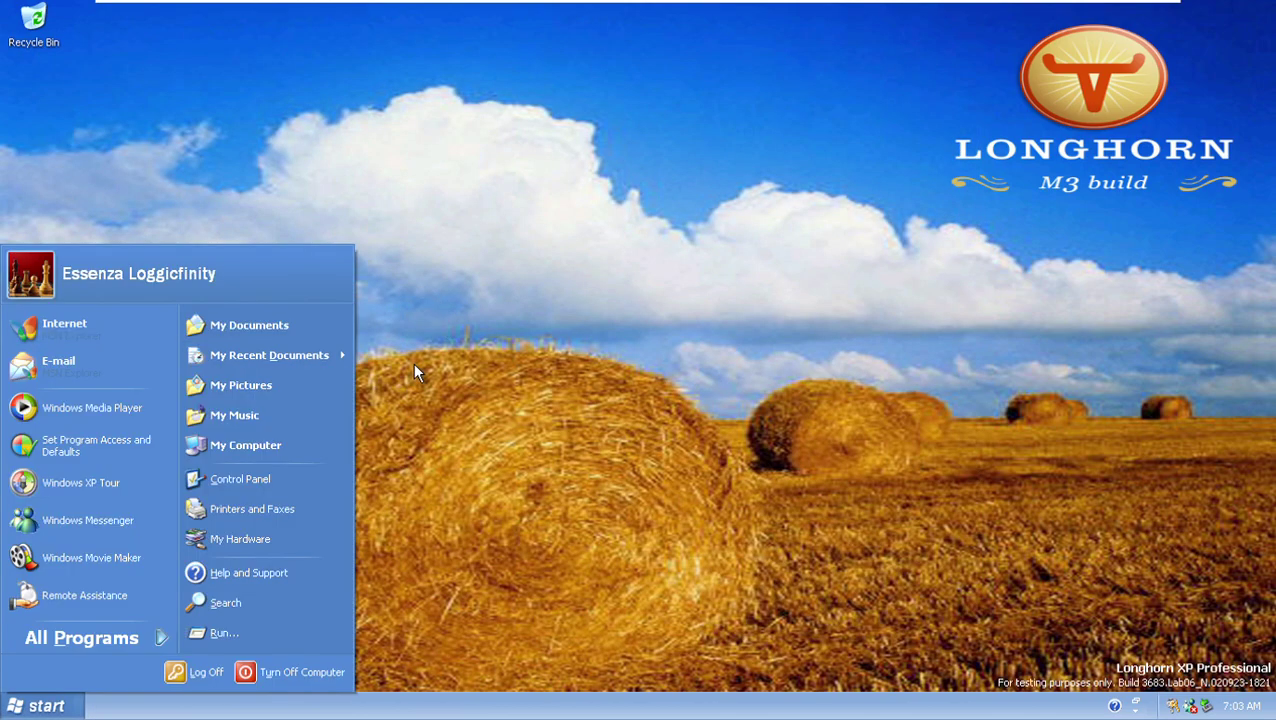
mouse_move(100, 644)
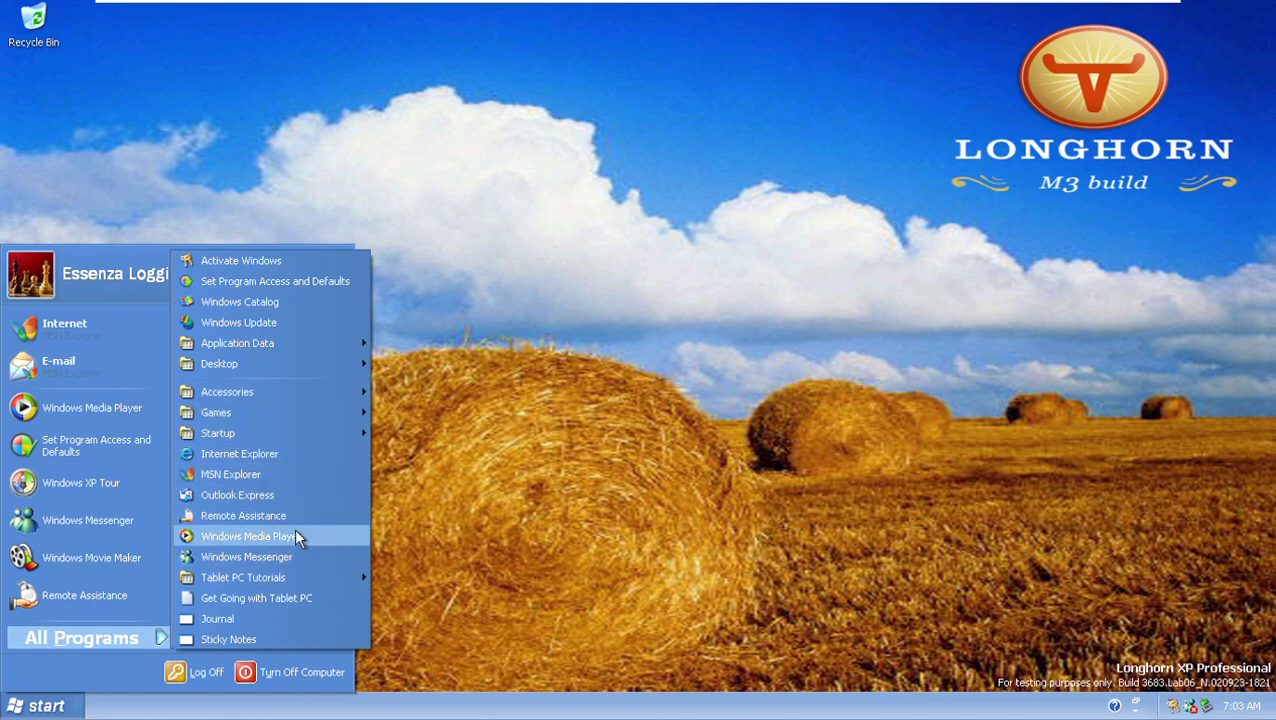
left_click(263, 497)
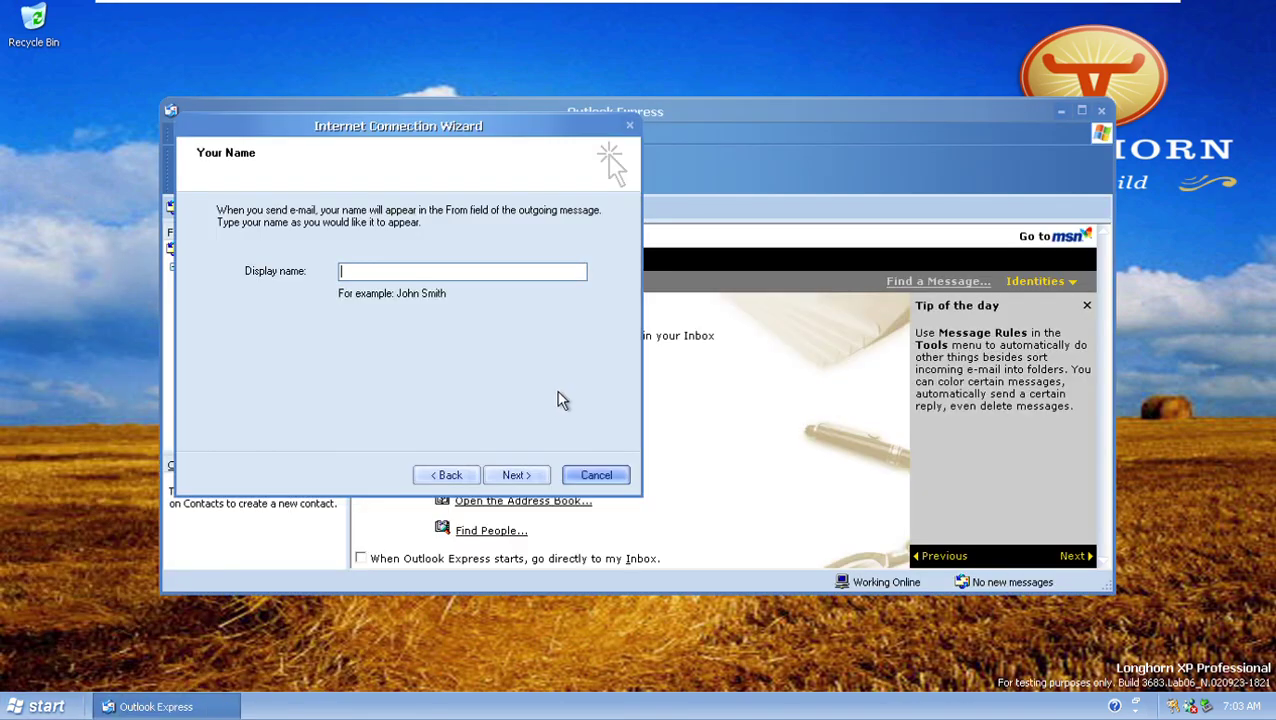
left_click(590, 476)
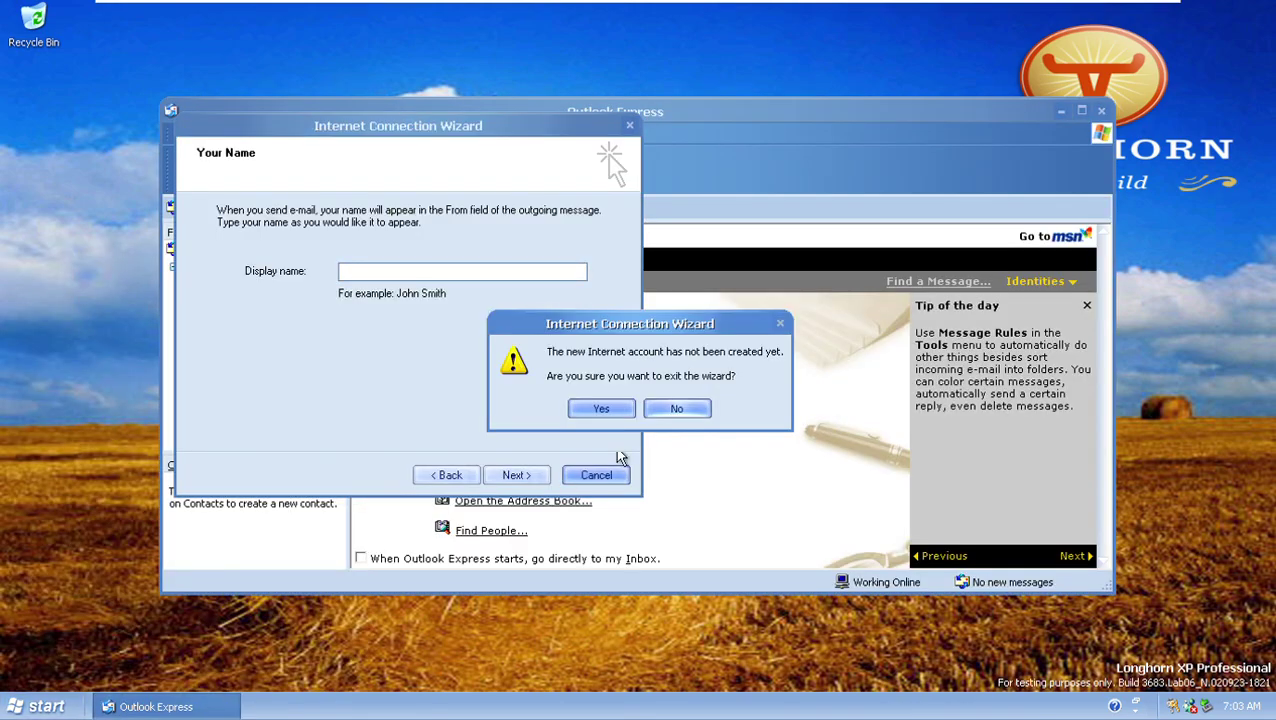
left_click(605, 409)
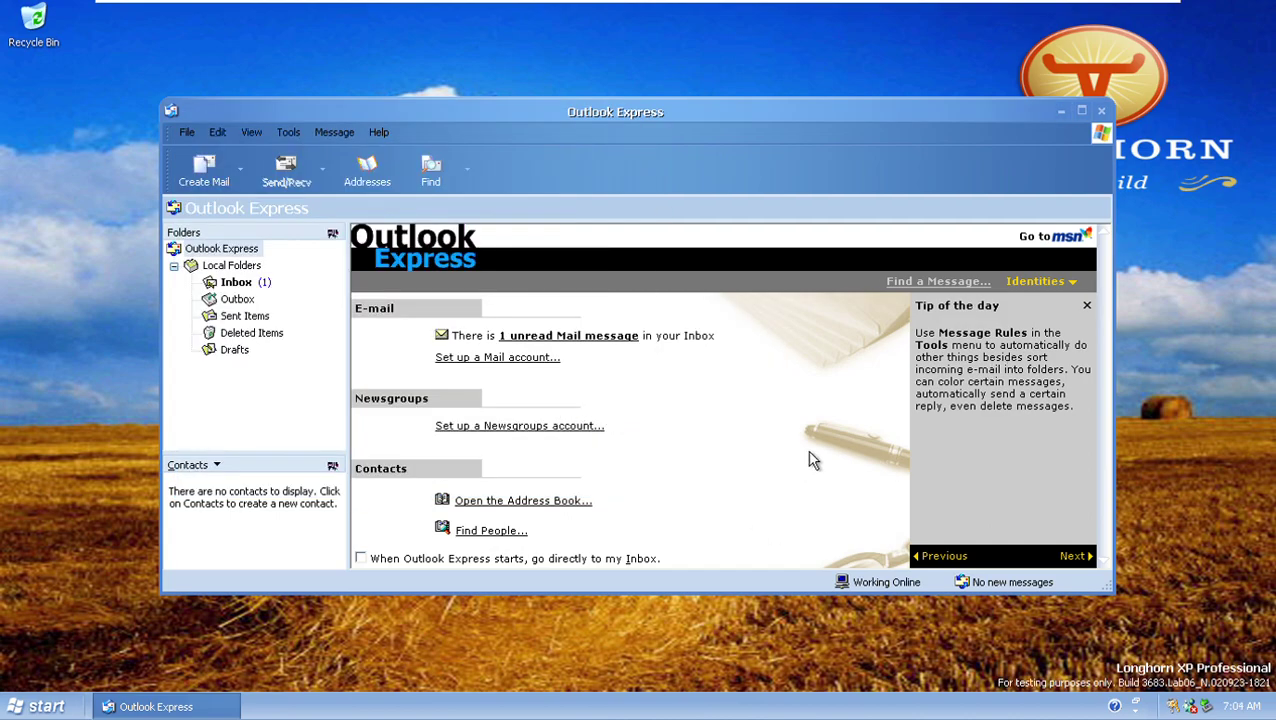
key("alt+F4")
Look through the list of installed programs and try to open Windows Catalog.
key("super")
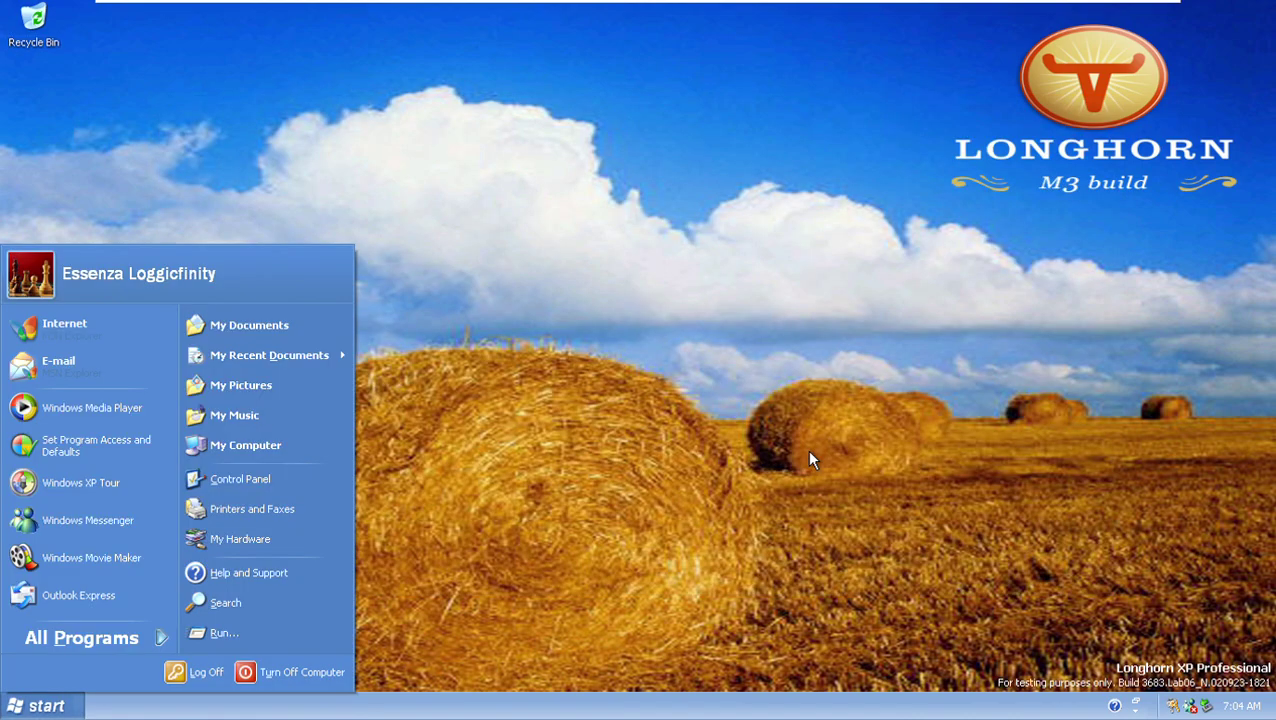
mouse_move(134, 630)
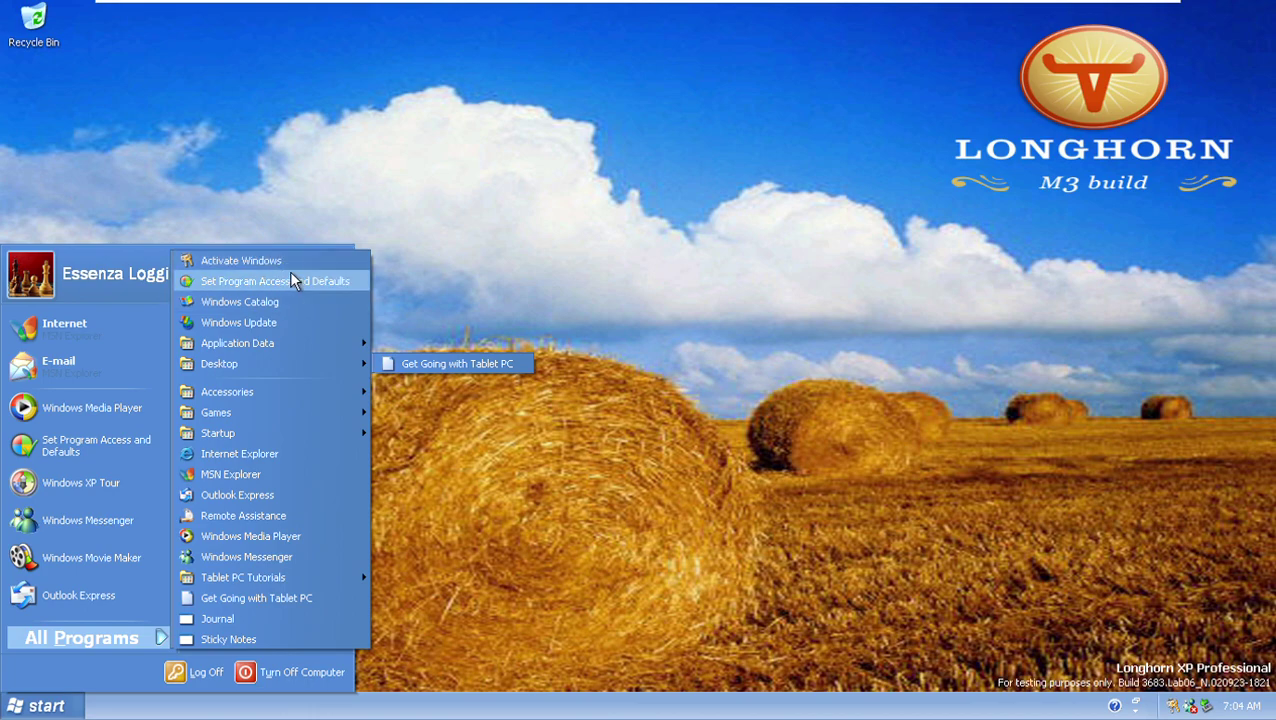
left_click(291, 307)
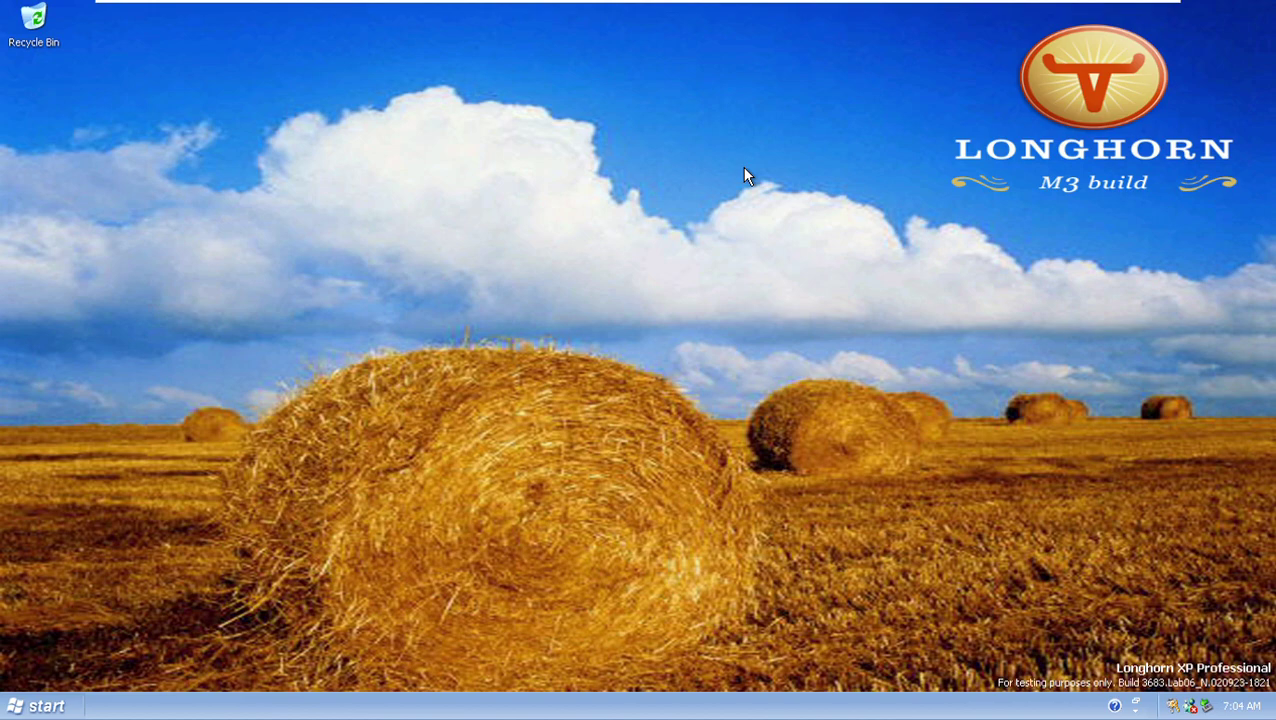
Start MSN Explorer as the default e-mail program, continue past its welcome page, and launch it again as the Internet program.
left_click(35, 706)
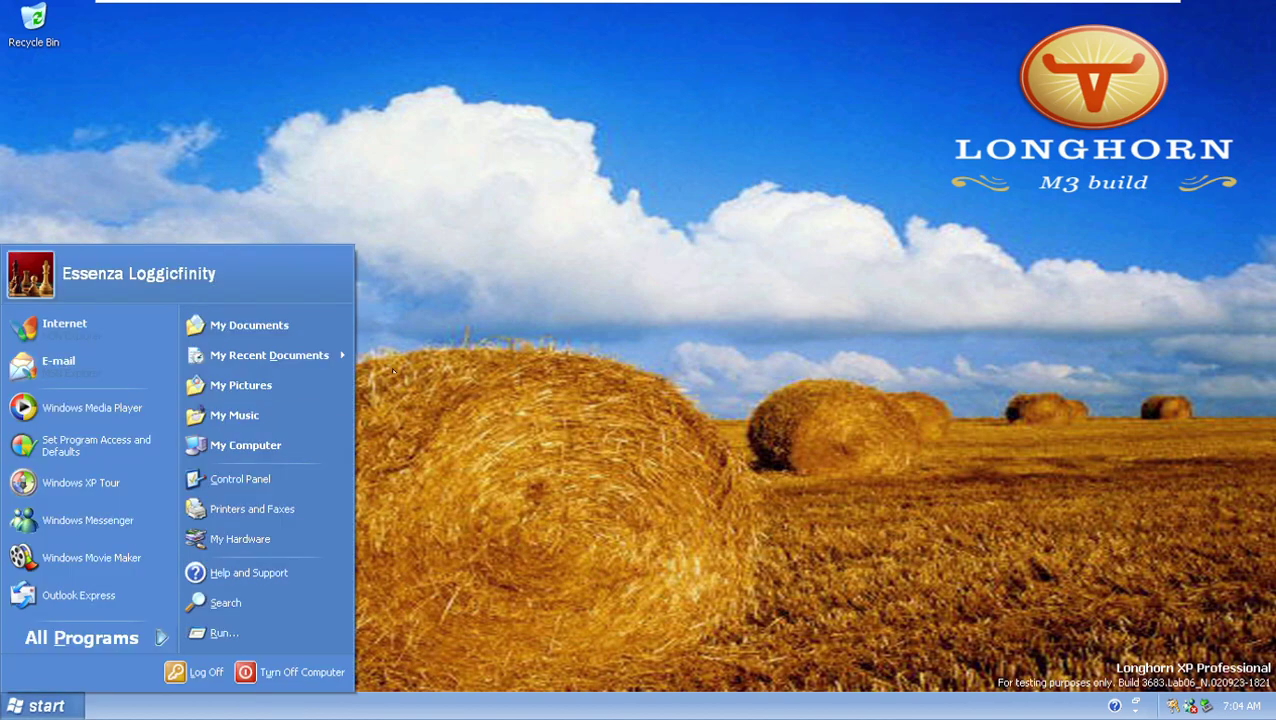
left_click(122, 362)
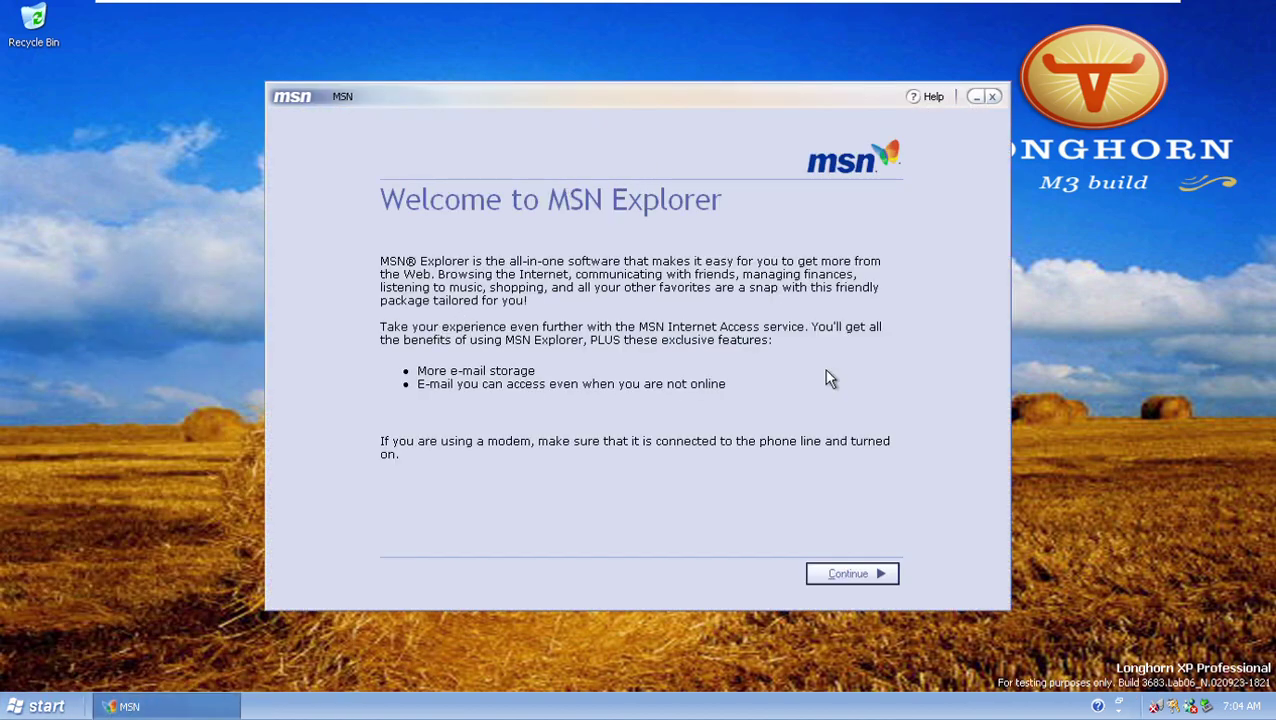
key("Return")
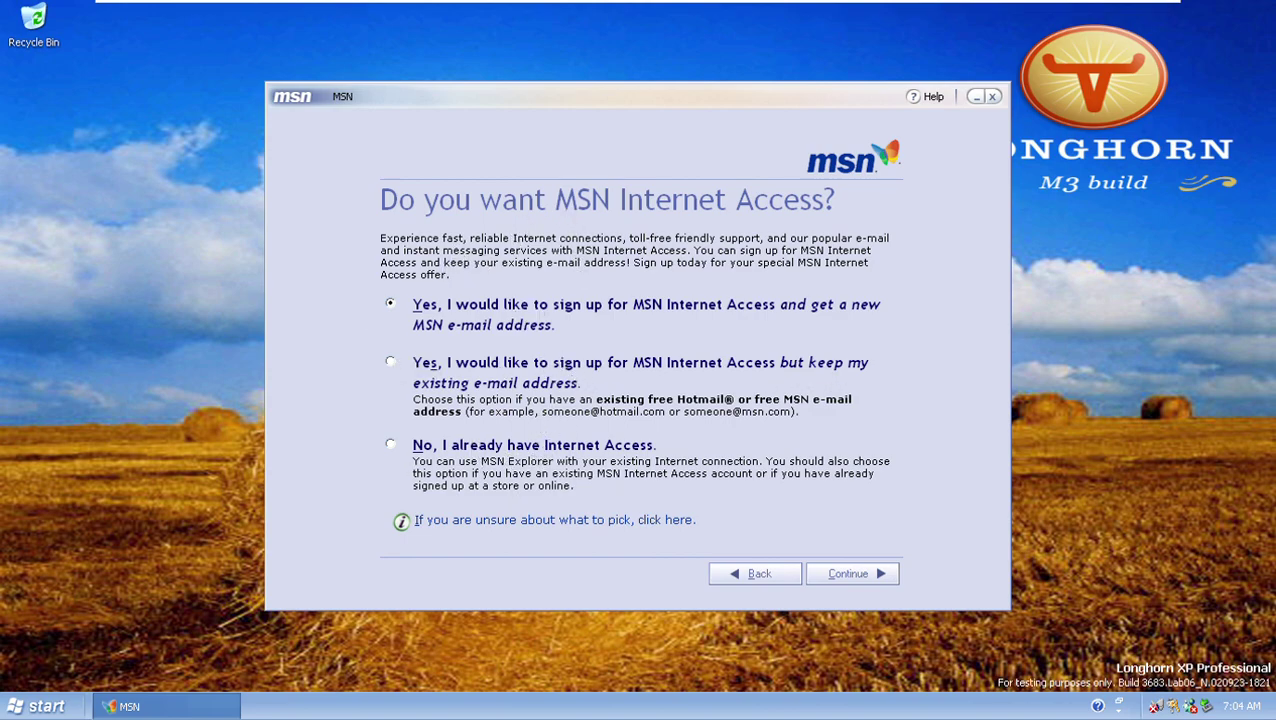
left_click(40, 706)
left_click(63, 335)
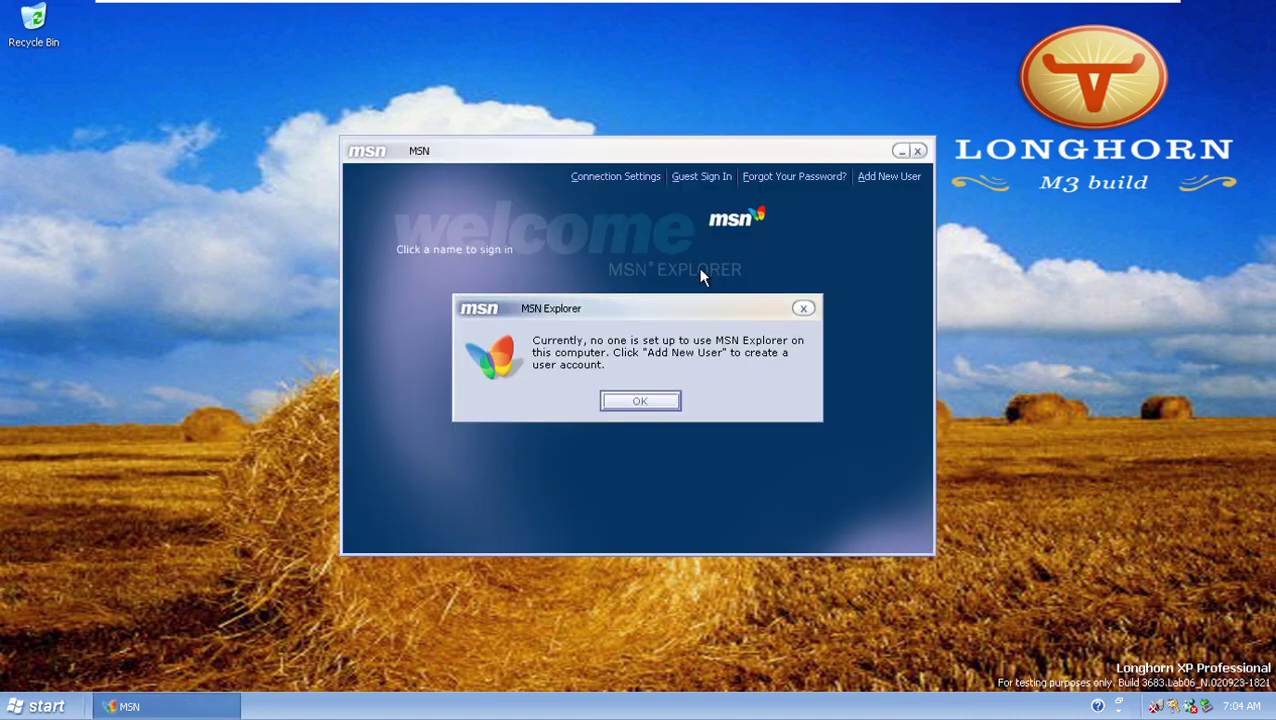
Dismiss the MSN Explorer notice, close its window, and start FreeCell from the installed games.
key("Return")
key("super")
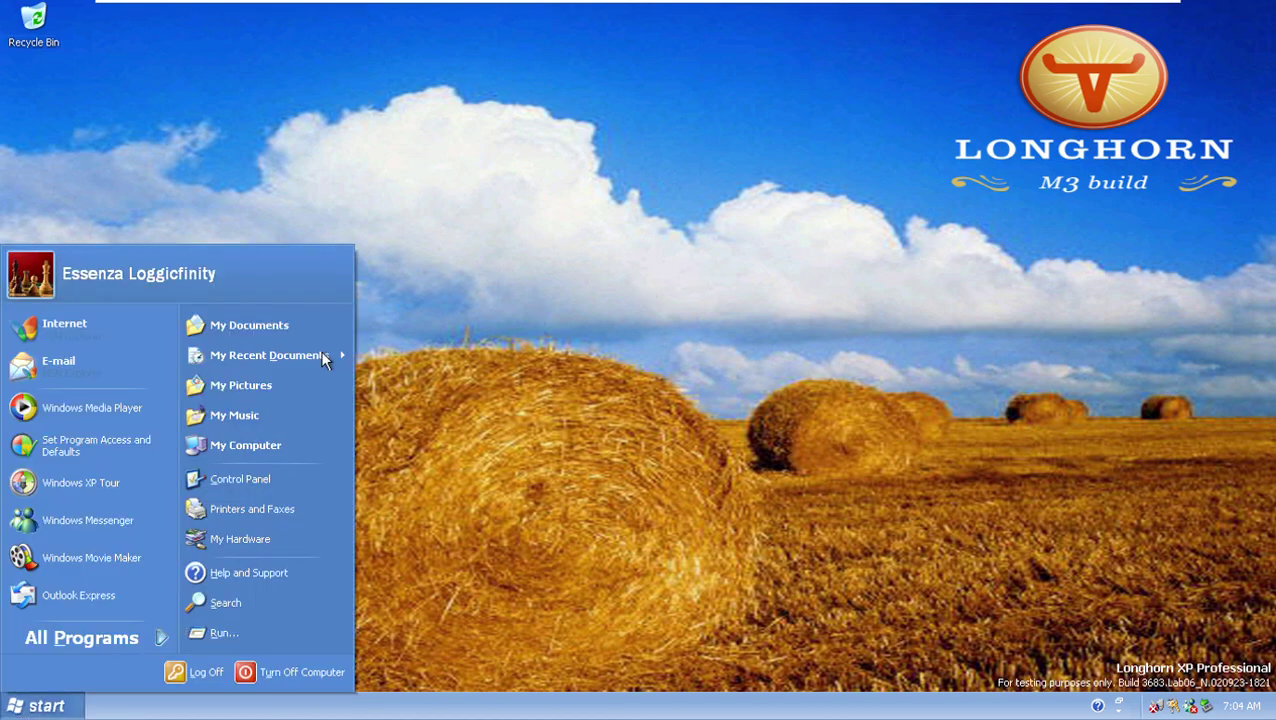
left_click(118, 644)
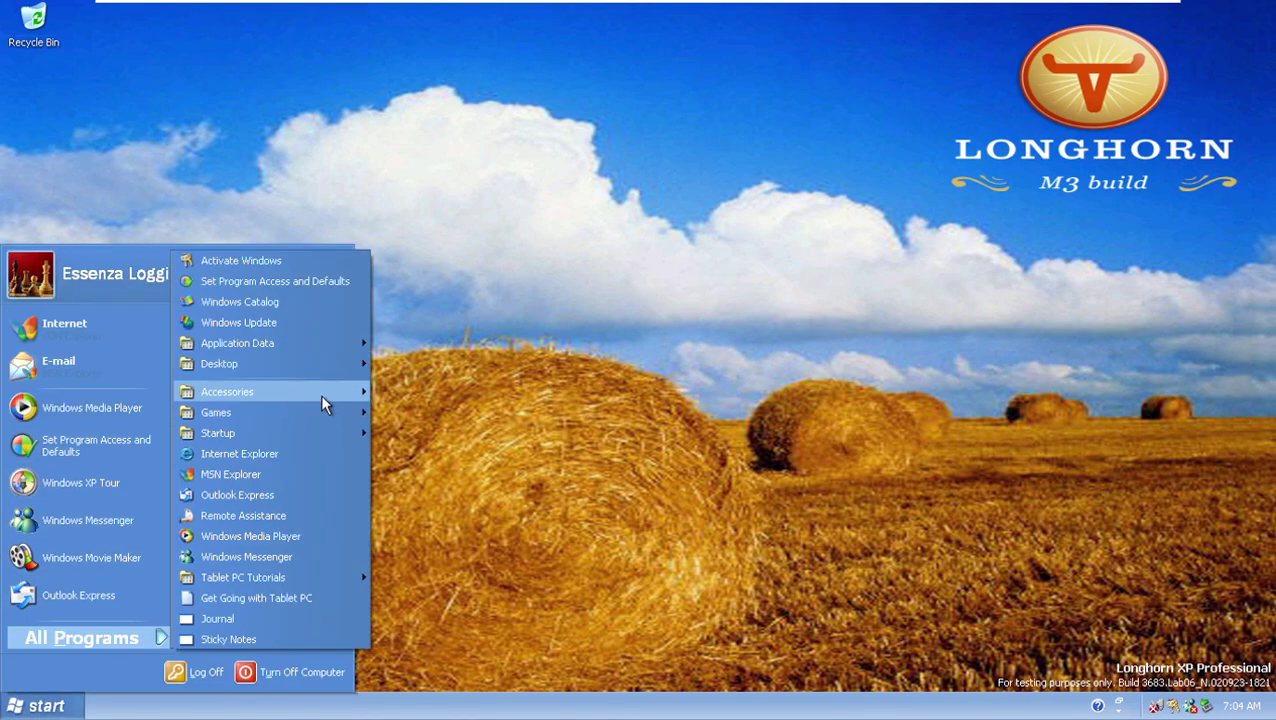
mouse_move(324, 410)
left_click(412, 412)
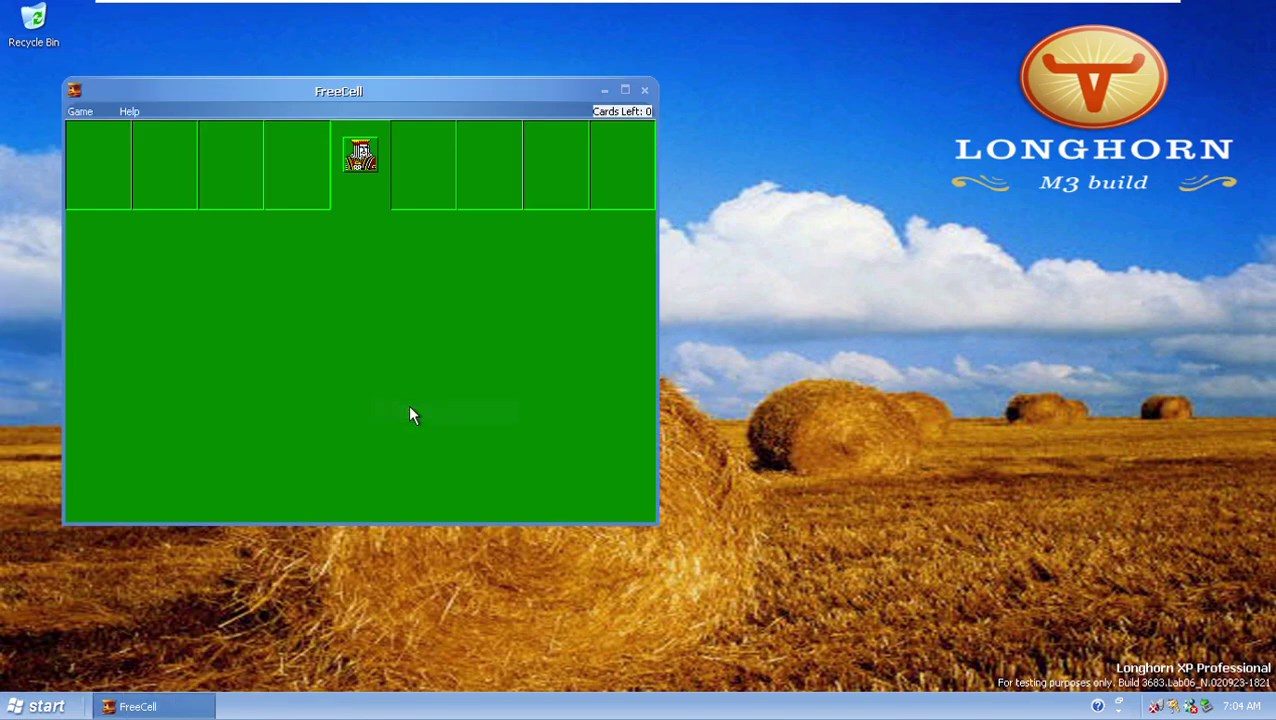
Check the FreeCell options without changing them, and deal a new game.
left_click(68, 113)
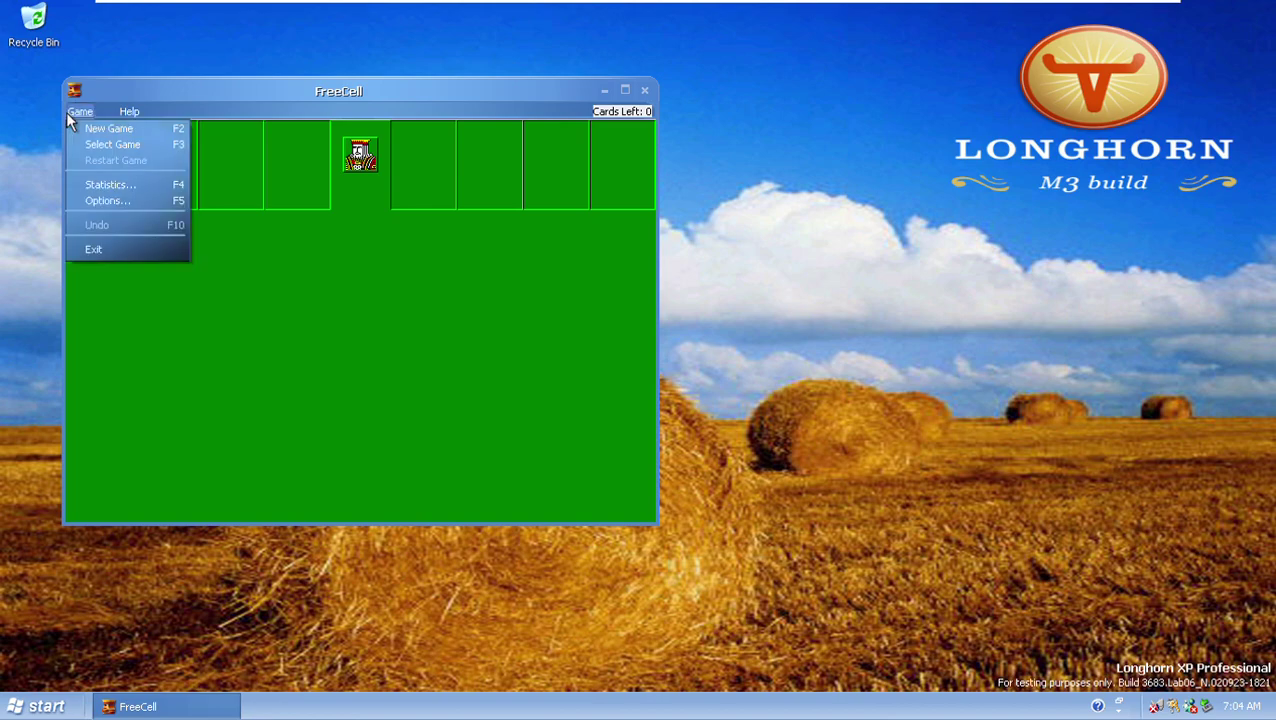
left_click(168, 199)
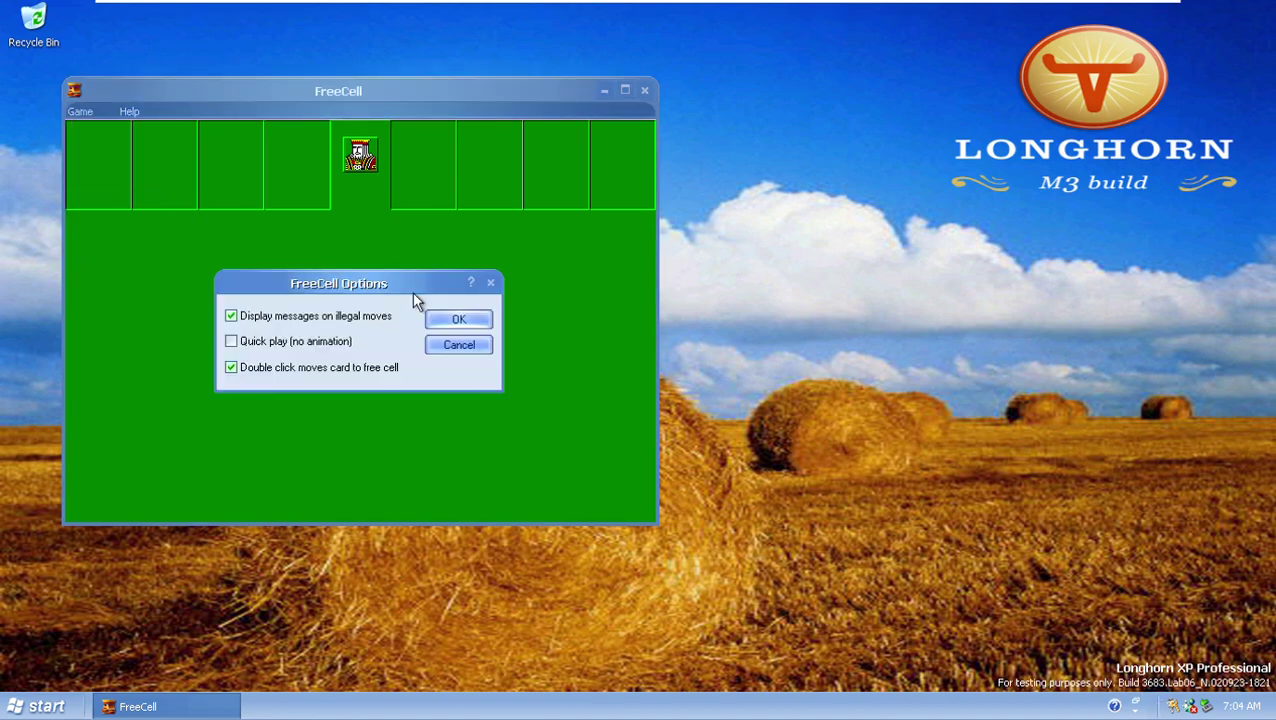
left_click(478, 343)
key("F2")
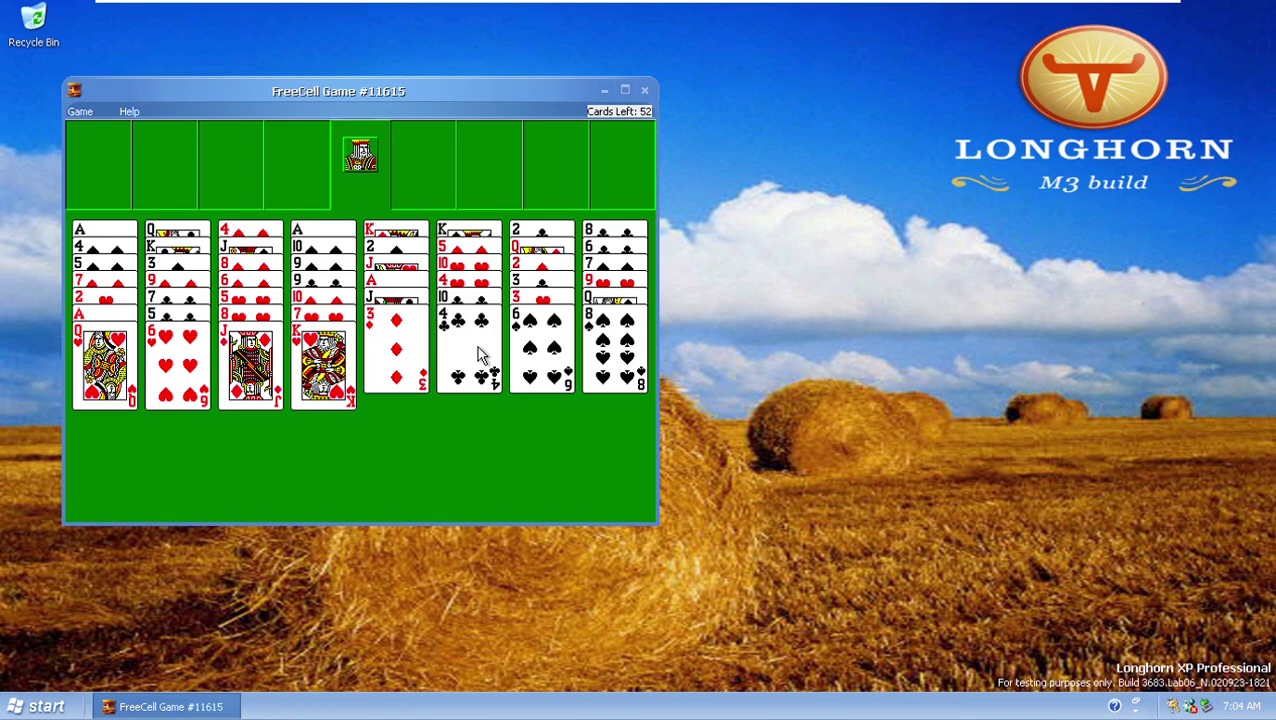
Try to move the king of hearts onto the 3 of diamonds and the jack of diamonds onto the queen of hearts.
left_click(306, 349)
left_click(401, 344)
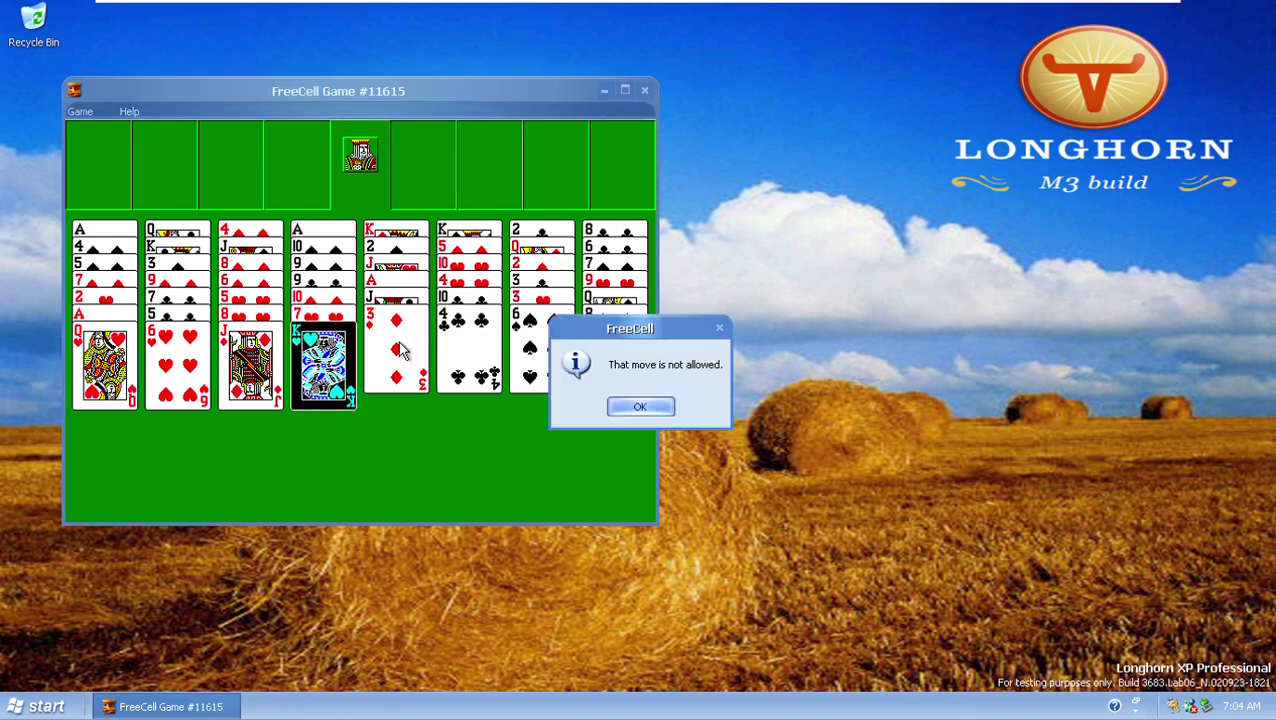
left_click(648, 410)
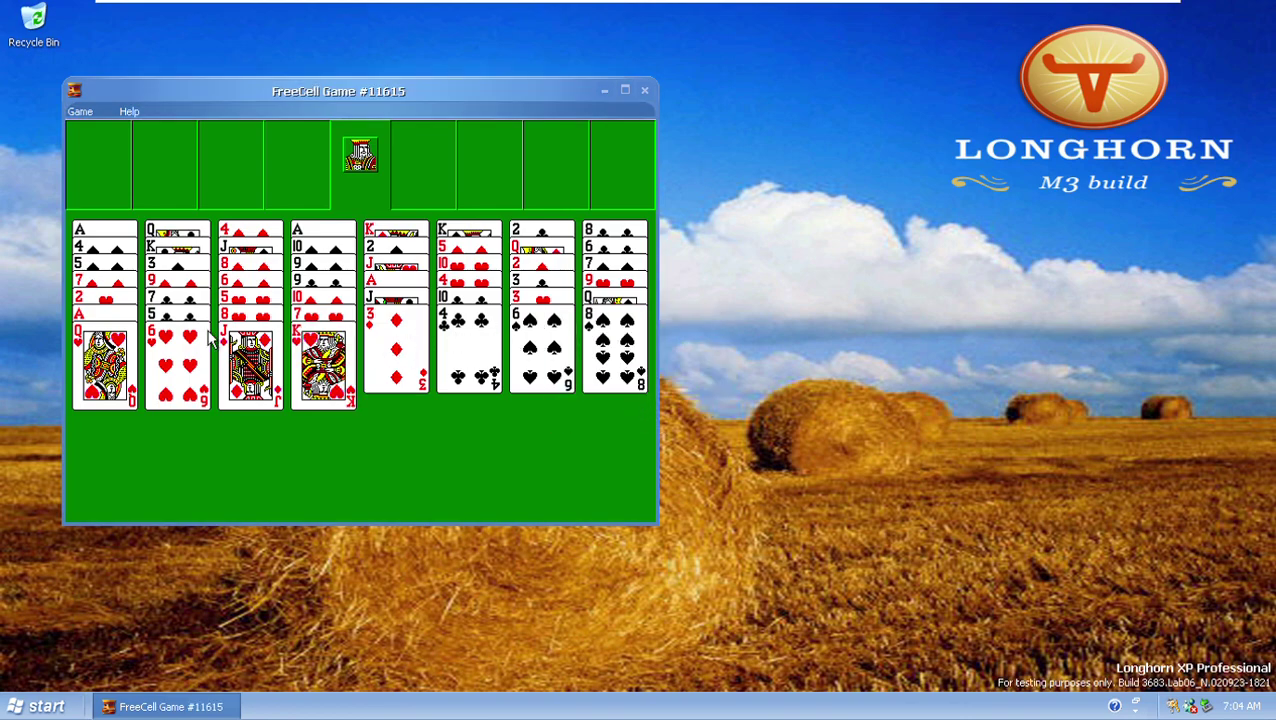
left_click(78, 111)
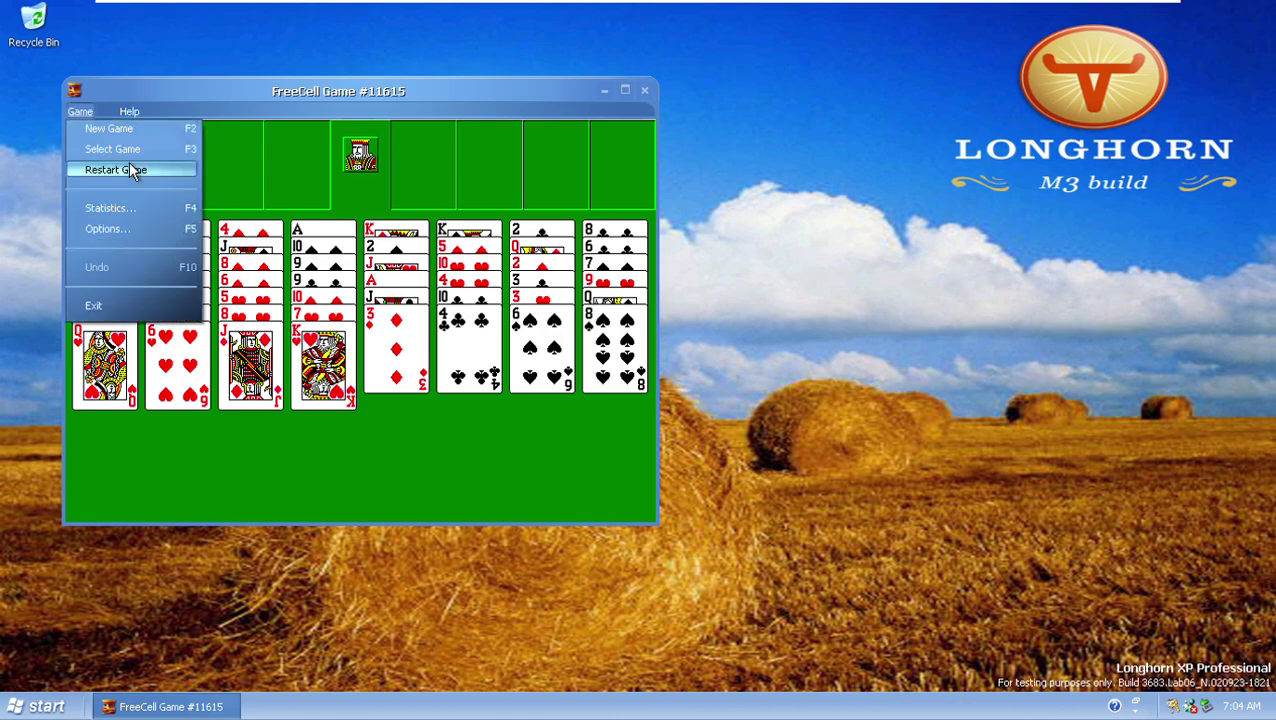
left_click(320, 312)
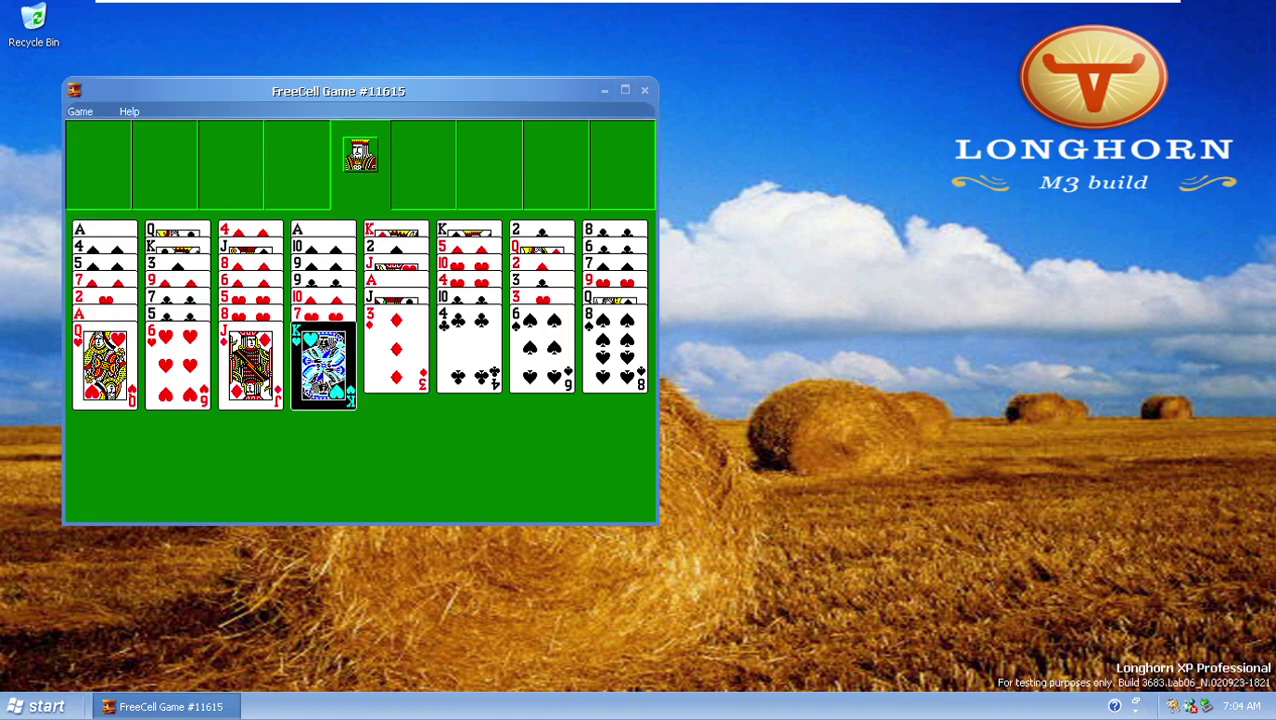
left_click(327, 378)
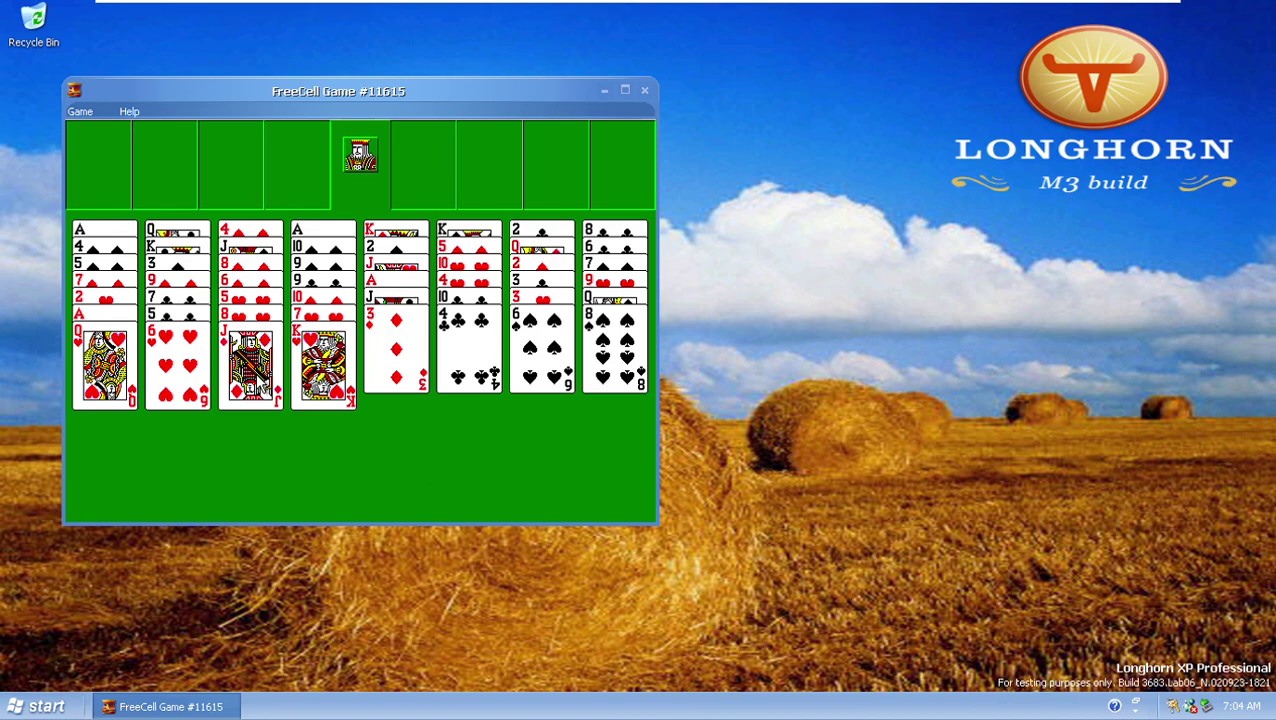
left_click(254, 380)
left_click(117, 388)
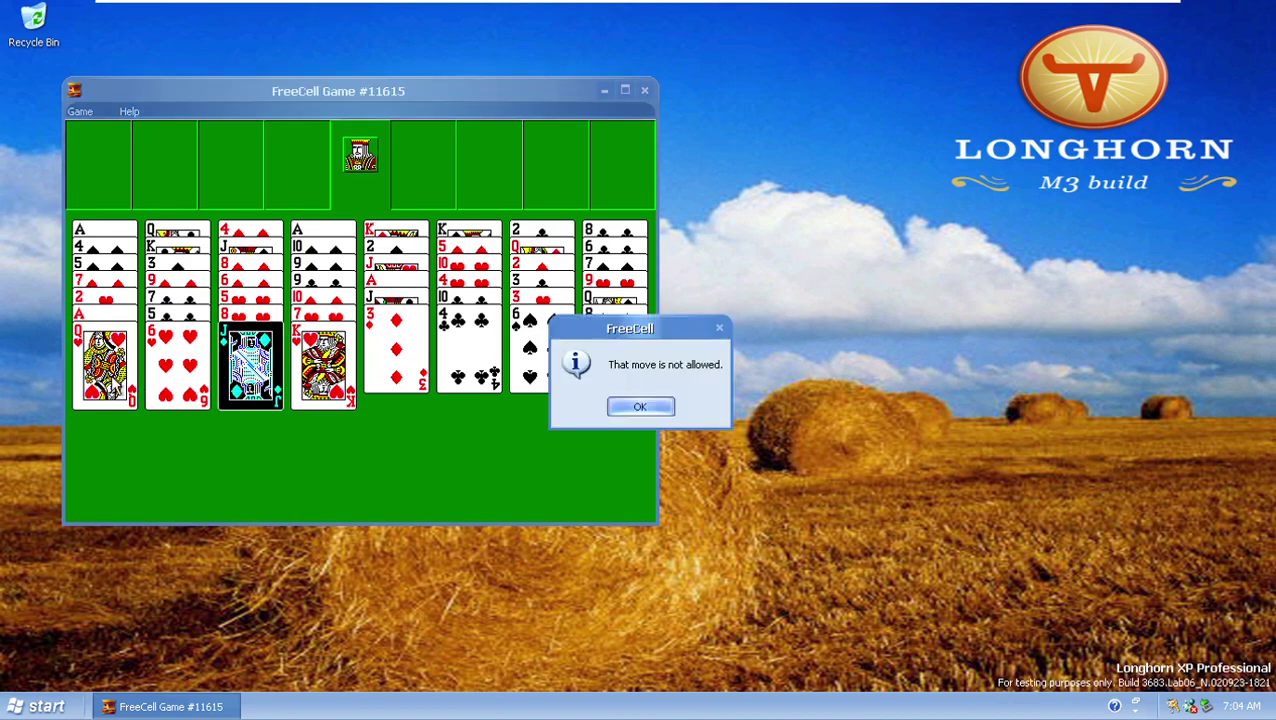
key("Return")
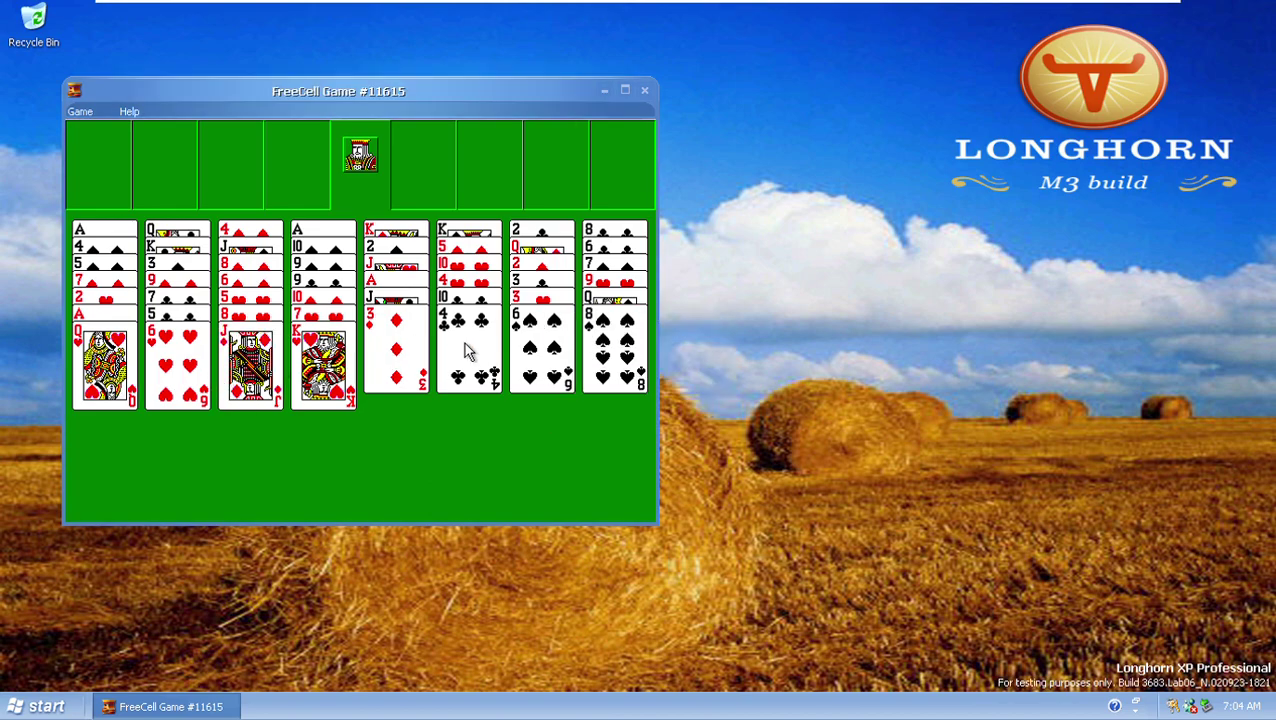
Move the 3 of diamonds onto the 4 of clubs and the jack of clubs onto the queen of hearts.
left_click(419, 350)
left_click(477, 345)
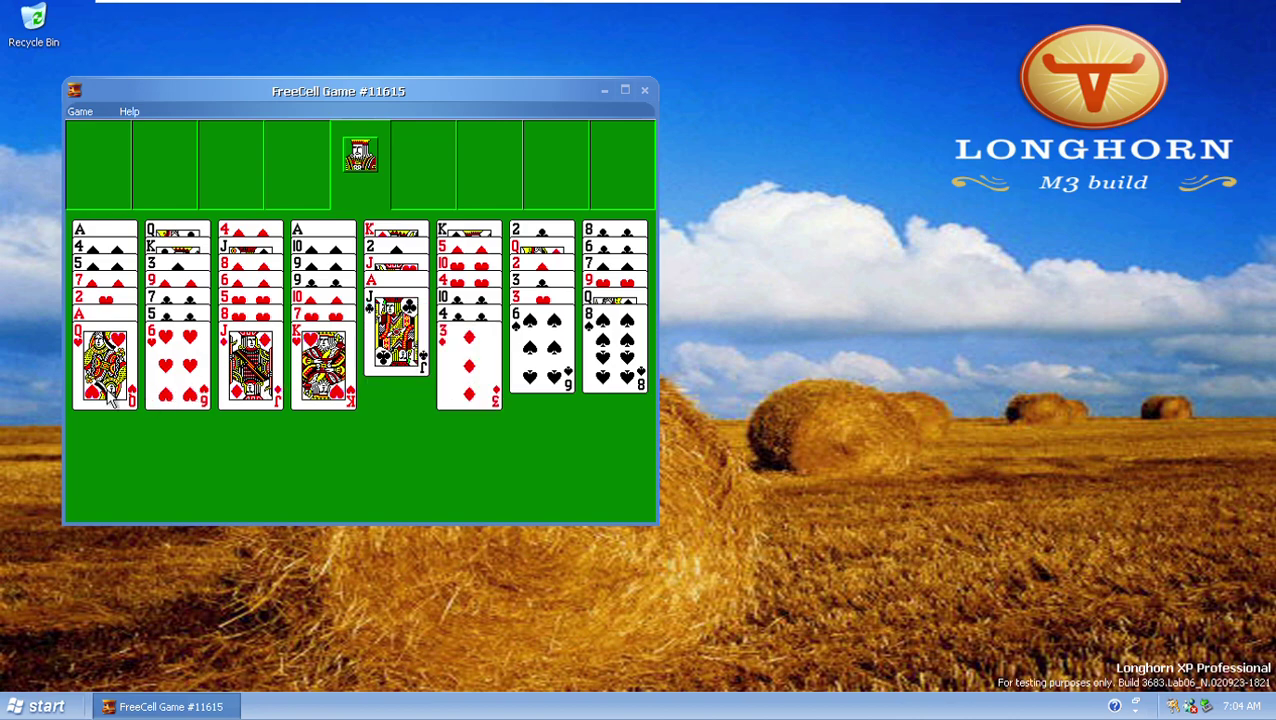
left_click(110, 392)
left_click(393, 350)
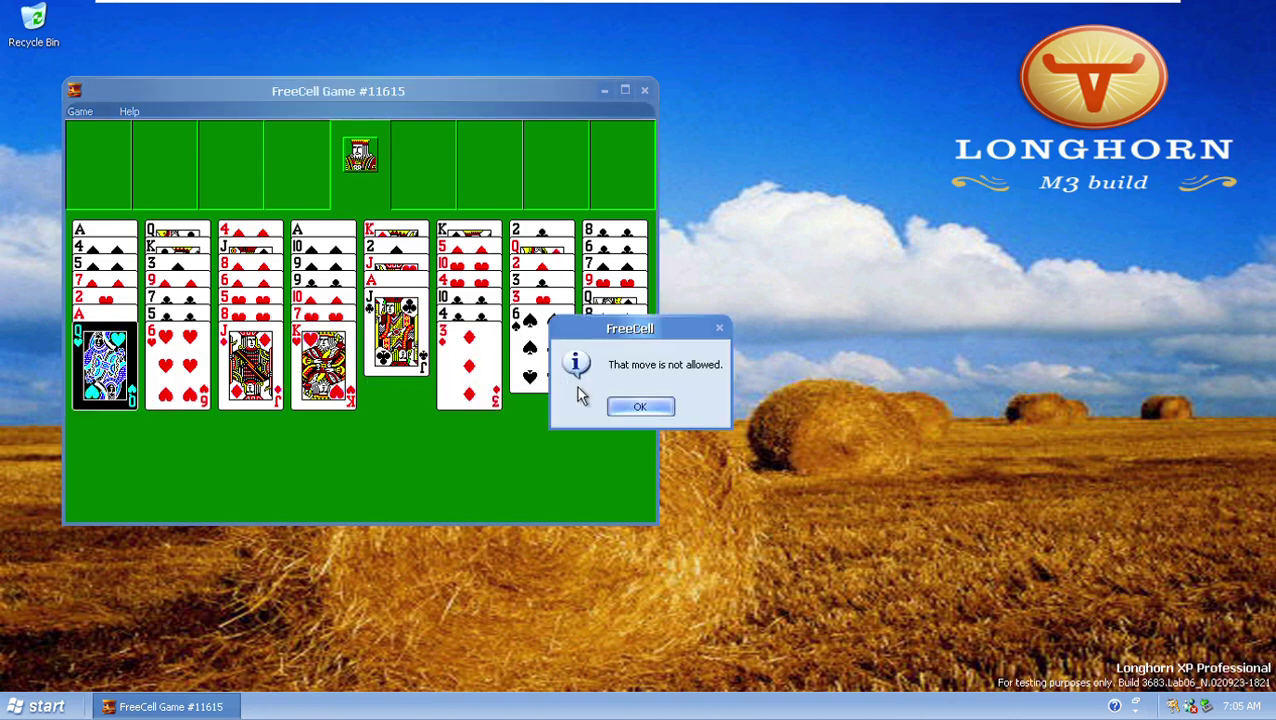
left_click(633, 403)
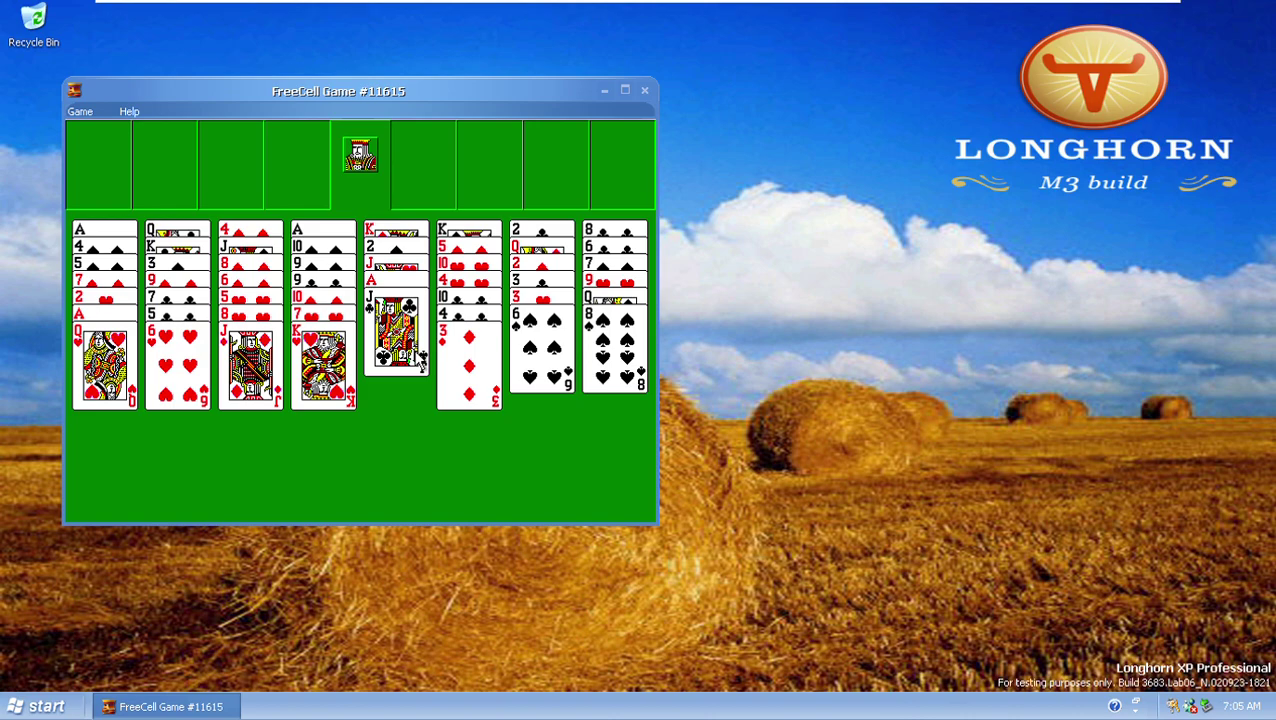
left_click(419, 358)
left_click(120, 385)
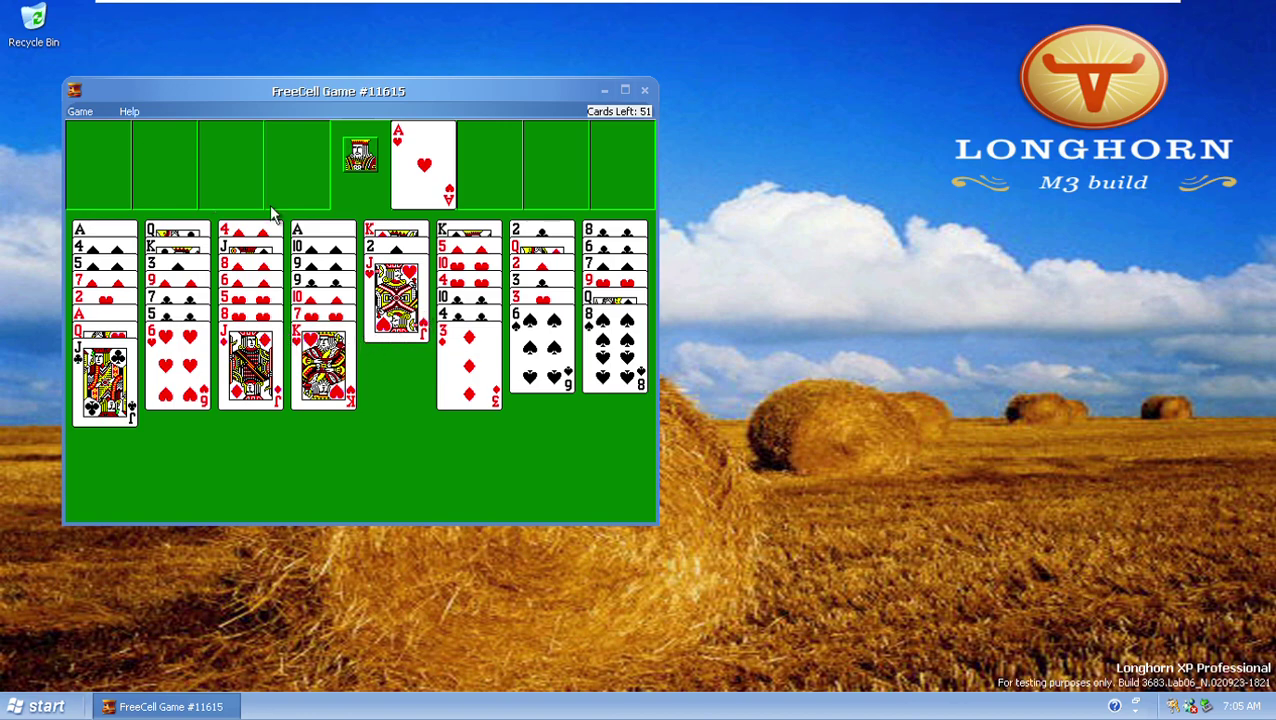
Abandon the FreeCell game and start Hearts from the installed games.
key("F2")
key("Left")
key("Return")
key("super")
key("Down")
key("Down")
key("Down")
key("Down")
key("Down")
key("Down")
key("Down")
key("Down")
key("Down")
key("Right")
key("Down")
key("Down")
key("Down")
key("Down")
key("Down")
key("Down")
key("Down")
key("Down")
key("Up")
key("Right")
key("Down")
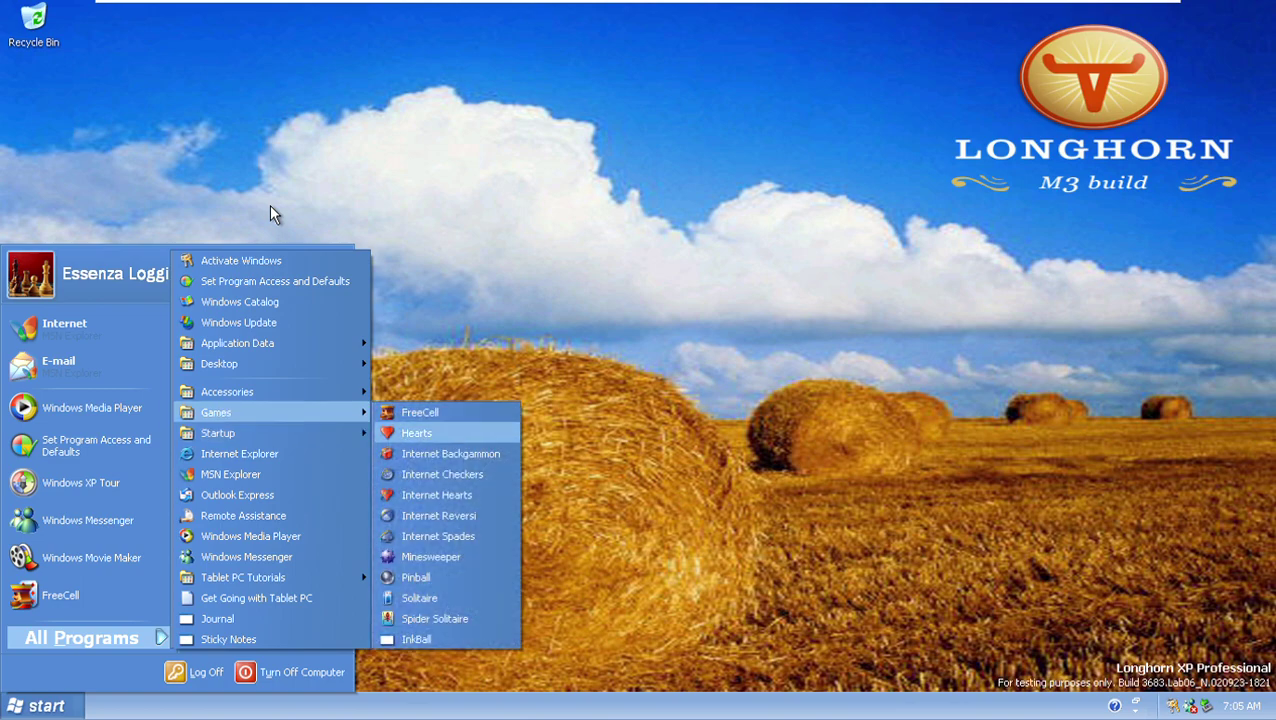
key("Return")
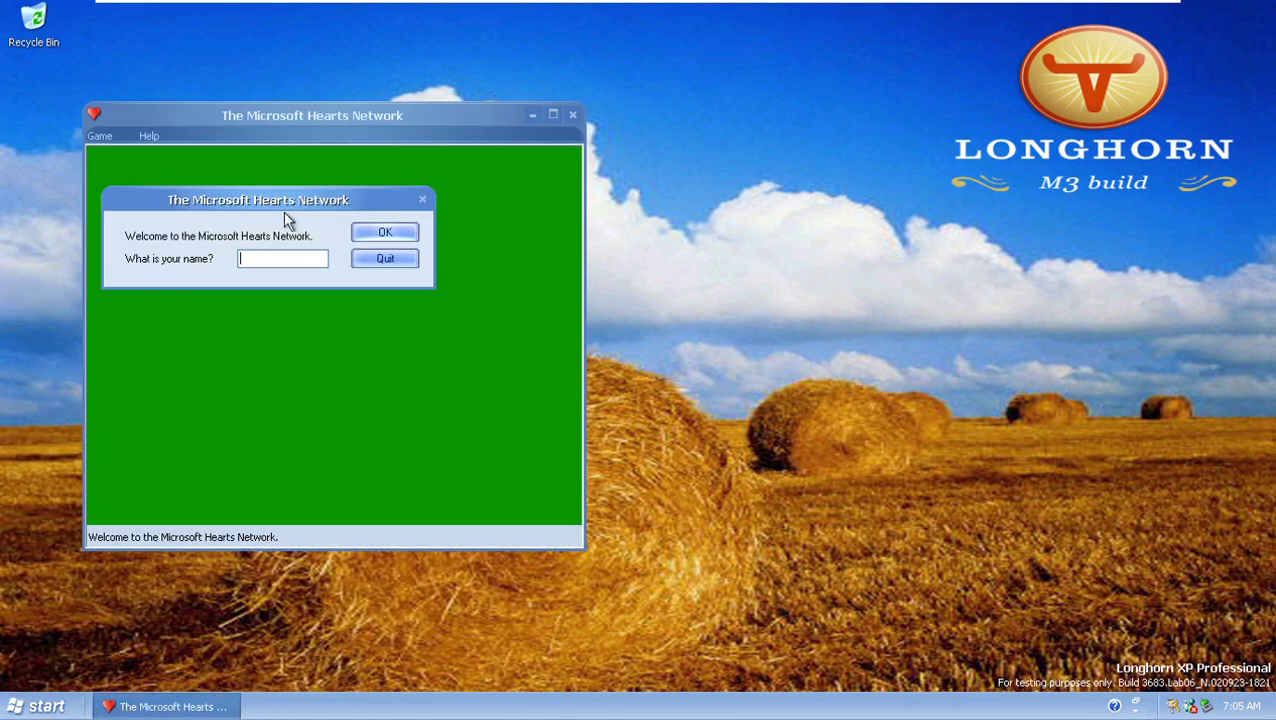
Quit Hearts at its welcome dialog and start the game again.
left_click(379, 266)
key("super")
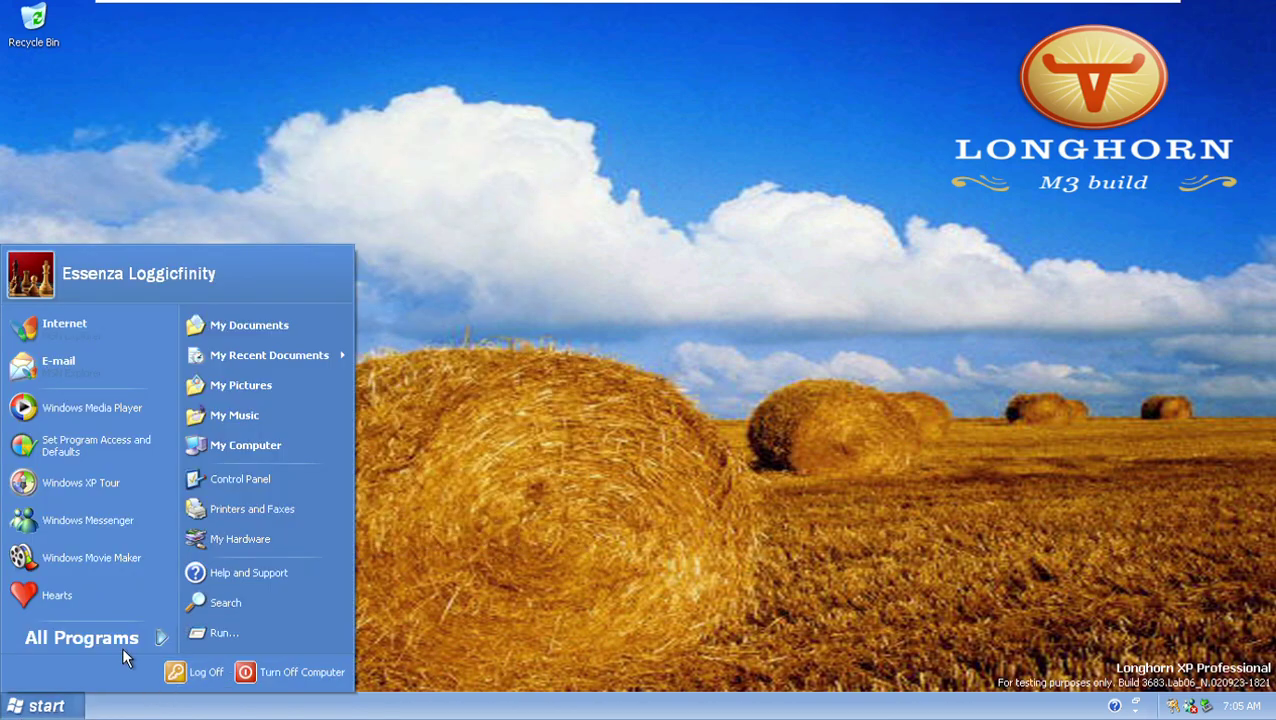
left_click(71, 599)
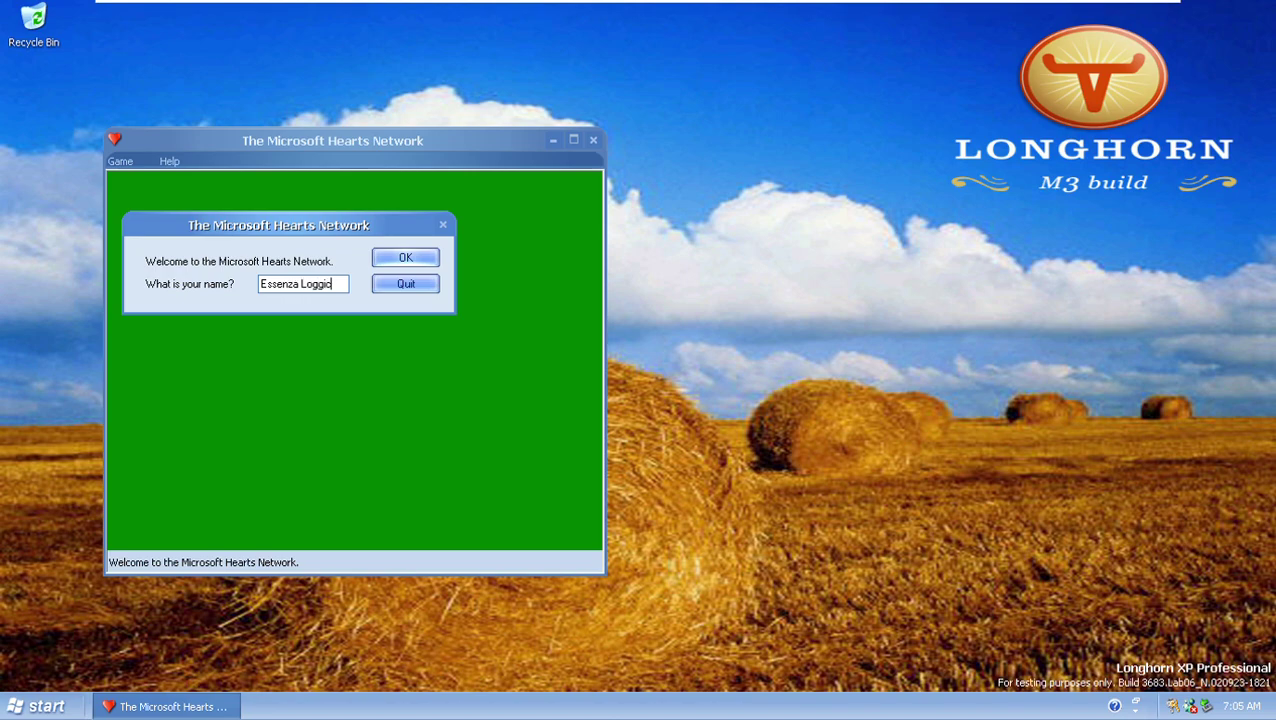
Replace the player name with User and begin the Hearts game.
key("BackSpace")
key("BackSpace")
key("BackSpace")
key("BackSpace")
key("BackSpace")
key("BackSpace")
key("BackSpace")
key("BackSpace")
key("BackSpace")
key("BackSpace")
type("ser")
key("Return")
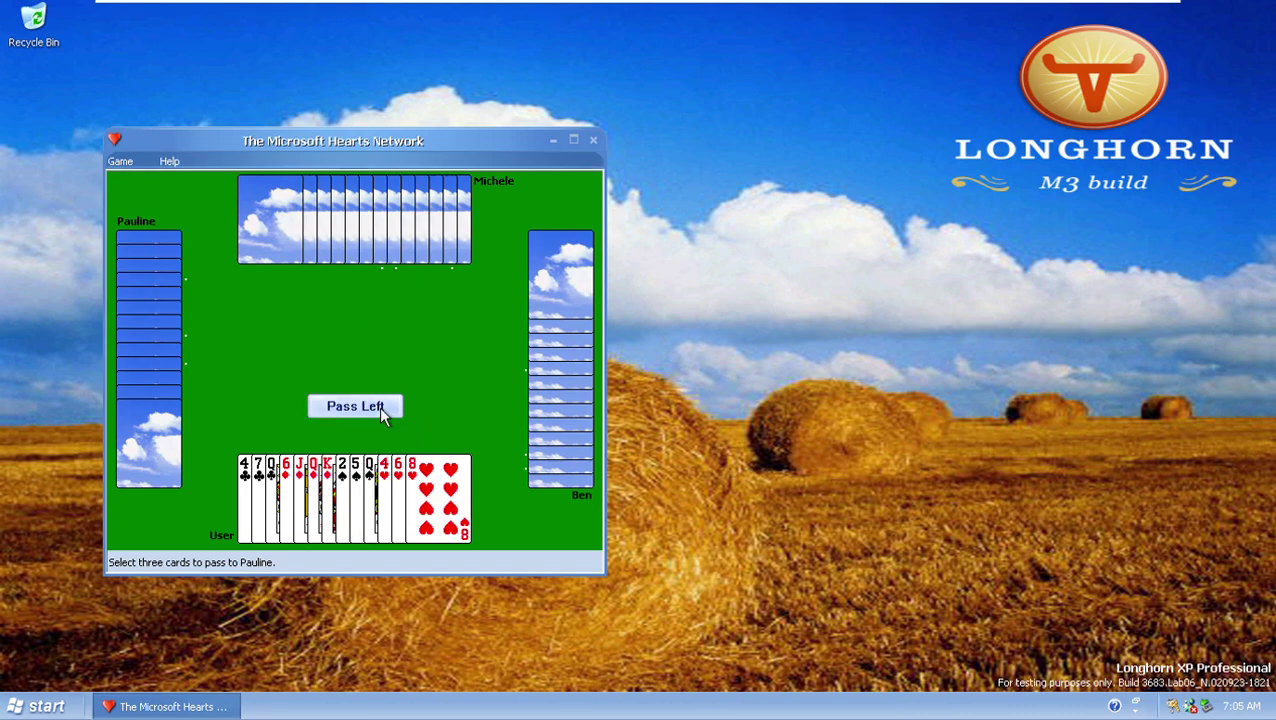
Pass the 8 of hearts, 4 of hearts and 2 of spades to the opponent on the left.
left_click(419, 486)
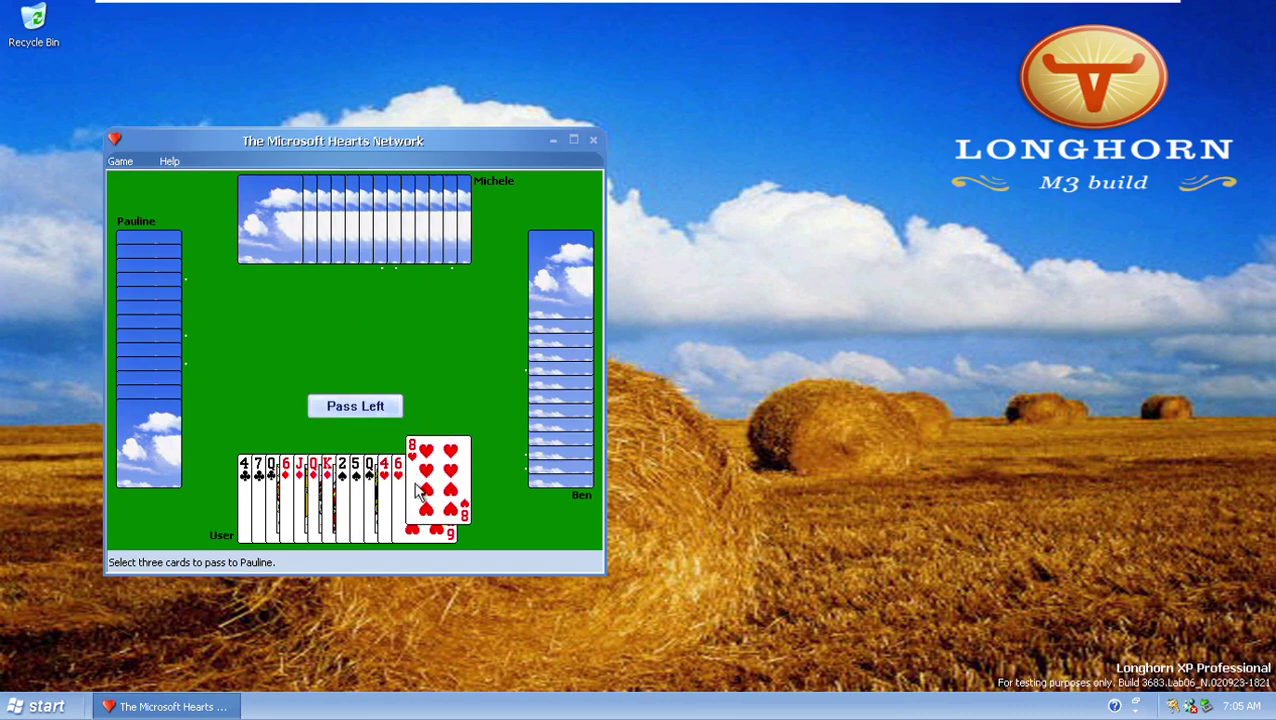
left_click(390, 492)
left_click(345, 488)
left_click(355, 406)
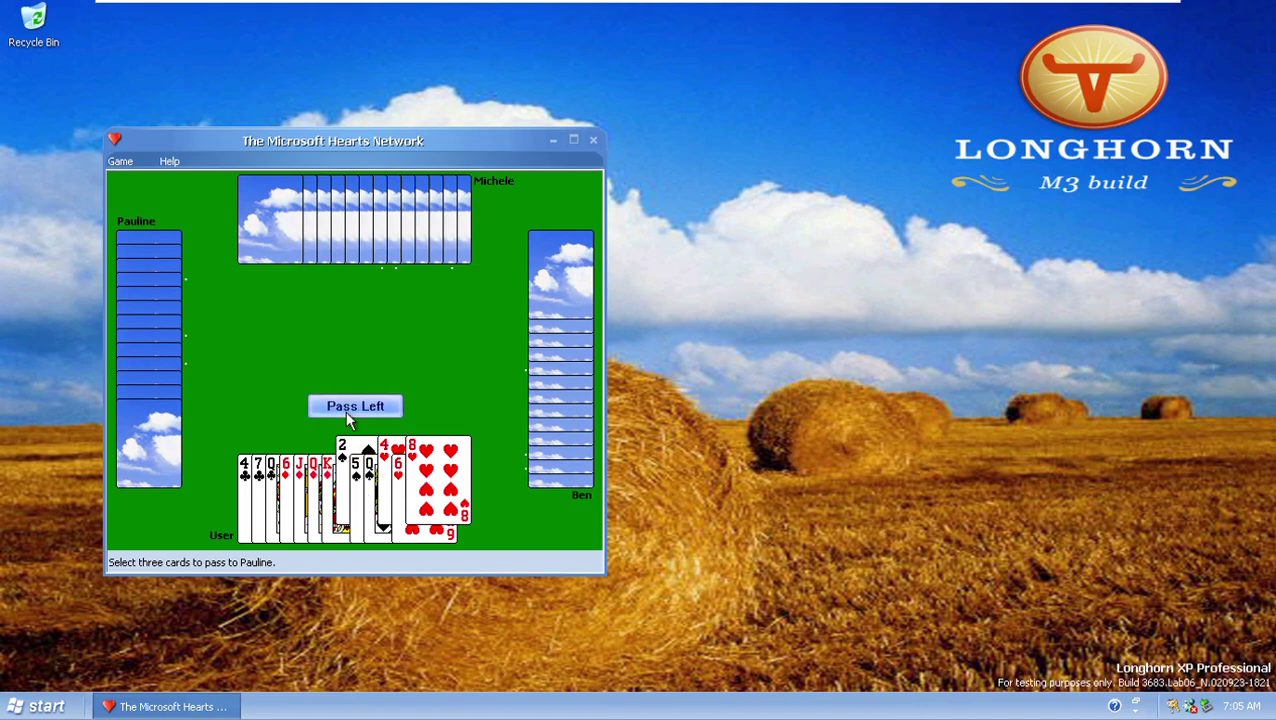
left_click(349, 410)
Try several cards from the hand and play the queen of clubs in the first trick.
left_click(430, 490)
left_click(383, 500)
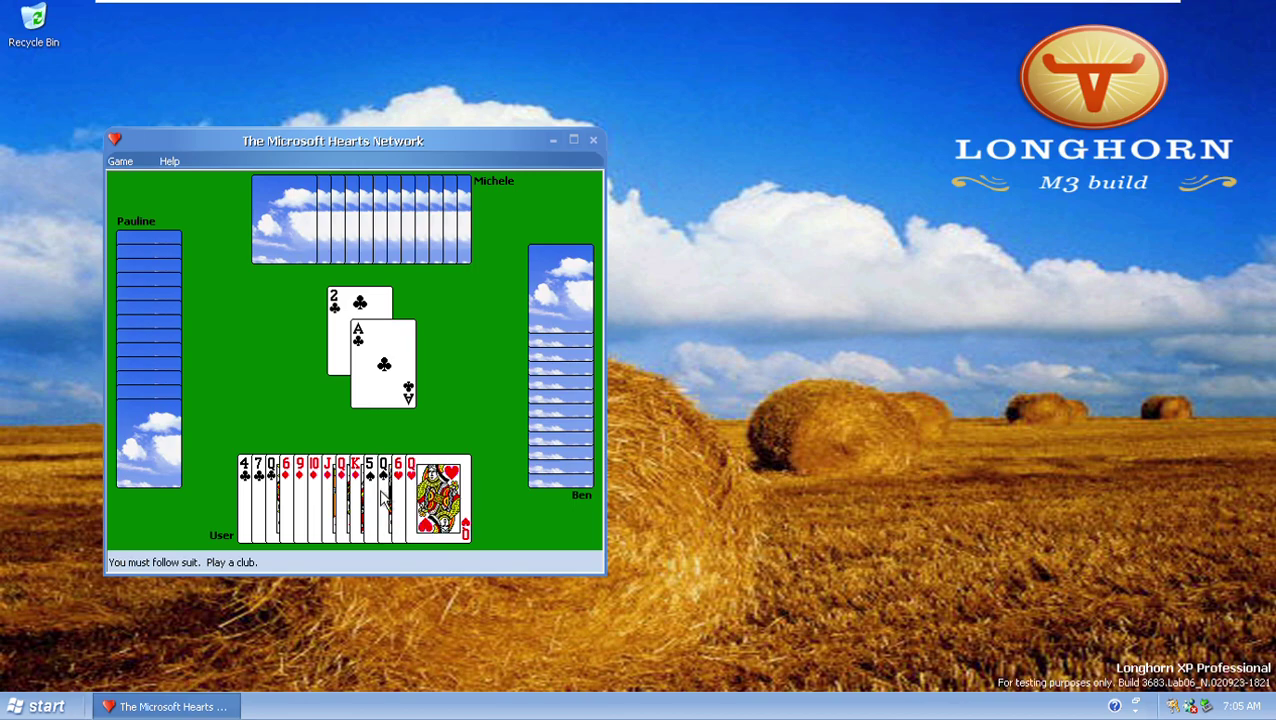
left_click(343, 520)
left_click(425, 518)
left_click(392, 505)
left_click(368, 505)
left_click(341, 508)
left_click(312, 510)
left_click(277, 510)
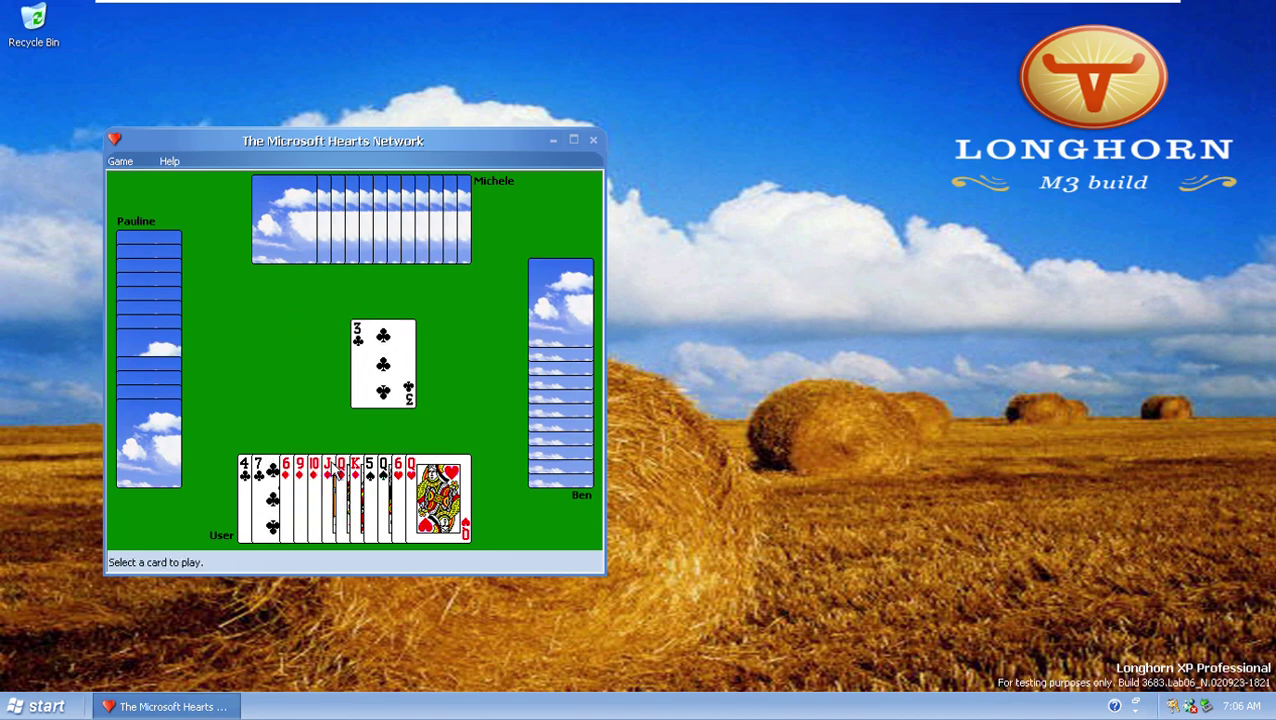
Play the 7 of clubs in the clubs trick and the 5 of spades in the following spades trick.
left_click(274, 480)
left_click(260, 482)
left_click(412, 488)
left_click(406, 488)
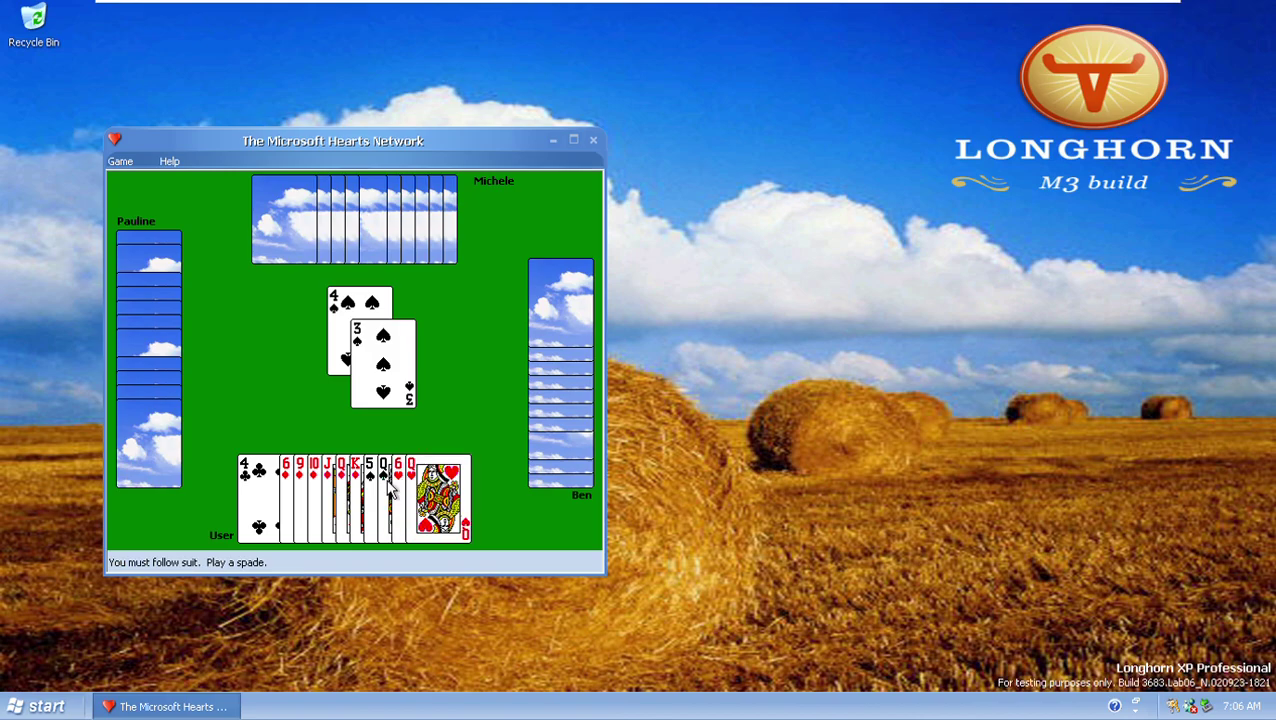
left_click(370, 488)
Play the queen of spades on the spades trick and lead the 4 of clubs.
left_click(328, 487)
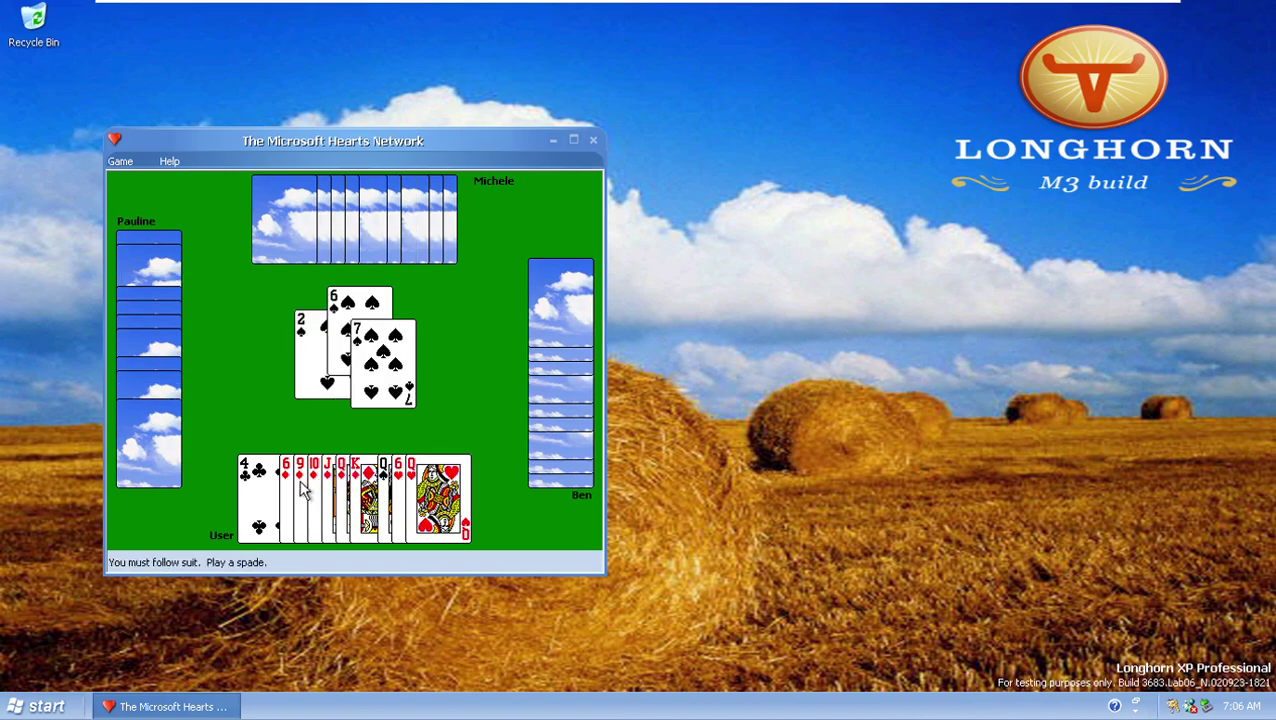
left_click(267, 492)
left_click(390, 487)
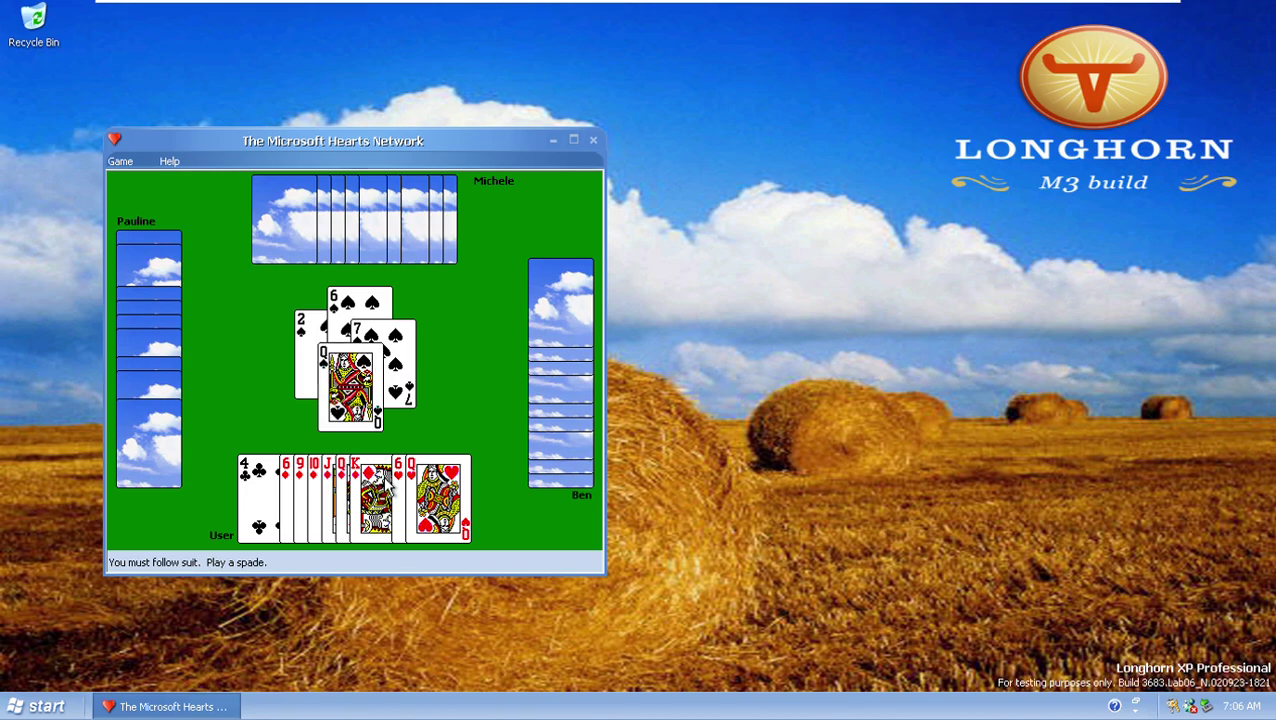
left_click(274, 505)
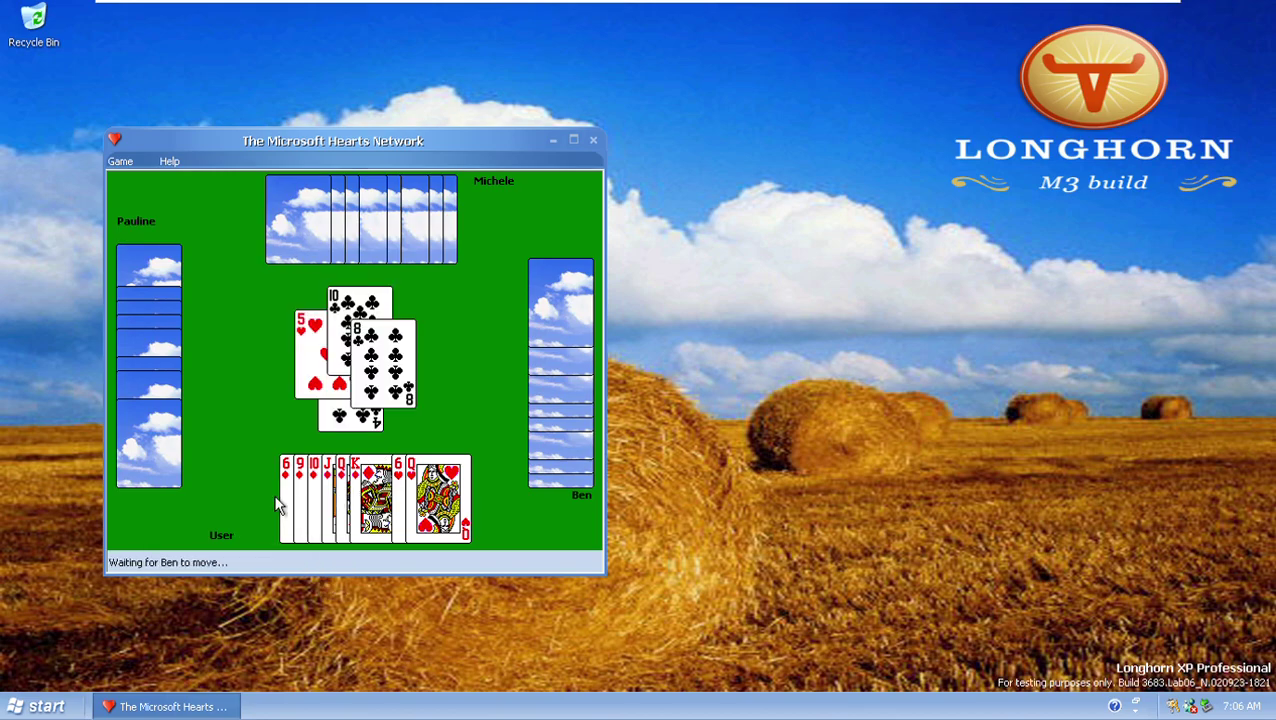
Play the king of diamonds, queen of hearts, 6 of hearts and queen of diamonds in successive tricks.
left_click(366, 496)
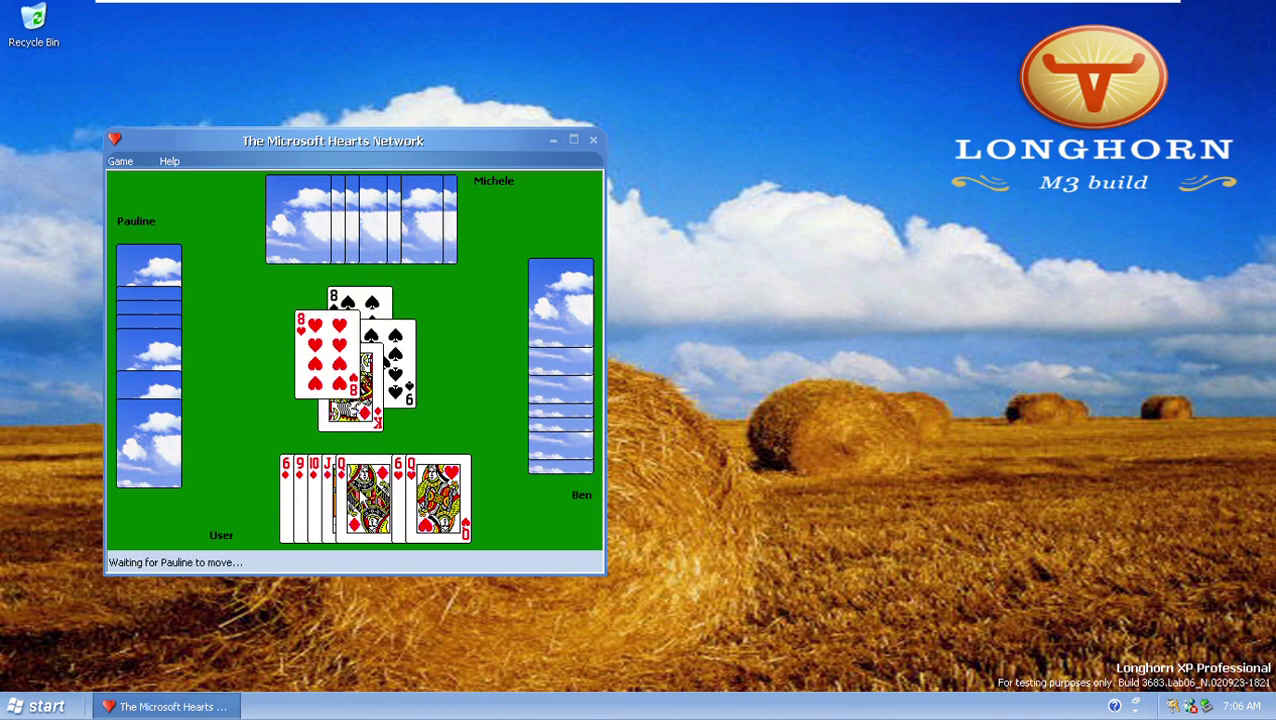
left_click(360, 490)
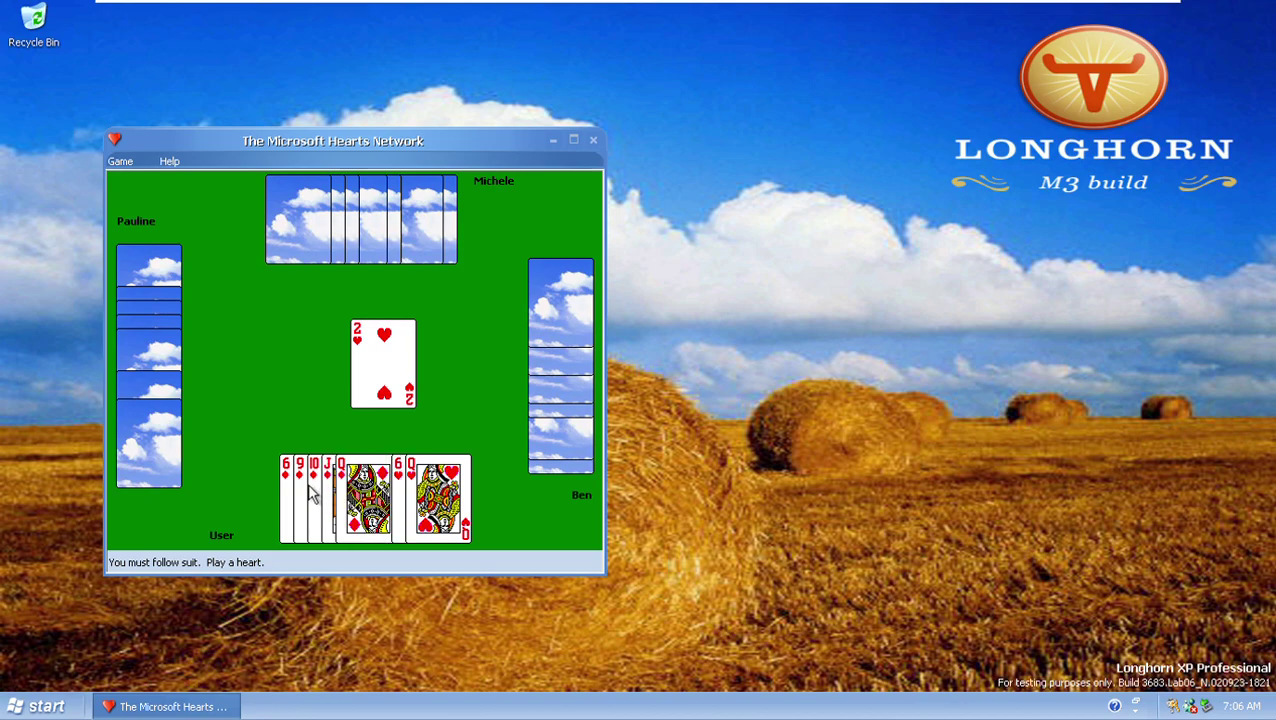
left_click(448, 497)
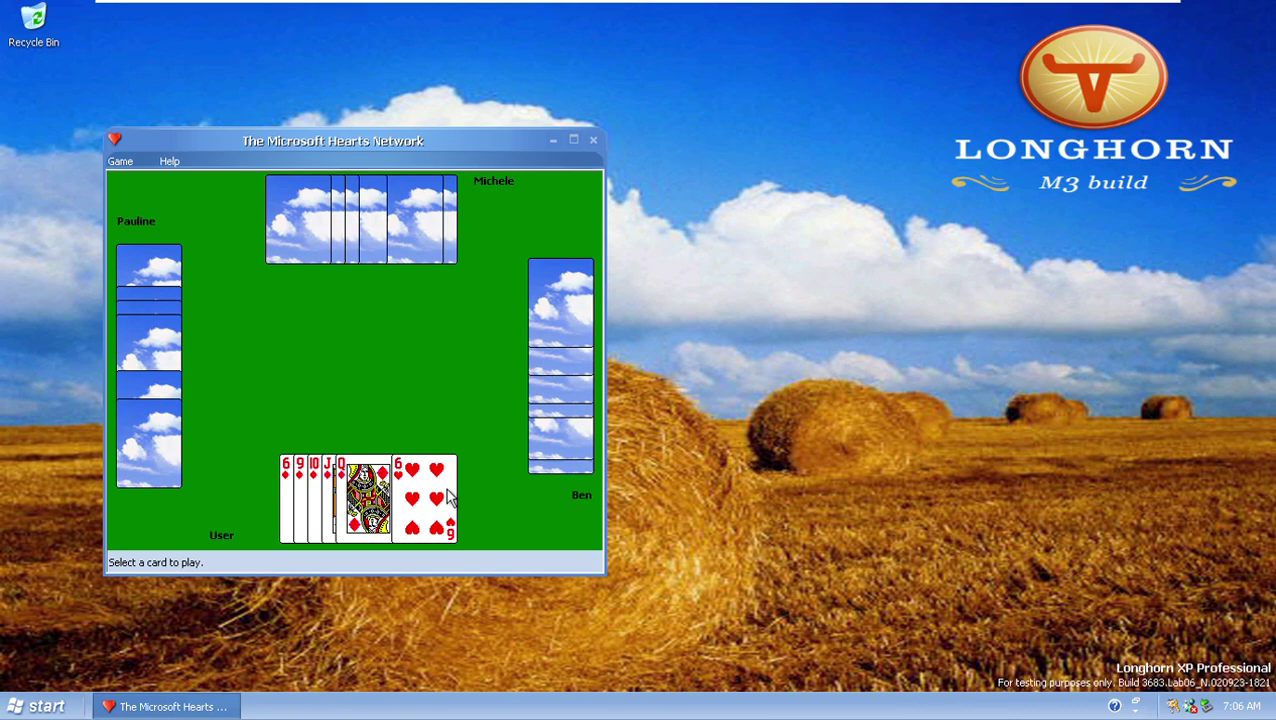
left_click(448, 497)
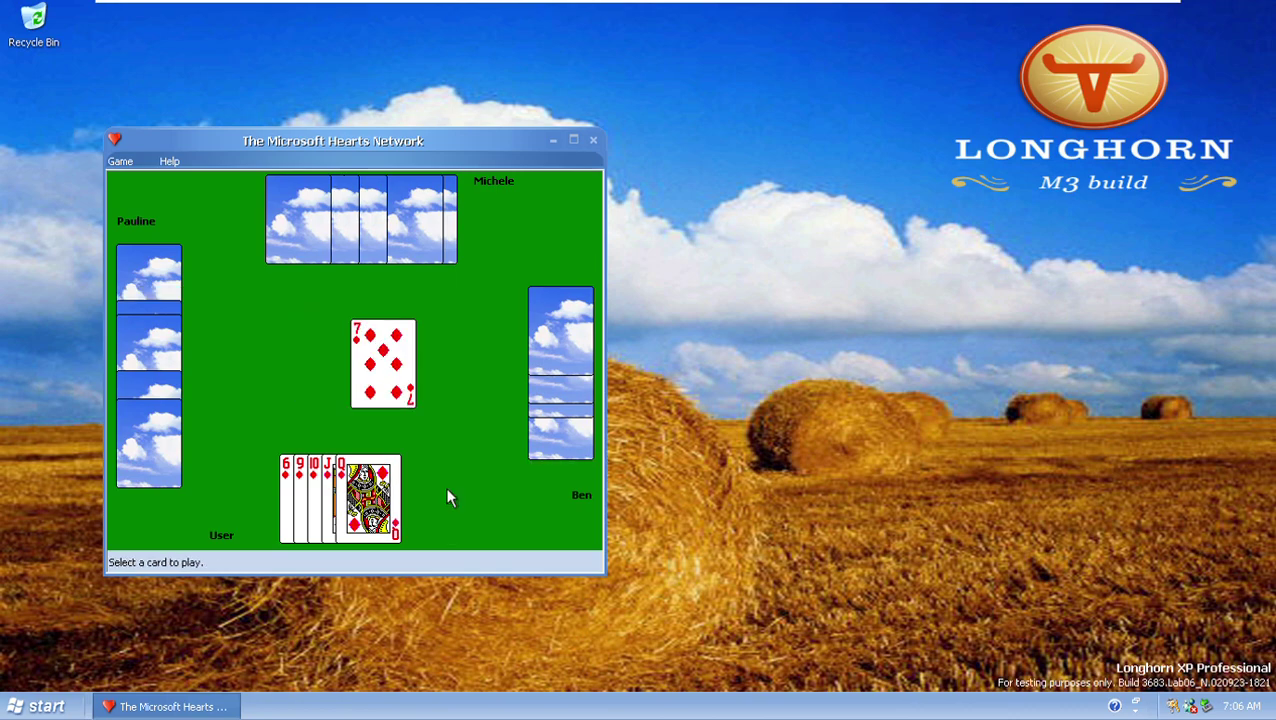
left_click(340, 500)
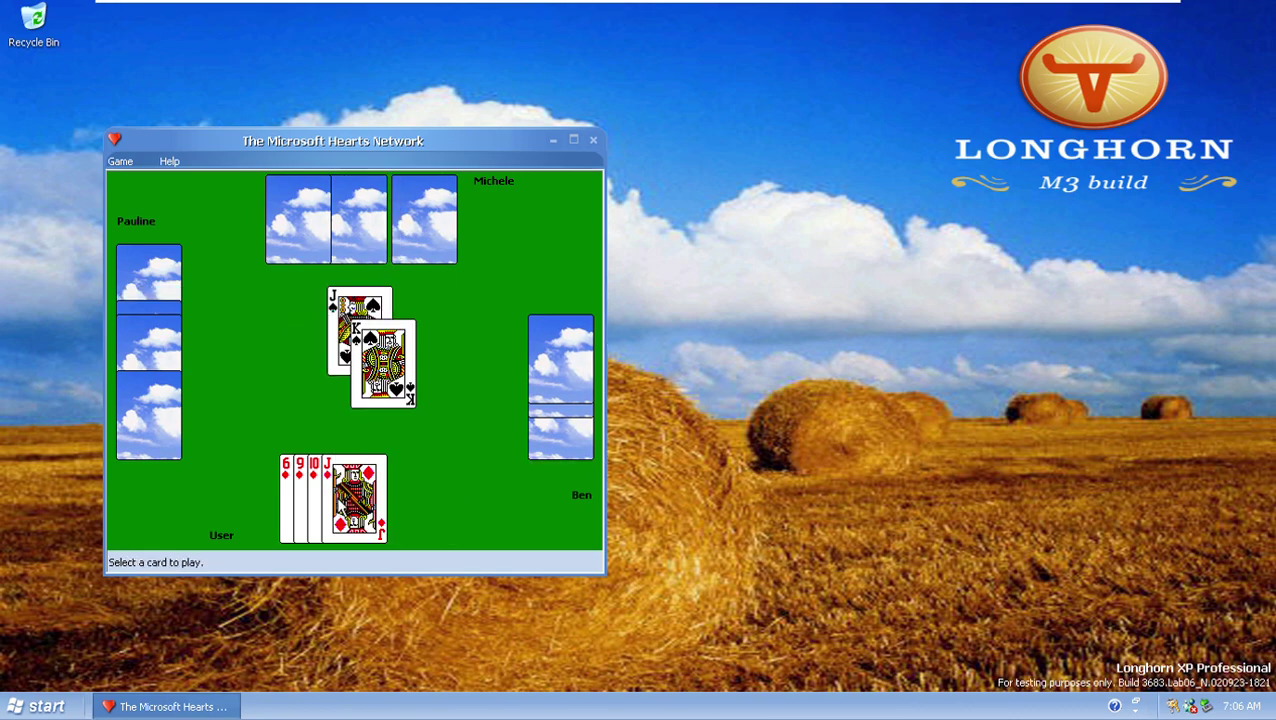
Play the jack, 10, 9 and 6 of diamonds in the remaining tricks and dismiss the score sheet.
left_click(340, 505)
left_click(340, 505)
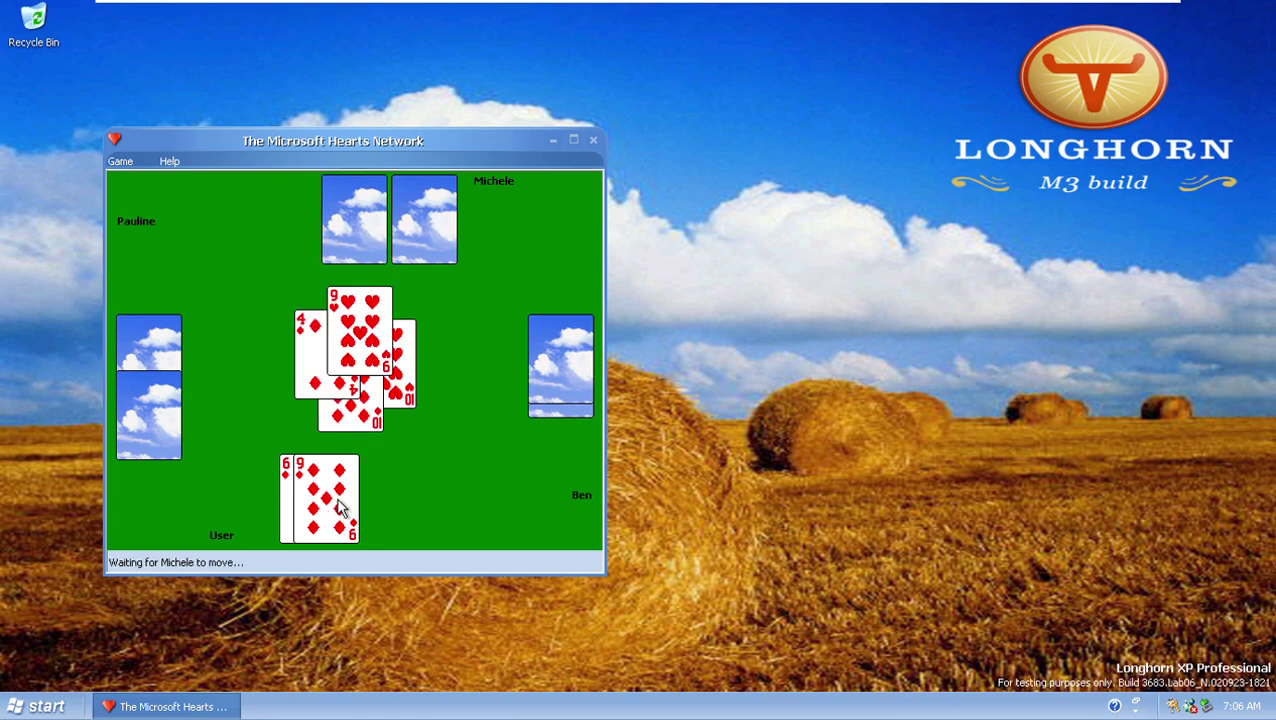
left_click(340, 505)
left_click(326, 498)
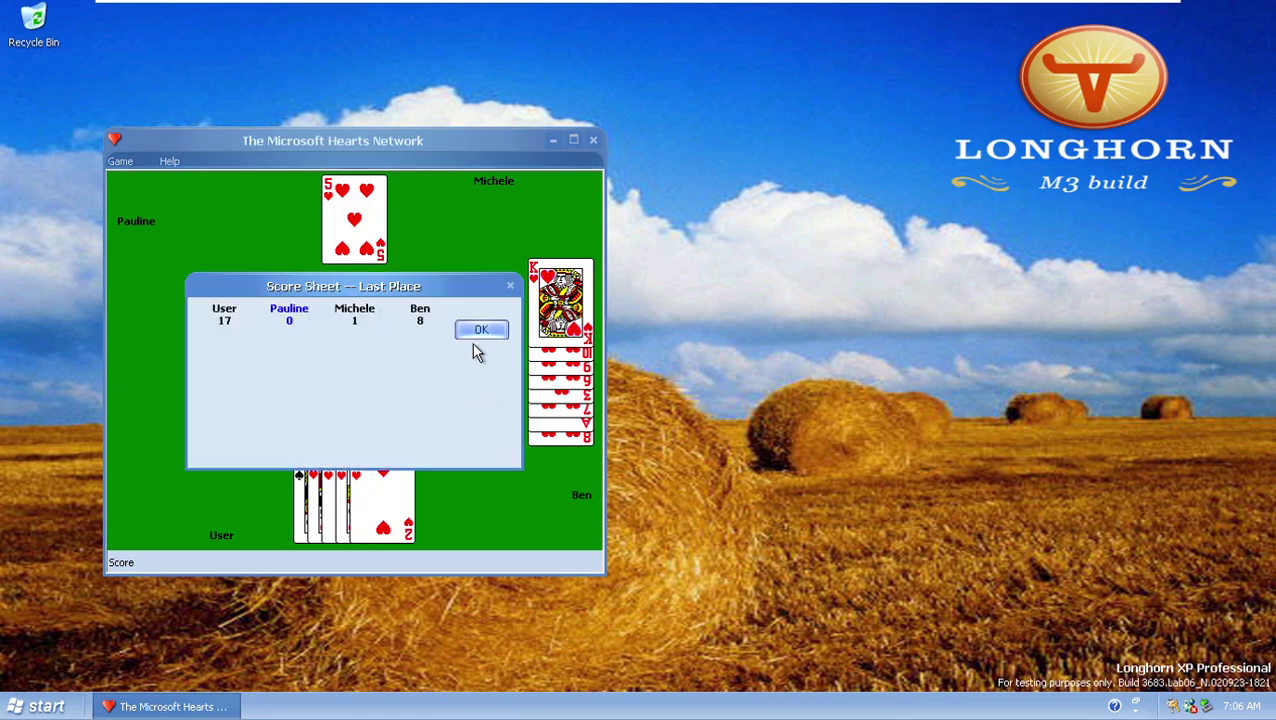
left_click(478, 333)
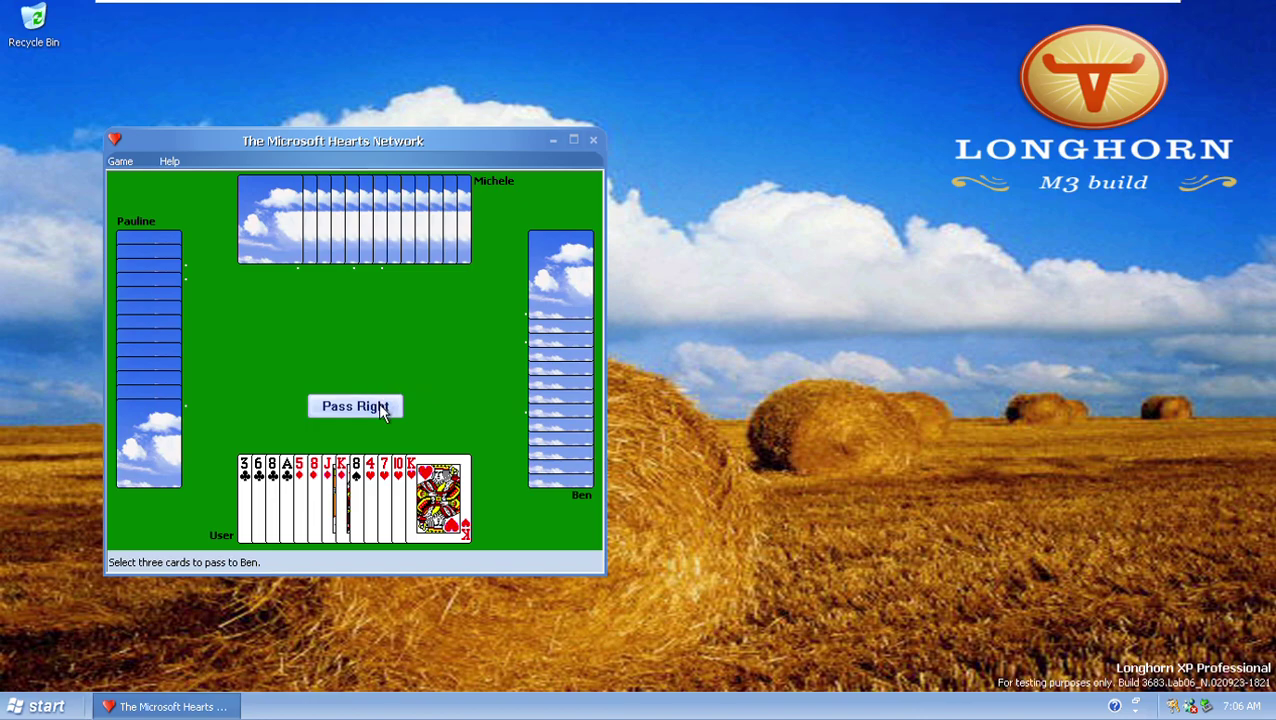
Pass the 4 of hearts, 8 of diamonds and 10 of hearts to the opponent and accept the received cards.
left_click(372, 490)
left_click(314, 492)
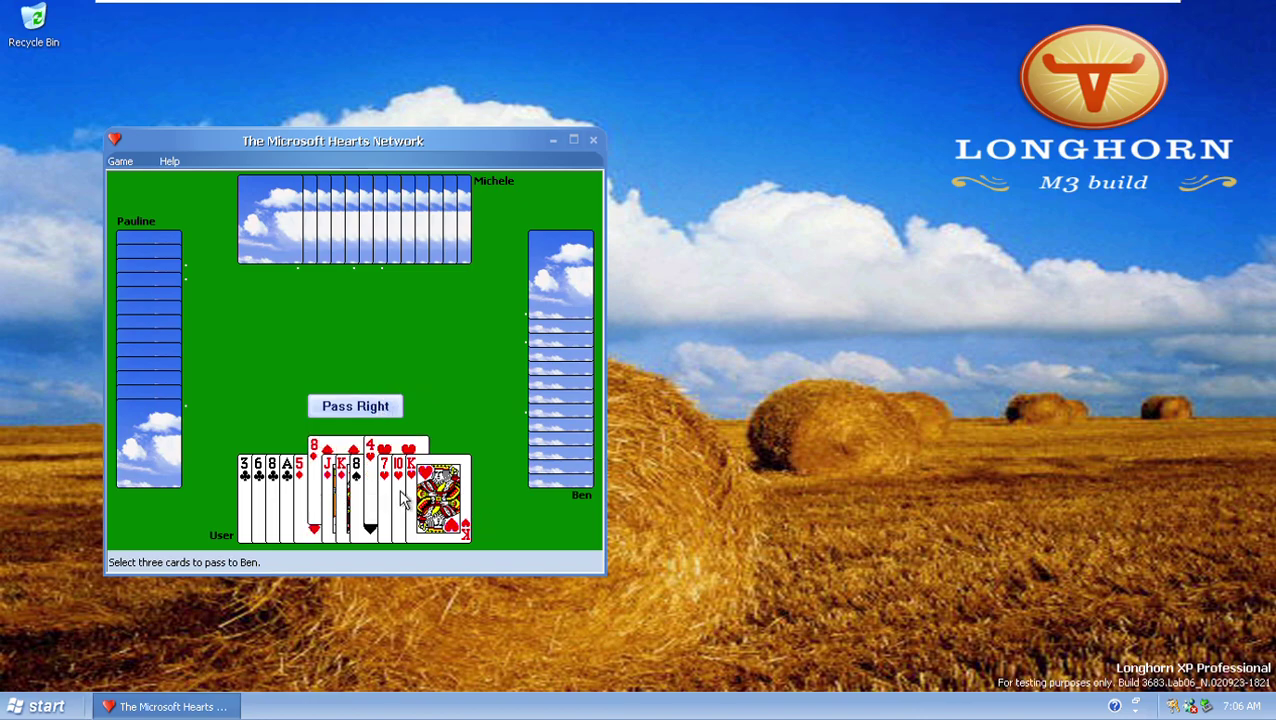
left_click(403, 497)
left_click(343, 410)
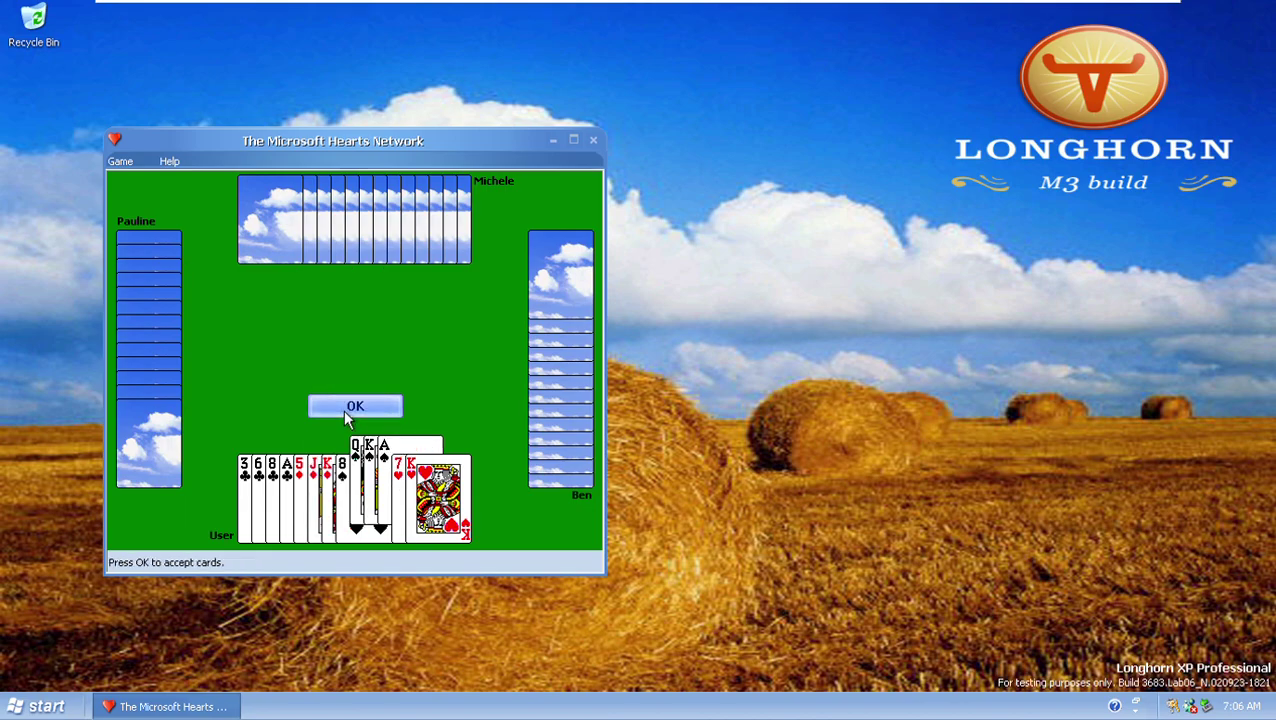
left_click(343, 410)
Play the ace and 8 of clubs, and the king and queen of spades in successive tricks.
left_click(289, 500)
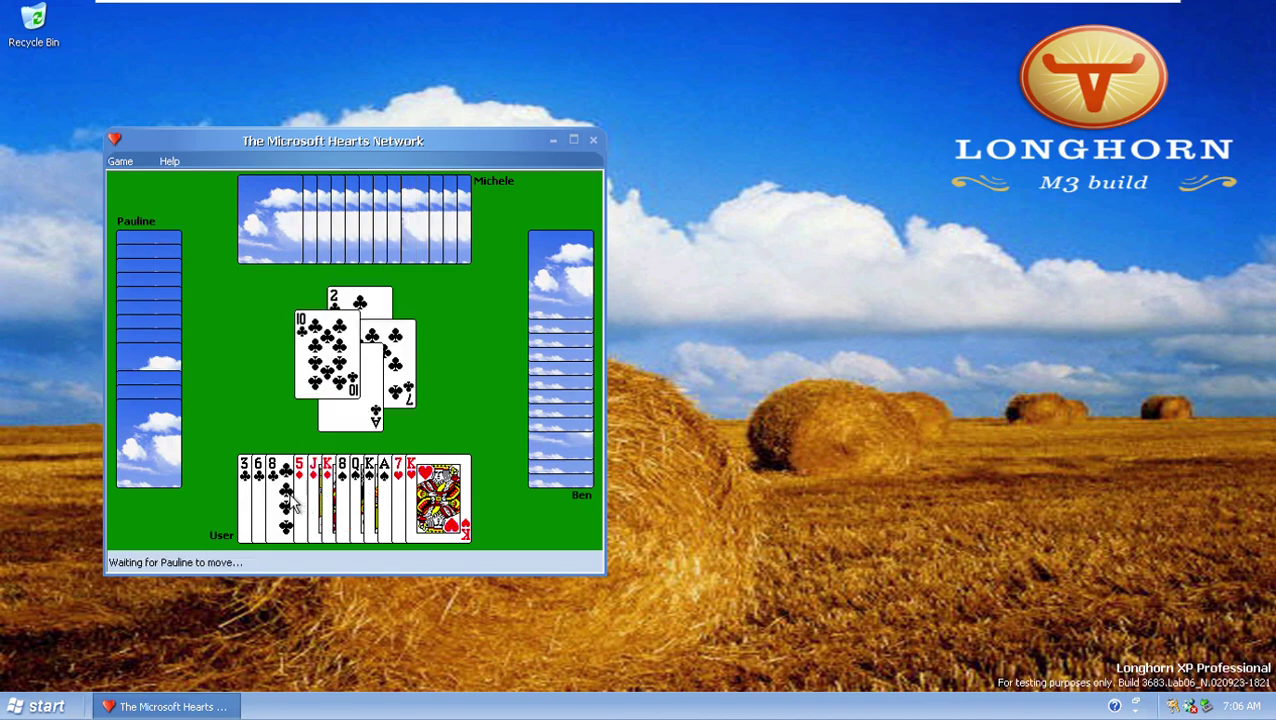
left_click(272, 502)
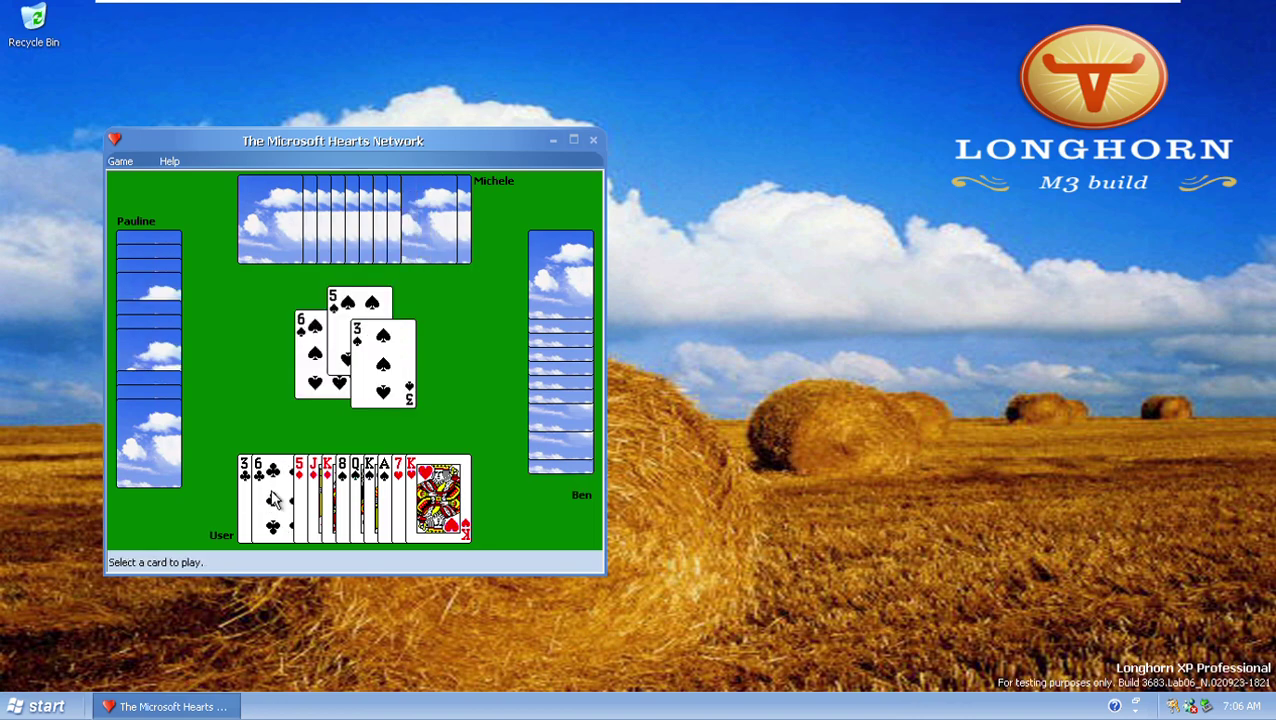
left_click(377, 506)
left_click(376, 506)
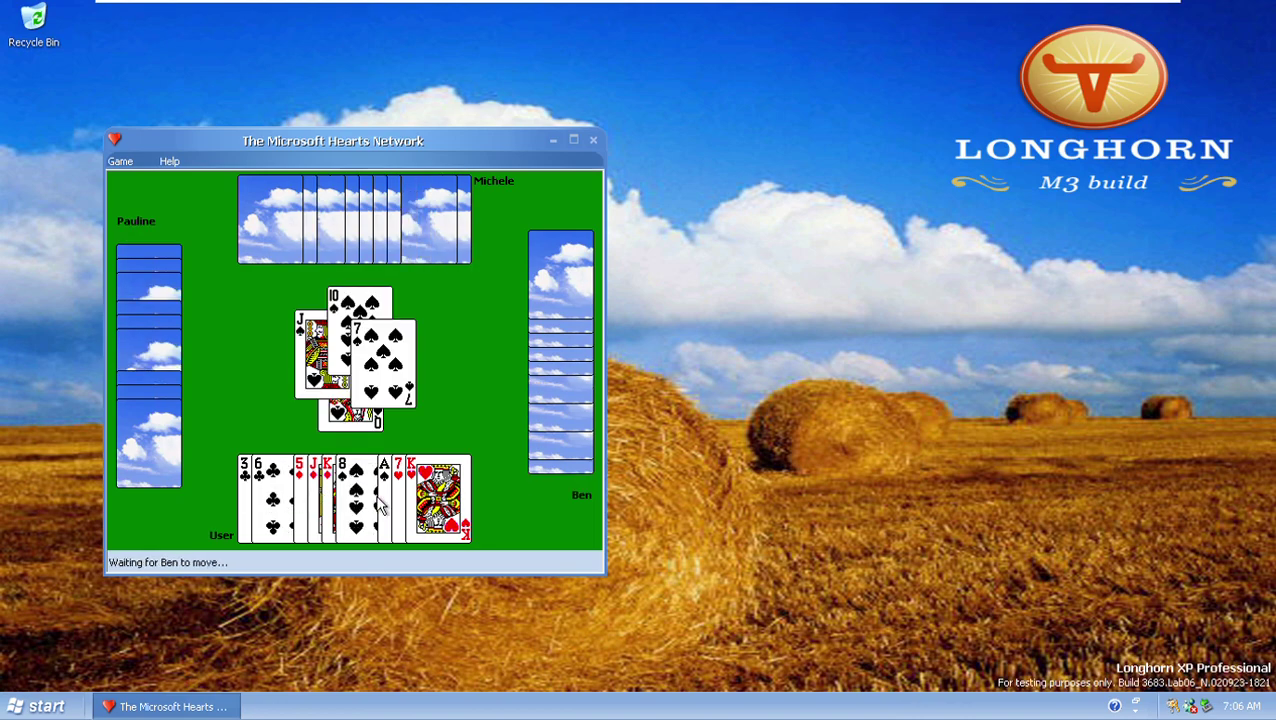
Play the 8 of spades, king of diamonds, king of hearts and 7 of hearts in successive tricks.
left_click(376, 506)
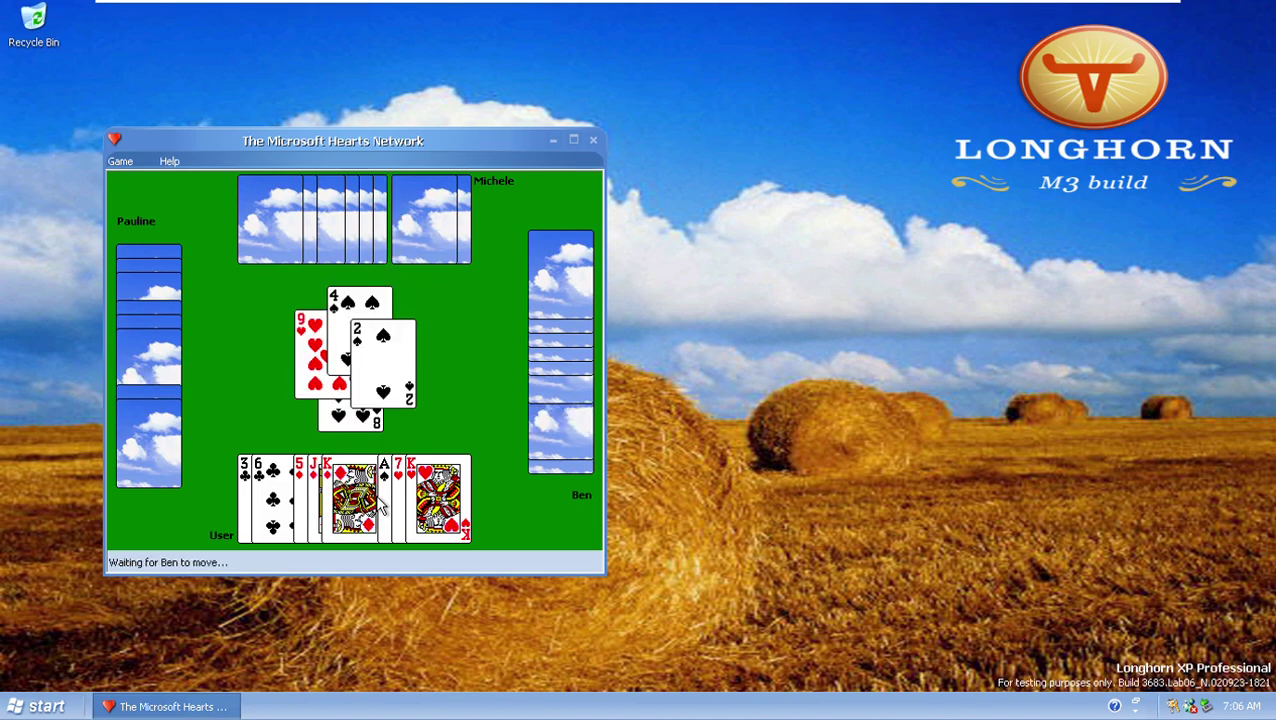
left_click(379, 506)
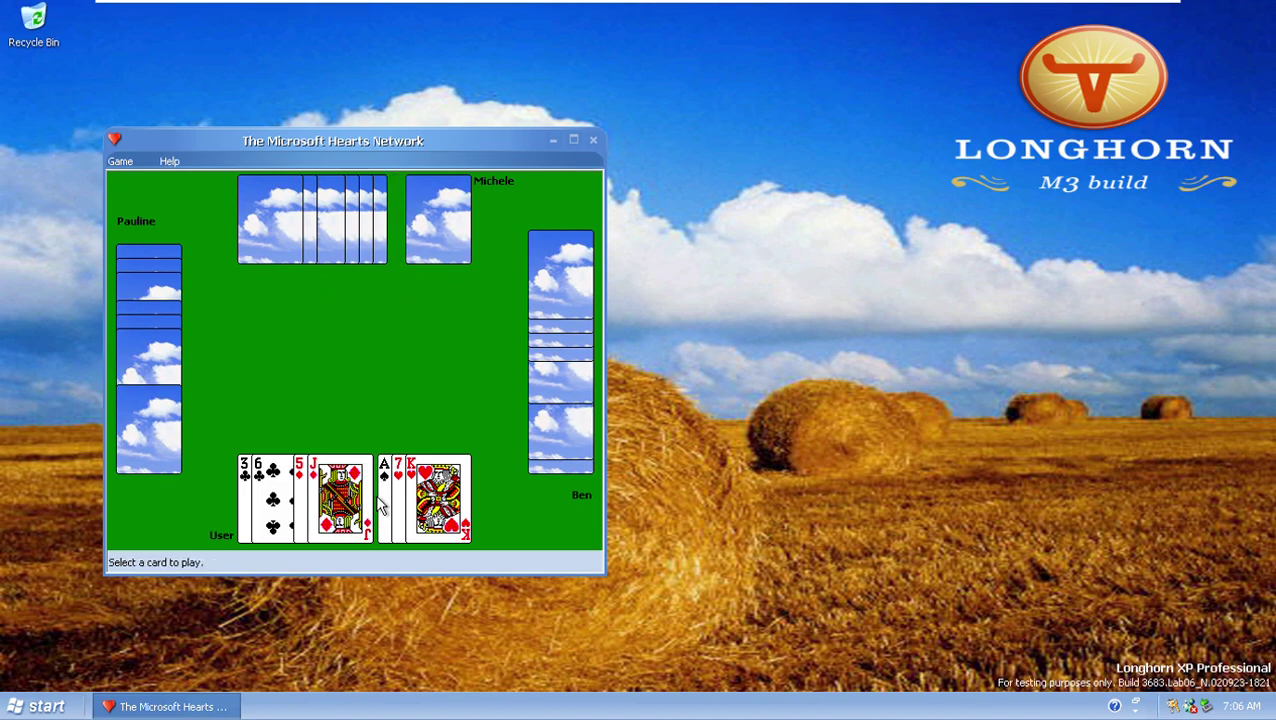
left_click(425, 505)
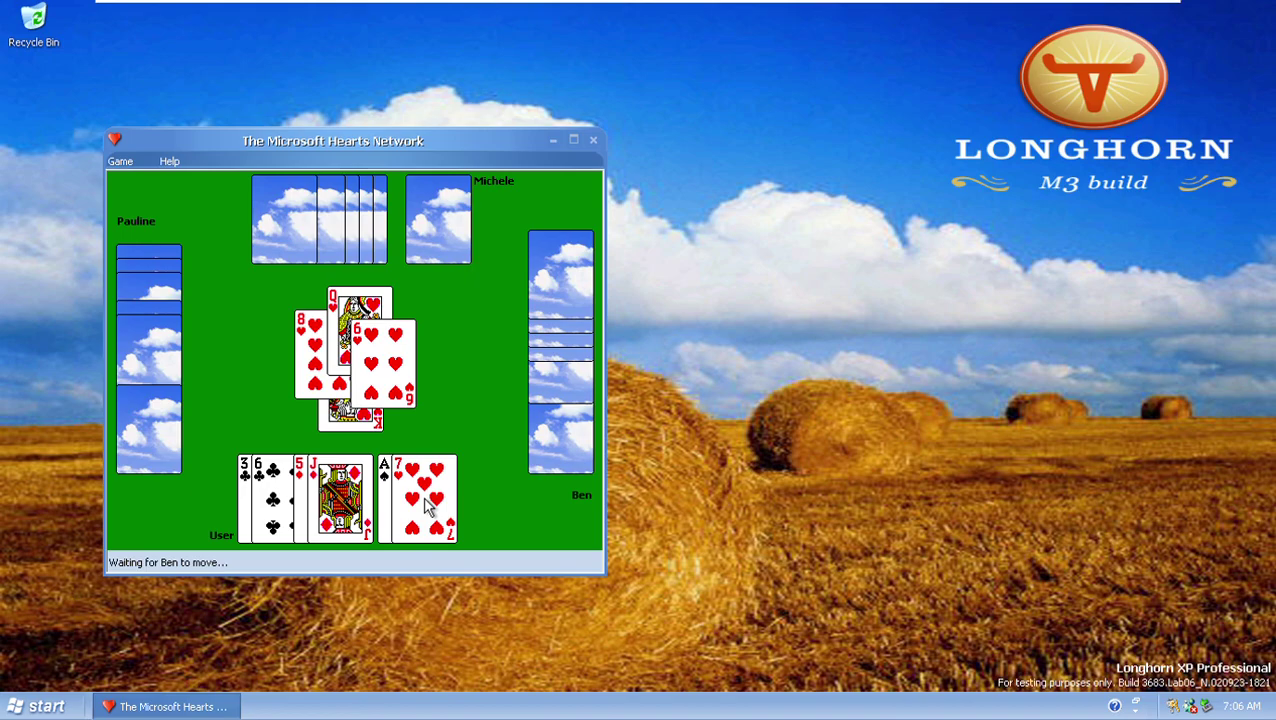
left_click(428, 507)
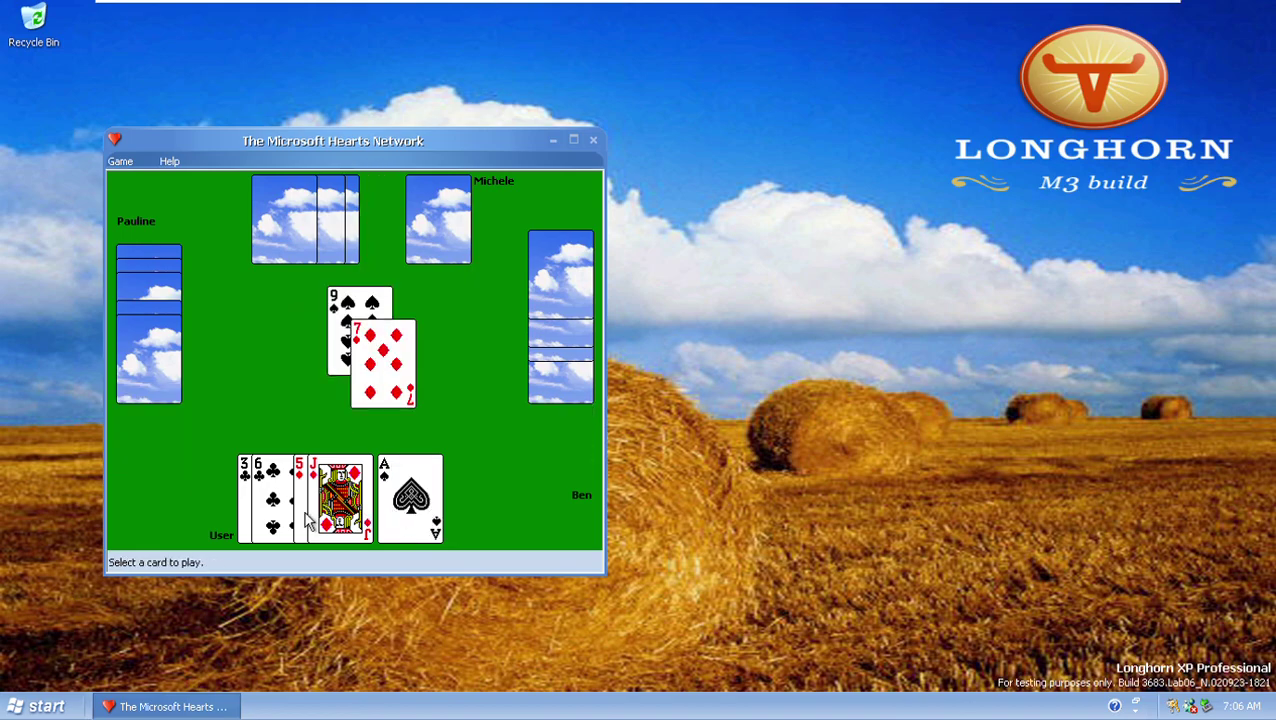
Try a club and a diamond on the spades trick, and play the ace of spades.
left_click(280, 512)
left_click(358, 502)
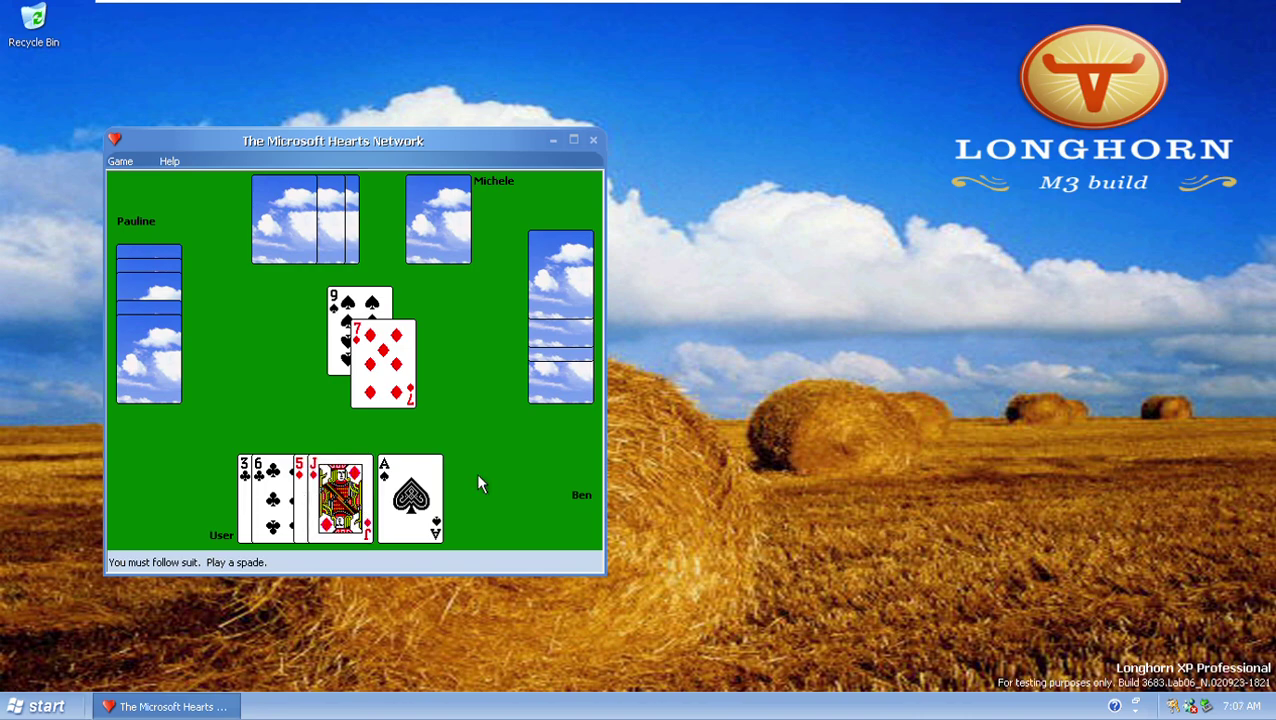
left_click(416, 480)
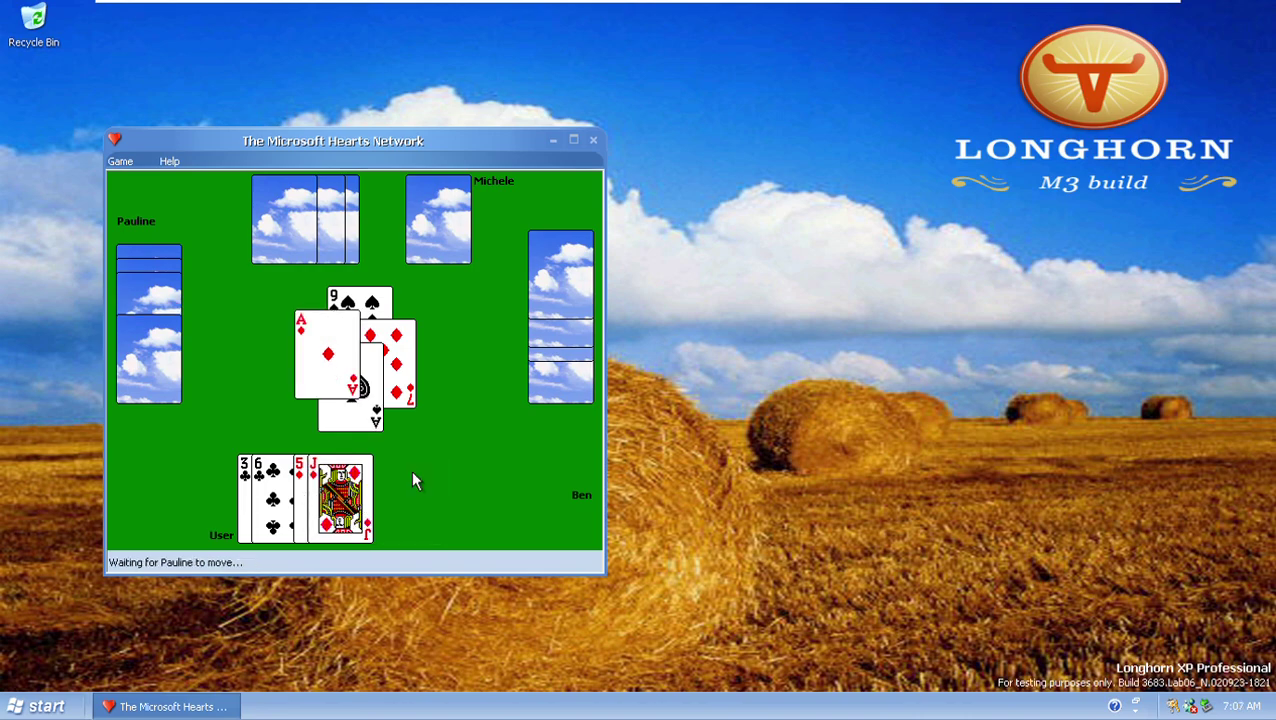
Finish the hand with the jack and 5 of diamonds and the 6 and 3 of clubs, and close Hearts.
left_click(304, 510)
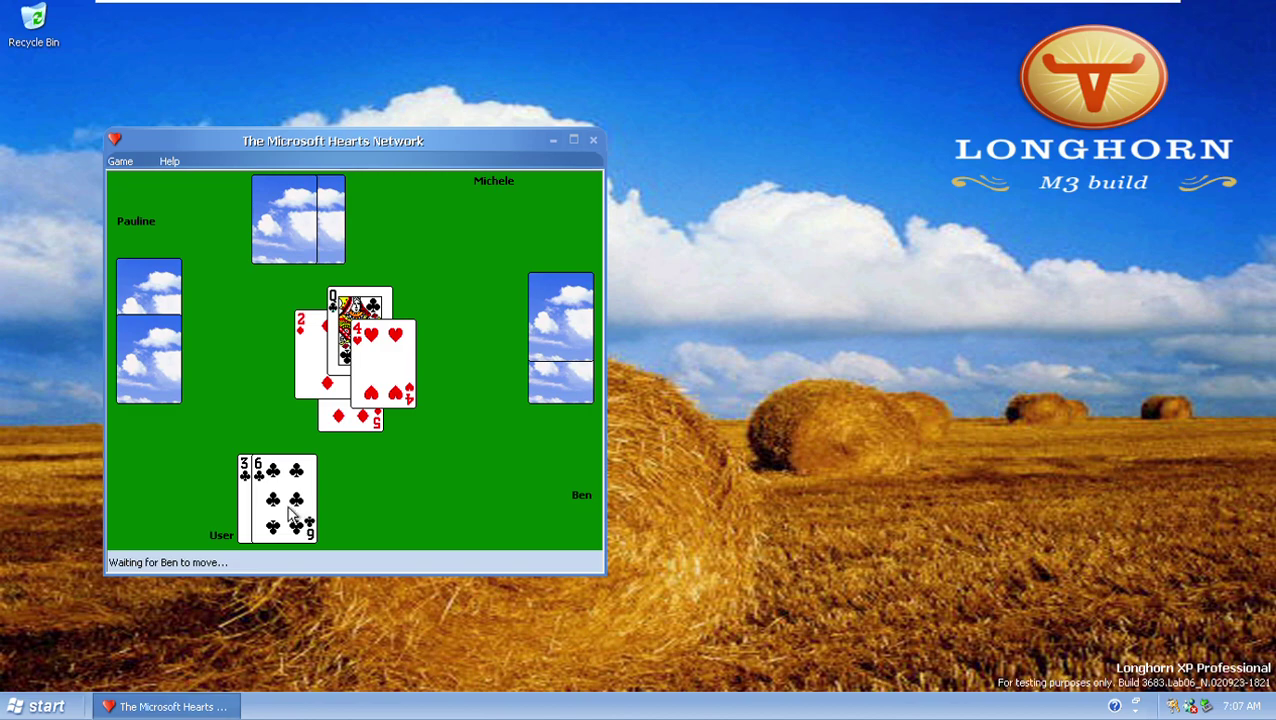
left_click(290, 515)
left_click(287, 504)
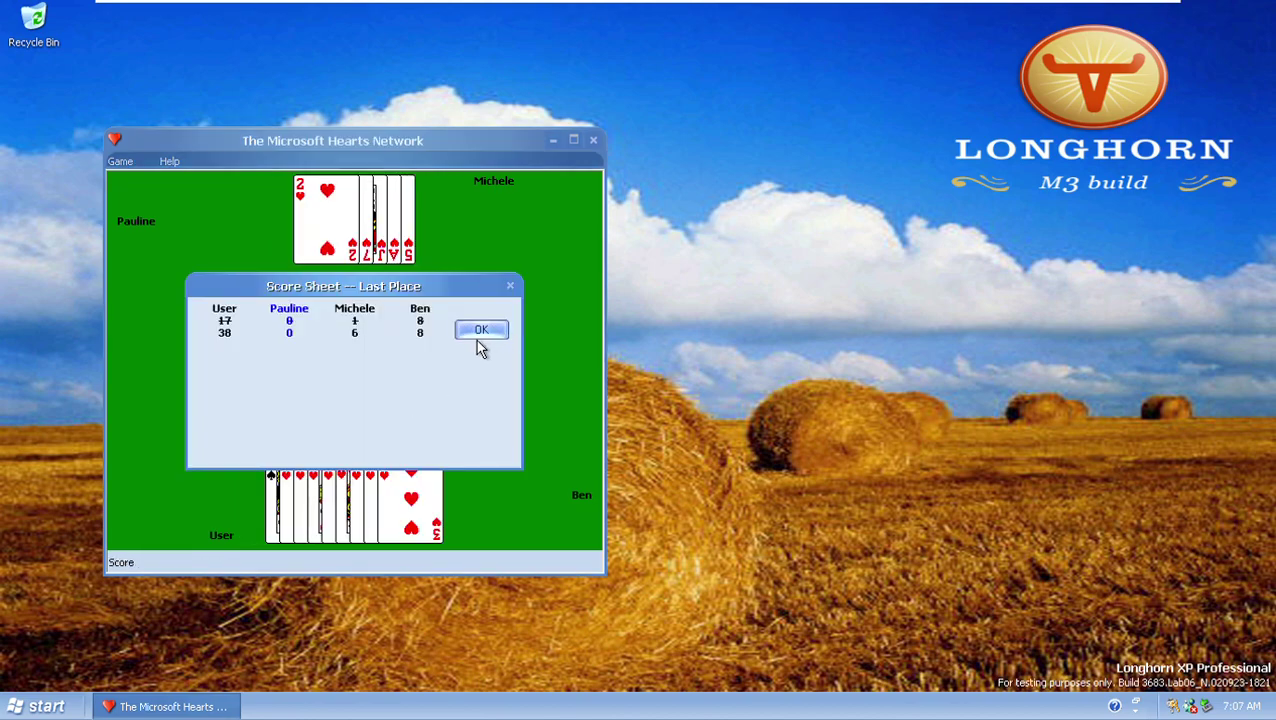
left_click(482, 338)
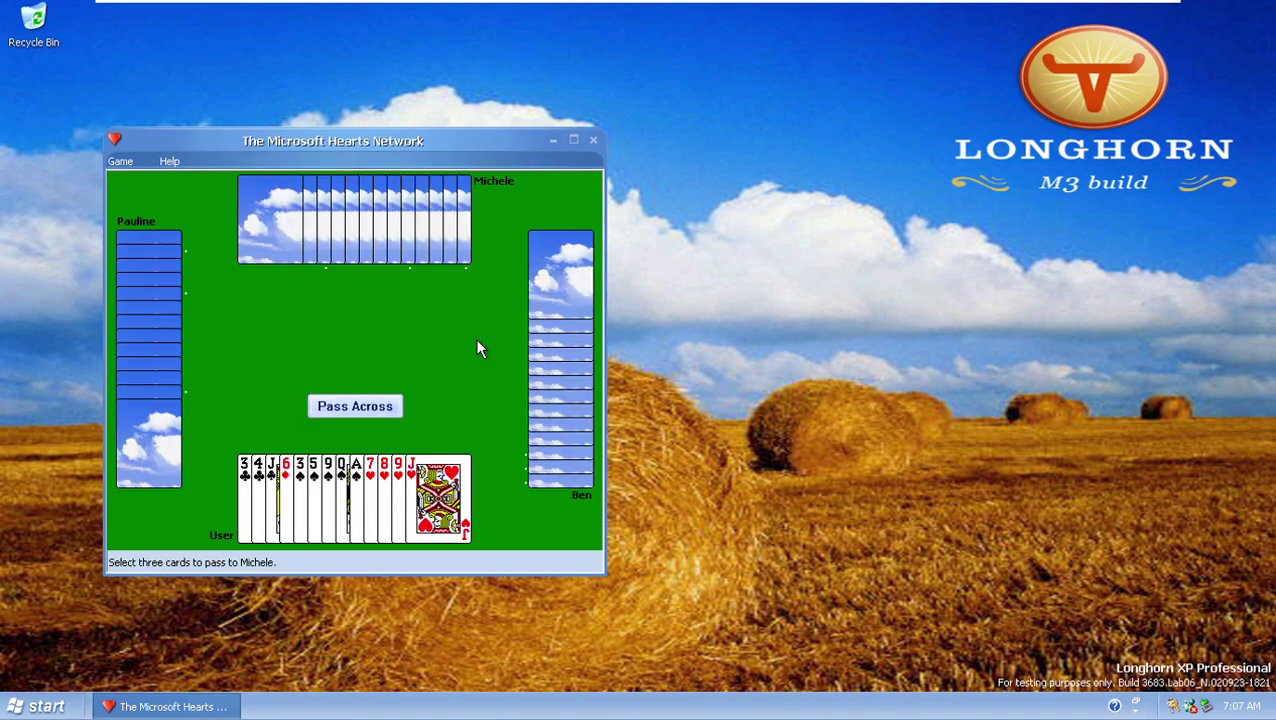
left_click(595, 139)
Launch Internet Backgammon, retry its connection to the game server, and quit it.
left_click(40, 706)
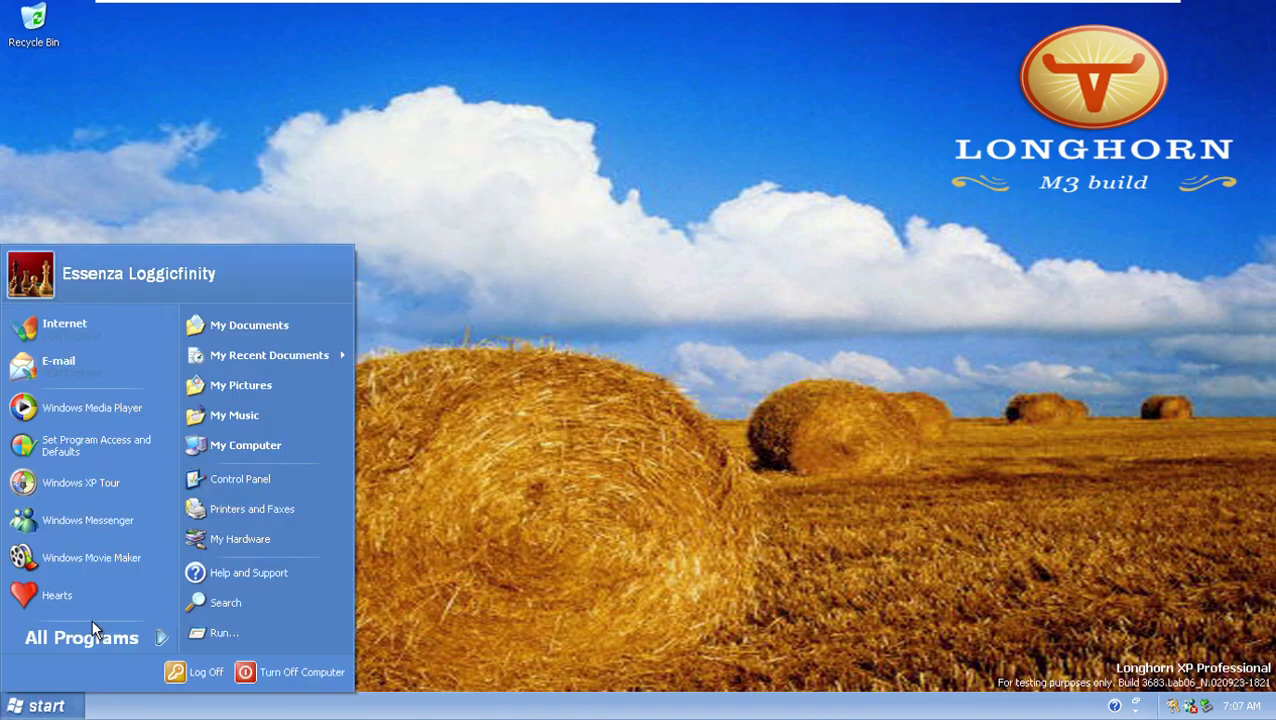
mouse_move(132, 638)
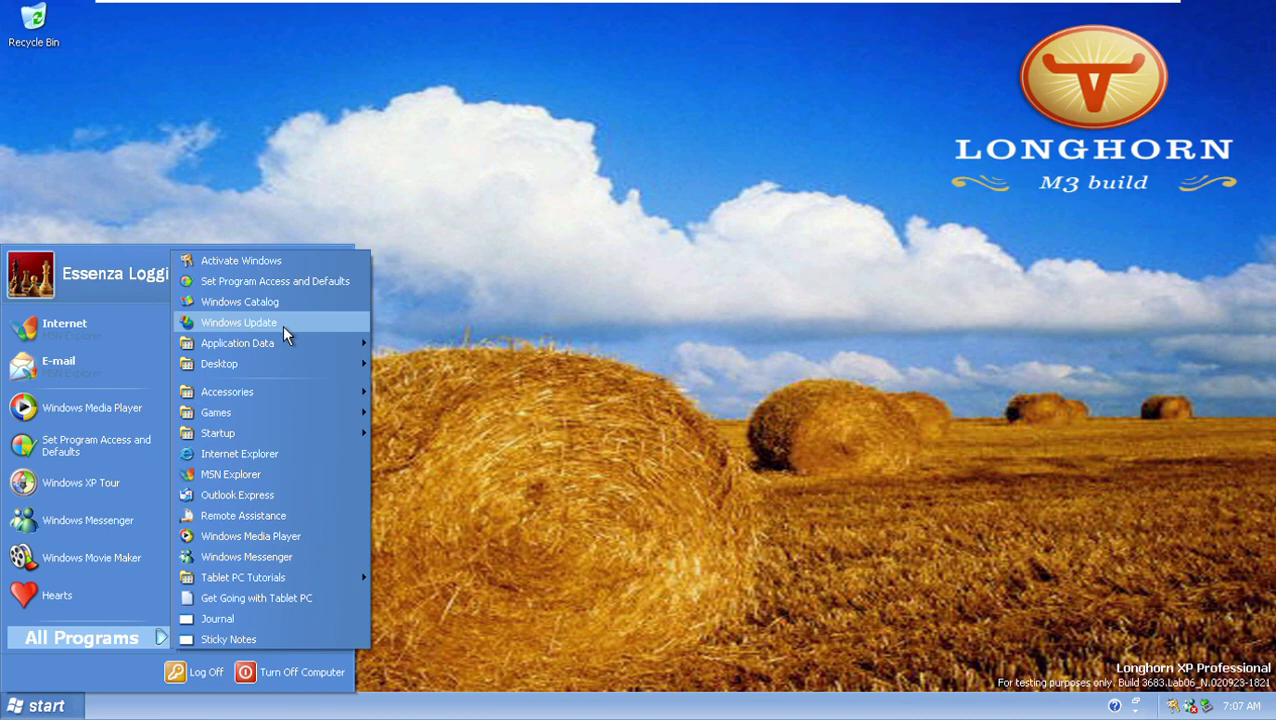
mouse_move(313, 409)
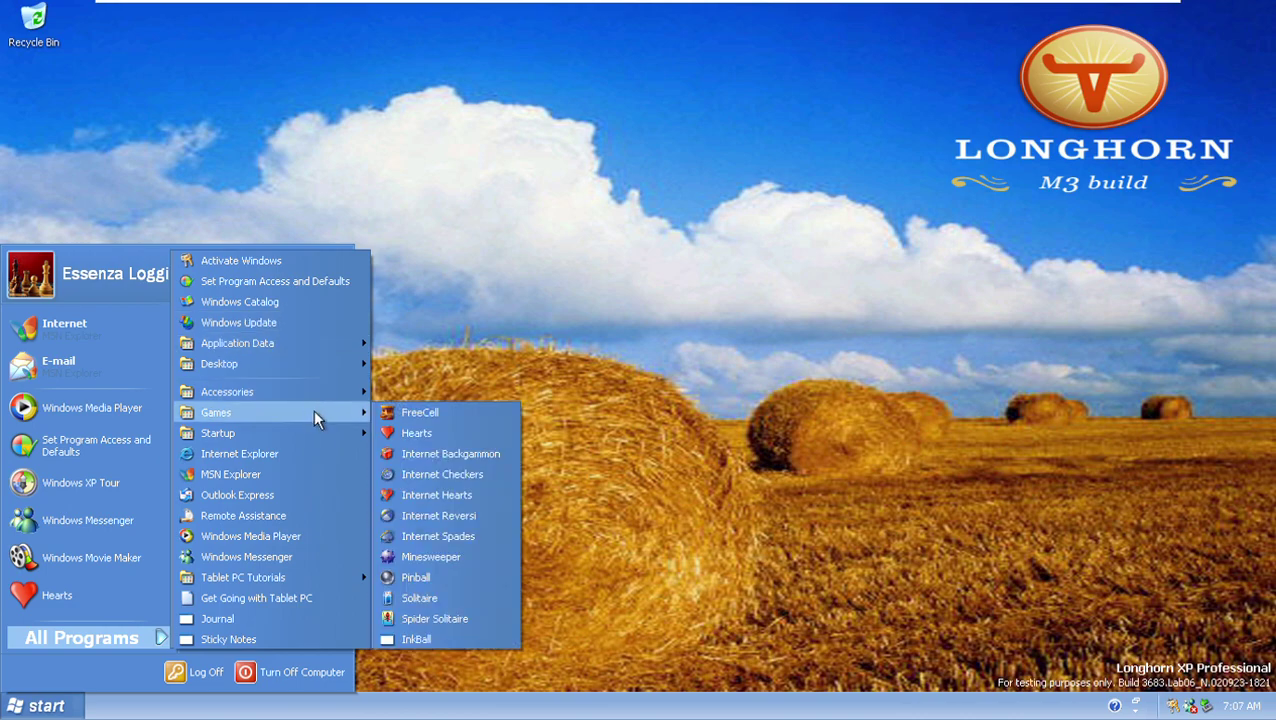
left_click(464, 456)
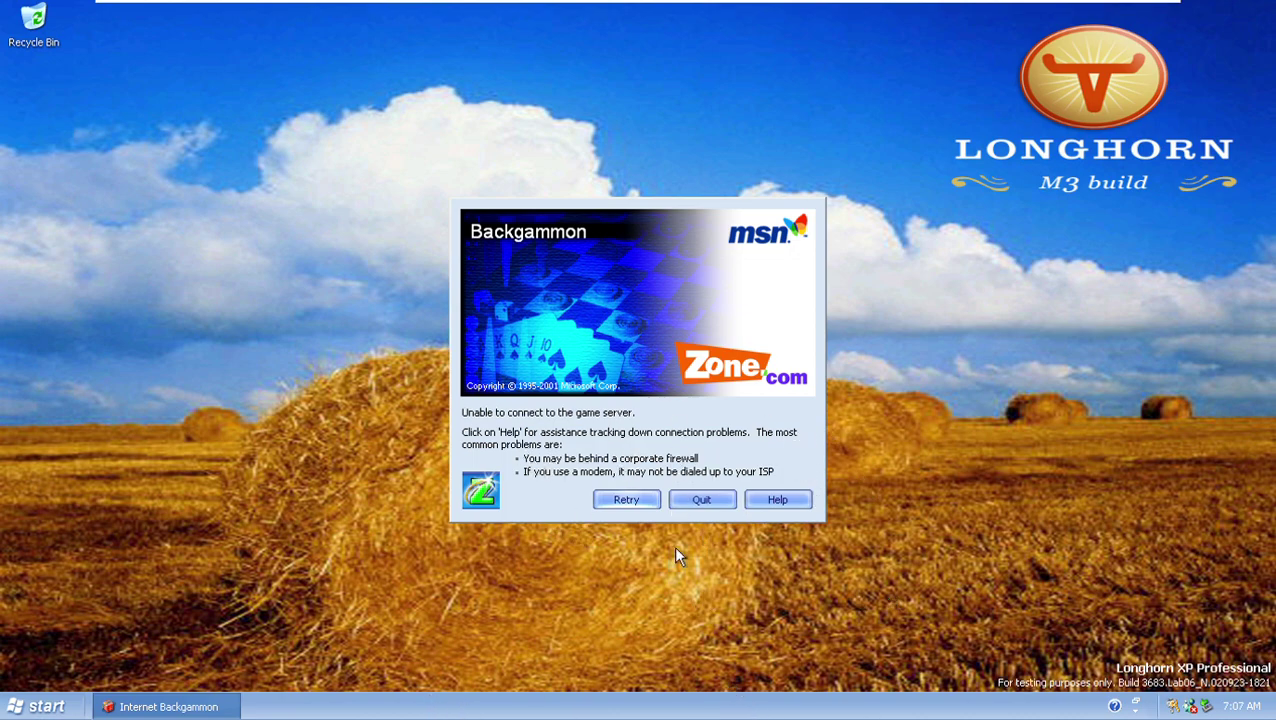
left_click(624, 500)
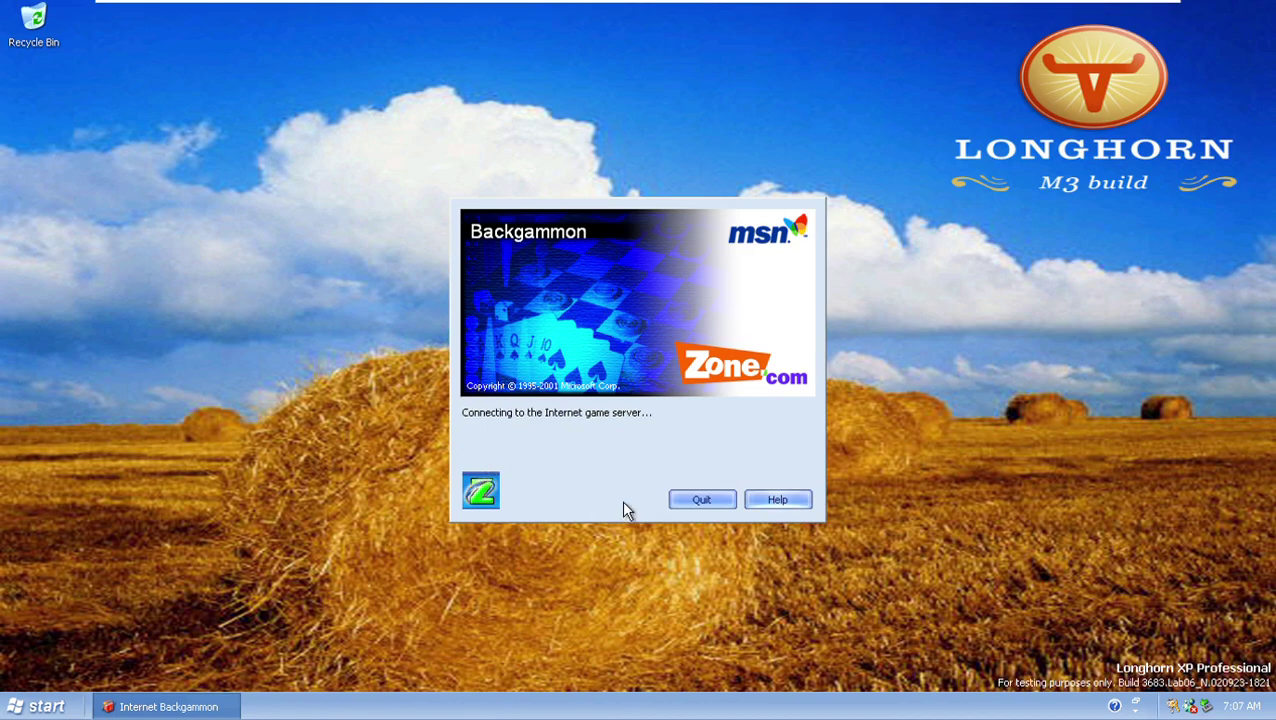
key("Escape")
Launch Internet Checkers from the bundled games and quit it at its start screen.
key("super")
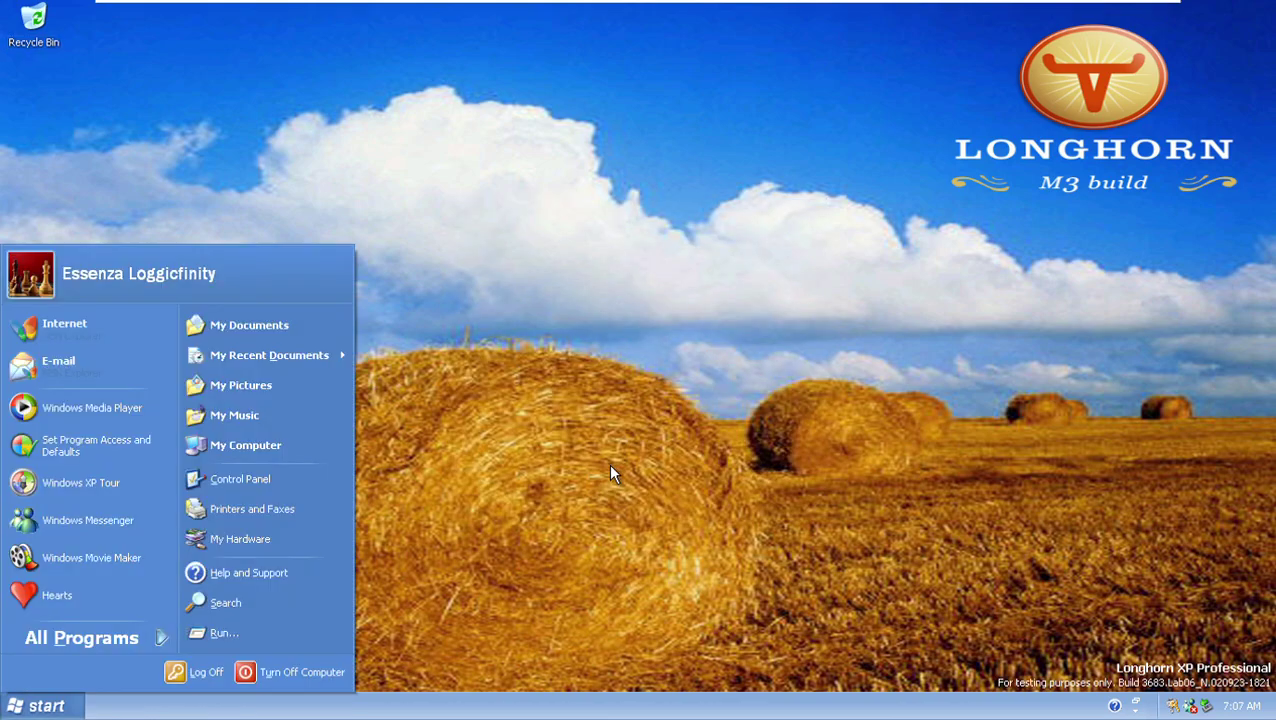
key("Up")
key("Left")
key("Up")
key("Left")
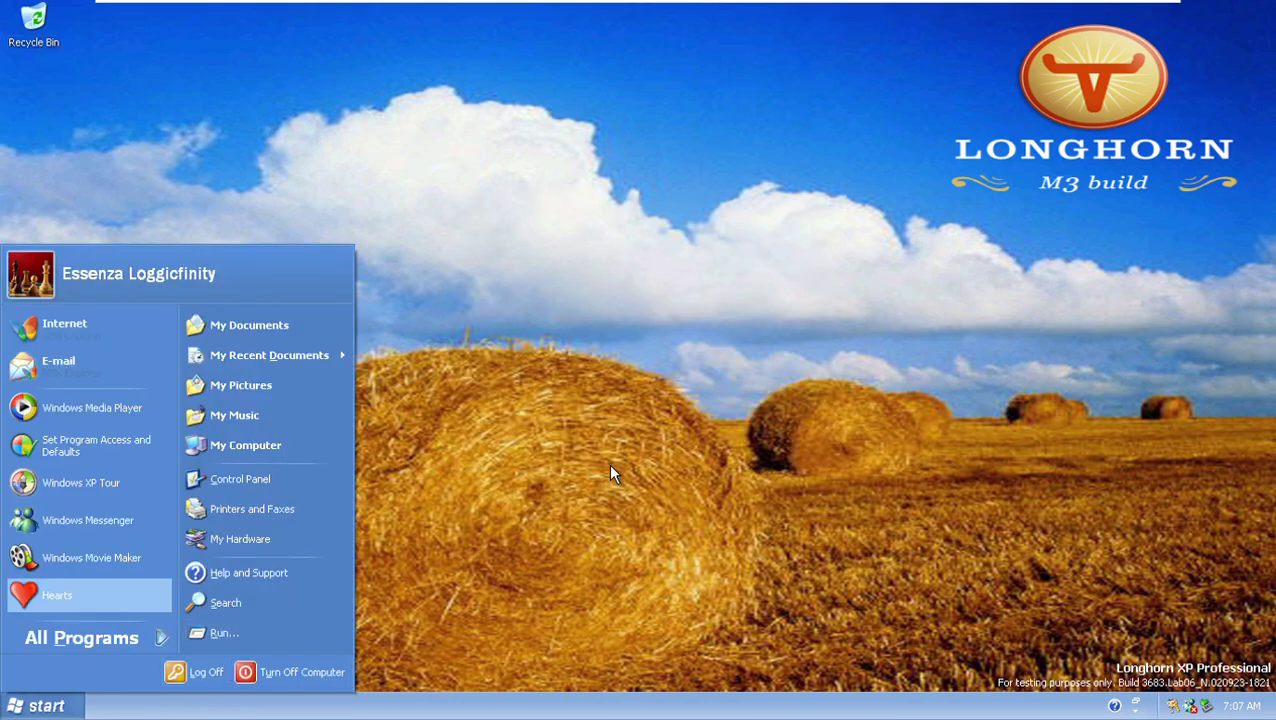
key("Down")
key("Right")
key("Down")
key("s")
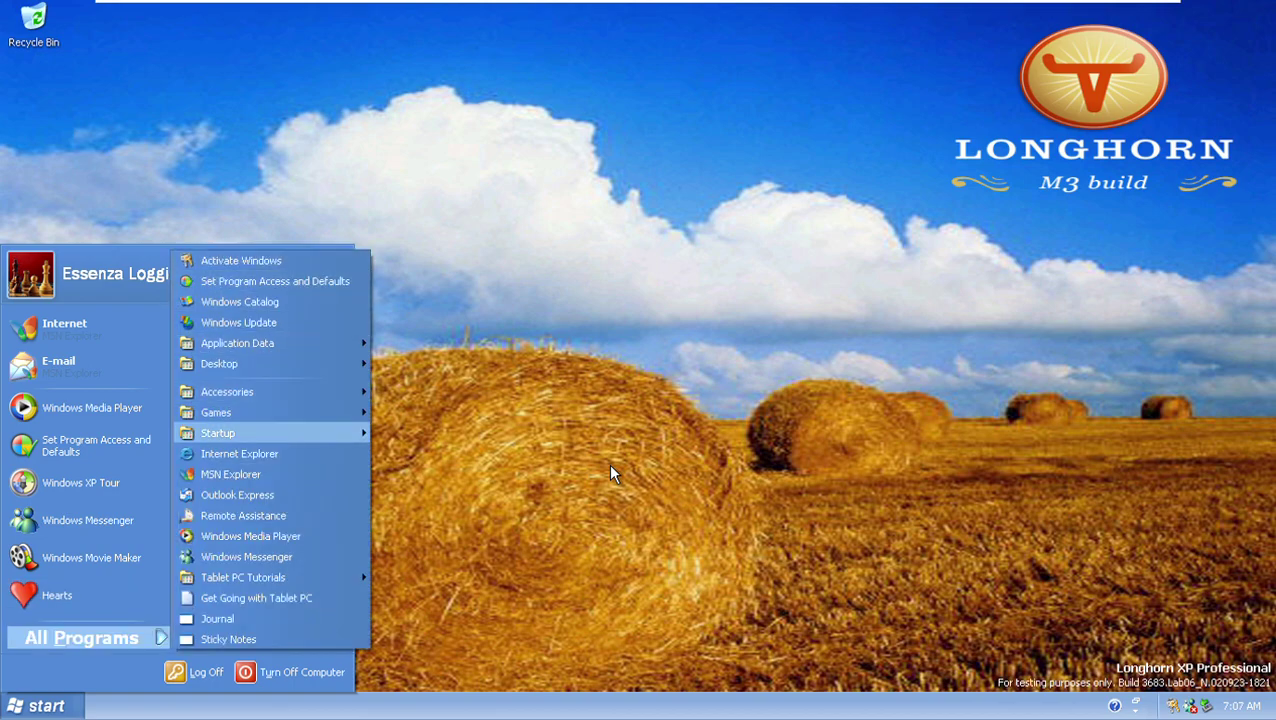
key("Up")
key("Right")
key("Down")
key("Down")
key("Down")
key("Return")
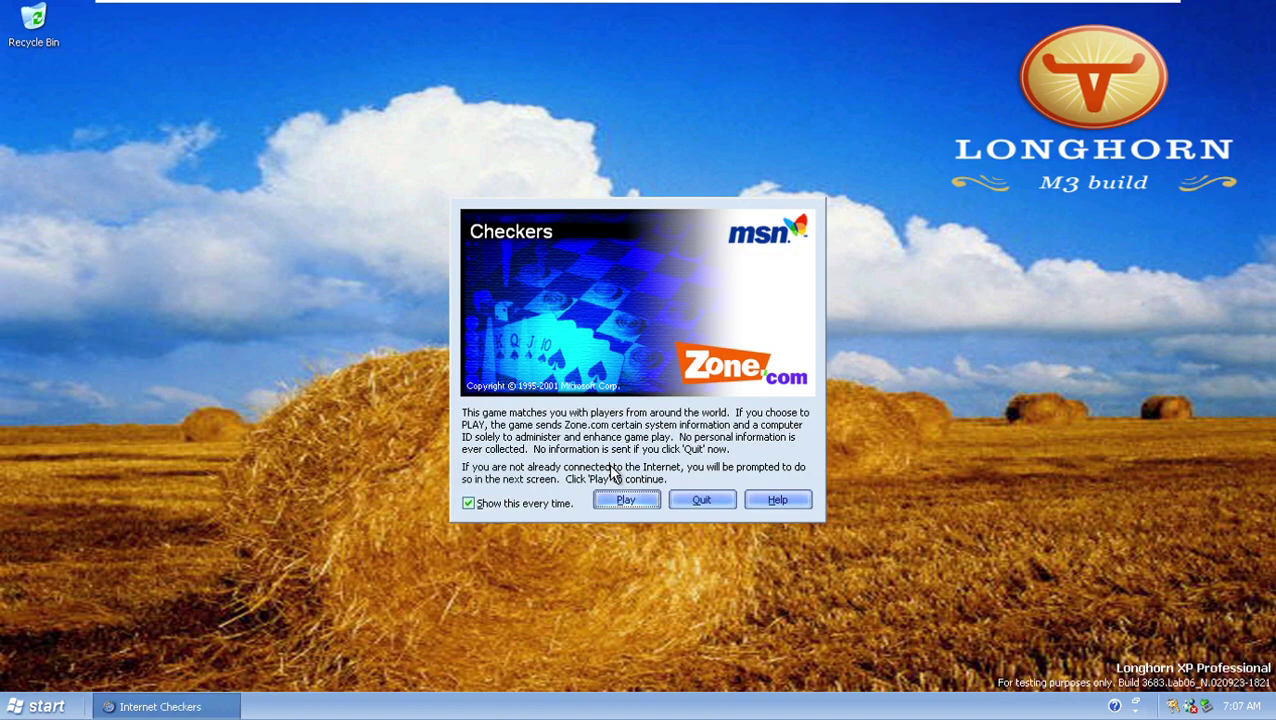
key("Escape")
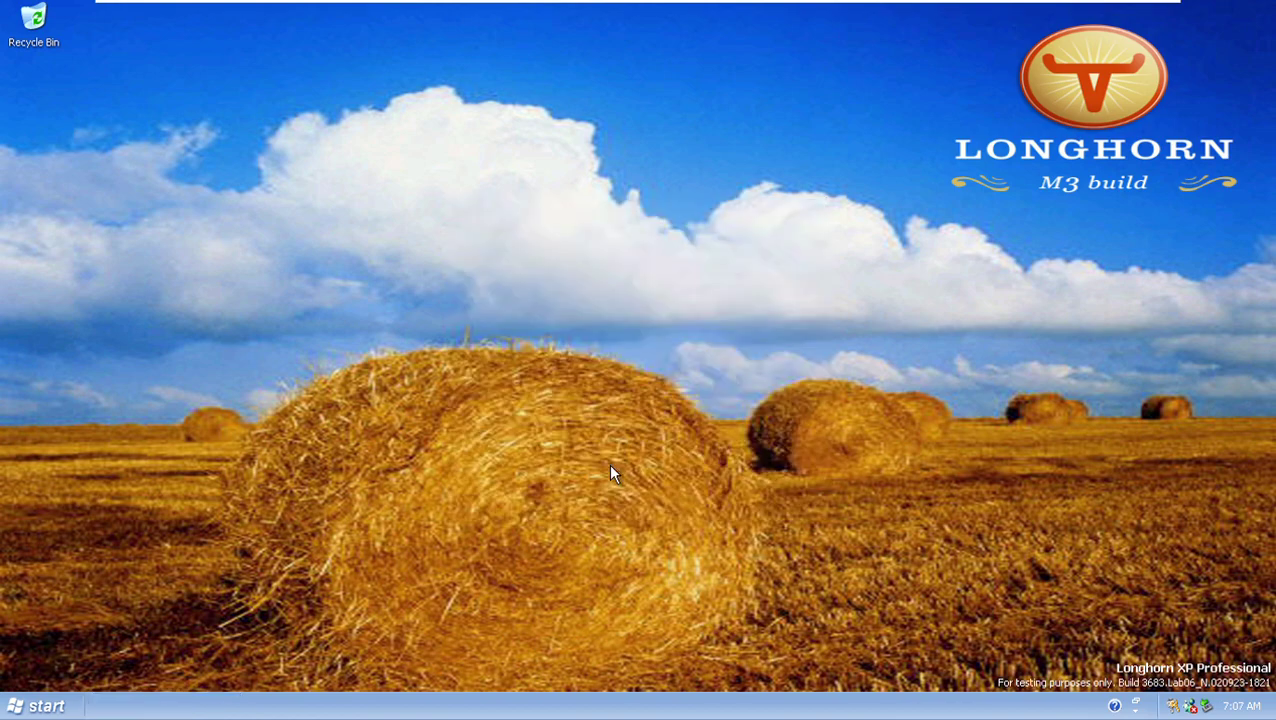
Launch Internet Hearts, start connecting to the game server, and quit it.
key("super")
key("Up")
key("Left")
key("Up")
key("Left")
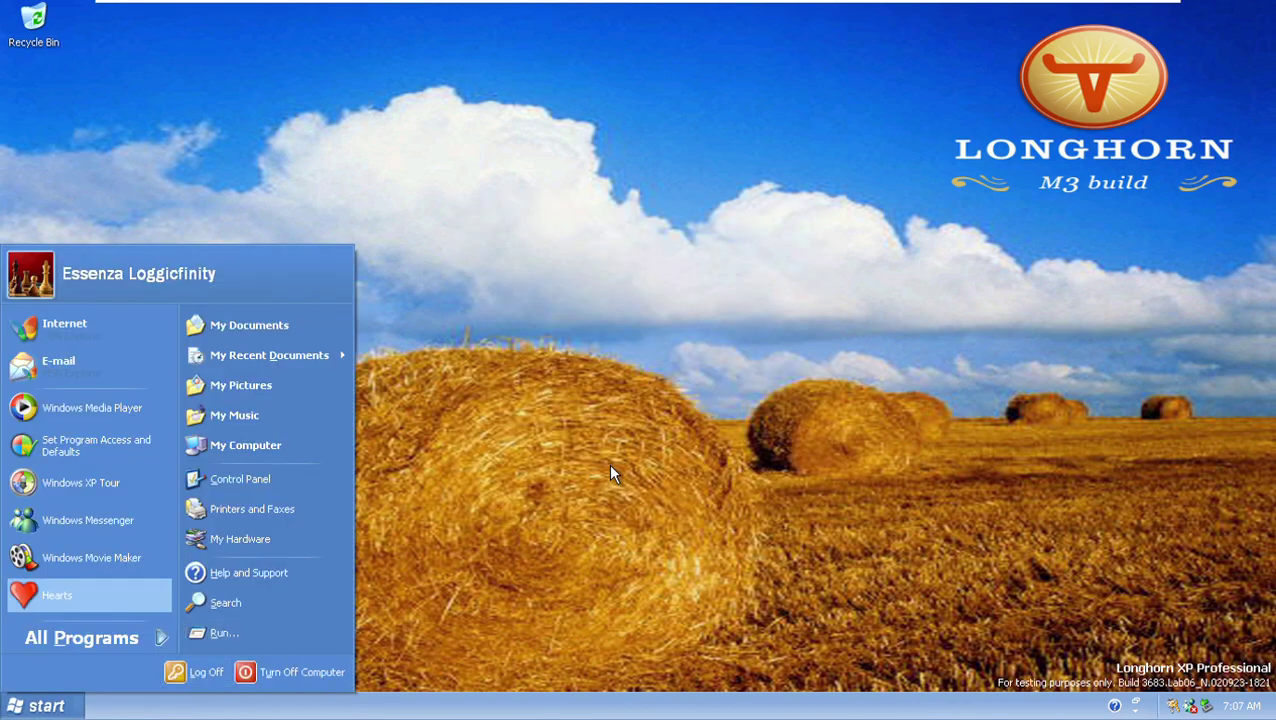
key("Down")
key("Right")
key("Down")
key("Down")
key("Down")
key("Down")
key("Down")
key("Down")
key("Down")
key("Down")
key("Up")
key("Right")
key("Down")
key("Down")
key("Down")
key("Down")
key("Return")
key("Return")
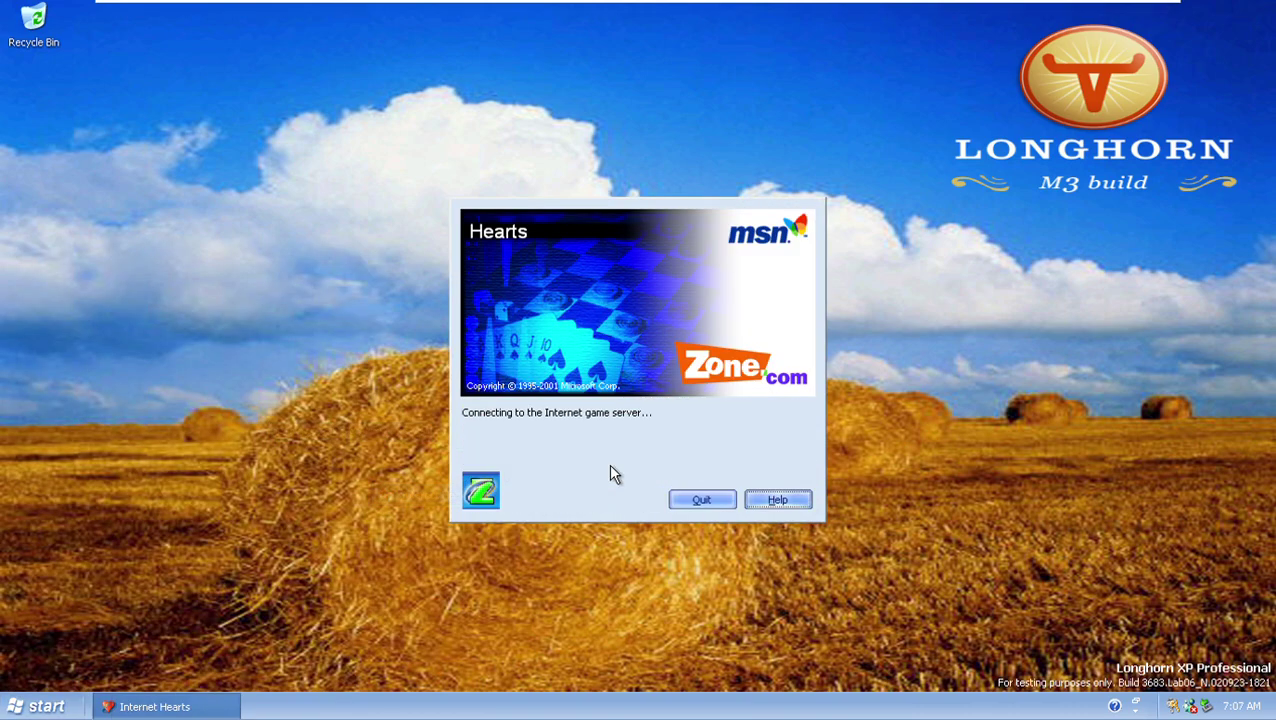
key("Escape")
Launch Internet Reversi from the bundled games.
key("super")
key("Up")
key("Left")
key("Up")
key("Left")
key("Right")
key("Down")
key("Left")
key("Down")
key("Right")
key("Down")
key("Down")
key("Down")
key("Down")
key("Down")
key("Down")
key("Down")
key("Right")
key("Down")
key("Down")
key("Down")
key("Down")
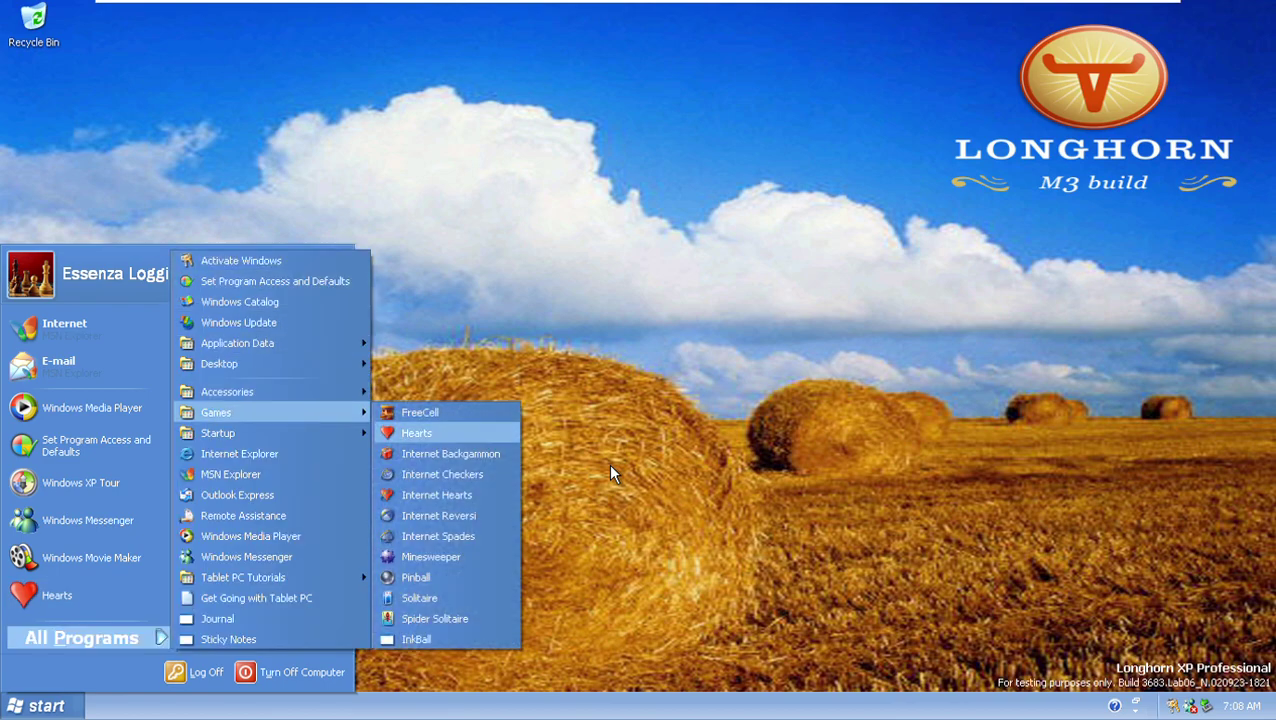
key("Down")
key("Return")
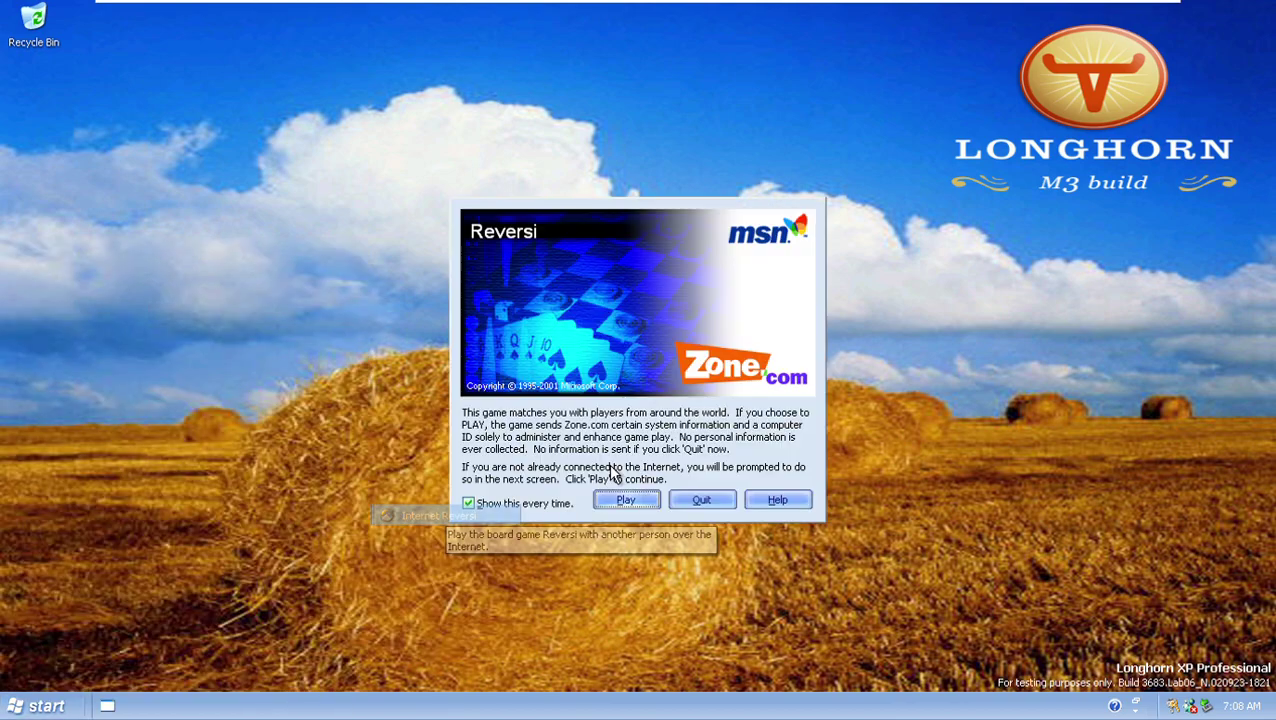
Start connecting Reversi to the game server, open its help, and close both windows.
key("Return")
key("Return")
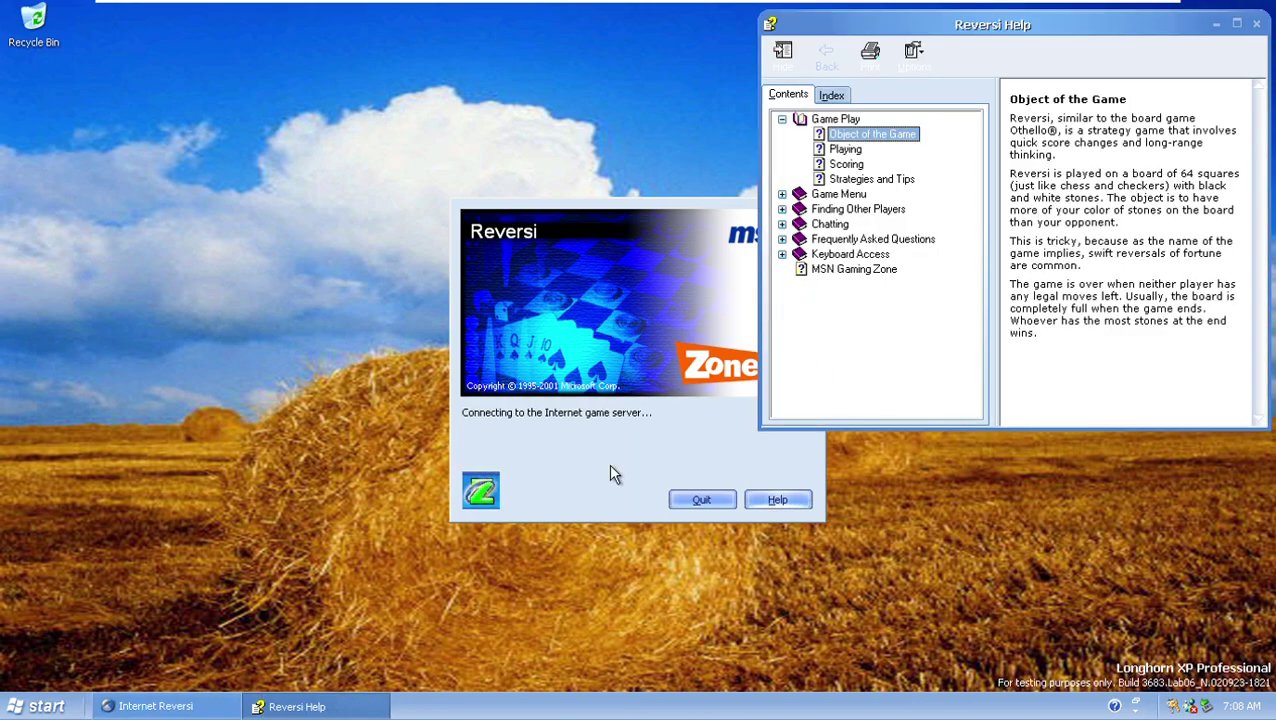
key("alt+F4")
key("alt+F4")
Launch Internet Spades, start connecting to the game server, and open and close the Spades help.
key("super")
key("Up")
key("Left")
key("Up")
key("Up")
key("Up")
key("Left")
key("Down")
key("Down")
key("Right")
key("Down")
key("Down")
key("Down")
key("Down")
key("Down")
key("Down")
key("Down")
key("Right")
key("Down")
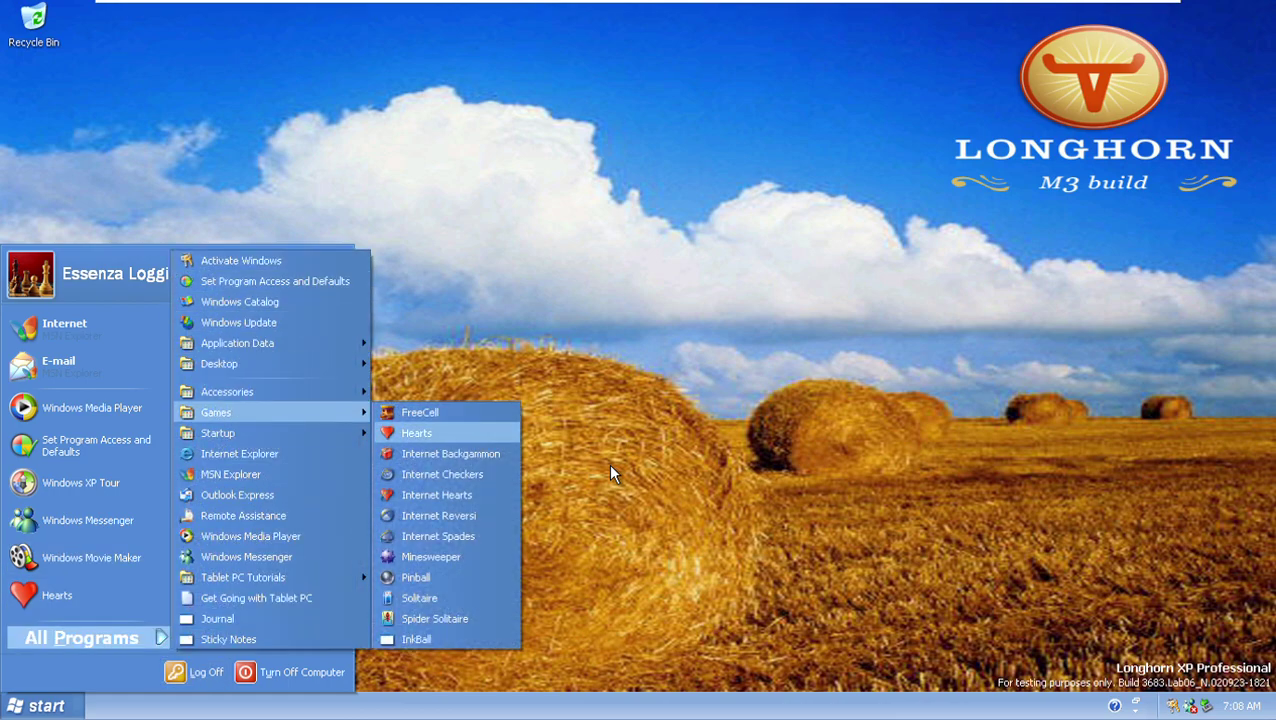
key("Down")
key("Down")
key("Down")
key("Down")
key("Down")
key("Return")
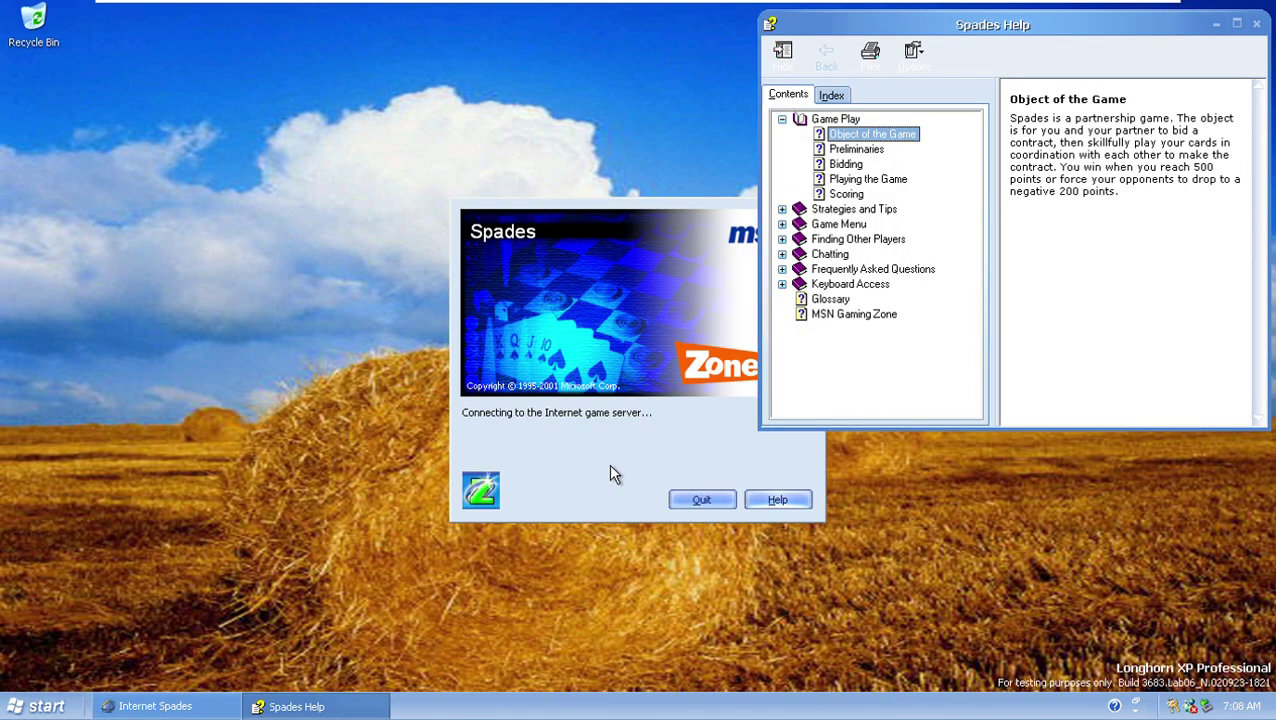
key("alt+F4")
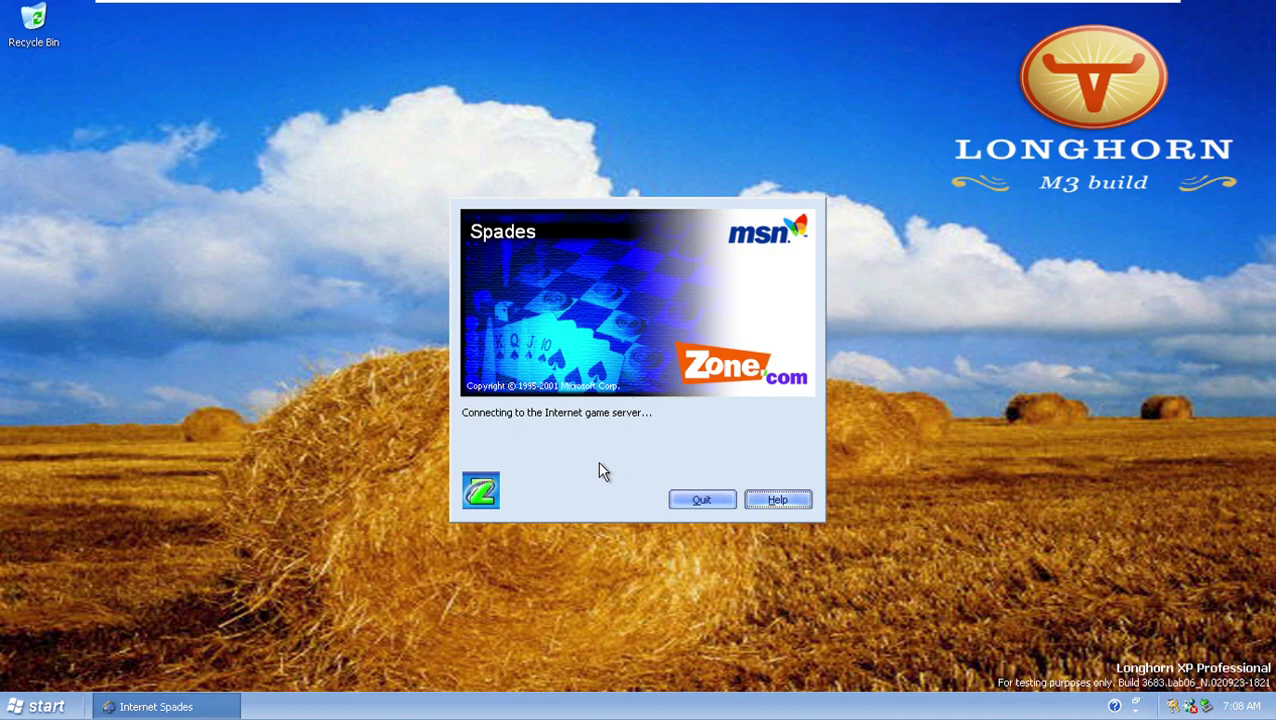
Reopen the Spades help, and close both the help and Internet Spades.
key("Return")
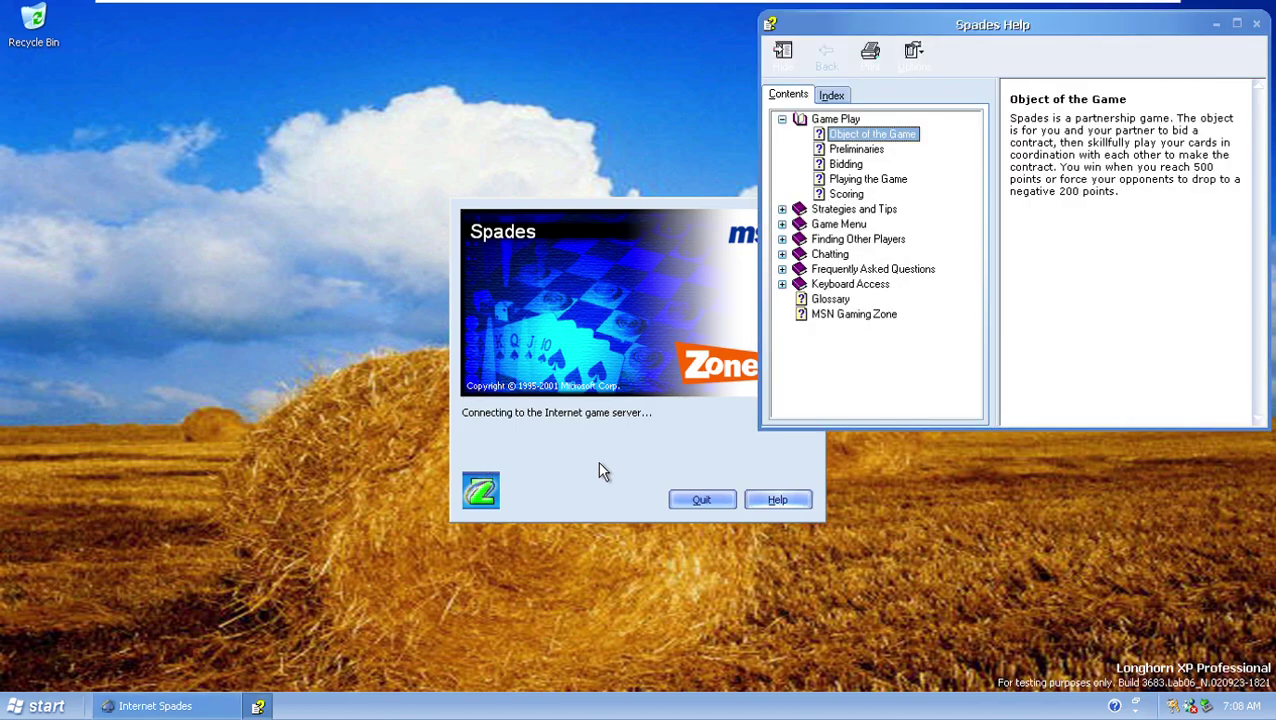
key("alt+F4")
key("alt+F4")
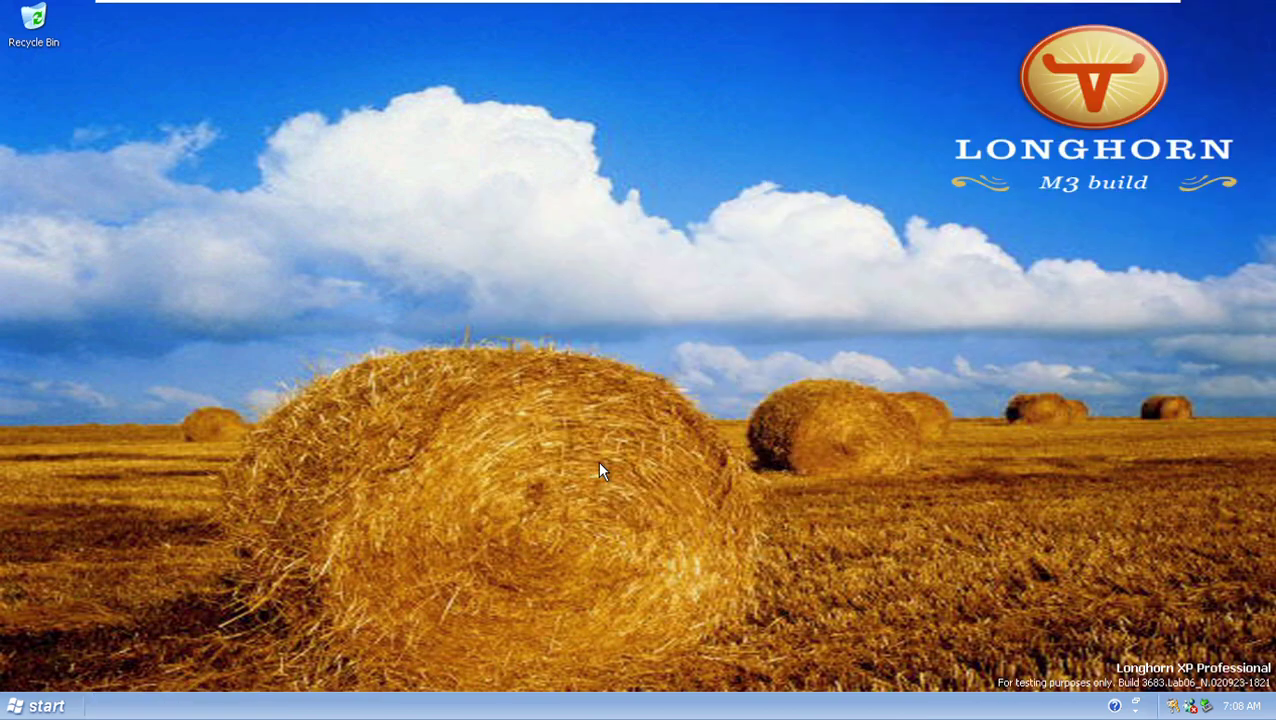
Launch Minesweeper from the bundled games.
key("super")
key("Up")
key("Up")
key("Left")
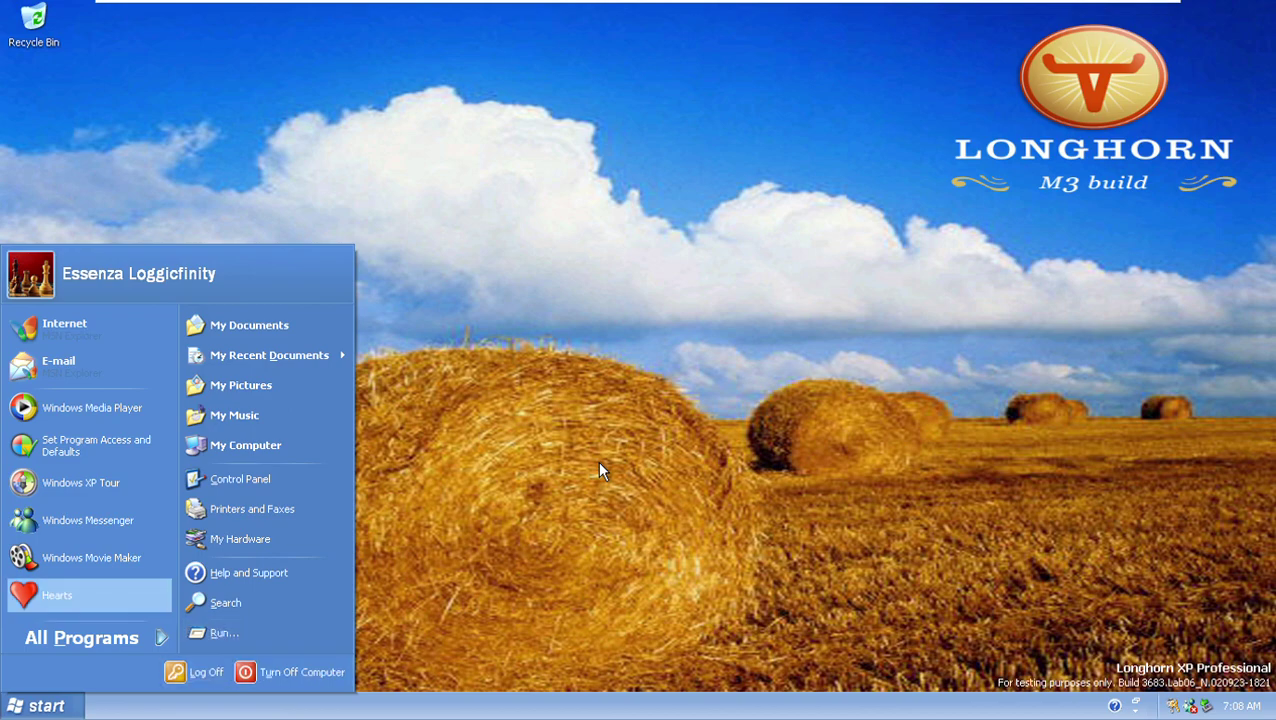
key("Down")
key("Right")
key("Down")
key("Down")
key("Down")
key("Down")
key("Down")
key("Down")
key("Down")
key("Right")
key("Down")
key("Down")
key("Down")
key("Down")
key("Down")
key("Down")
key("Down")
key("Return")
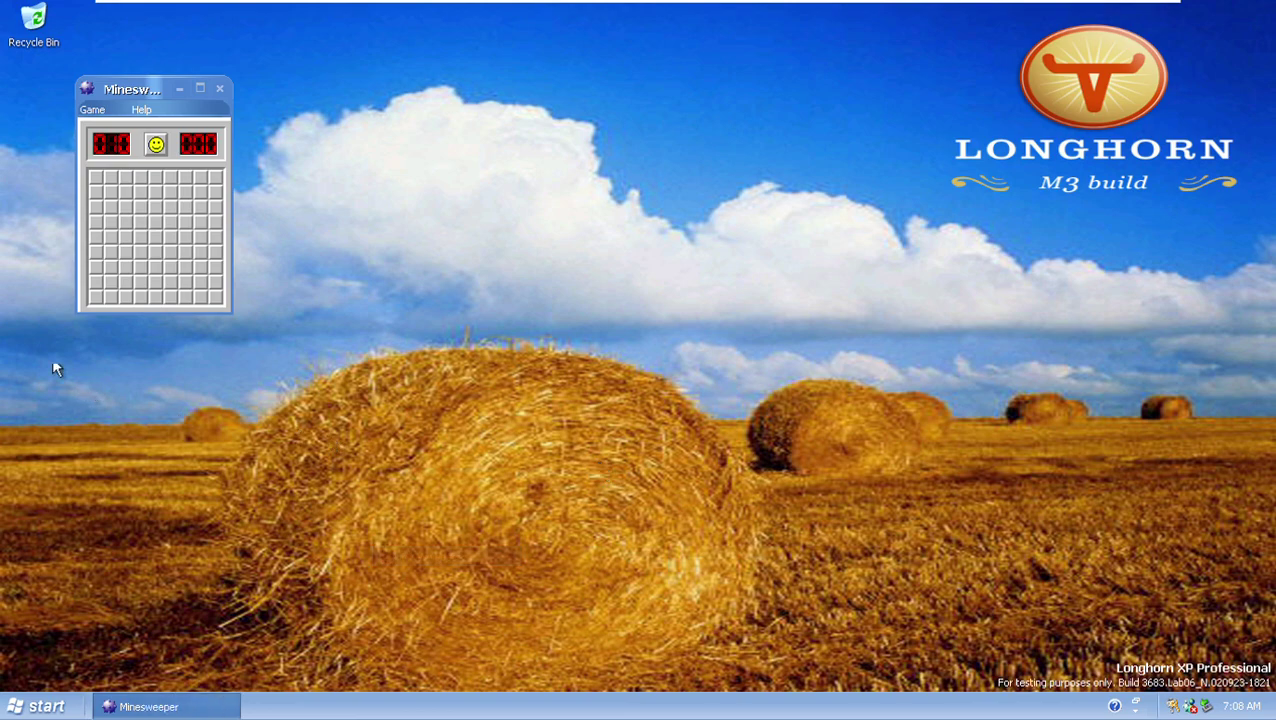
Play a beginner round of Minesweeper by uncovering squares across the board until a mine is hit.
left_click(155, 221)
left_click(188, 240)
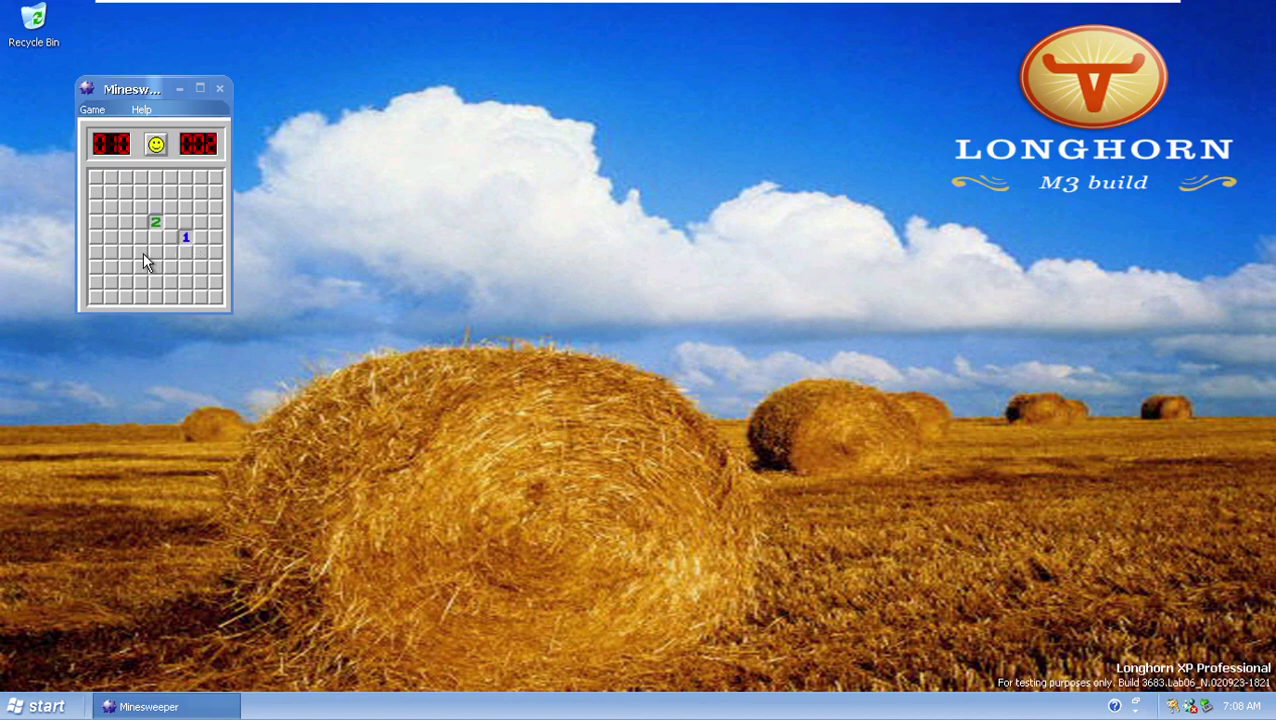
left_click(125, 221)
left_click(111, 191)
left_click(170, 192)
left_click(205, 210)
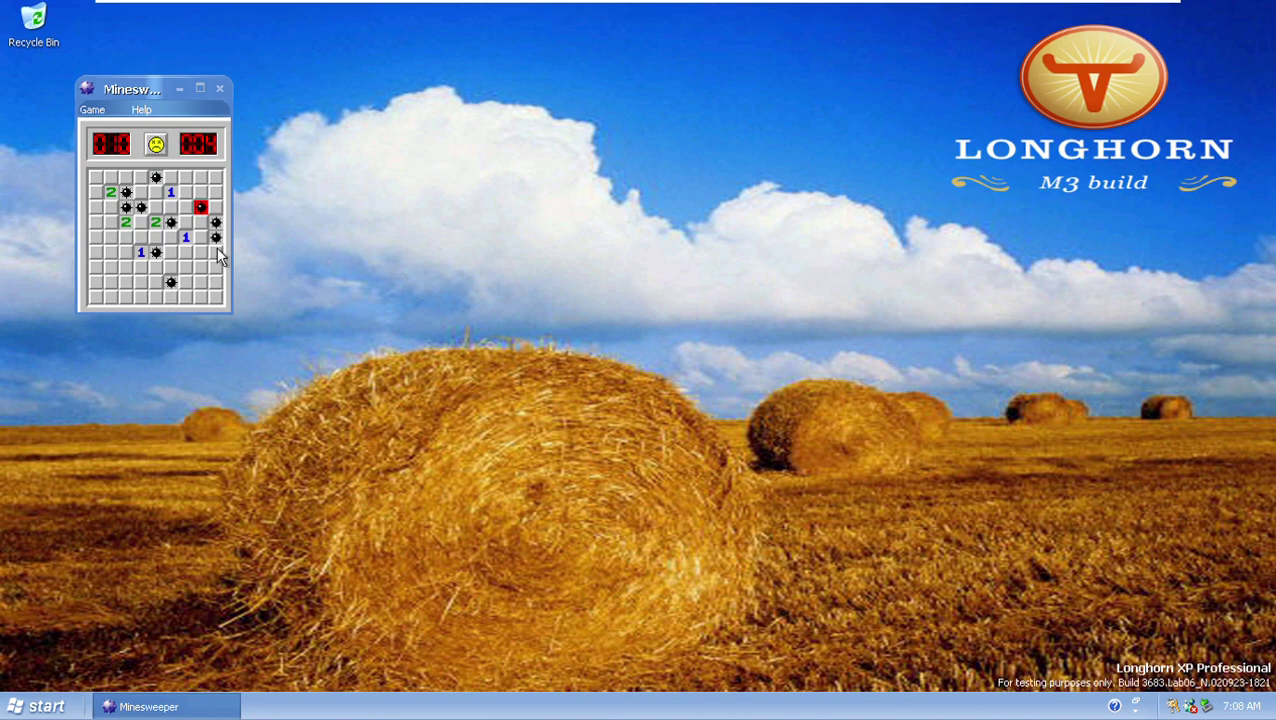
Start a new beginner game and uncover squares in several areas of the board.
left_click(92, 110)
left_click(125, 253)
left_click(90, 110)
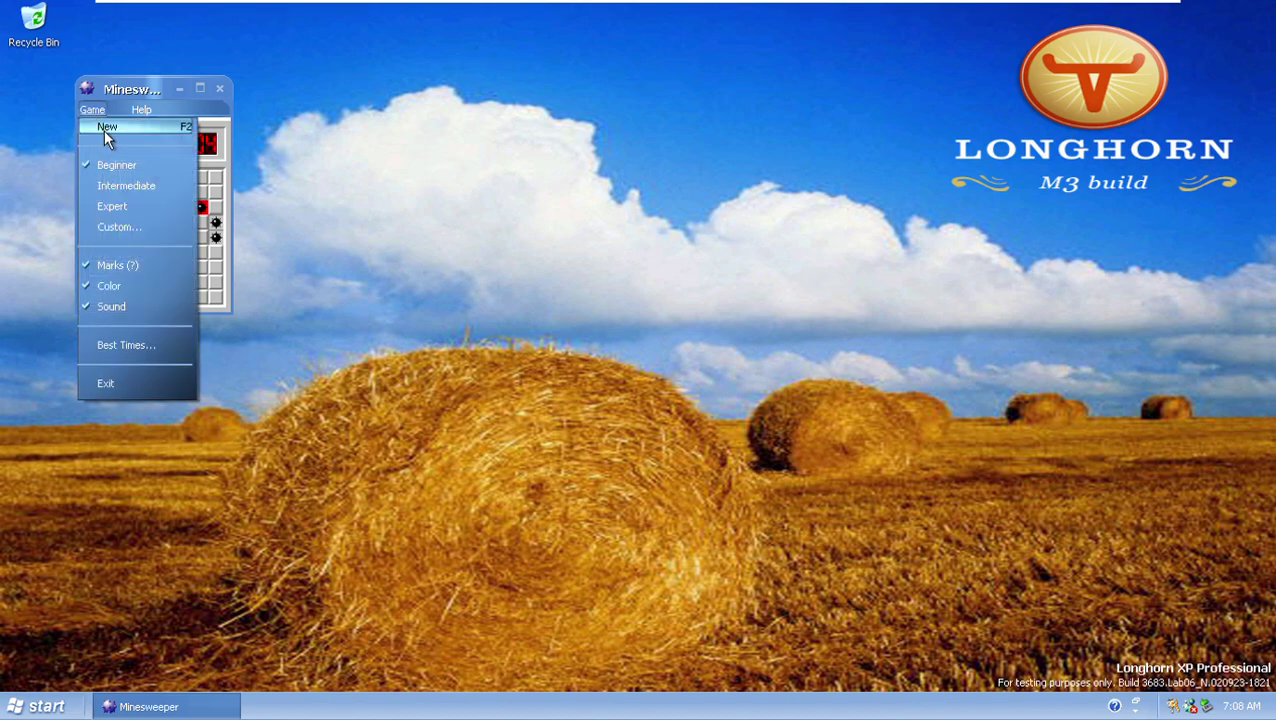
left_click(107, 127)
left_click(140, 232)
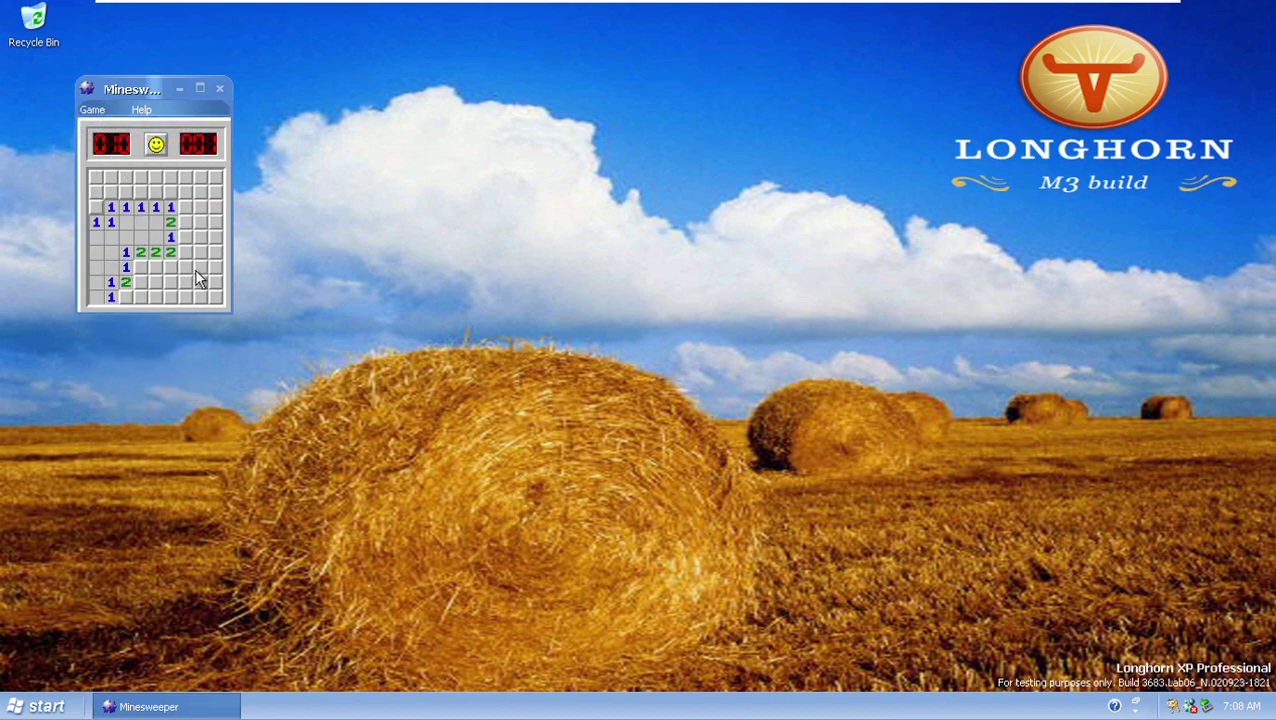
left_click(207, 213)
left_click(200, 230)
left_click(171, 185)
left_click(98, 185)
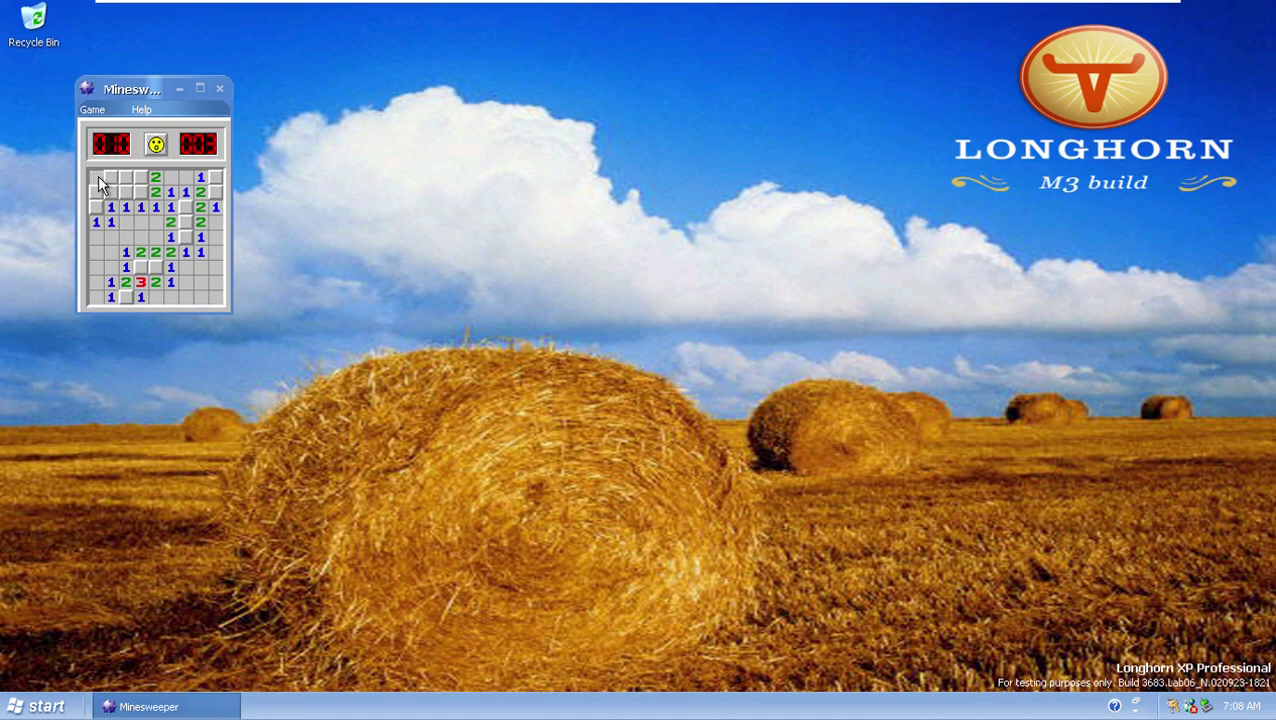
Switch Minesweeper to a custom field and uncover squares on the new board.
left_click(90, 110)
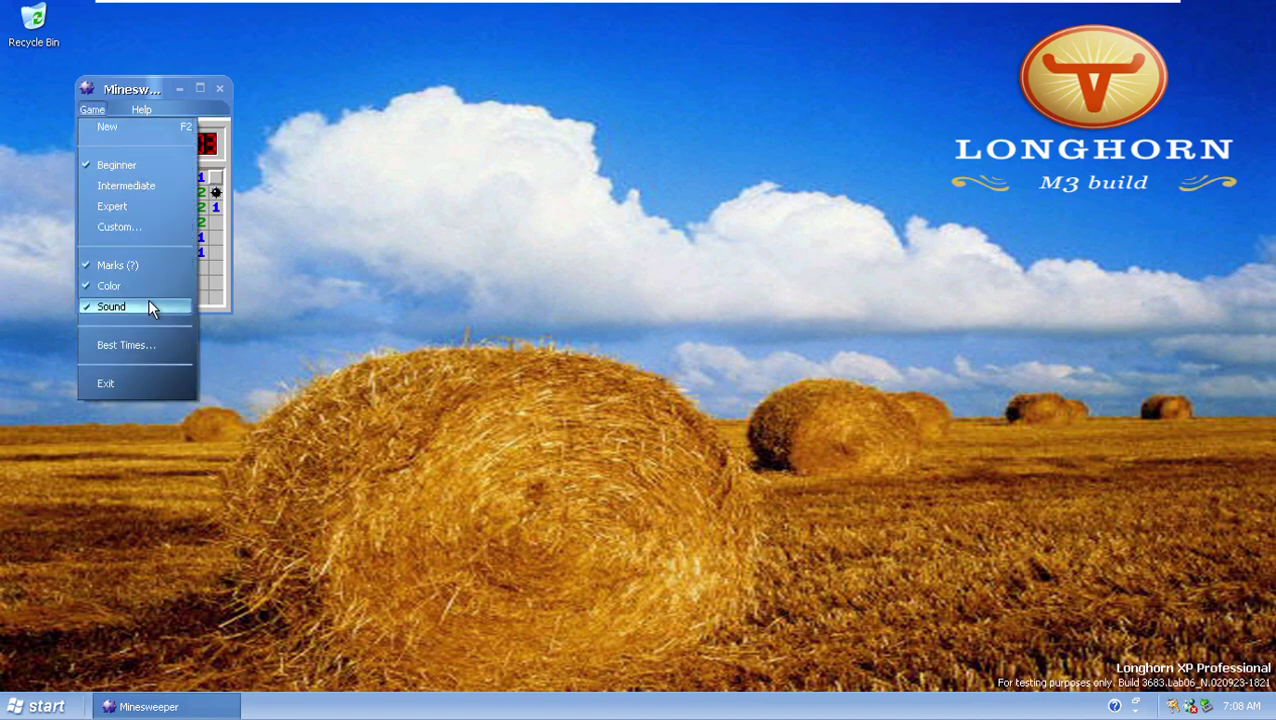
left_click(147, 226)
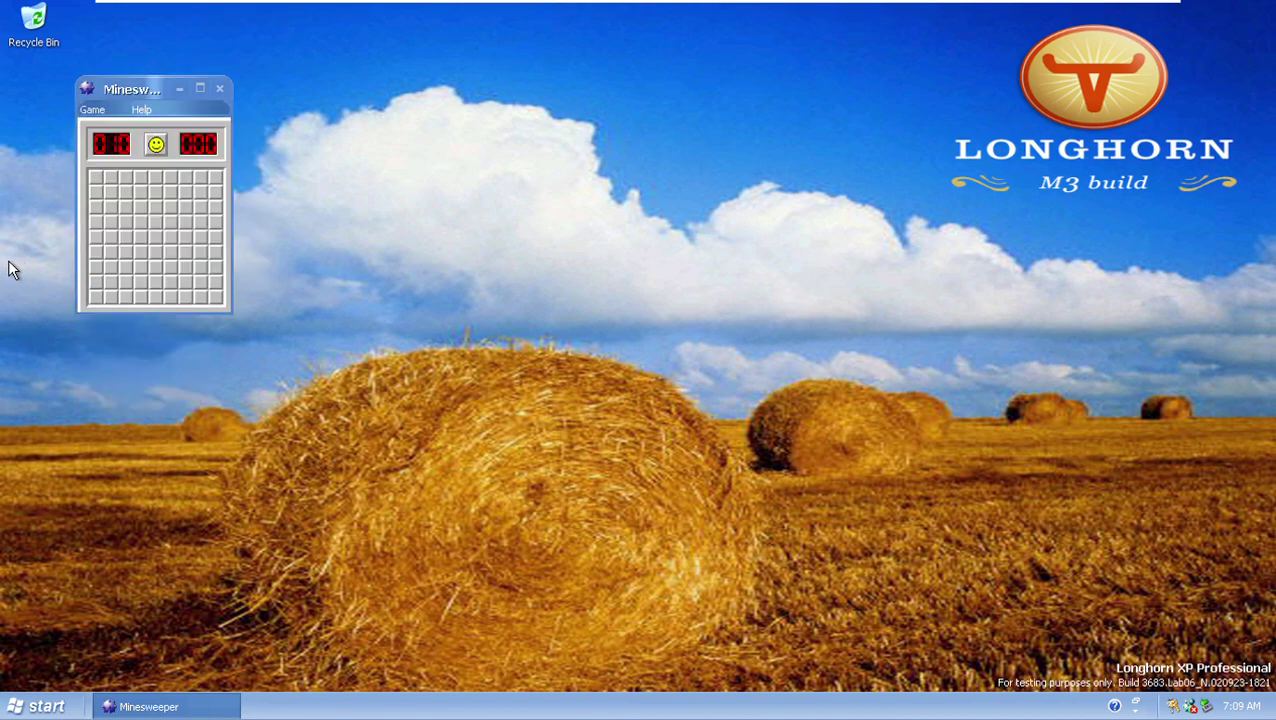
left_click(147, 258)
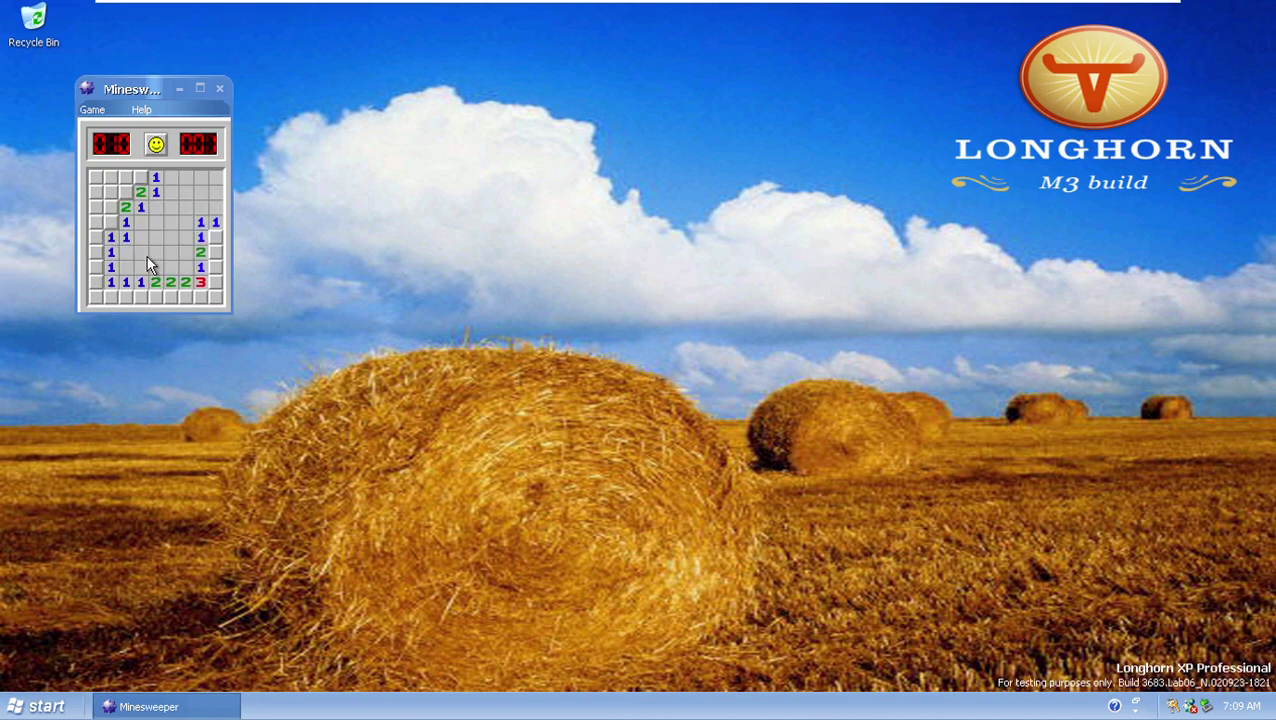
left_click(95, 207)
left_click(132, 190)
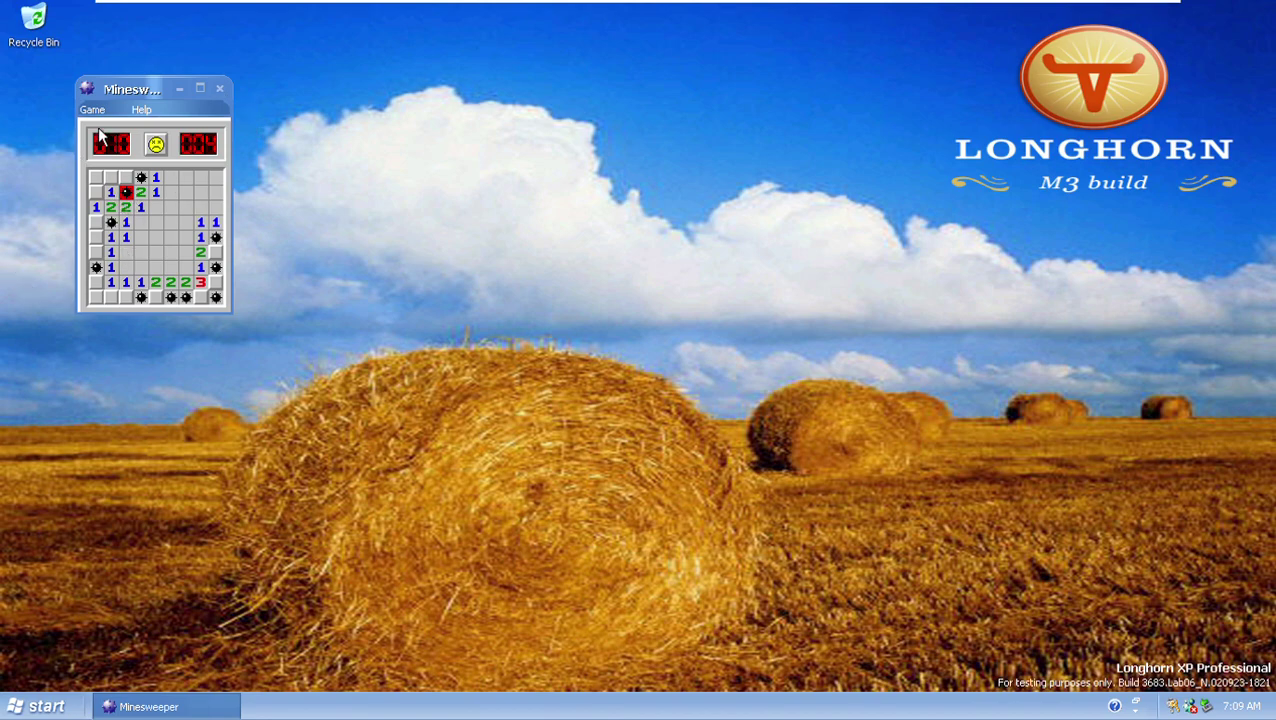
Enter 1 as the custom field's mine count and try squares near the middle of the new board.
left_click(92, 110)
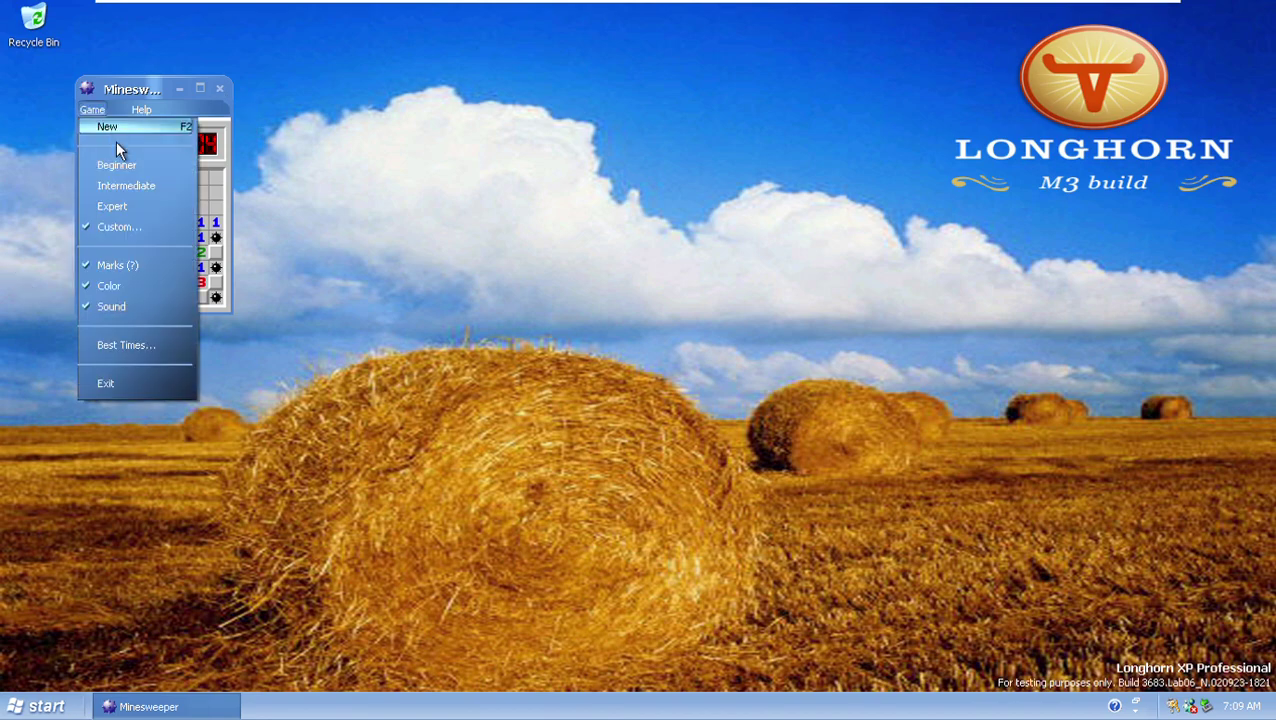
left_click(137, 235)
left_click(164, 226)
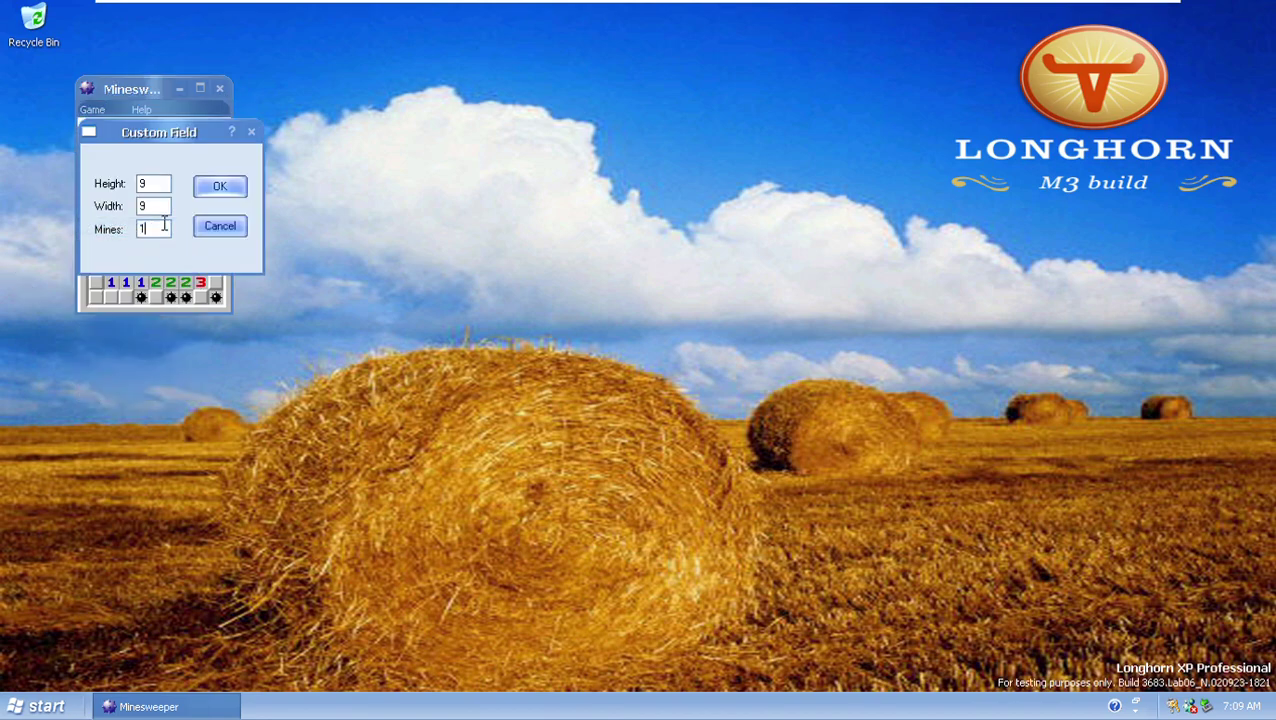
key("Return")
left_click(141, 222)
left_click(156, 222)
Enter 2 as the custom field's mine count and play the new round until a mine is hit.
left_click(100, 115)
left_click(137, 228)
left_click(165, 224)
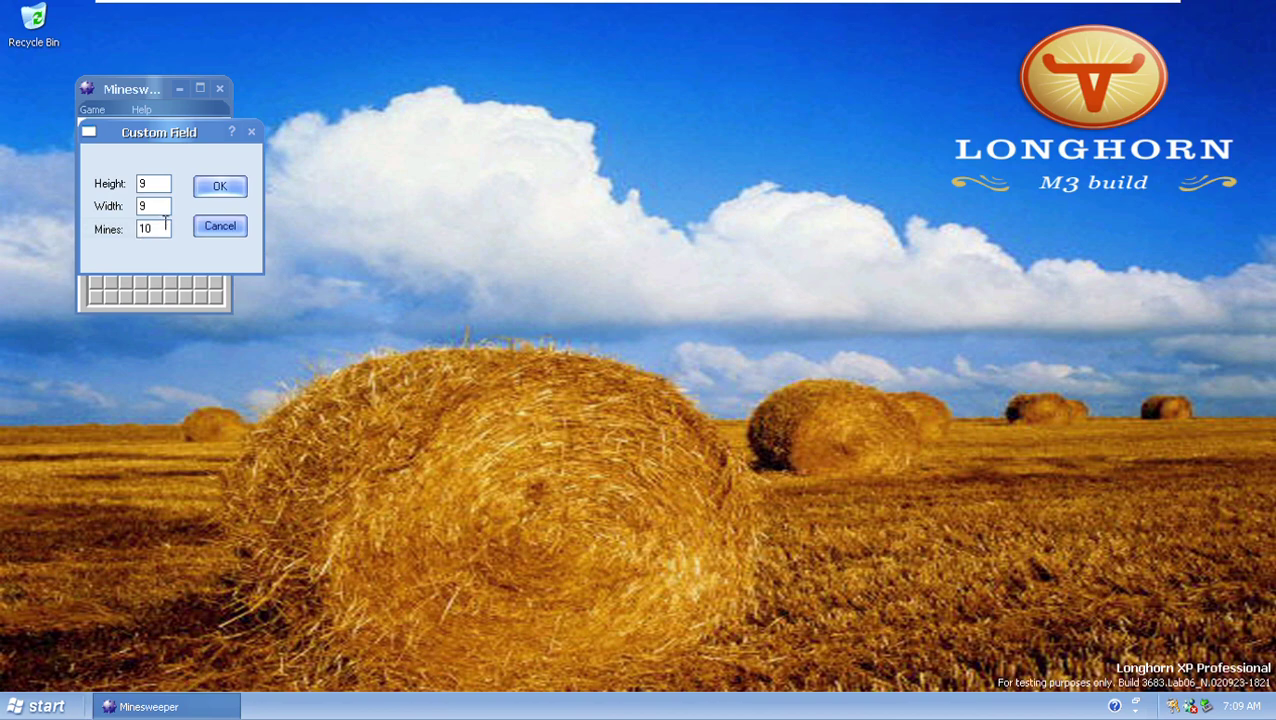
left_click_drag(165, 224, 76, 230)
type("2")
key("Return")
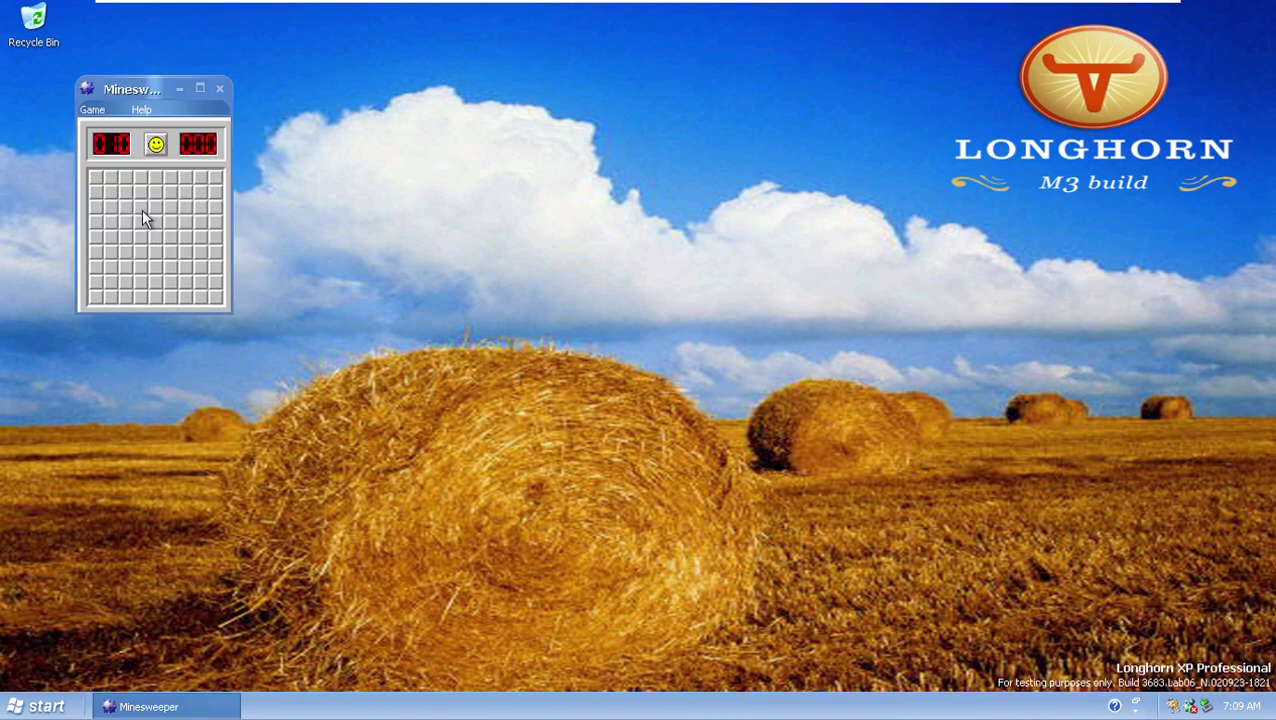
left_click(100, 191)
left_click(155, 196)
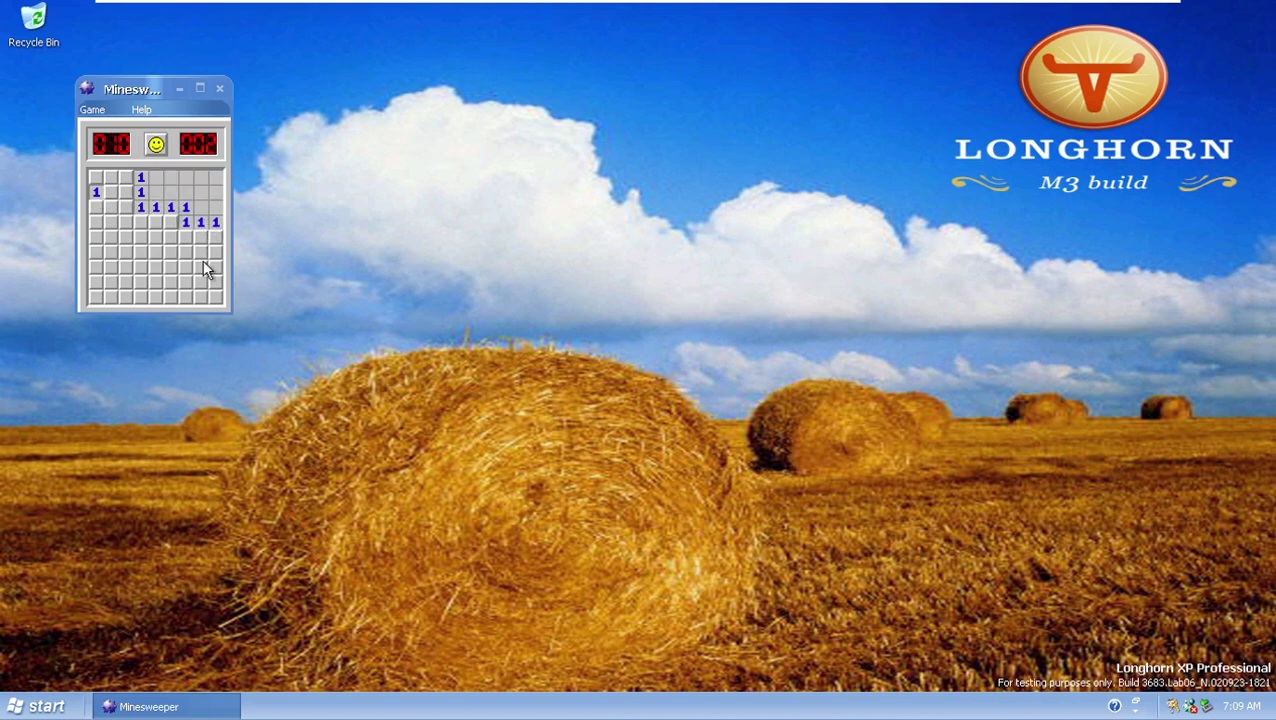
left_click(146, 266)
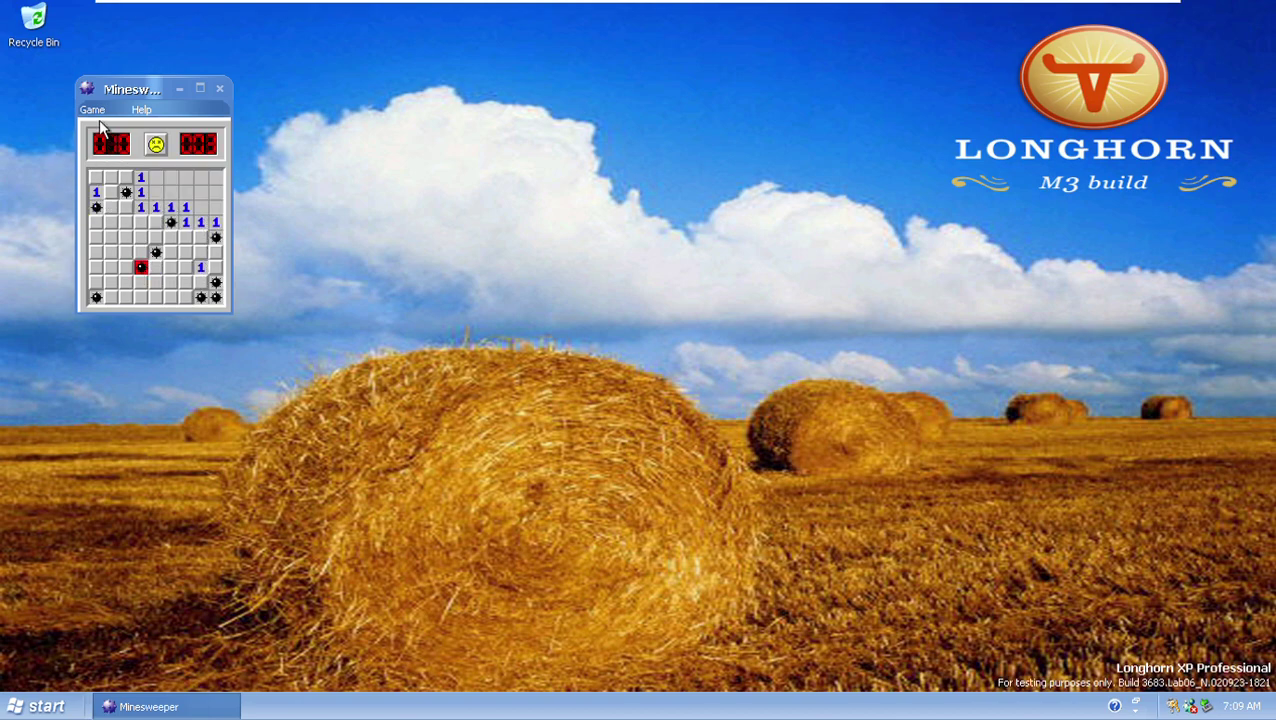
Set the custom field to height 10, width 10 and 10 mines.
left_click(92, 110)
left_click(157, 226)
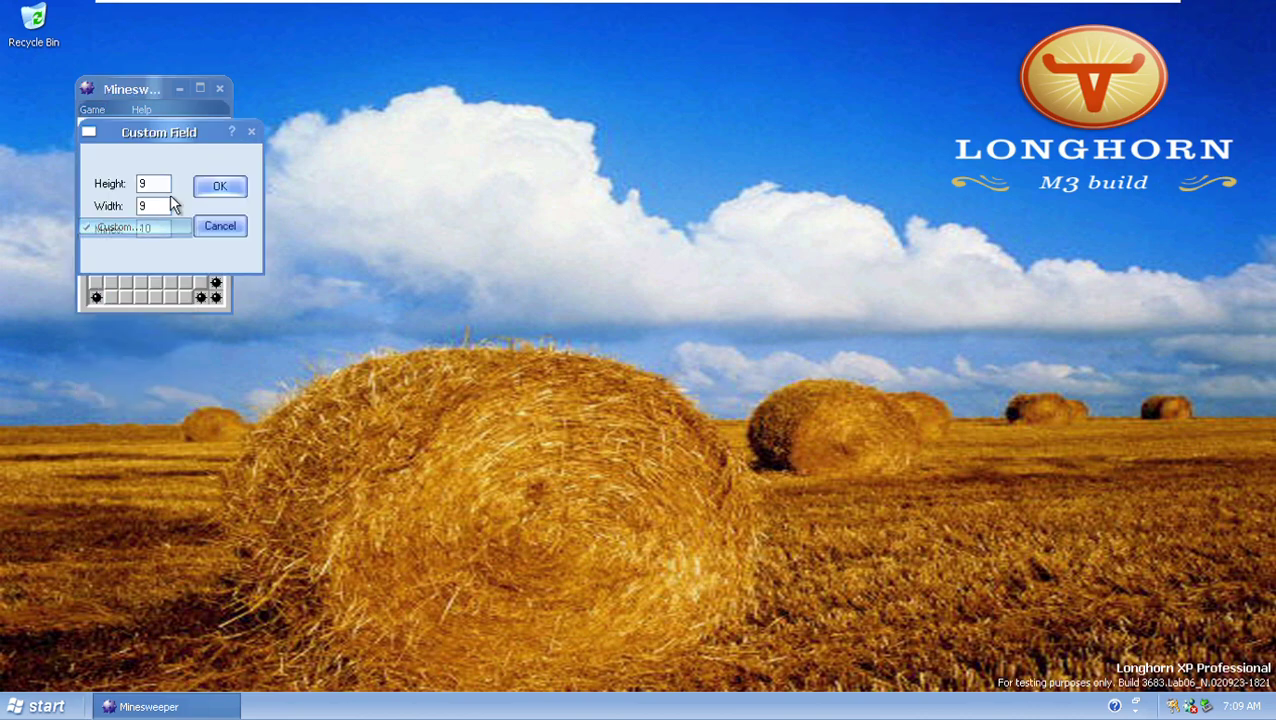
double_click(155, 185)
type("10")
key("Tab")
type("10")
key("Tab")
type("10")
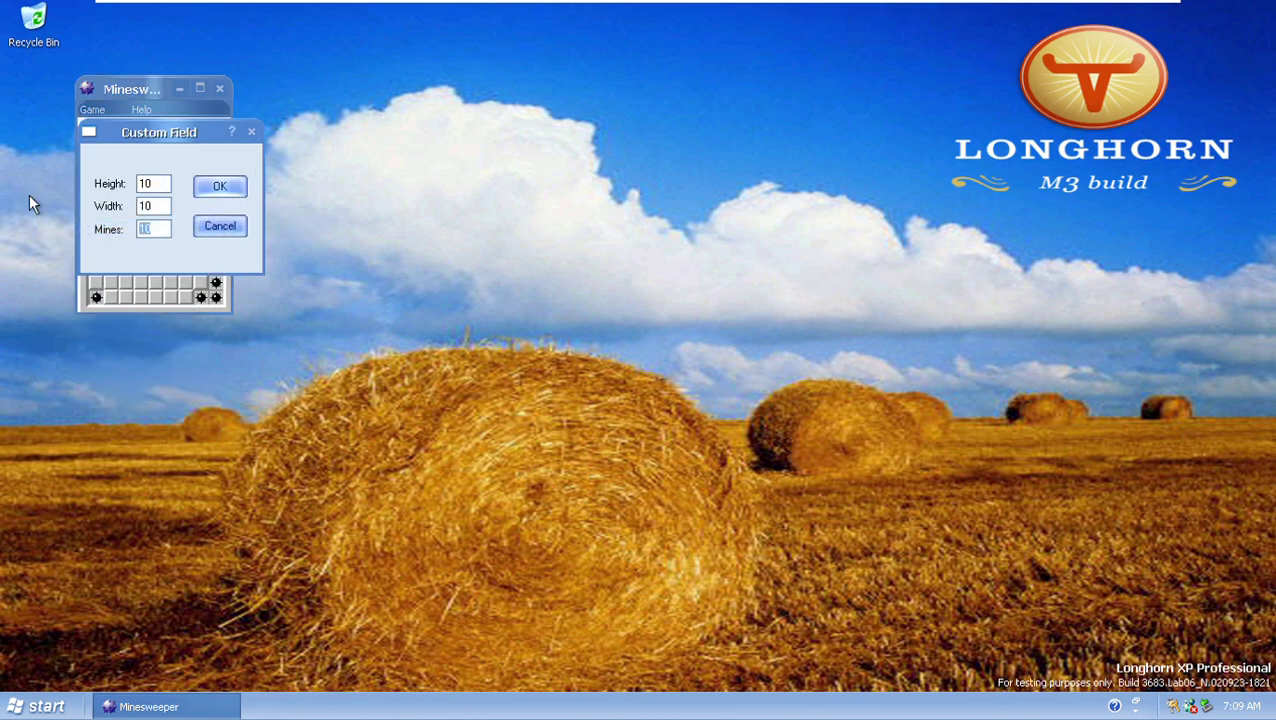
key("Return")
Uncover squares across the 10 by 10 board, and start a new game.
left_click(110, 240)
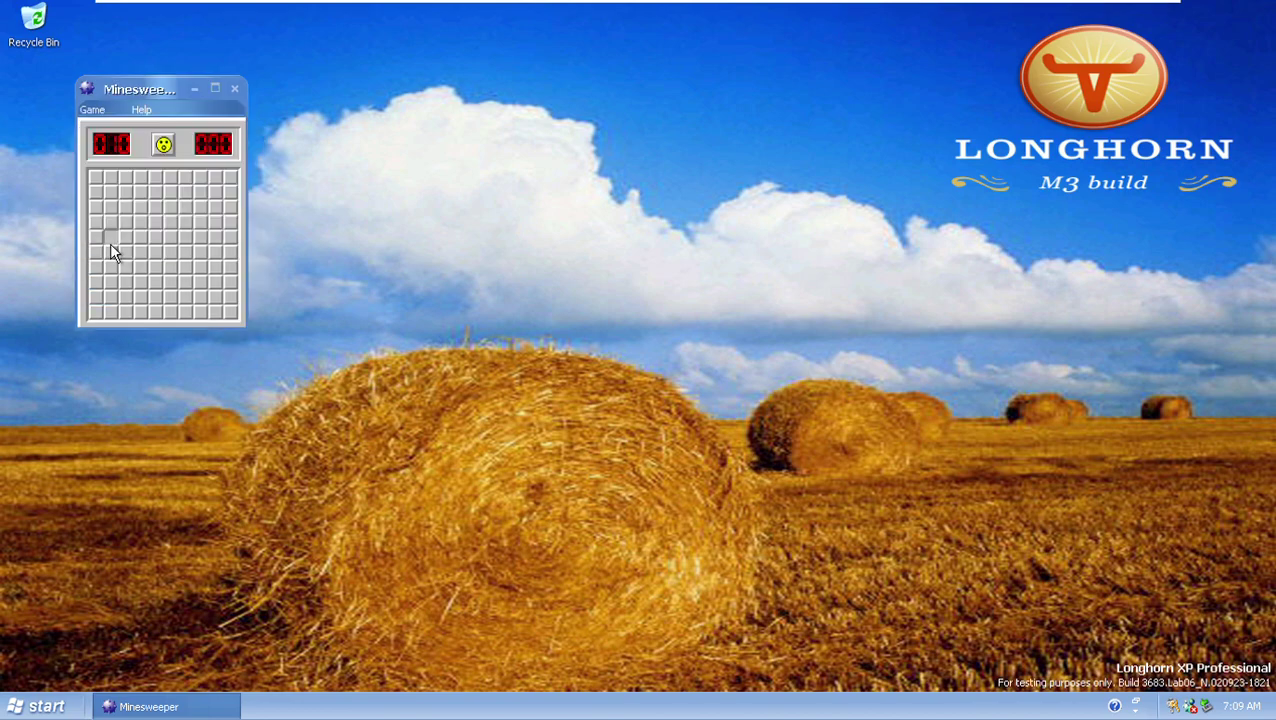
left_click(155, 251)
left_click(185, 253)
left_click(143, 200)
left_click(92, 110)
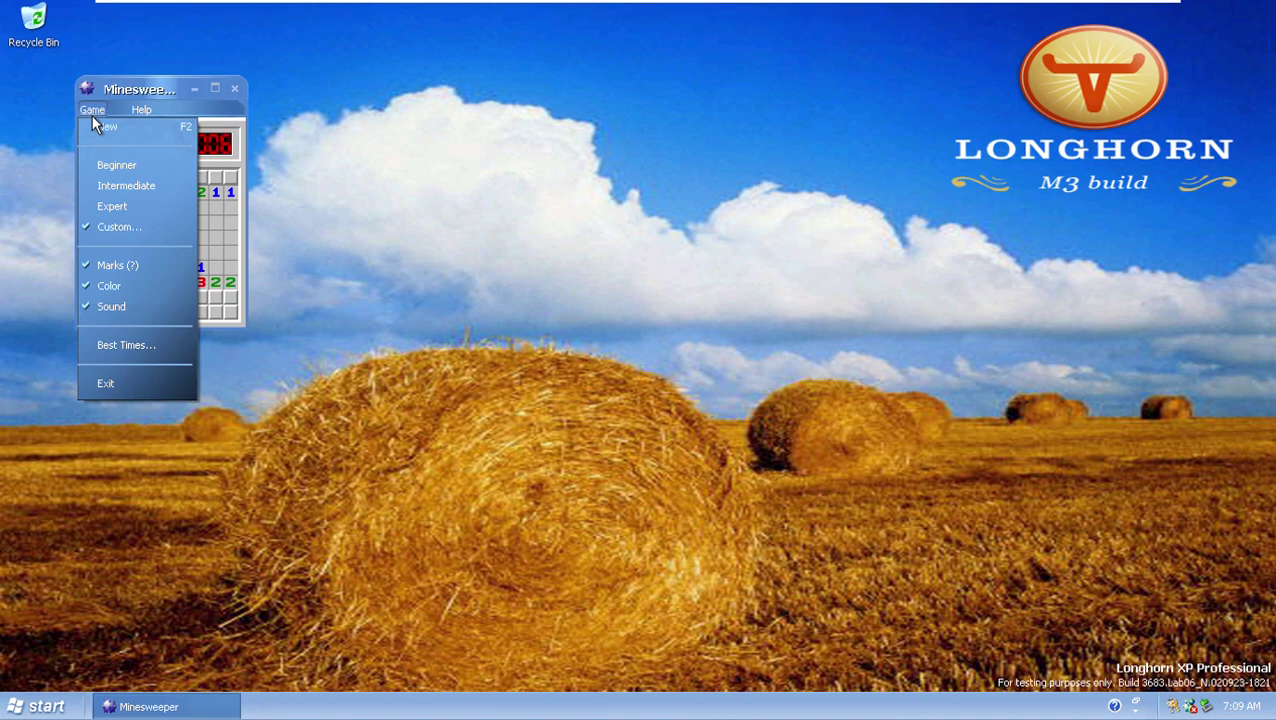
left_click(231, 192)
left_click(200, 179)
left_click(215, 297)
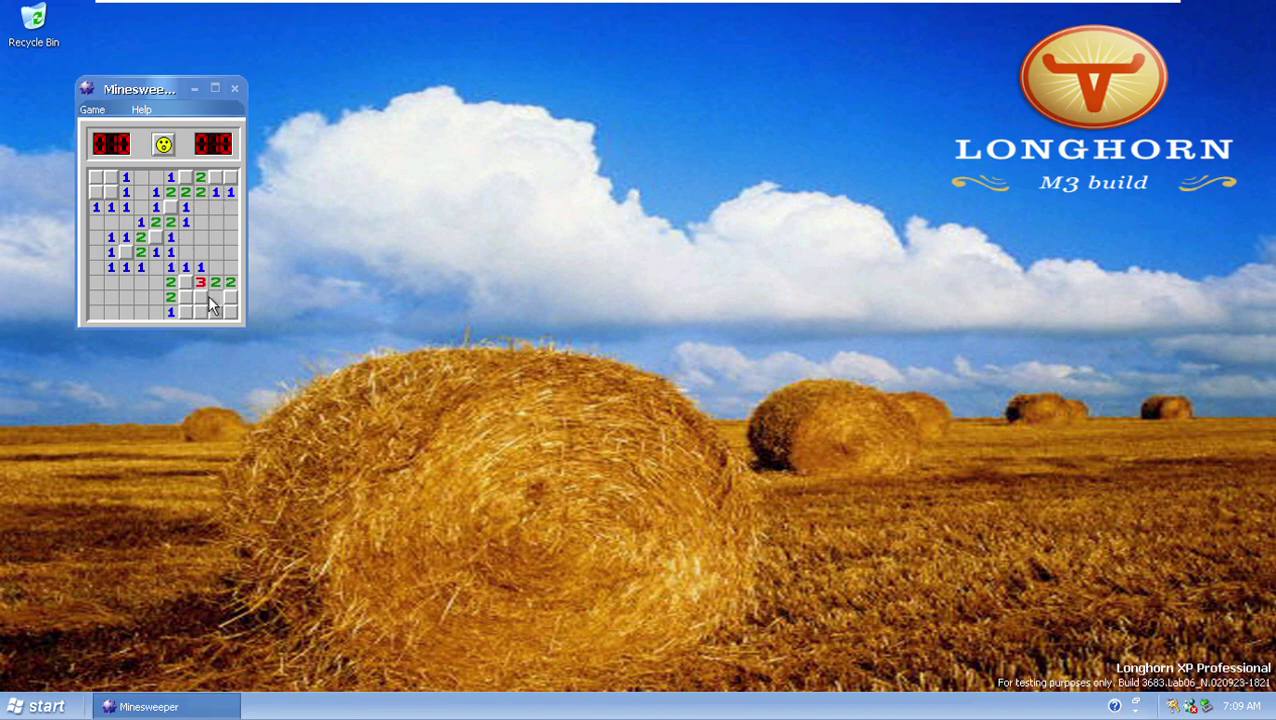
key("F2")
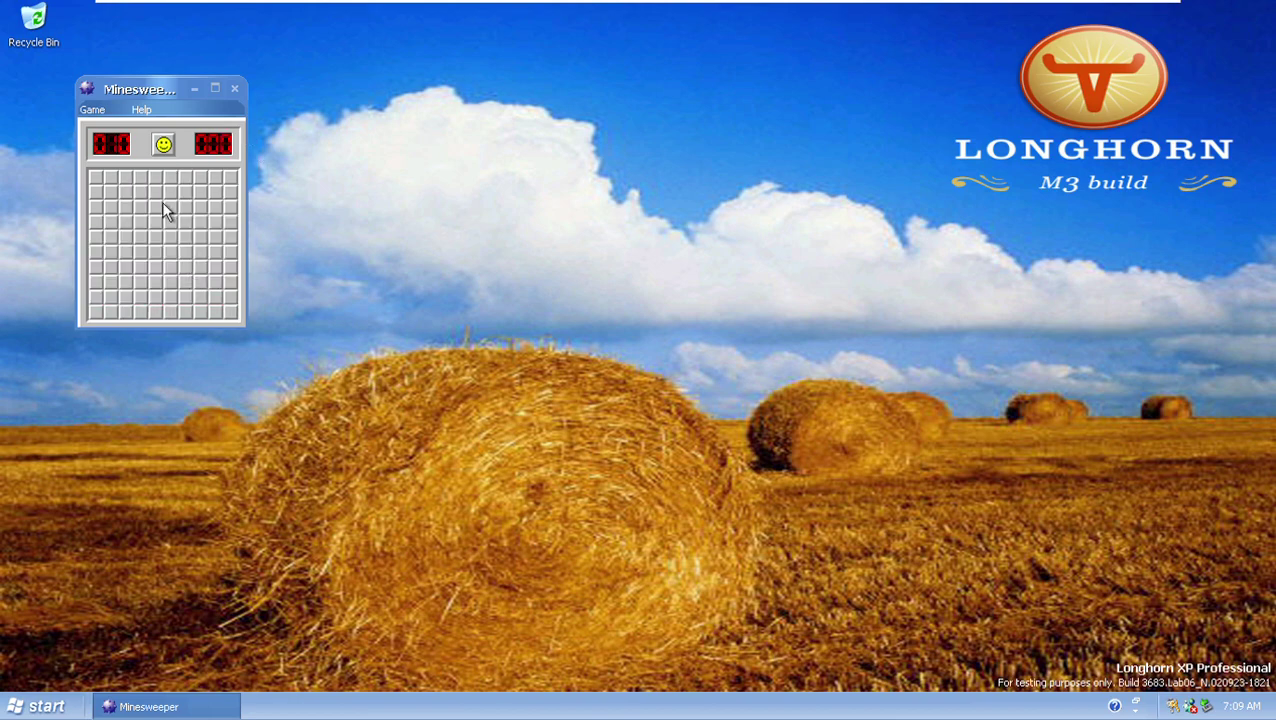
Enter 1 as the mine count for the 10 by 10 custom field and try squares near its middle.
left_click(93, 111)
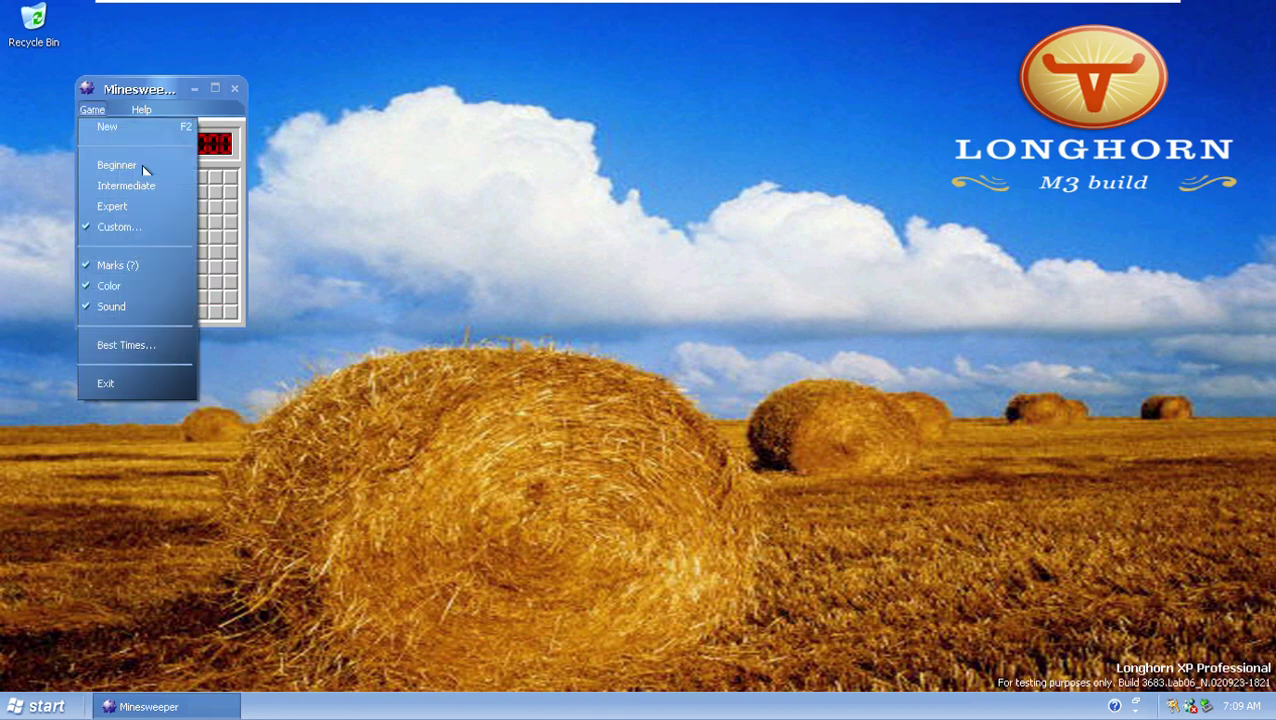
left_click(176, 222)
double_click(163, 229)
type("1")
key("Return")
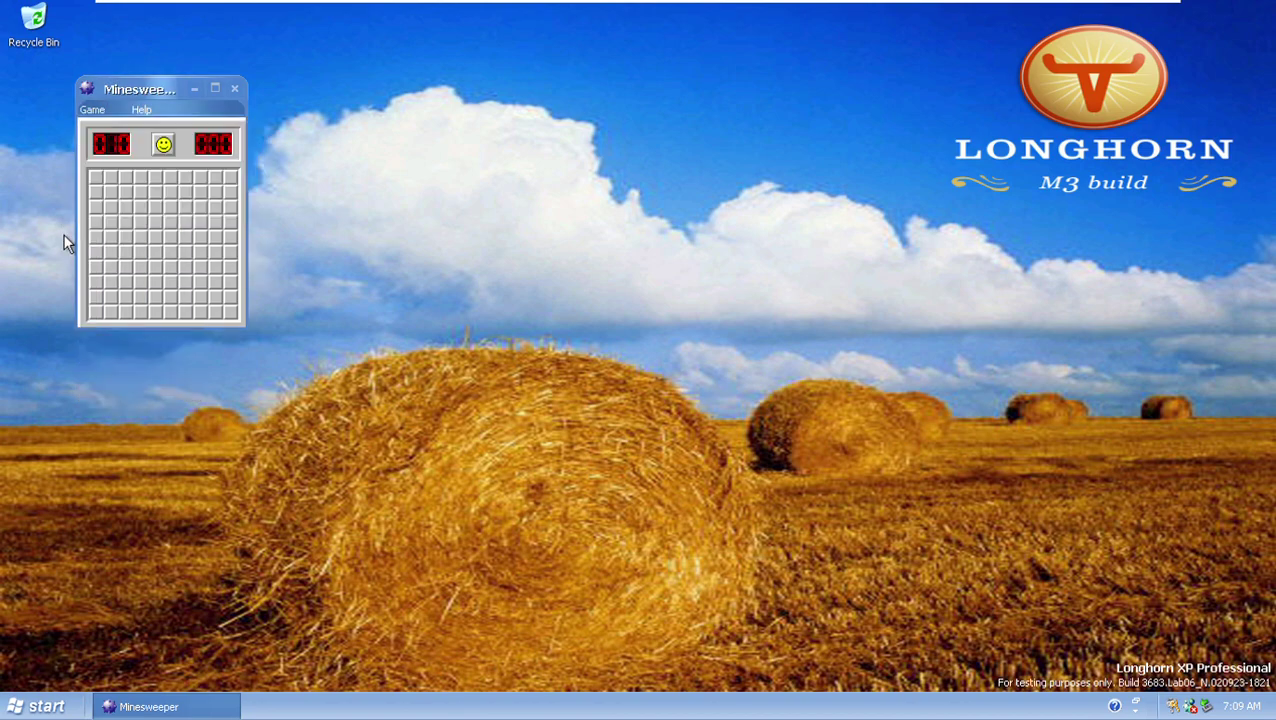
left_click(153, 256)
left_click(141, 224)
Check the custom field settings, accept them, and close Minesweeper.
left_click(92, 112)
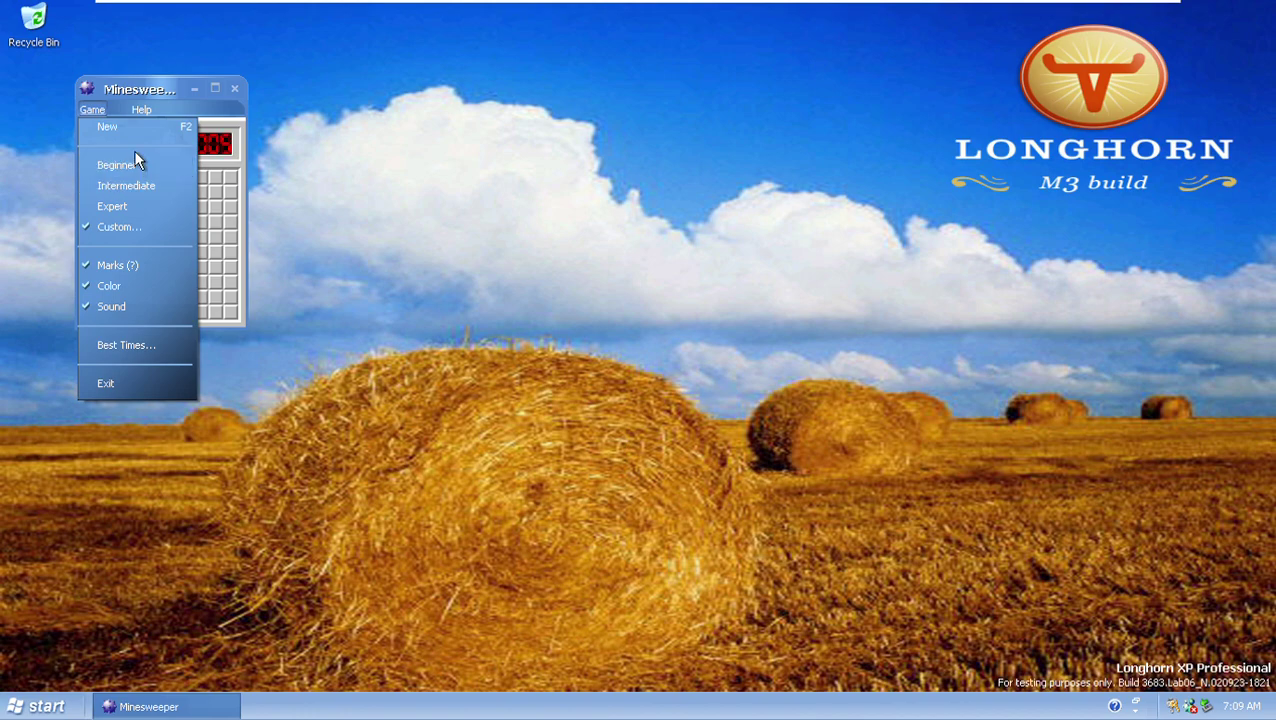
left_click(140, 226)
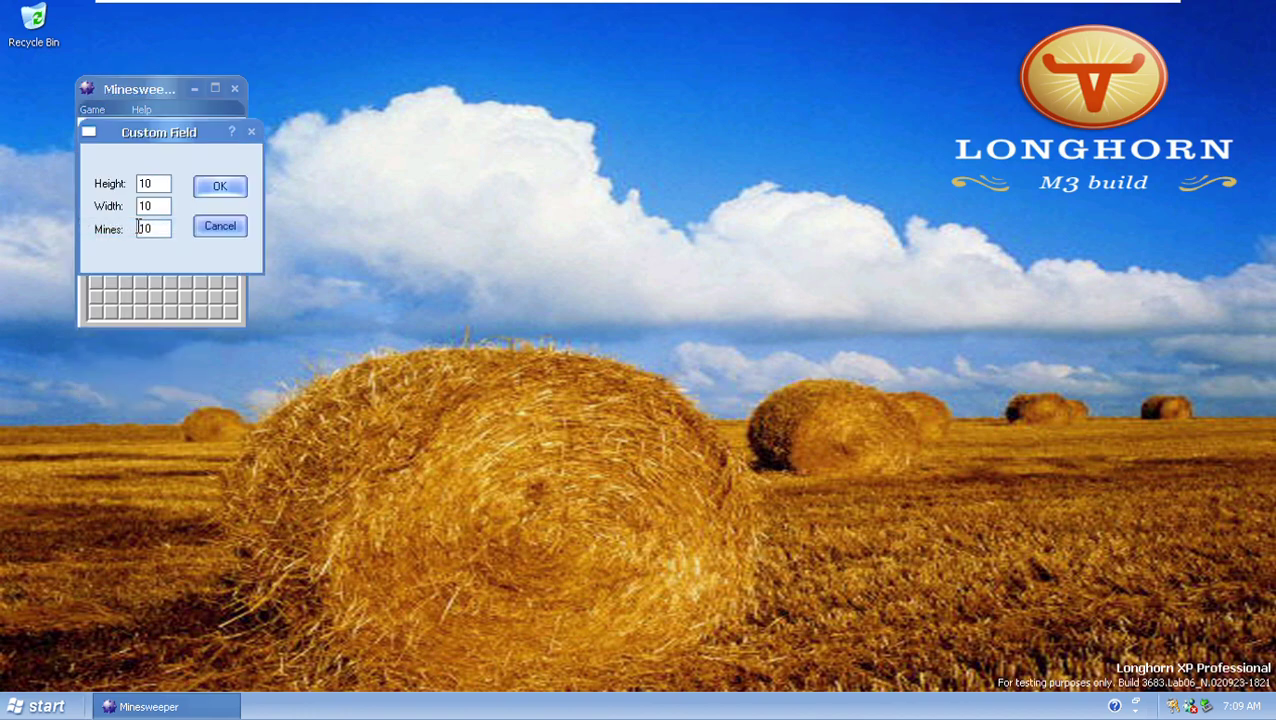
key("Return")
key("alt+F4")
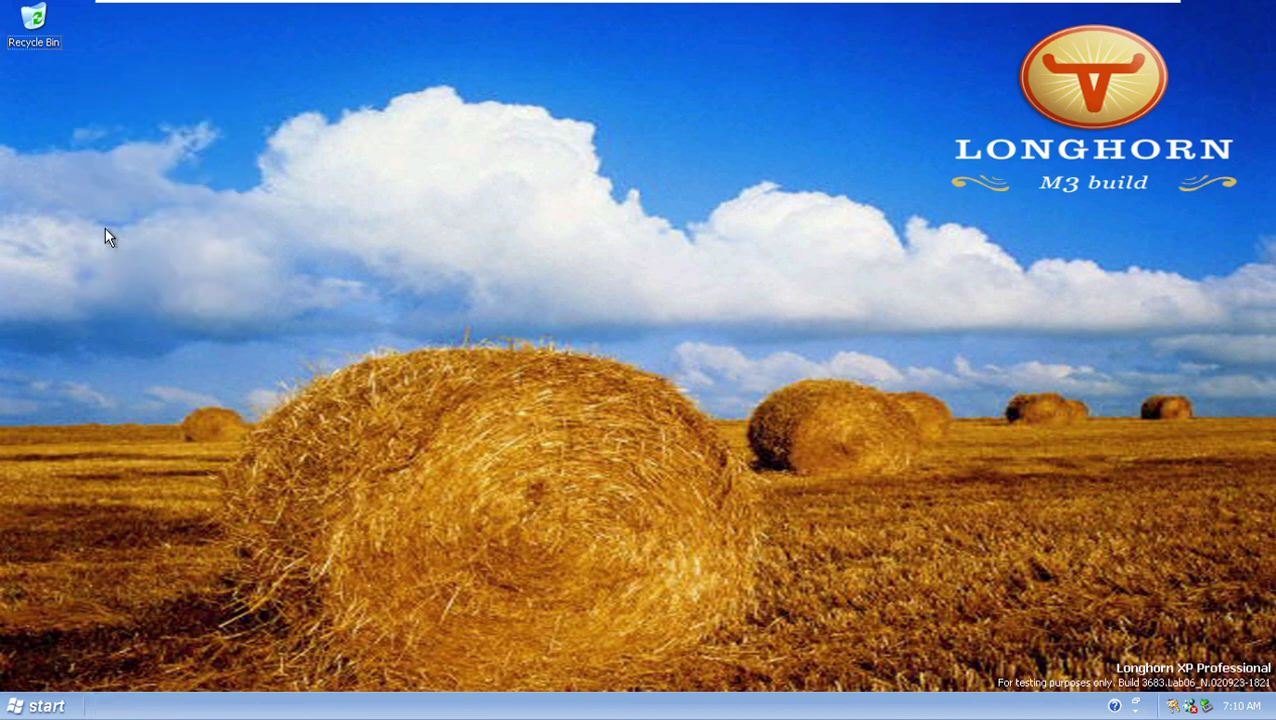
Launch 3D Pinball Space Cadet from the bundled games.
key("super")
key("Up")
key("Up")
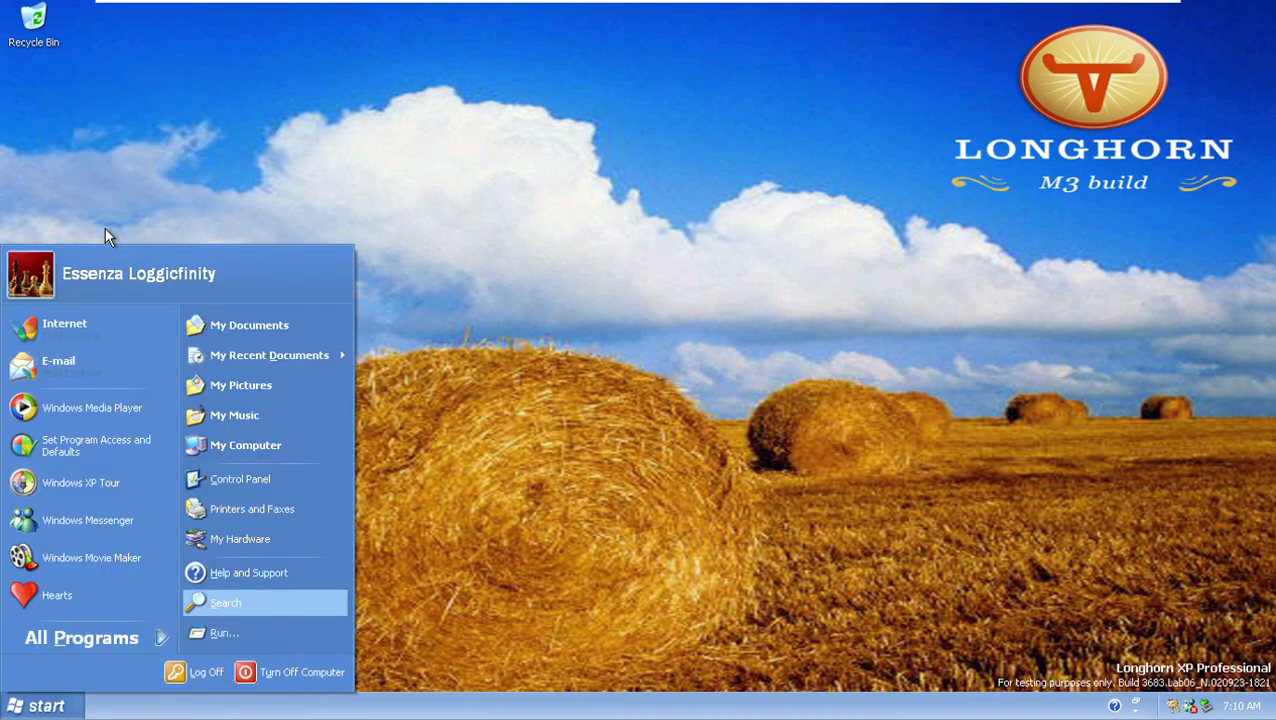
key("Down")
key("Left")
key("Down")
key("Right")
key("Down")
key("Down")
key("Down")
key("Down")
key("Down")
key("Down")
key("Right")
key("Down")
key("Down")
key("Down")
key("Down")
key("Down")
key("Down")
key("Down")
key("Down")
key("Down")
key("Up")
key("Return")
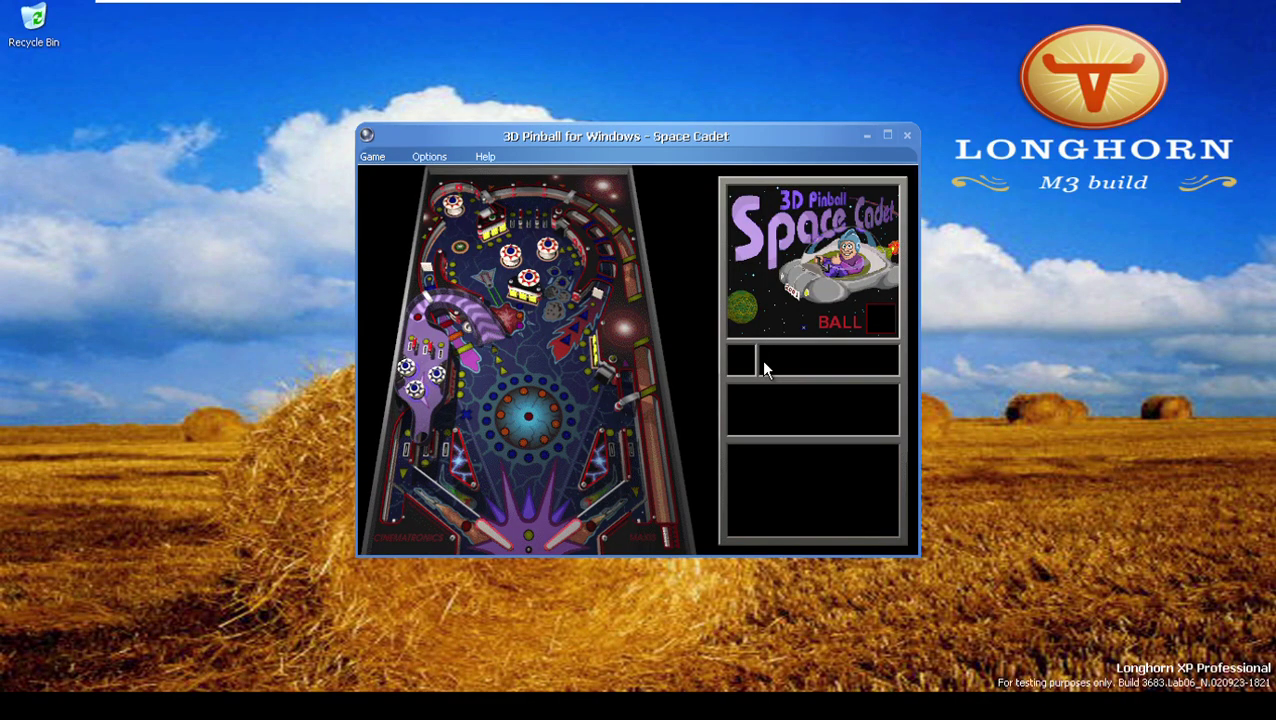
Start a Pinball demo game and look over the available game commands.
left_click(371, 157)
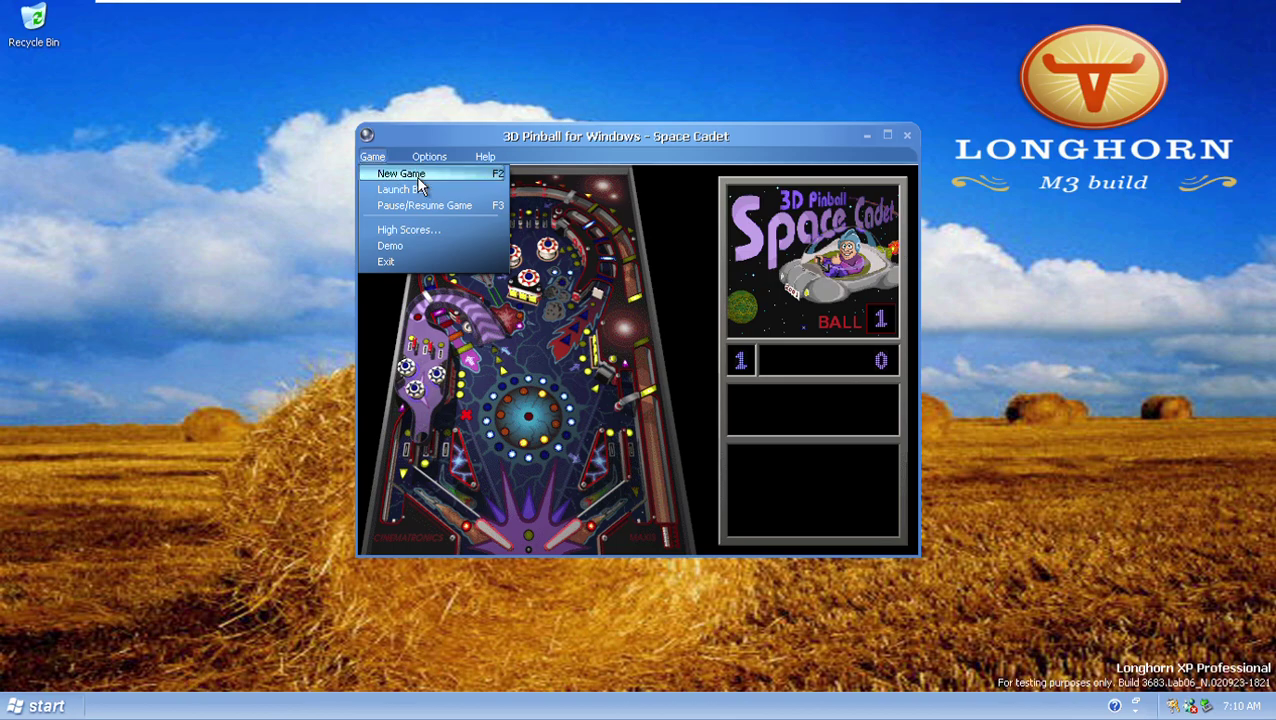
left_click(432, 245)
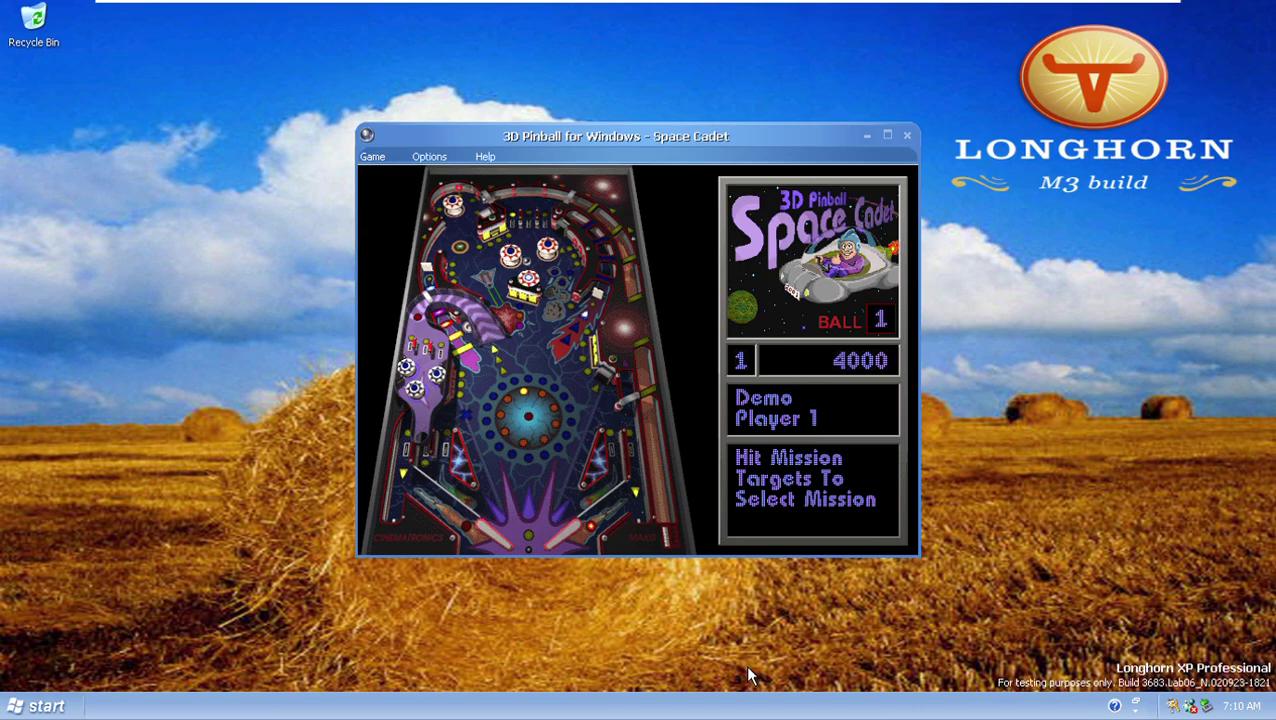
left_click(374, 157)
mouse_move(484, 193)
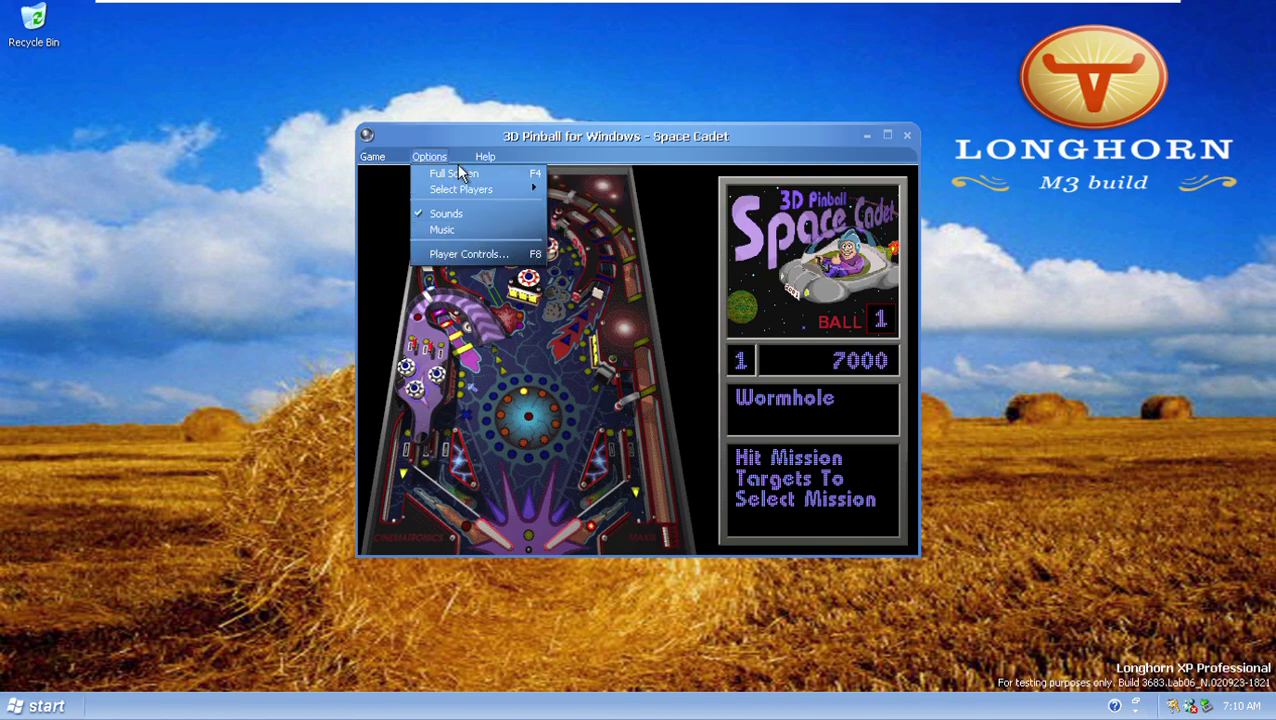
Open Pinball's help topics, read through the Pinball overview, and close the help window.
left_click(465, 157)
left_click(485, 157)
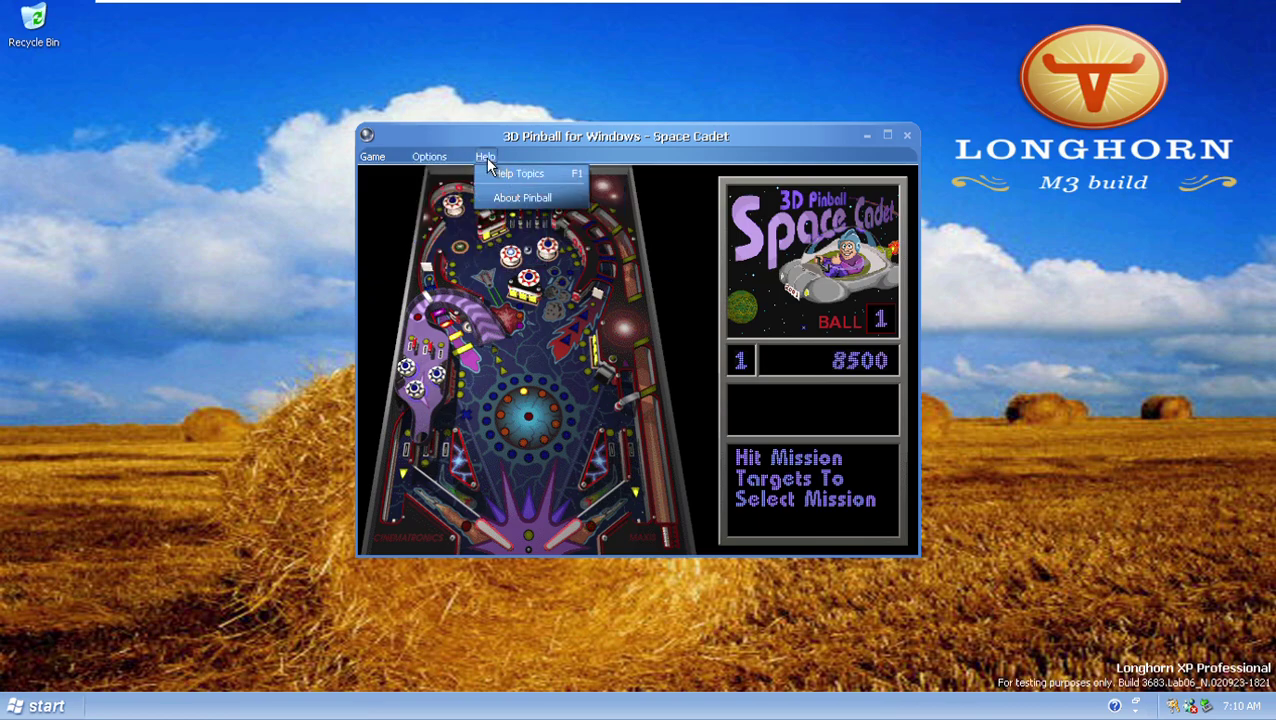
left_click(499, 174)
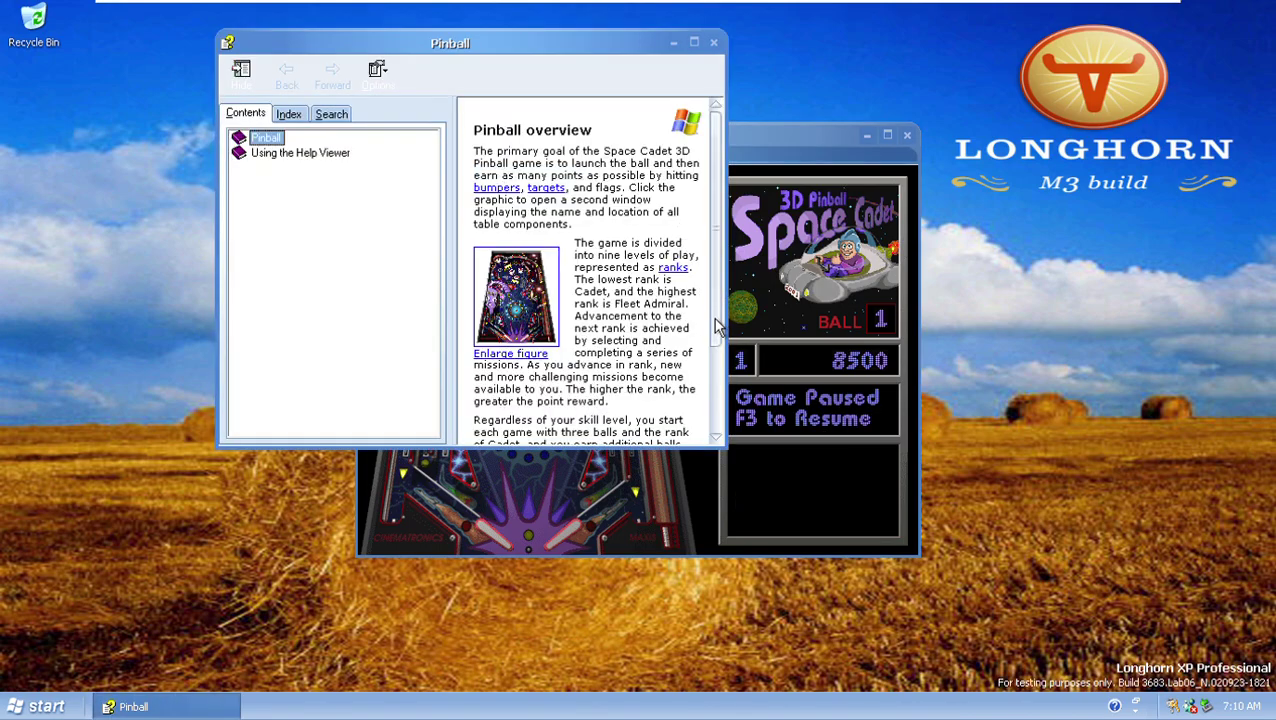
left_click(651, 298)
scroll(661, 200, "down", 3)
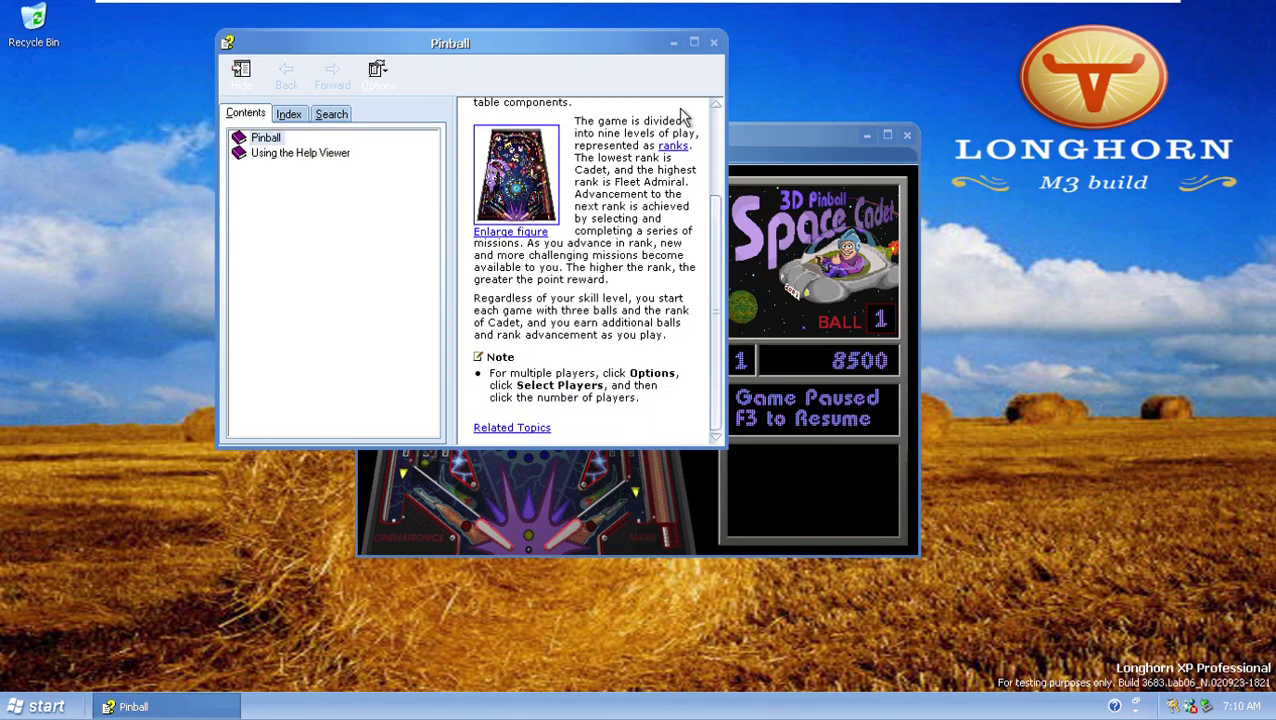
left_click(713, 42)
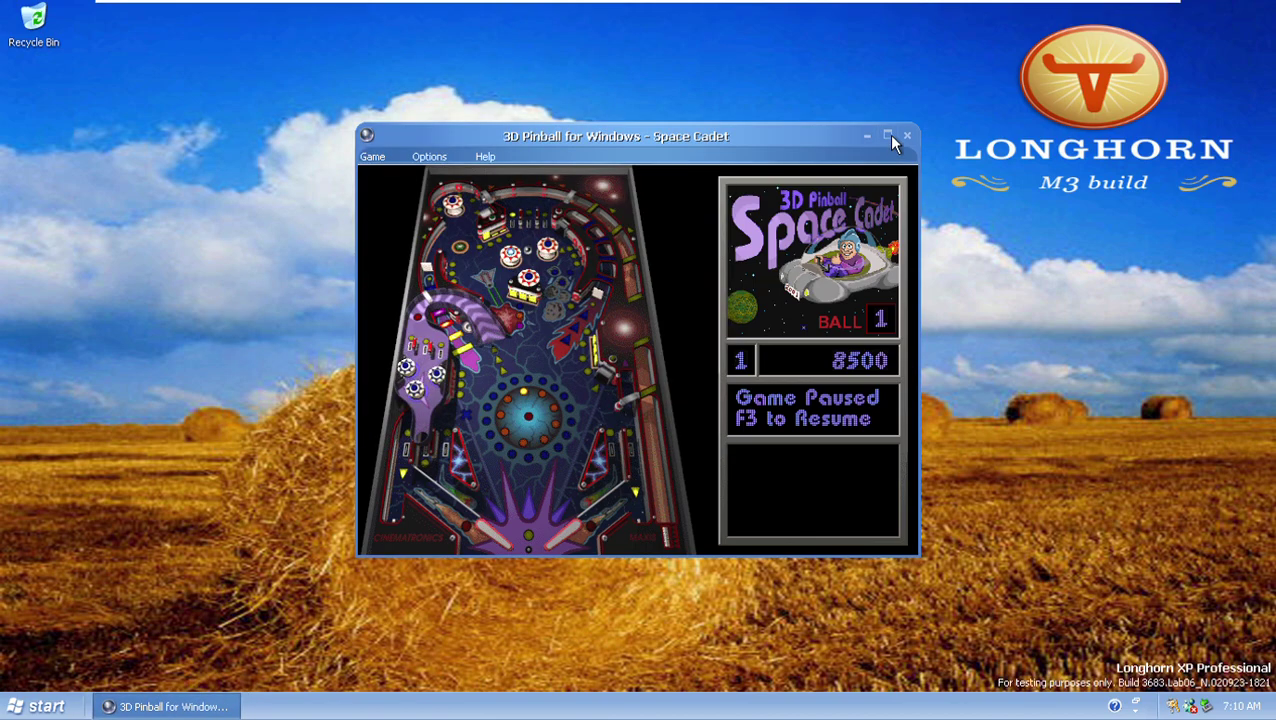
Switch Pinball to full screen, resume the paused demo, and bring the game back in its window.
left_click(447, 156)
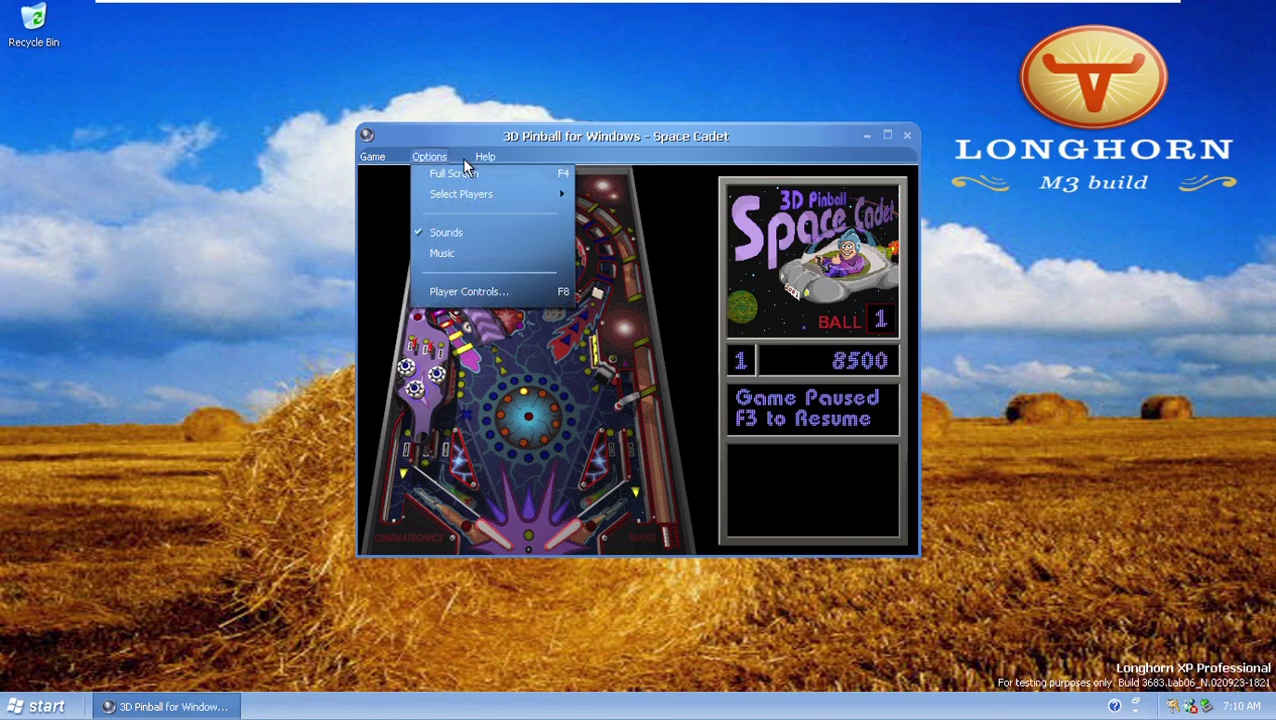
left_click(476, 169)
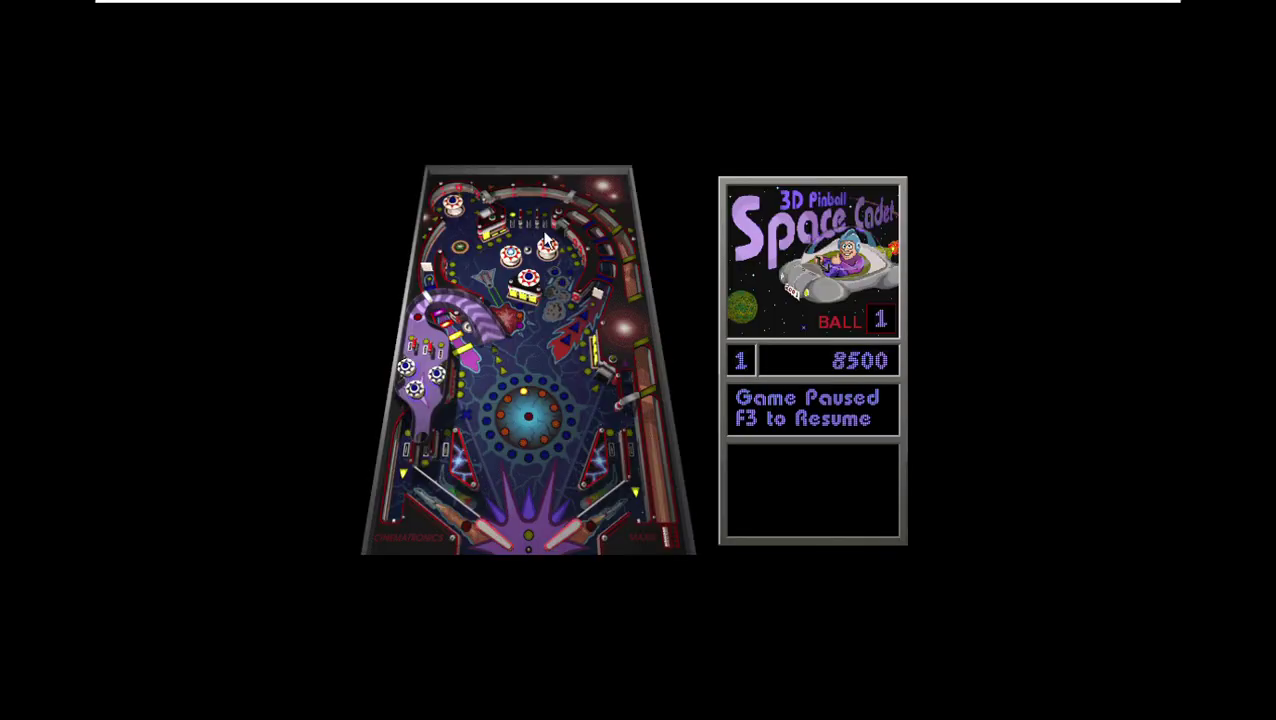
key("F3")
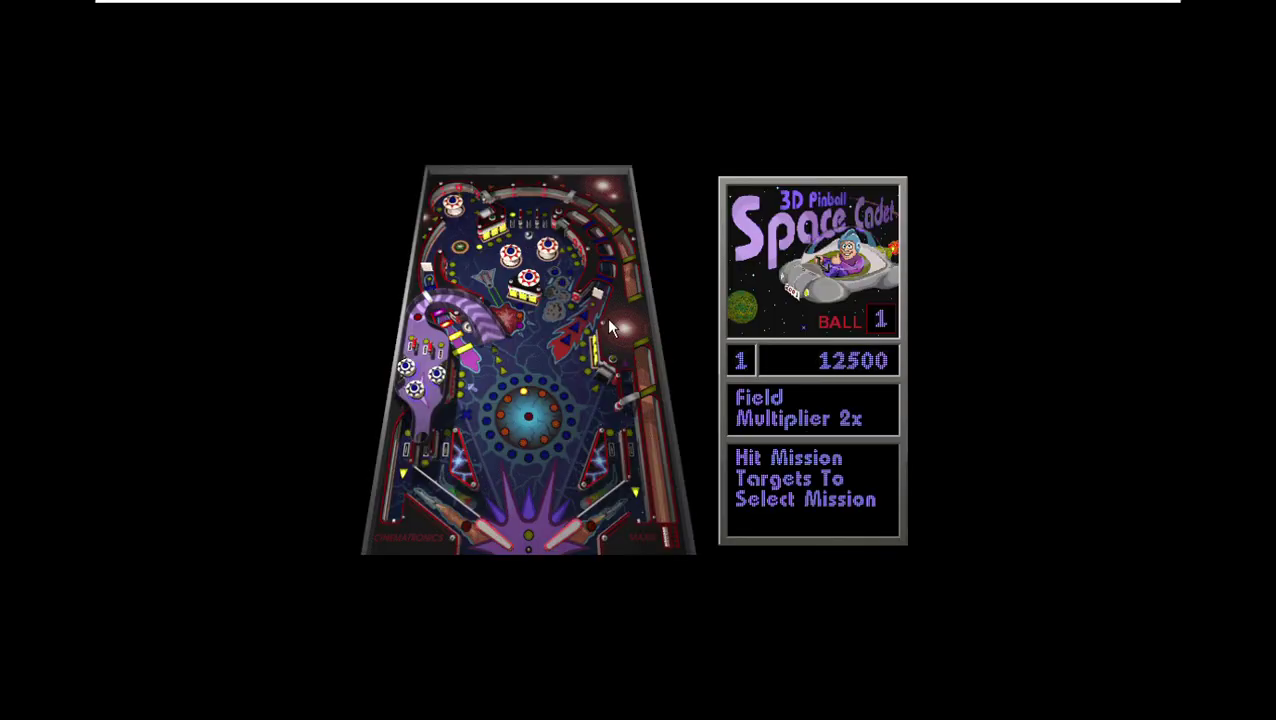
key("Escape")
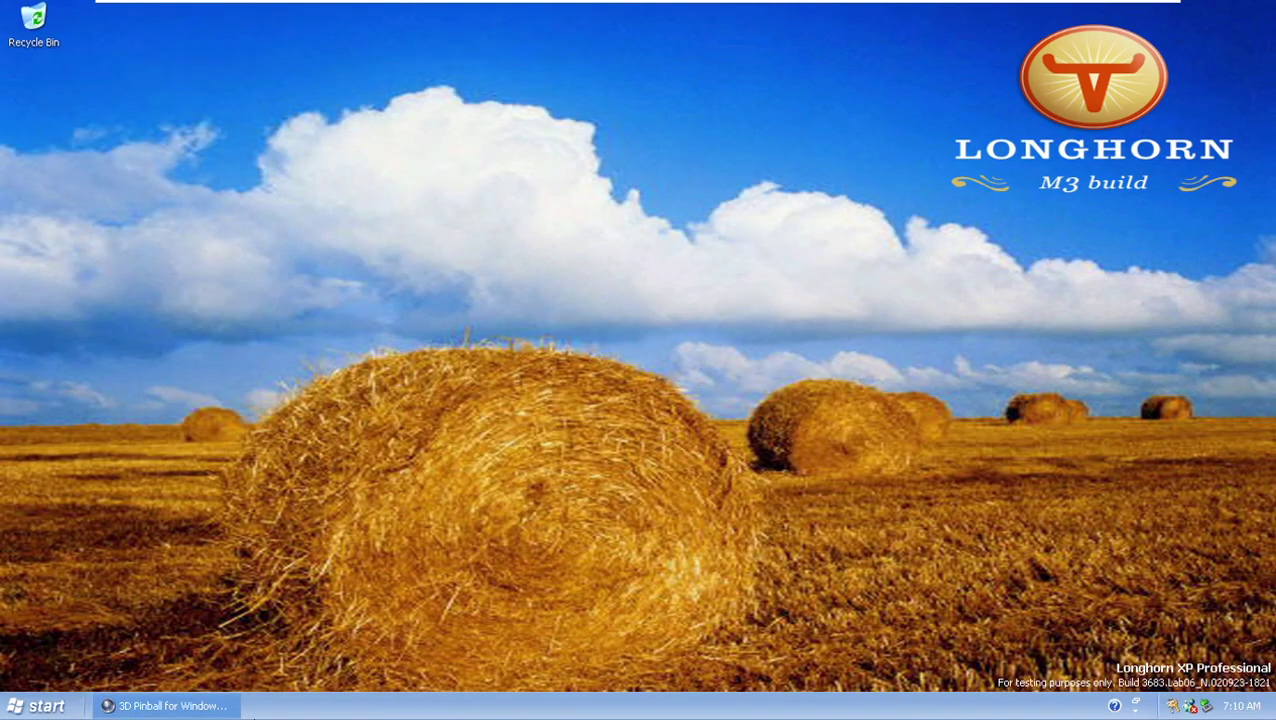
left_click(222, 706)
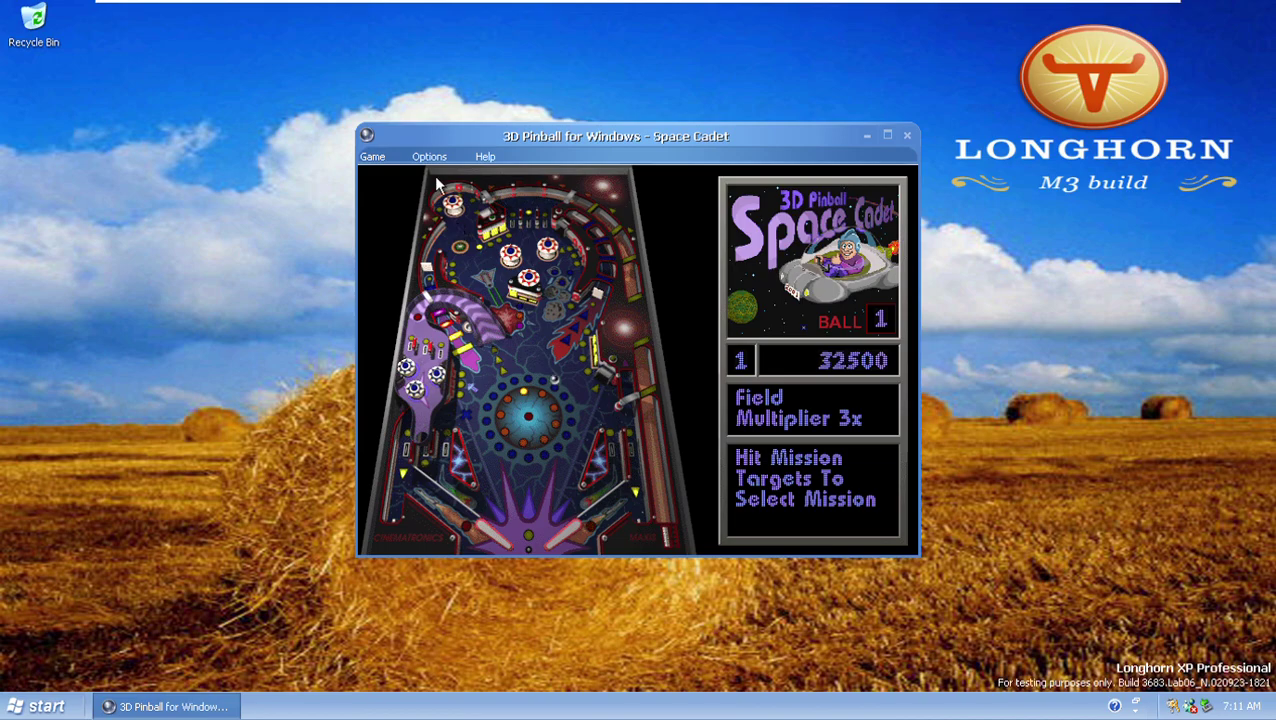
Start a new Pinball game in place of the demo and launch the first ball.
left_click(371, 157)
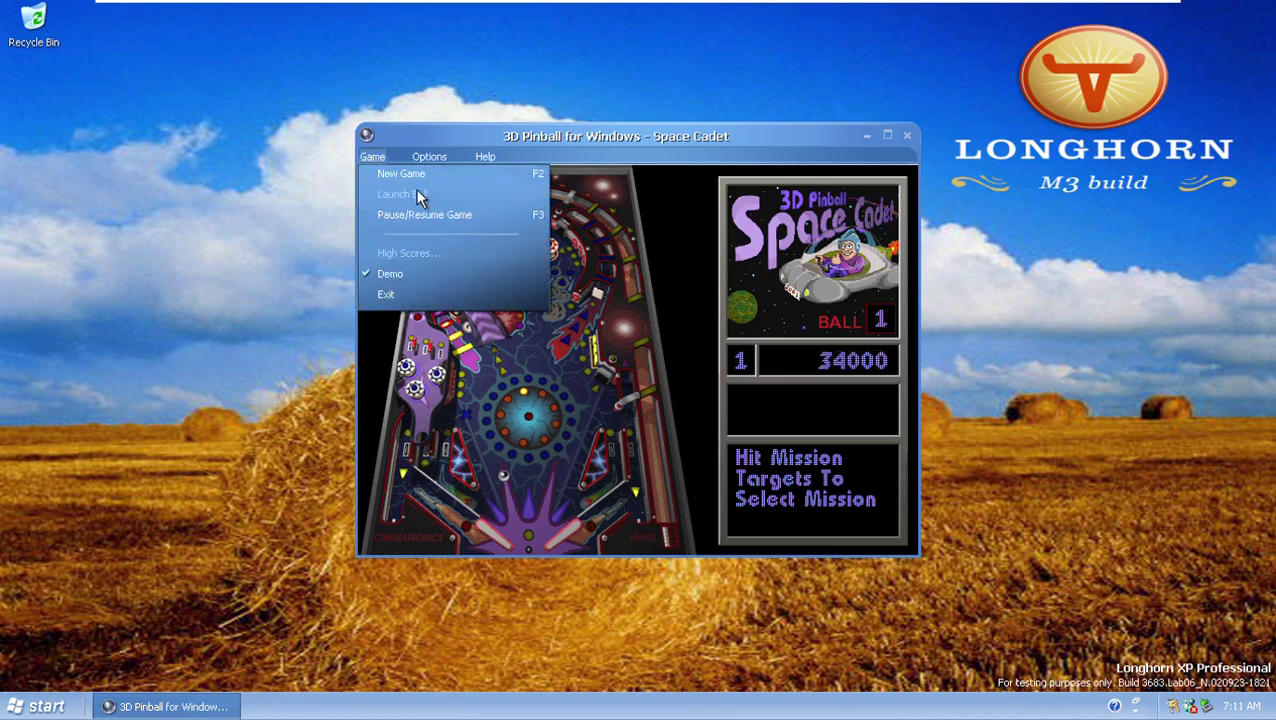
left_click(407, 178)
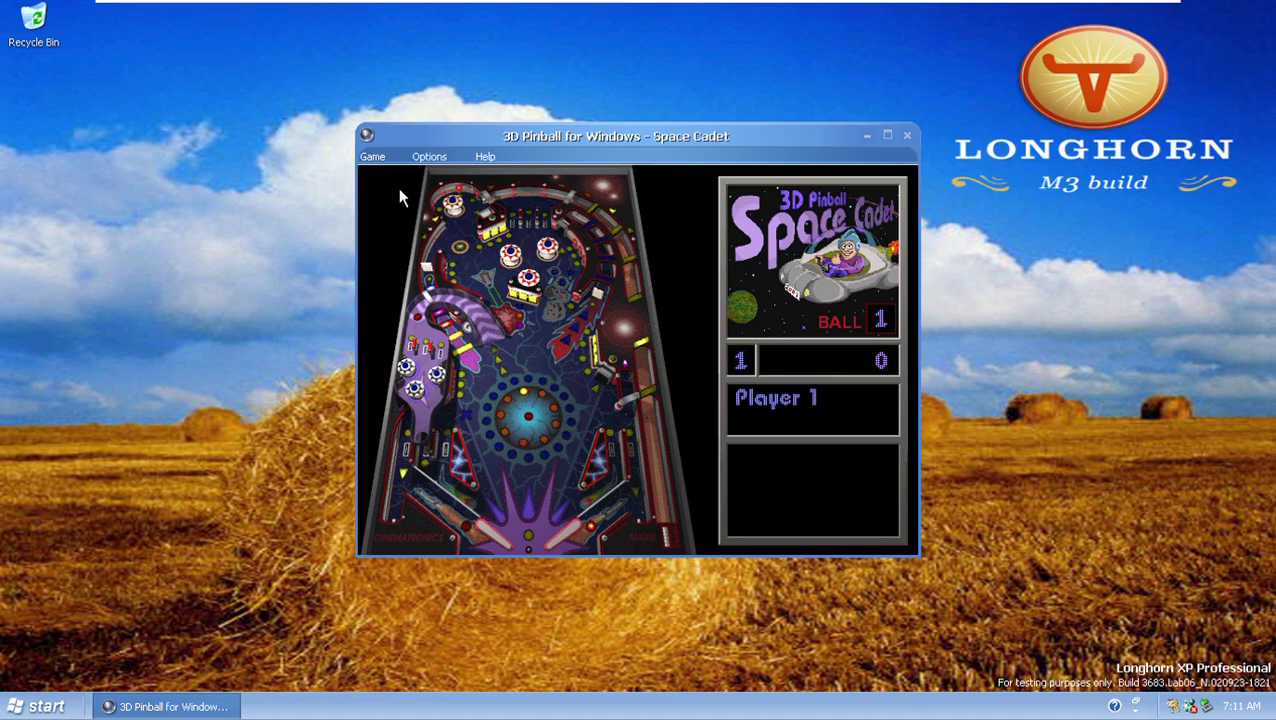
left_click(371, 160)
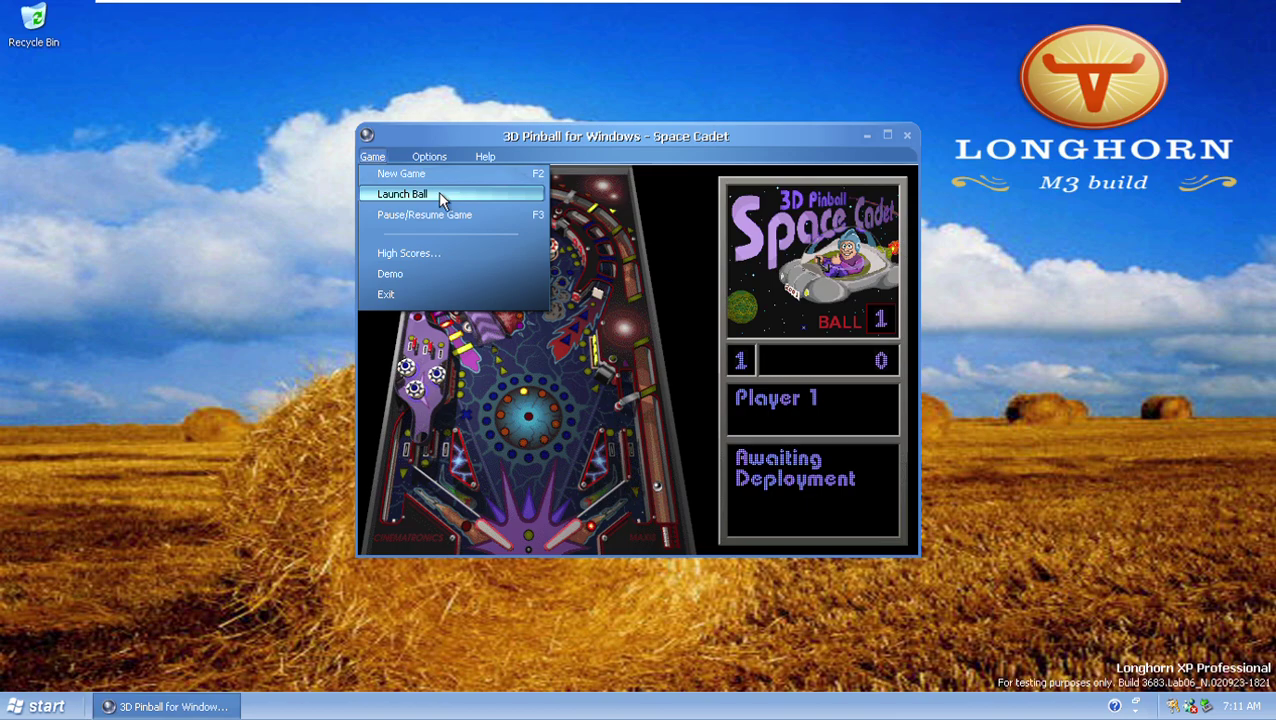
left_click(440, 195)
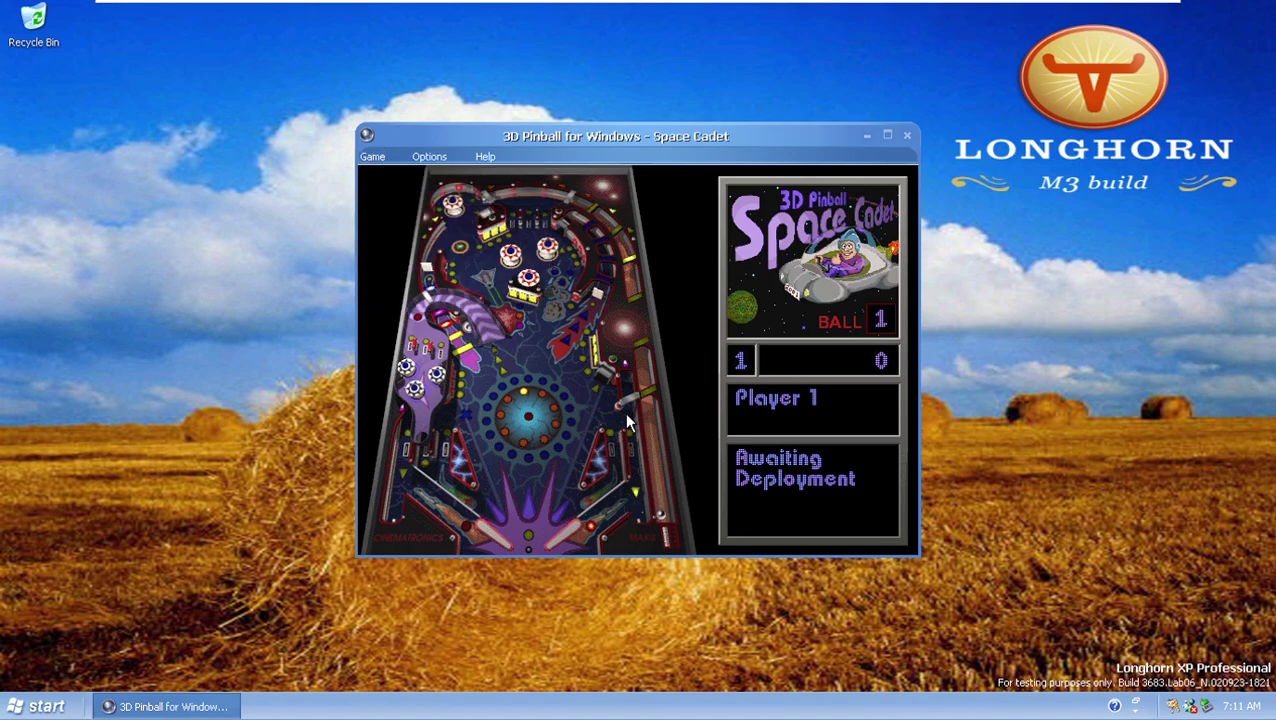
Try keyboard controls for the plunger and flippers while playing on to the third ball.
key("x")
key("x")
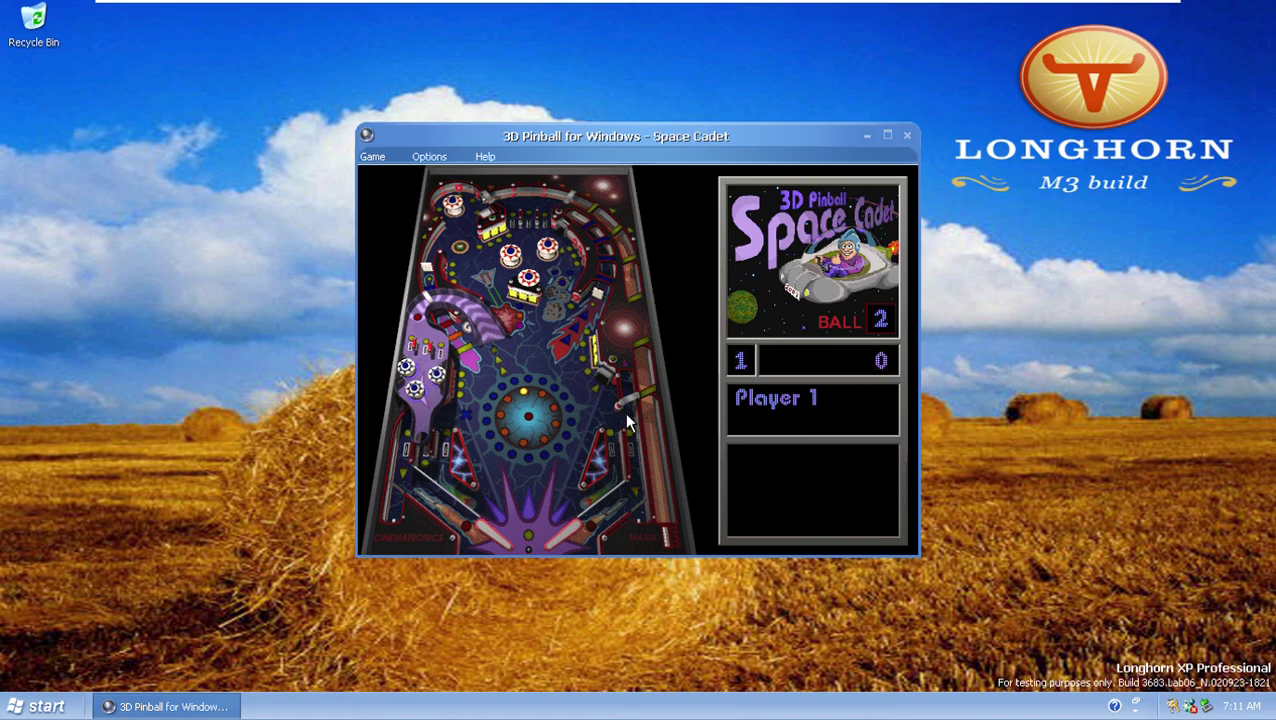
key("x")
key("alt")
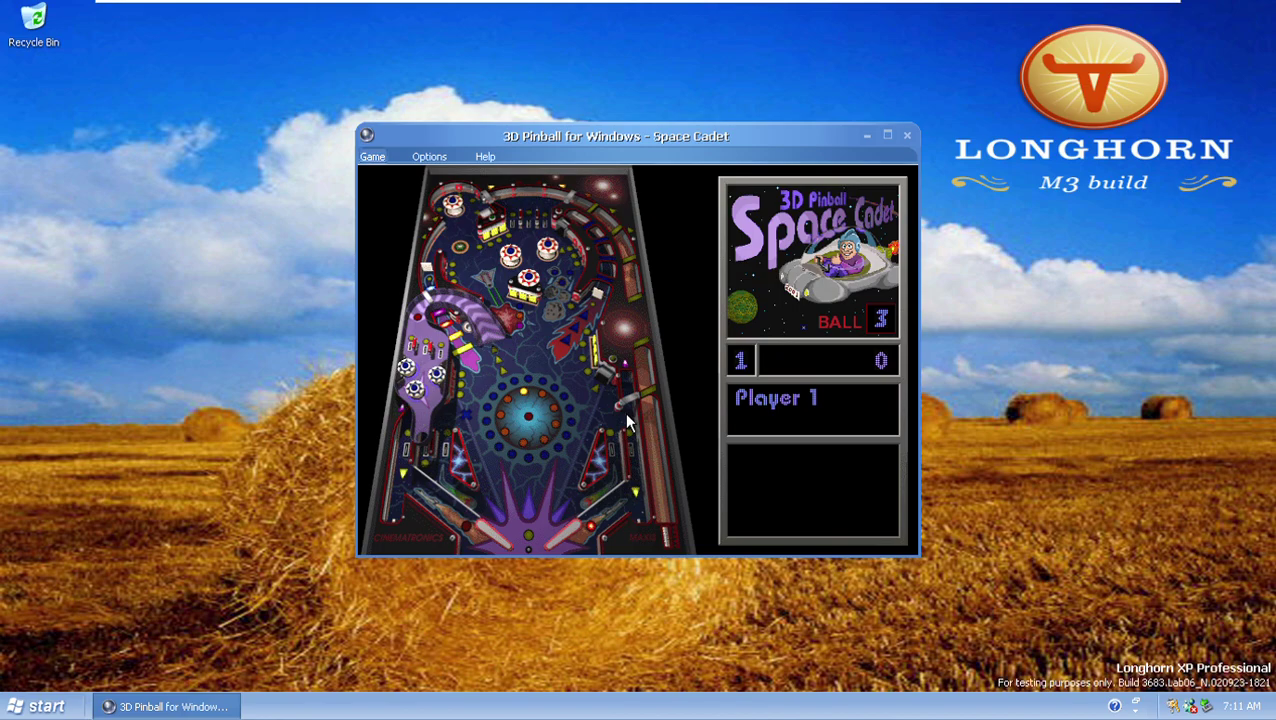
key("alt")
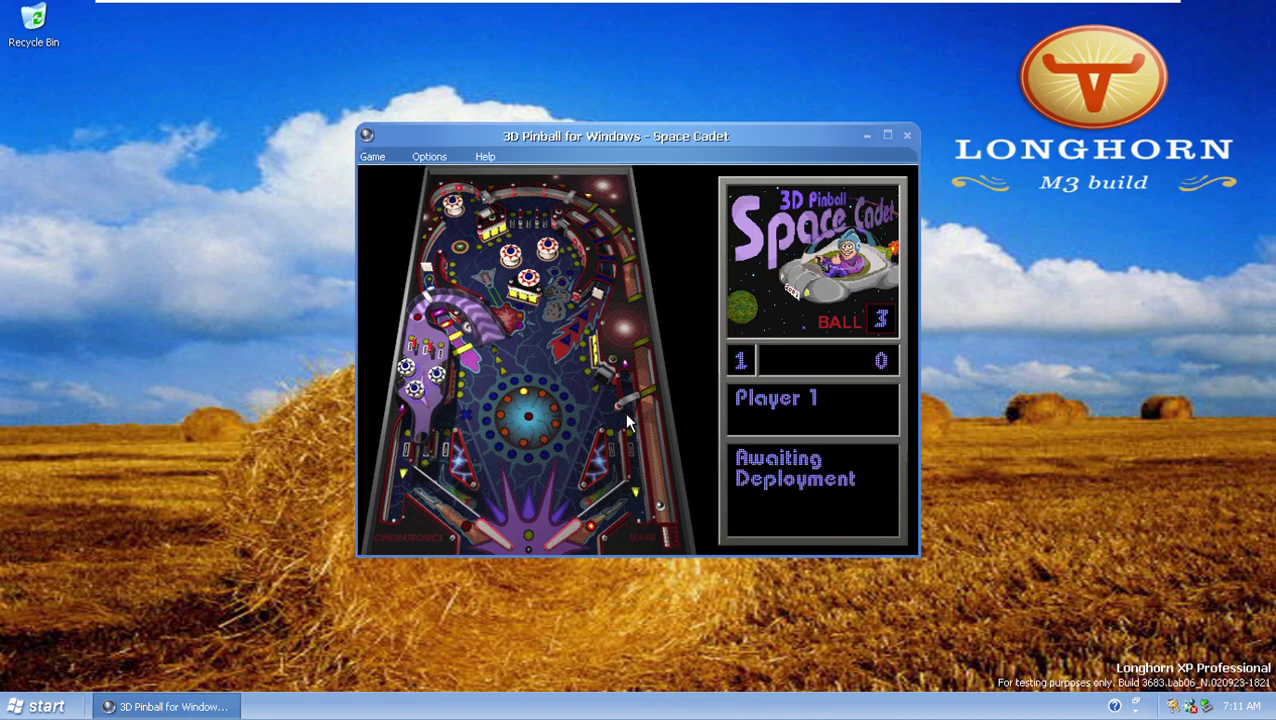
key("x")
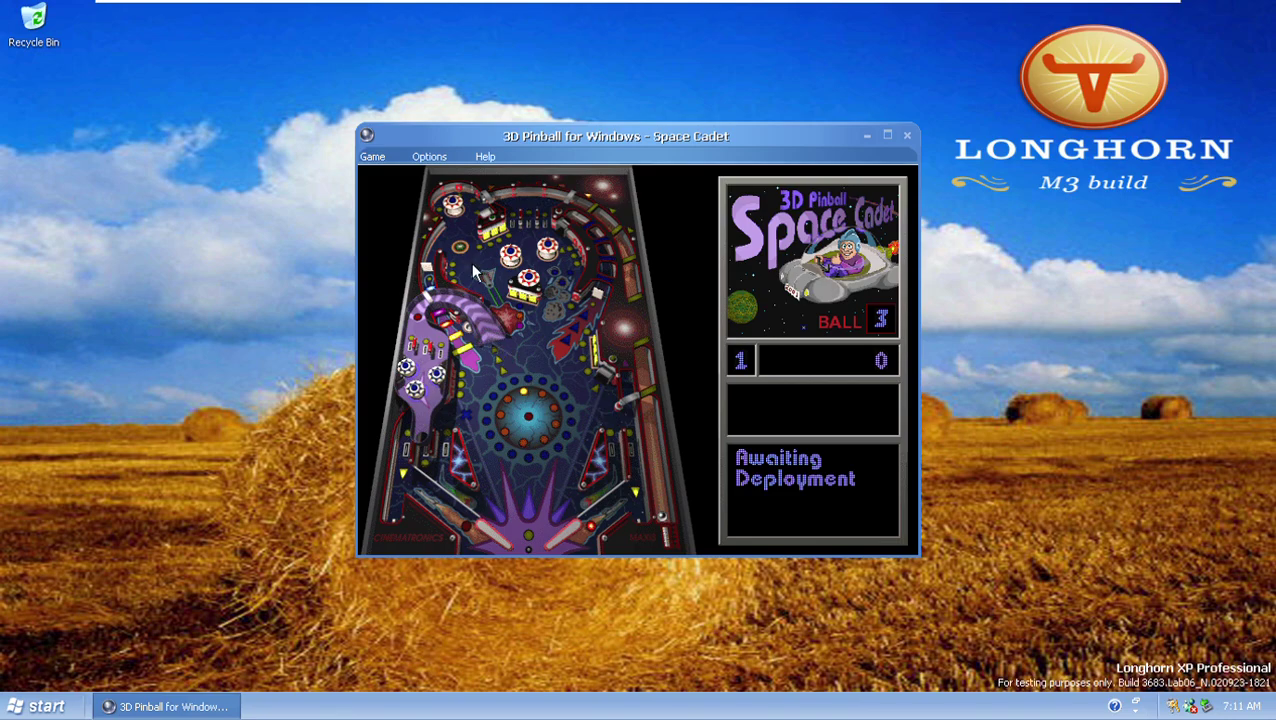
Browse the Pinball help index at the entries for bumpers and balls, and close the help.
key("F1")
left_click(311, 153)
left_click(288, 114)
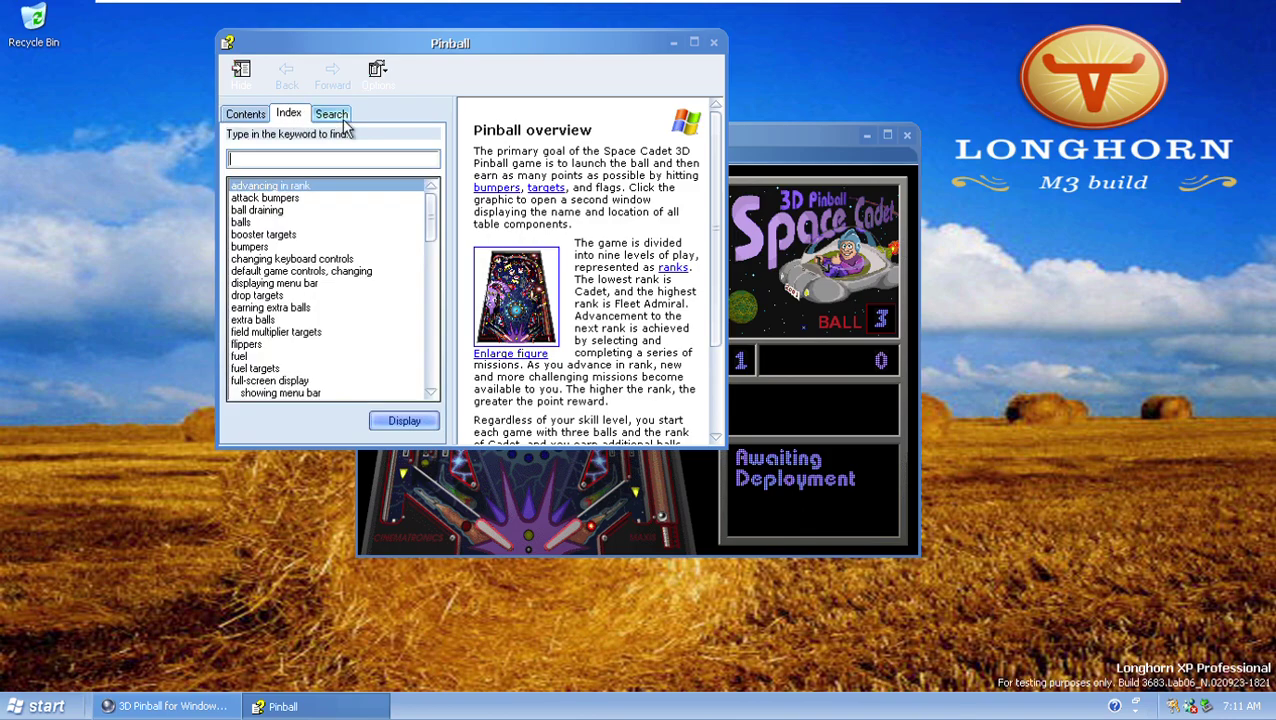
left_click(334, 116)
left_click(292, 118)
left_click(260, 246)
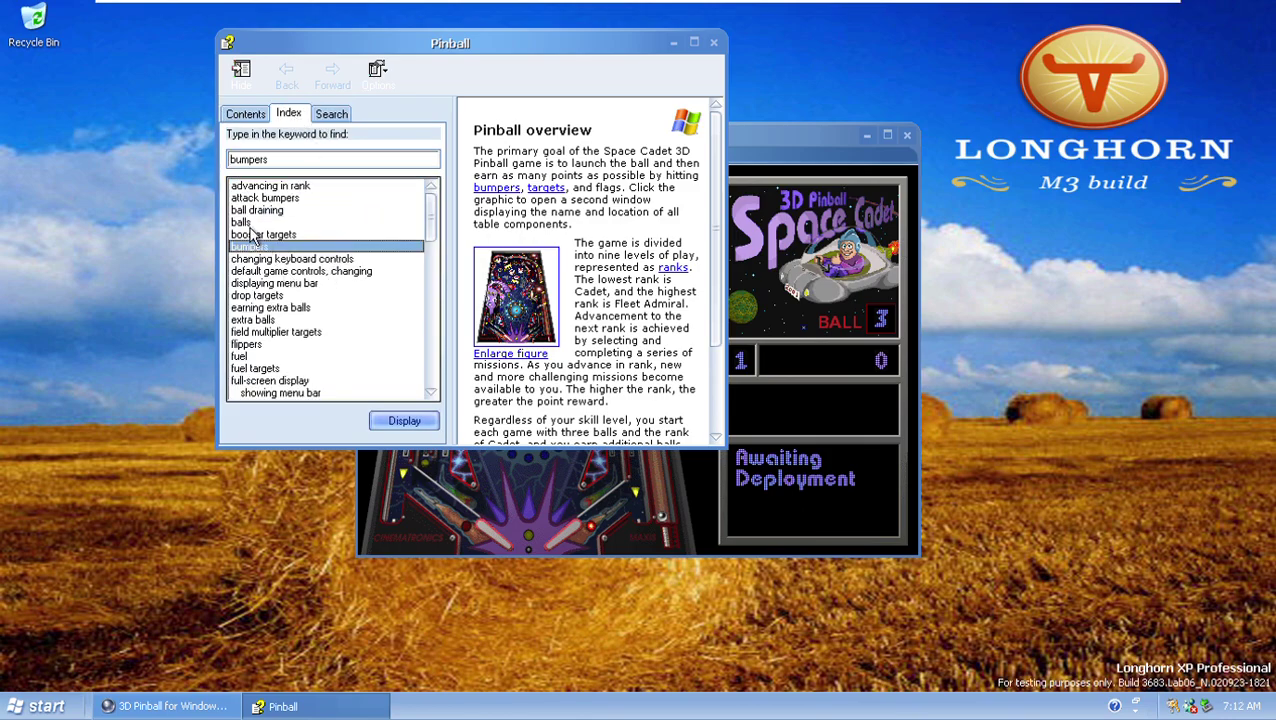
left_click(246, 222)
key("alt+F4")
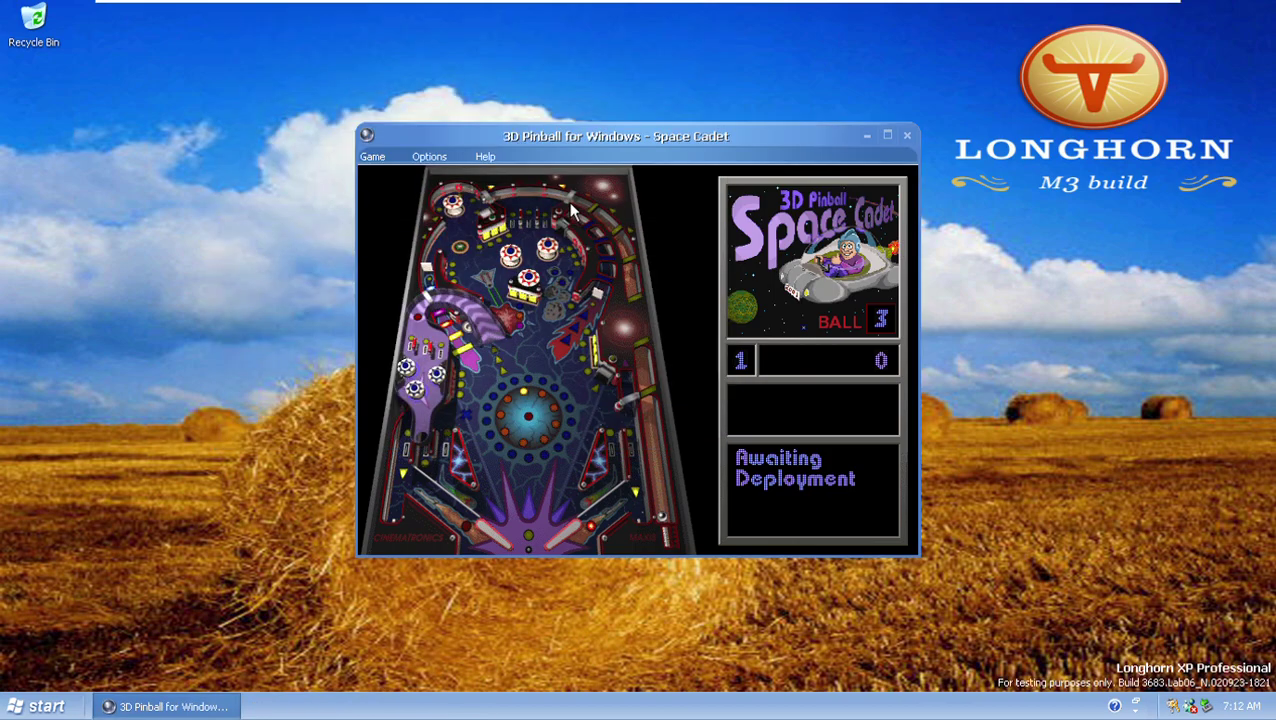
Switch Pinball to full screen and nudge the table while the third ball awaits deployment.
key("F4")
key("F4")
key("F4")
key("Up")
key("Up")
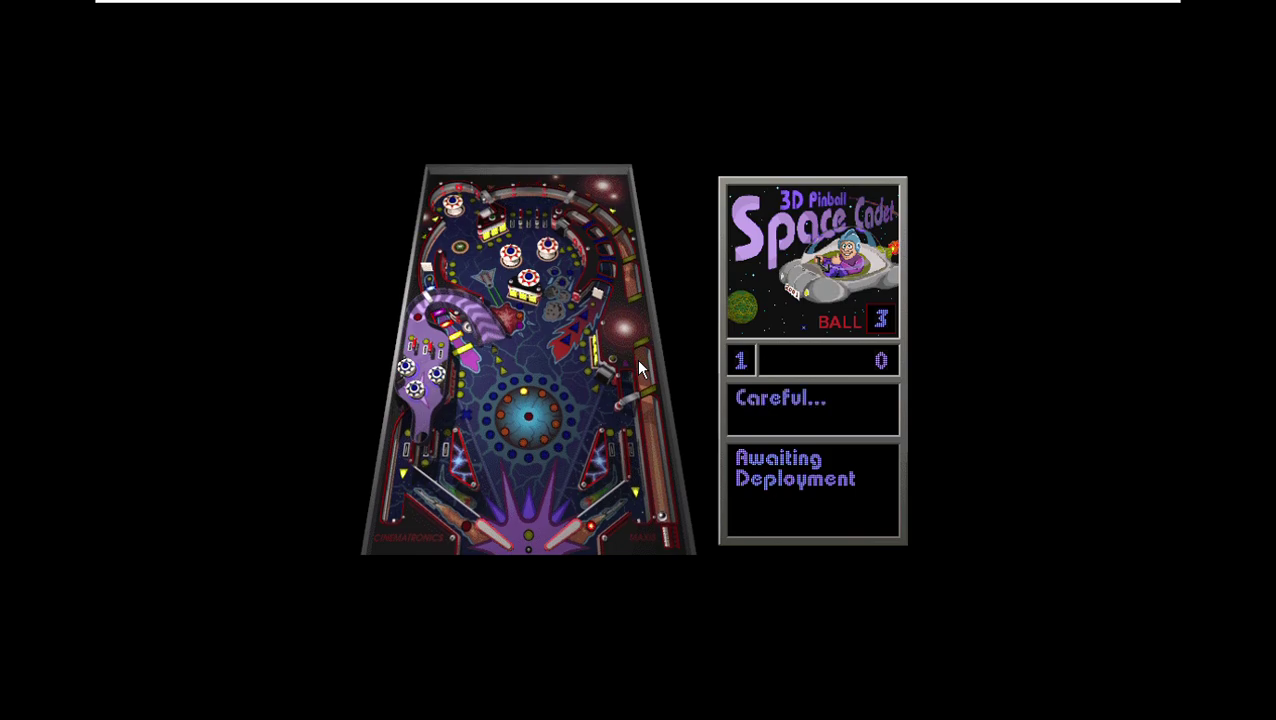
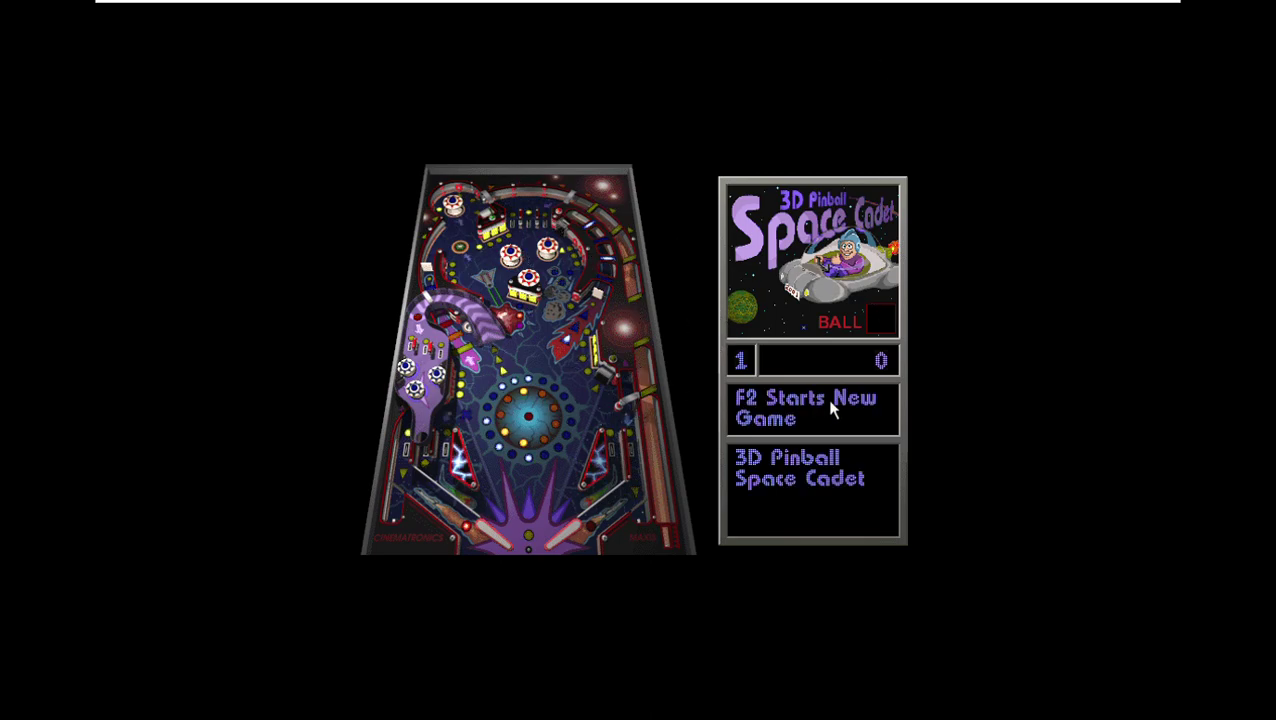
Start another Pinball game, and open the help window briefly before closing it.
key("F2")
key("F1")
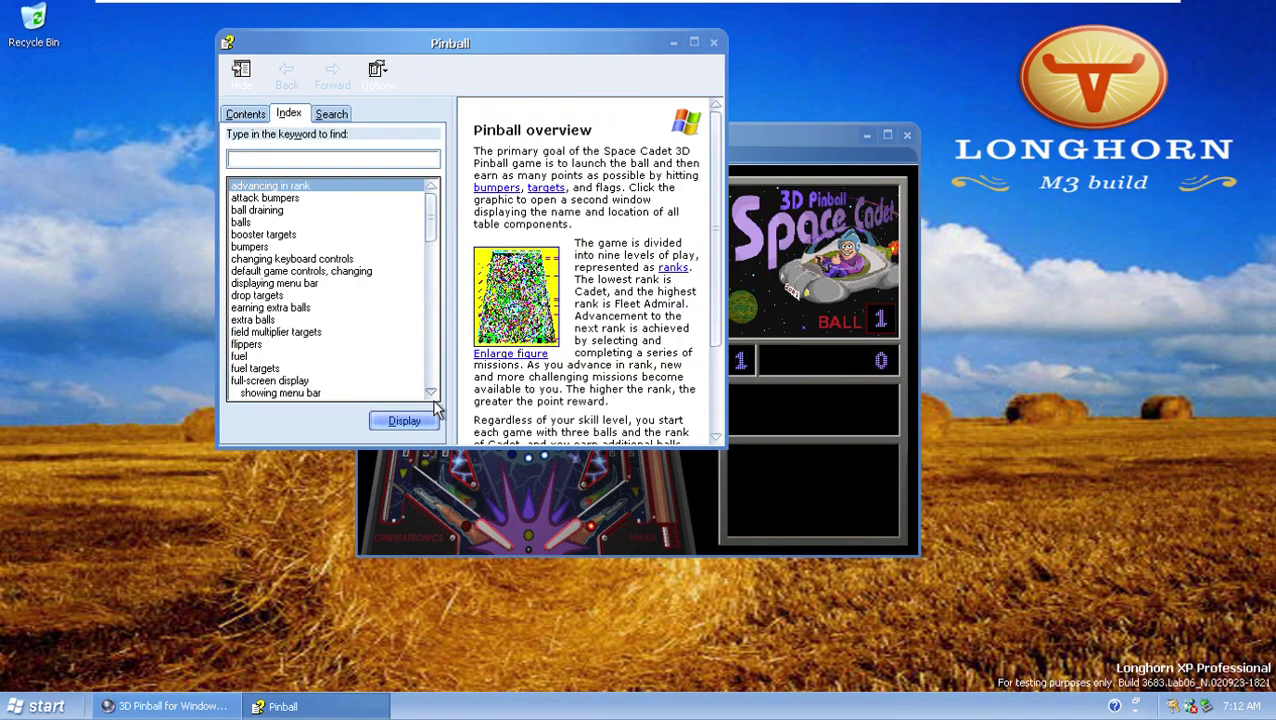
key("alt+F4")
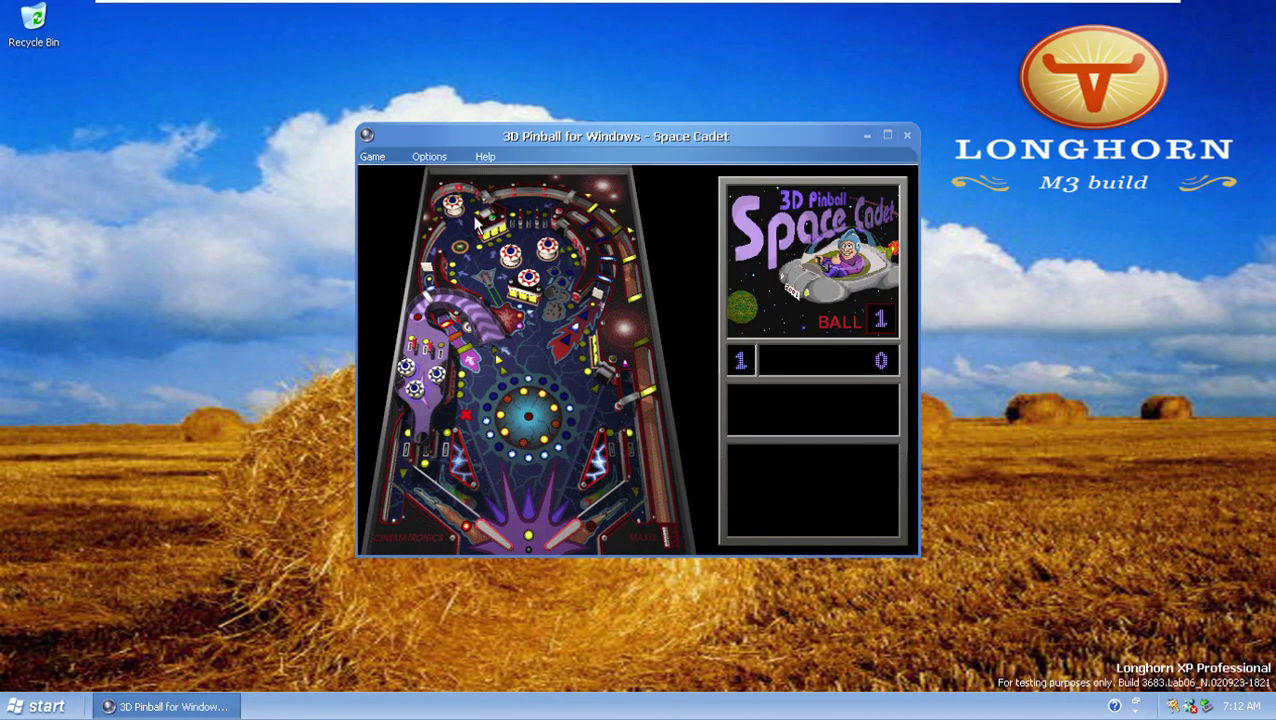
View the Pinball high scores, dismiss them without changes, and close the game.
left_click(372, 157)
left_click(410, 257)
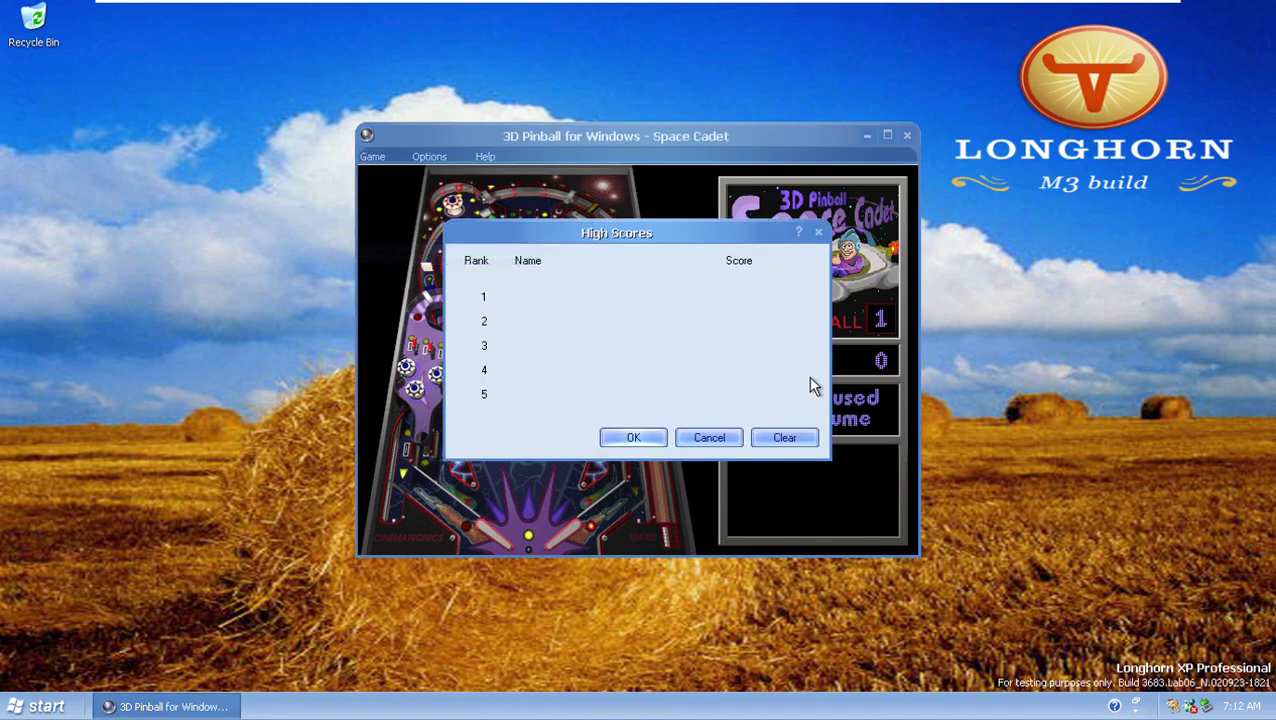
left_click(707, 435)
left_click(372, 157)
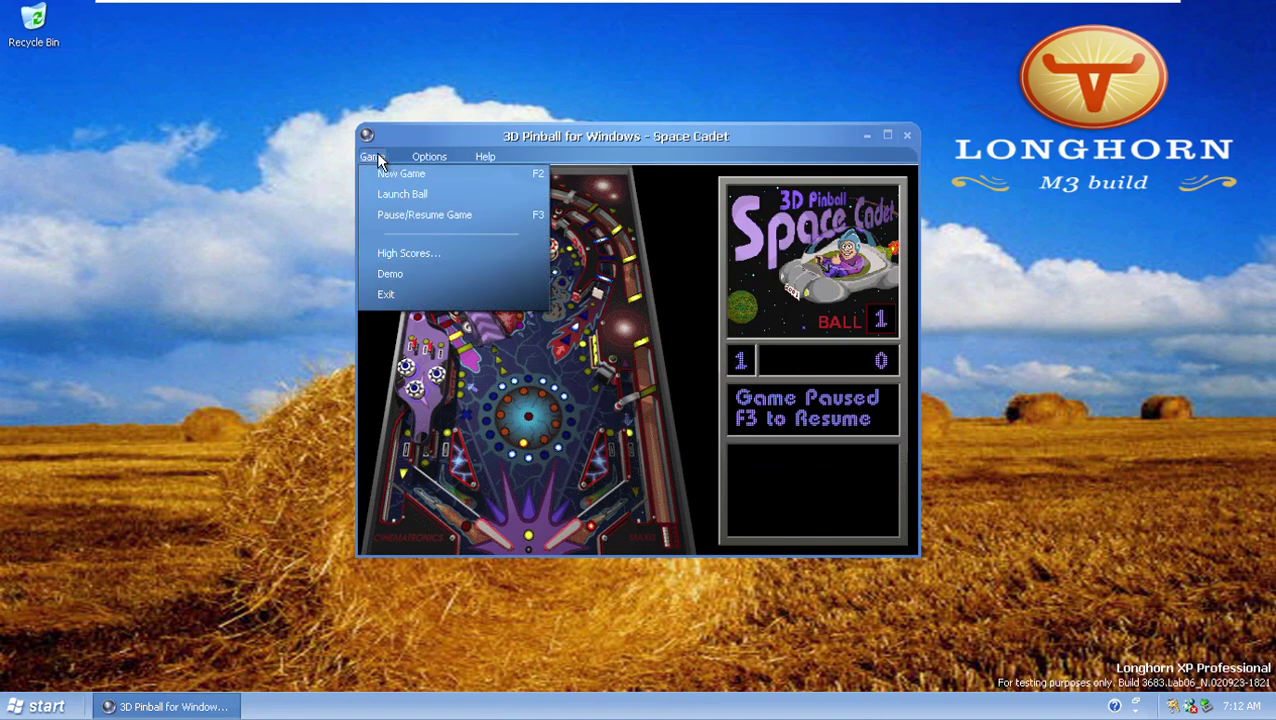
left_click(908, 137)
Launch Solitaire from the bundled games.
key("super")
key("Up")
key("Left")
key("Down")
key("Right")
key("Down")
key("Down")
key("Down")
key("Down")
key("Down")
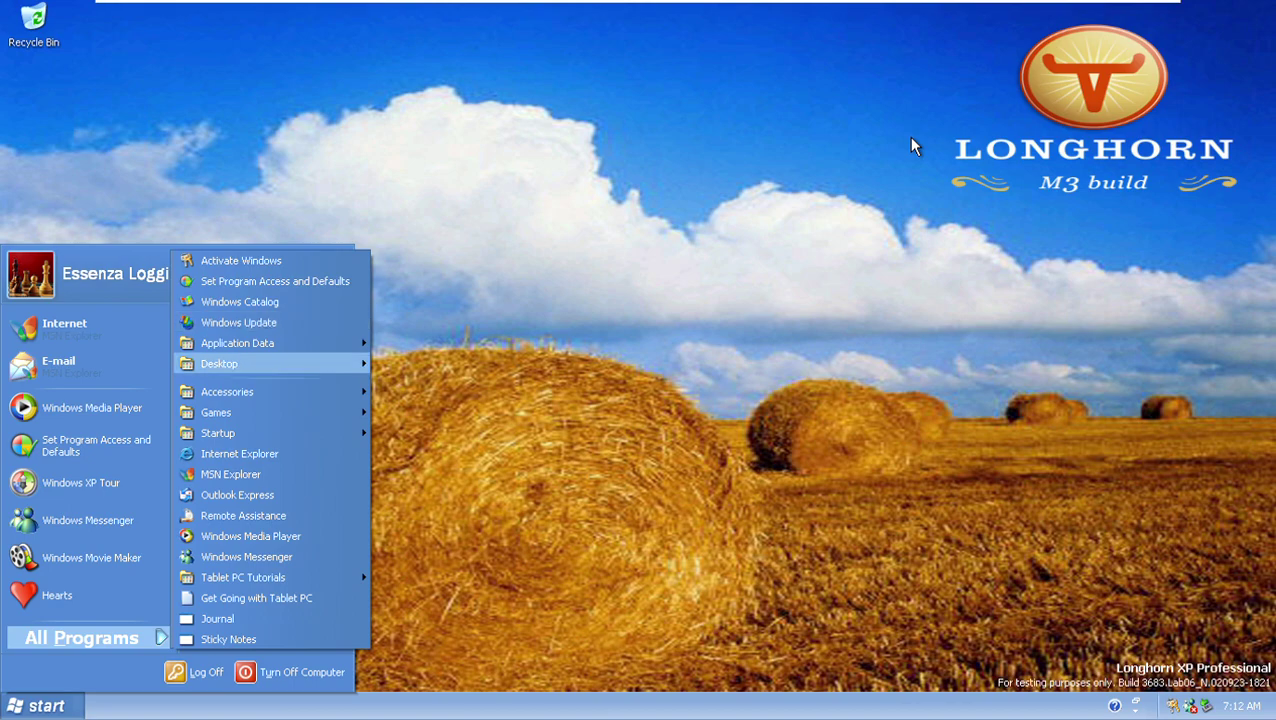
key("Down")
key("Down")
key("Right")
key("Down")
key("Down")
key("Down")
key("Down")
key("Down")
key("Down")
key("Down")
key("Down")
key("Down")
key("Down")
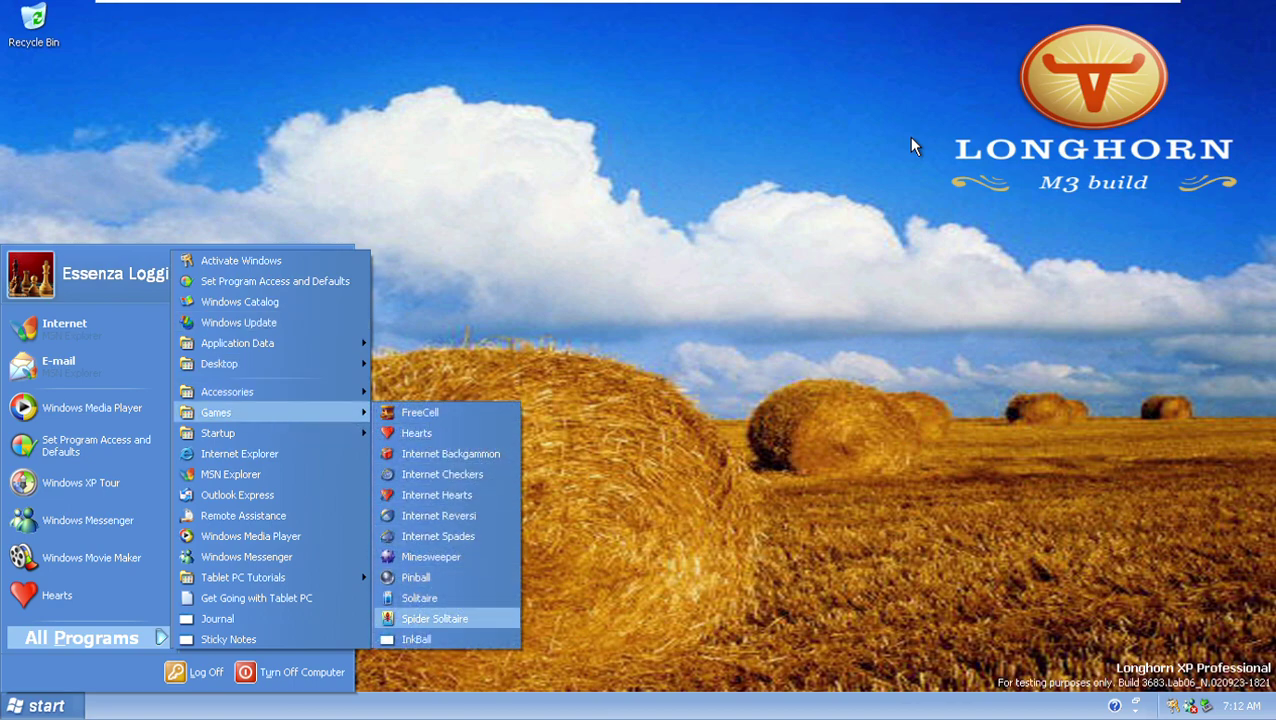
key("Up")
key("Return")
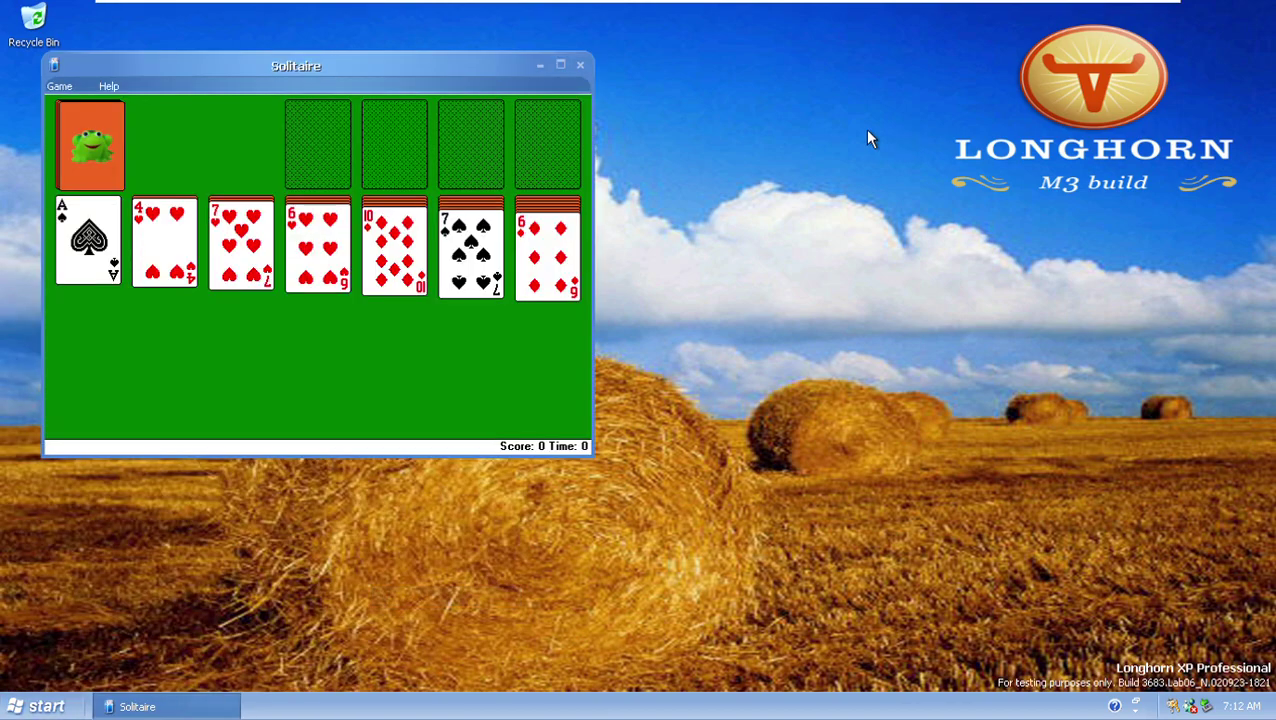
Move the 6 of diamonds from the seventh column onto the 7 of spades.
left_click(57, 87)
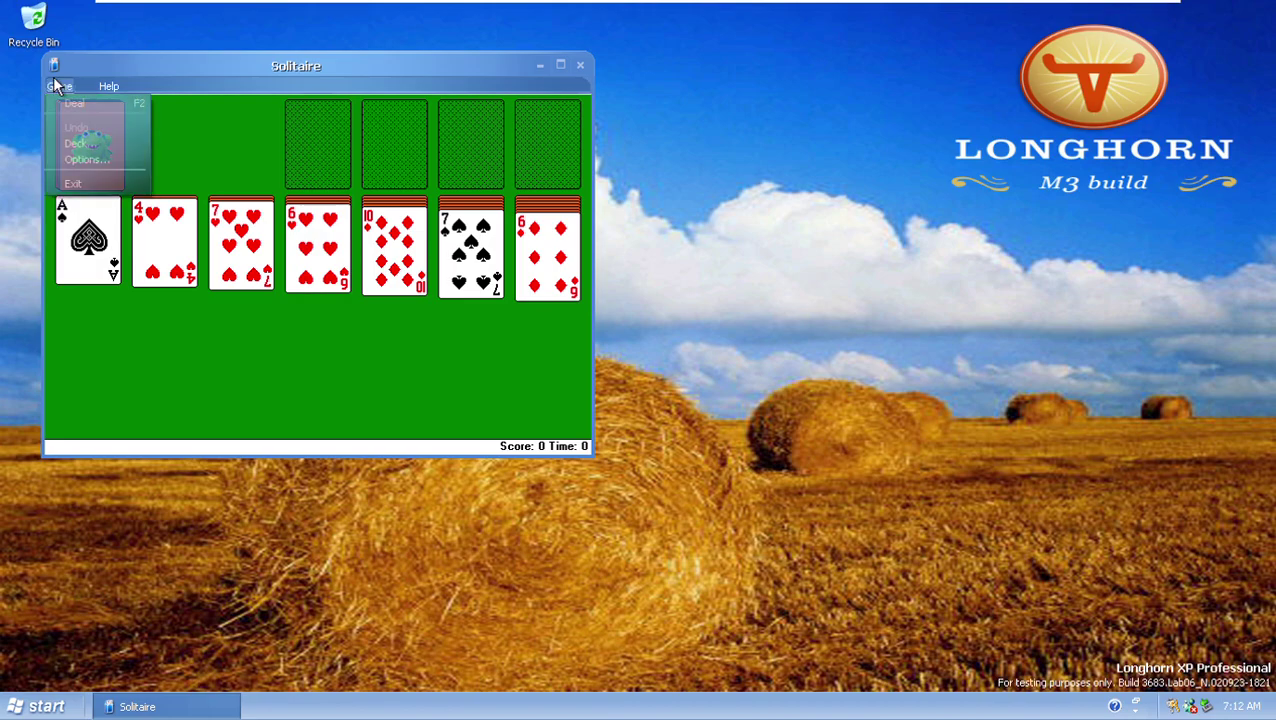
left_click(114, 154)
left_click(258, 306)
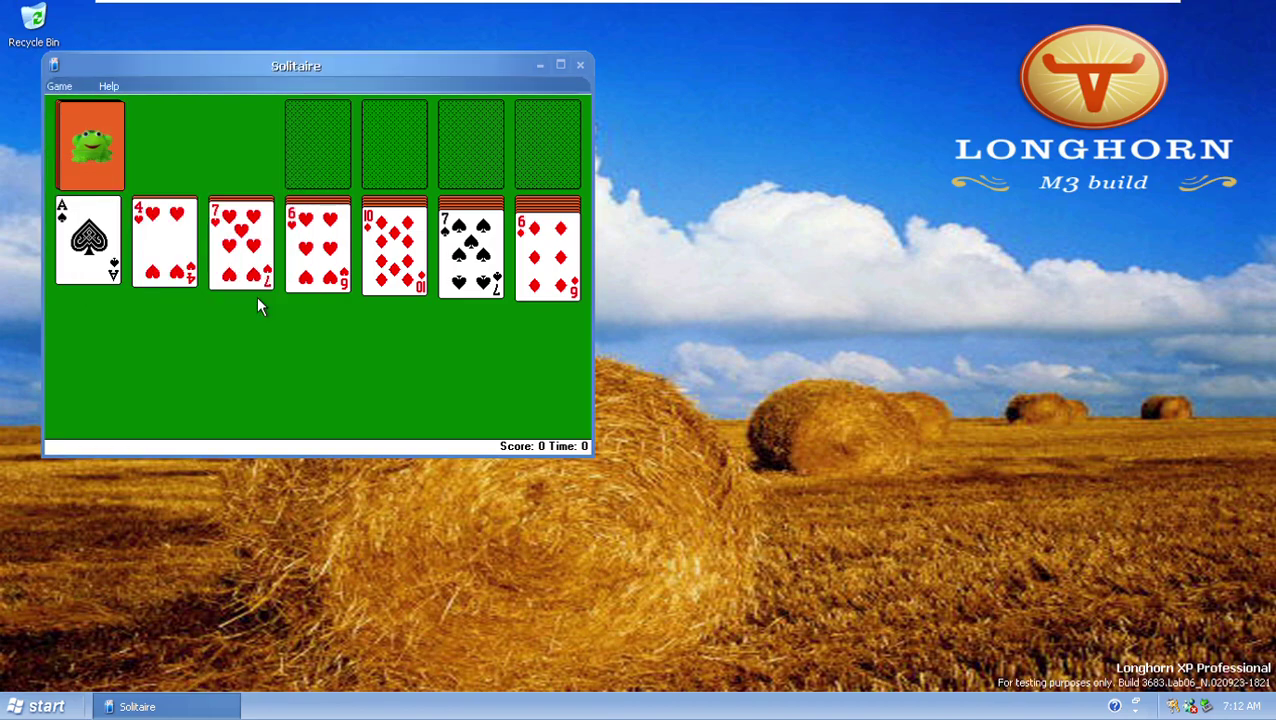
mouse_move(405, 248)
left_mouse_down()
mouse_move(296, 245)
mouse_move(412, 264)
left_mouse_up()
left_click_drag(540, 262, 468, 264)
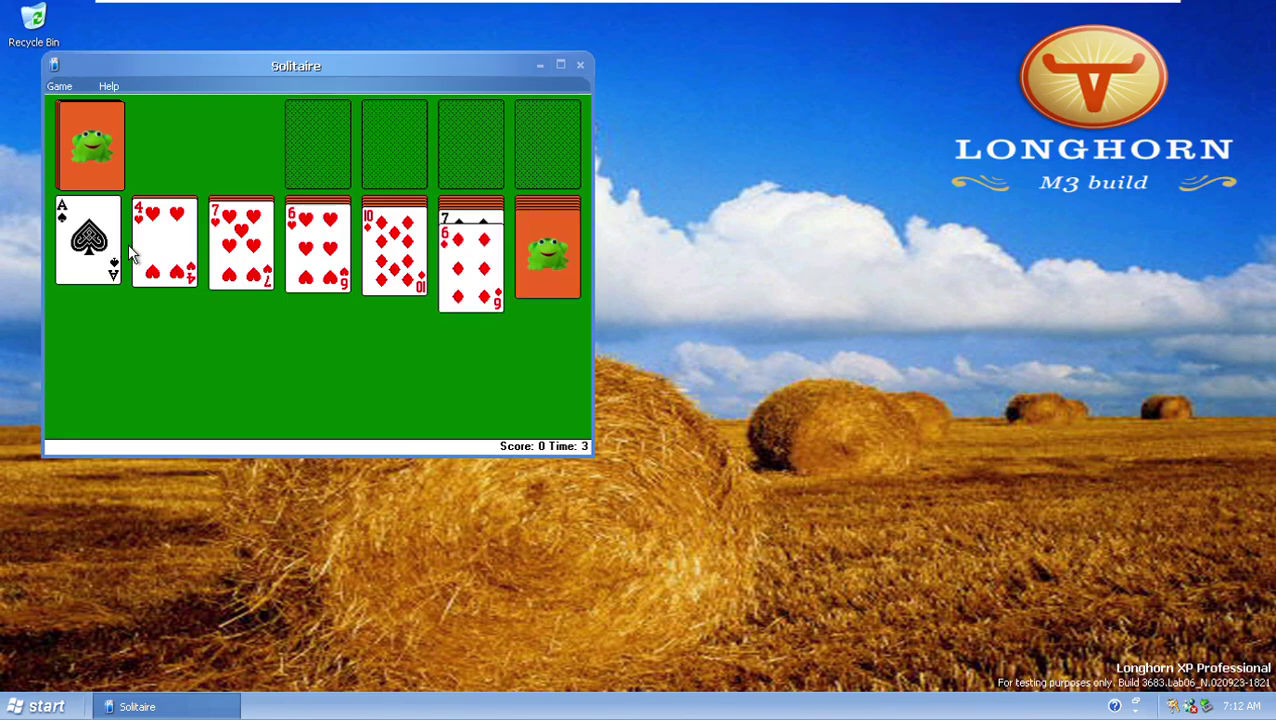
Send the ace of spades to the foundation, turn over the seventh column's face-down card, and close Solitaire.
double_click(88, 240)
left_click(547, 250)
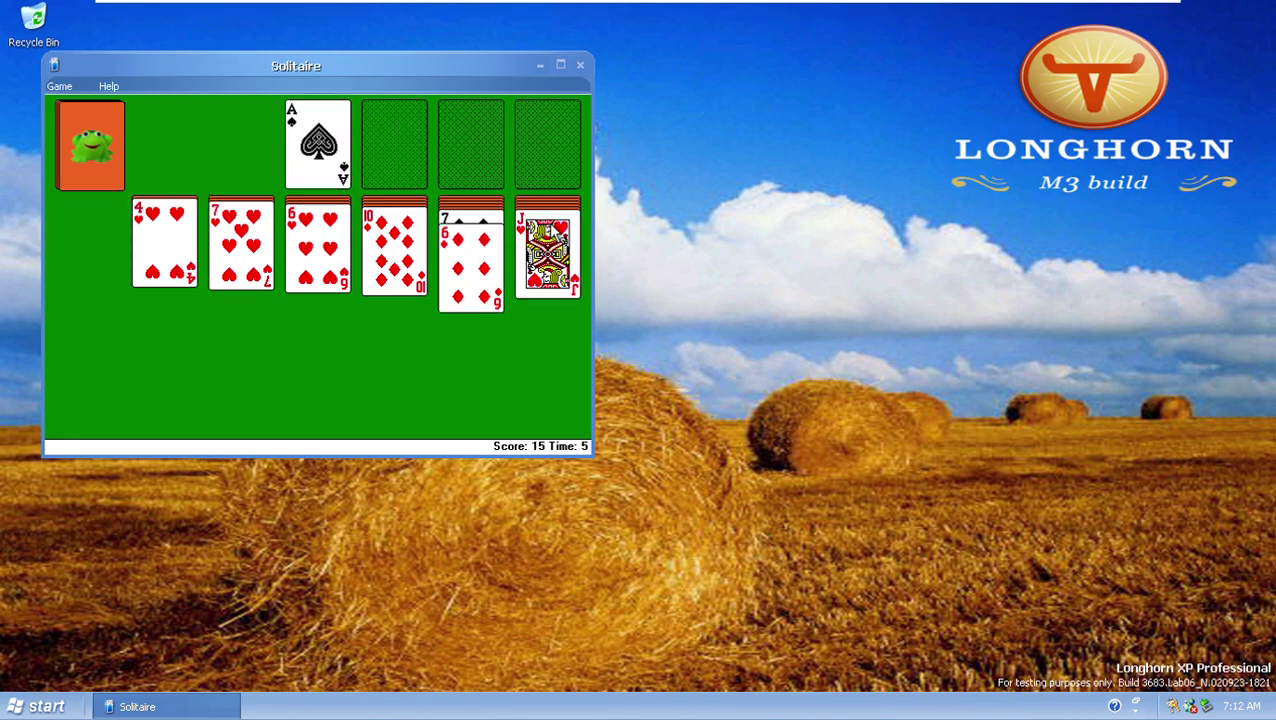
left_click(118, 171)
key("alt+F4")
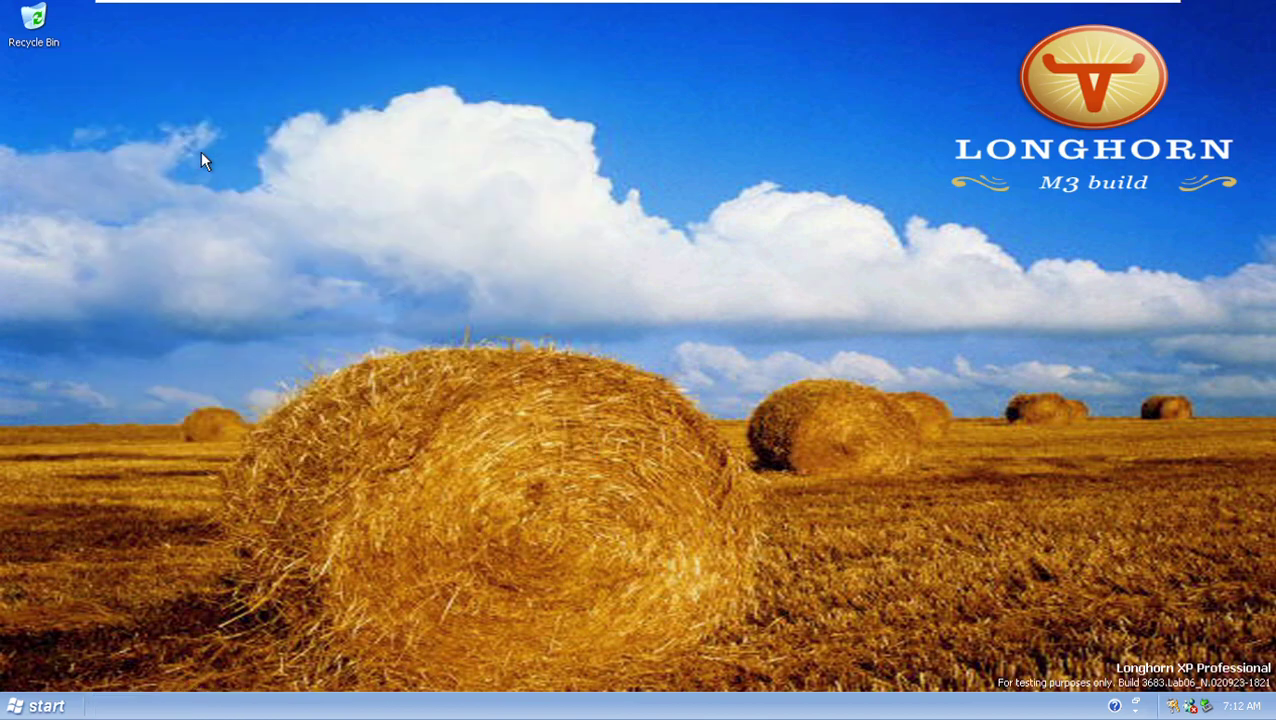
Launch Spider Solitaire from the bundled games and start a game at the Easy: One Suit difficulty.
key("super")
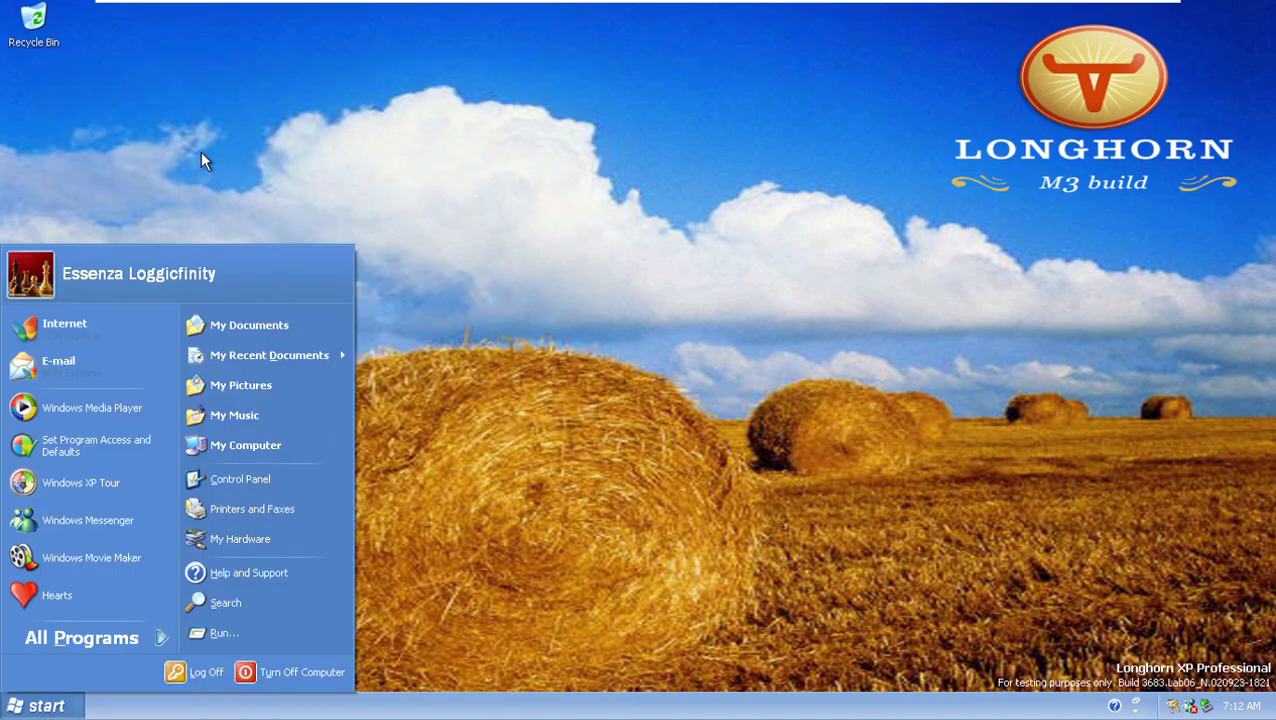
left_click(63, 640)
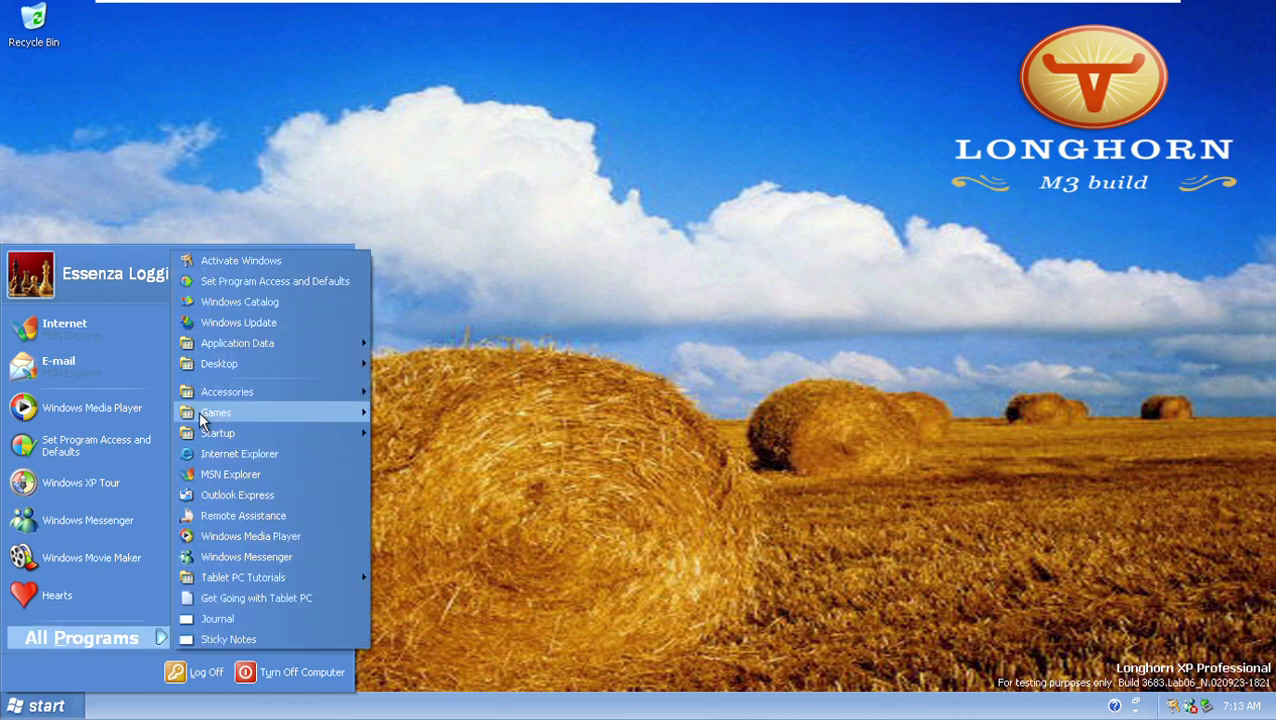
mouse_move(197, 411)
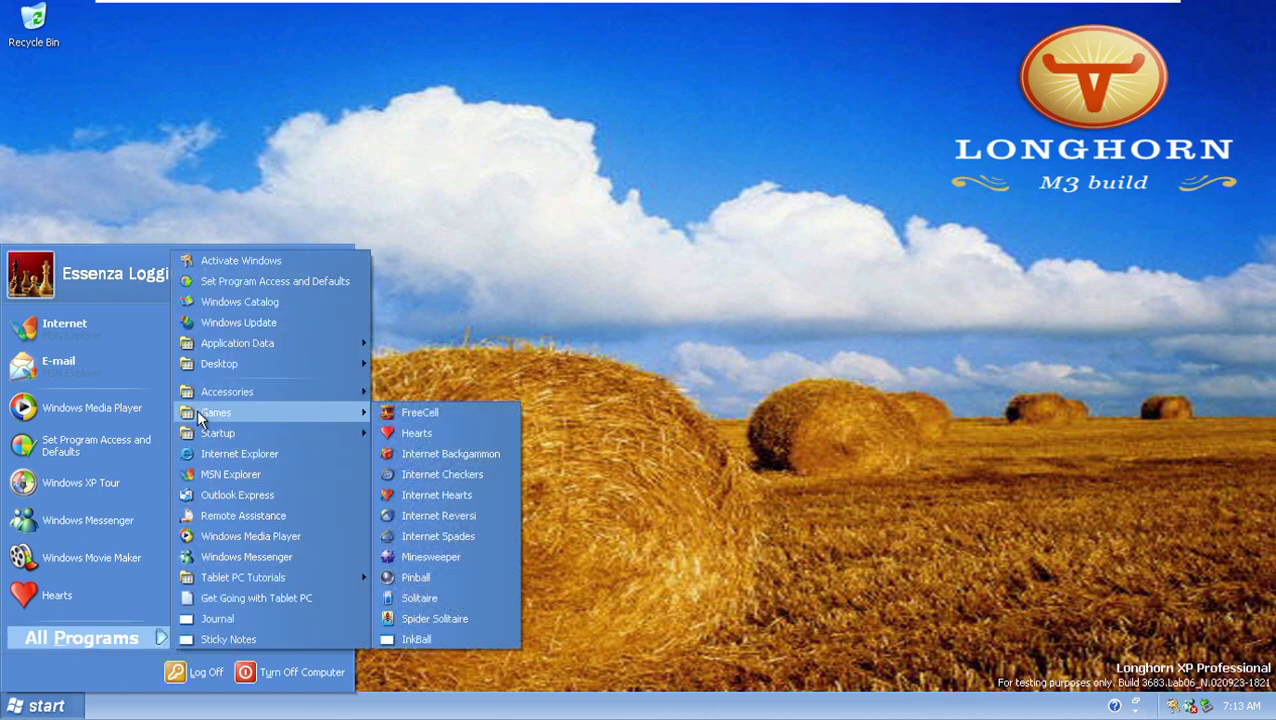
left_click(463, 616)
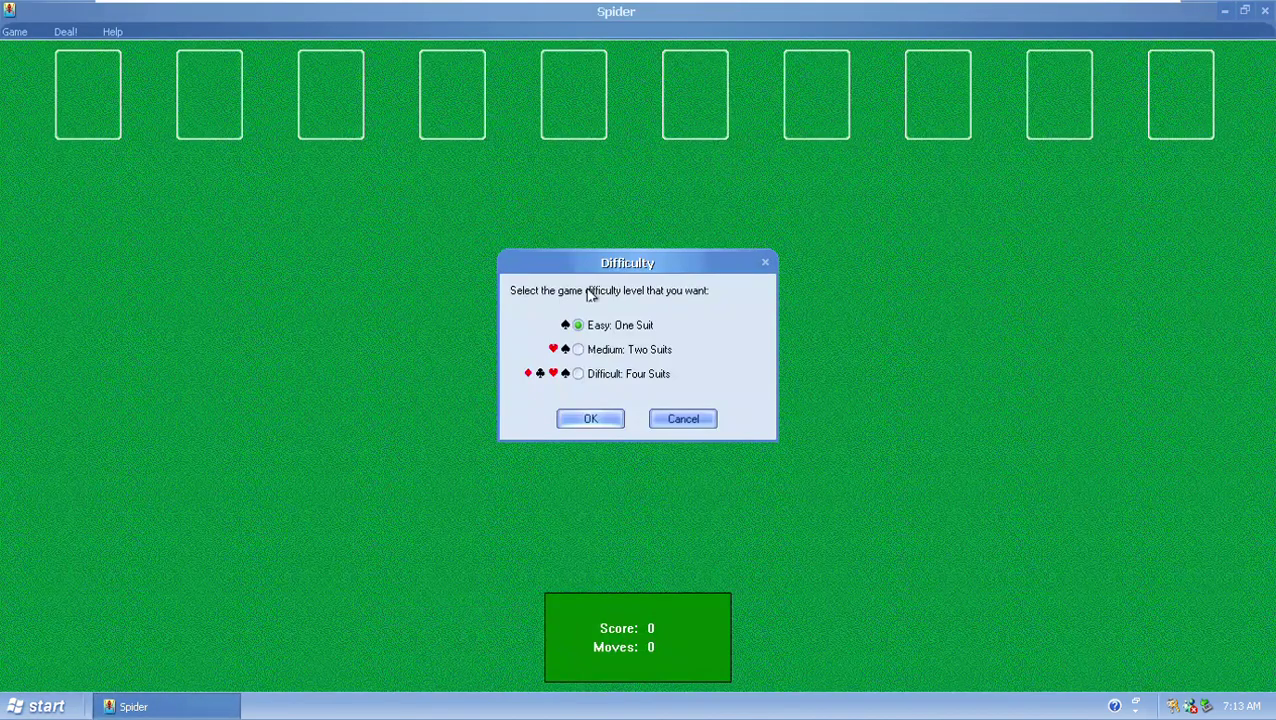
left_click(592, 421)
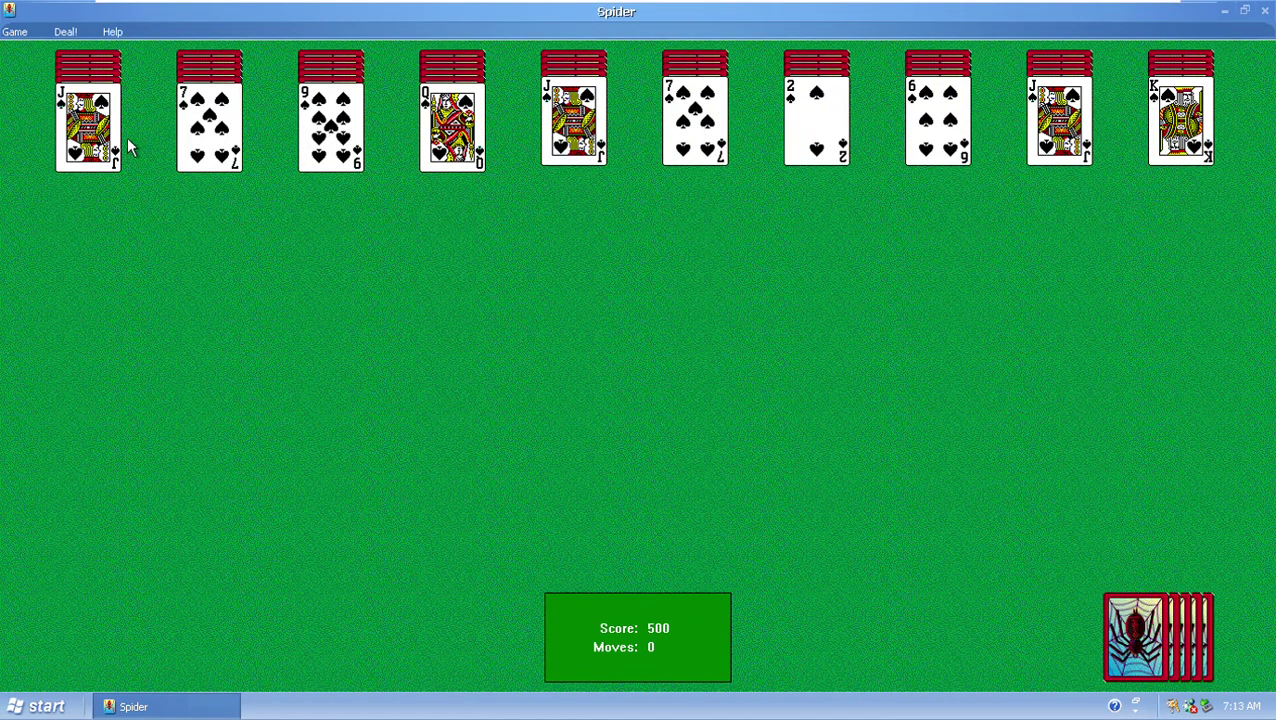
Stack the fifth column's jack on the queen, move both onto the king of spades, and close Spider Solitaire.
left_click_drag(573, 120, 452, 150)
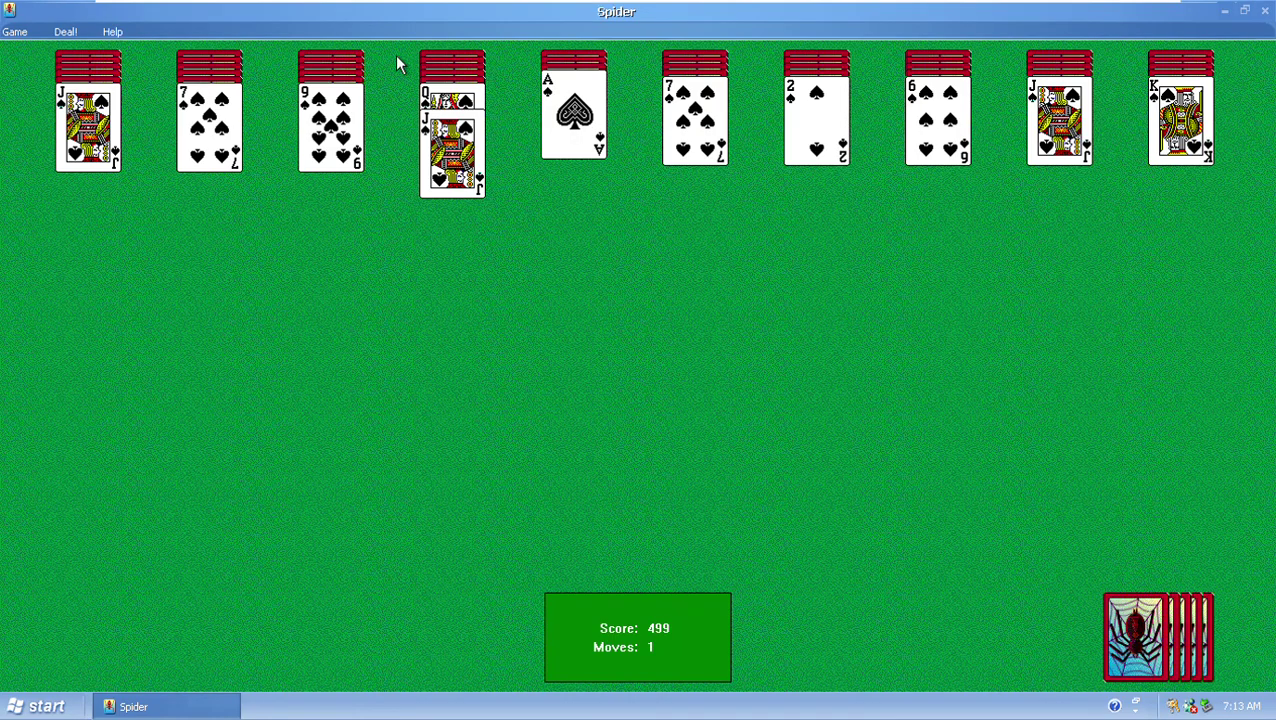
left_click_drag(462, 96, 1210, 112)
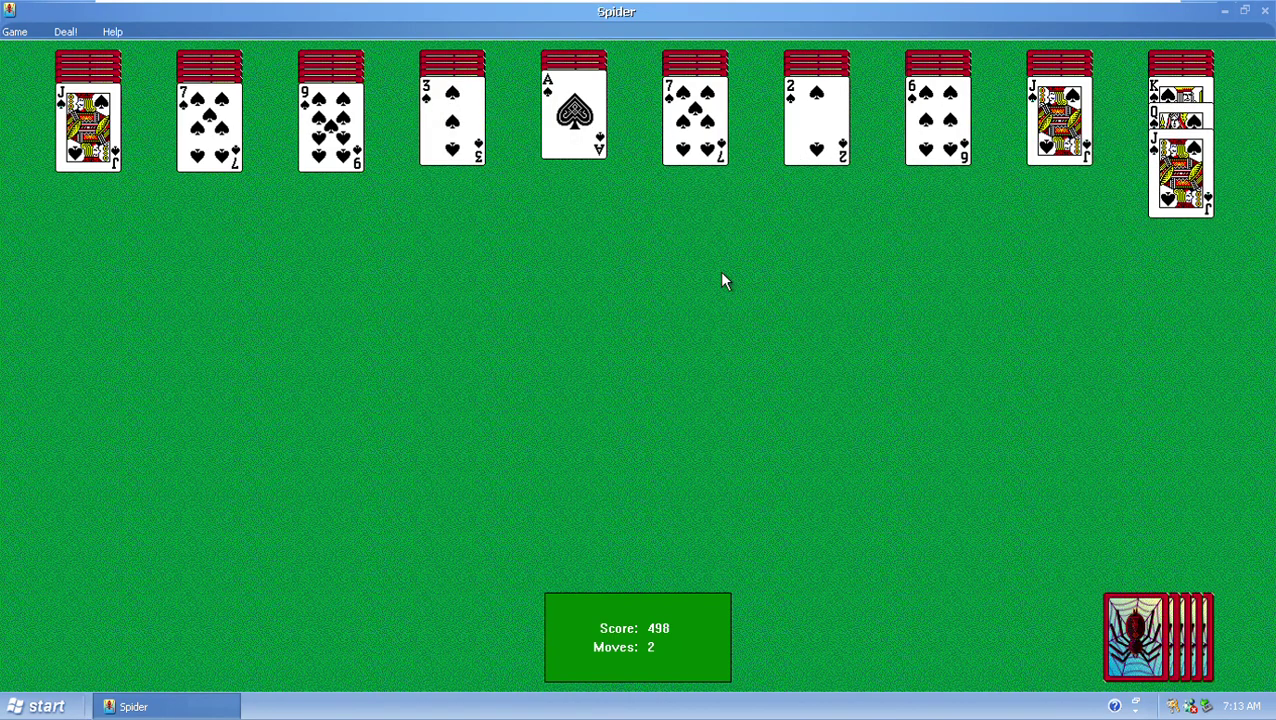
key("alt+F4")
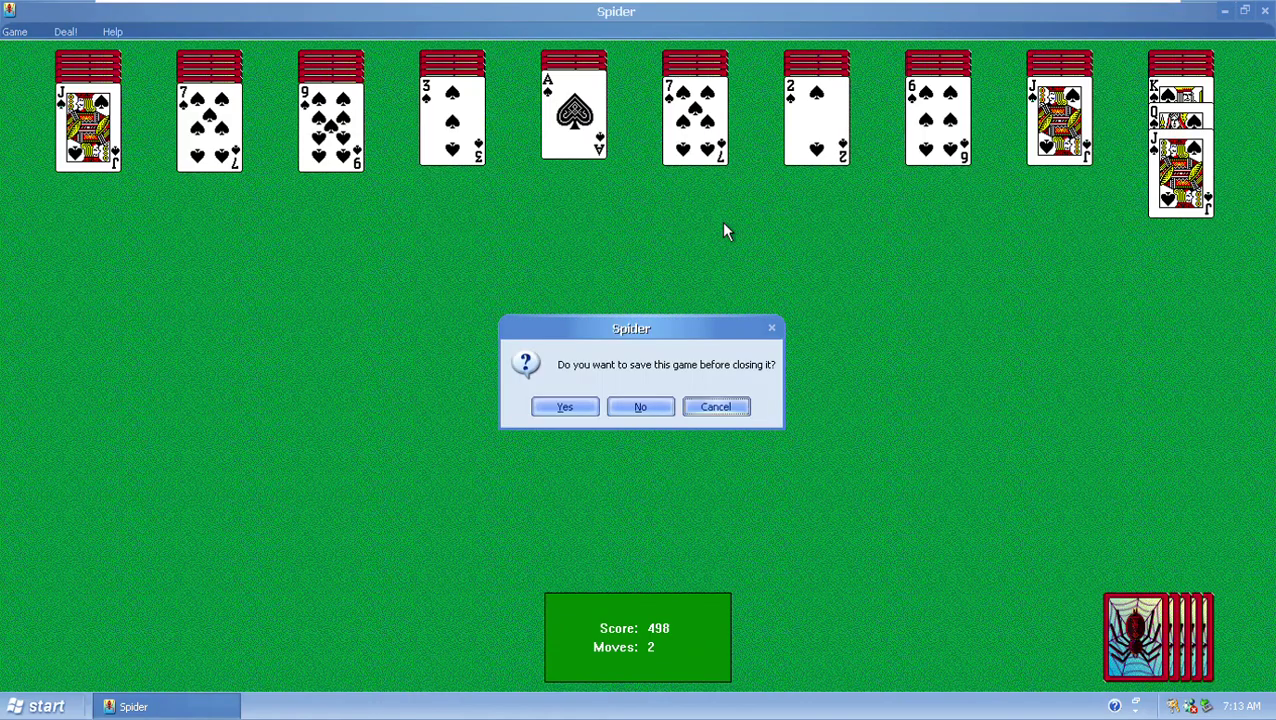
key("Tab")
key("Return")
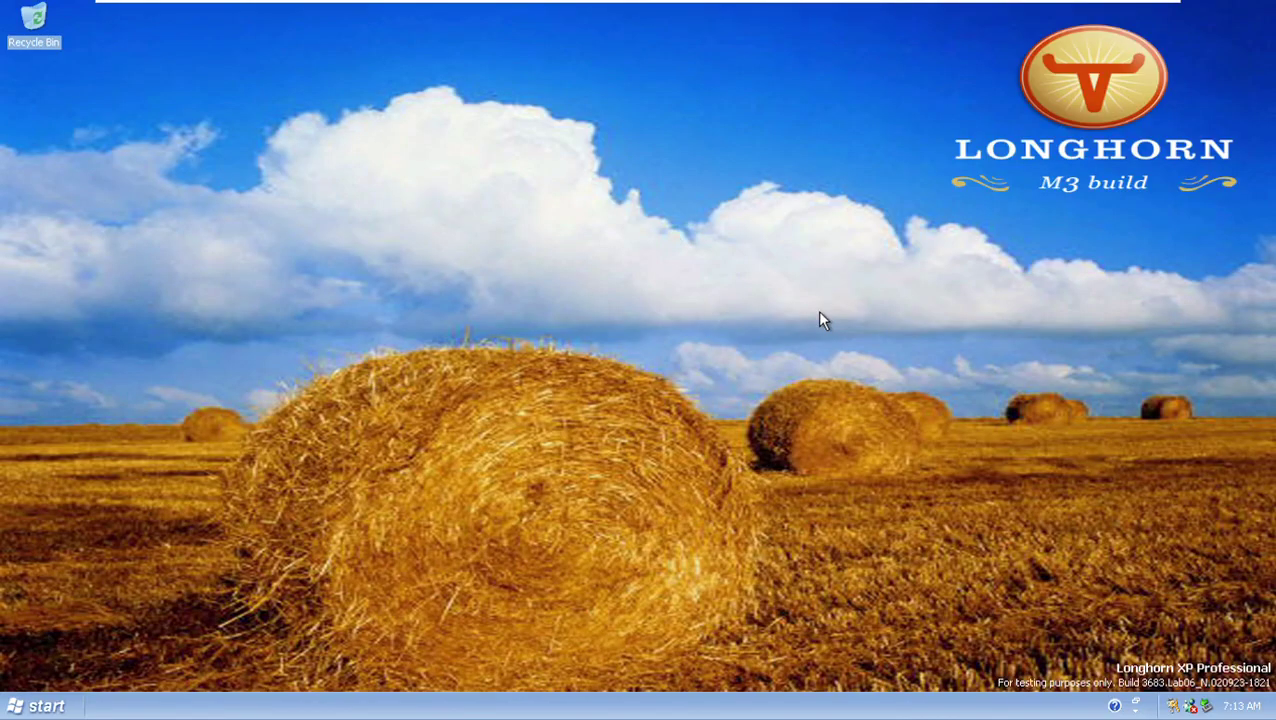
Try to launch InkBall from the bundled games and delete its broken shortcut.
key("super")
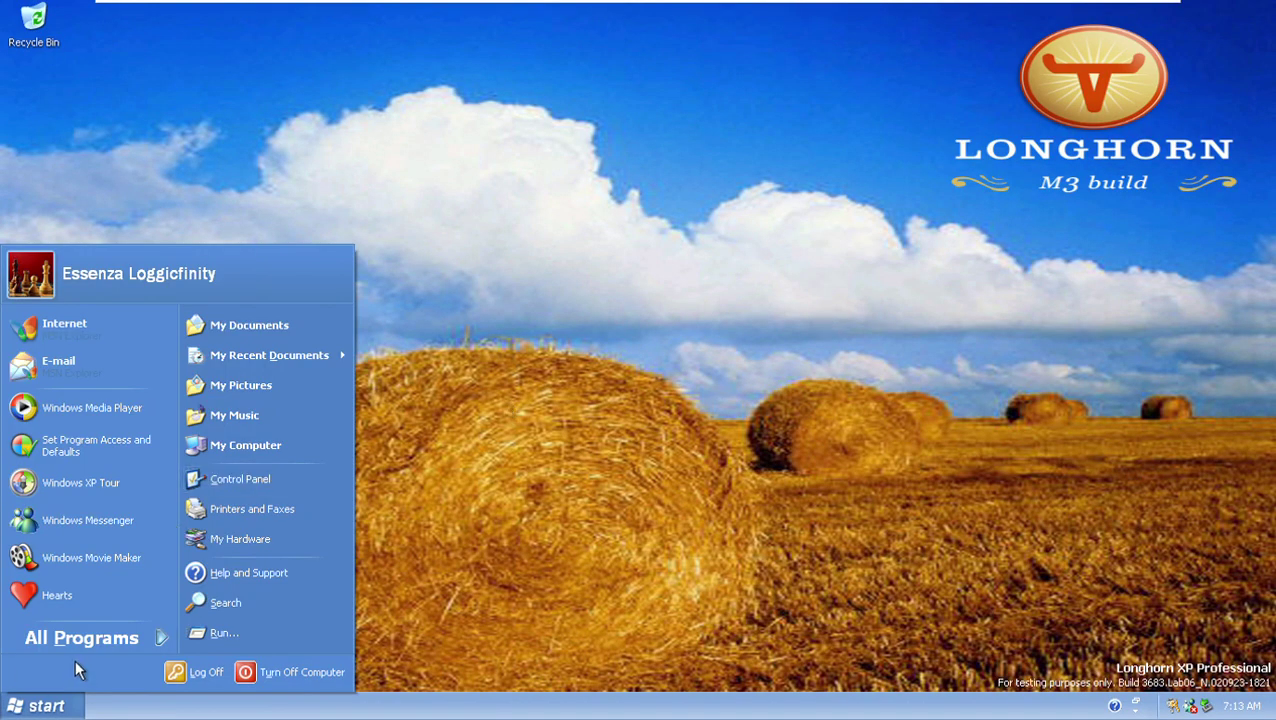
left_click(95, 627)
mouse_move(253, 415)
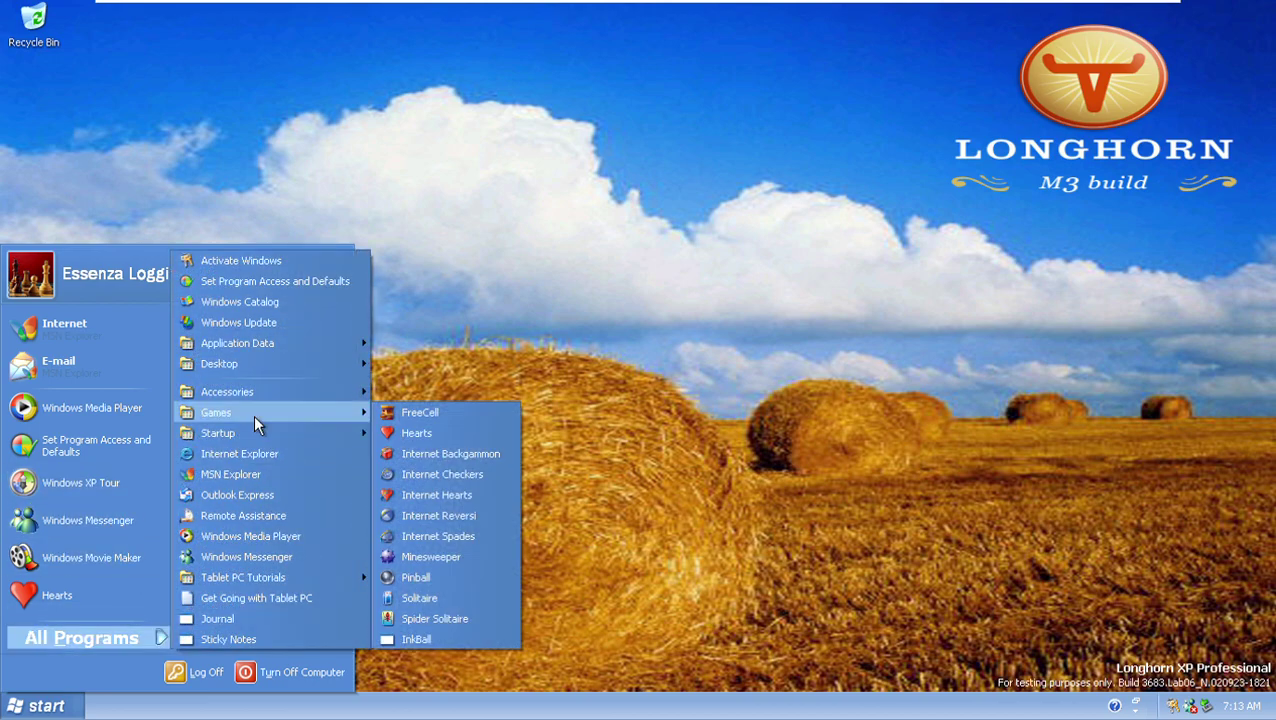
left_click(446, 638)
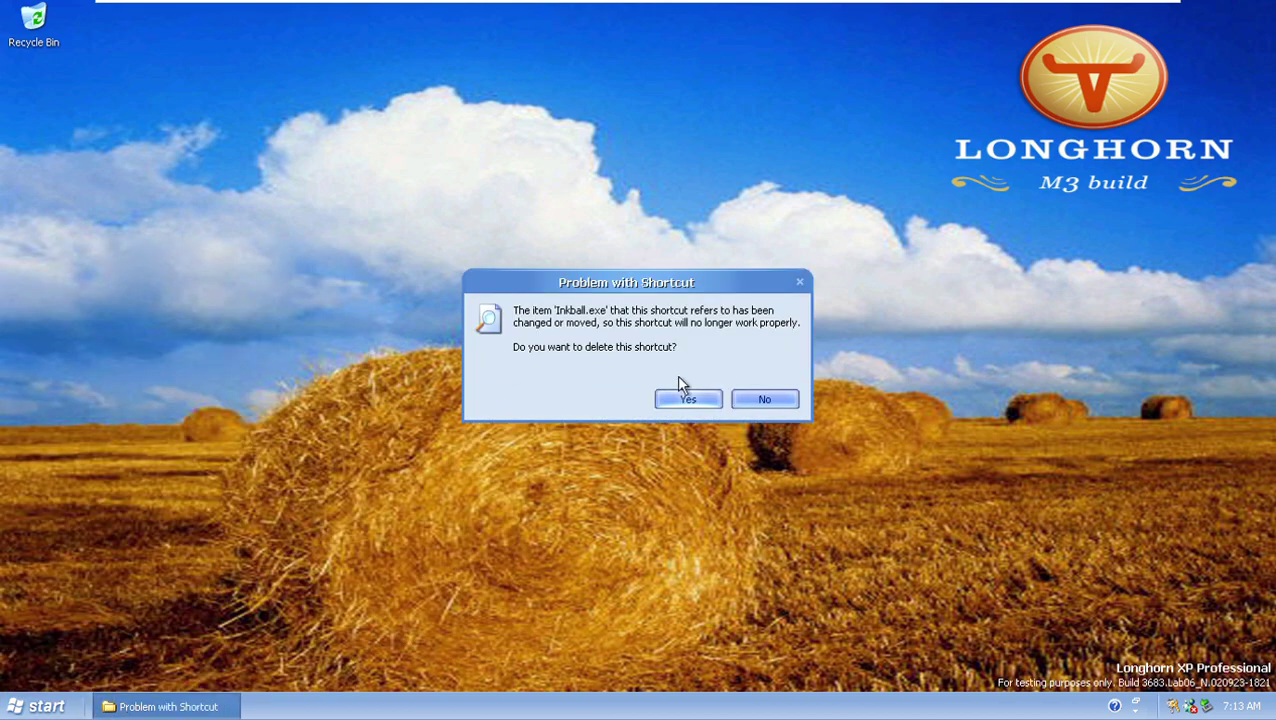
left_click(690, 399)
Try to open the Tablet PC Tutorial from the Tablet PC Tutorials program group.
key("super")
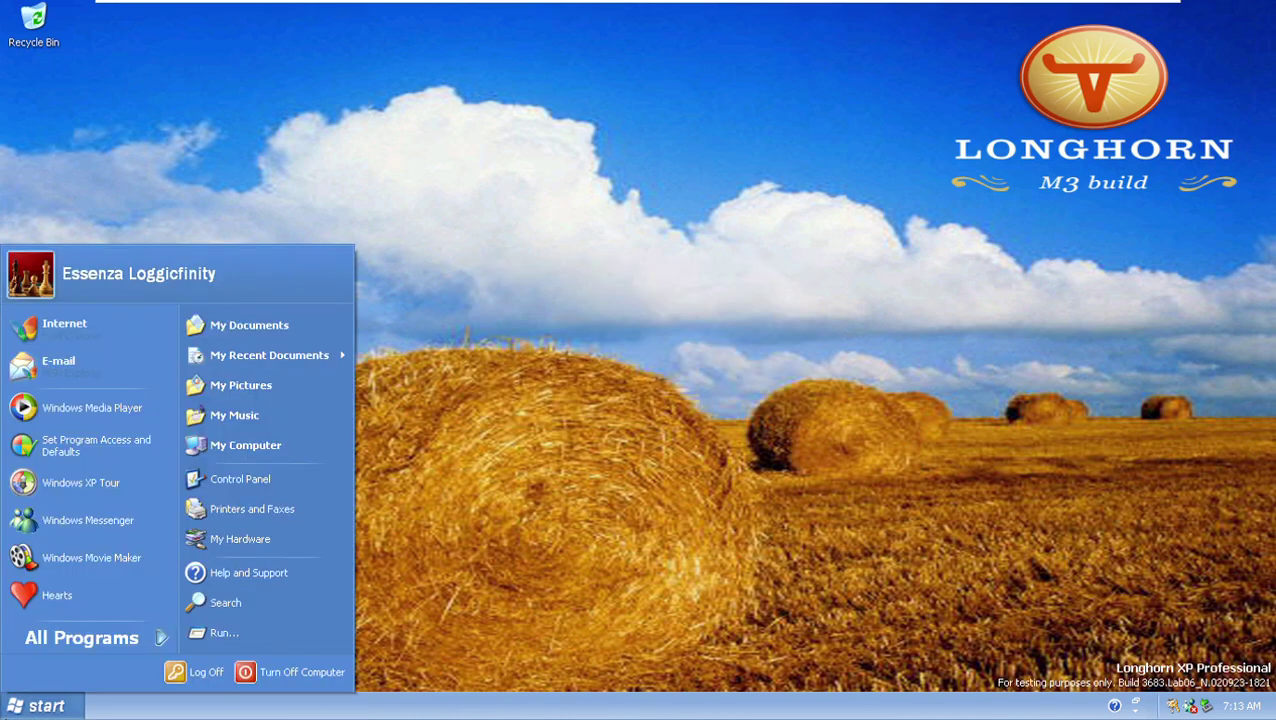
left_click(150, 622)
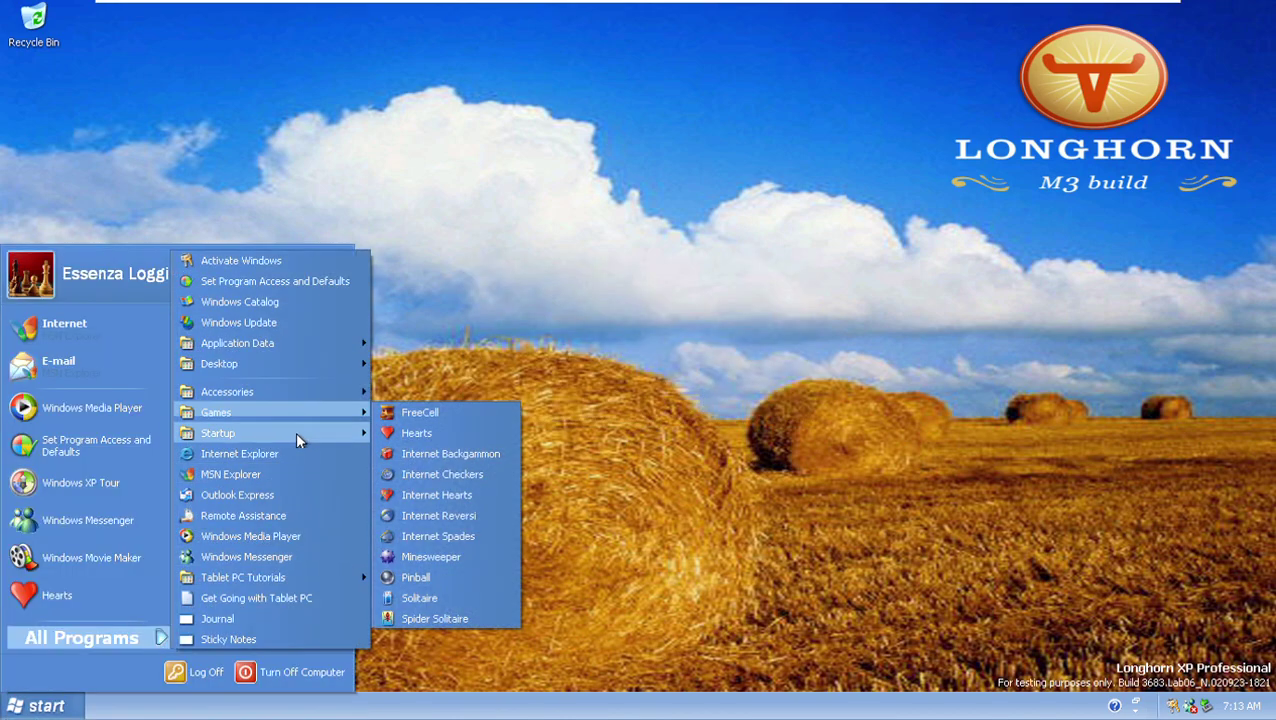
mouse_move(283, 438)
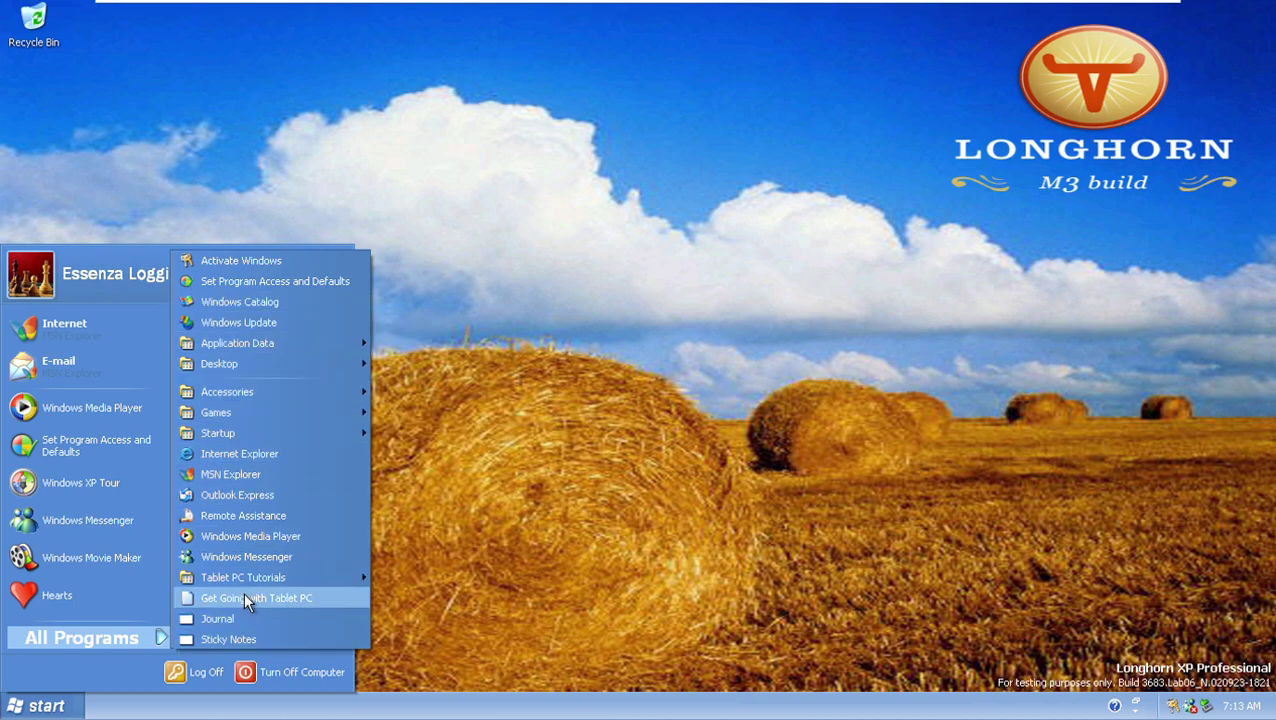
mouse_move(225, 583)
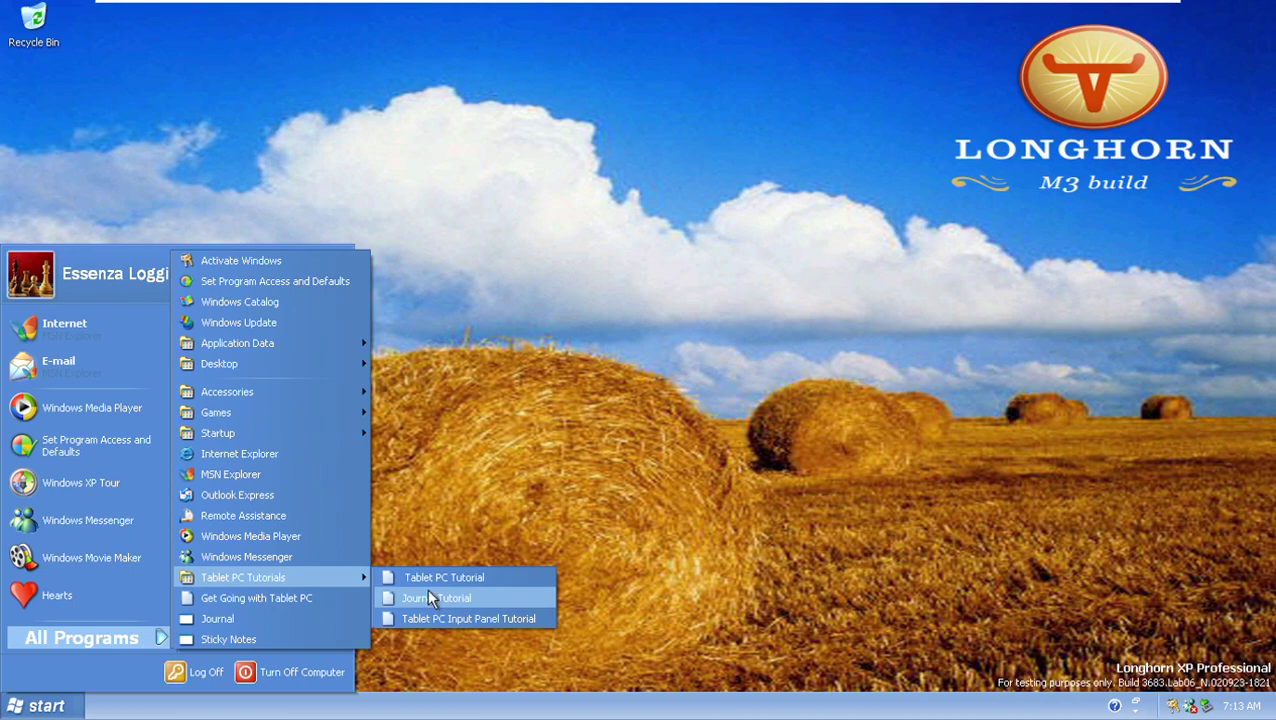
left_click(406, 577)
key("Return")
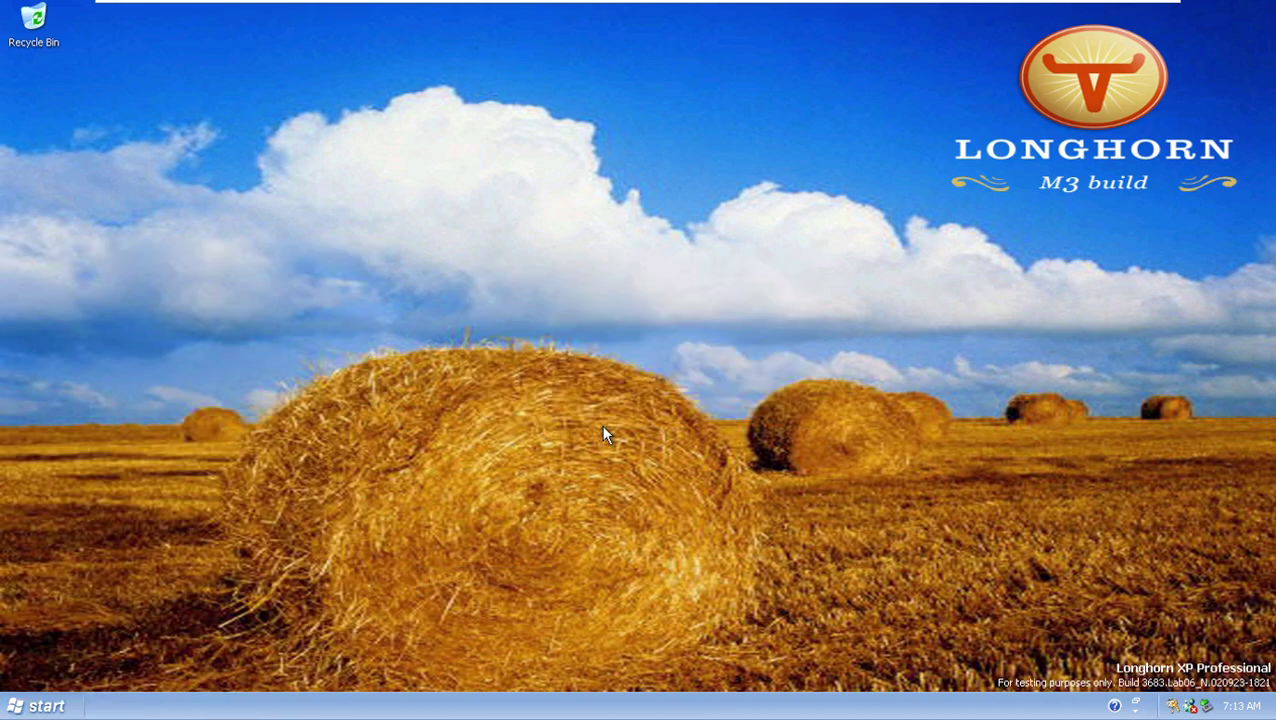
Delete the Tablet PC Tutorials folder from the installed programs list.
key("super")
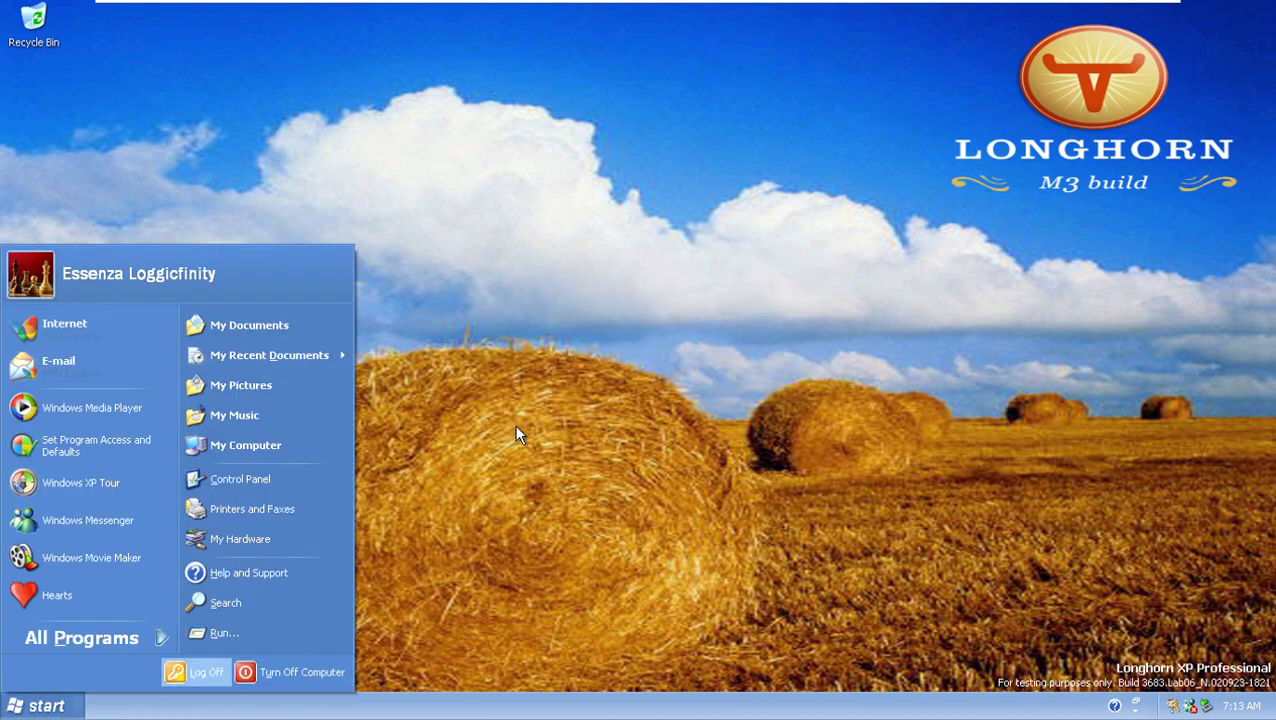
left_click(76, 630)
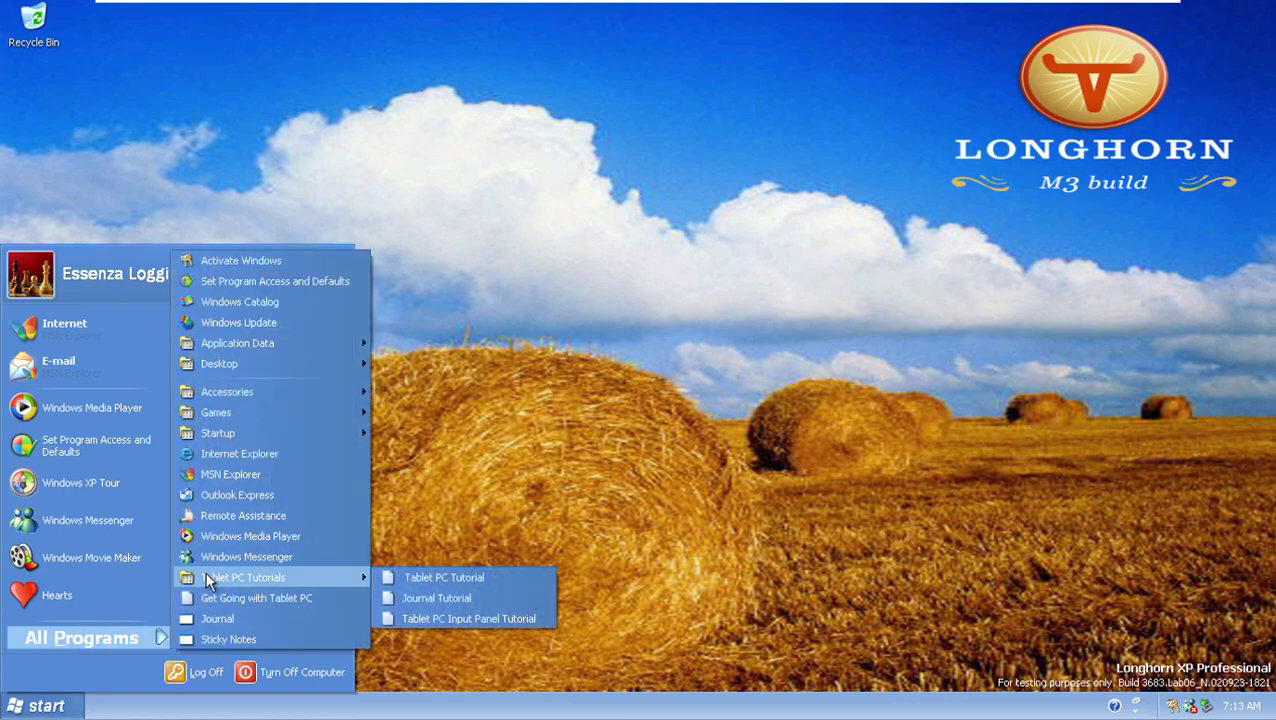
right_click(205, 578)
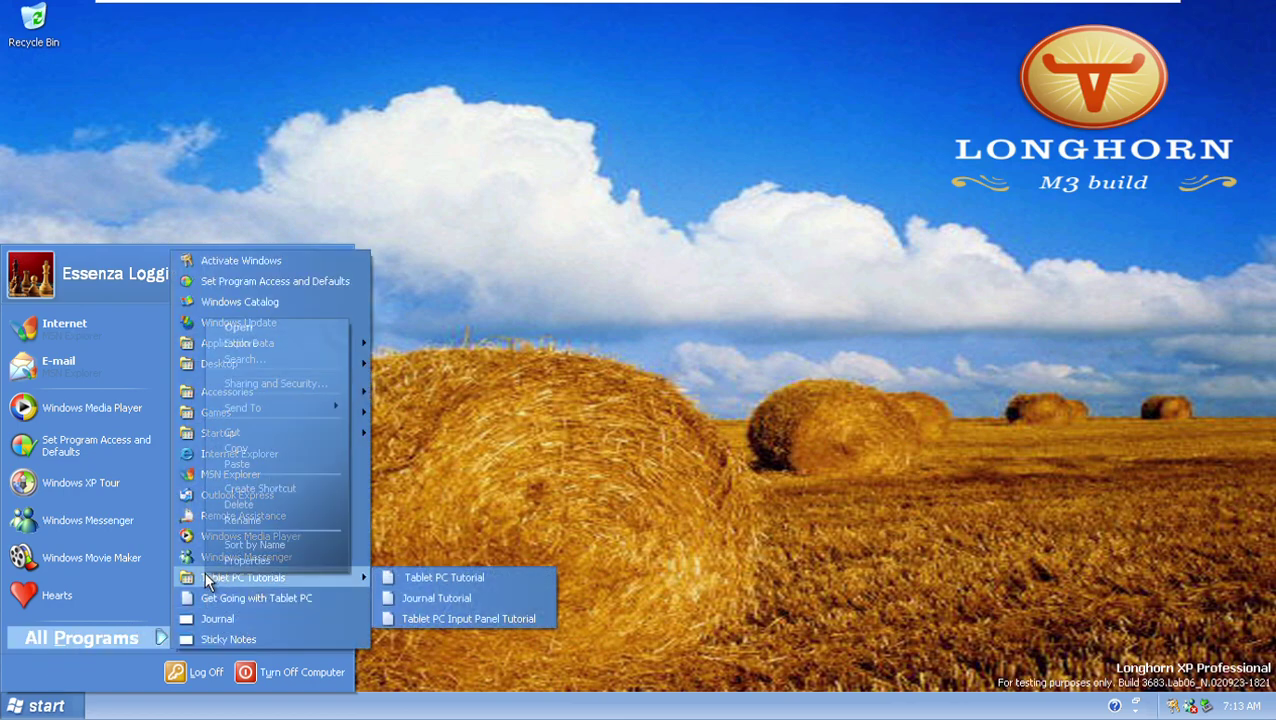
left_click(242, 506)
key("Return")
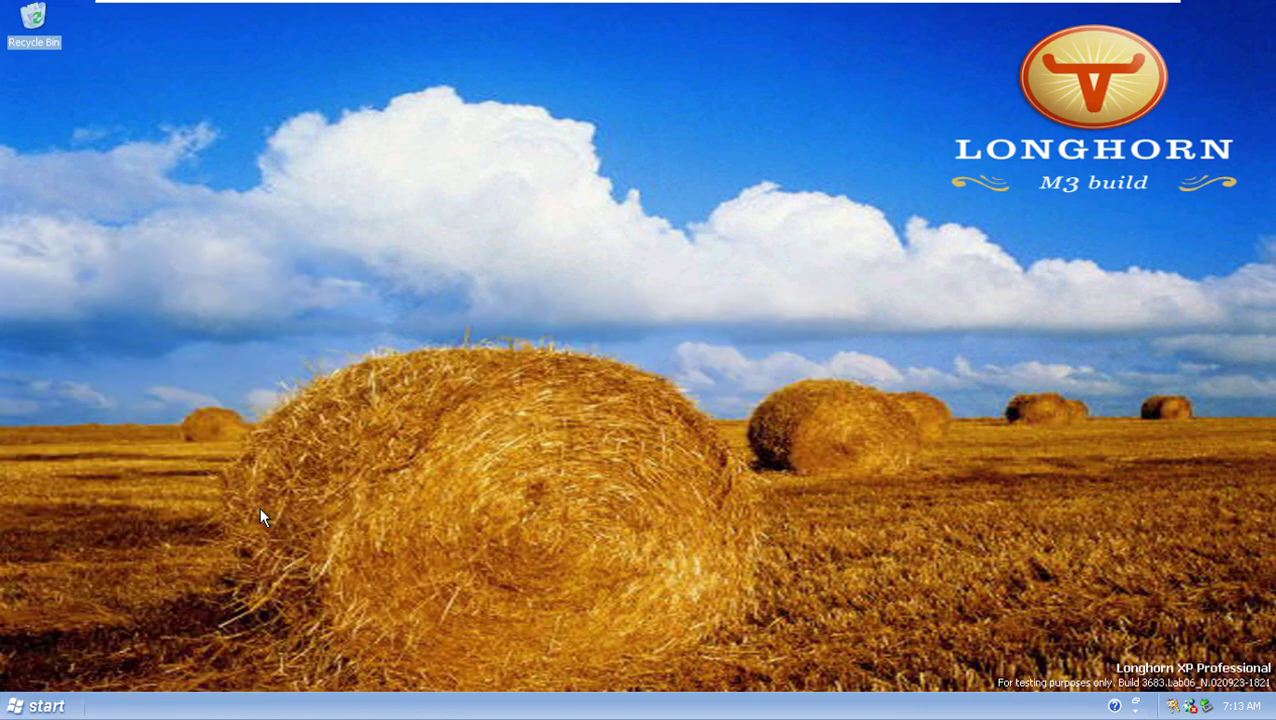
Send the Get Going with Tablet PC shortcut from the programs list to the Recycle Bin.
left_click(40, 706)
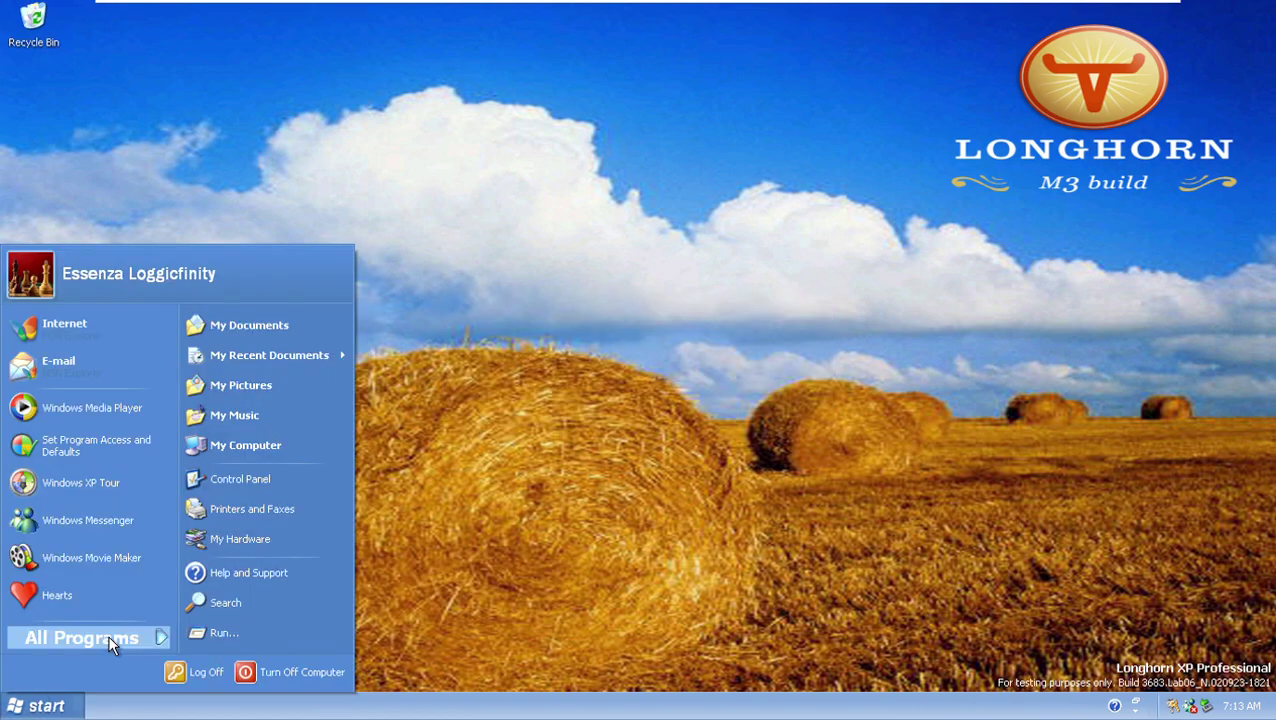
mouse_move(108, 634)
right_click(261, 597)
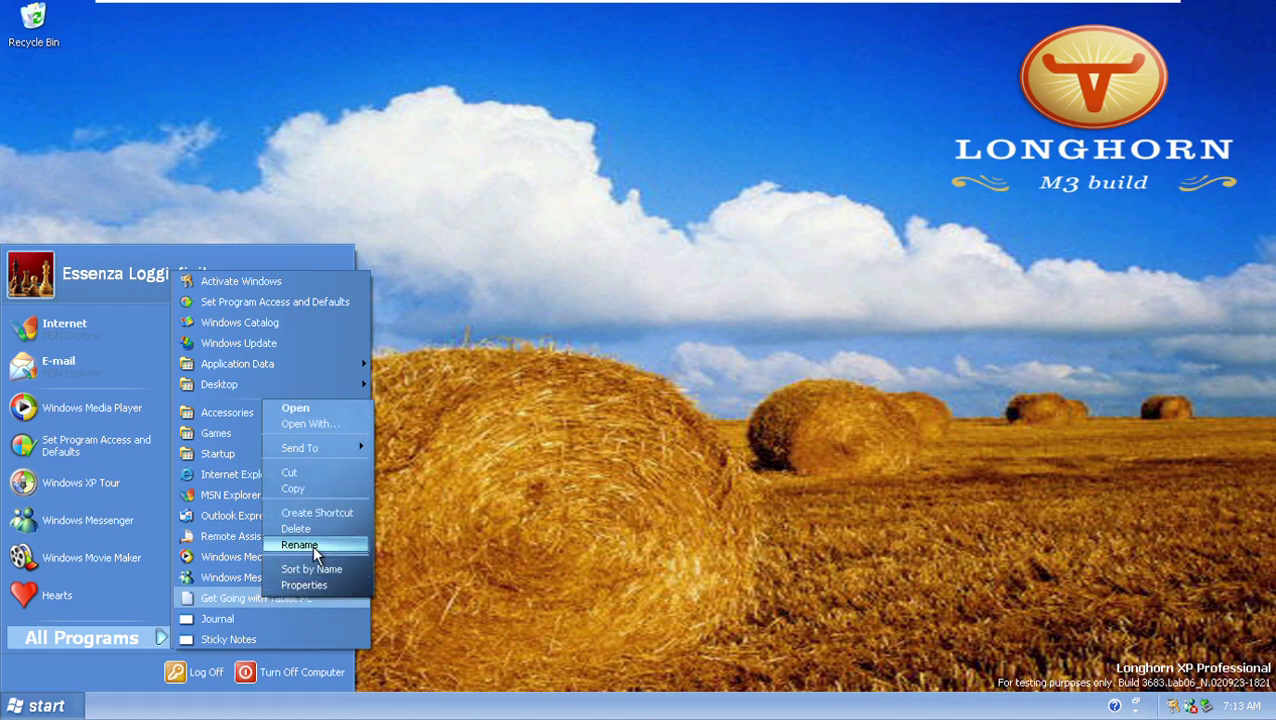
left_click(285, 532)
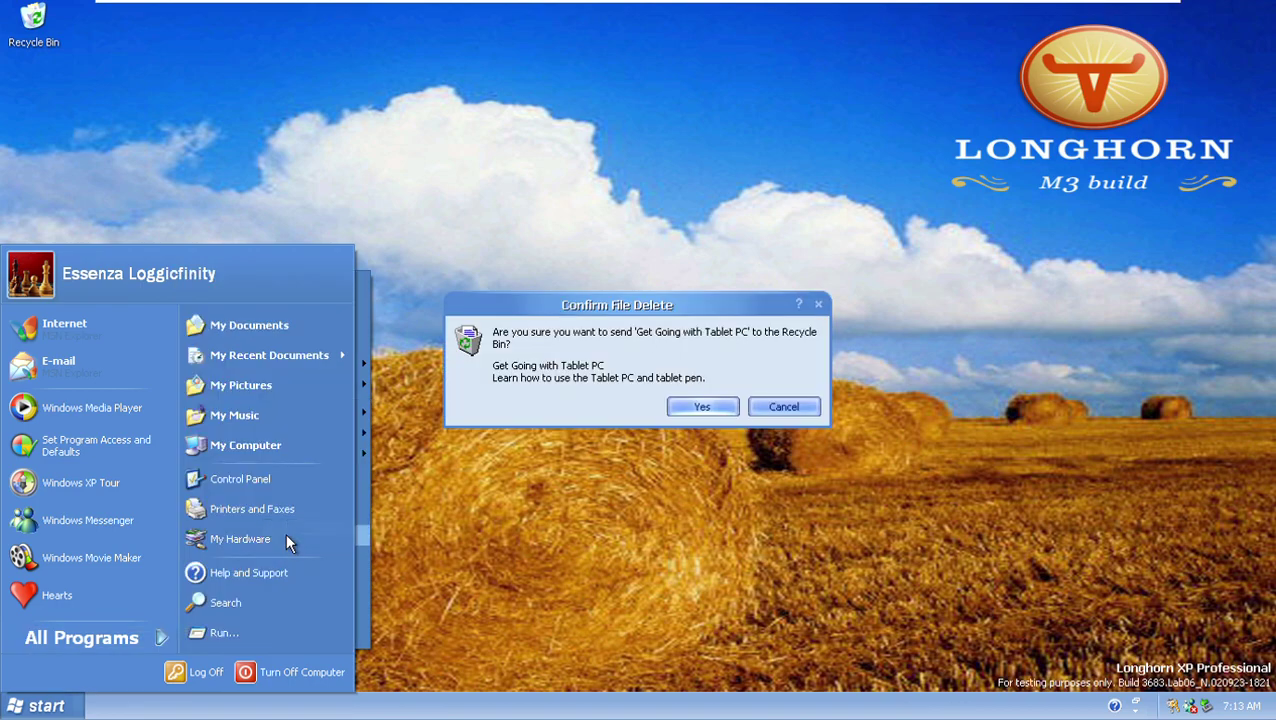
key("Return")
Empty the Recycle Bin on the desktop.
key("shift+F10")
key("Down")
key("Down")
key("Down")
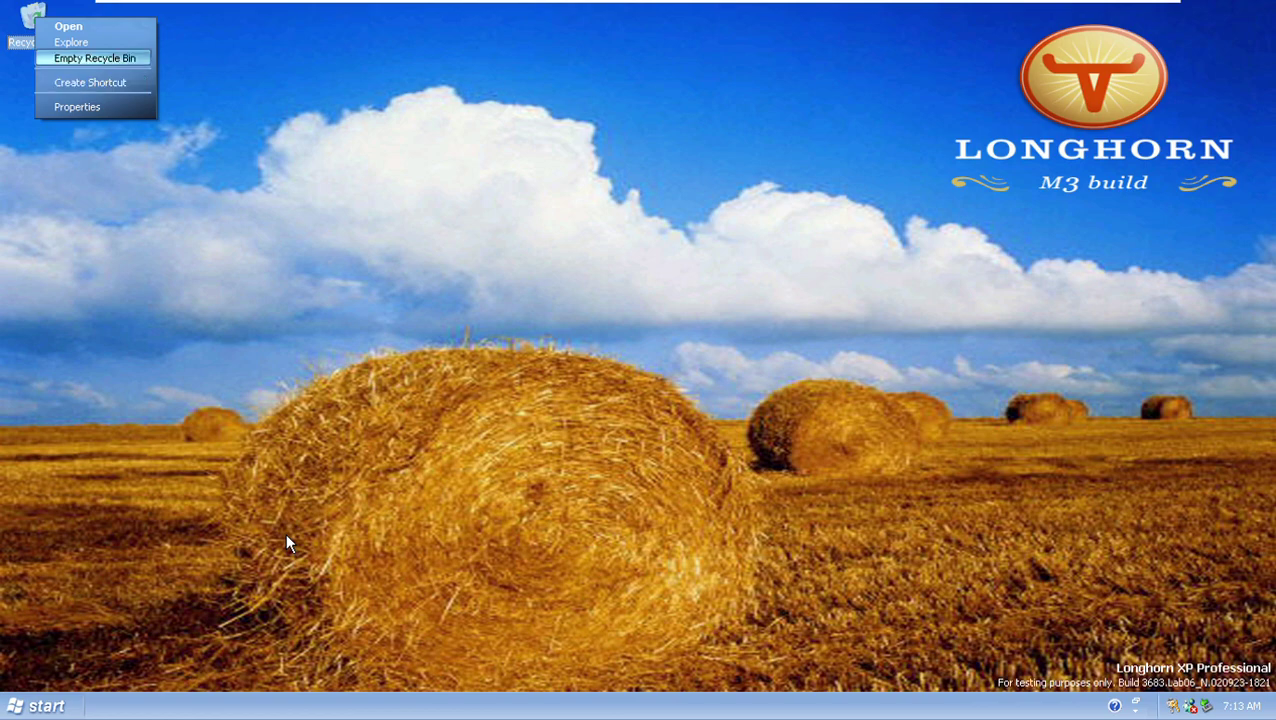
key("Return")
key("Return")
Remove Hearts from the list of recently used programs.
key("super")
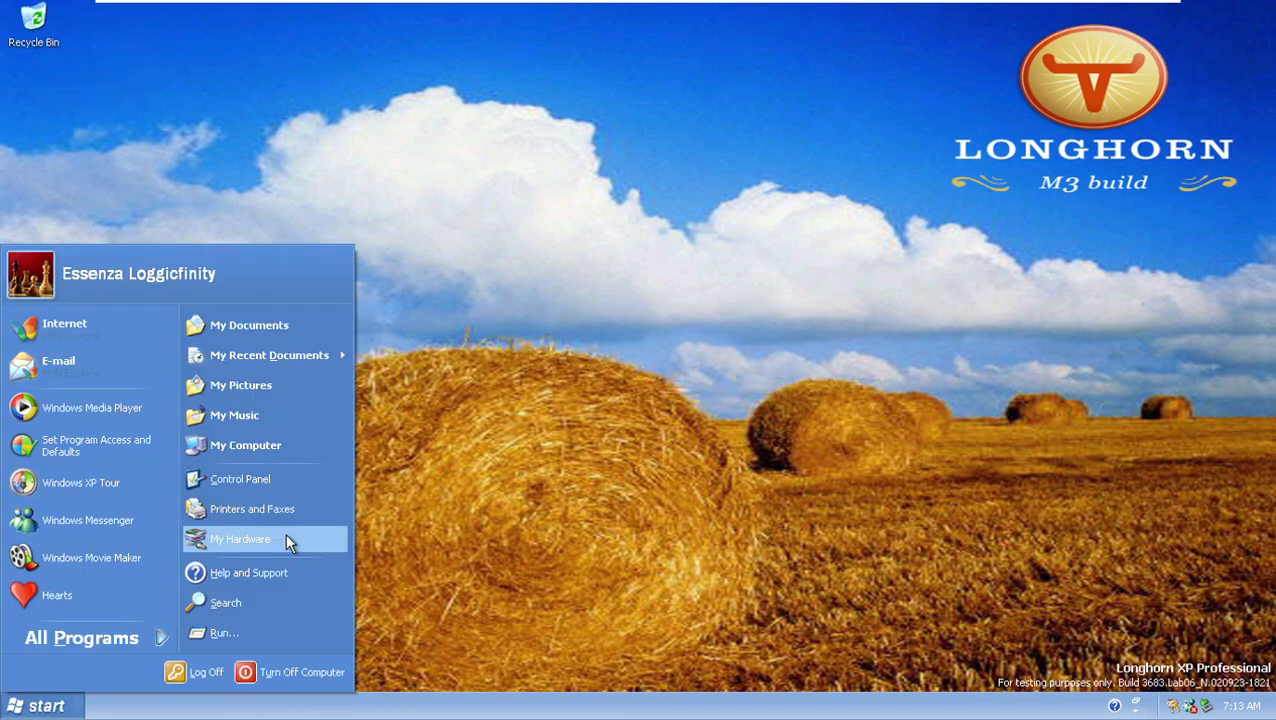
key("Down")
key("Down")
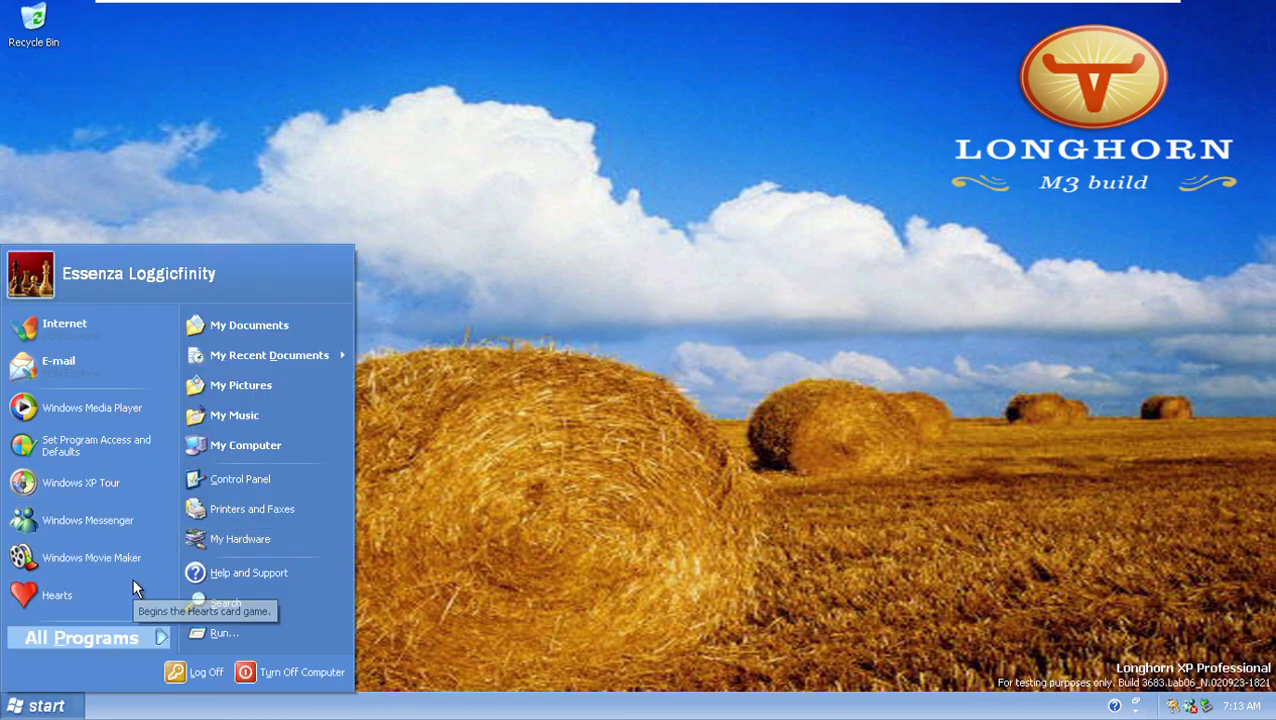
key("Up")
key("Up")
key("shift+F10")
key("Up")
key("Up")
key("Up")
key("Return")
Remove Spider Solitaire from the list of recently used programs.
key("Up")
key("Left")
key("Up")
key("Up")
key("Left")
key("shift+F10")
key("Up")
key("Up")
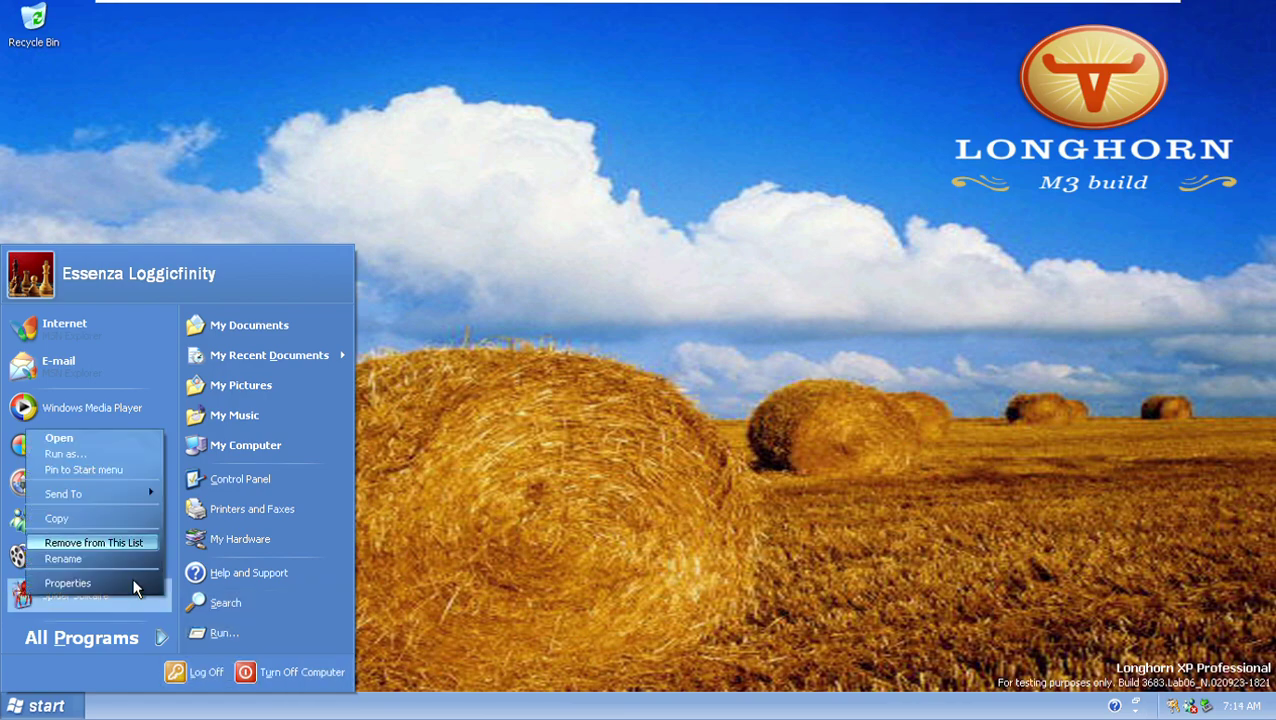
key("Return")
Remove Solitaire from the list of recently used programs.
key("Up")
key("Up")
key("Up")
key("Up")
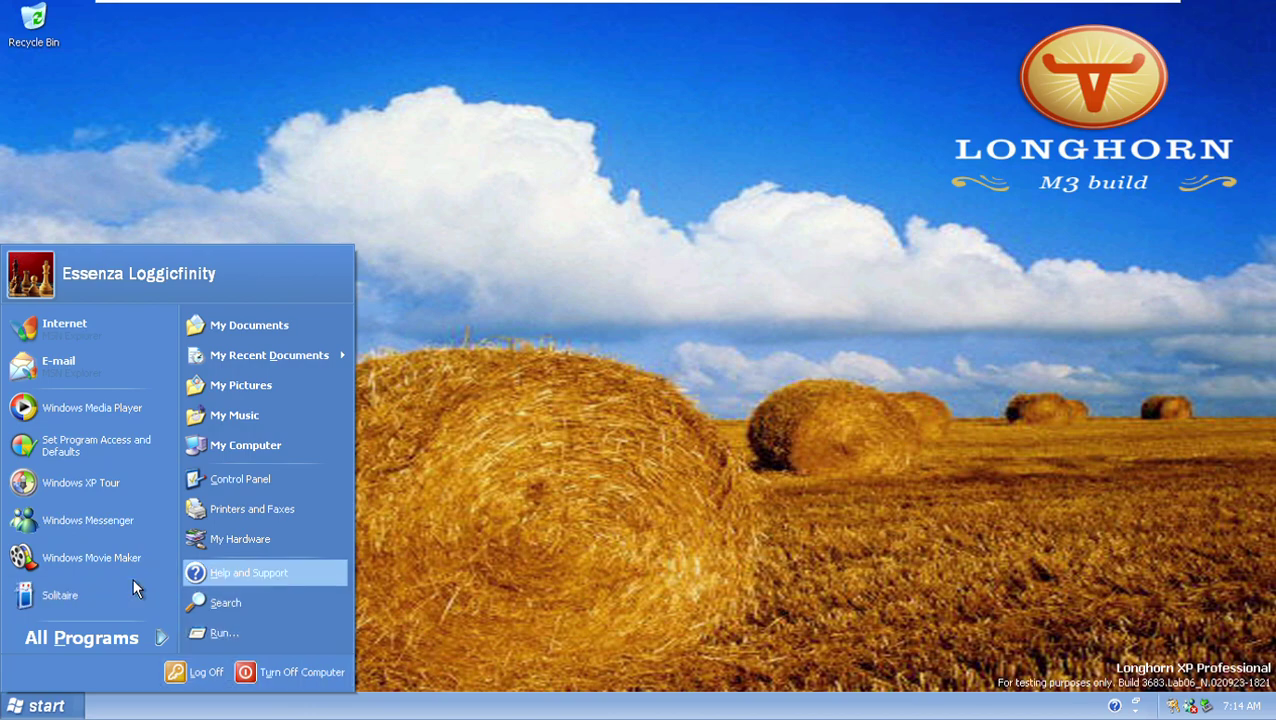
key("Down")
key("F2")
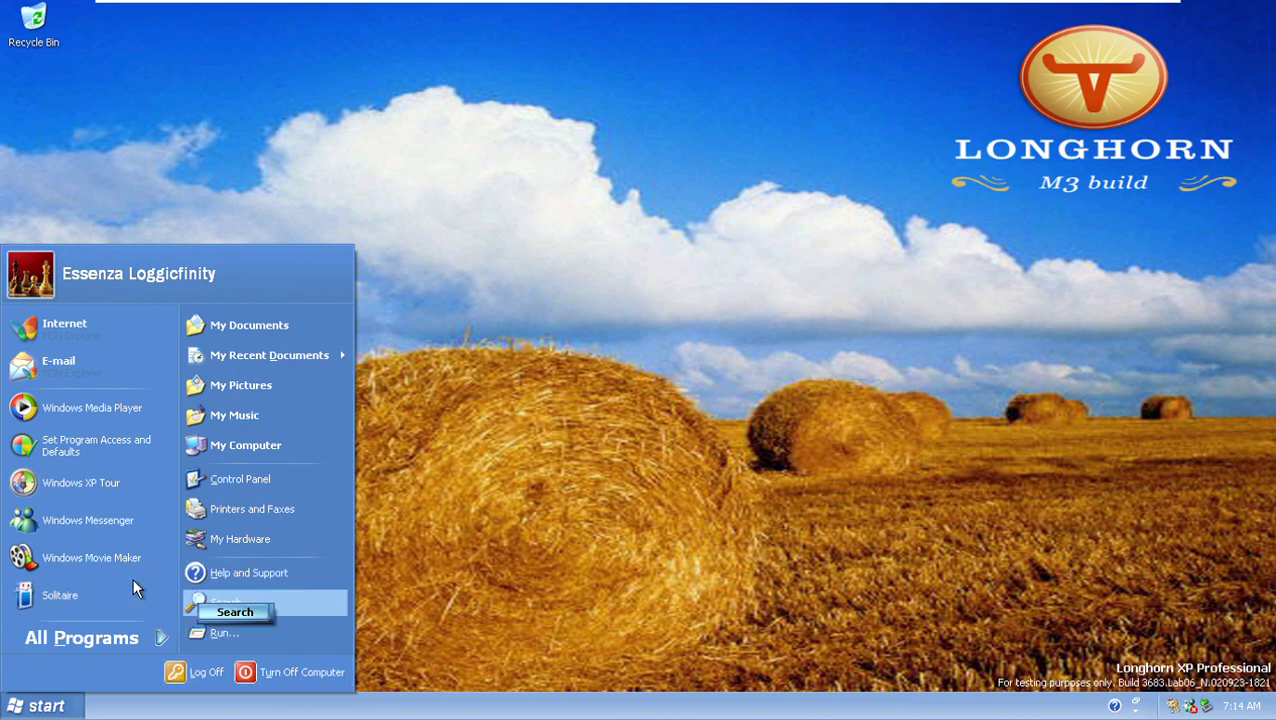
right_click(92, 598)
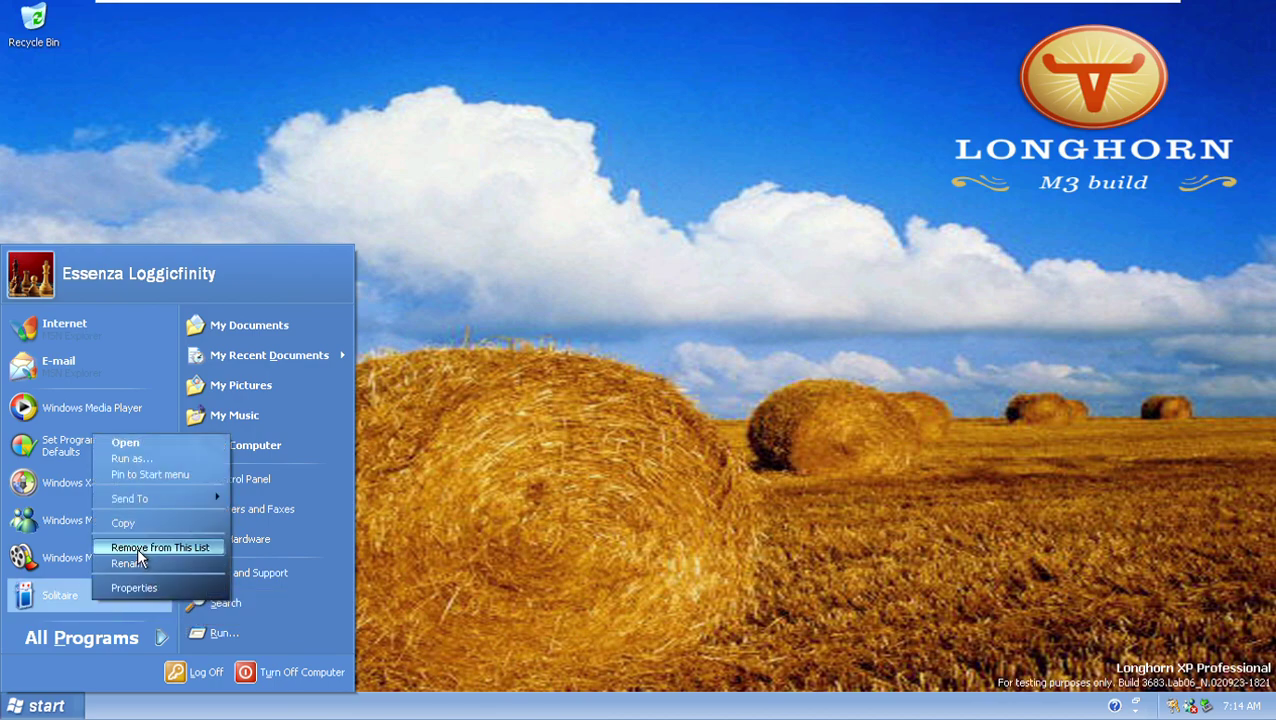
left_click(136, 547)
Remove Pinball and Minesweeper from the list of recently used programs.
right_click(74, 596)
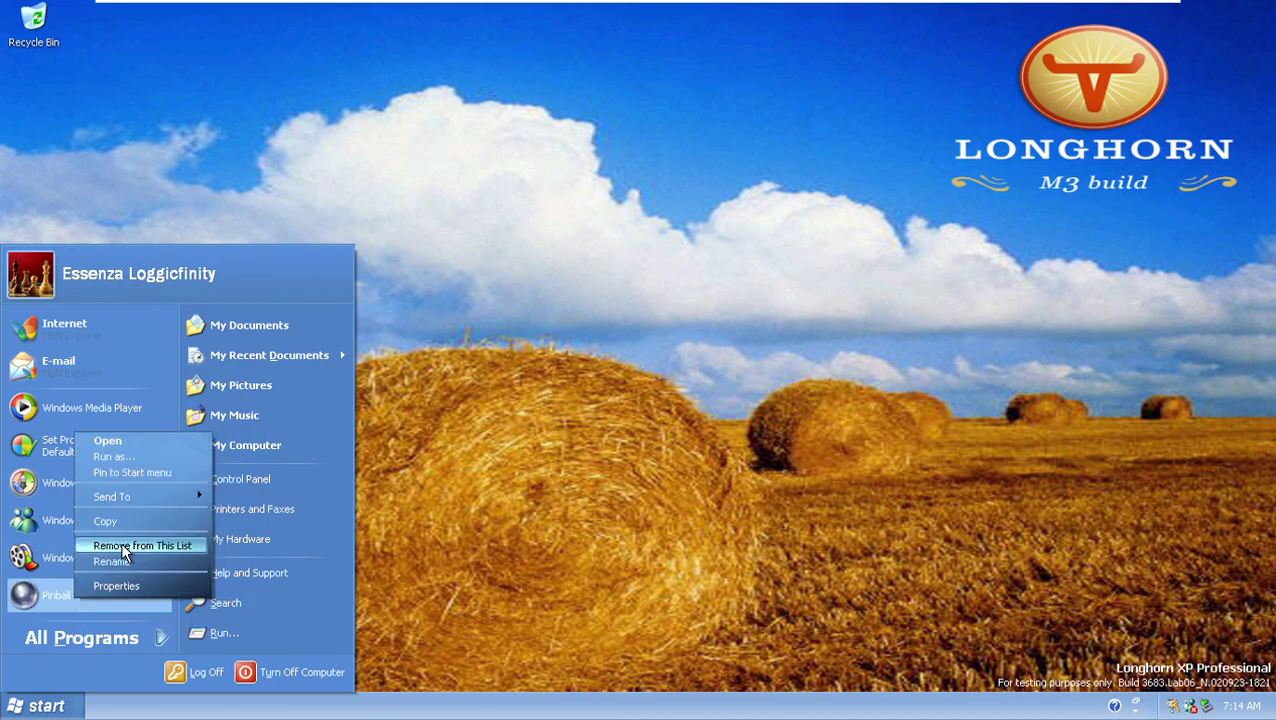
left_click(101, 548)
right_click(66, 586)
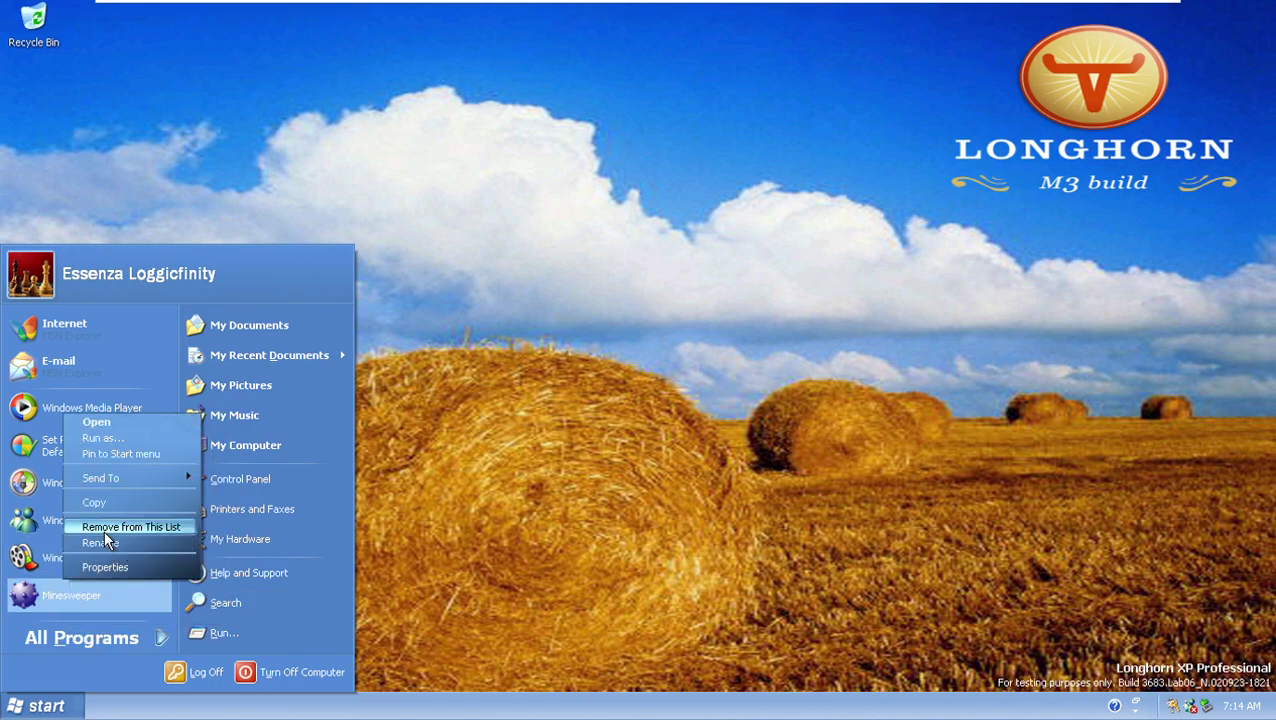
left_click(104, 529)
Remove the five Internet games, including Internet Spades, Hearts, Checkers and Backgammon, from the list of recently used programs.
right_click(106, 594)
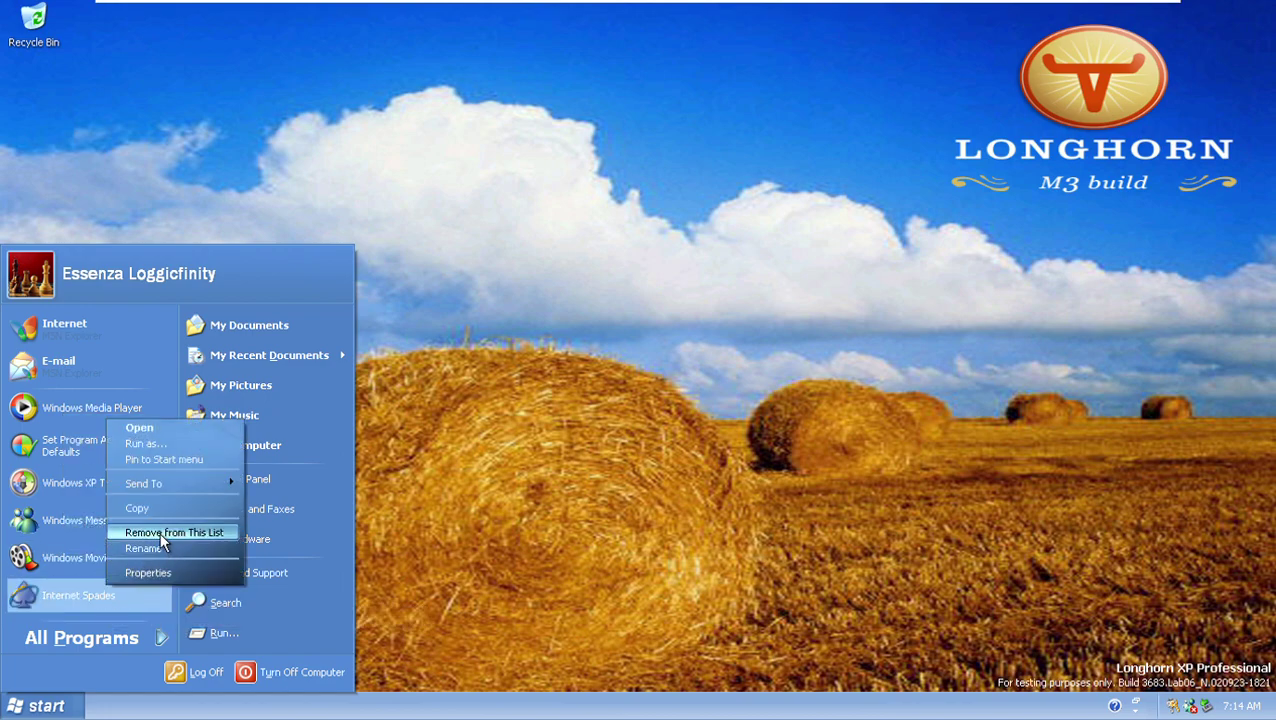
left_click(160, 530)
right_click(58, 600)
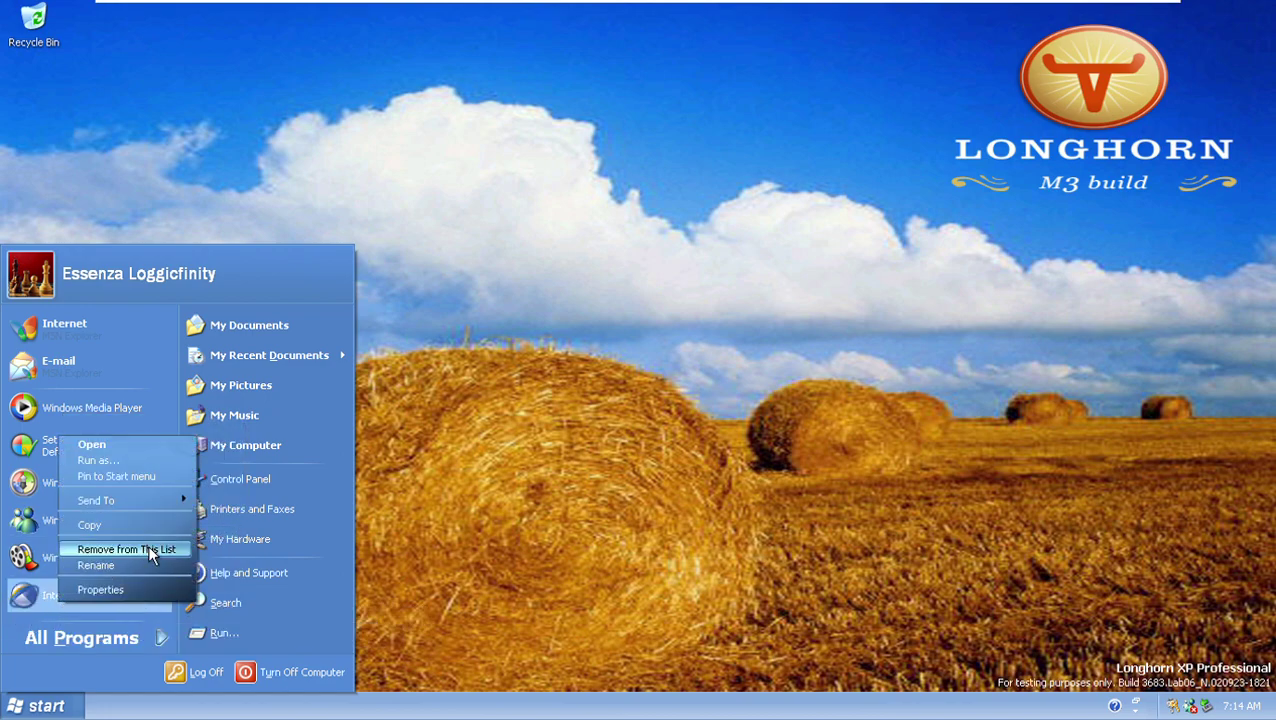
left_click(145, 548)
right_click(66, 590)
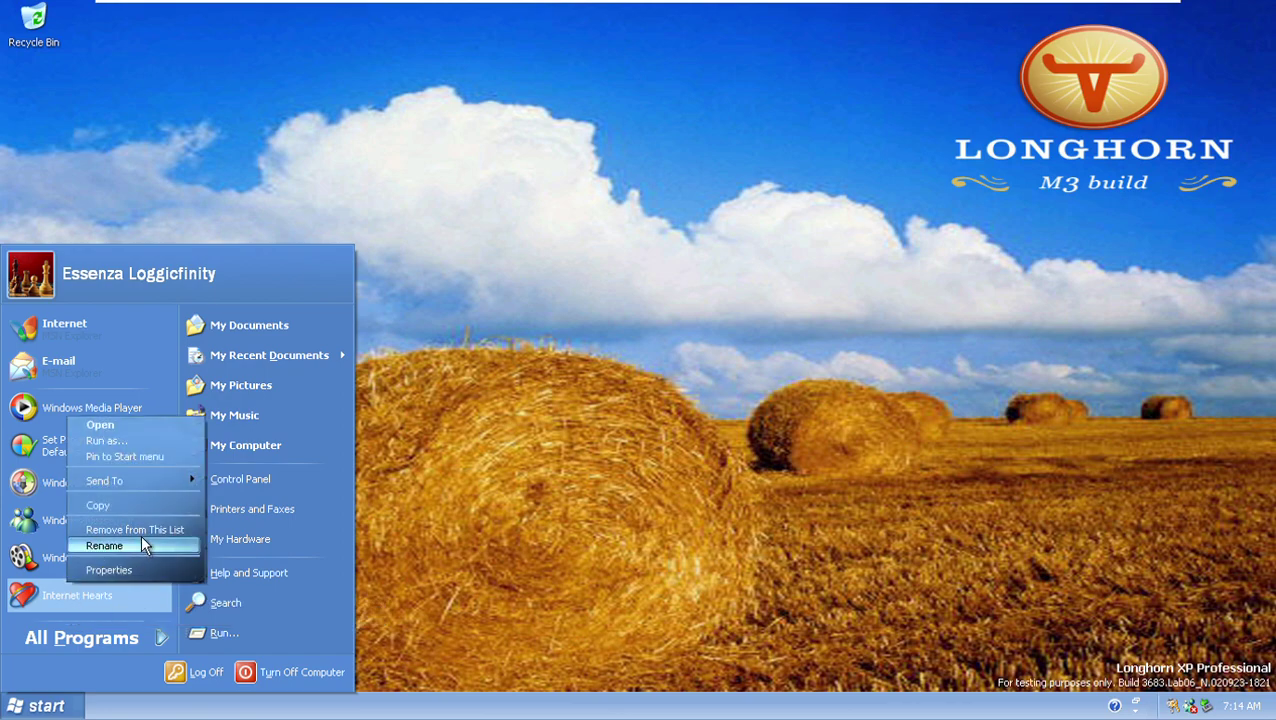
left_click(122, 530)
right_click(114, 582)
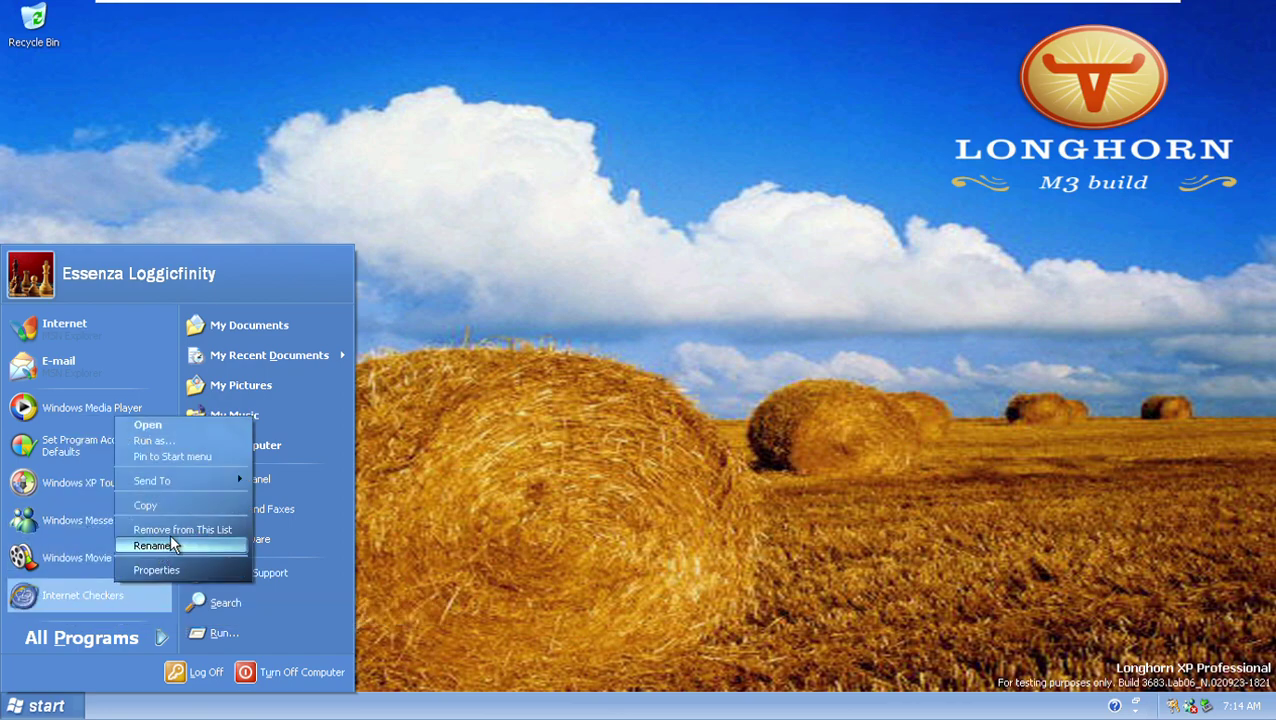
left_click(169, 533)
right_click(123, 590)
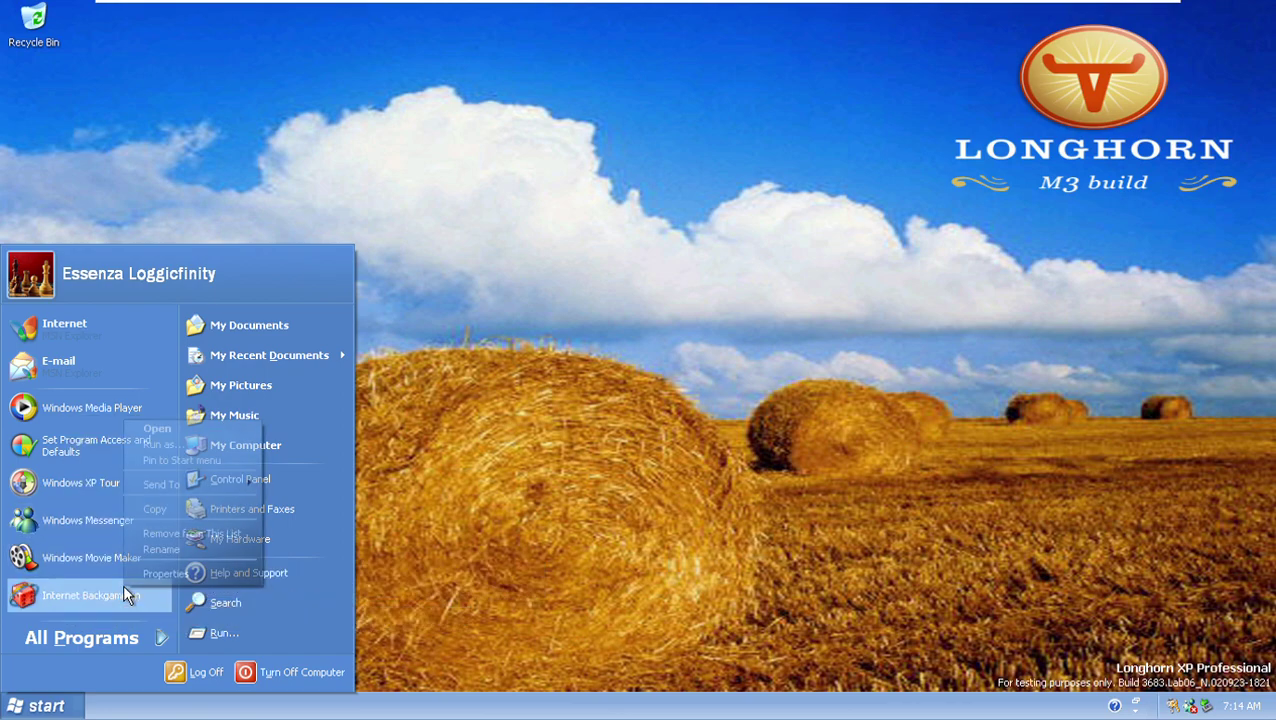
left_click(198, 531)
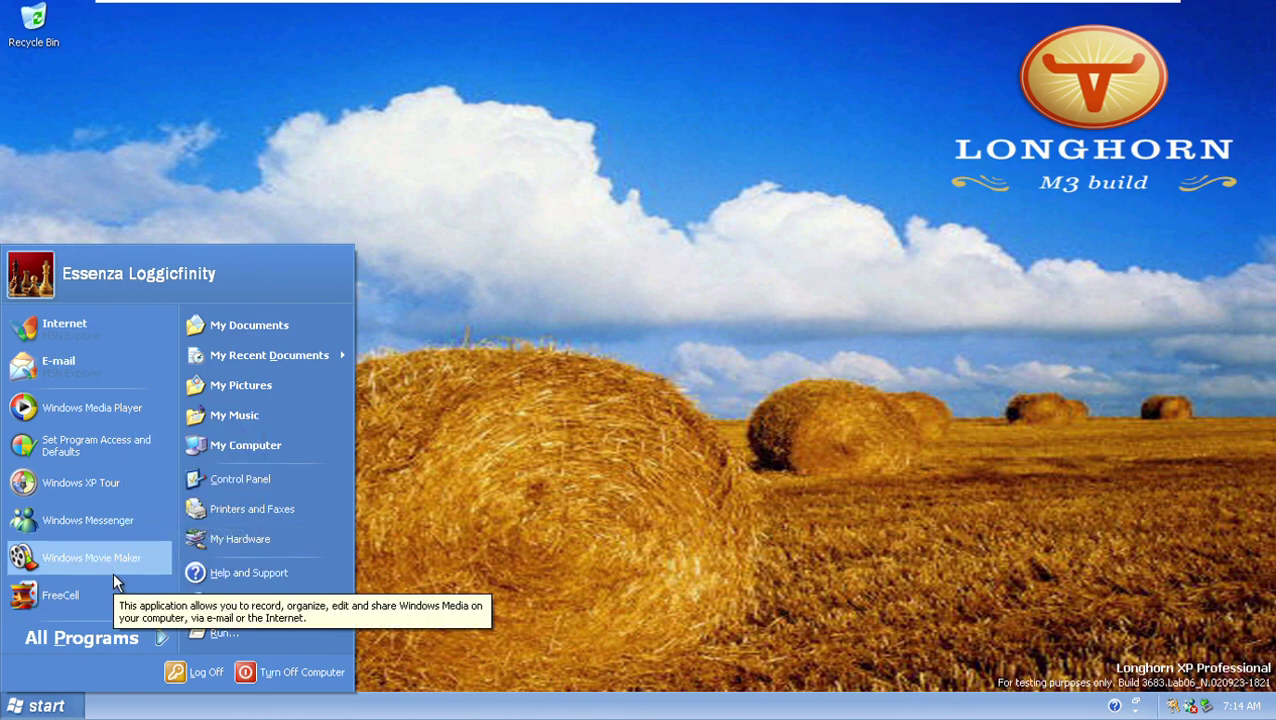
Remove FreeCell and Outlook Express from the list of recently used programs.
right_click(121, 598)
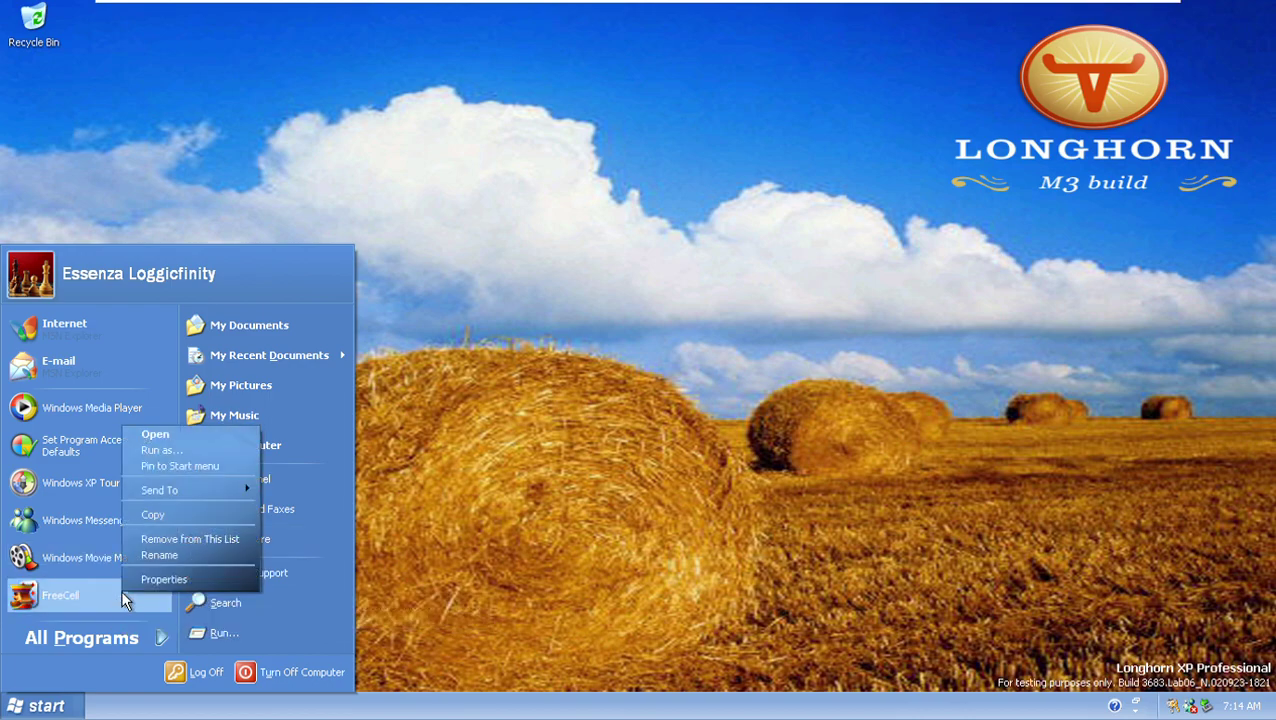
left_click(228, 540)
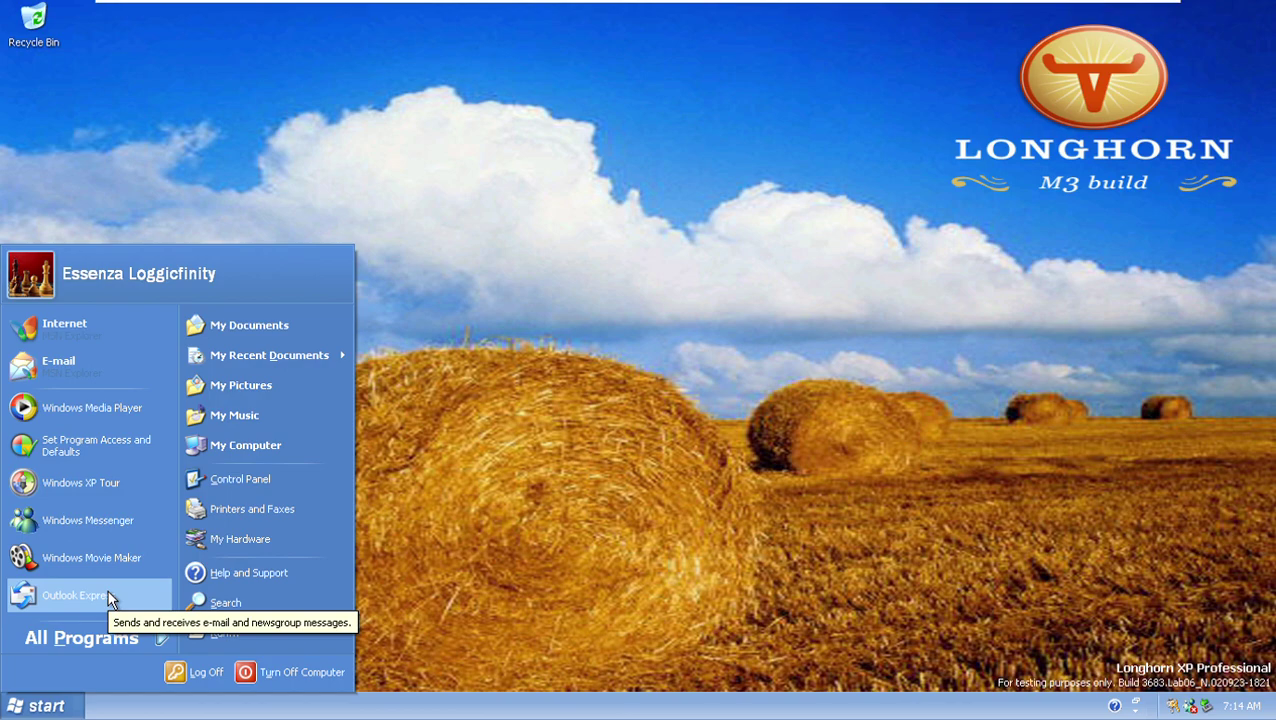
right_click(110, 598)
left_click(179, 537)
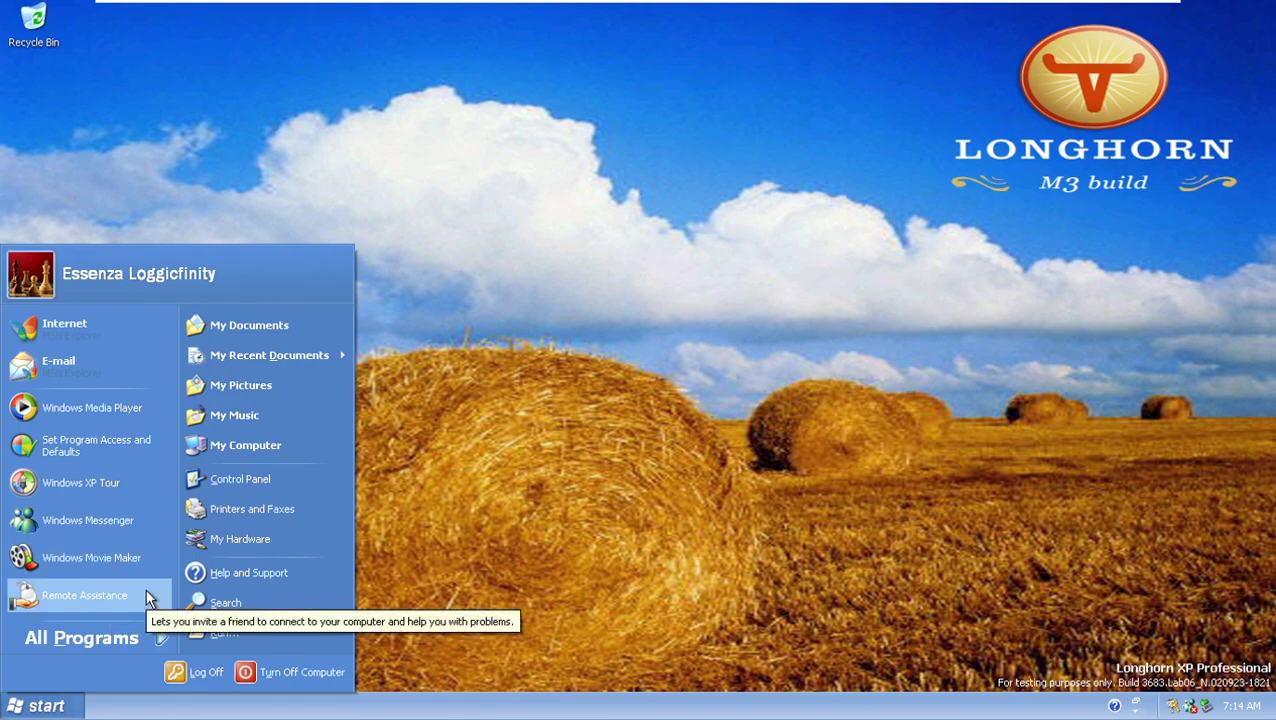
Remove Remote Assistance and WordPad from the Start menu's program list.
right_click(147, 591)
left_click(217, 535)
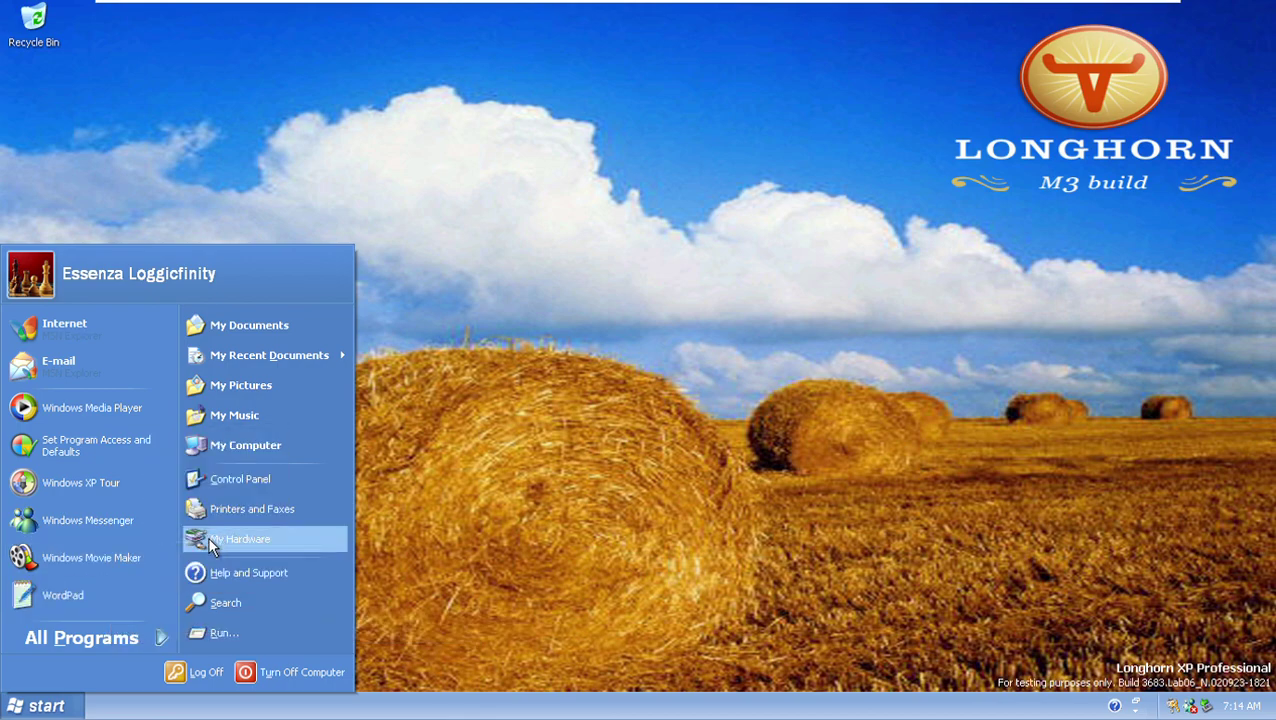
right_click(79, 599)
left_click(149, 537)
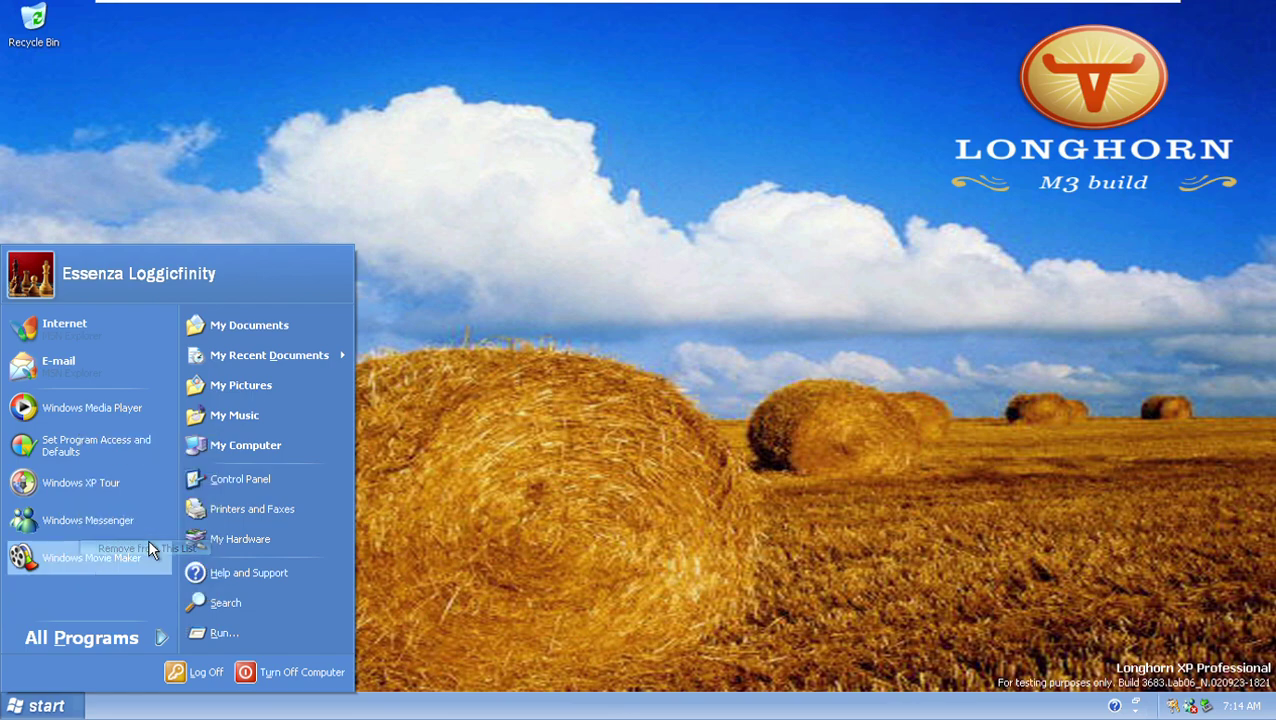
left_click(566, 406)
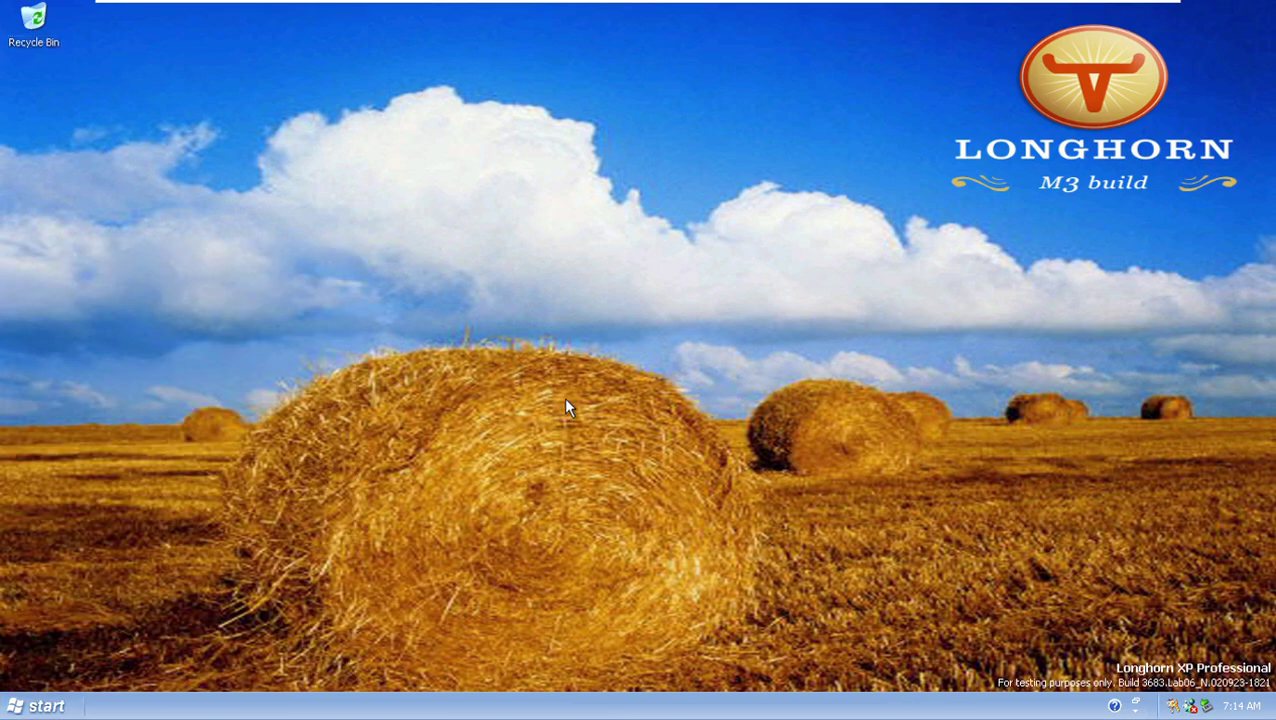
Open the My Pictures folder, and launch the Windows XP Tour and cancel it.
left_click(38, 706)
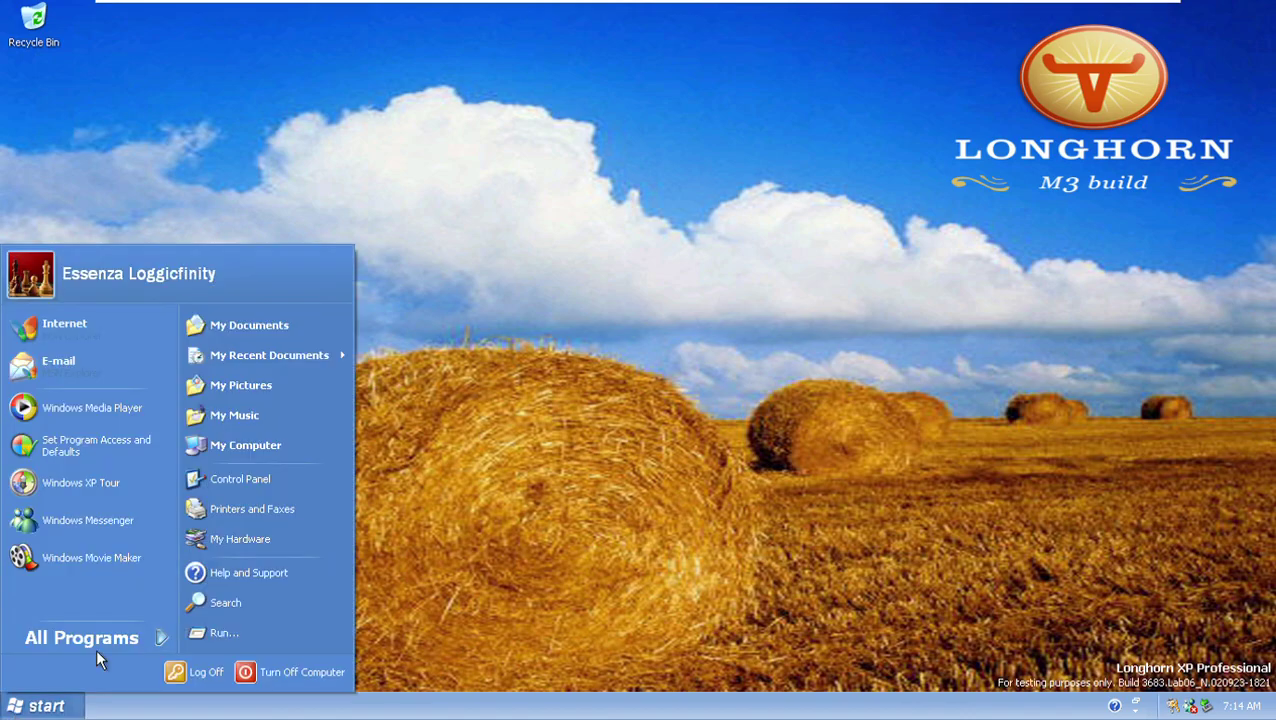
left_click(241, 385)
key("super")
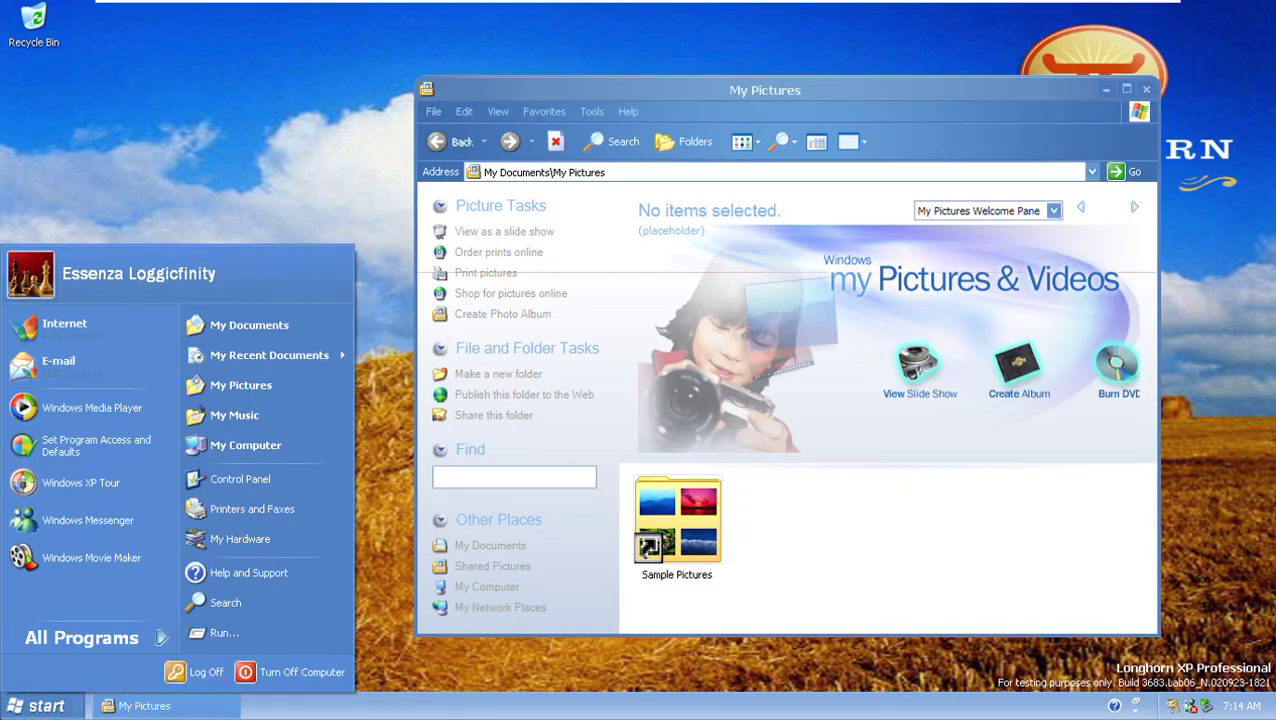
left_click(72, 494)
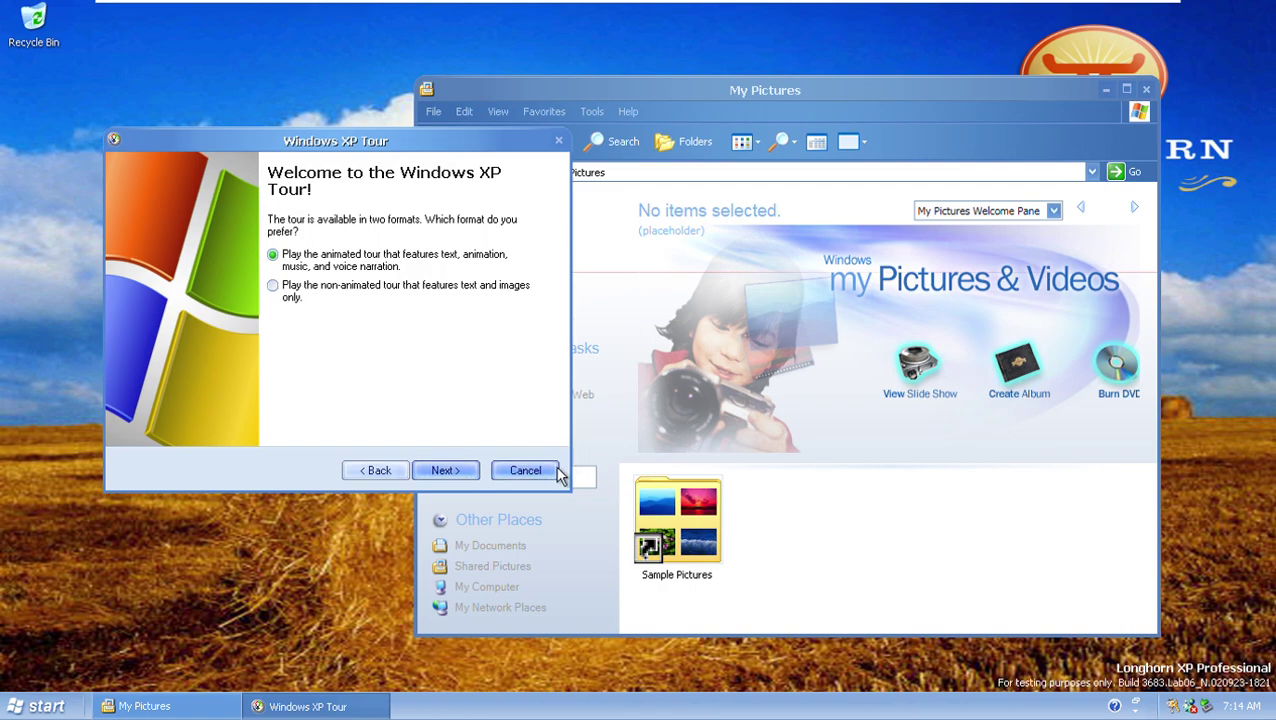
left_click(550, 468)
Switch the open folder window from My Pictures to My Documents.
key("super")
left_click(494, 548)
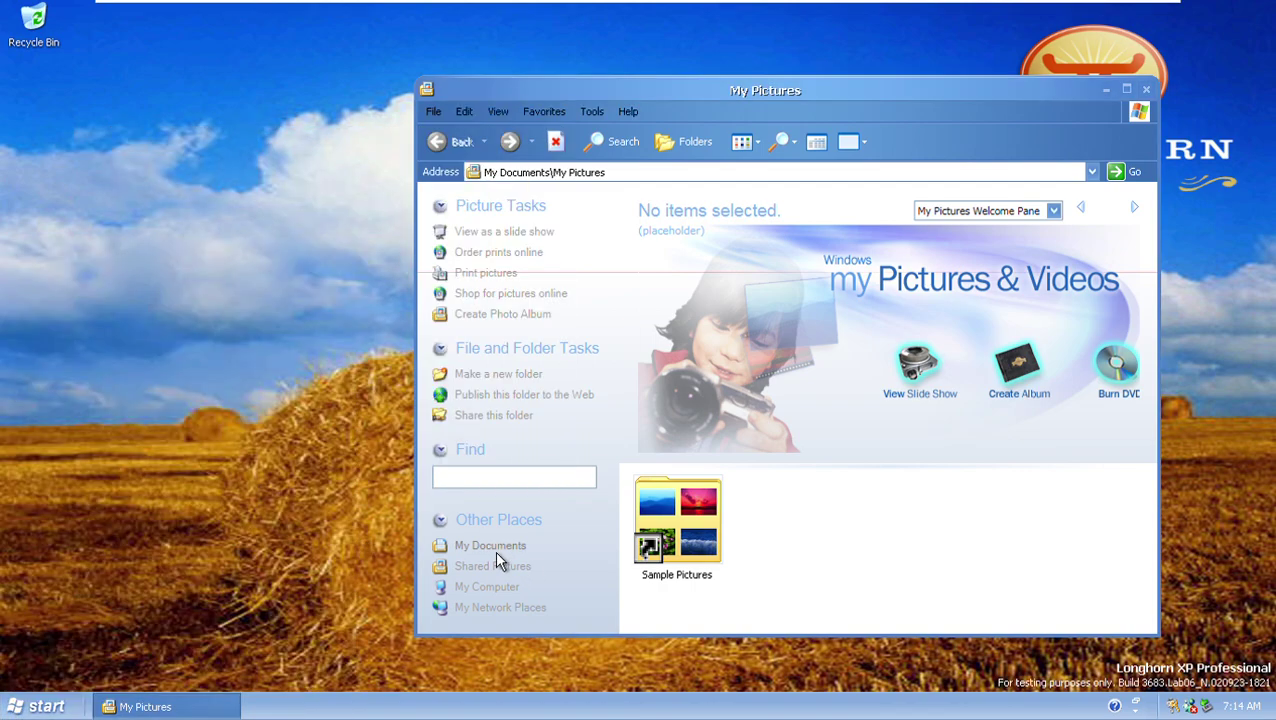
Launch Windows Media Player, and close it together with the My Documents window.
key("super")
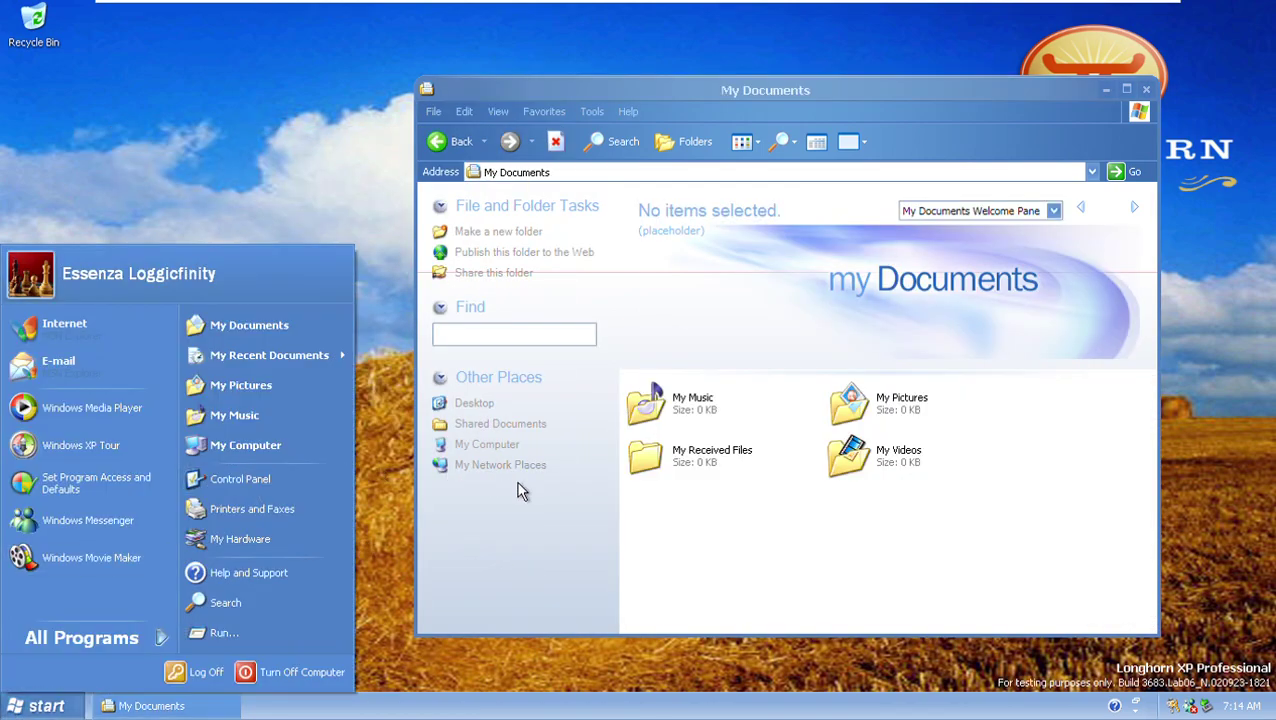
left_click(136, 418)
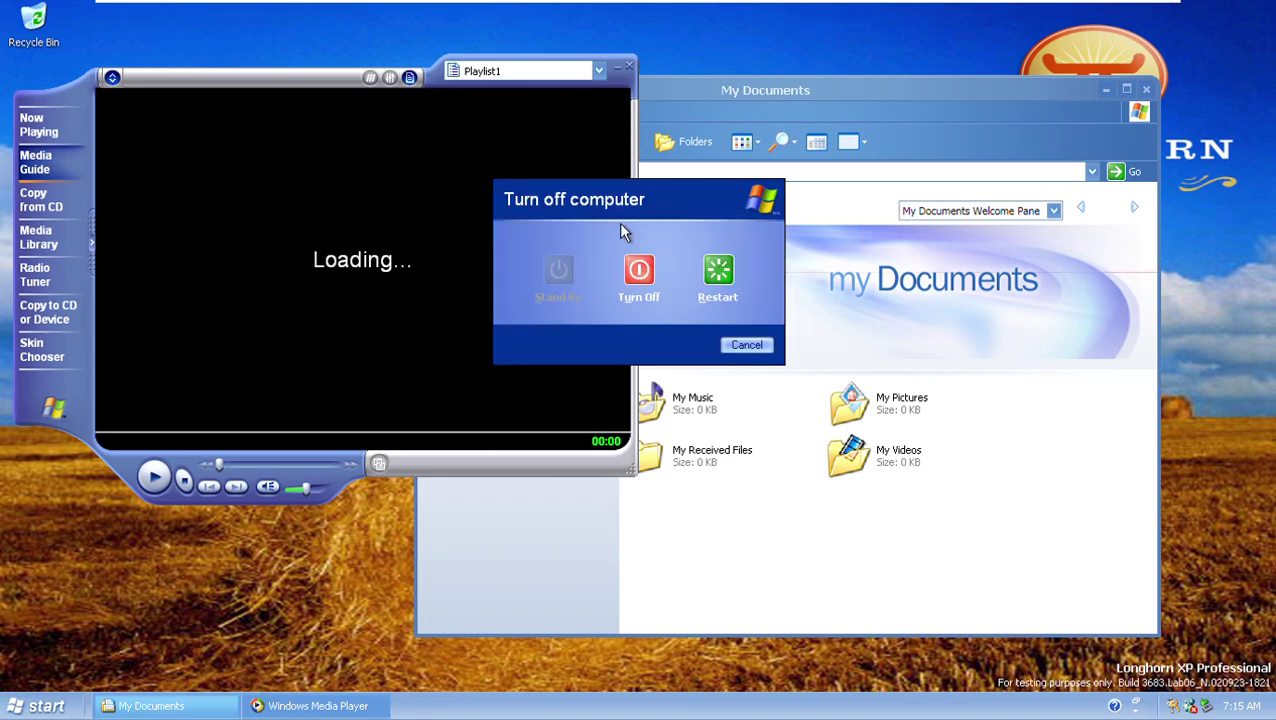
left_click(747, 346)
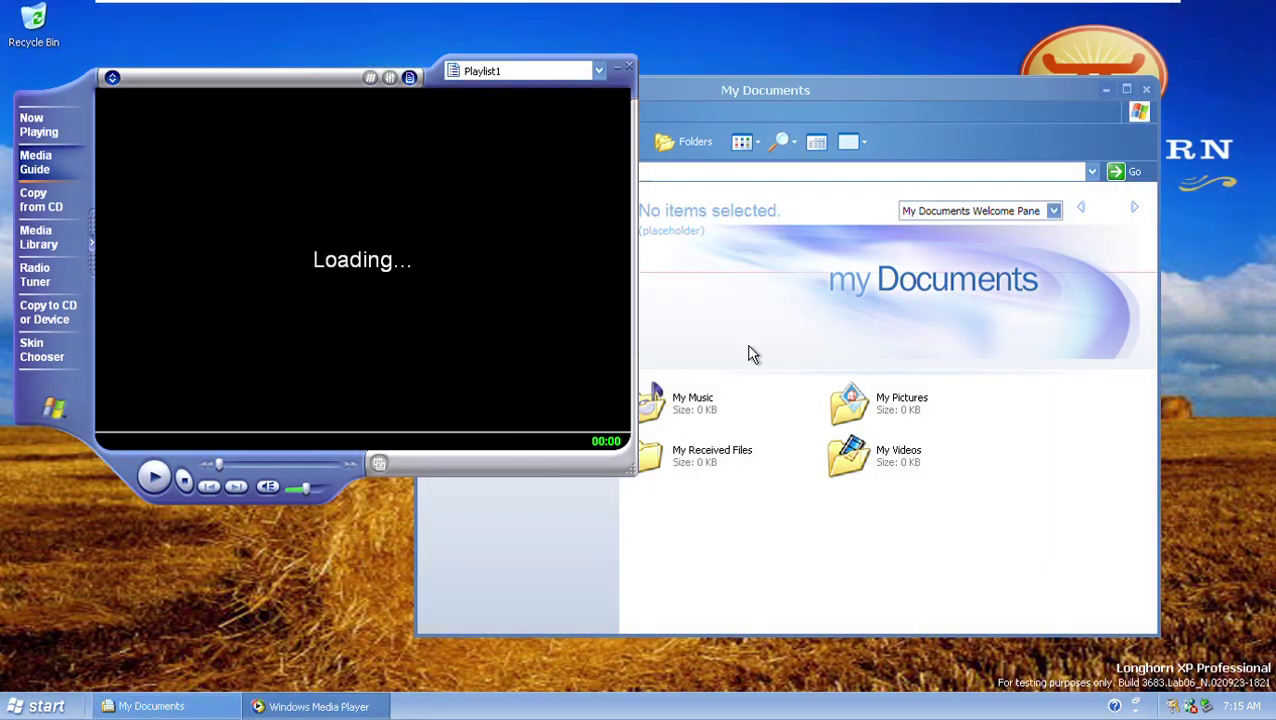
key("alt+F4")
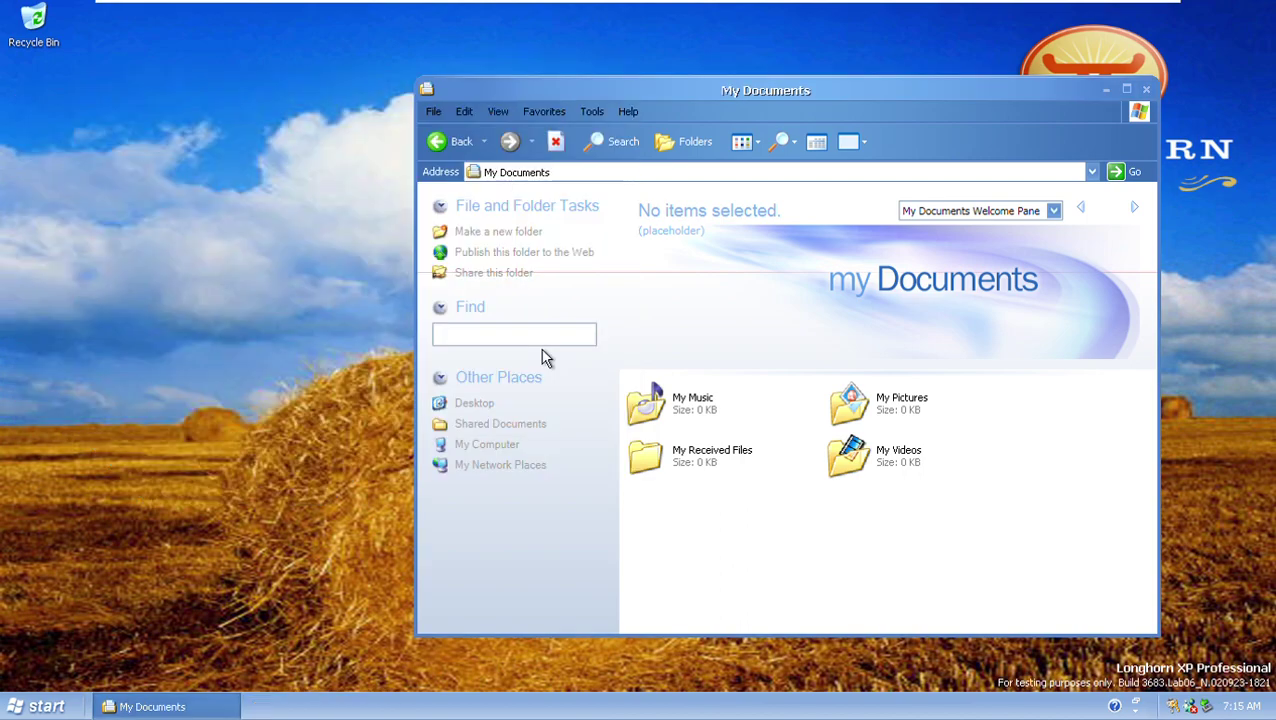
key("alt+F4")
Create a new briefcase on the desktop and name it Briefcase.
key("super")
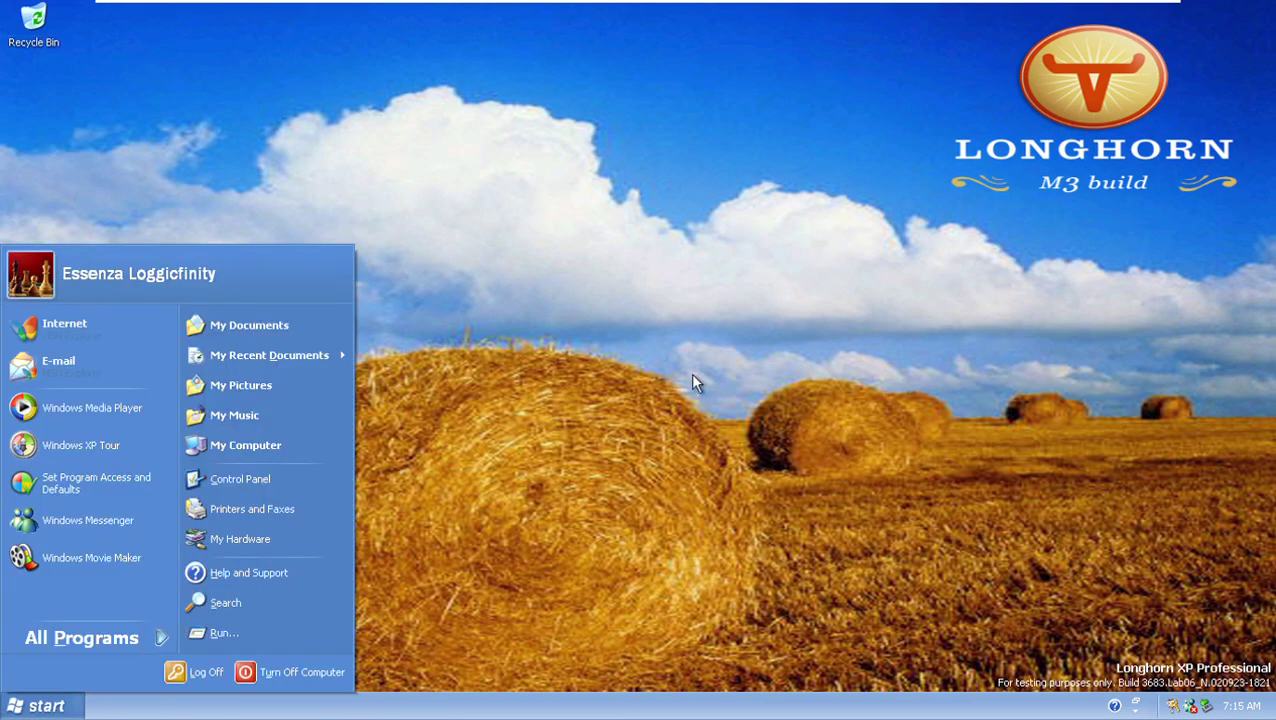
right_click(528, 478)
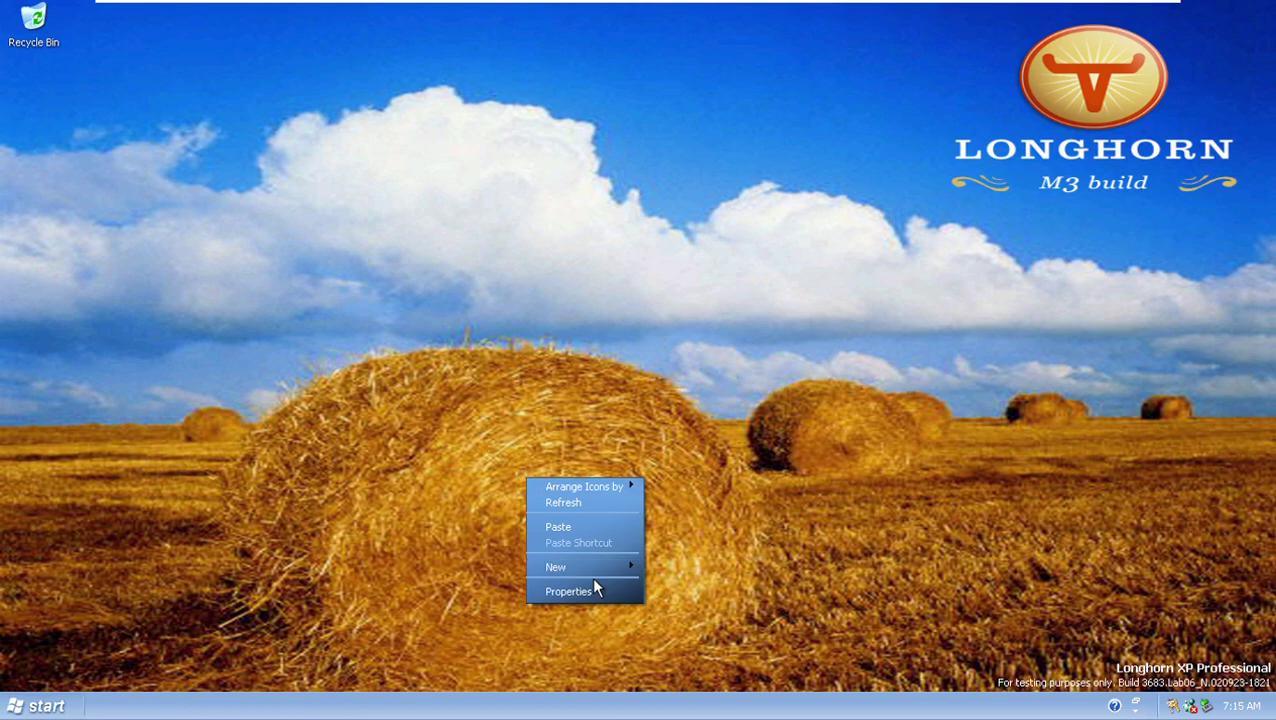
mouse_move(580, 563)
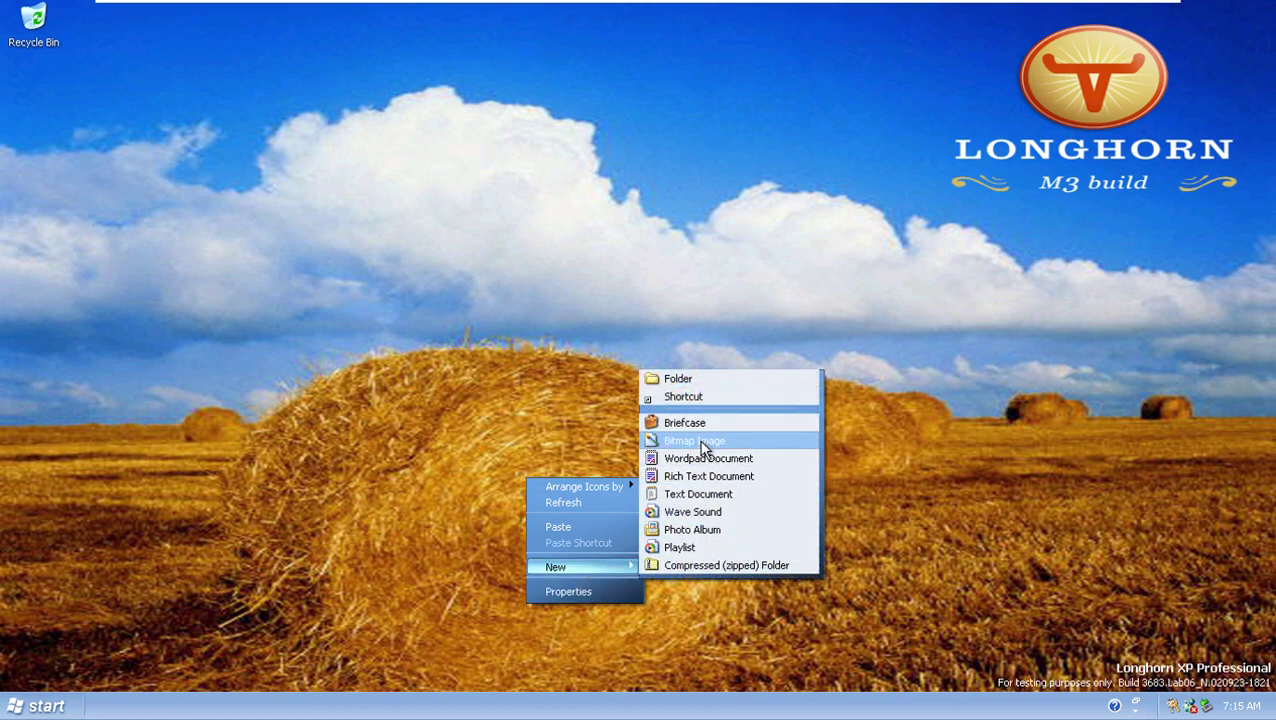
left_click(668, 420)
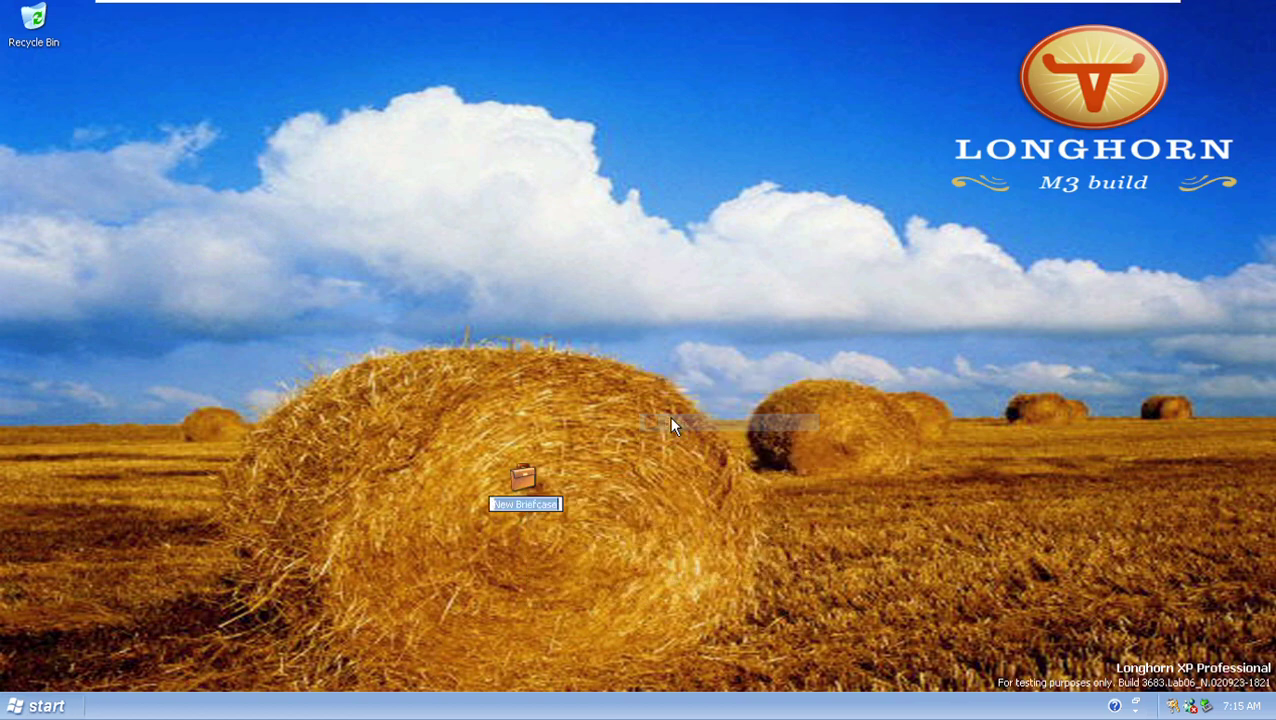
key("Right")
key("Left")
key("Left")
key("Left")
key("Left")
key("Left")
key("Left")
key("Left")
key("Left")
key("BackSpace")
key("BackSpace")
key("BackSpace")
key("BackSpace")
key("Return")
Open the briefcase on the desktop and dismiss its introduction message.
key("Return")
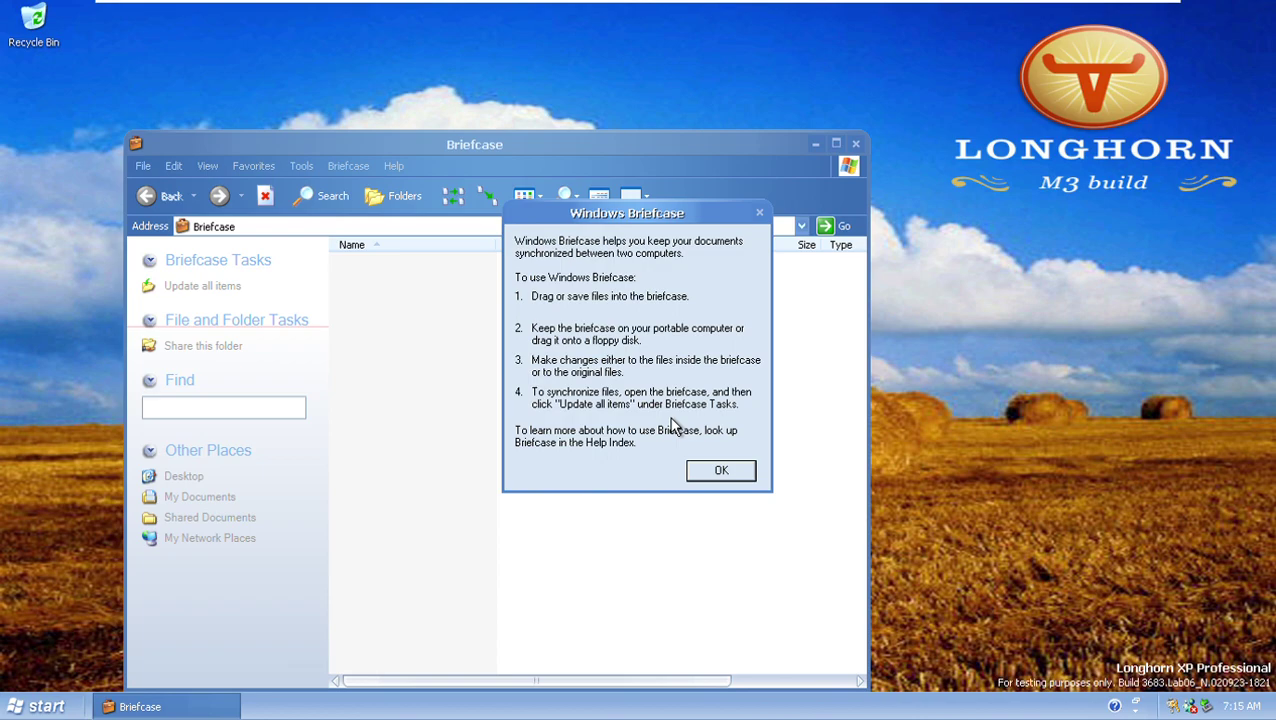
key("super")
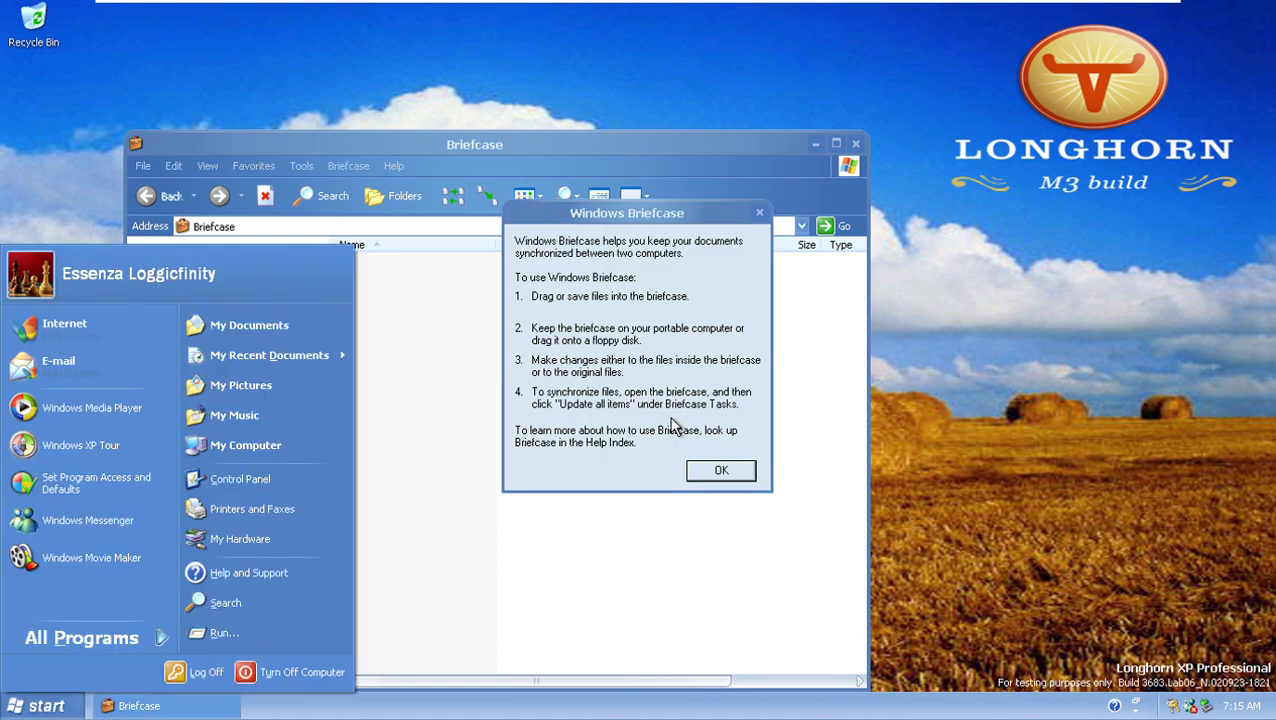
left_click(738, 474)
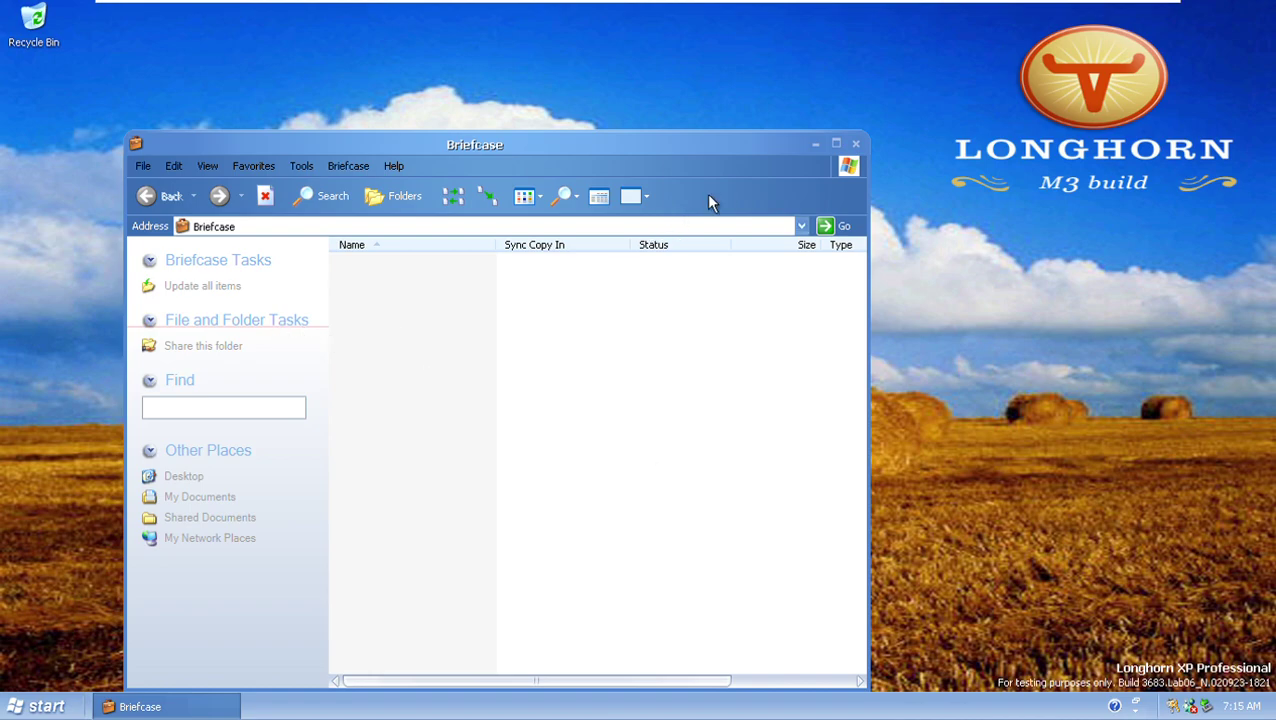
Try to place the Windows XP Tour item from the Start menu into the briefcase.
key("super")
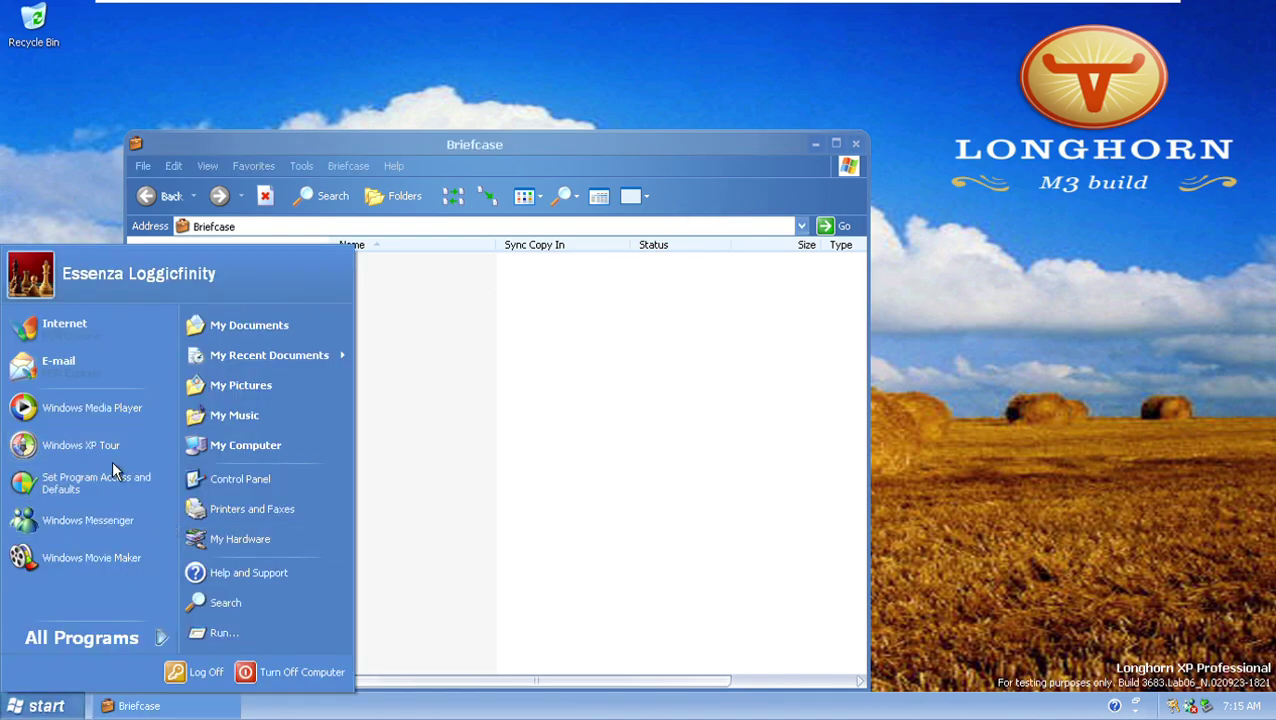
left_click_drag(109, 442, 603, 444)
key("super")
left_click(603, 444)
left_click_drag(430, 348, 617, 235)
Delete everything inside the briefcase and close its window.
key("ctrl+a")
key("Delete")
key("Return")
key("alt+F4")
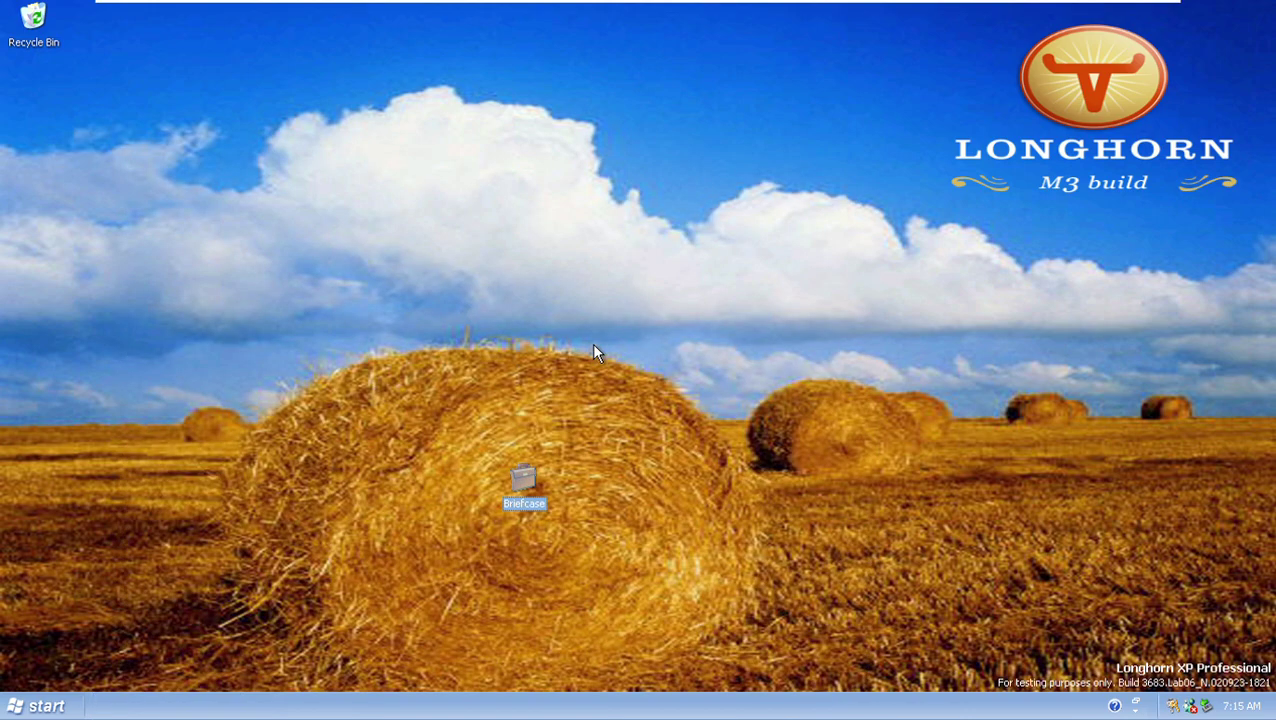
Try to delete the Briefcase from the desktop, retrying the deletion once.
key("Delete")
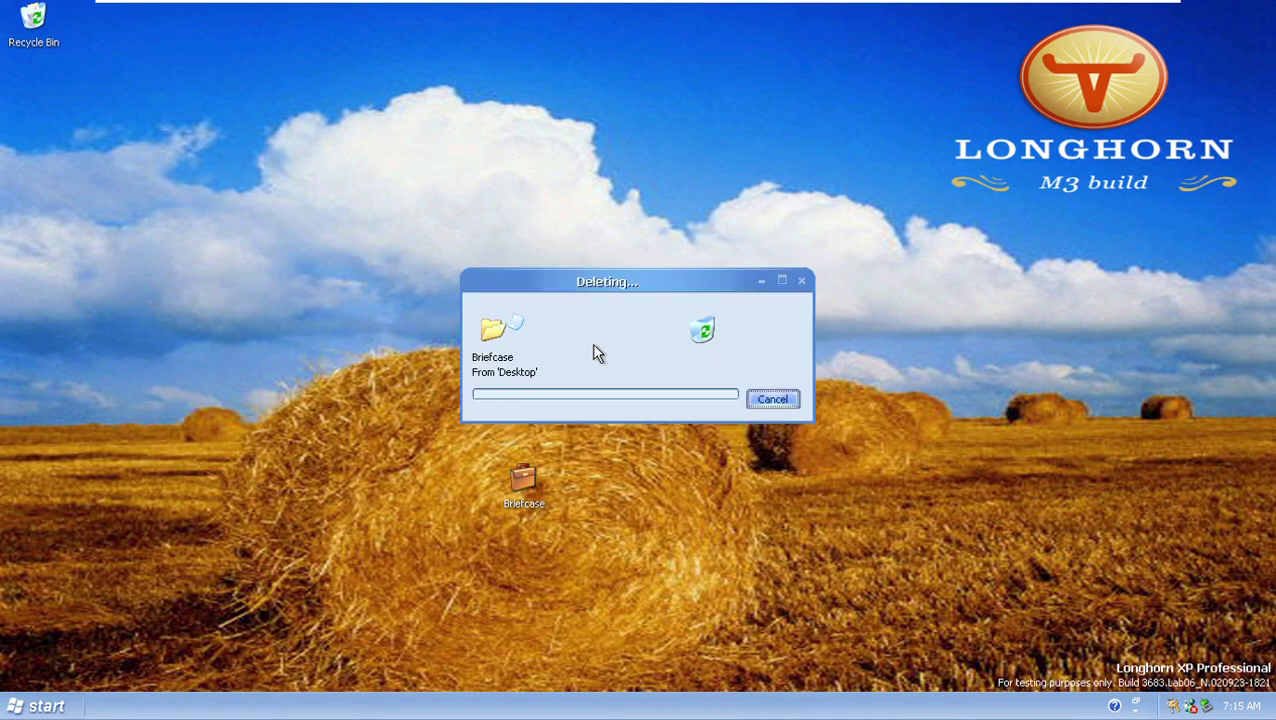
key("Tab")
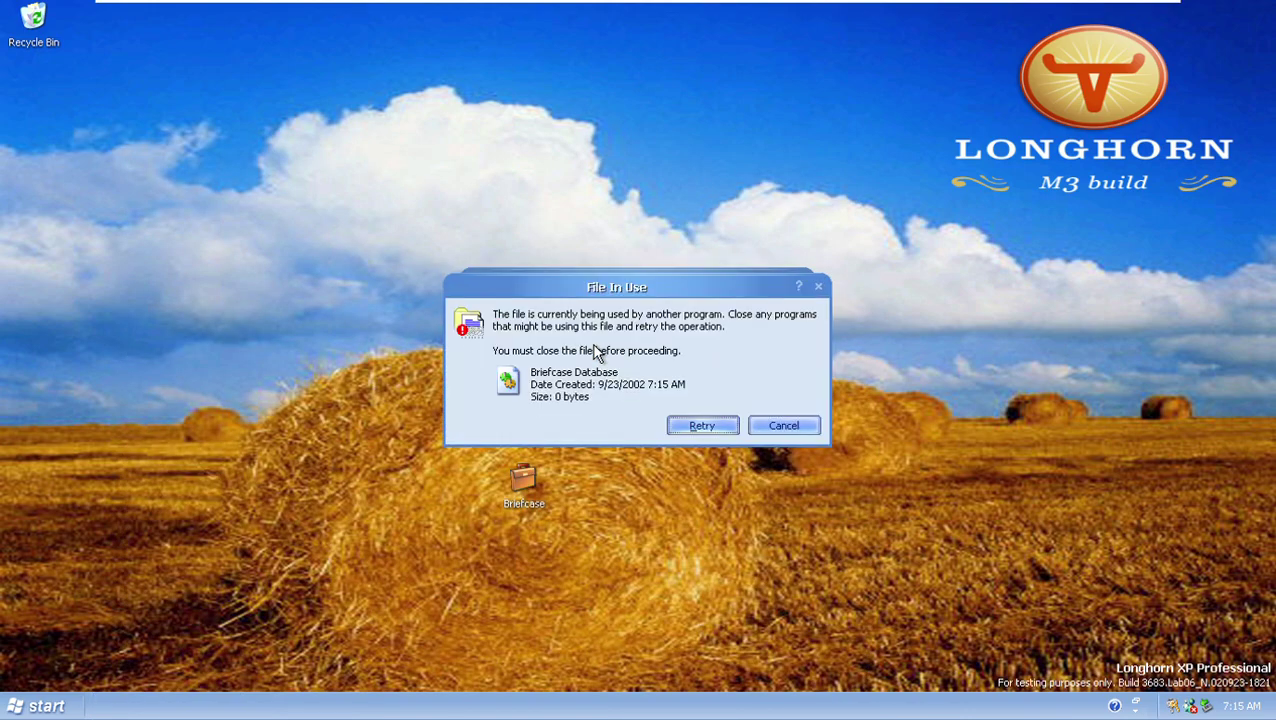
key("Return")
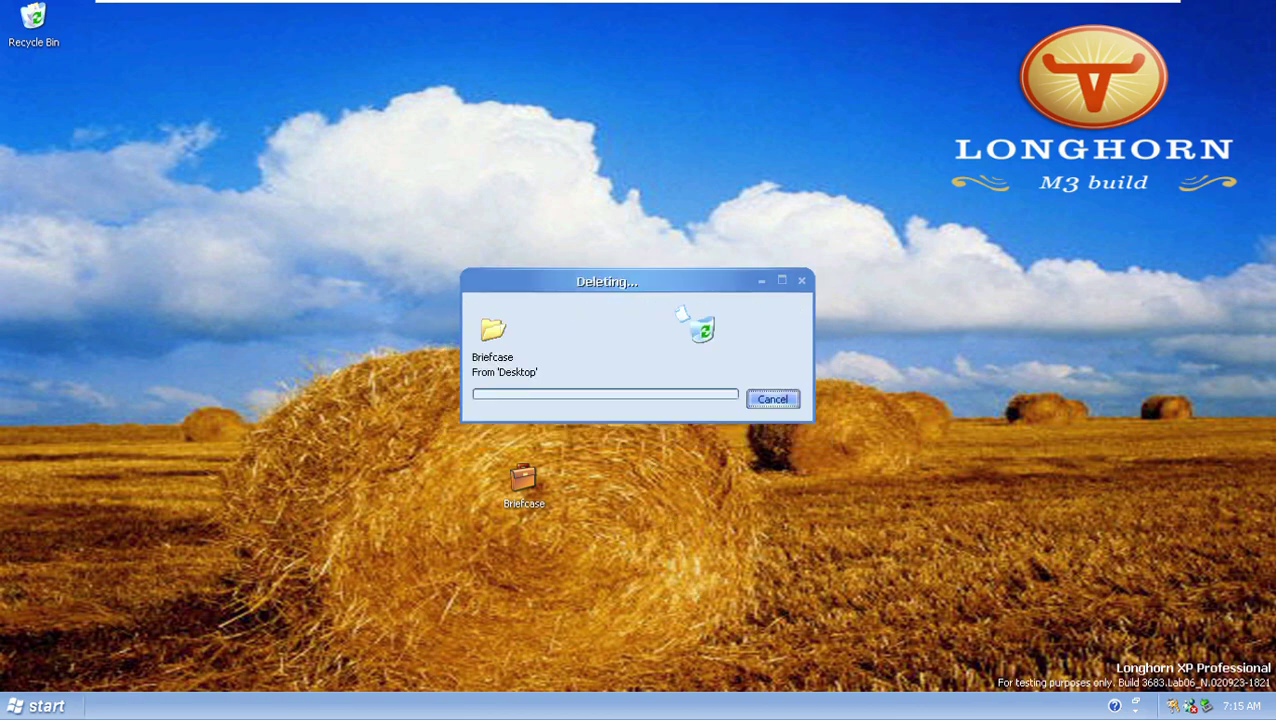
Empty the Recycle Bin.
right_click(30, 50)
left_click(80, 82)
key("Return")
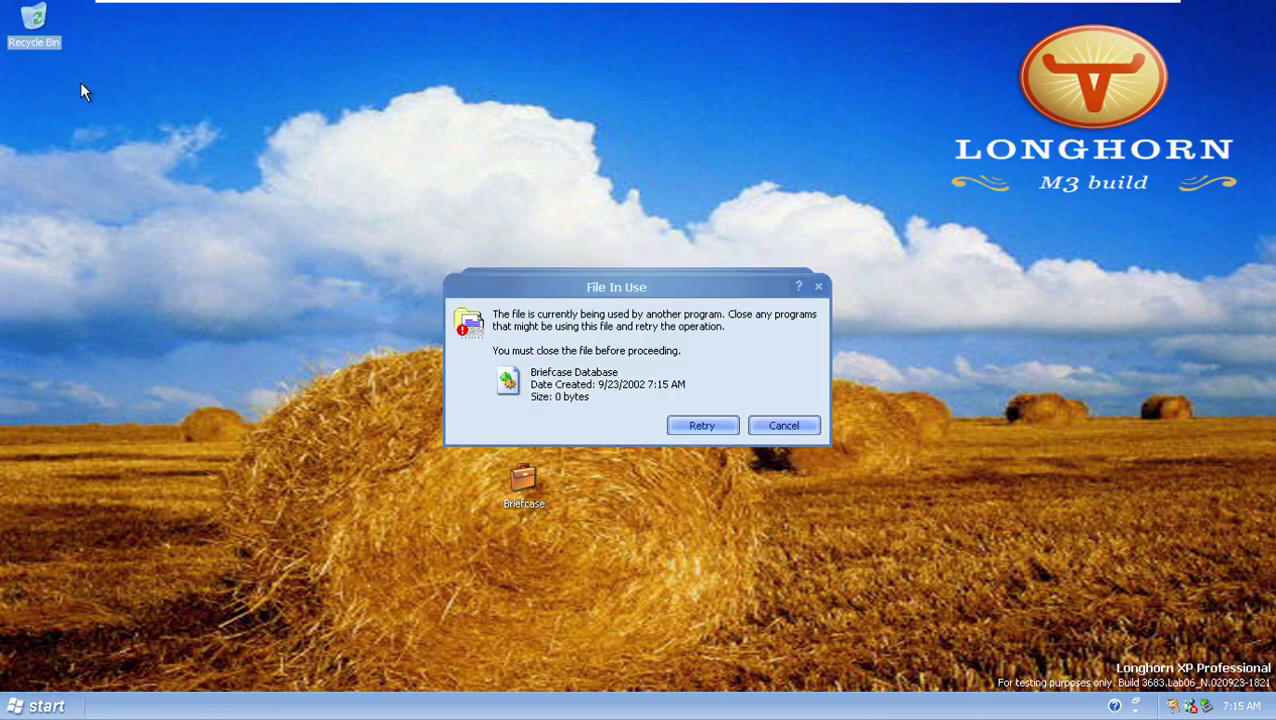
Retry and cancel the Briefcase deletion, and briefly reopen the briefcase to check its contents.
left_click(728, 425)
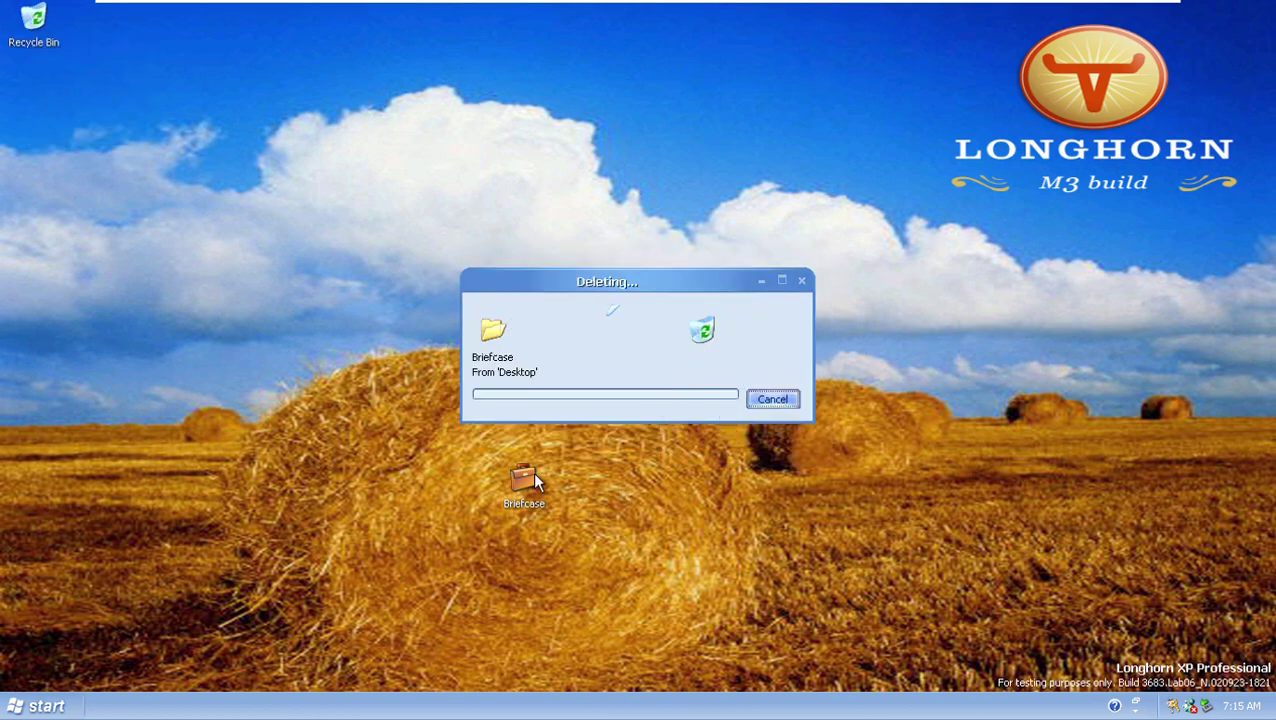
left_click(784, 426)
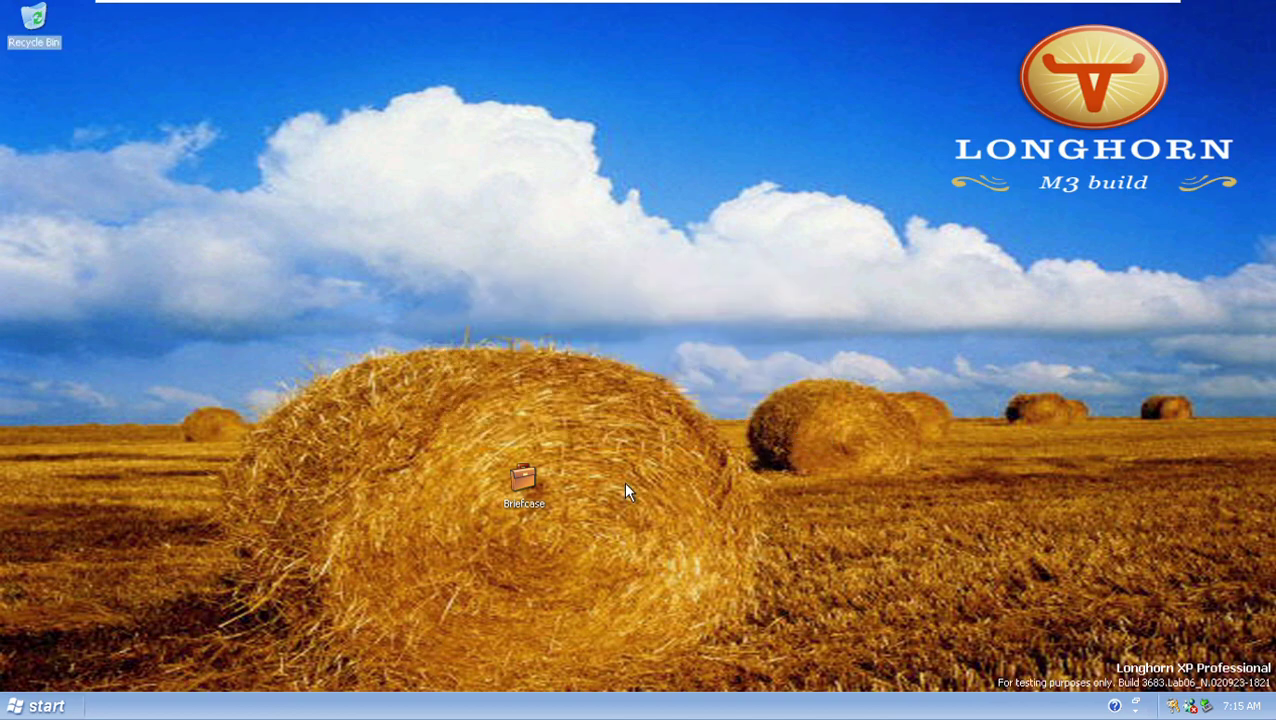
left_click(489, 500)
double_click(509, 490)
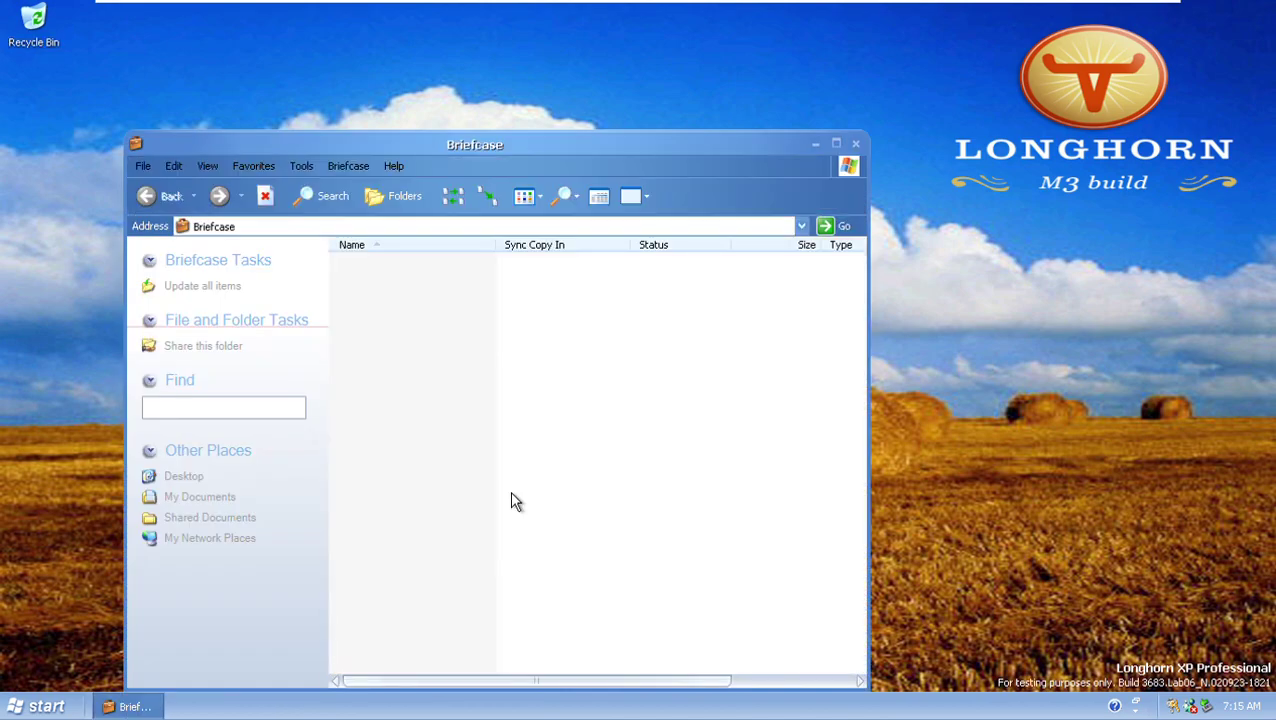
left_click(859, 142)
Try once more to delete the Briefcase from the desktop.
key("Menu")
key("Up")
key("Up")
key("Up")
key("Return")
key("Escape")
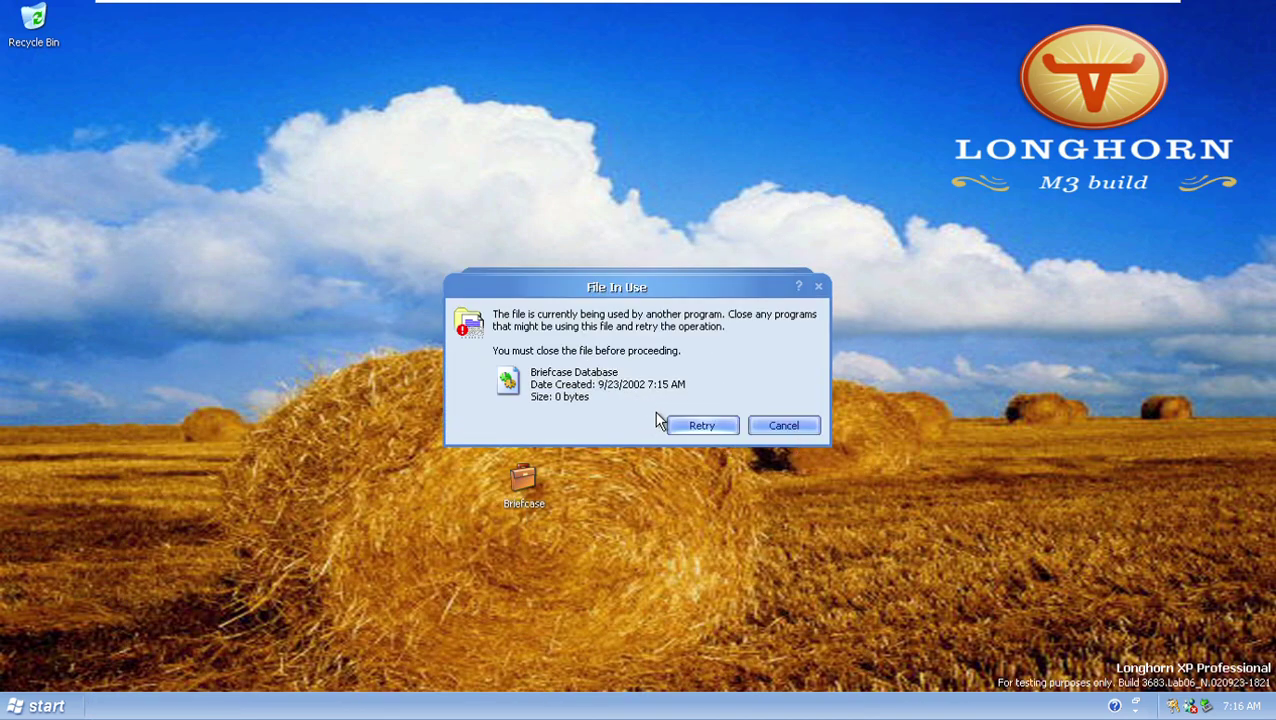
left_click_drag(538, 291, 620, 287)
left_click(866, 421)
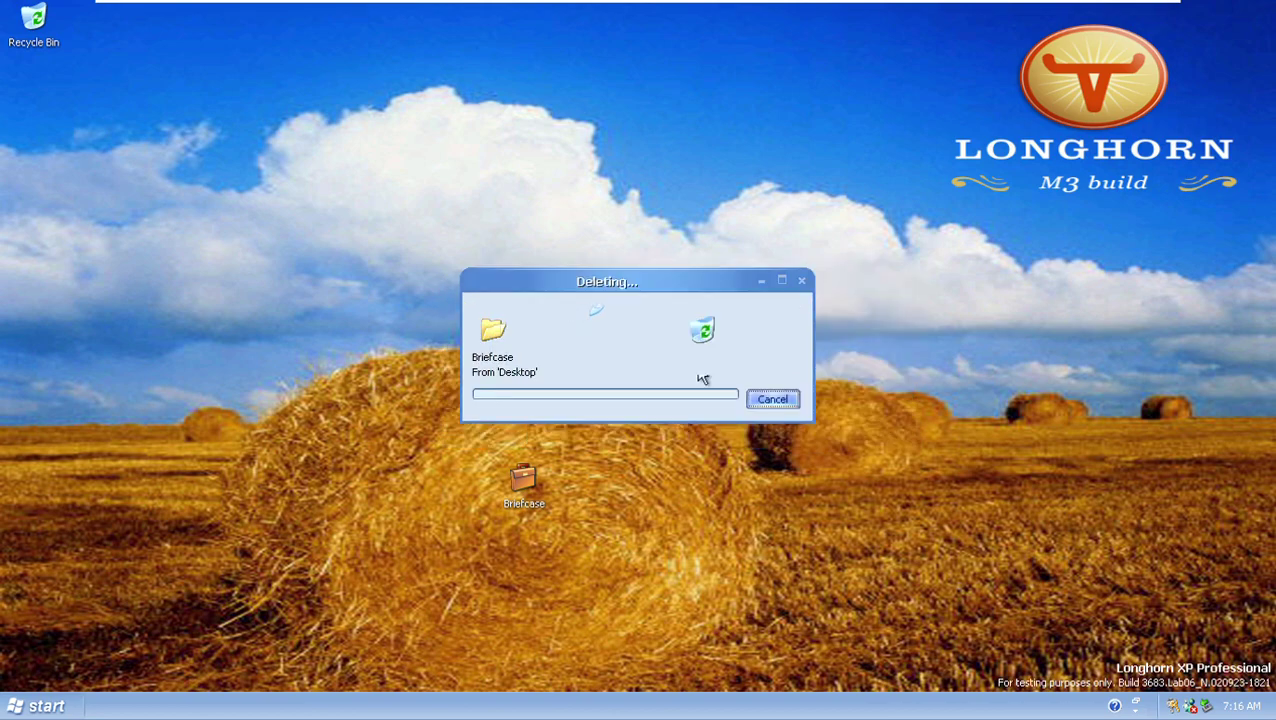
Move the Briefcase icon directly below the Recycle Bin on the desktop.
left_click_drag(333, 328, 55, 27)
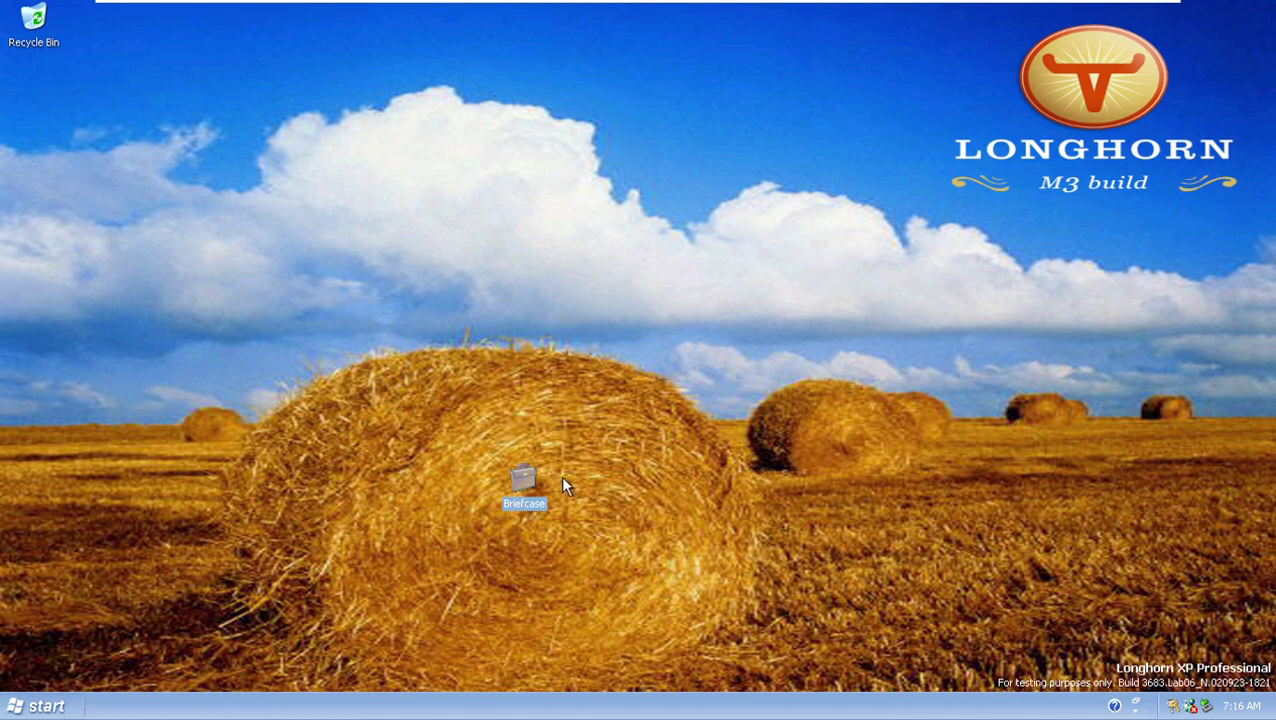
left_click_drag(537, 497, 38, 94)
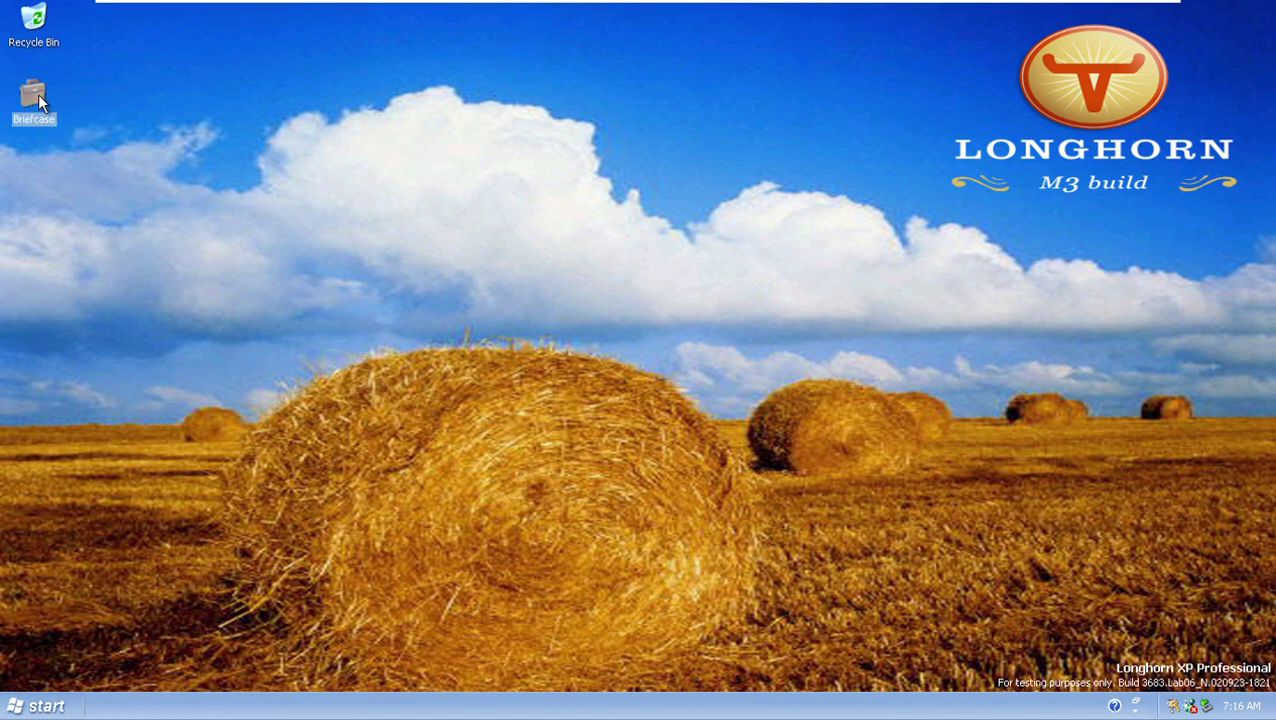
Create a new photo album on the desktop with a blank title after browsing the Pictures list.
right_click(325, 276)
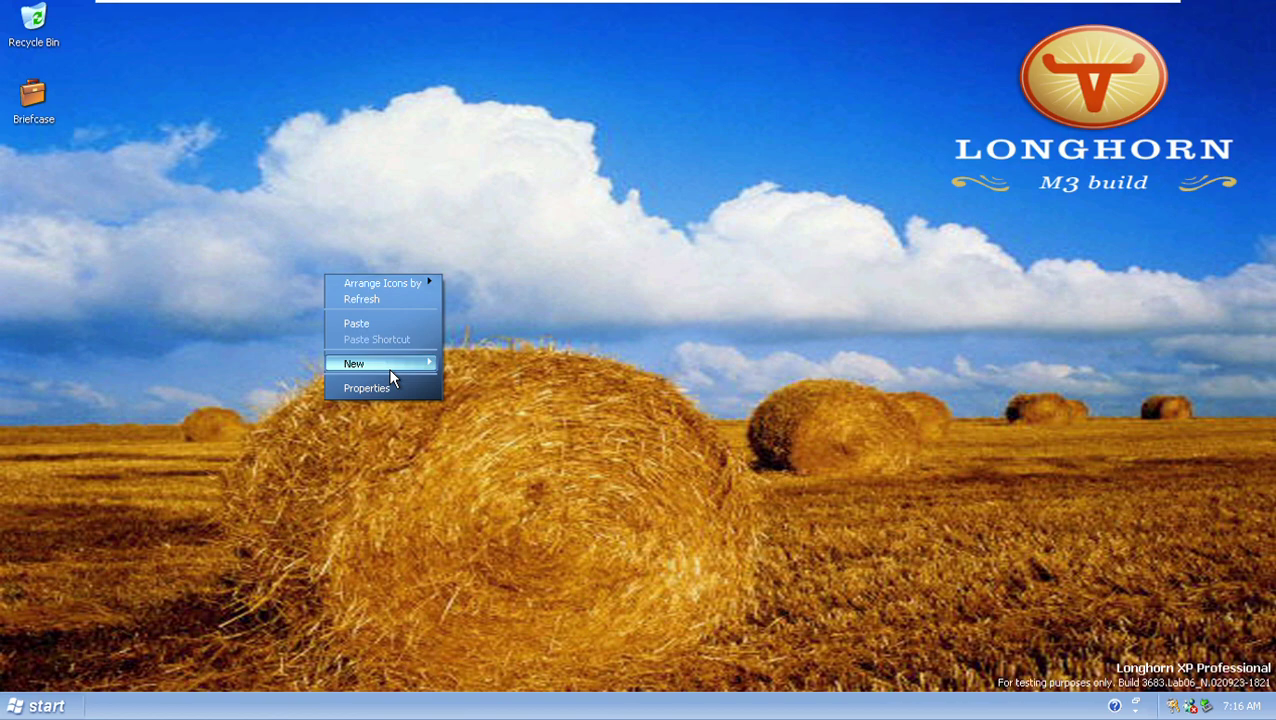
mouse_move(388, 368)
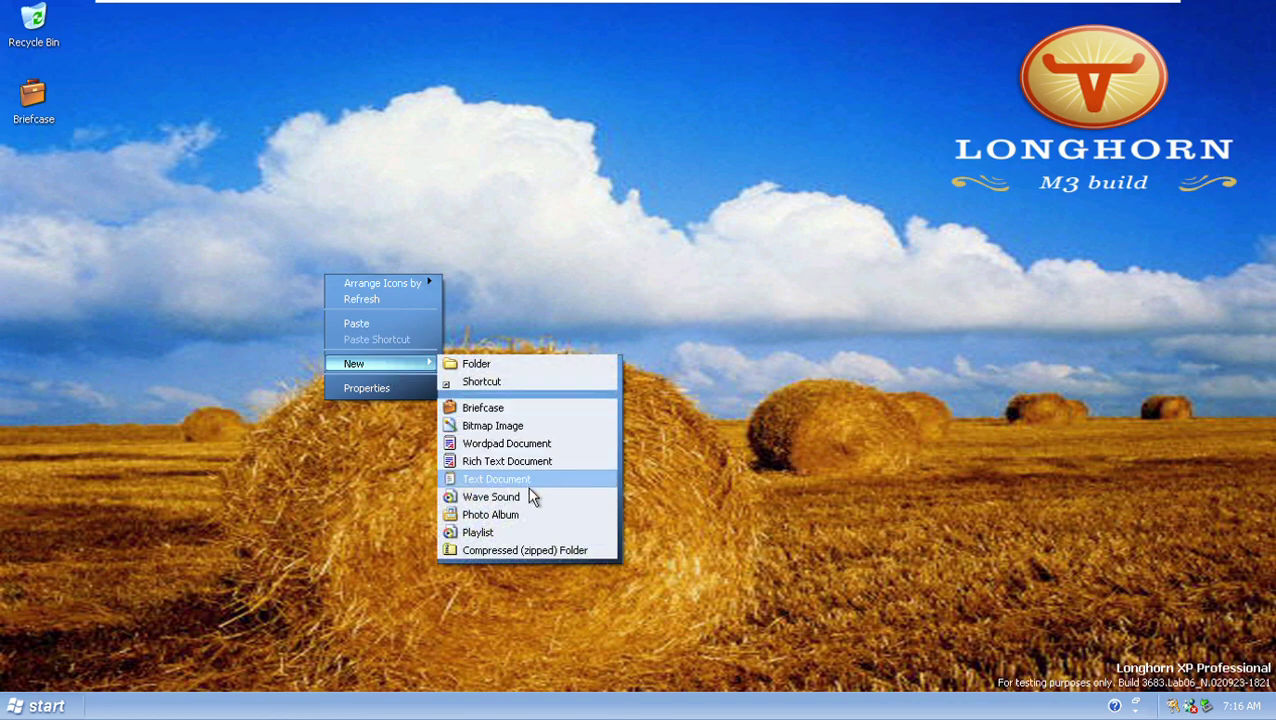
left_click(509, 512)
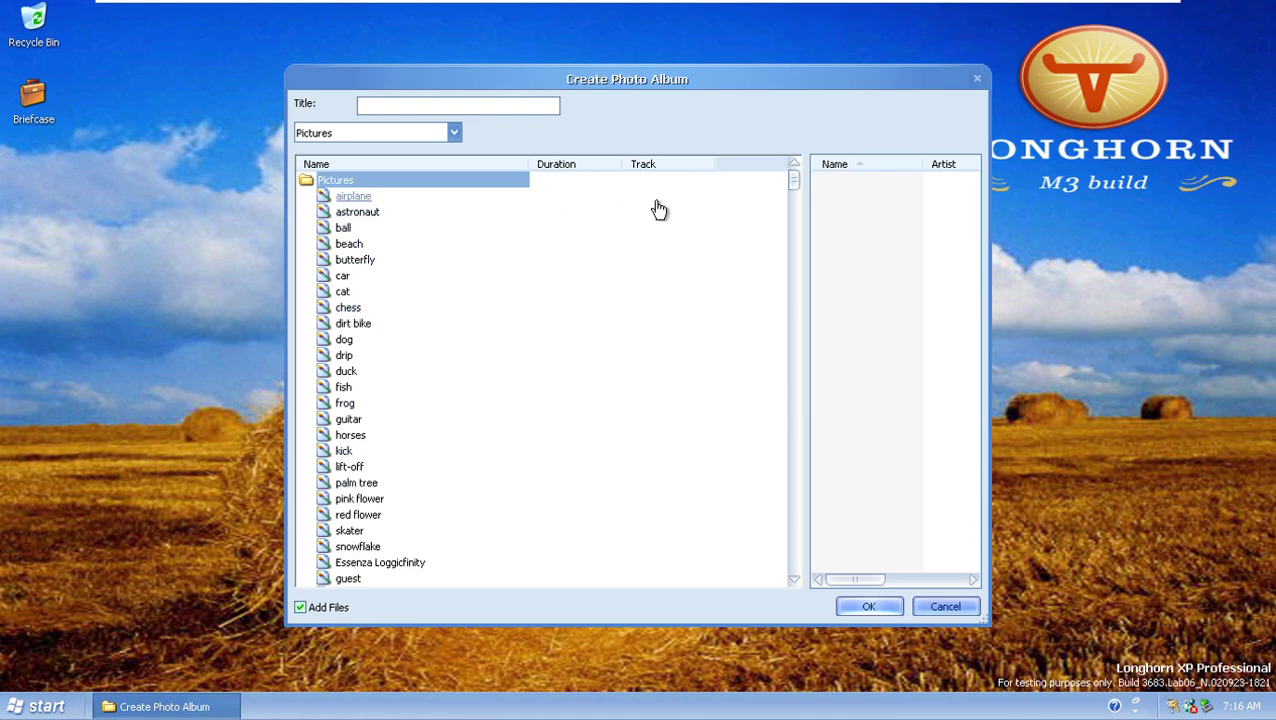
left_click(357, 276)
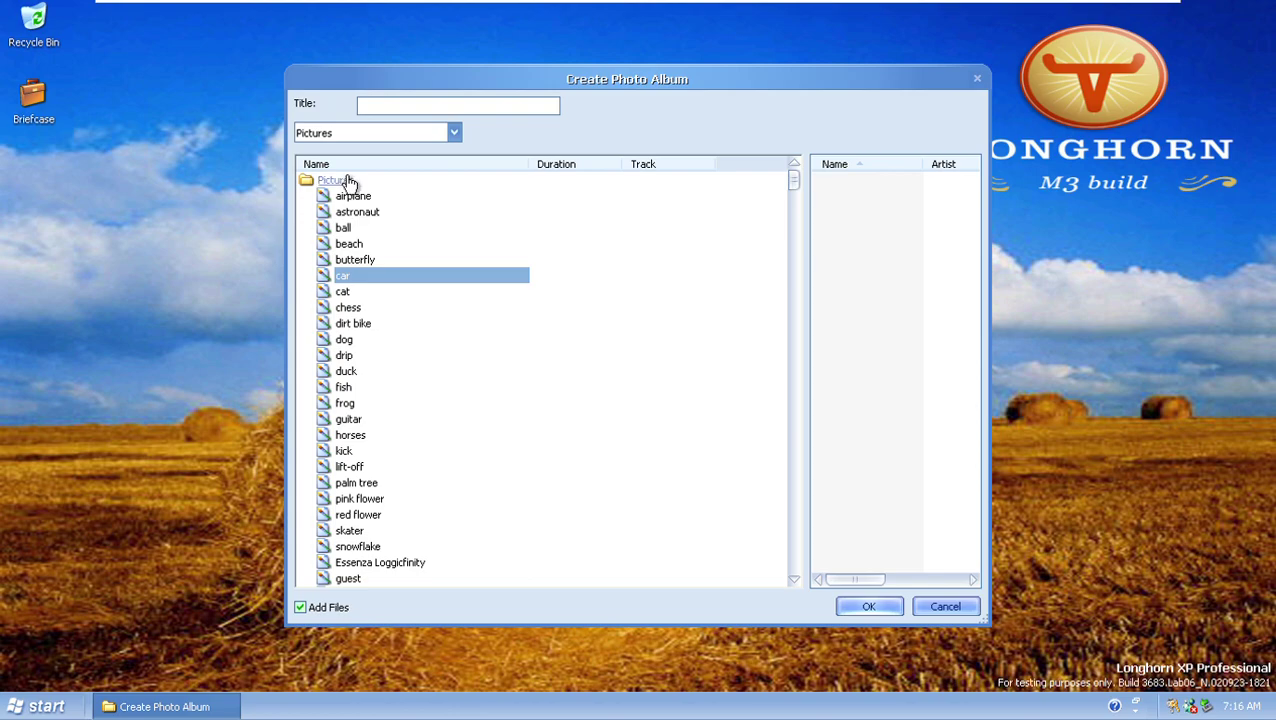
left_click(347, 183)
left_click(360, 211)
left_click(364, 230)
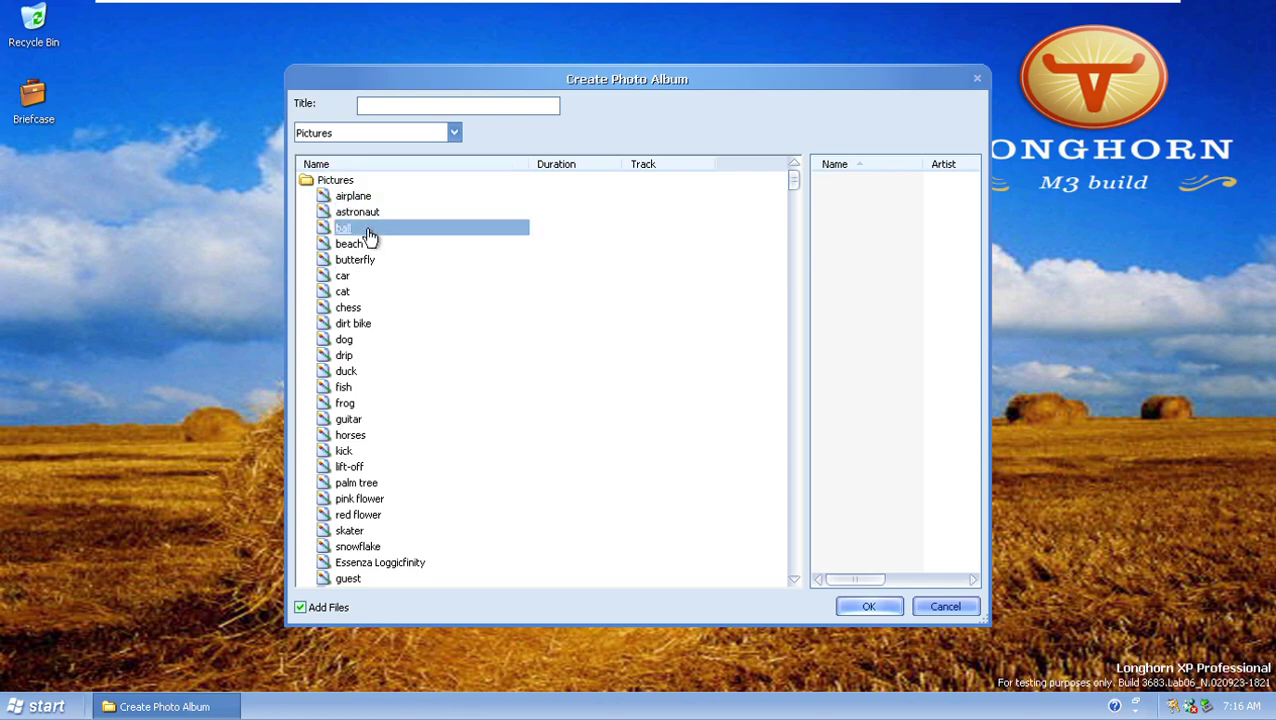
left_click(866, 607)
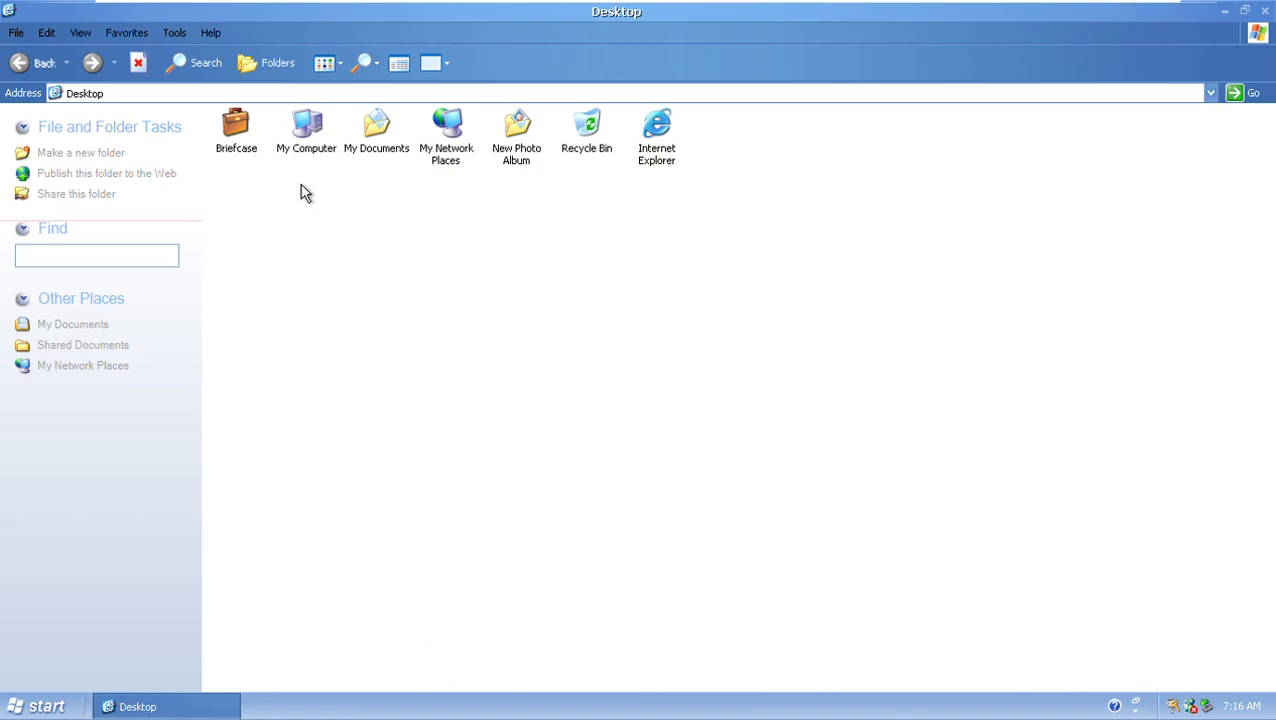
Open the new photo album to check its contents, cancel the editing dialog and close the Desktop folder window.
double_click(515, 158)
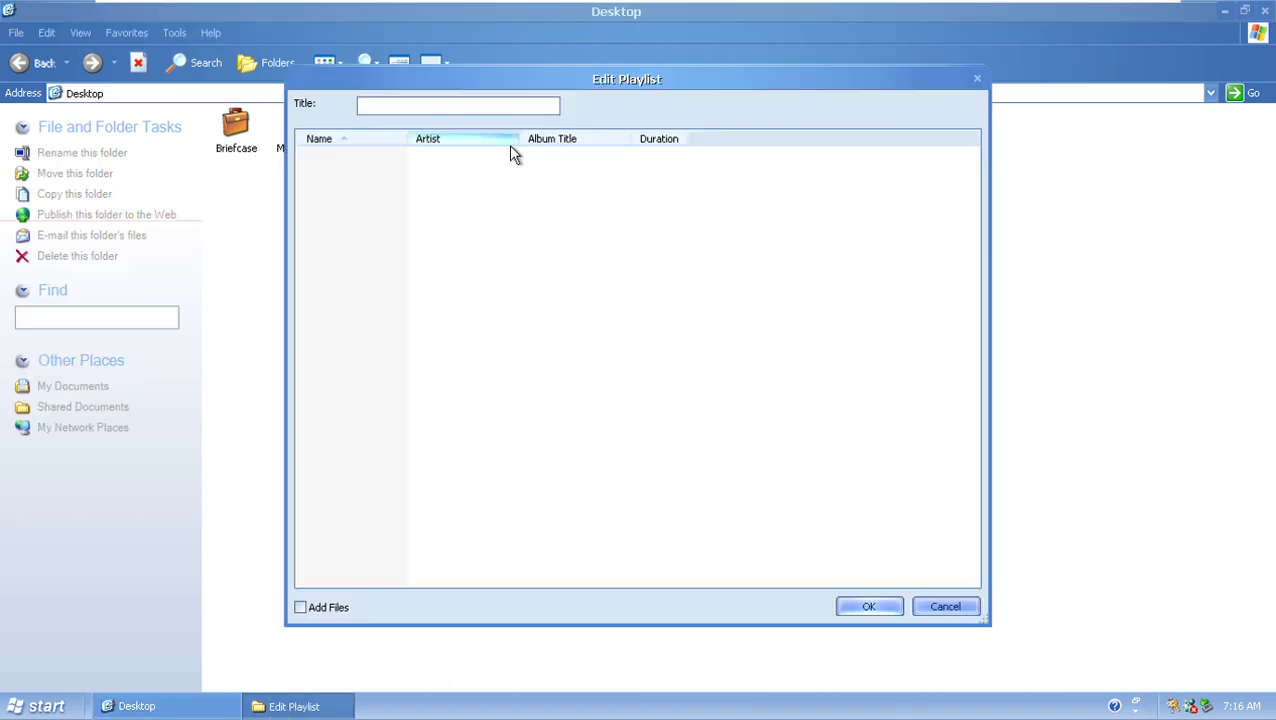
left_click(935, 615)
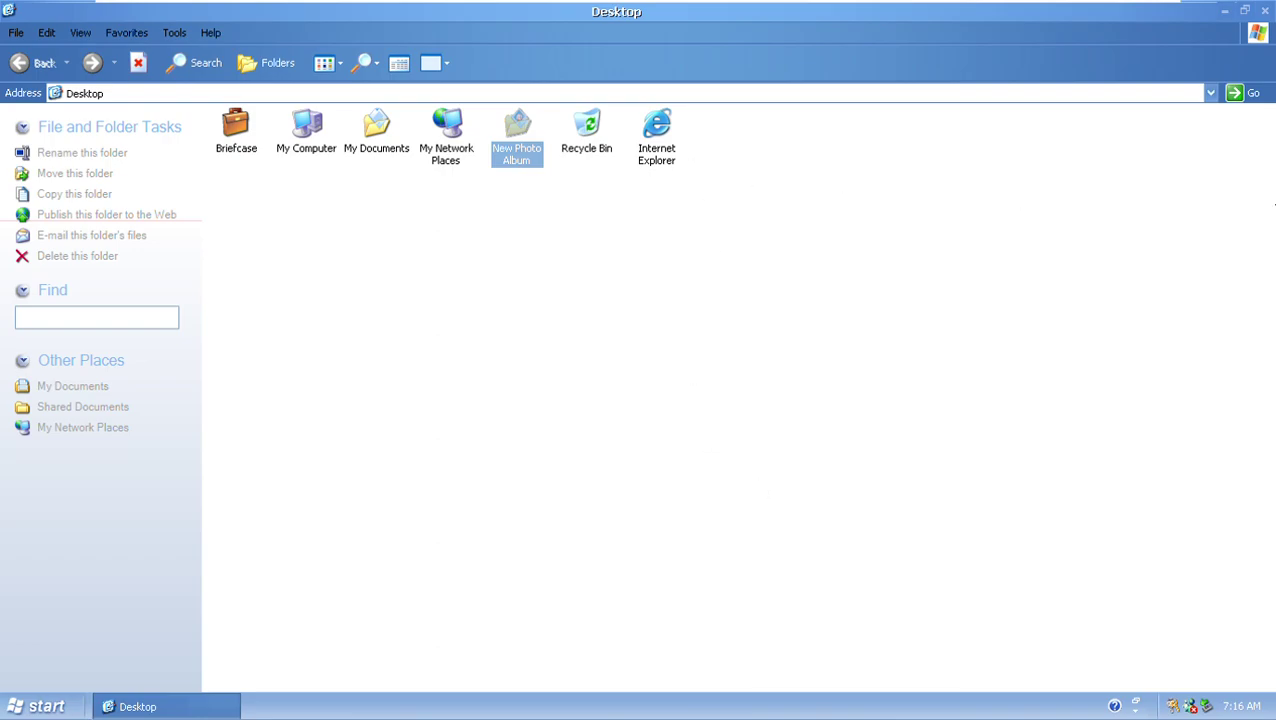
left_click(1264, 8)
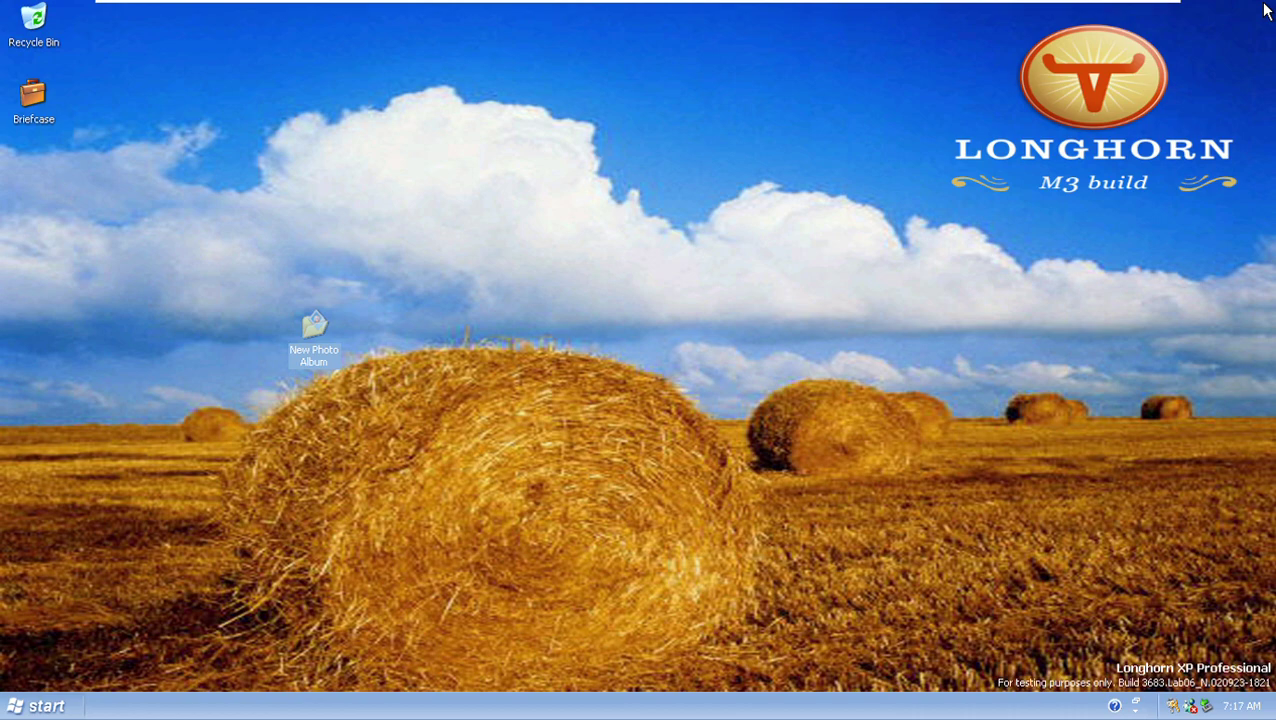
mouse_move(948, 6)
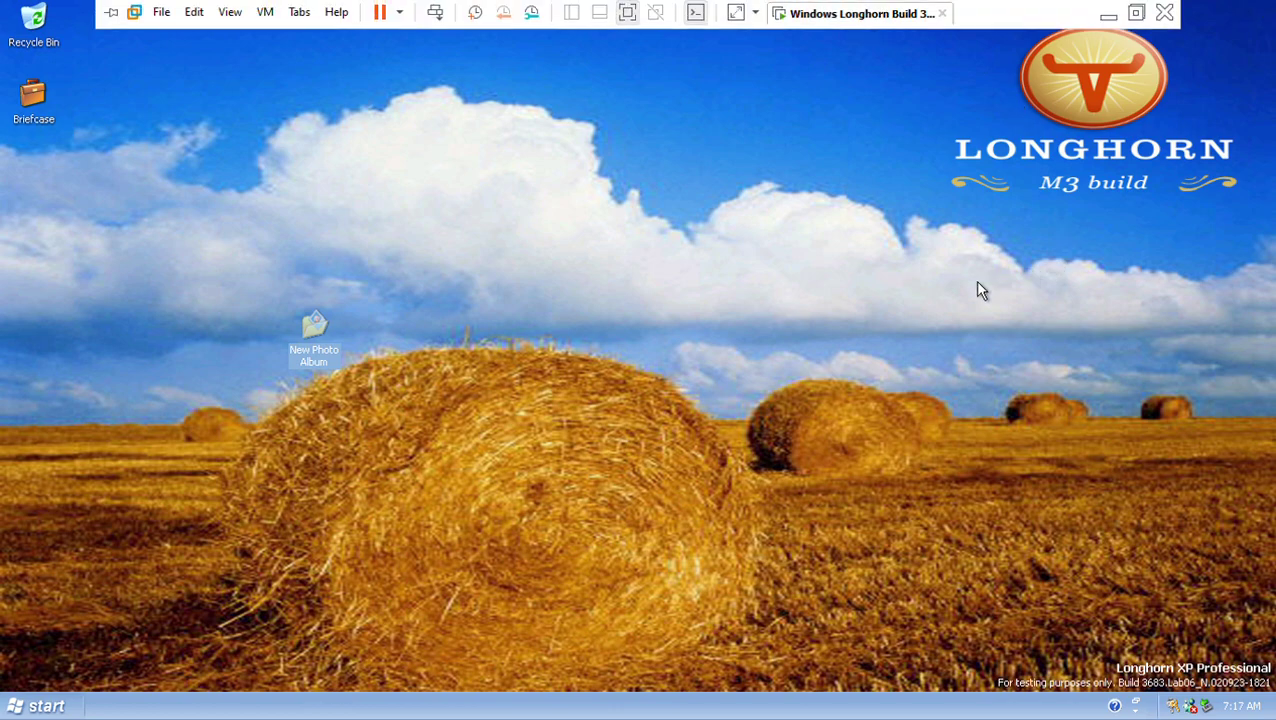
Open the system properties of My Computer and examine the general, computer name, hardware and advanced information.
key("super")
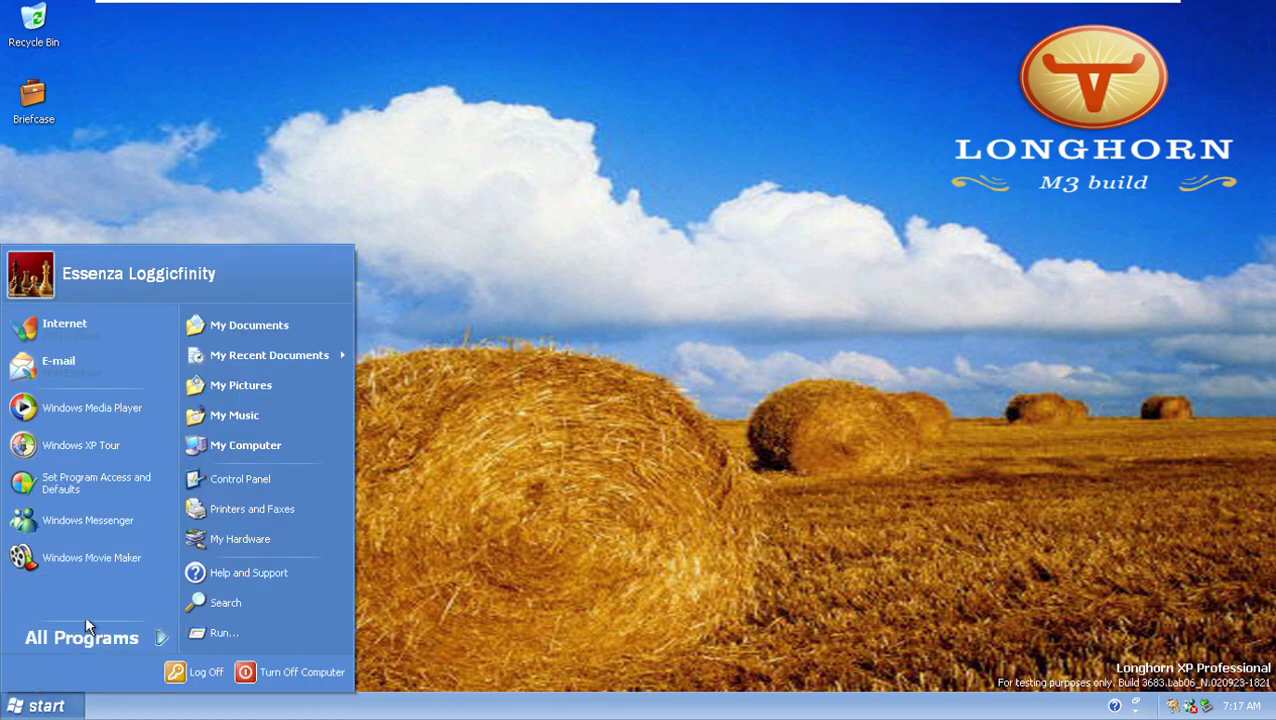
right_click(231, 435)
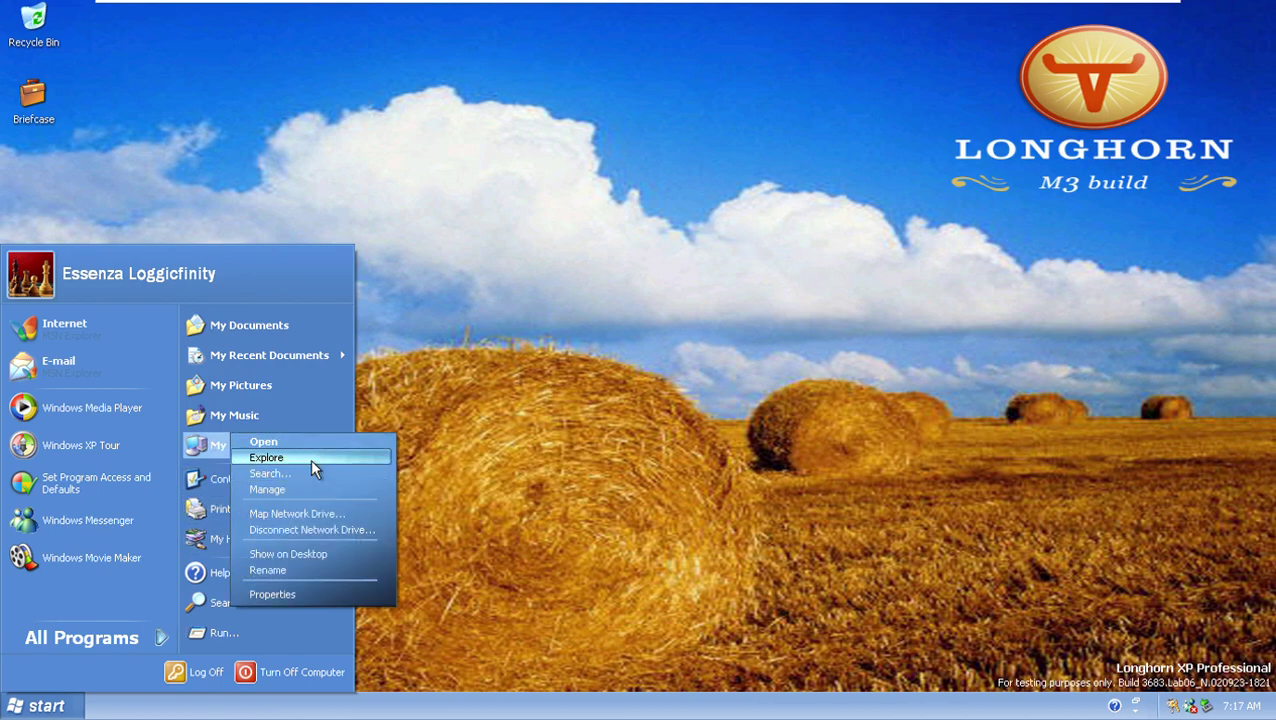
left_click(335, 592)
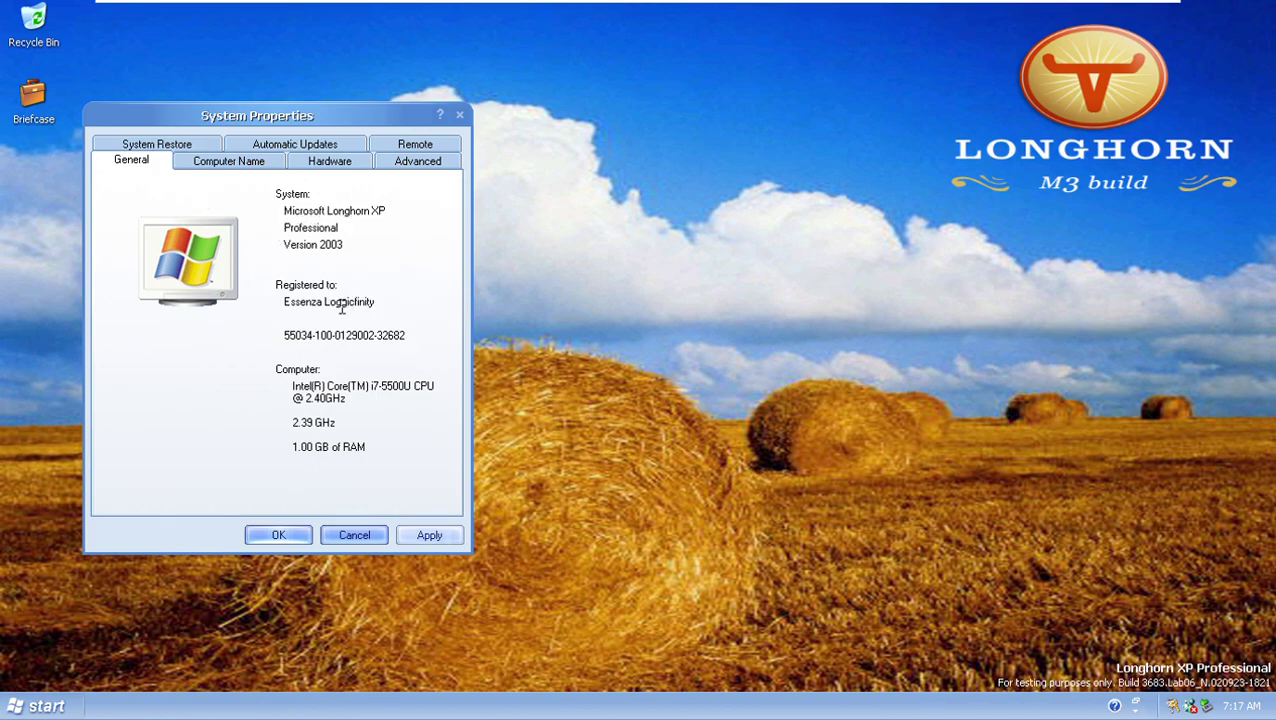
left_click(190, 143)
left_click(131, 151)
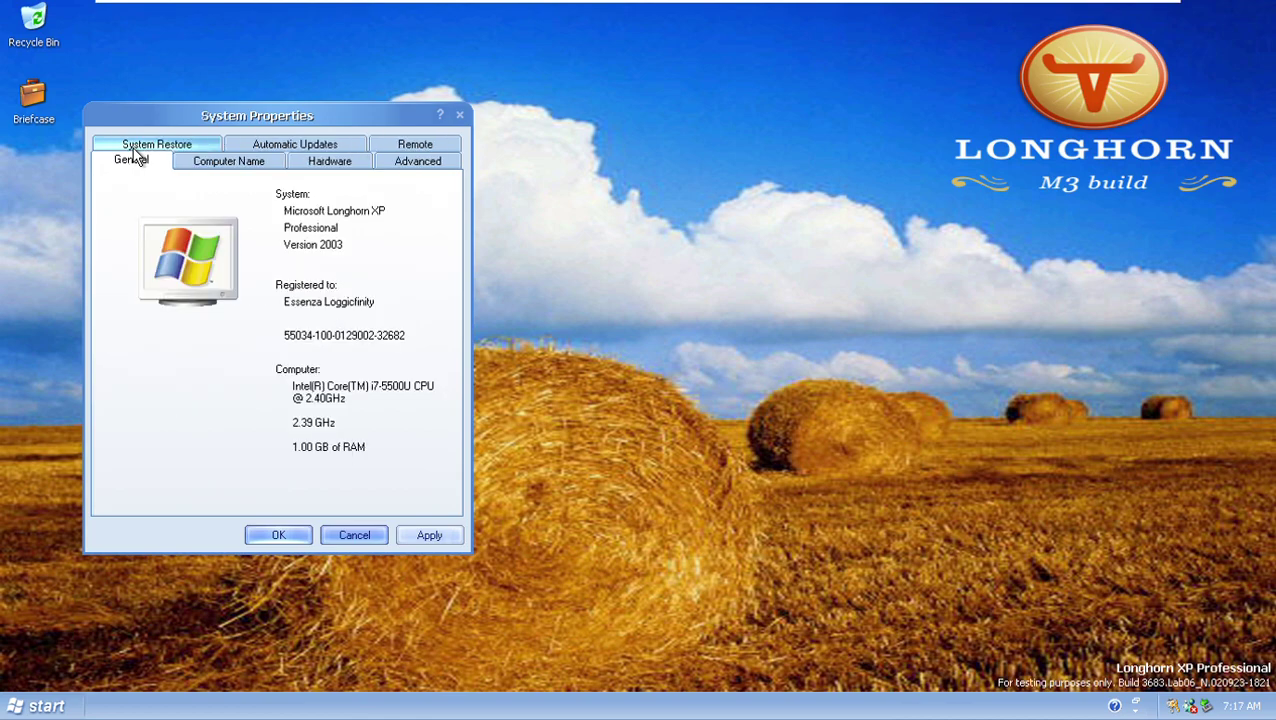
left_click(216, 159)
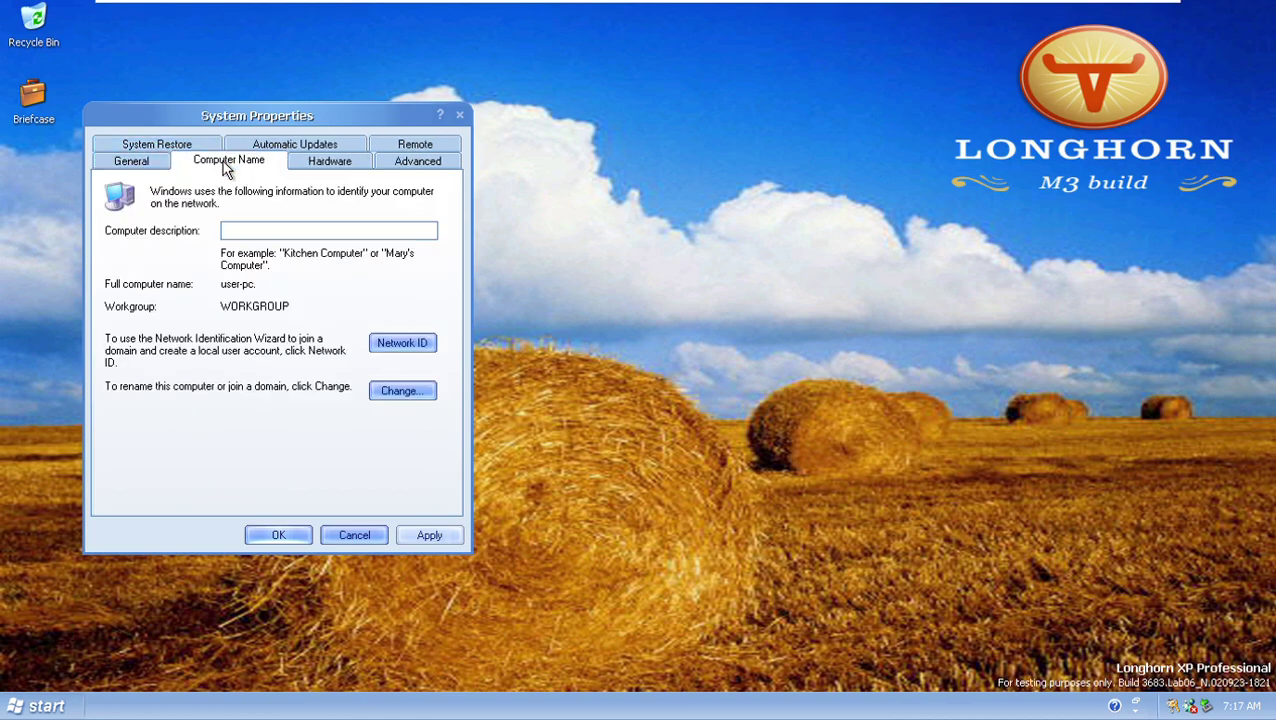
left_click(322, 166)
left_click(408, 162)
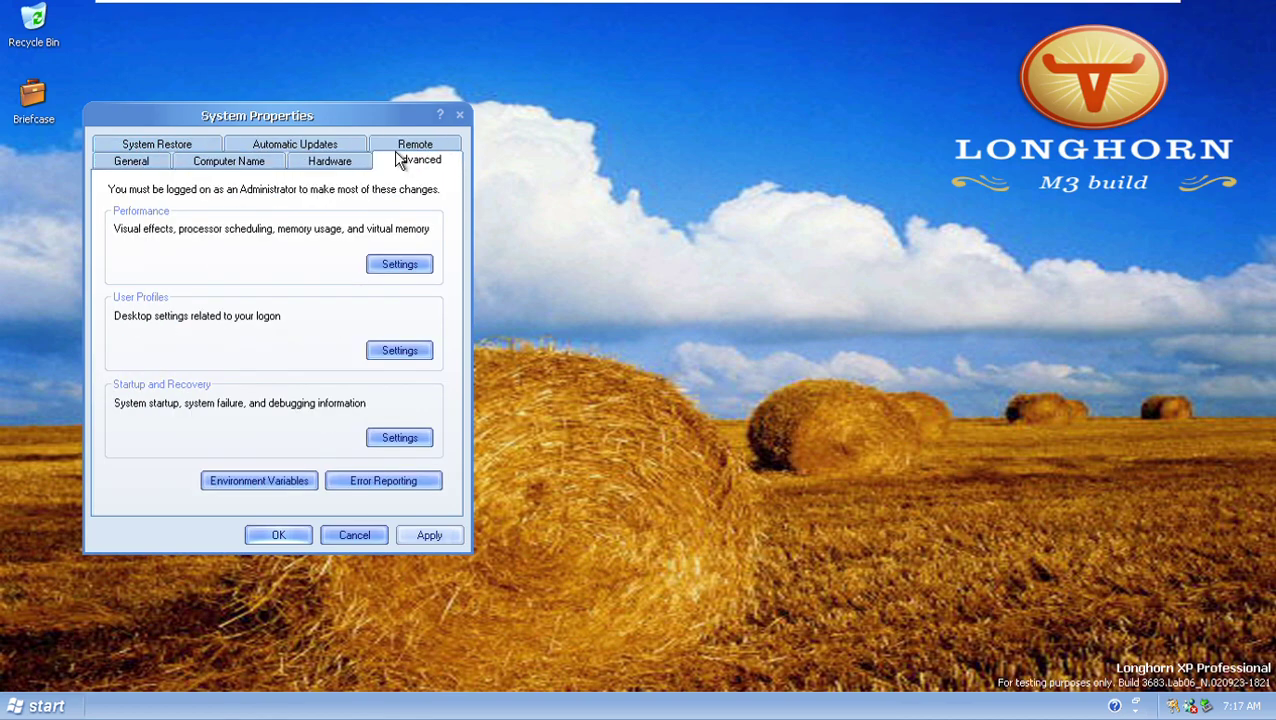
Examine the performance options, including visual effects, processor scheduling and virtual memory, without applying any changes.
left_click(405, 268)
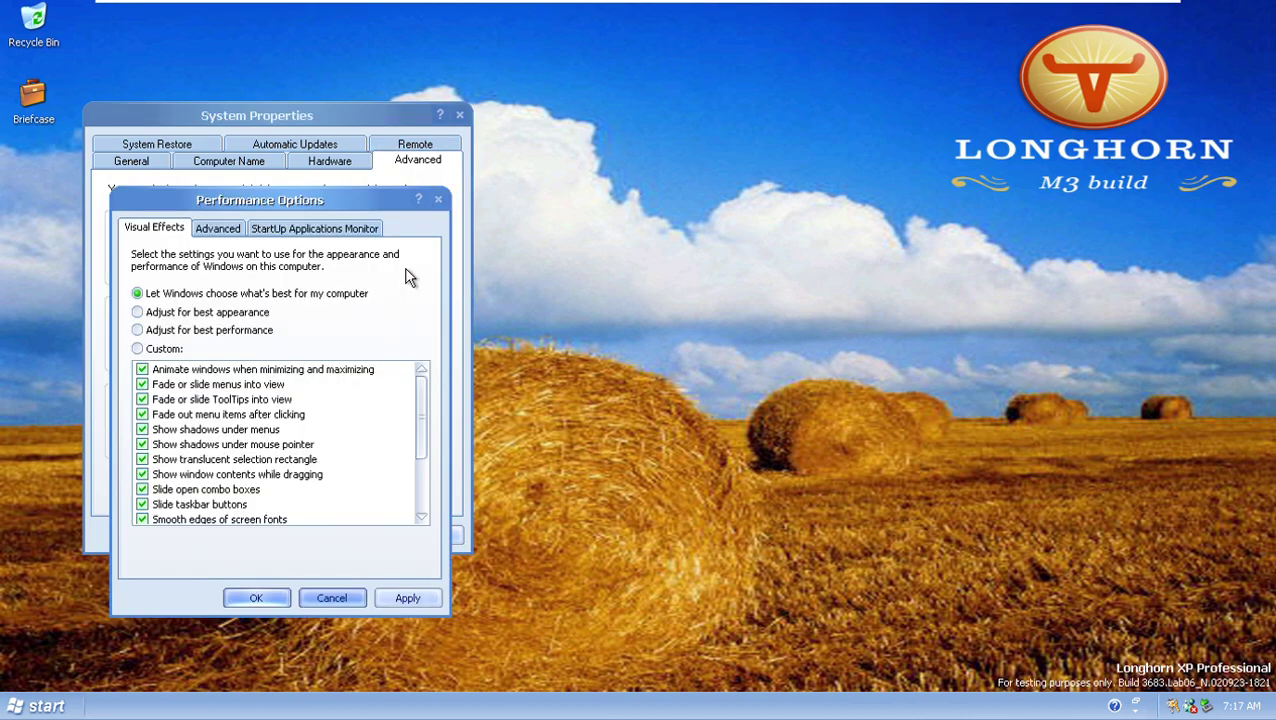
left_click(228, 228)
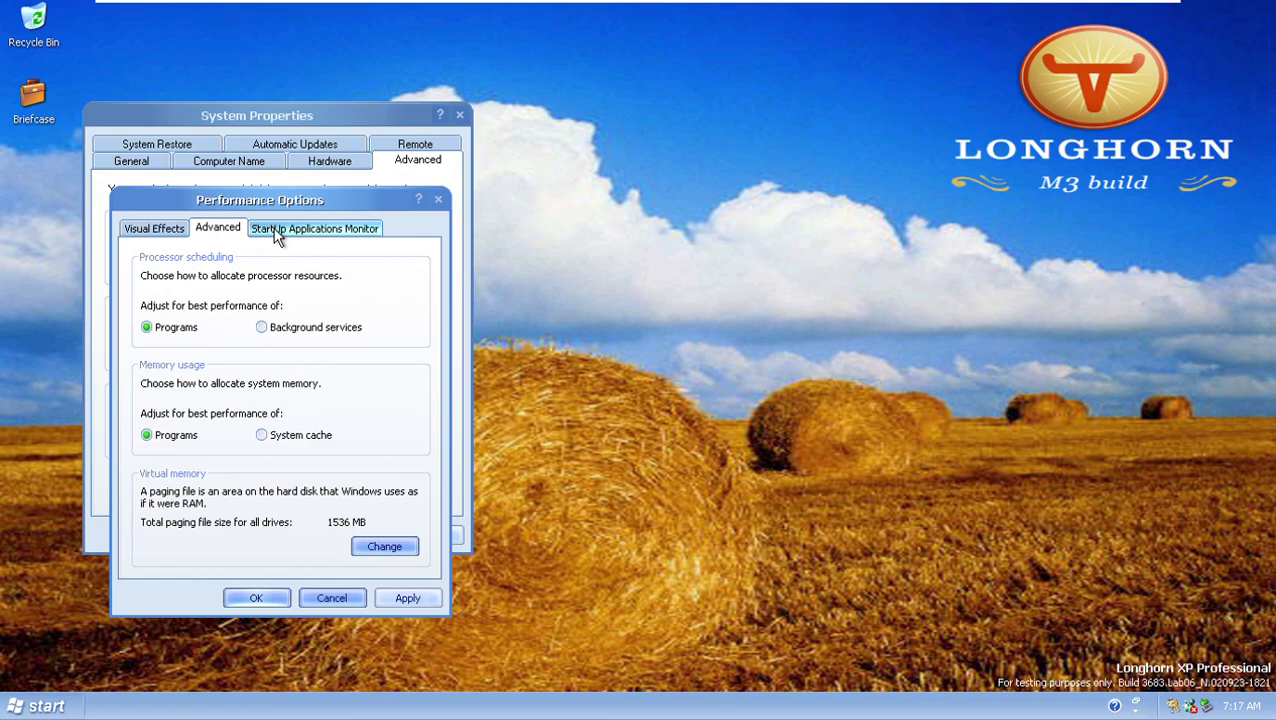
left_click(370, 549)
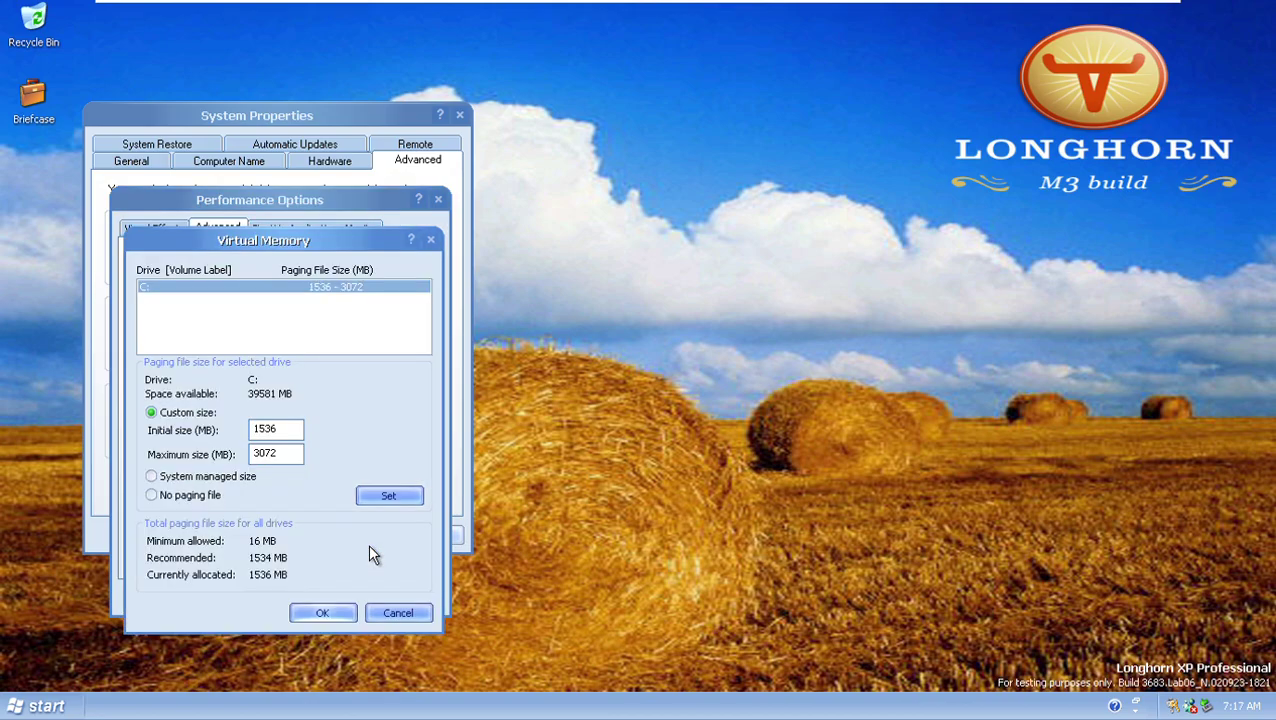
left_click(398, 613)
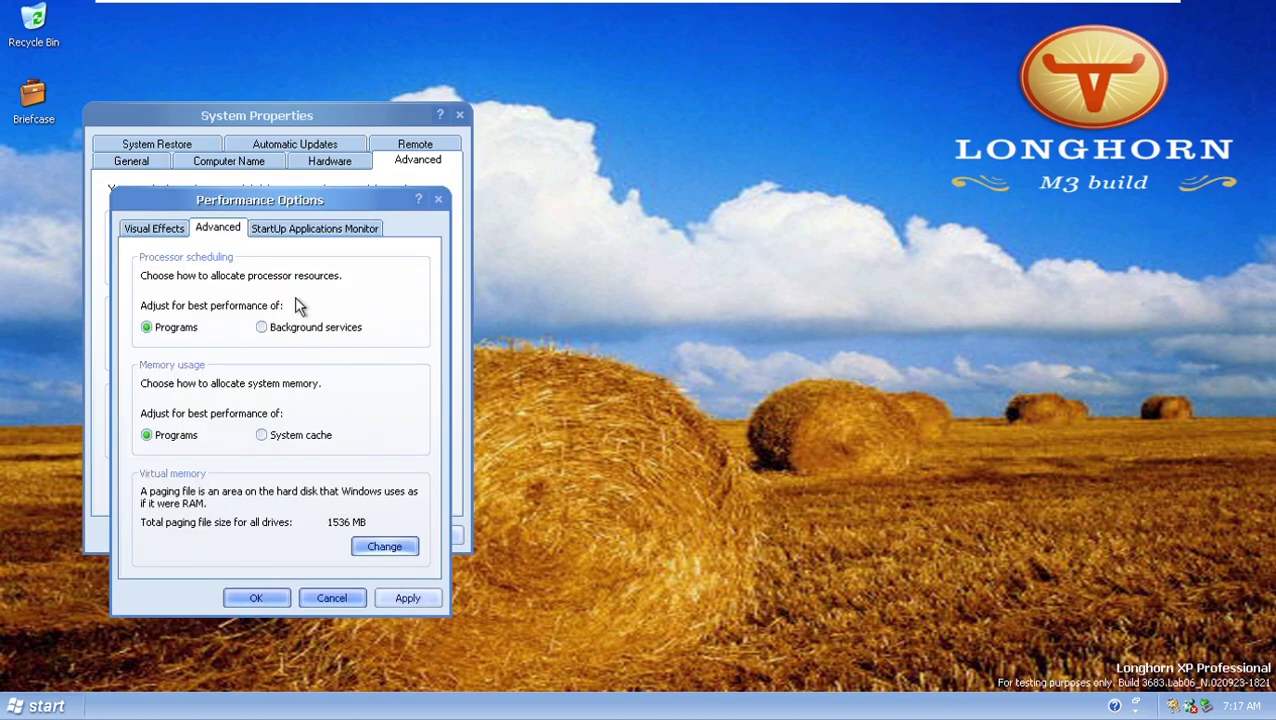
left_click(405, 548)
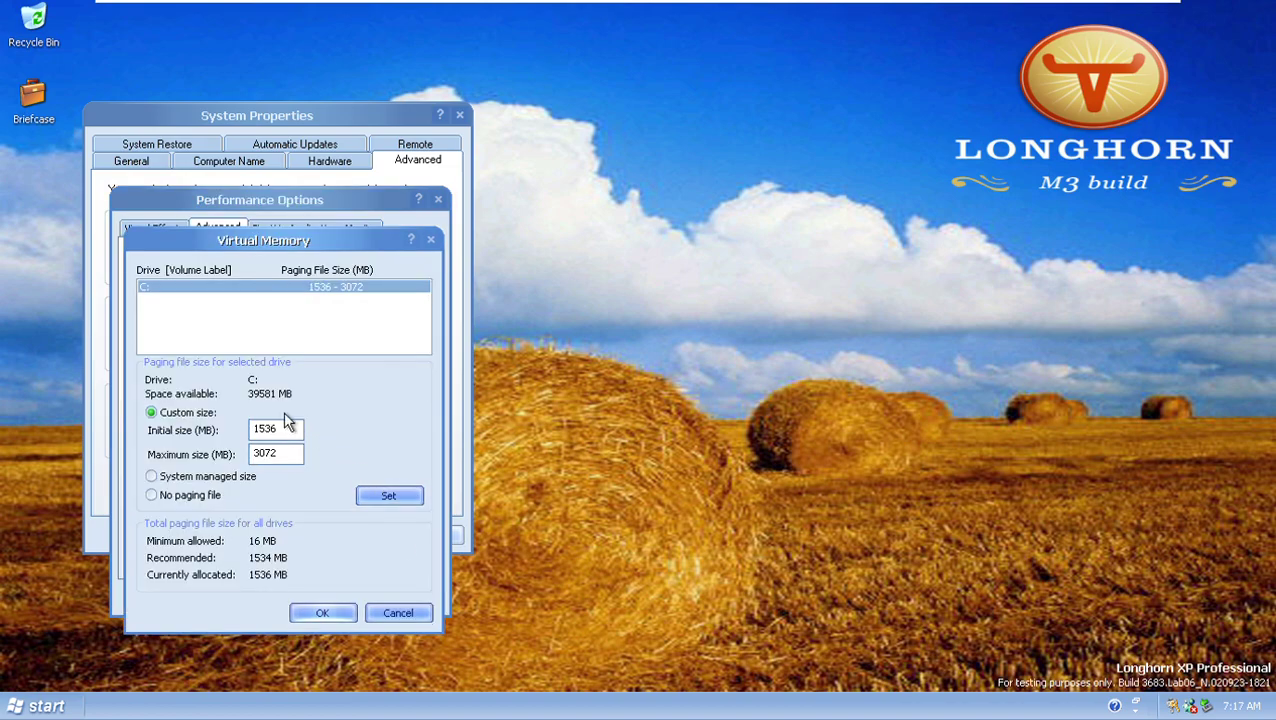
left_click_drag(290, 426, 194, 429)
left_click(394, 614)
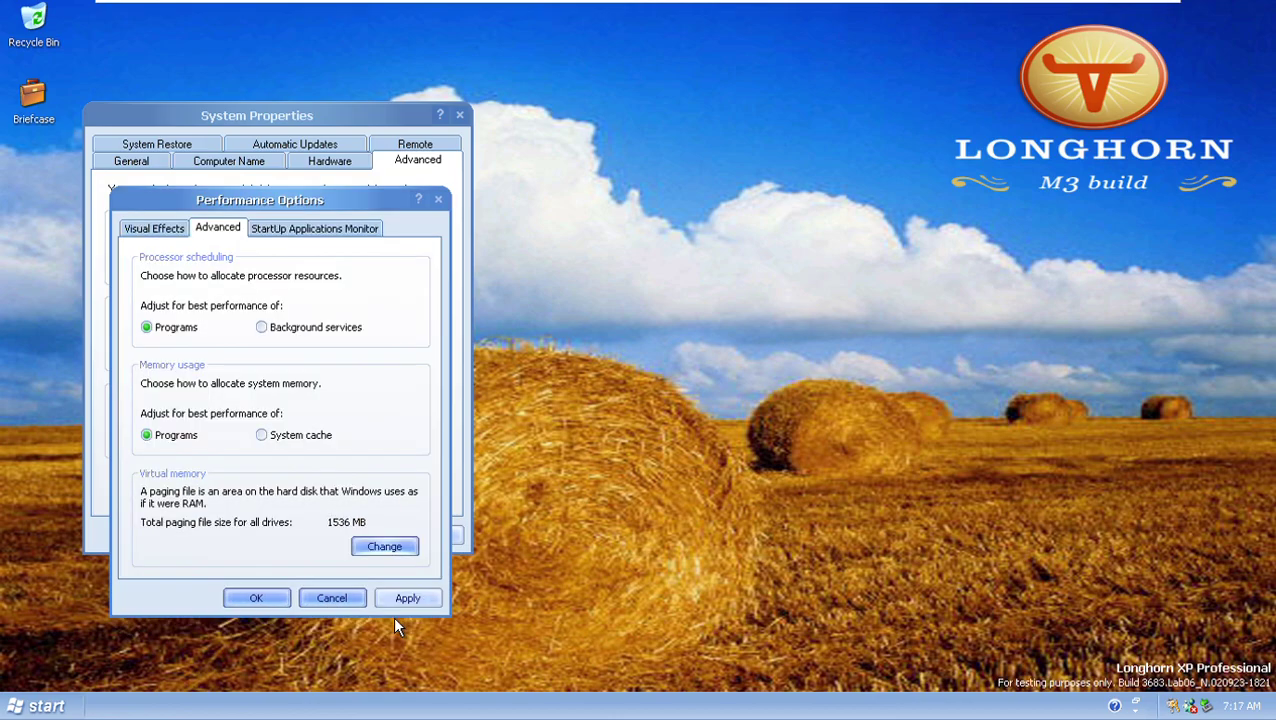
left_click(272, 228)
left_click(163, 228)
key("Escape")
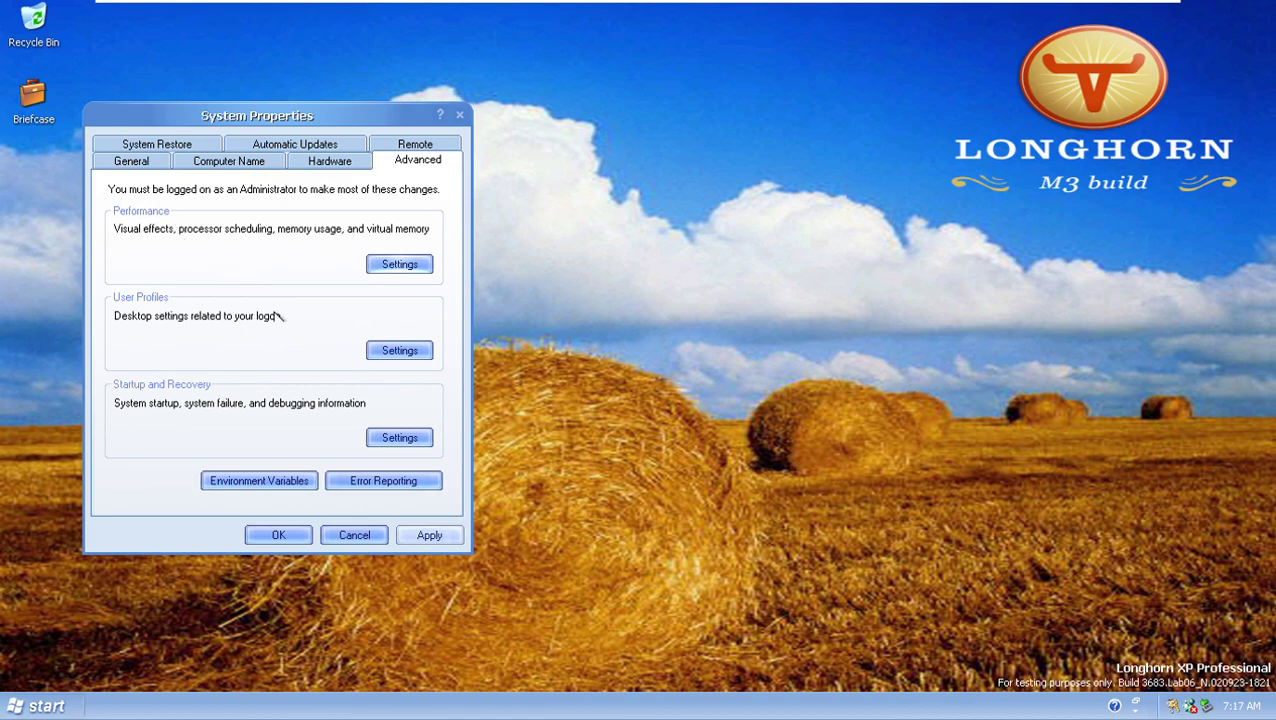
In Startup and Recovery, turn off automatic restart, administrative alerts and system log events for system failures, and choose another debugging information option.
left_click(390, 440)
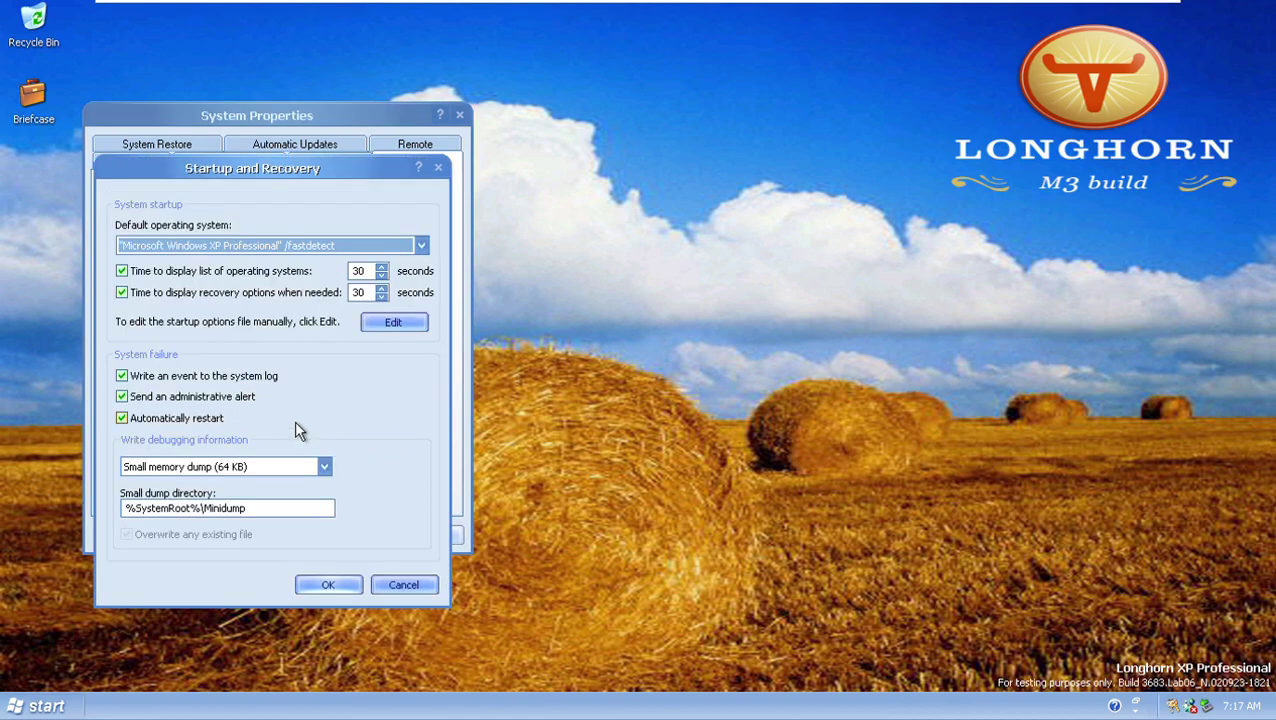
double_click(294, 508)
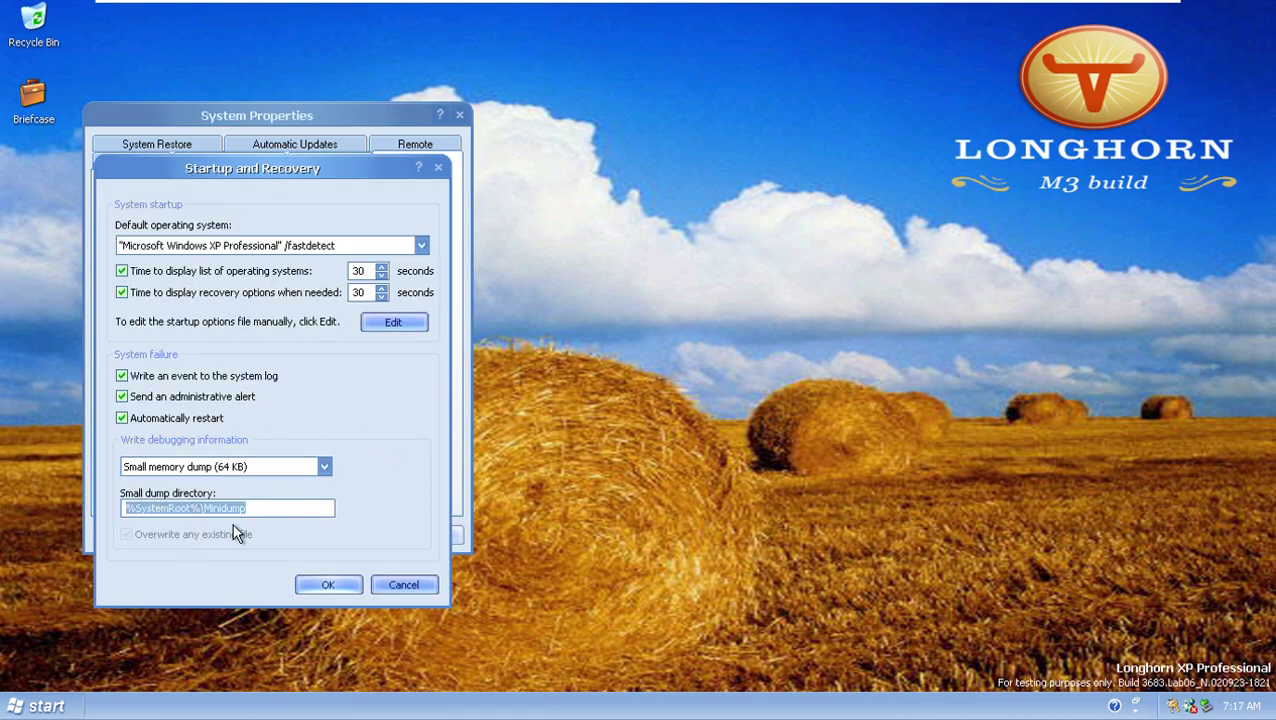
left_click(163, 417)
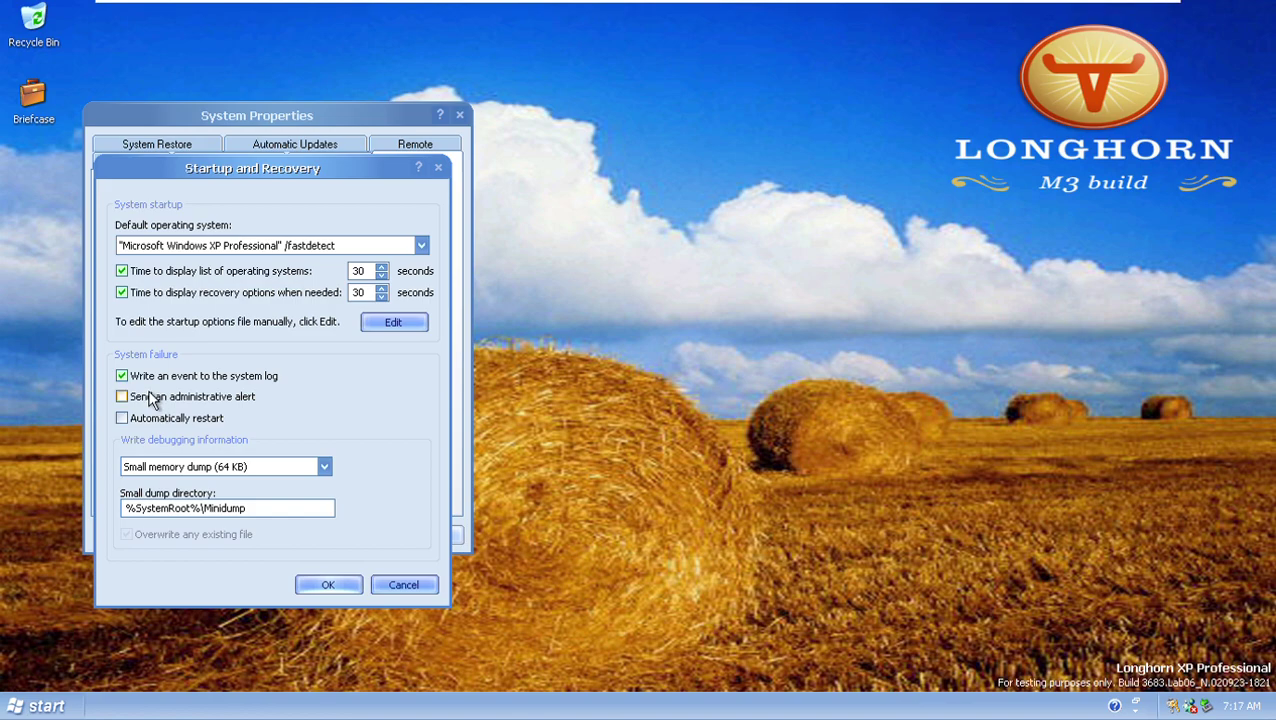
left_click(145, 378)
left_click(285, 466)
left_click(287, 485)
left_click(324, 586)
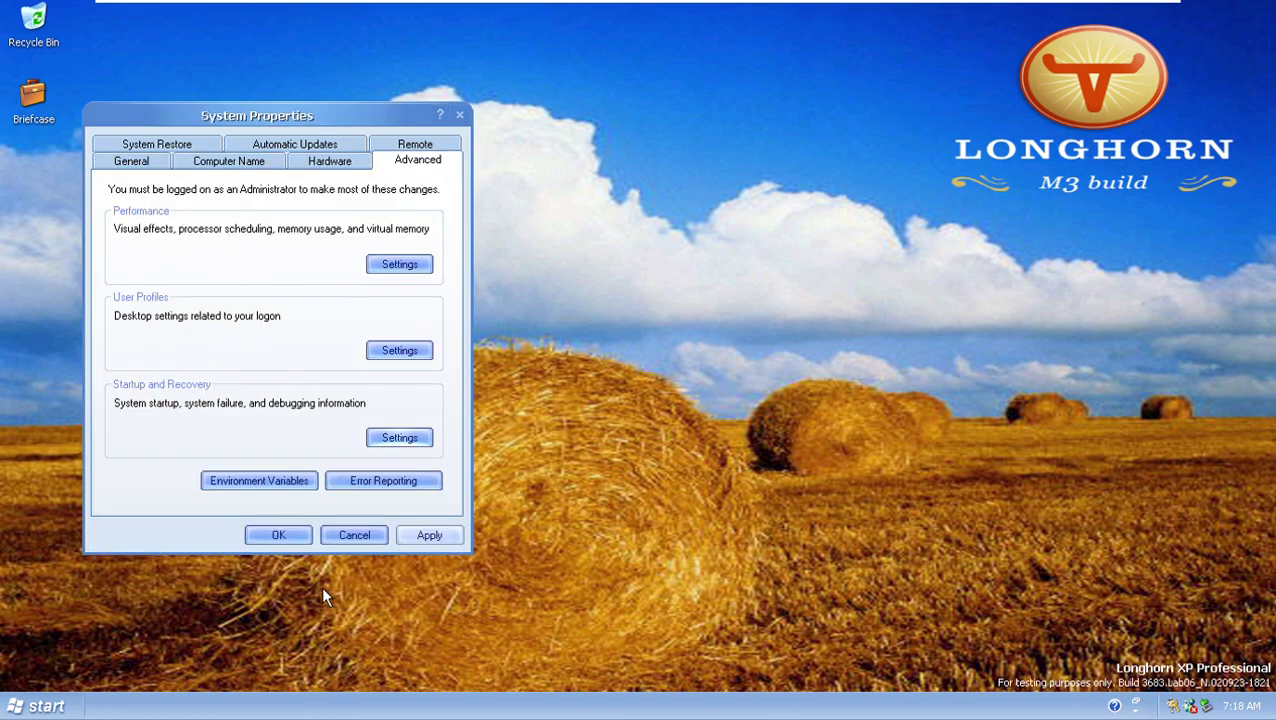
Disable error reporting to Microsoft in the advanced system properties.
left_click(405, 484)
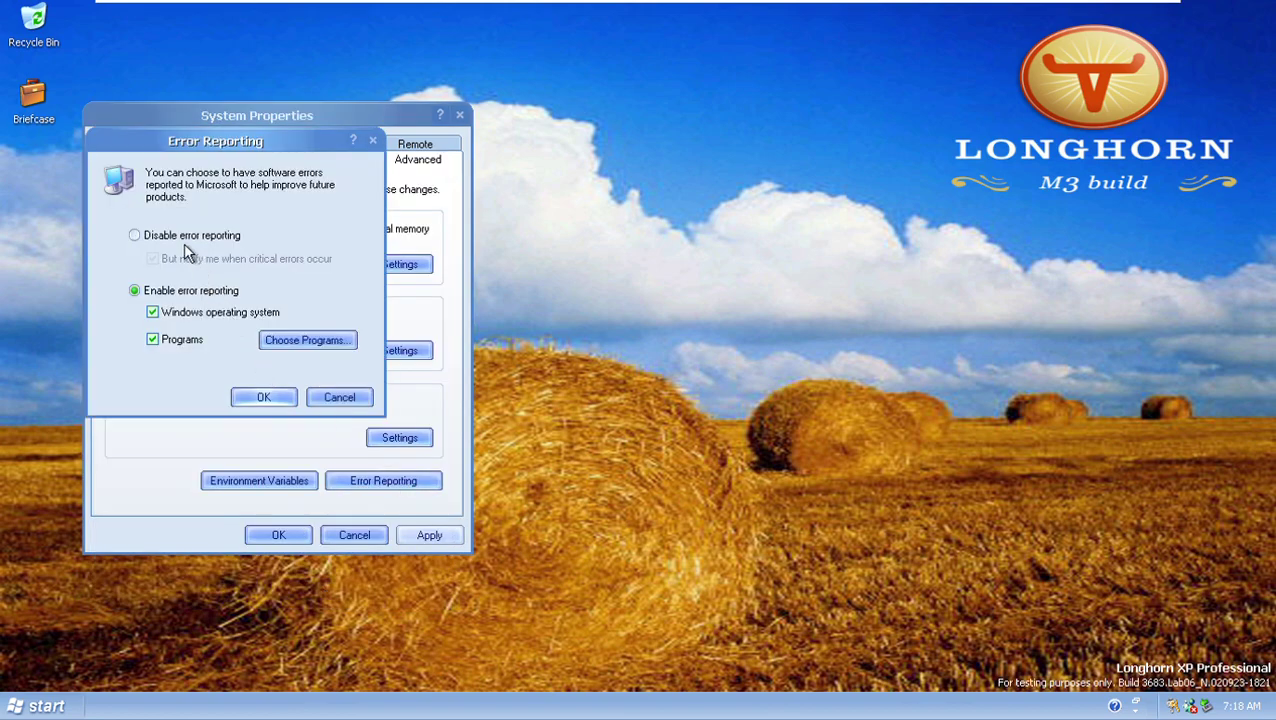
left_click(168, 235)
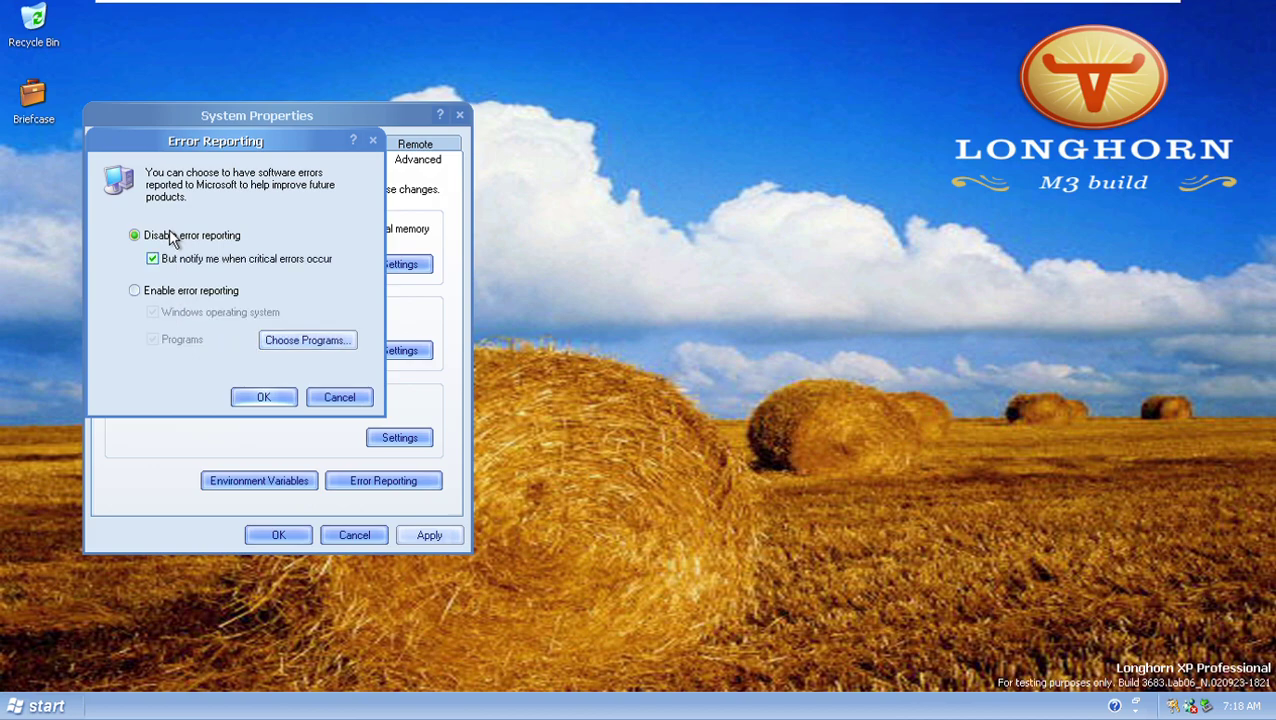
left_click(265, 400)
Delete the TMP user environment variable and accept the change.
left_click(279, 476)
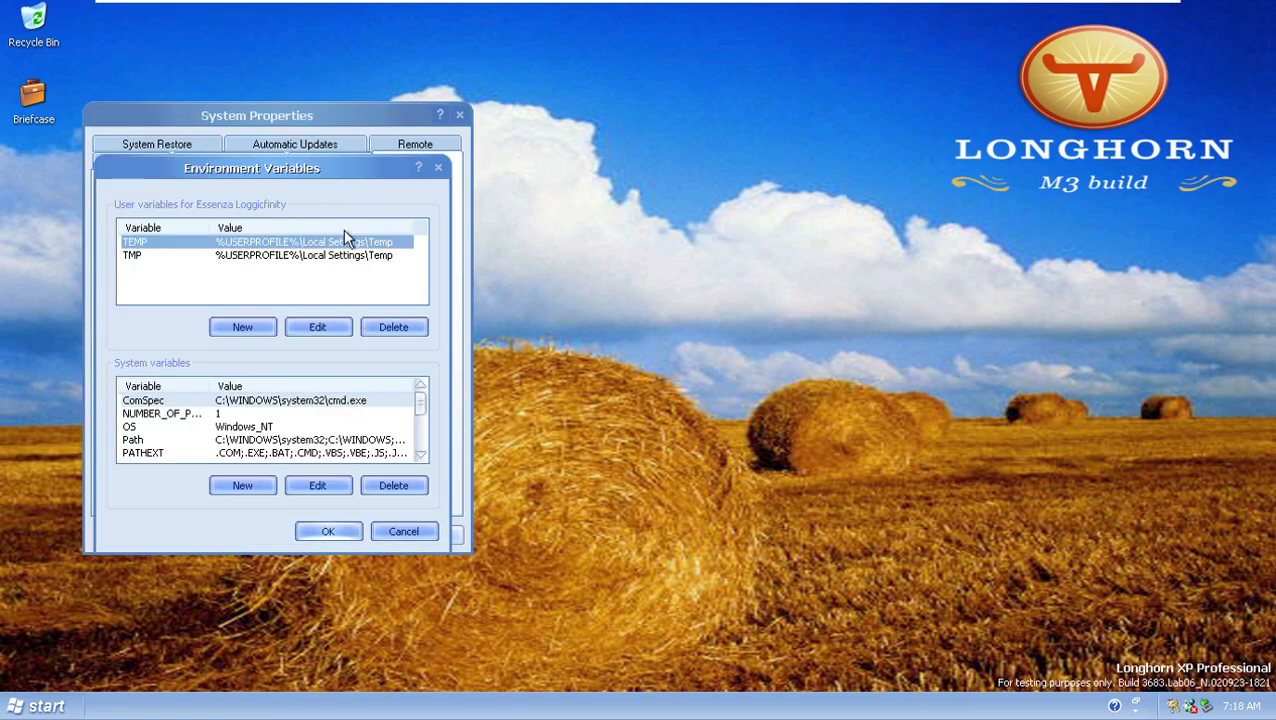
left_click(343, 255)
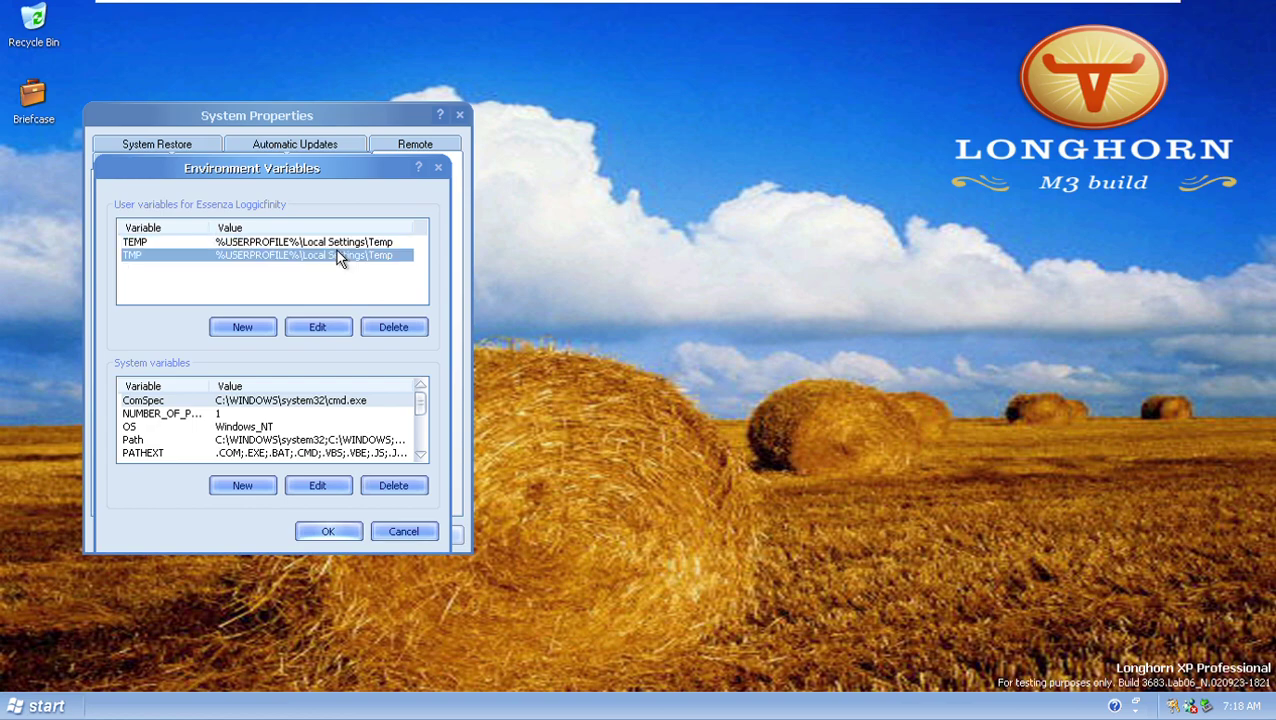
left_click(407, 329)
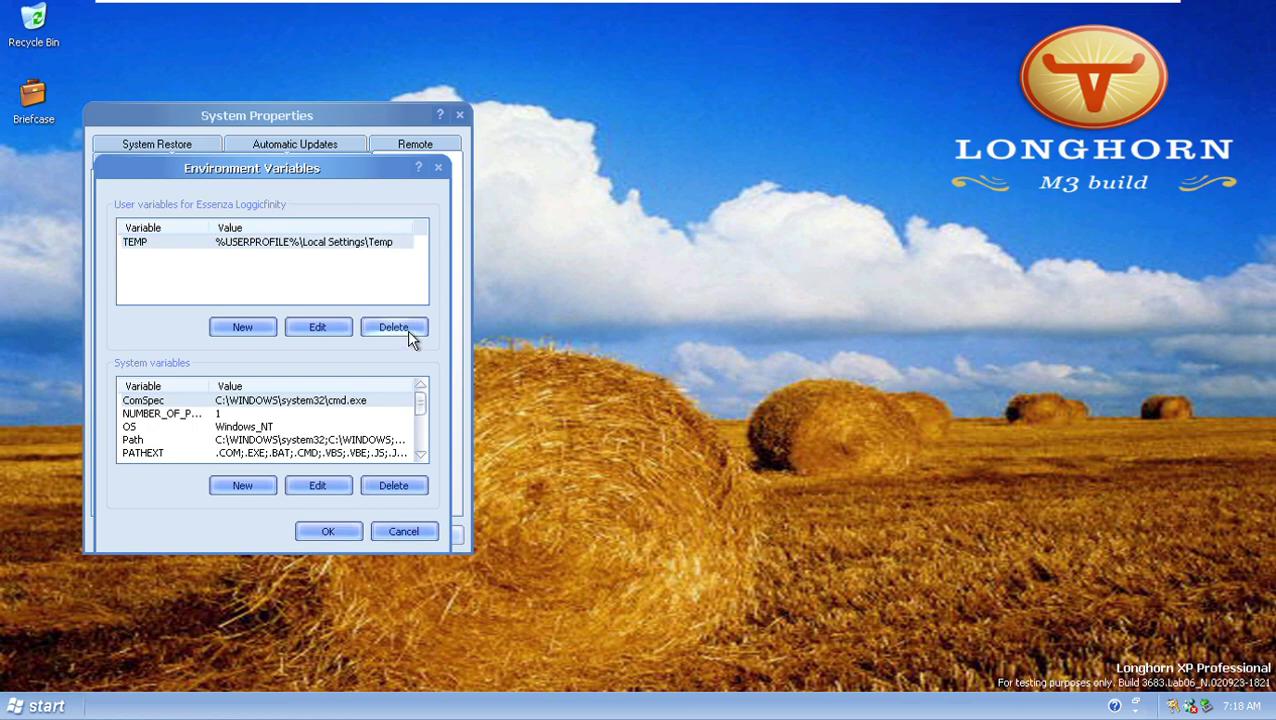
left_click(332, 531)
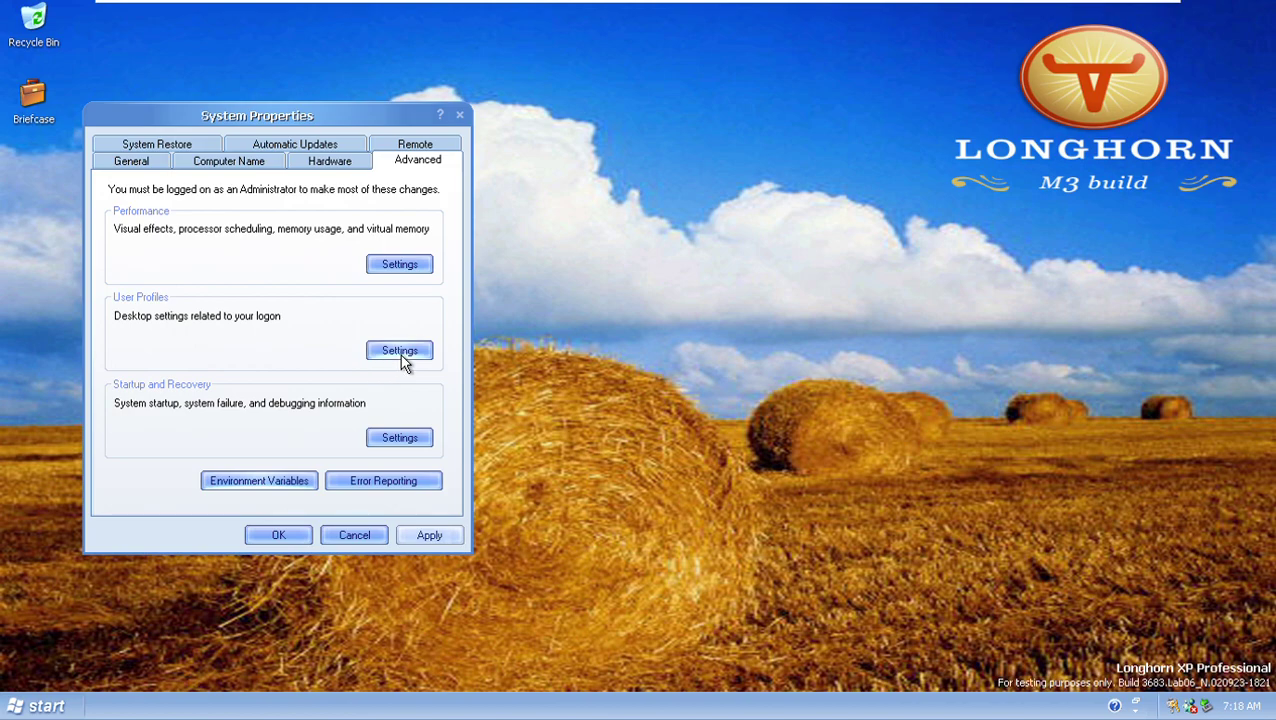
View the user profile settings, dismiss the system properties and return to the desktop.
left_click(400, 354)
left_click(338, 488)
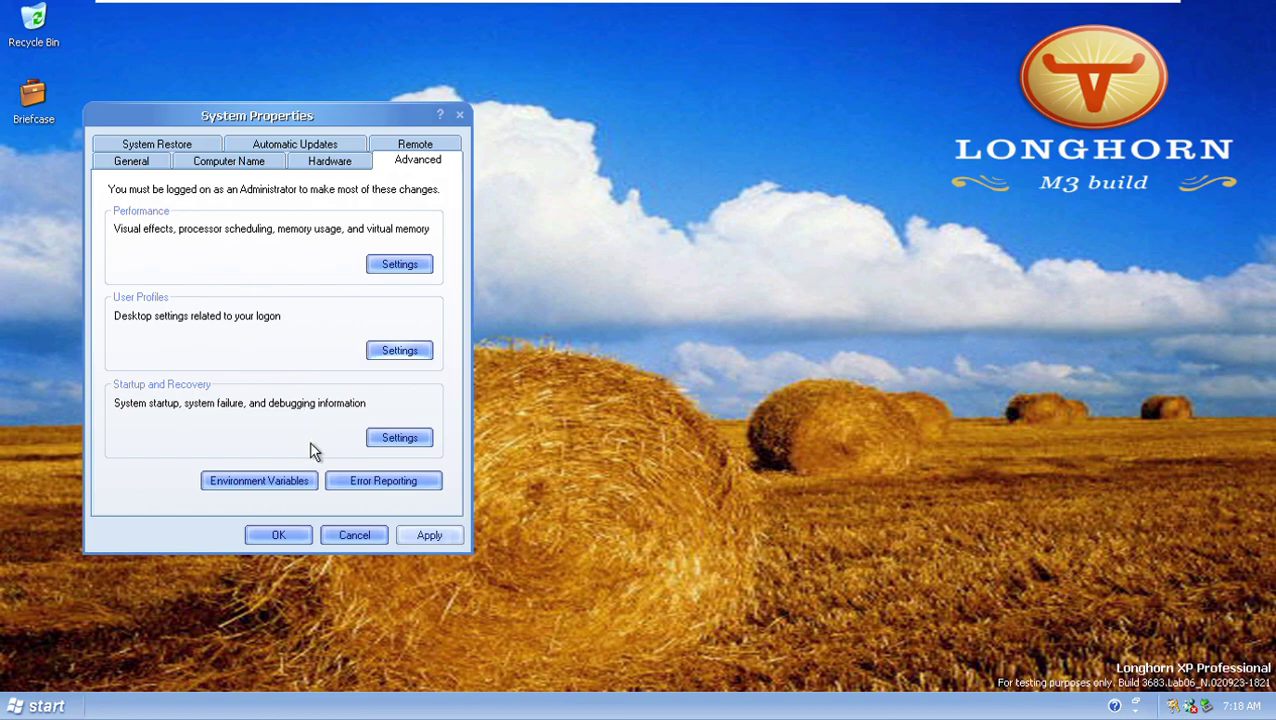
left_click(347, 540)
left_click(40, 706)
left_click(544, 509)
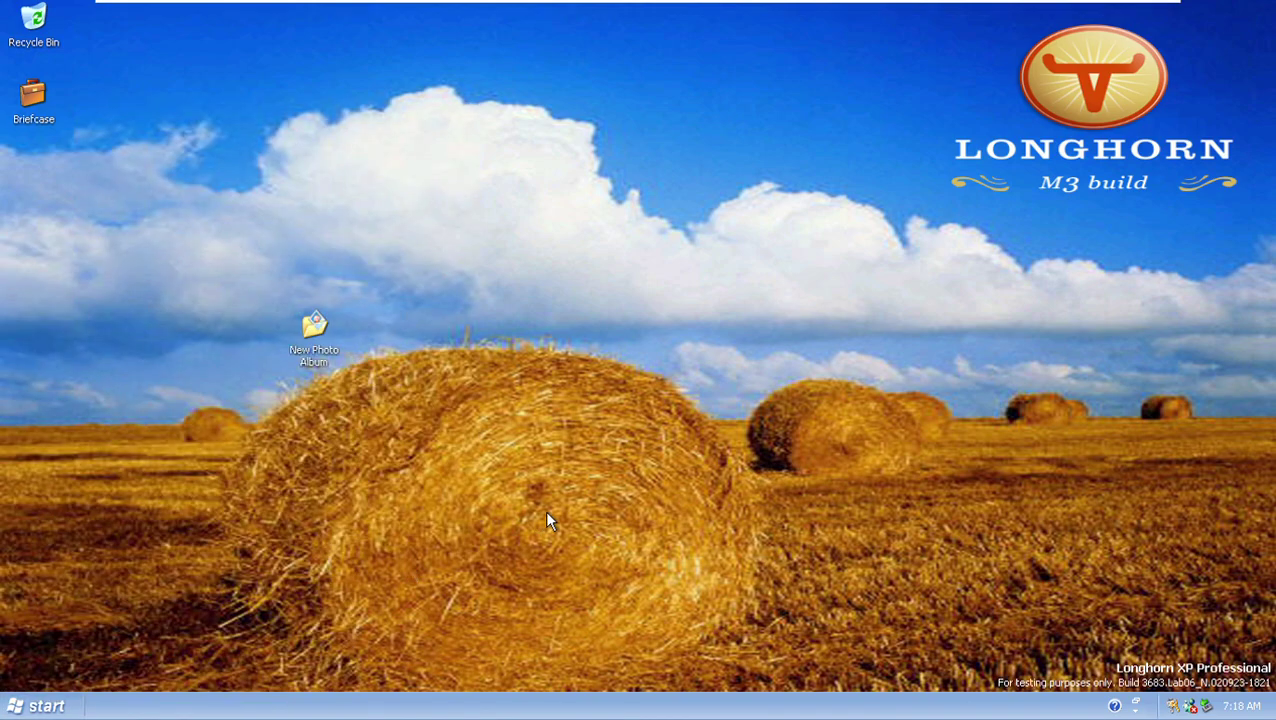
Delete the New Photo Album from the desktop and try to delete the Briefcase.
key("Delete")
key("Return")
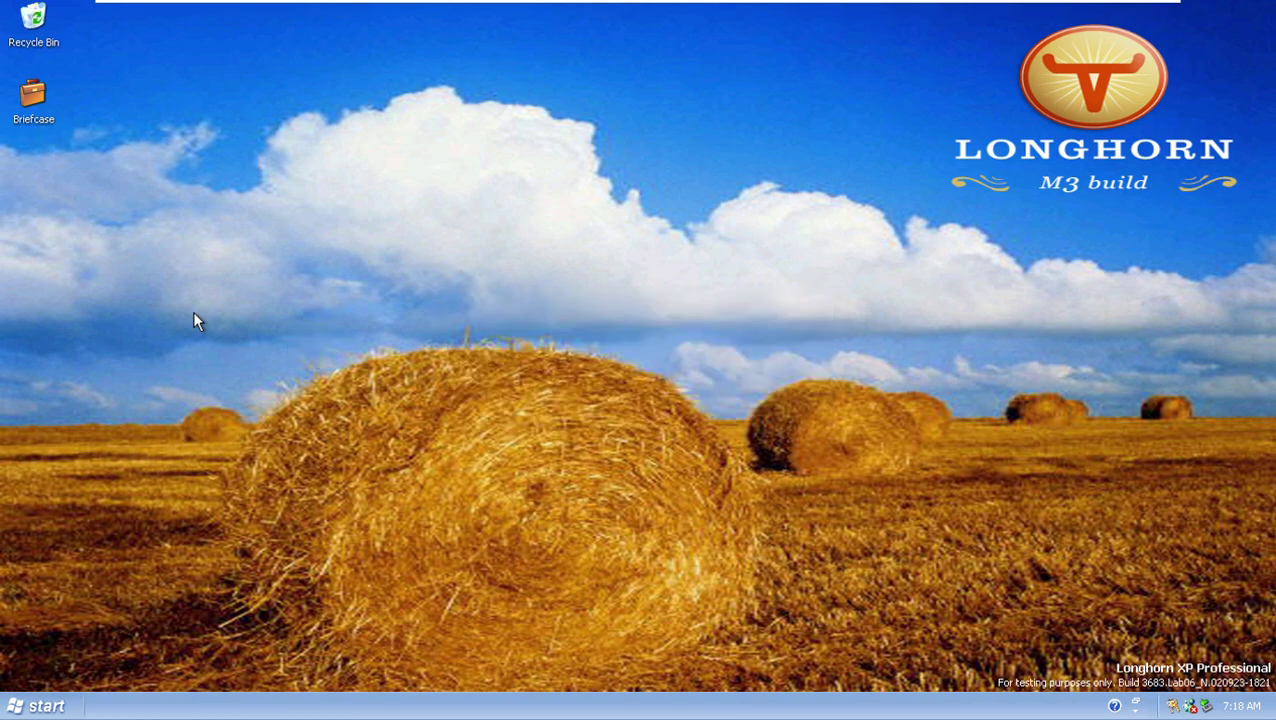
left_click(33, 95)
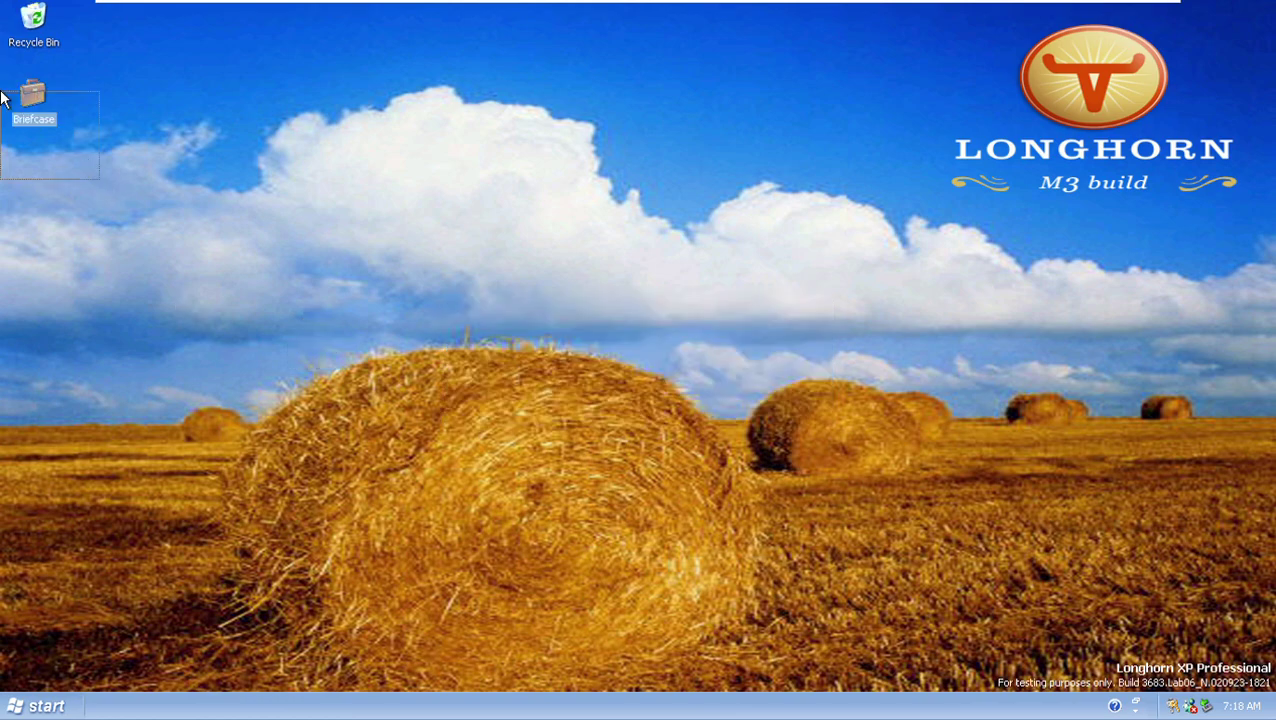
key("Delete")
key("Return")
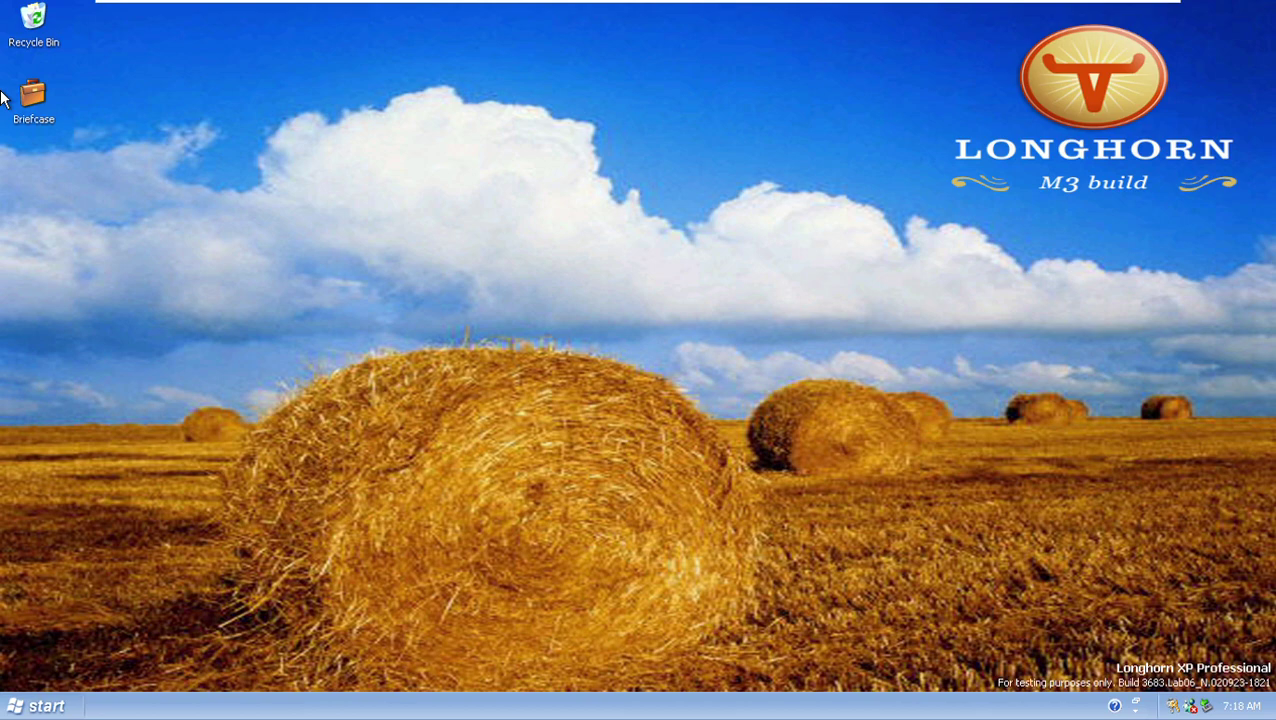
key("Return")
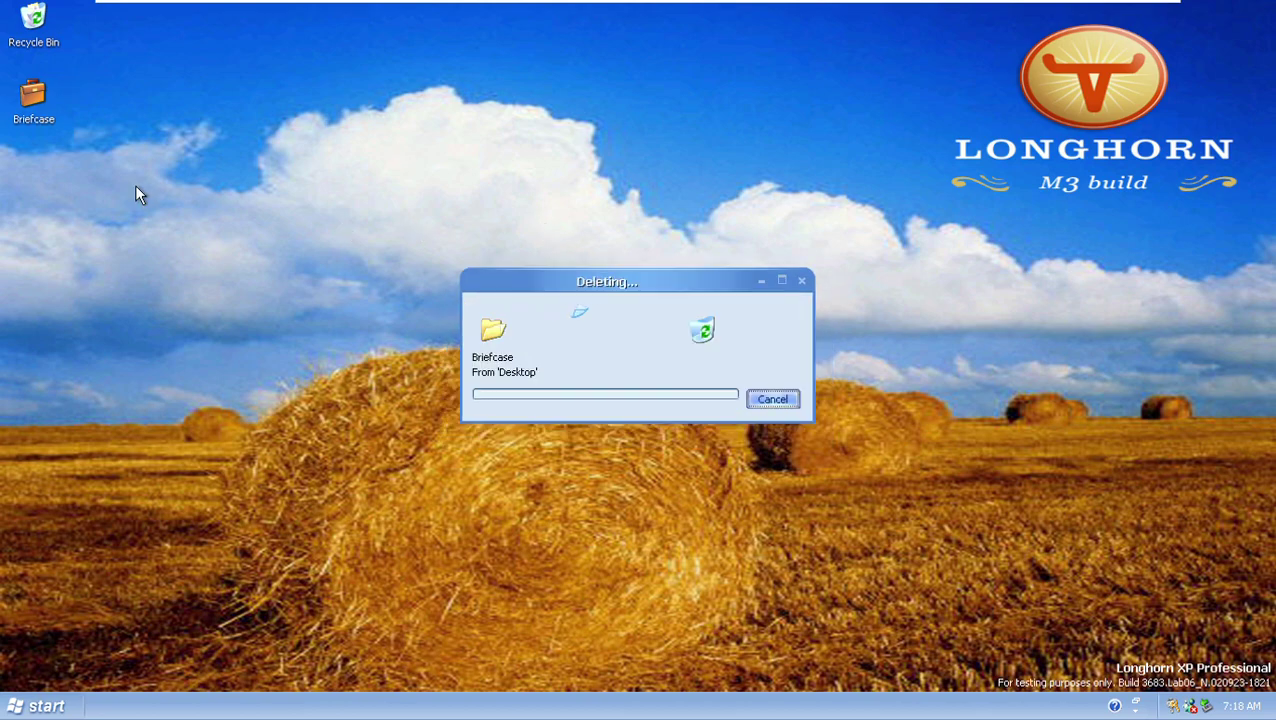
Empty the Recycle Bin and confirm the permanent deletion.
right_click(28, 20)
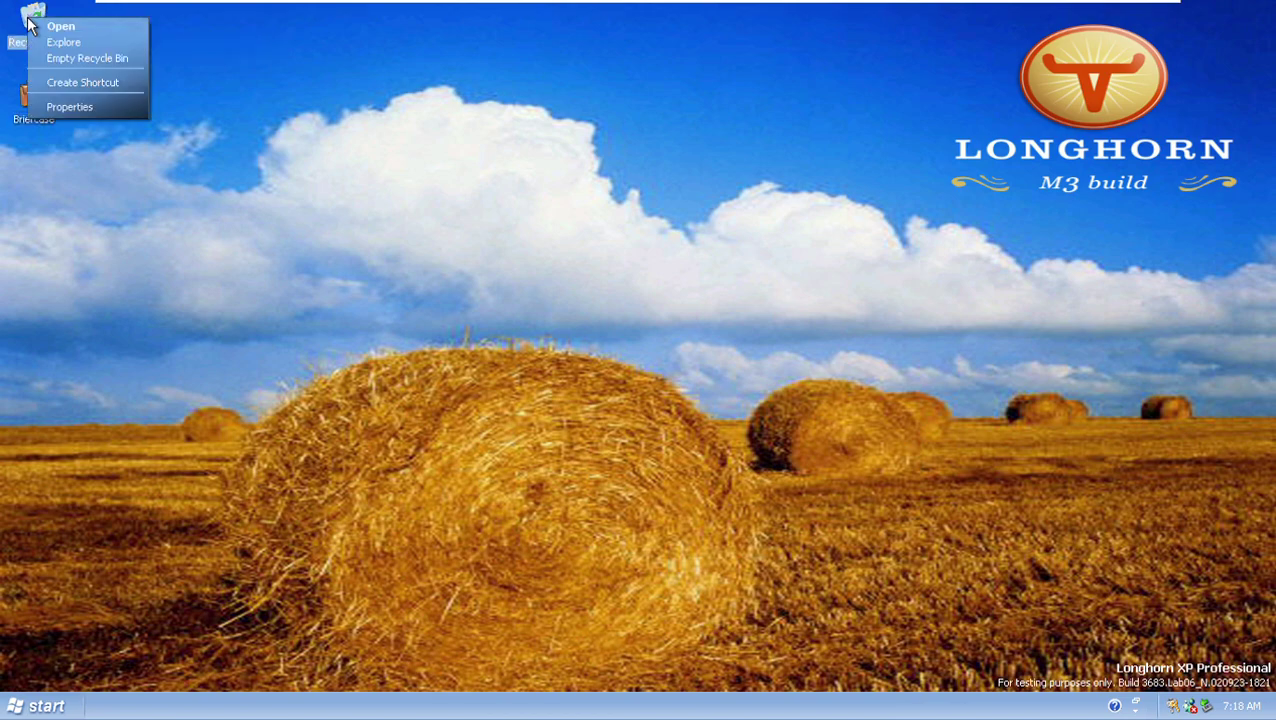
left_click(60, 58)
key("Return")
Try to open Get Going with Tablet PC from the Desktop program group.
key("super")
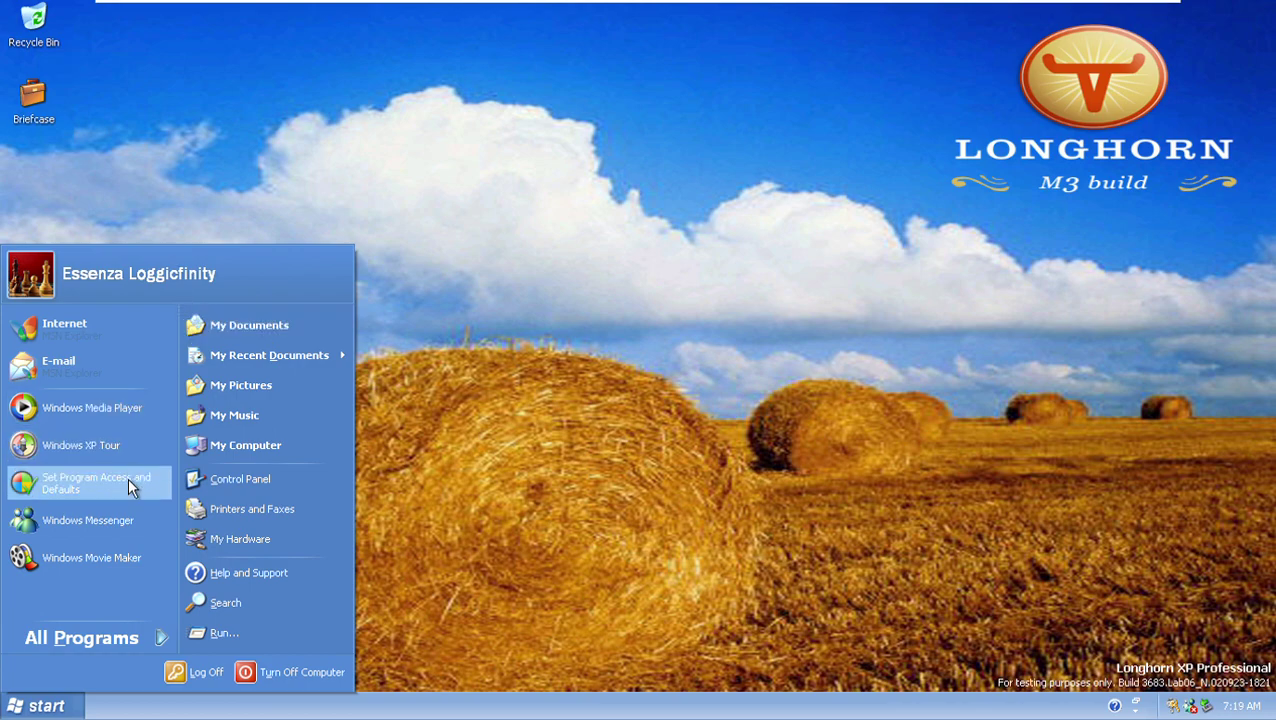
mouse_move(125, 647)
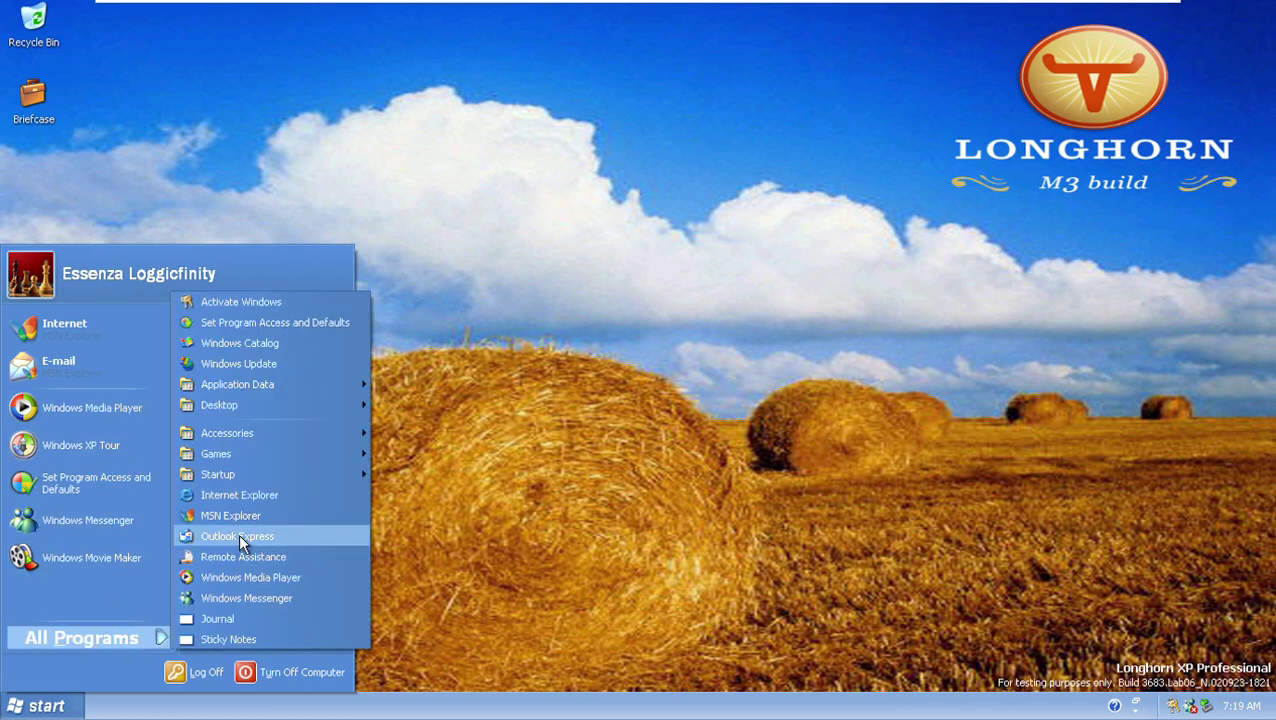
mouse_move(274, 408)
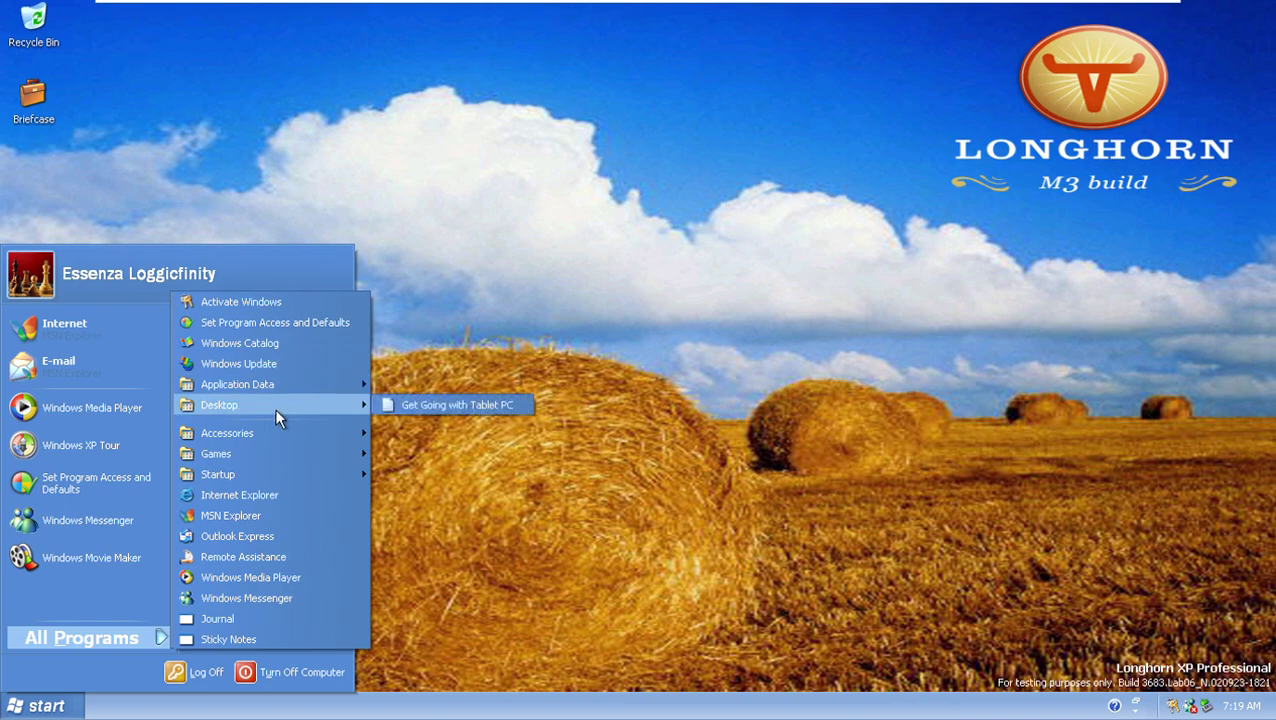
left_click(419, 407)
key("Return")
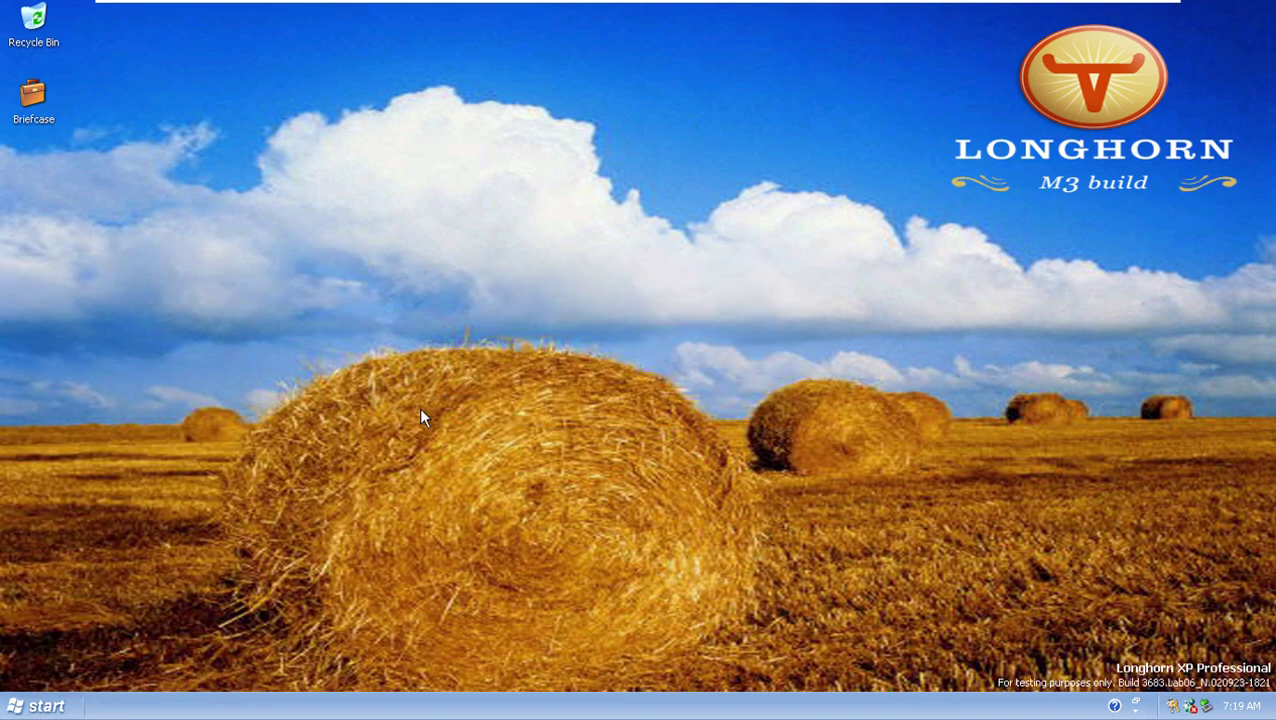
Switch user to reach the welcome screen and return to the logged-on account.
key("super")
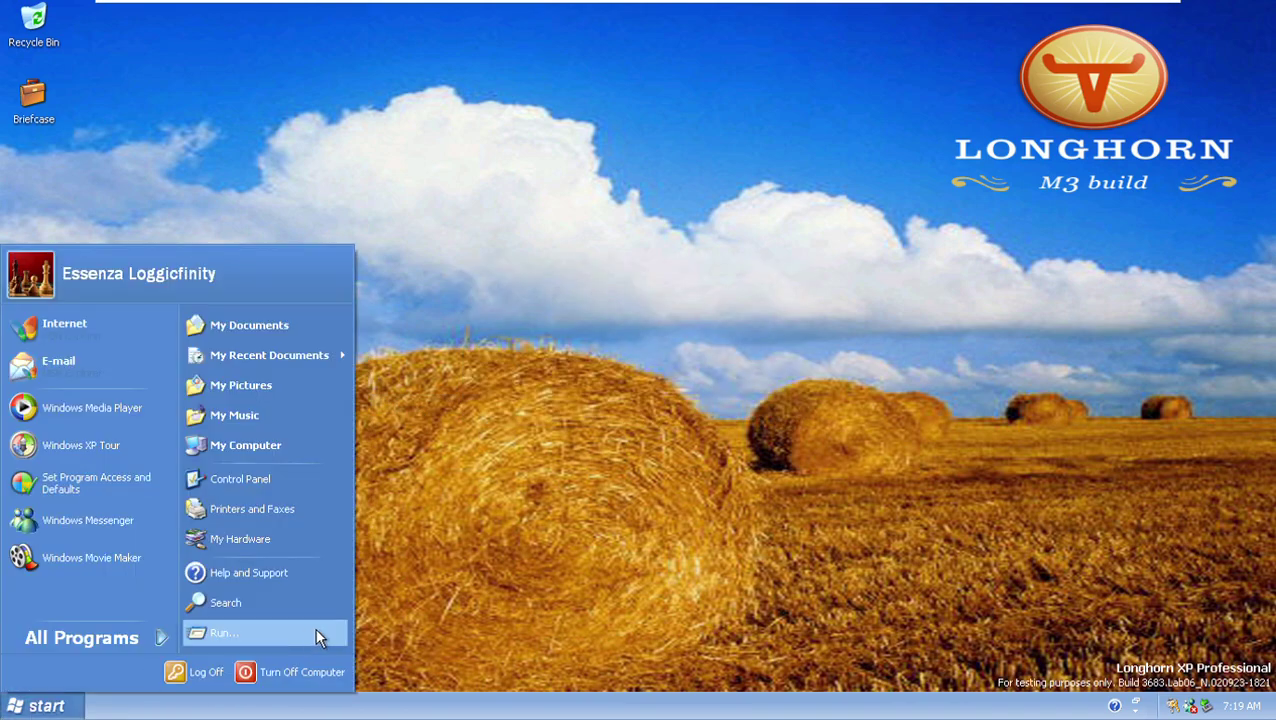
left_click(200, 672)
left_click(585, 269)
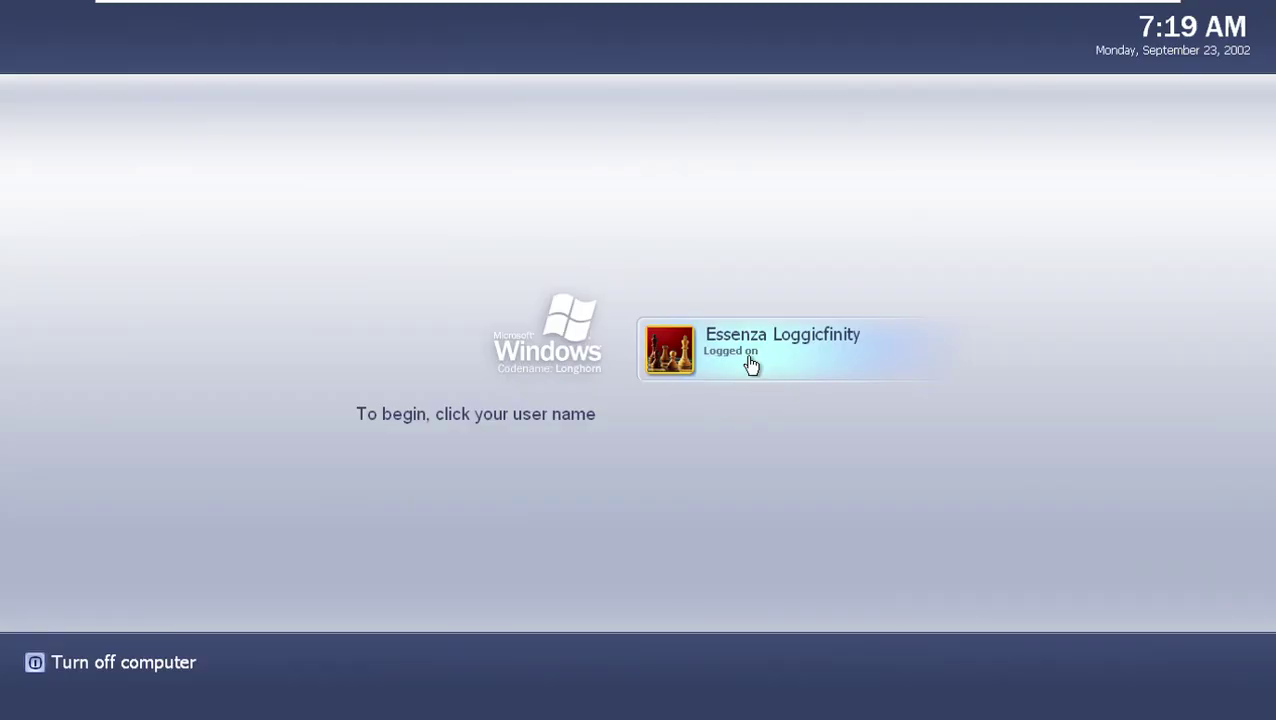
left_click(750, 358)
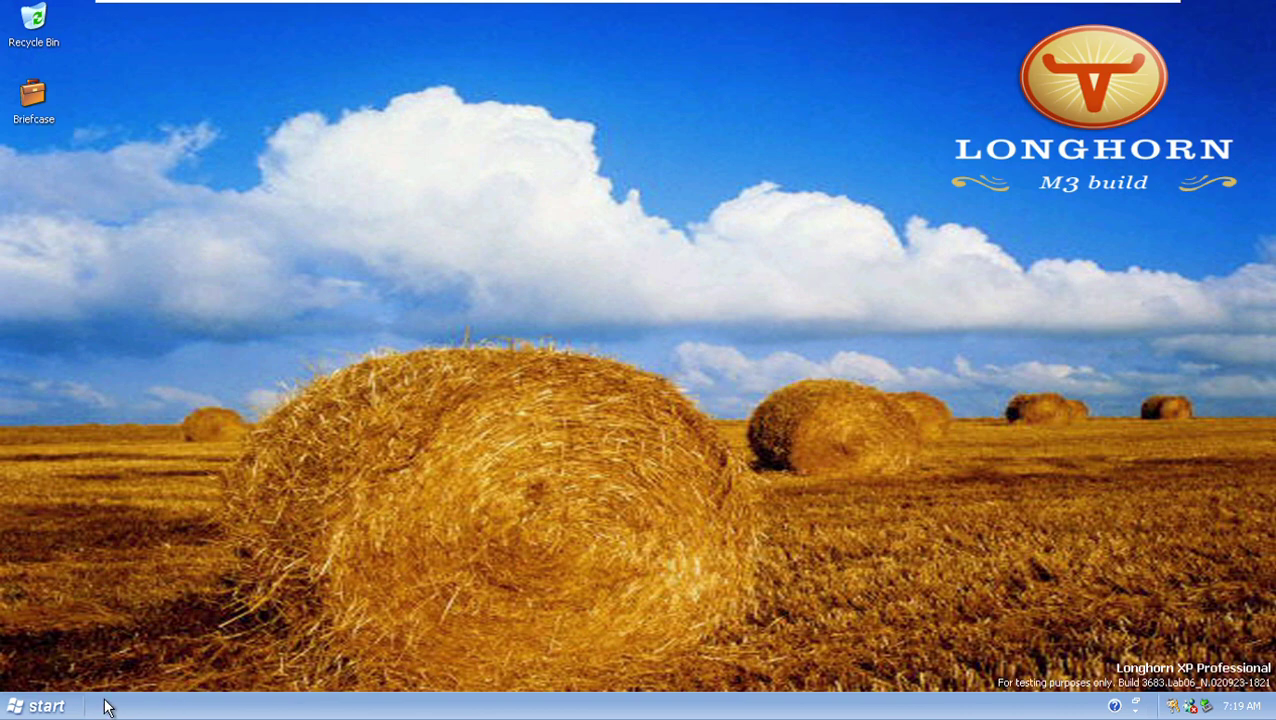
Log off the current user account.
left_click(48, 706)
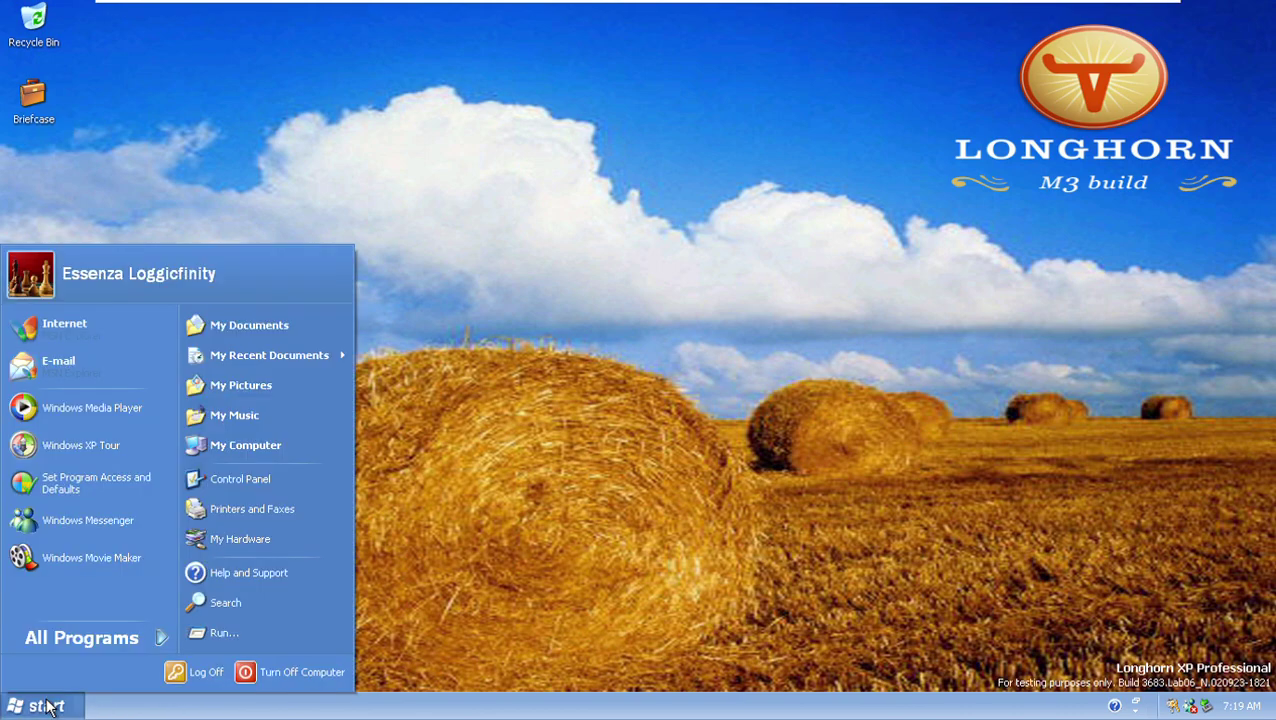
left_click(190, 676)
left_click(700, 268)
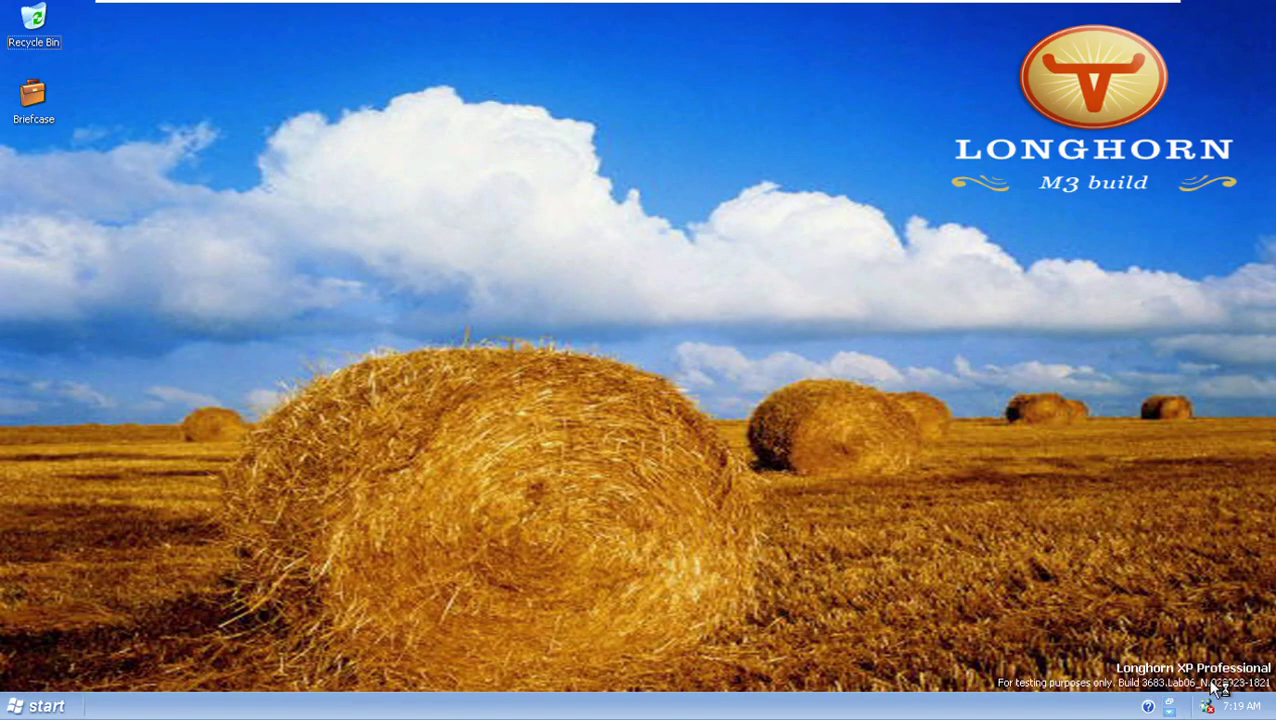
mouse_move(1240, 710)
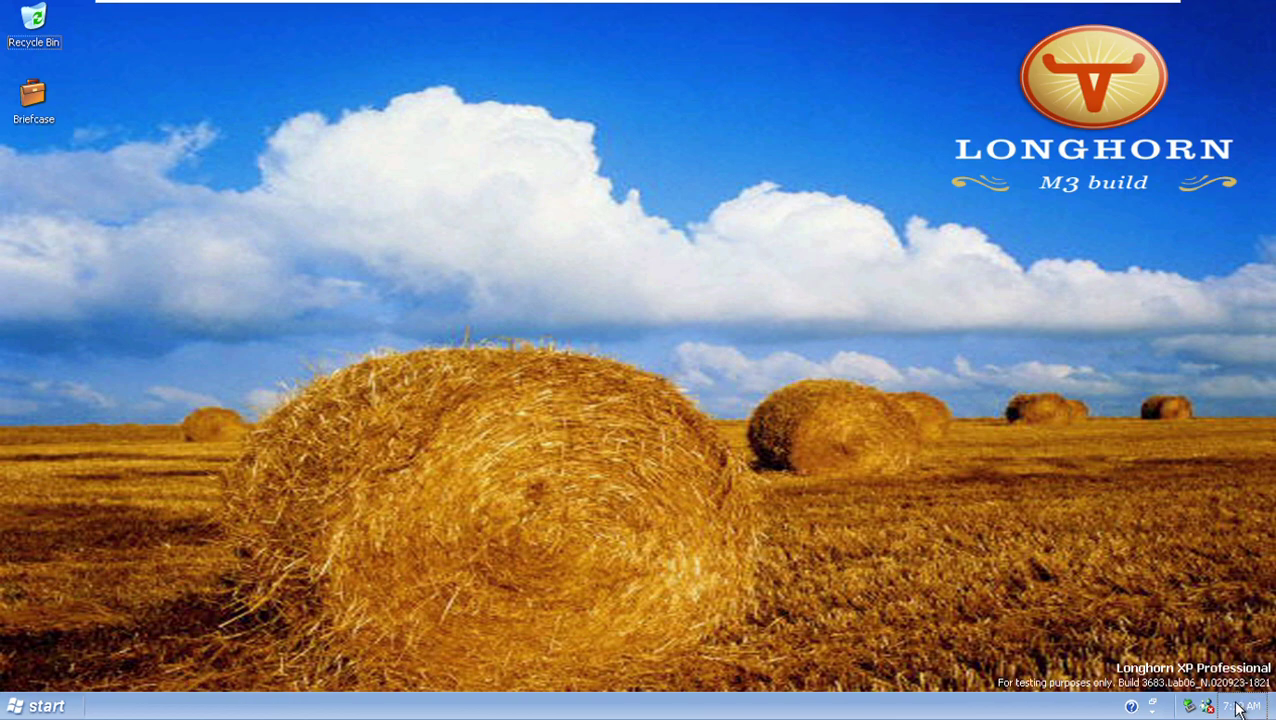
left_click(42, 708)
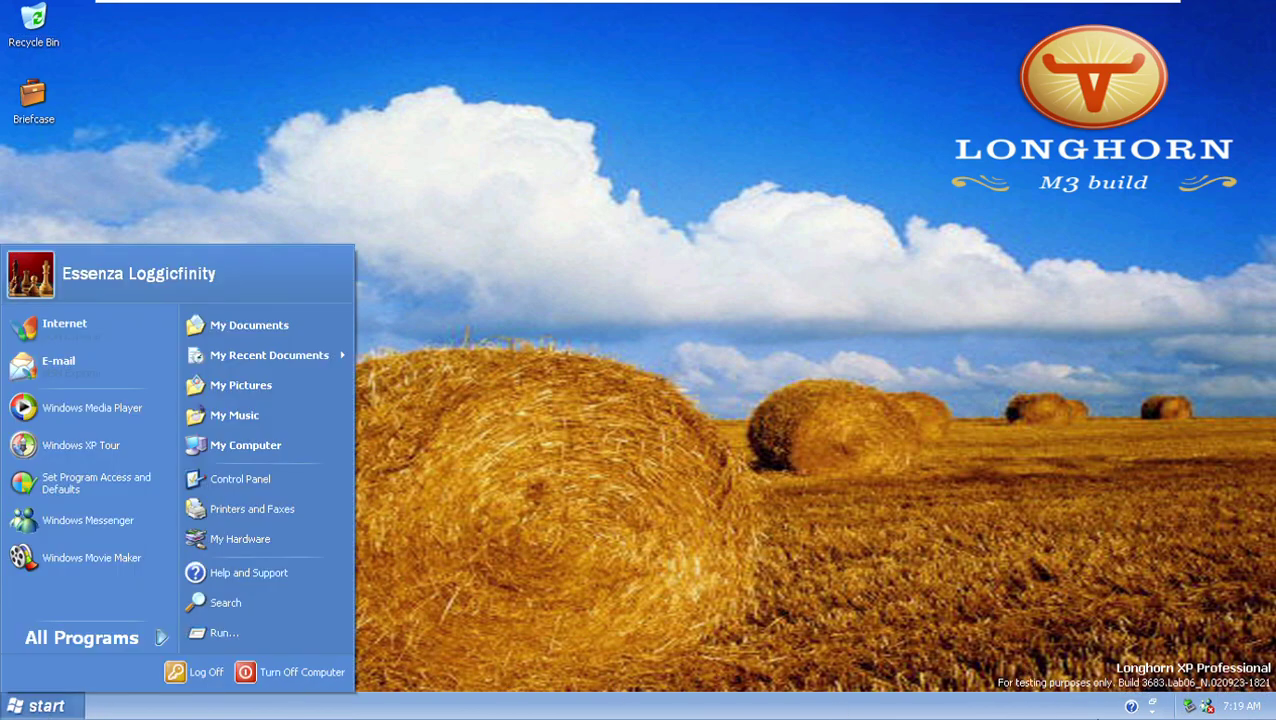
left_click(1240, 706)
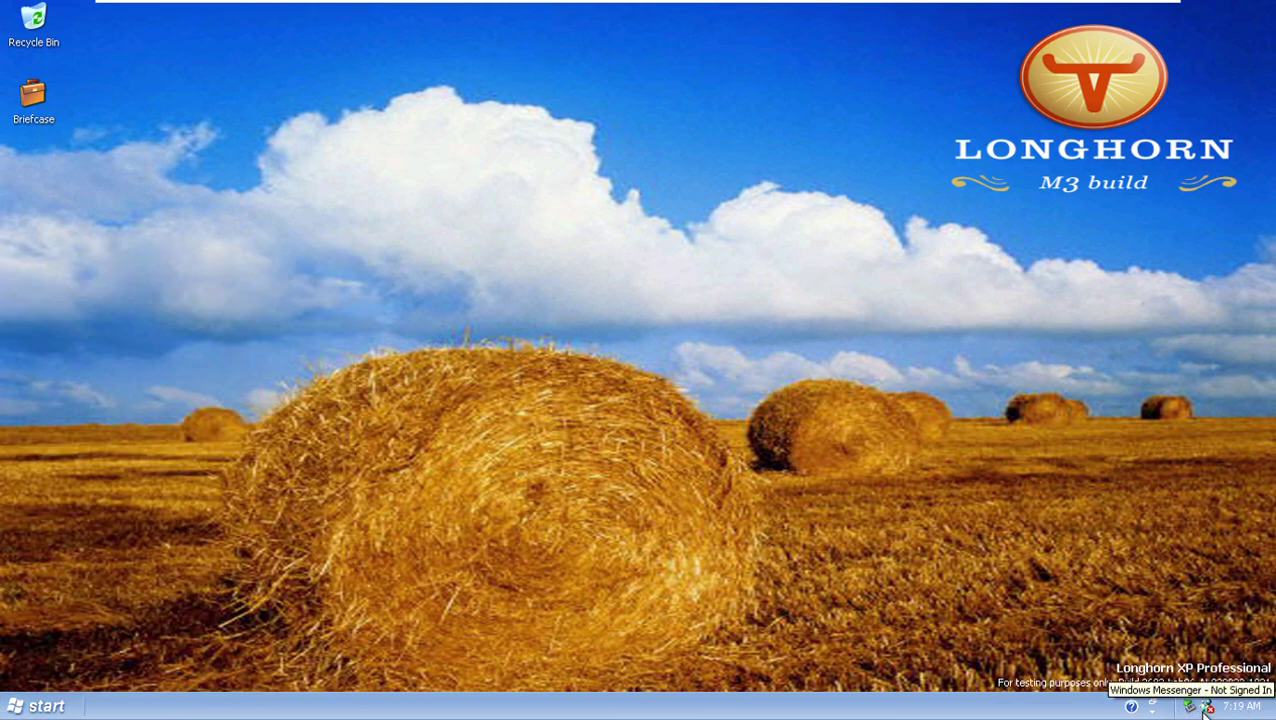
right_click(1148, 712)
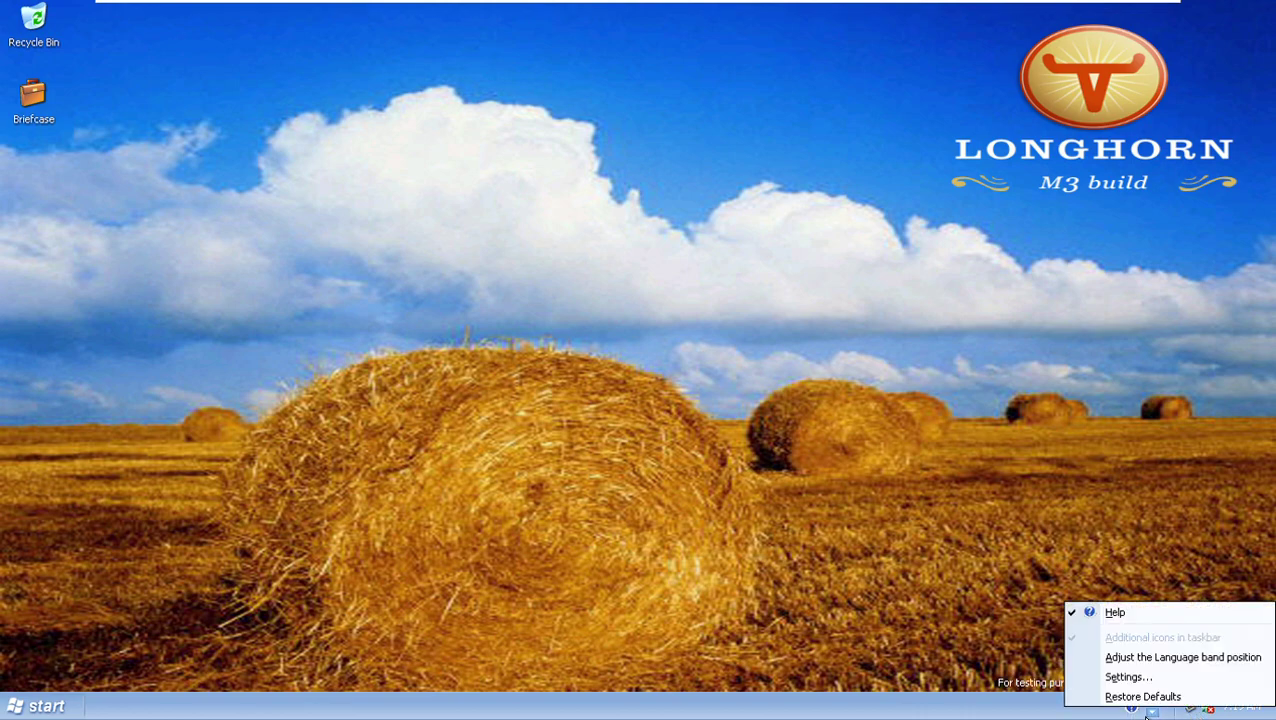
Open the desktop's display properties, try the Theme page, maximize the window and go back to the overview.
right_click(887, 540)
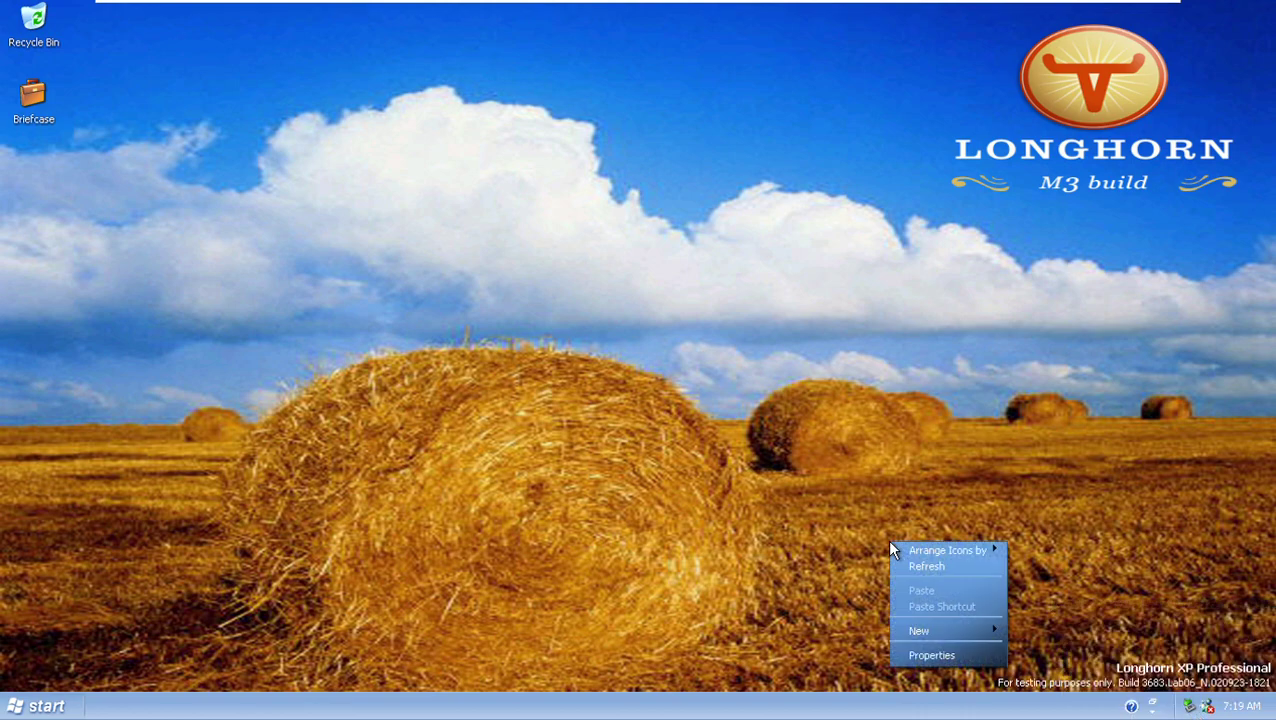
left_click(932, 655)
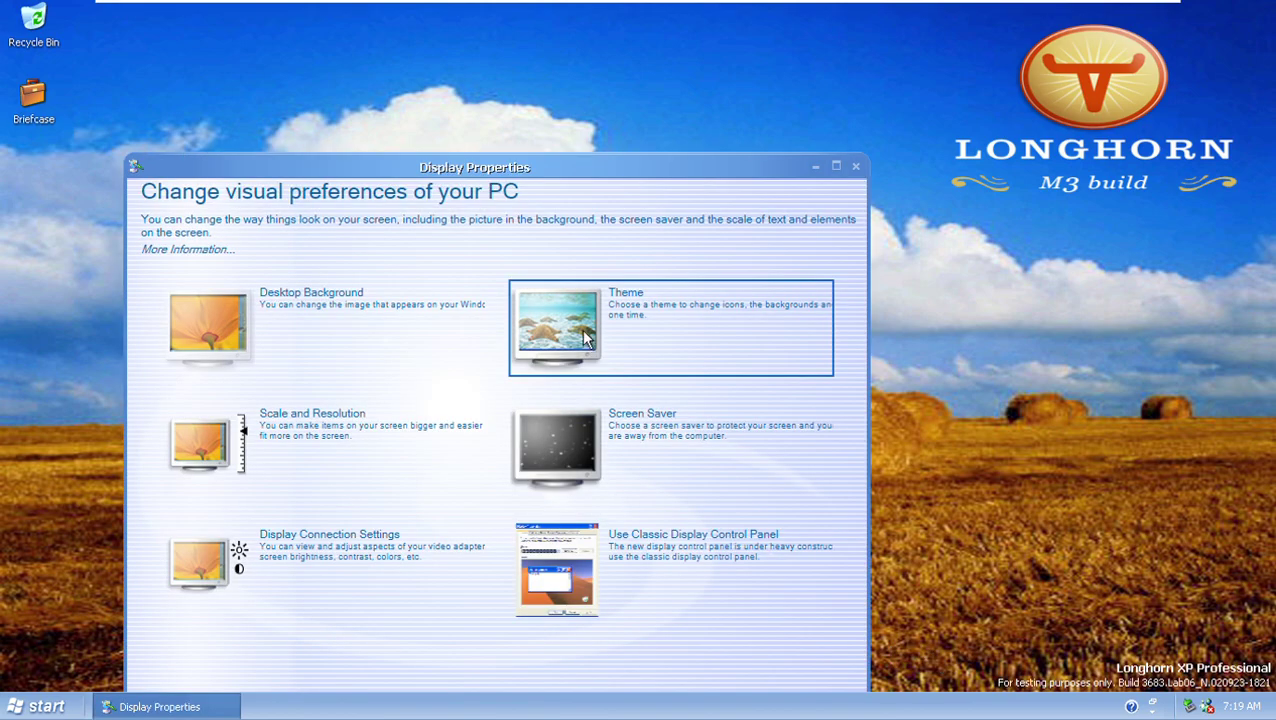
left_click(697, 354)
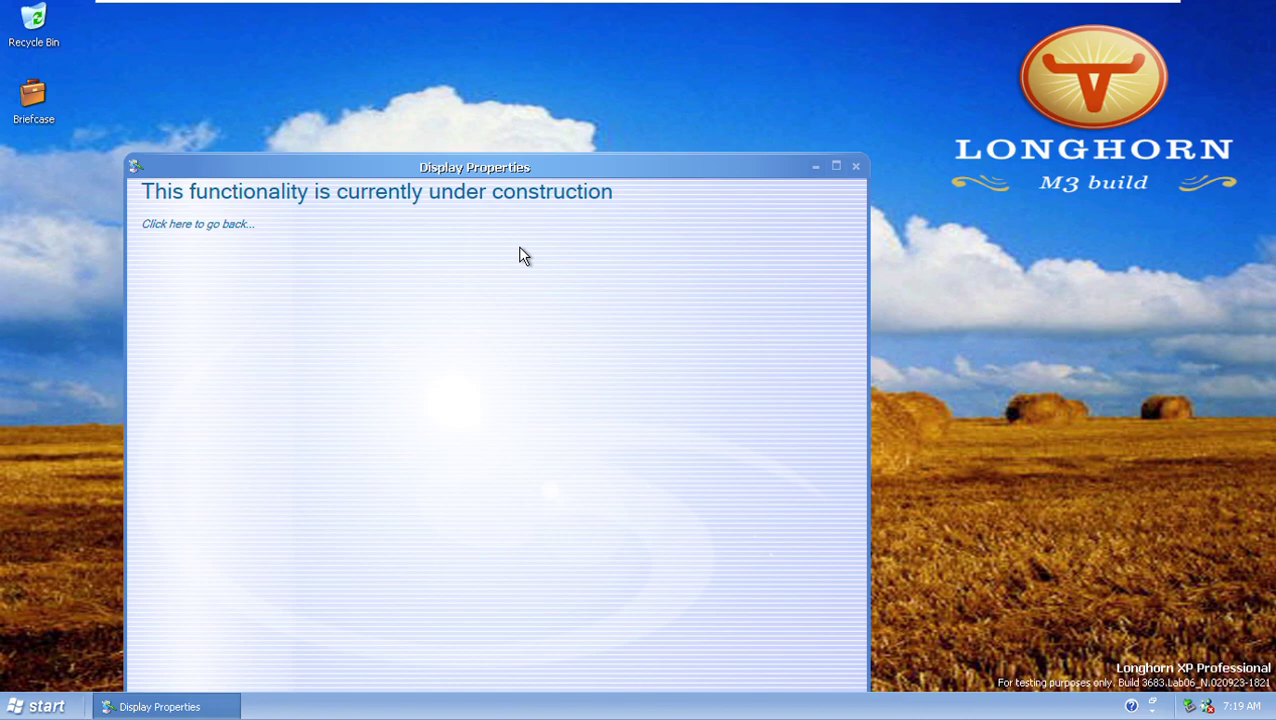
left_click(837, 164)
left_click(64, 74)
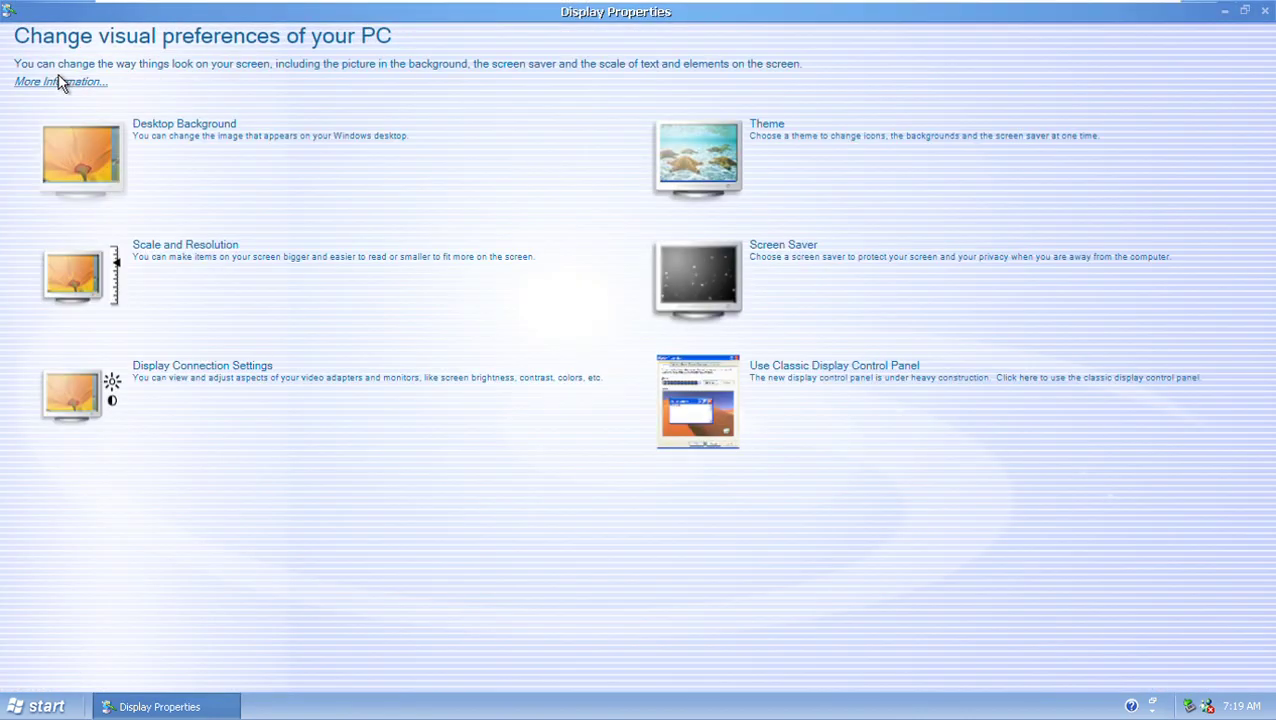
In the Desktop Background settings, view the Solid color and Rotating pictures options and go back from each.
left_click(215, 128)
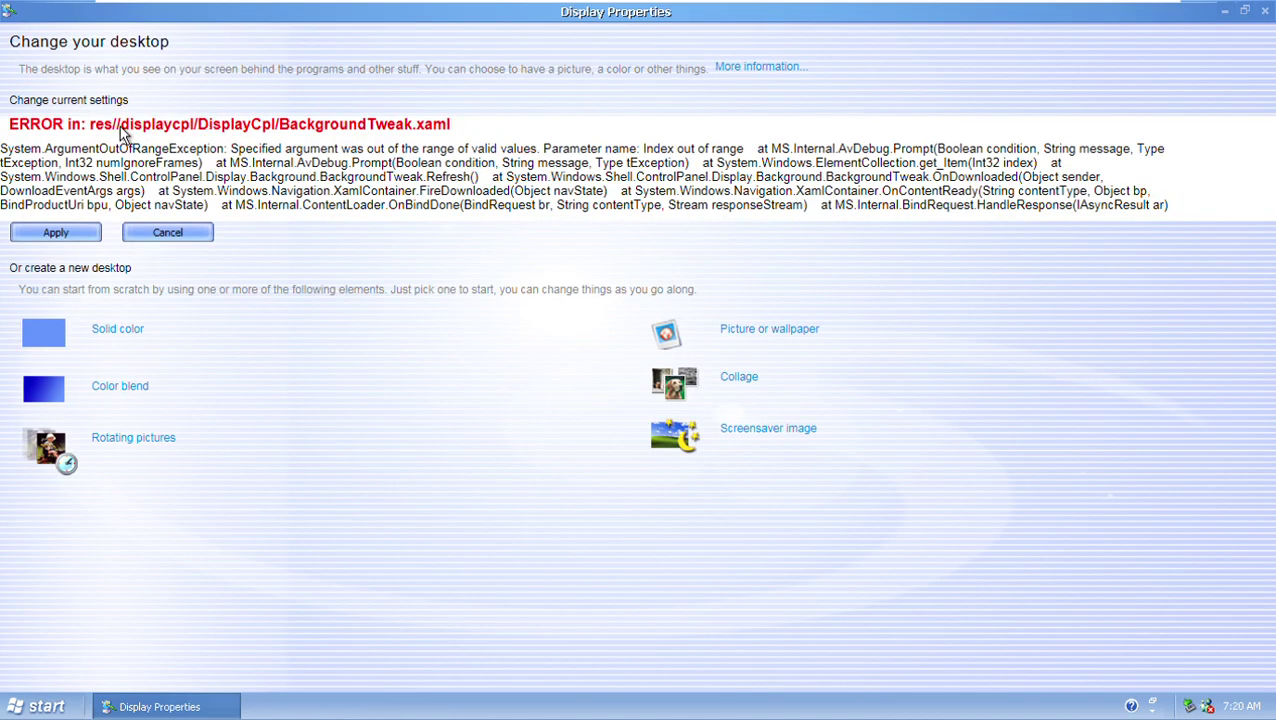
left_click(126, 331)
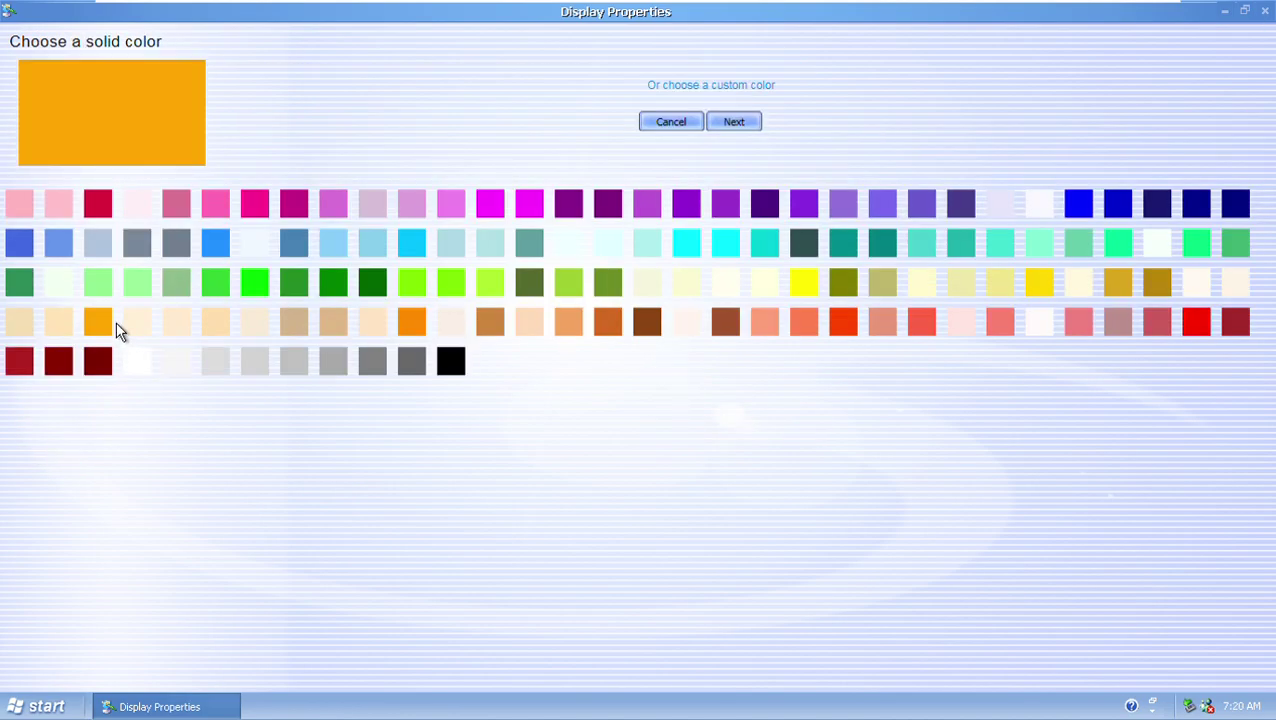
left_click(670, 122)
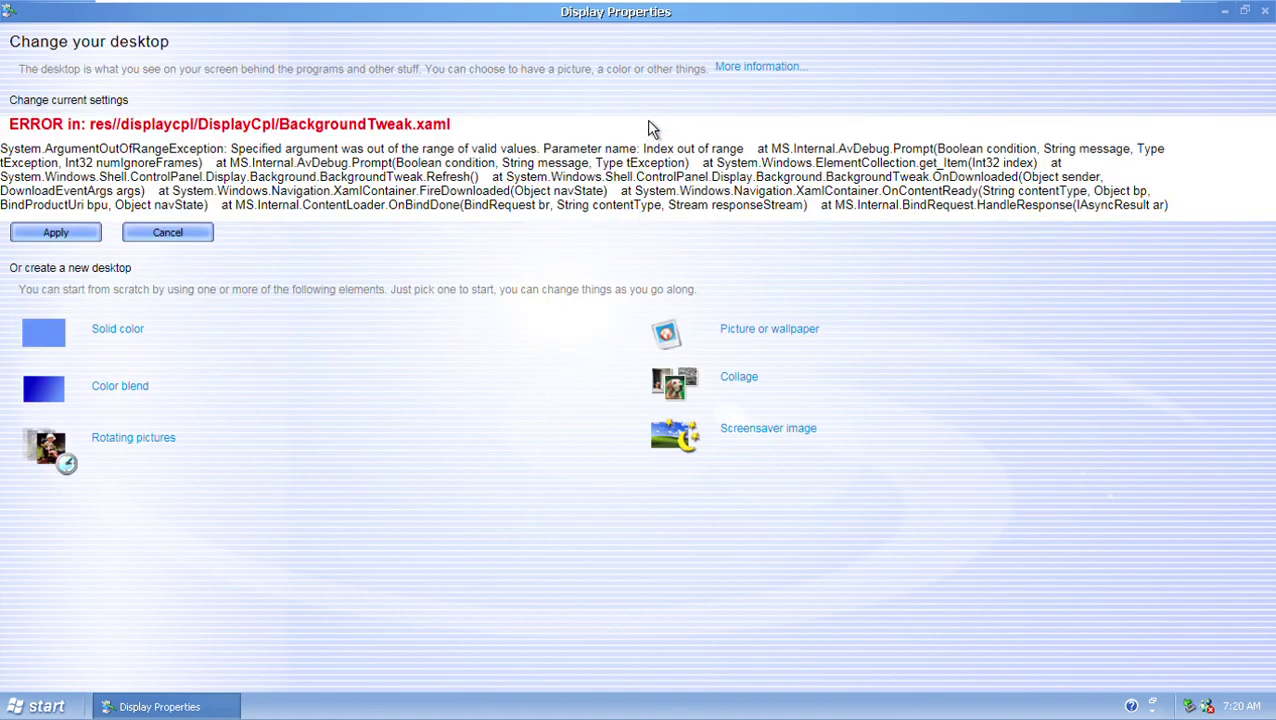
left_click(160, 438)
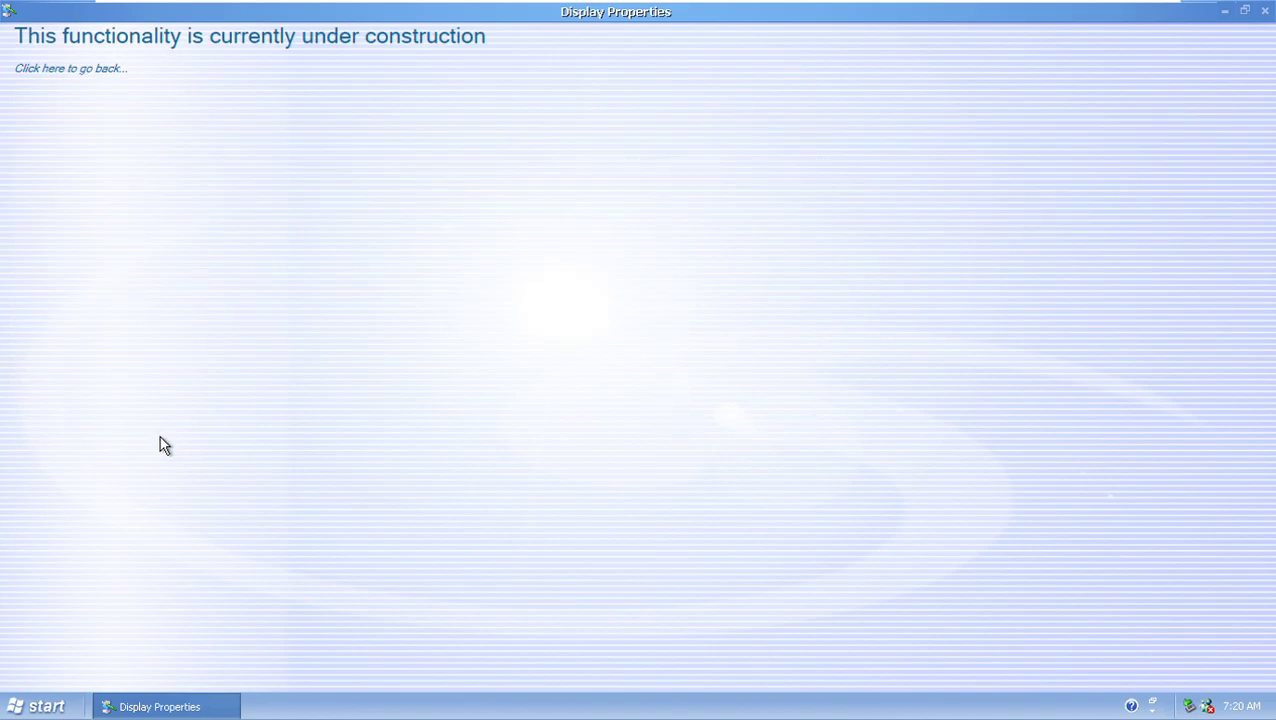
left_click(42, 70)
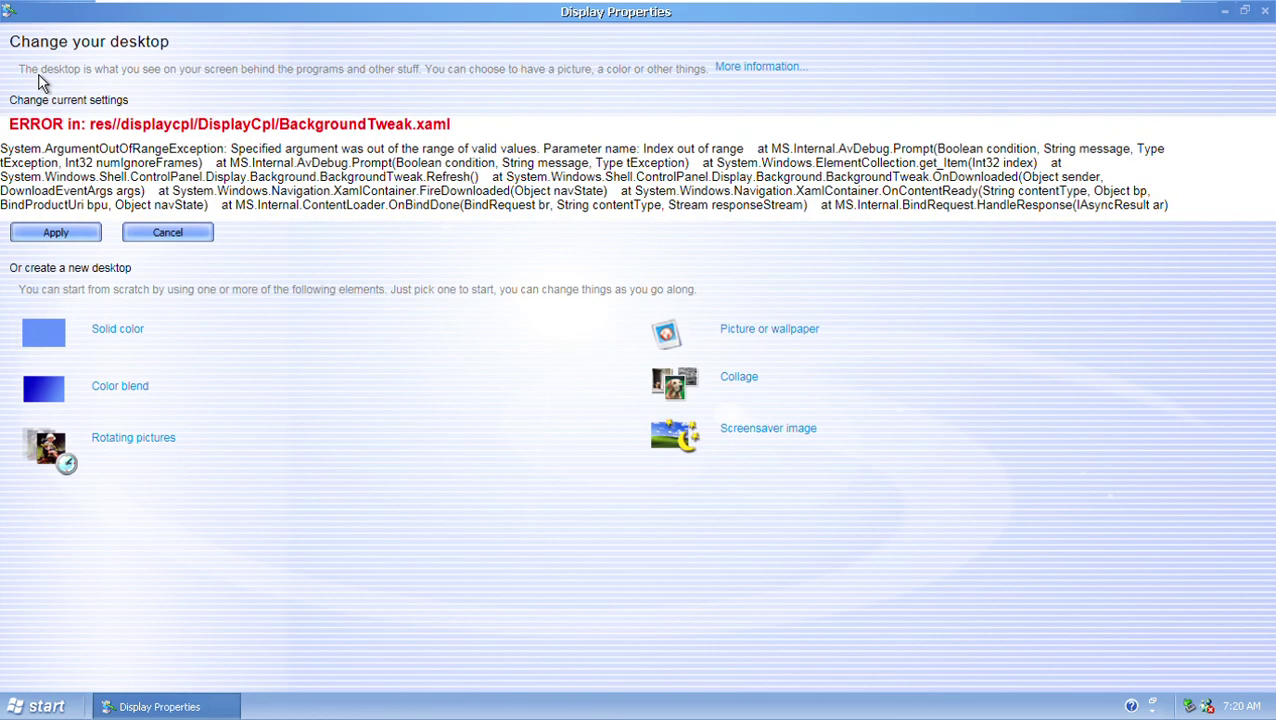
Try a color blend with green as color 1 and pink as color 2, and cancel it.
left_click(95, 386)
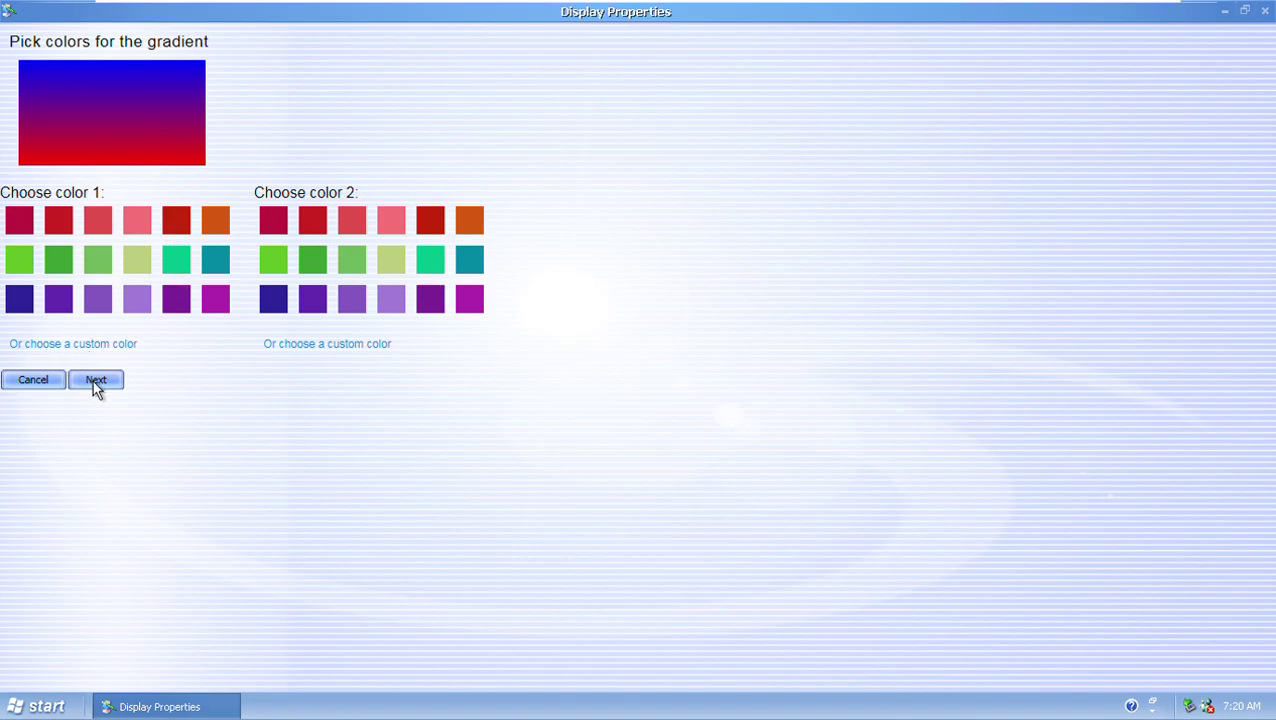
left_click(58, 268)
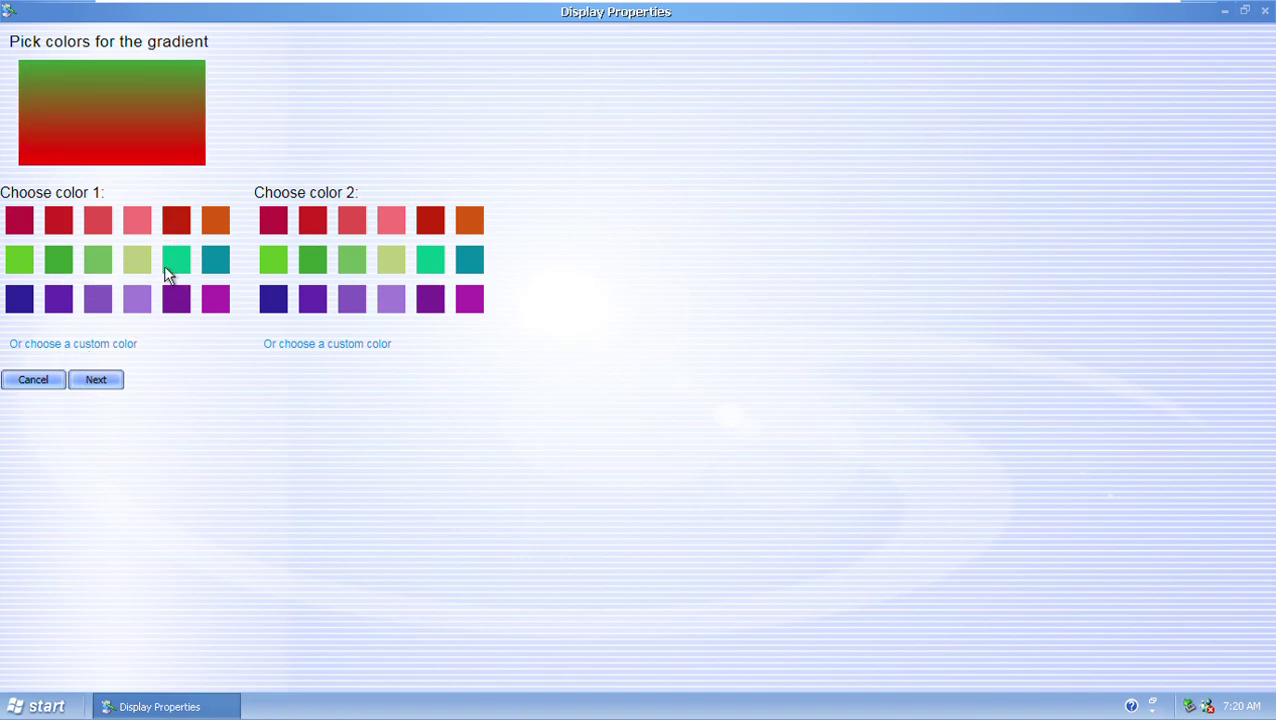
left_click(421, 261)
left_click(391, 224)
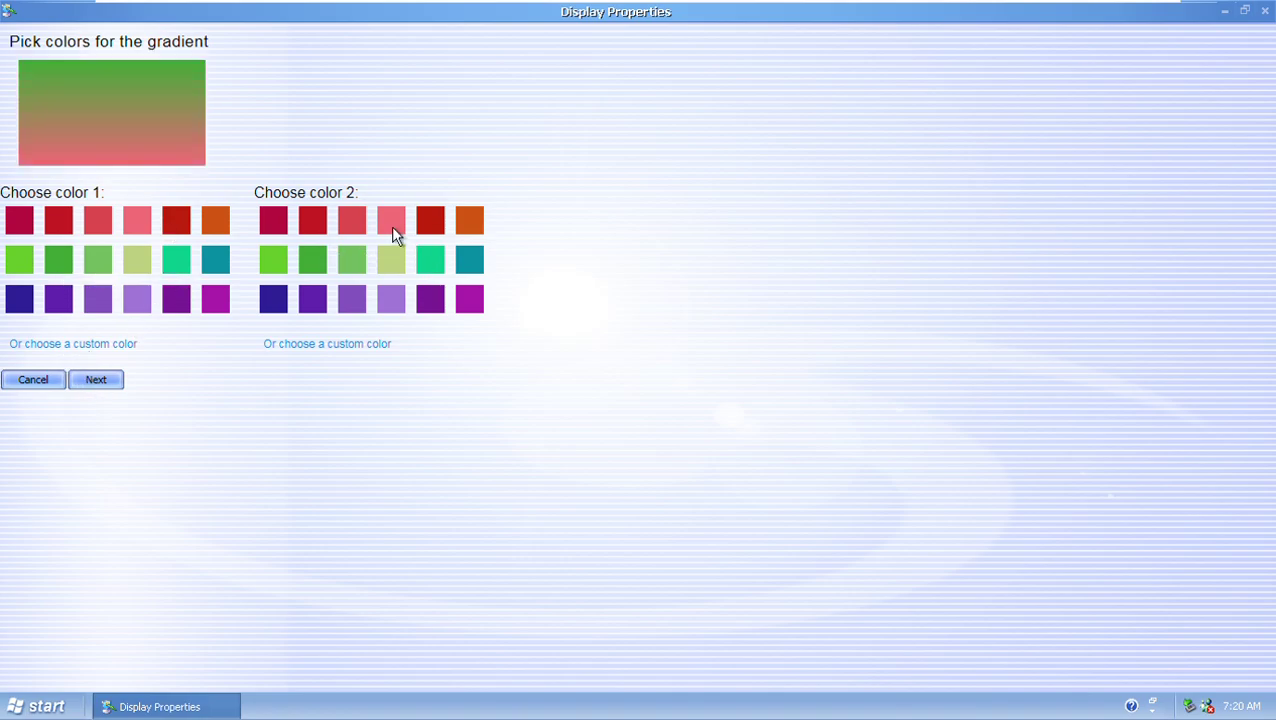
left_click(30, 381)
Examine the picture, collage and screensaver image choices for a new desktop background, leaving each without applying it.
left_click(757, 333)
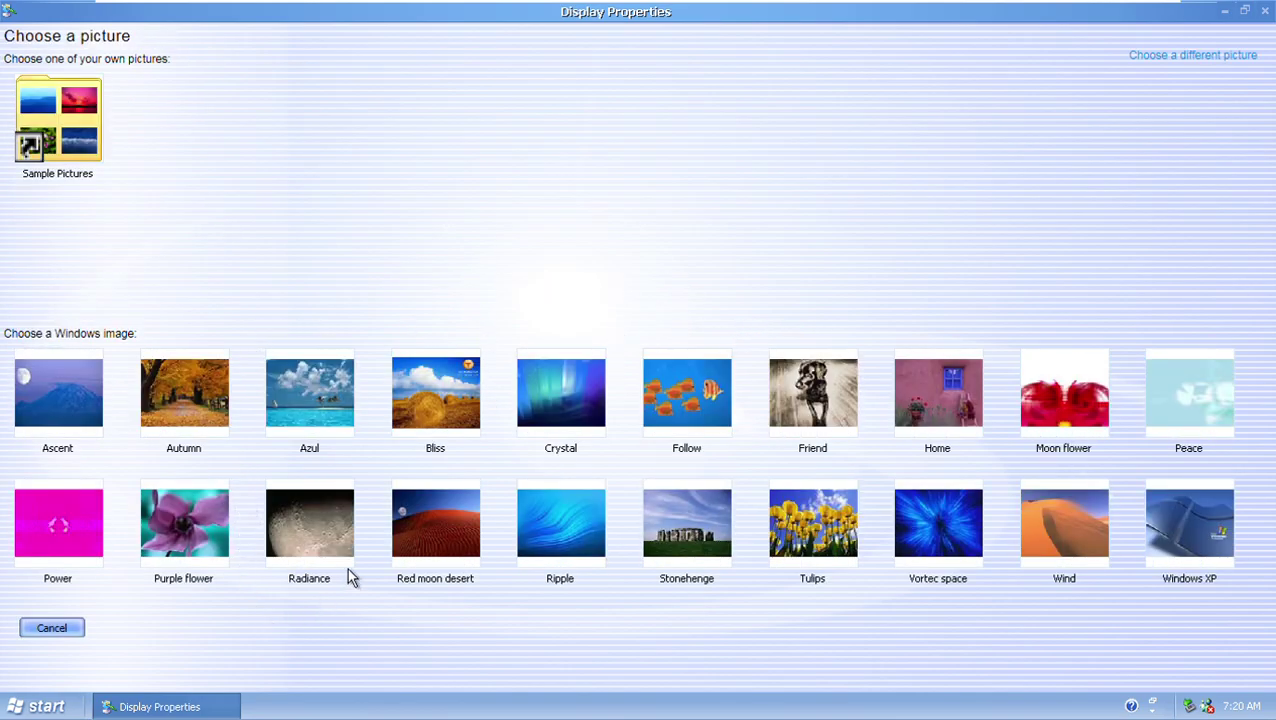
left_click(50, 630)
left_click(748, 386)
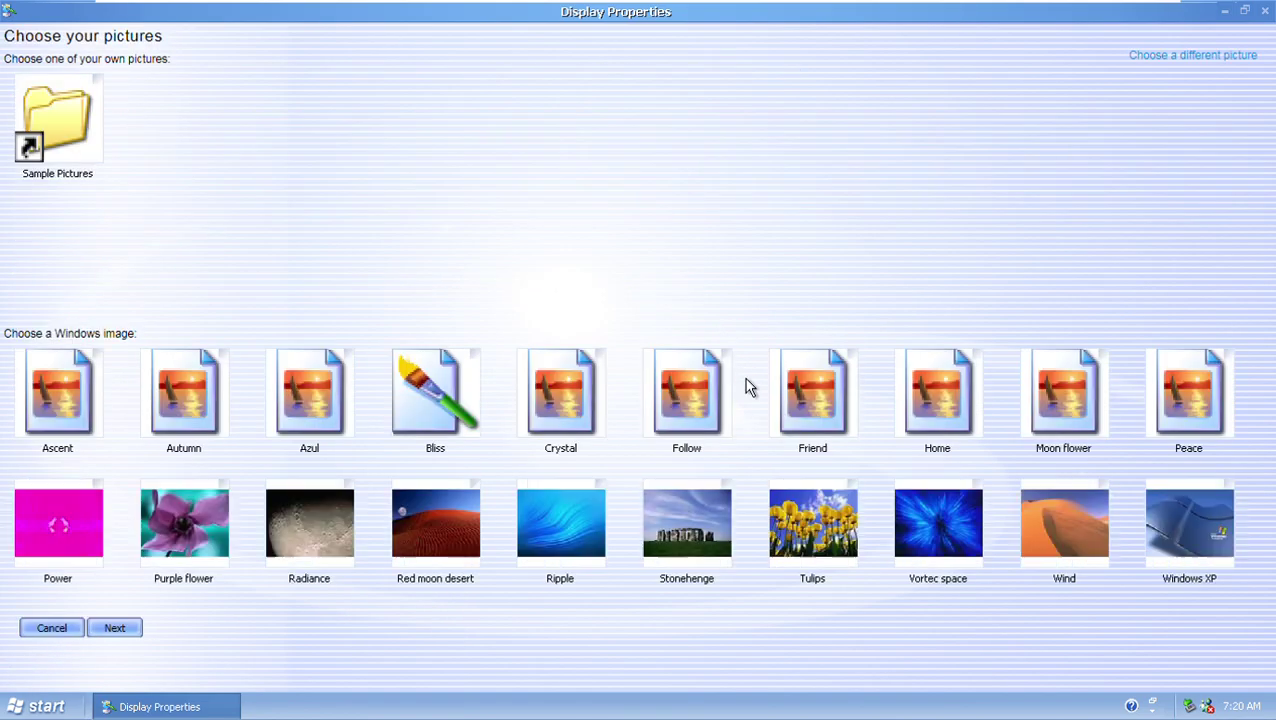
left_click(52, 630)
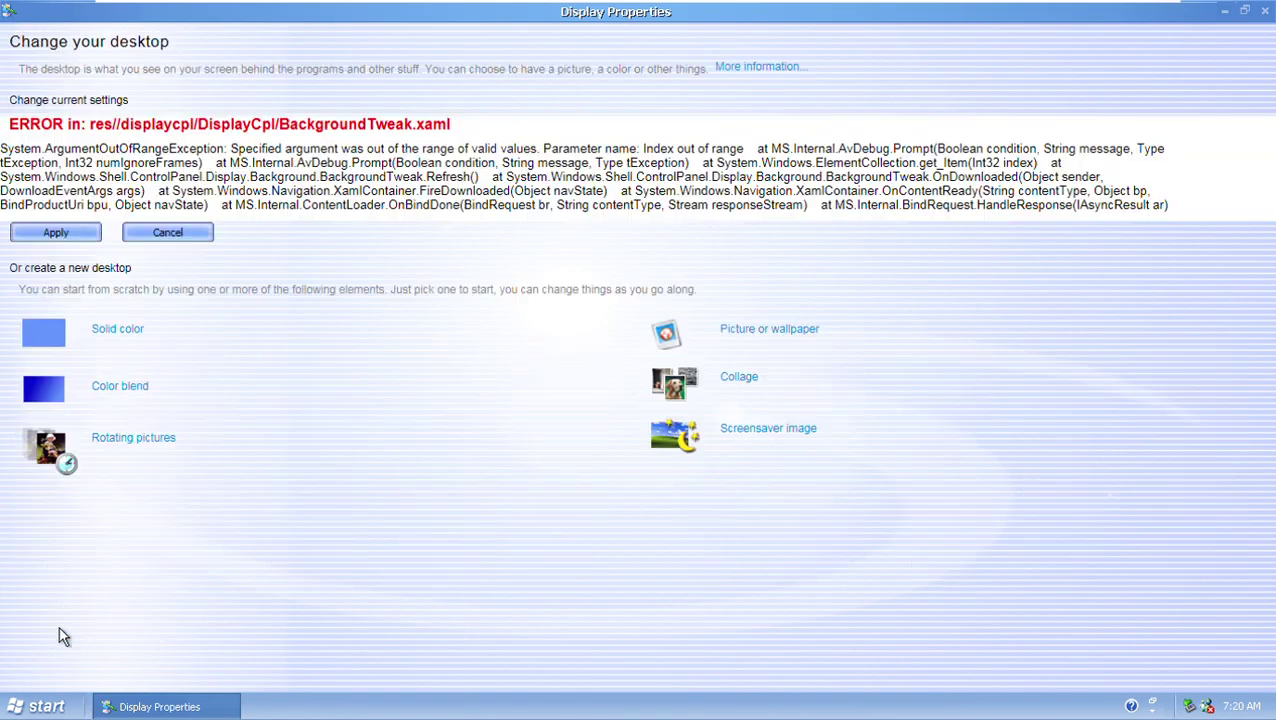
left_click(793, 430)
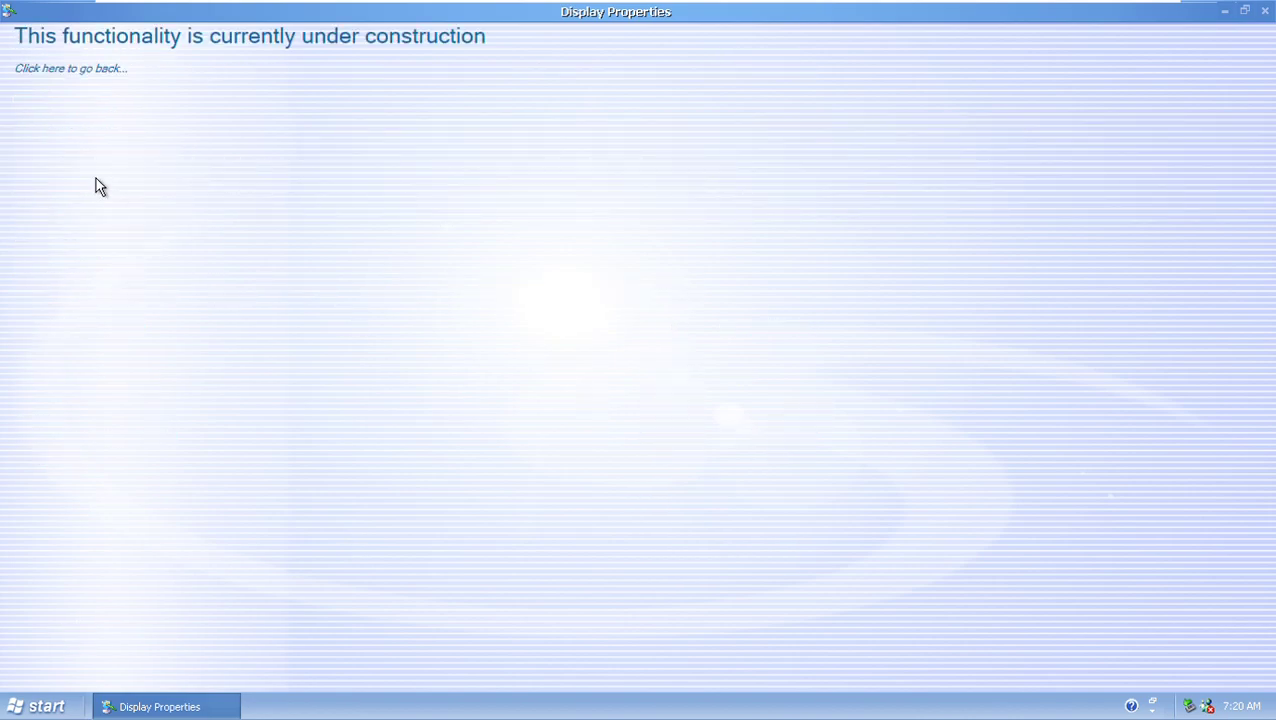
left_click(58, 70)
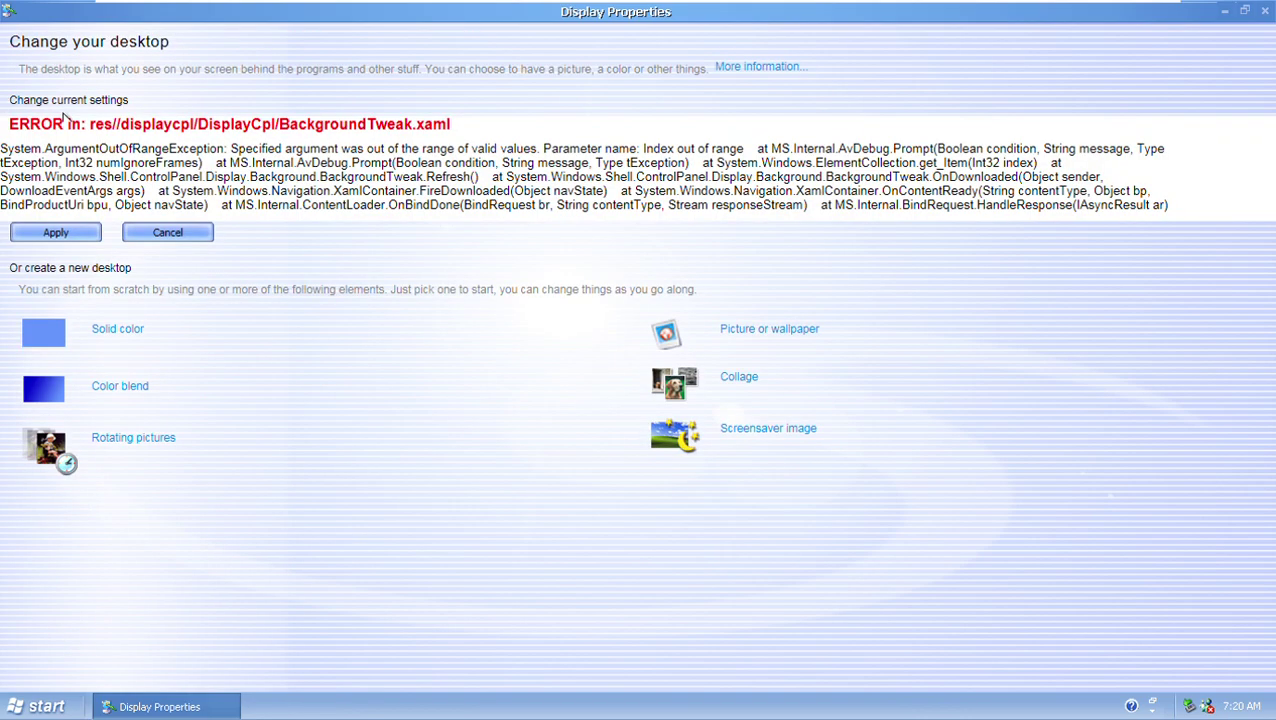
Leave the desktop background page, then view the Scale and Resolution and Display Connection Settings pages, cancelling each.
left_click(180, 240)
left_click(236, 251)
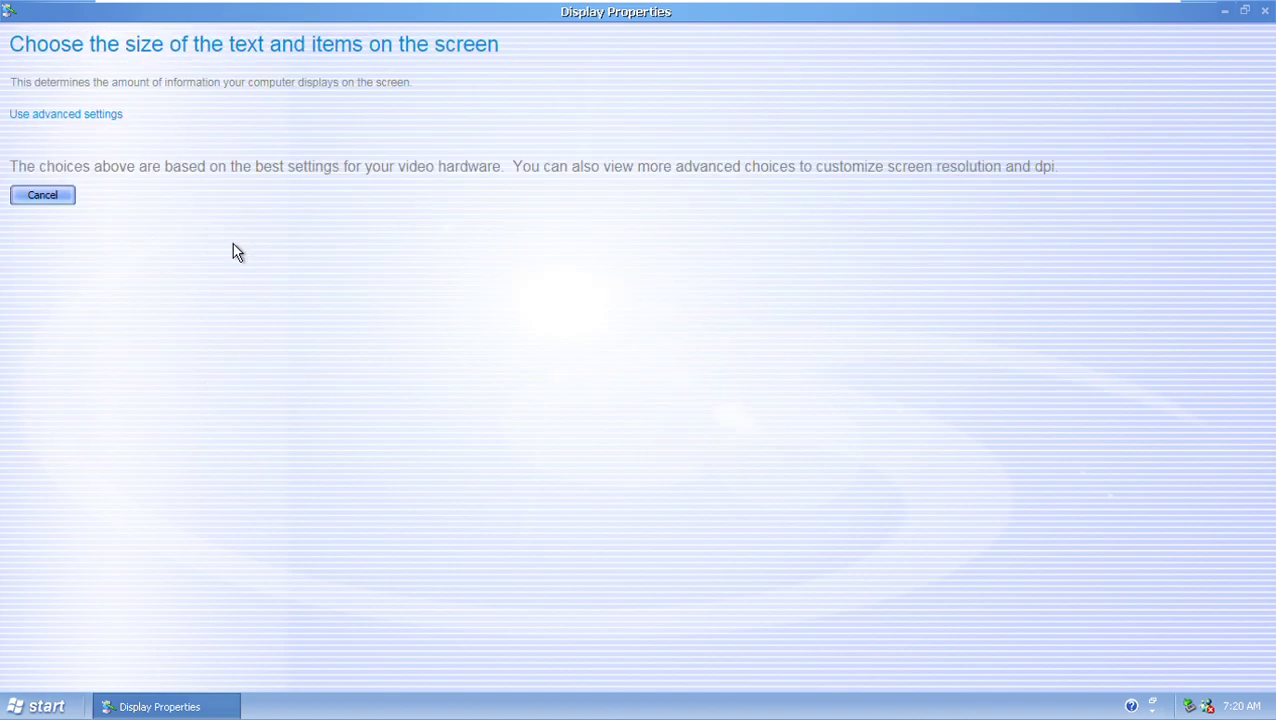
left_click(73, 195)
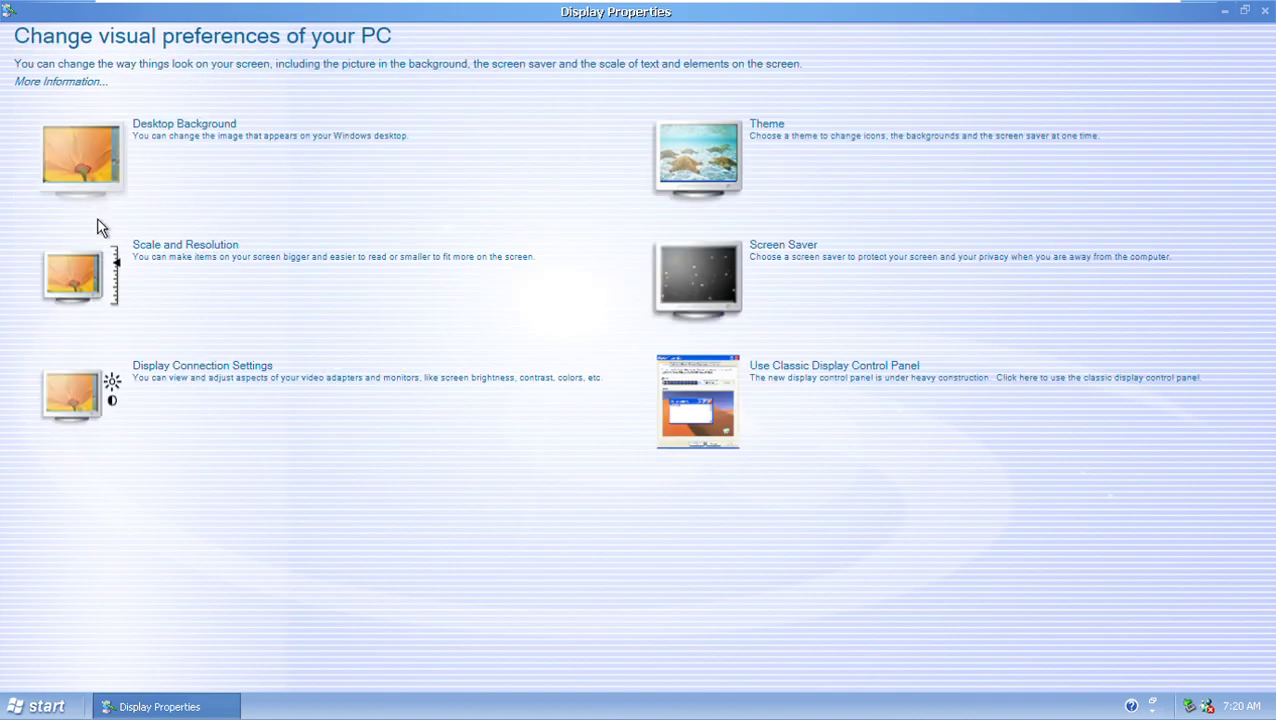
left_click(175, 370)
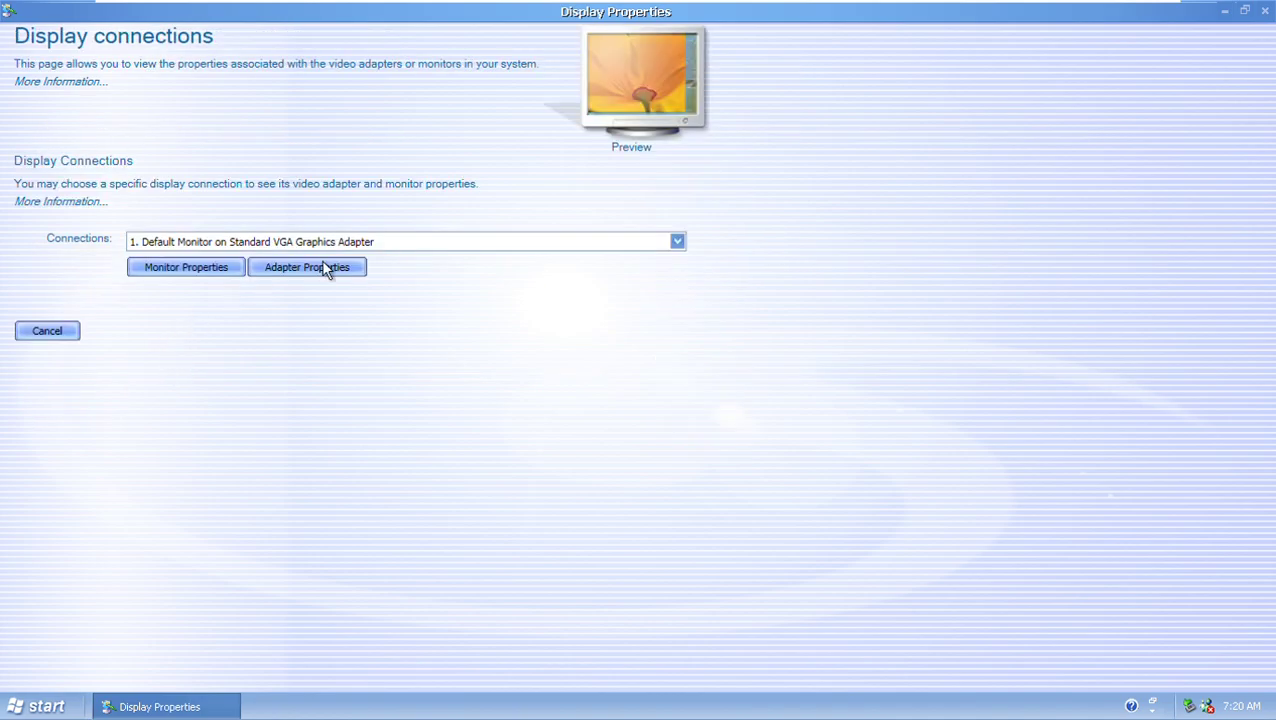
left_click(44, 333)
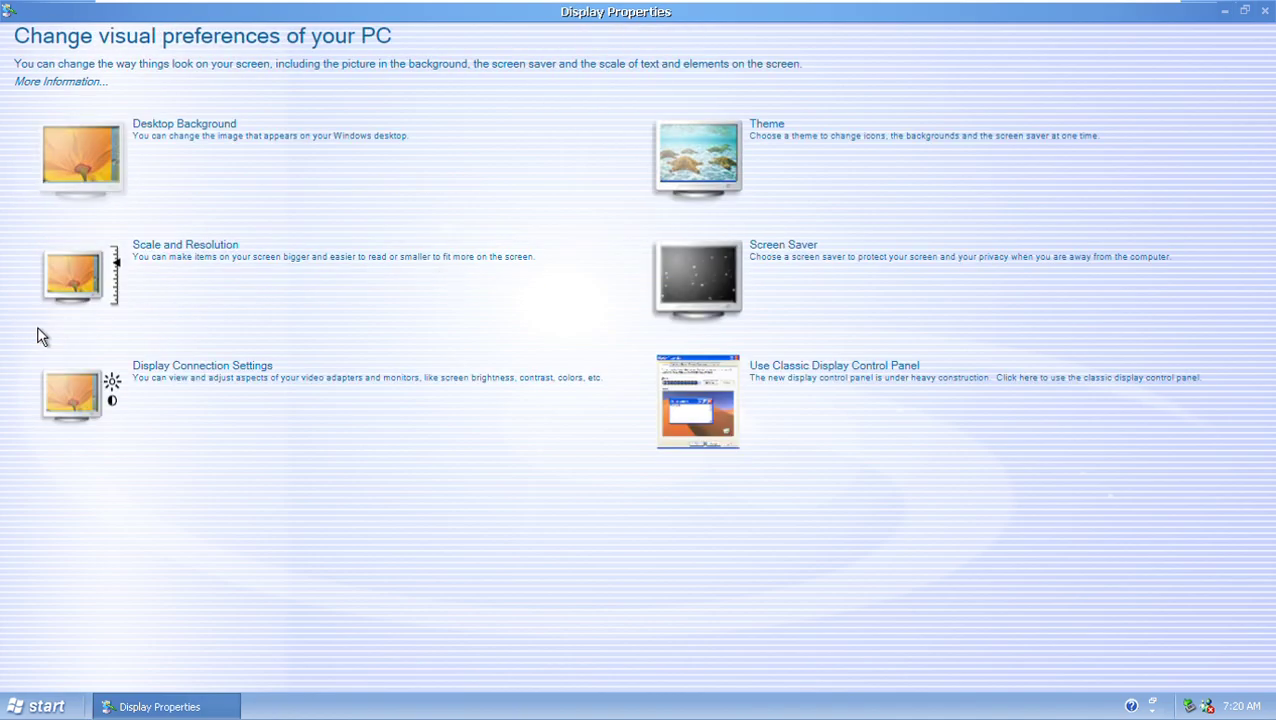
View the Theme and Screen Saver pages and go back to the display overview from each.
left_click(768, 171)
left_click(62, 67)
left_click(699, 259)
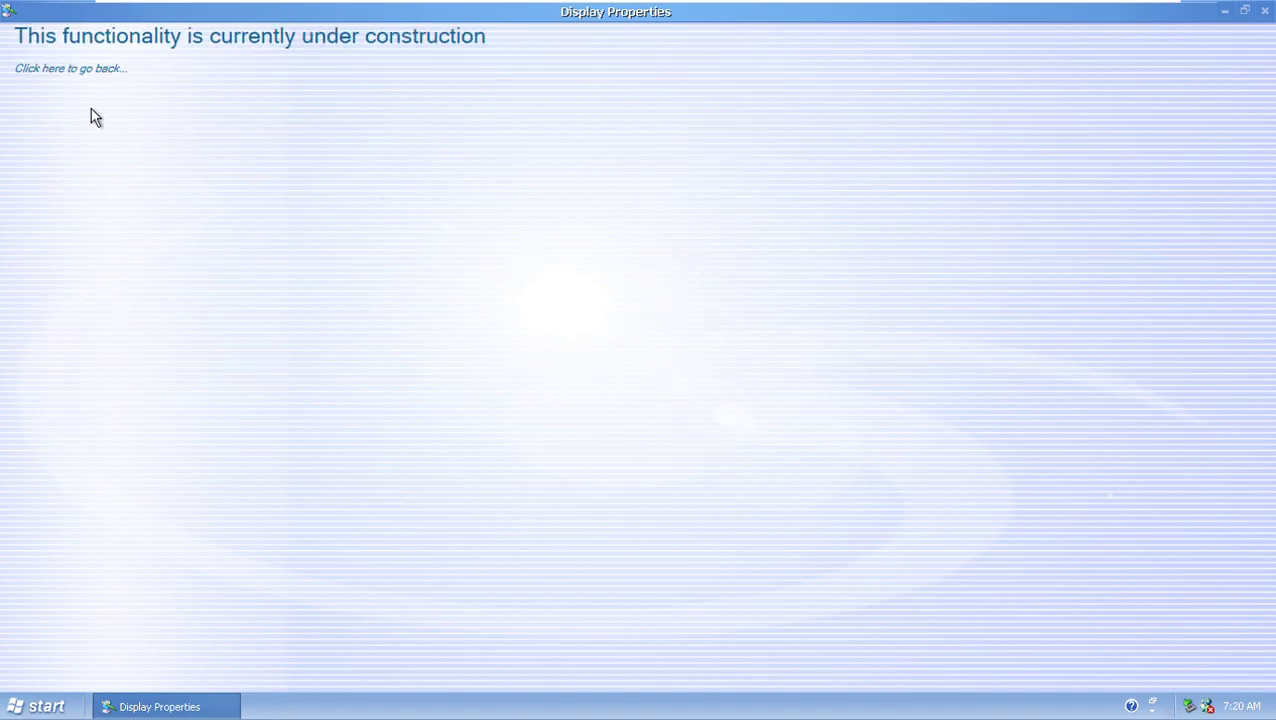
left_click(63, 70)
Switch to the classic display control panel and apply the second Plex theme in the list.
left_click(866, 413)
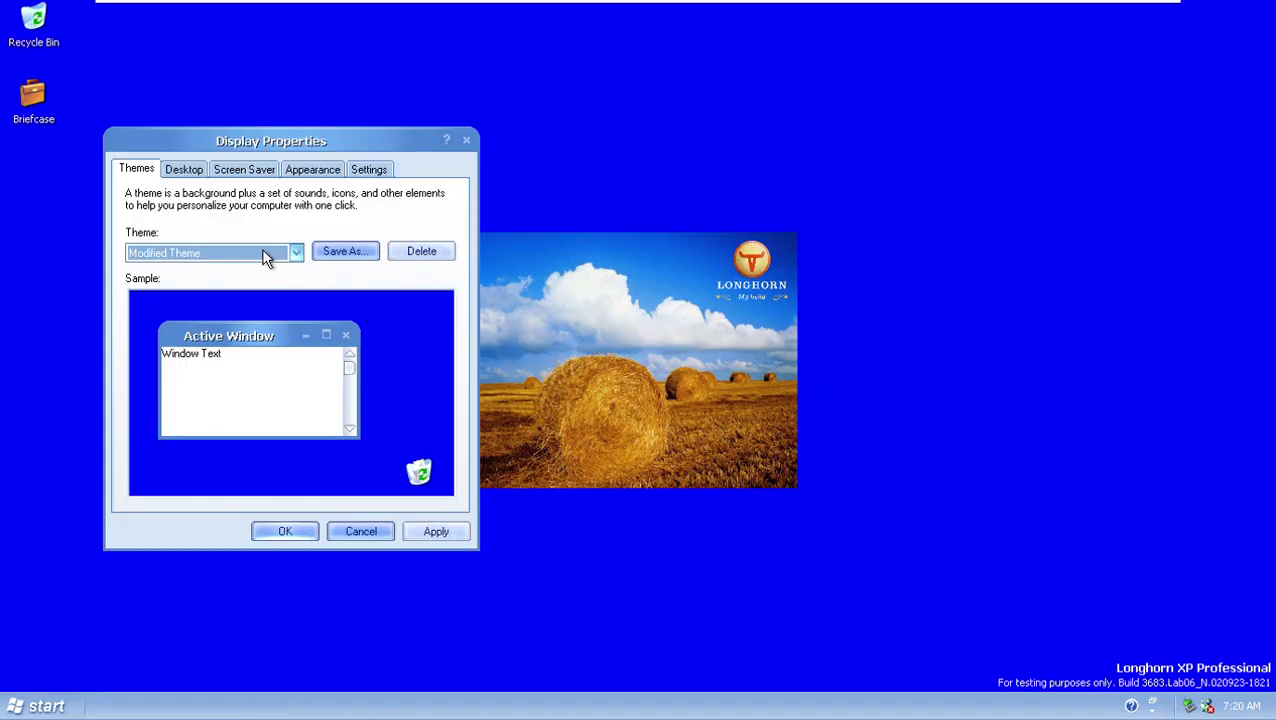
left_click(265, 257)
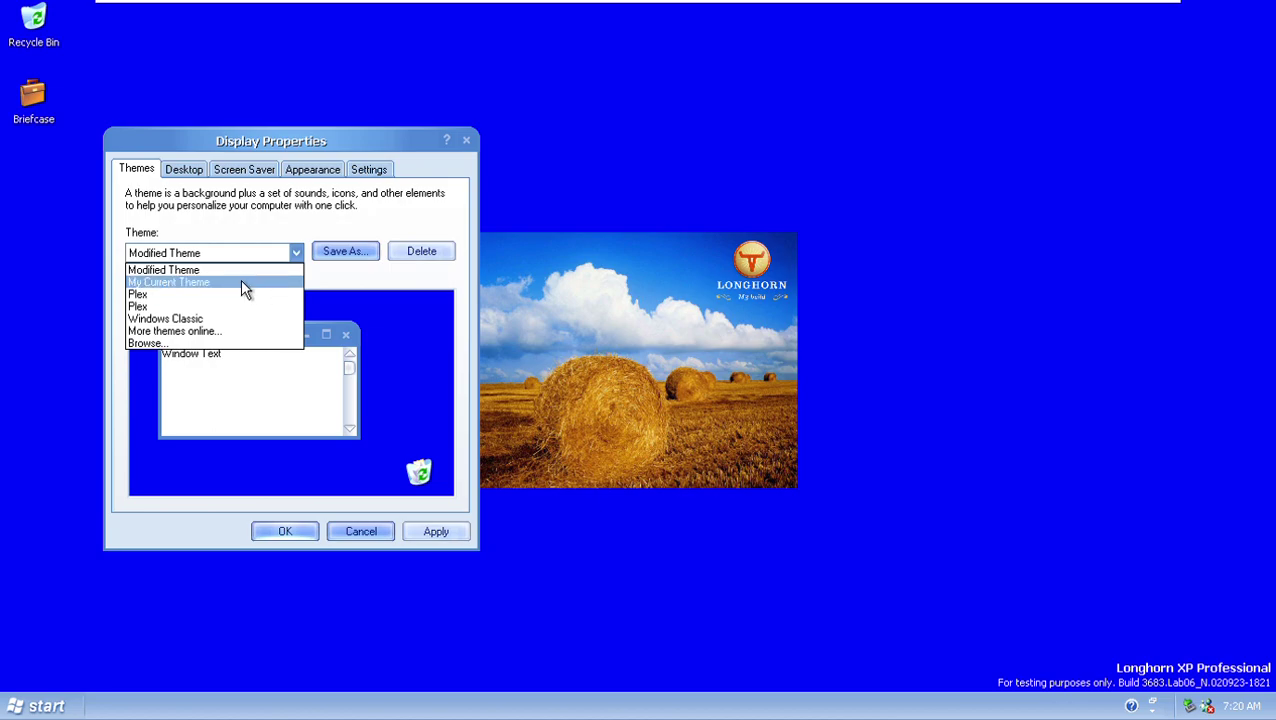
left_click(240, 282)
left_click(208, 256)
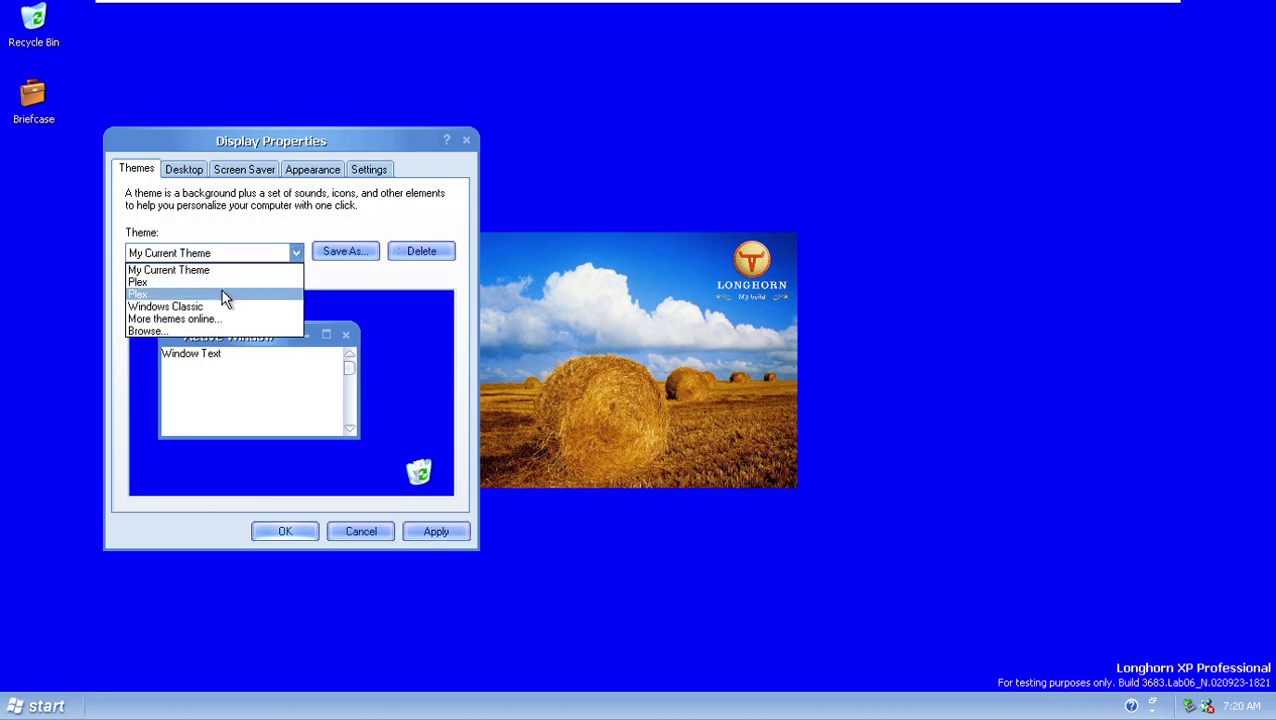
left_click(224, 295)
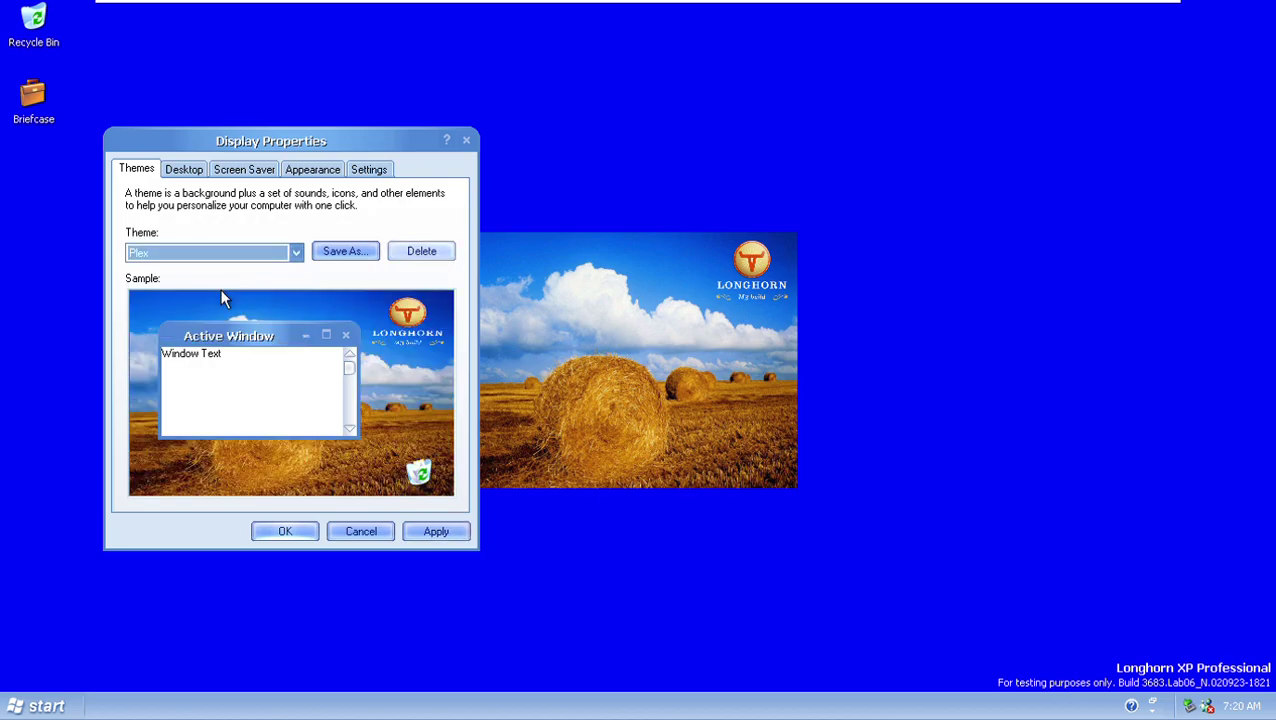
left_click(442, 531)
Select My Current Theme as the desktop theme and apply it.
left_click(276, 258)
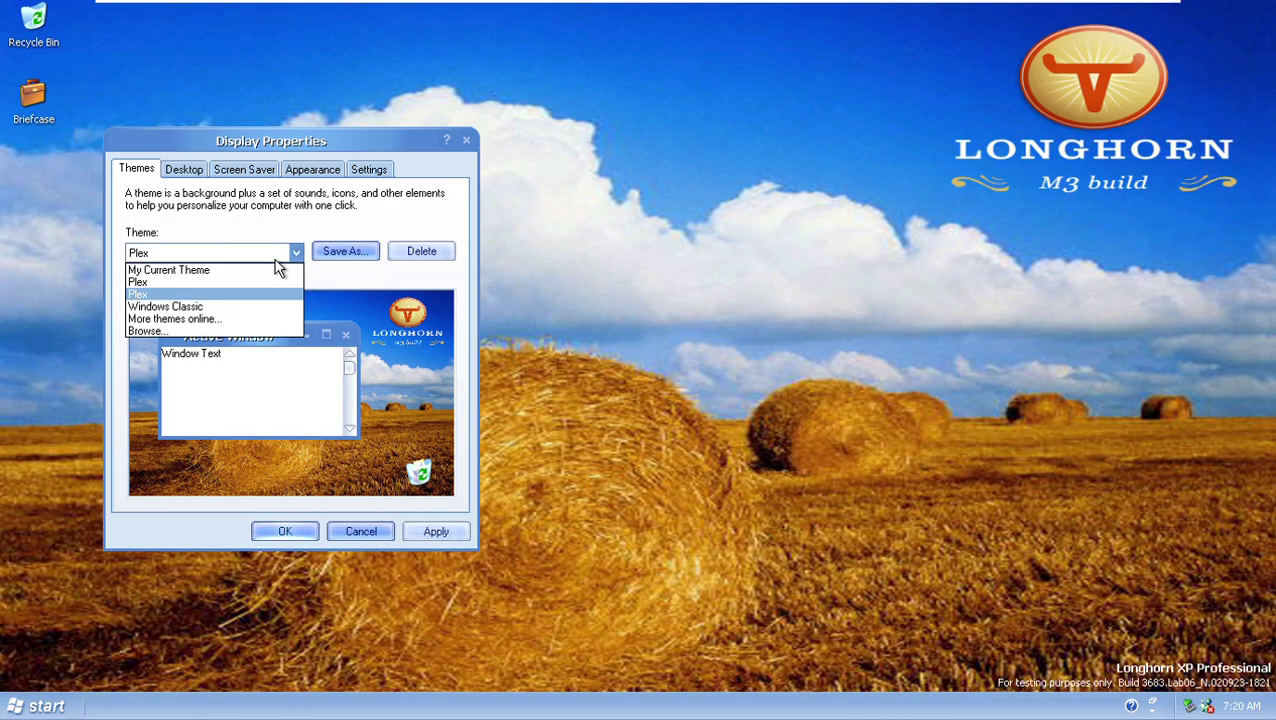
key("Down")
key("Down")
key("Up")
key("Up")
key("Up")
key("Up")
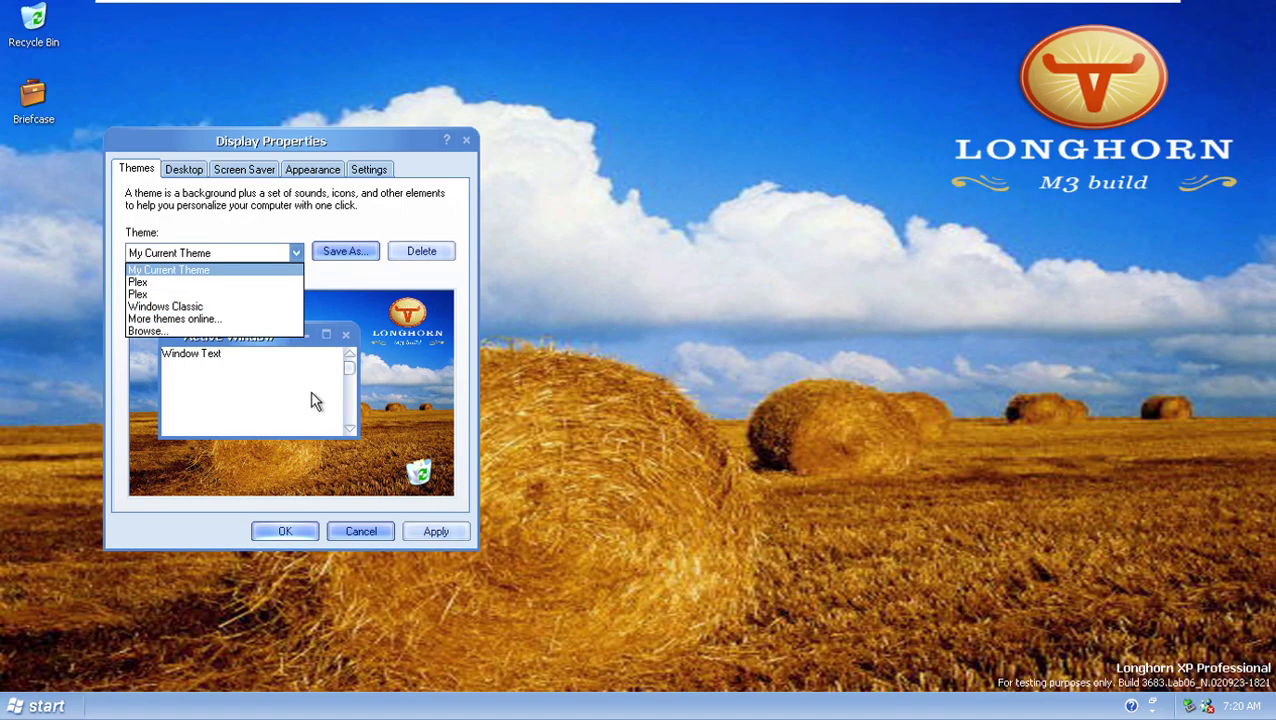
key("Return")
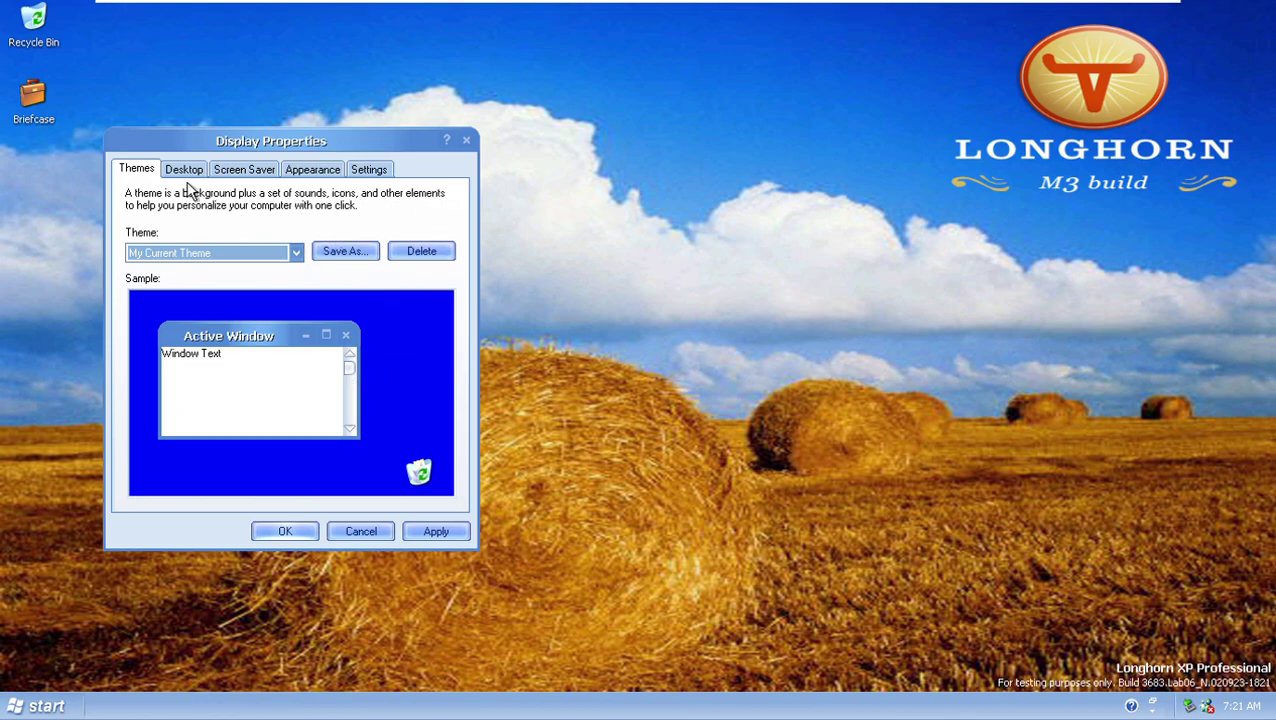
left_click(440, 530)
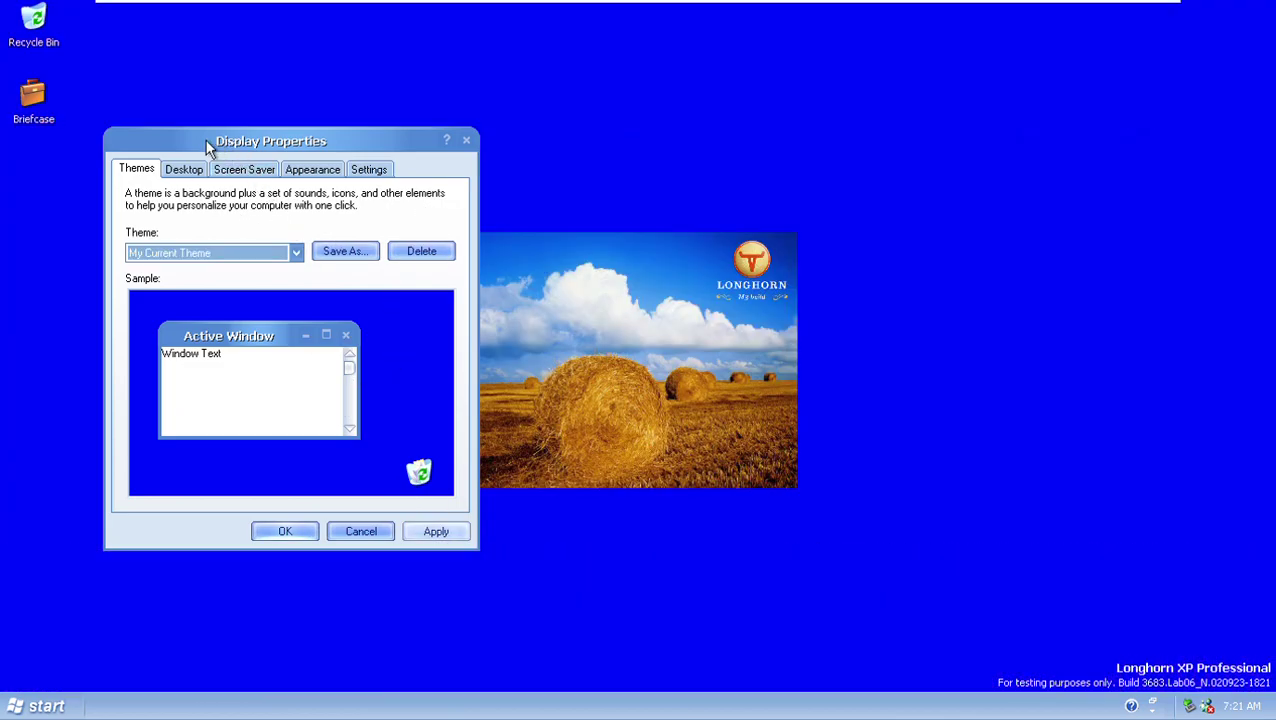
Set Ascent as the desktop background picture and accept the display properties.
left_click(198, 171)
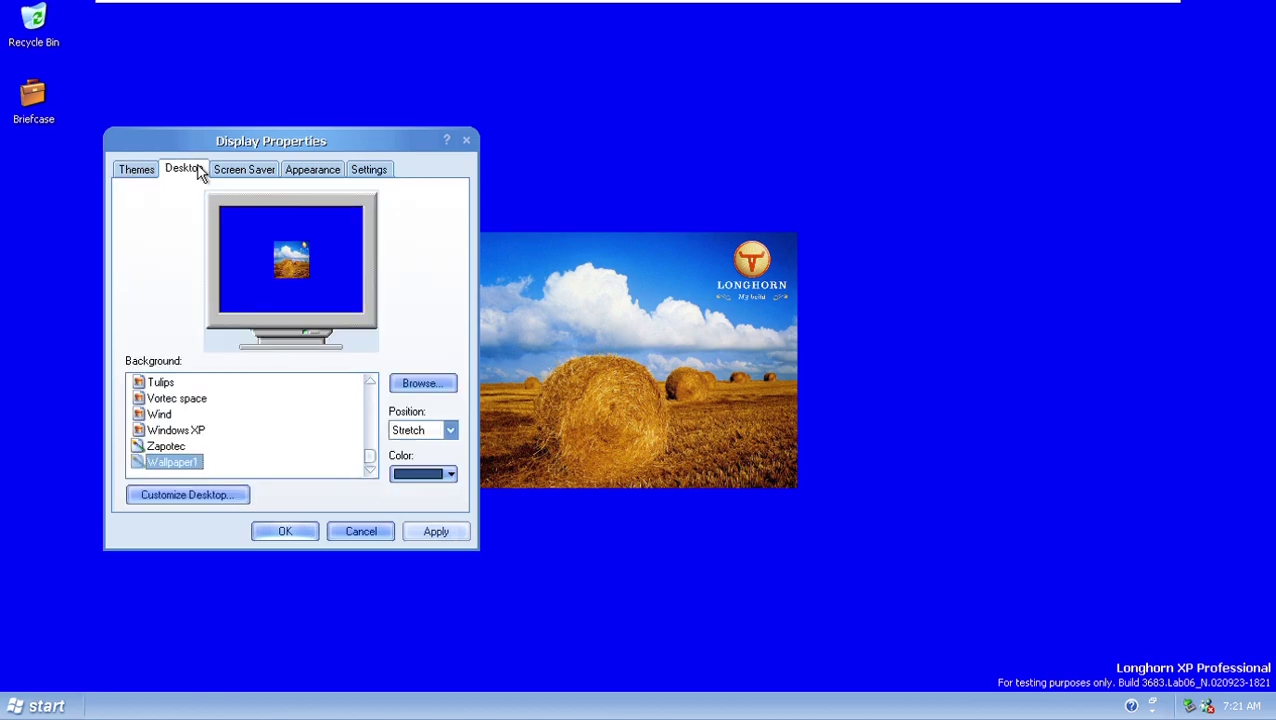
scroll(160, 450, "up", 10)
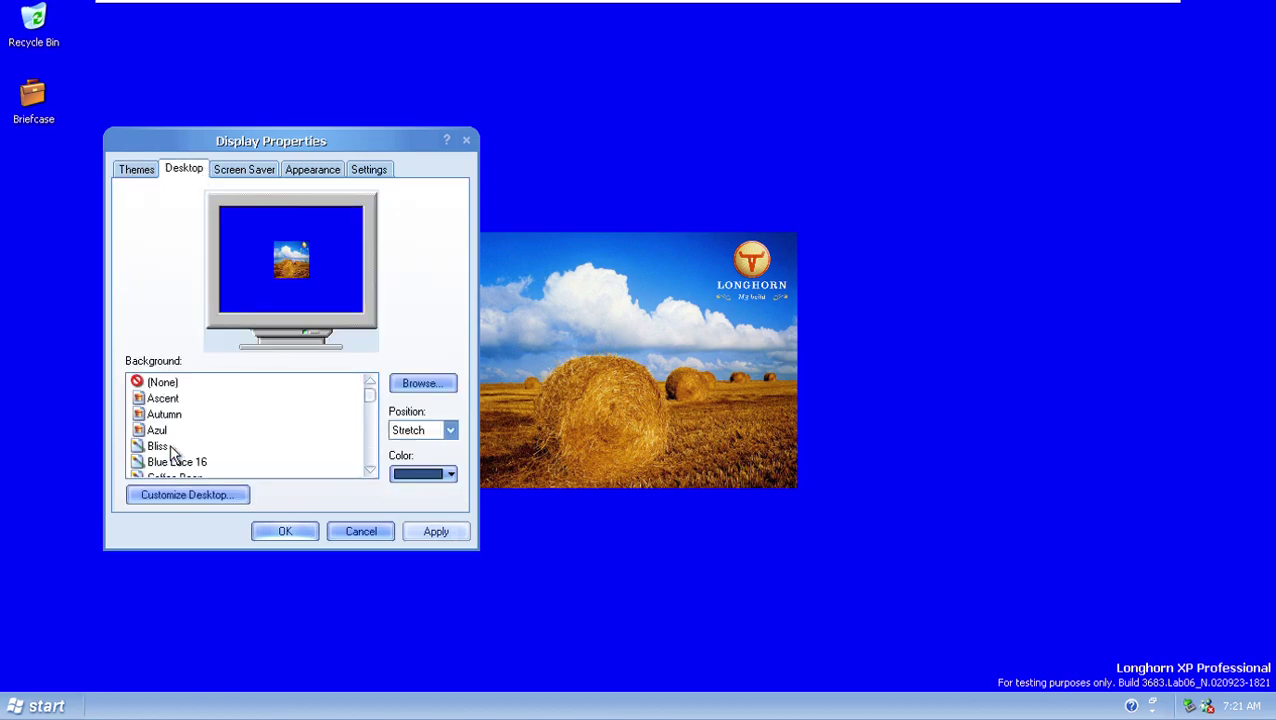
left_click(142, 386)
left_click(410, 531)
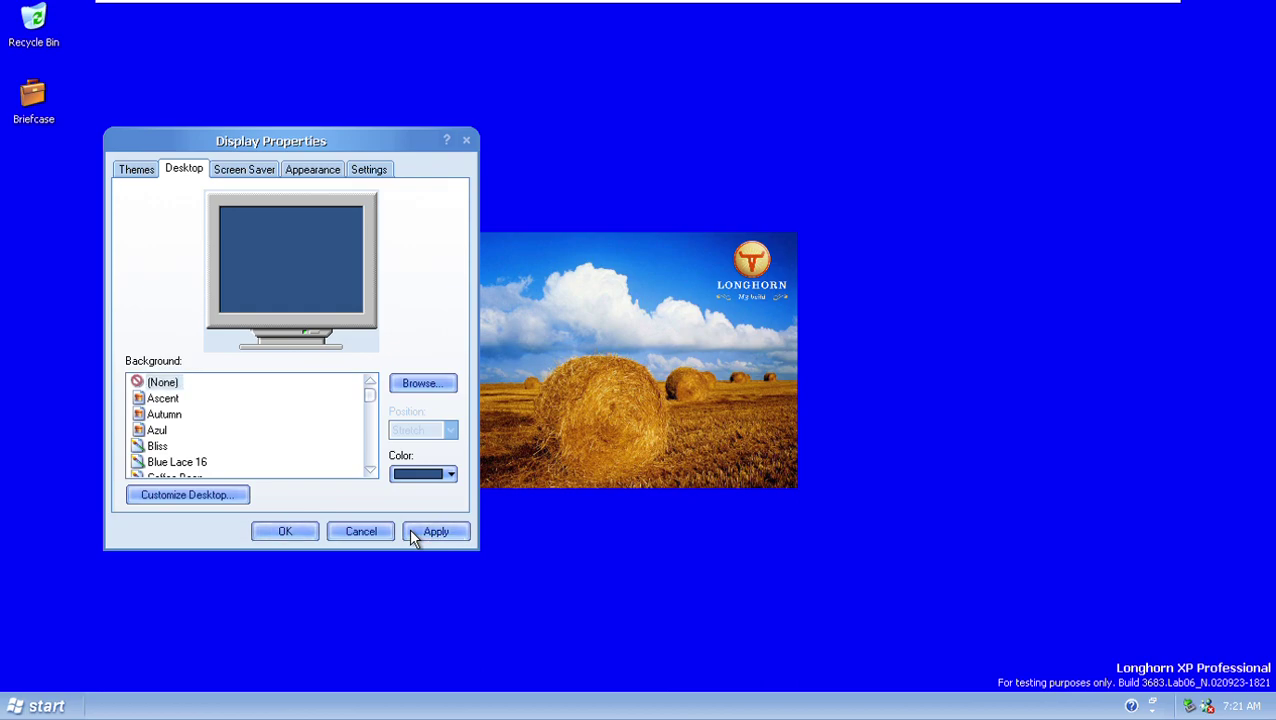
key("Down")
key("Down")
key("Up")
key("Return")
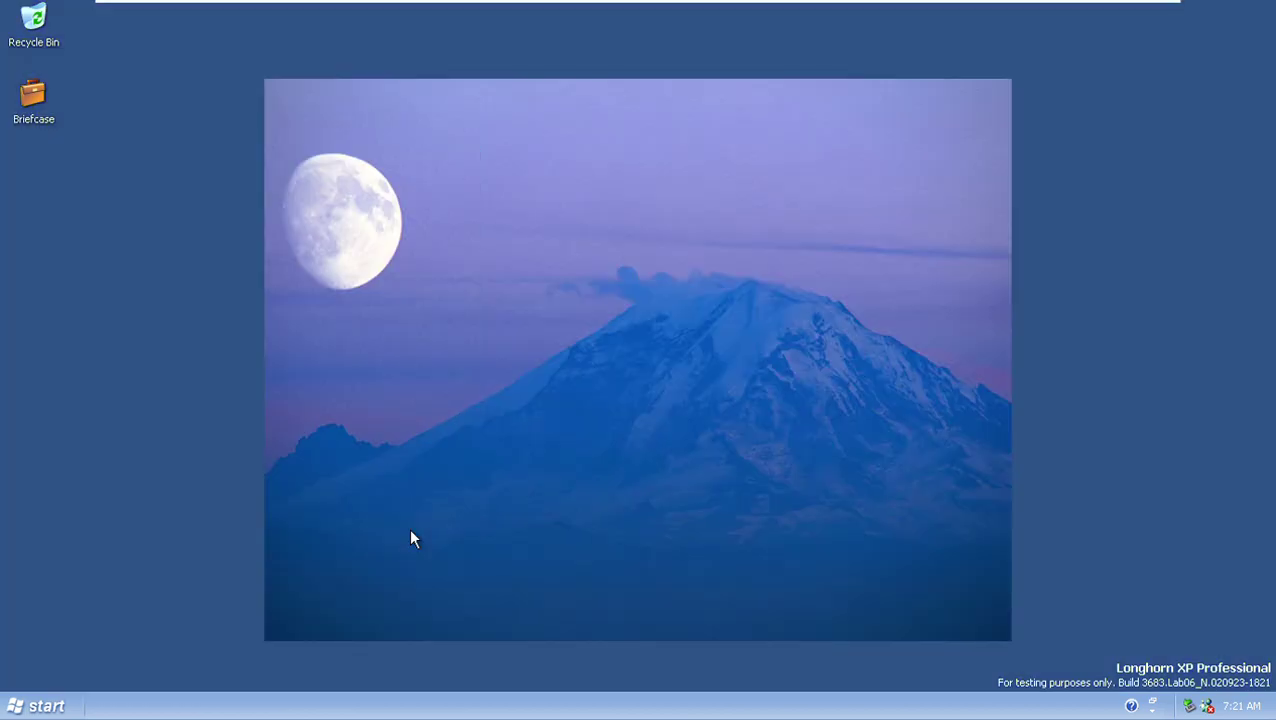
Reopen the desktop's classic display properties and apply the Stretch position to the Ascent background.
right_click(410, 531)
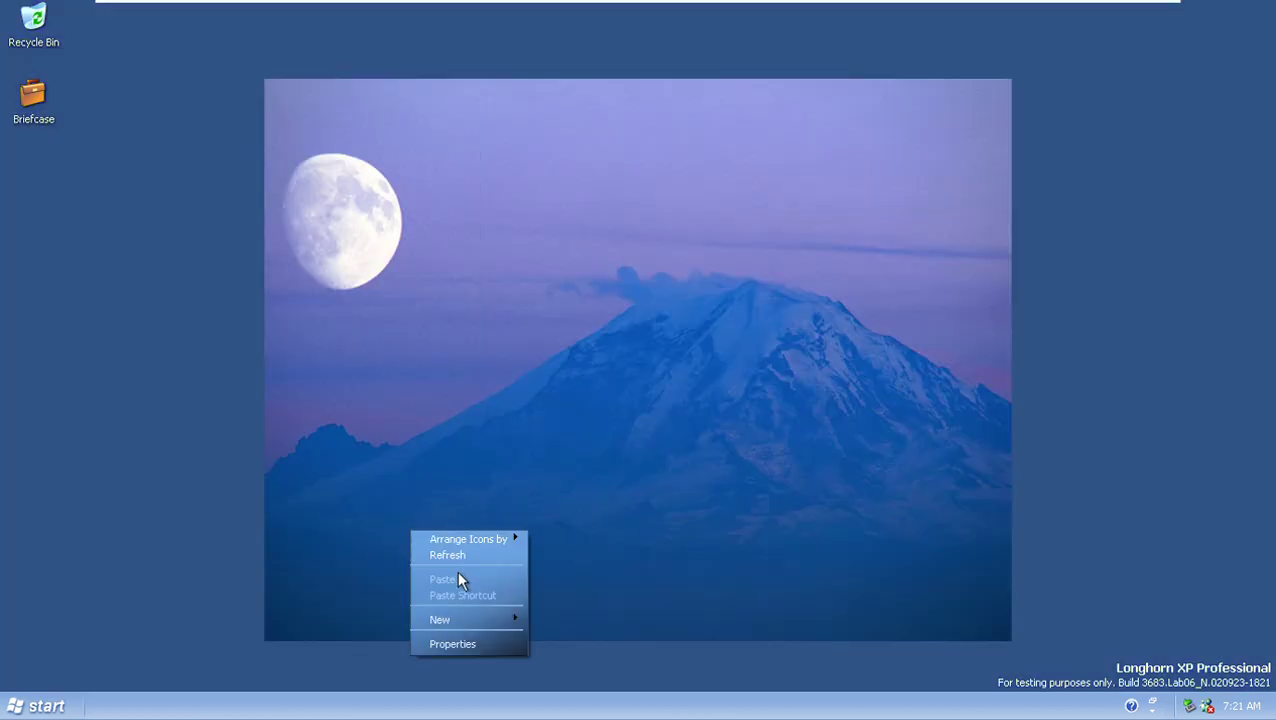
left_click(460, 643)
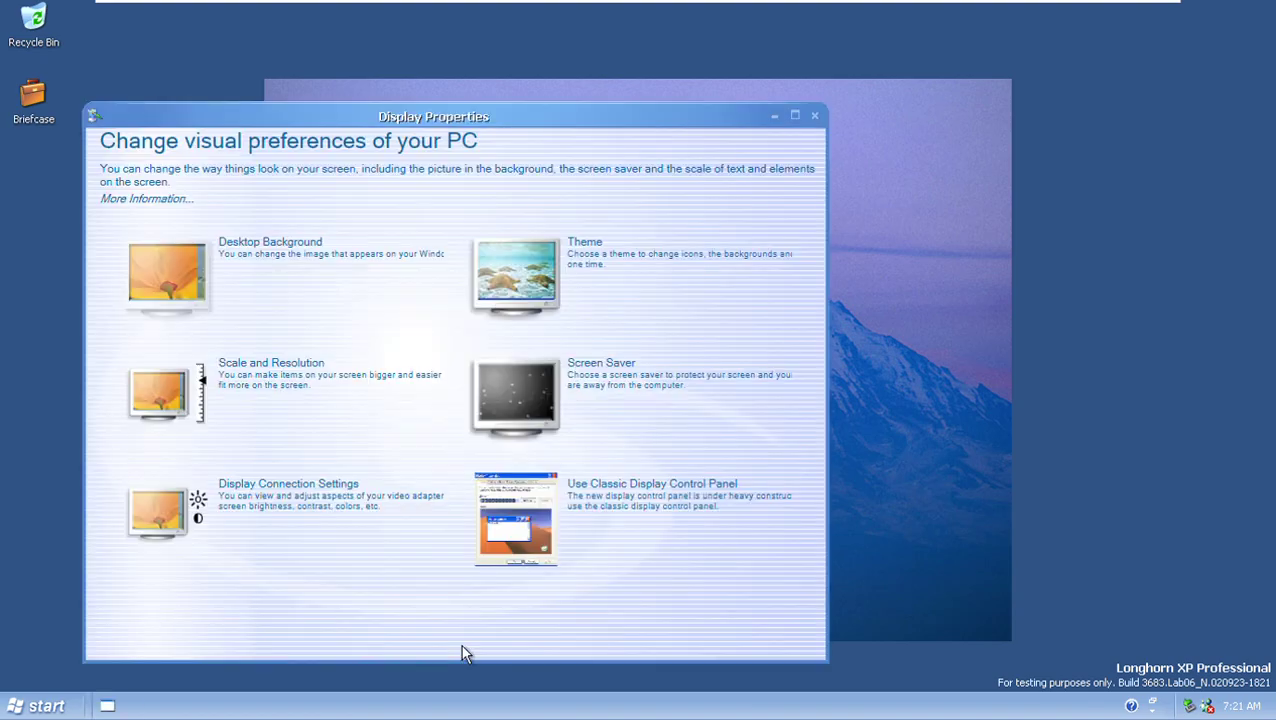
left_click(558, 488)
left_click(142, 119)
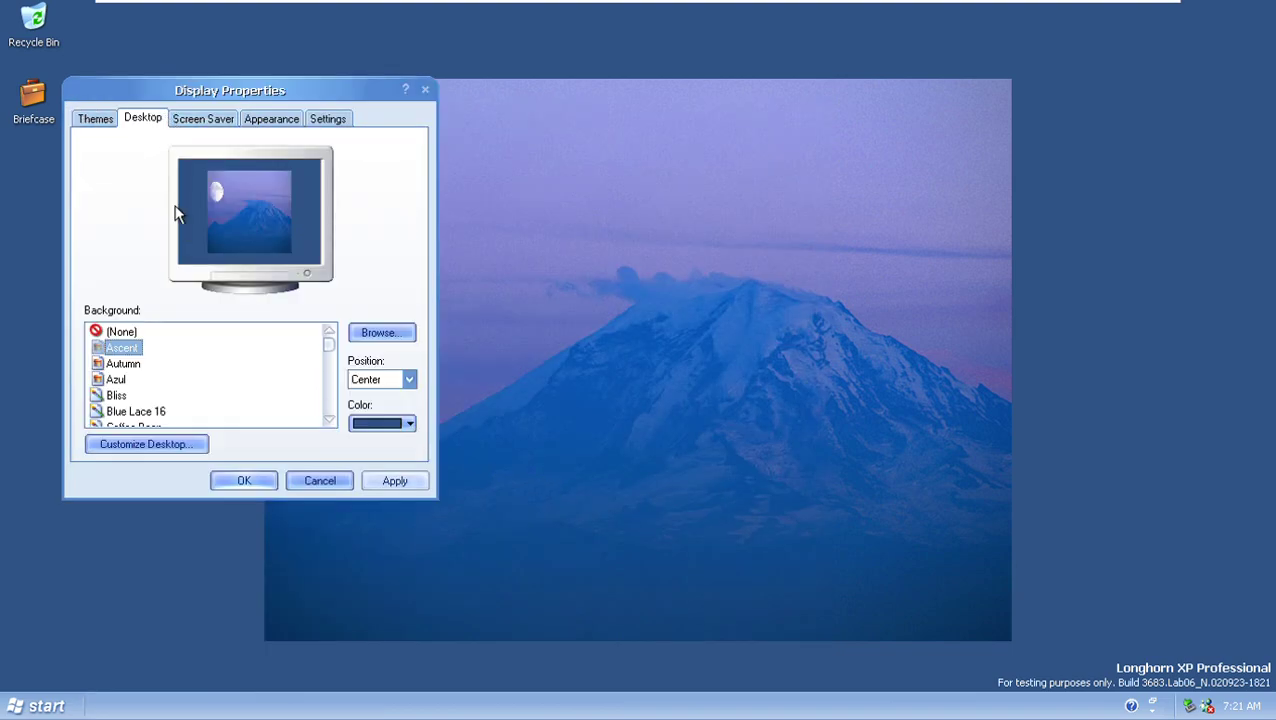
left_click(409, 378)
left_click(400, 421)
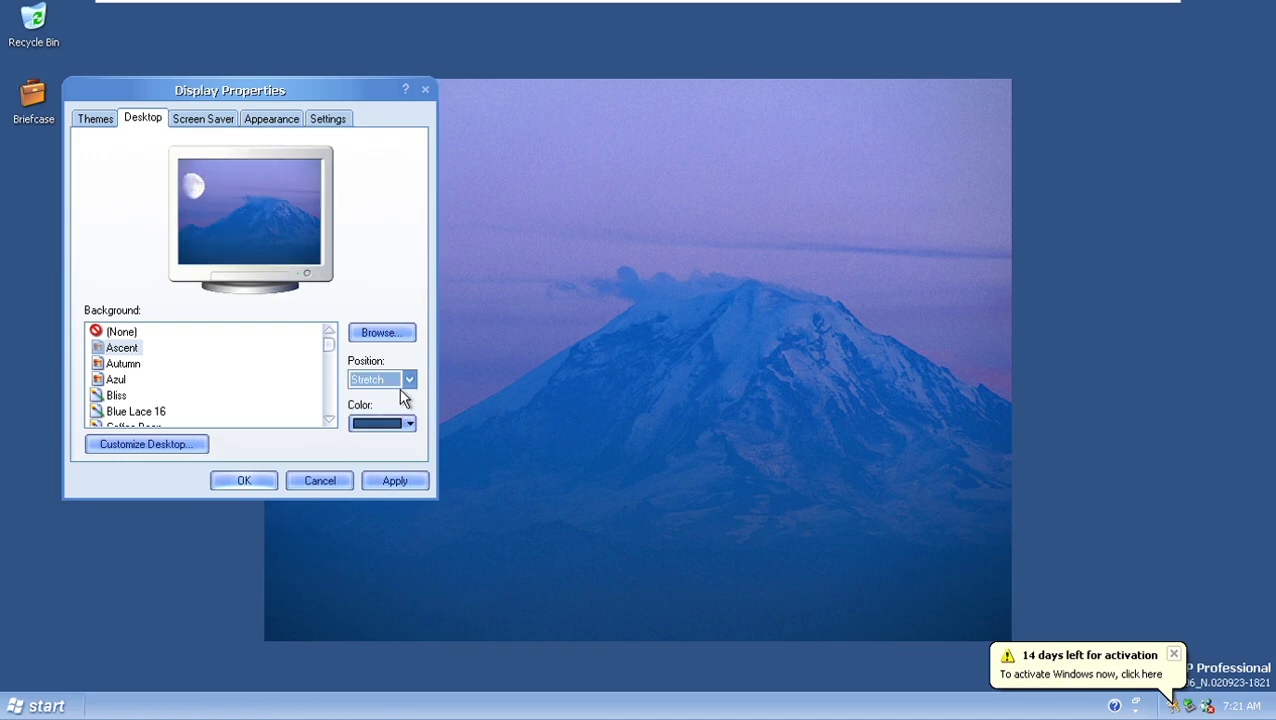
left_click(392, 481)
Try the Autumn background with the Stretch position, and view the picture browser without choosing a file.
left_click(124, 366)
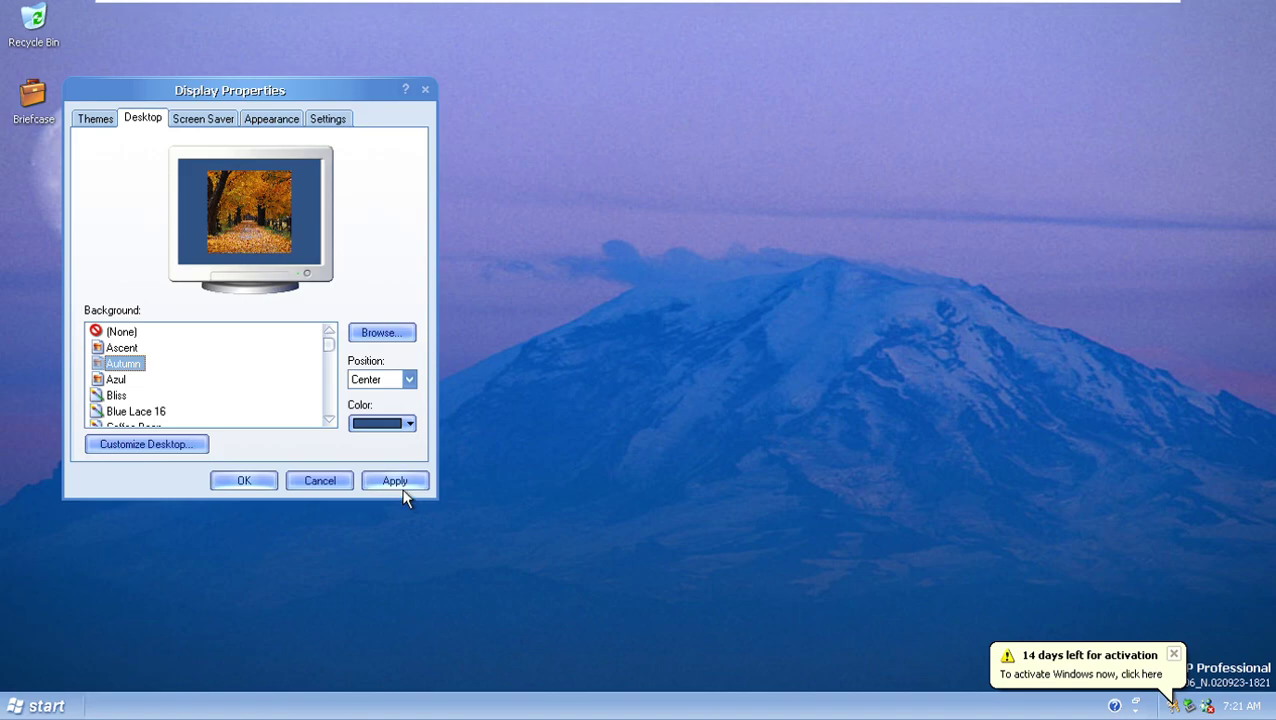
left_click(409, 379)
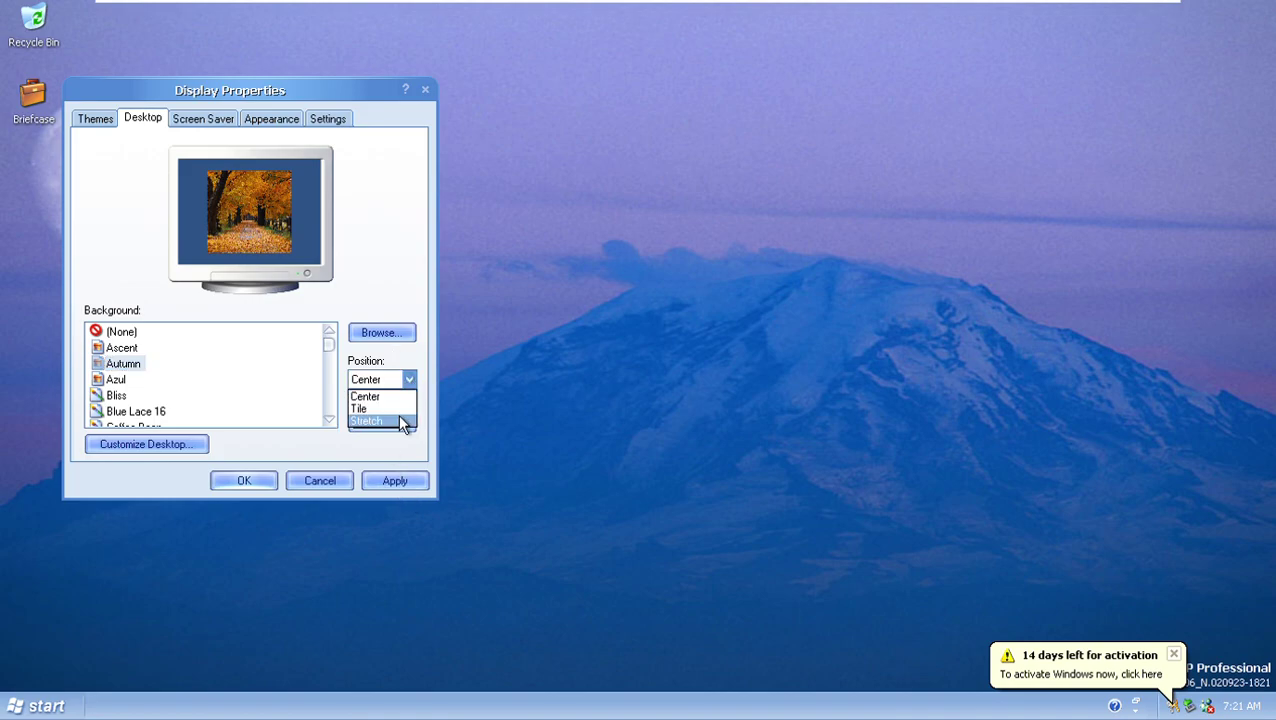
left_click(403, 422)
left_click(378, 332)
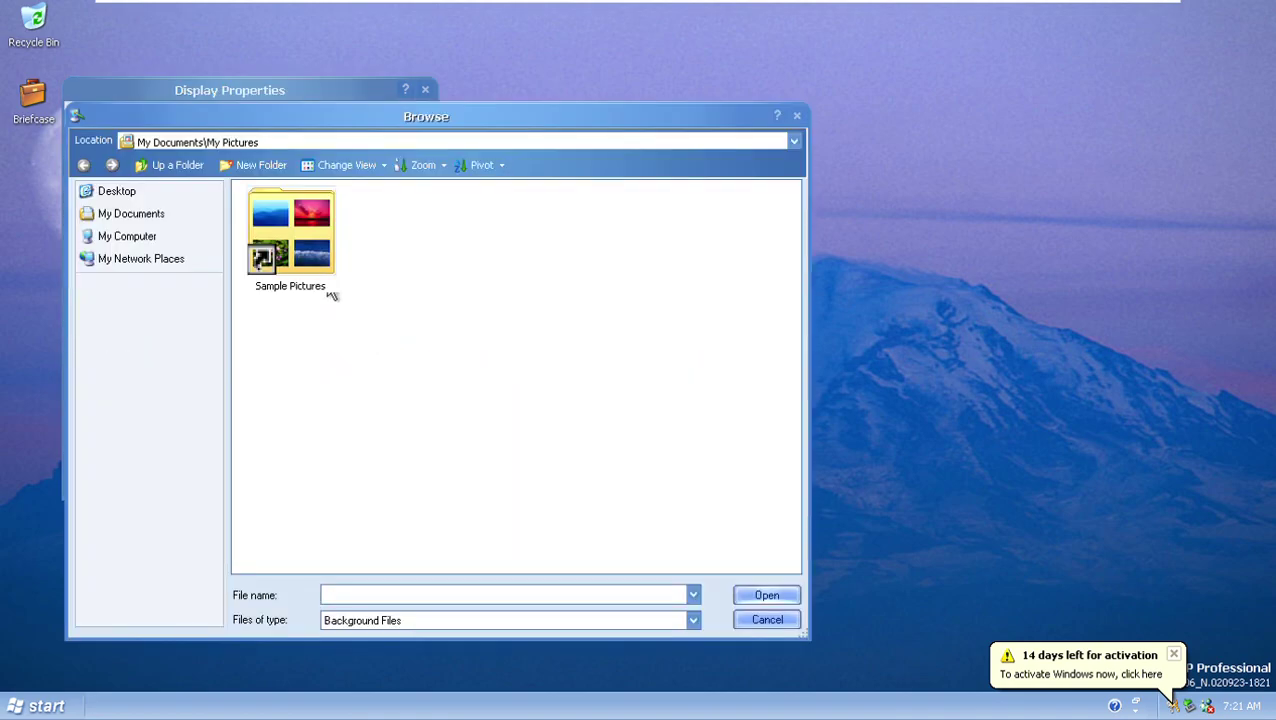
left_click(796, 117)
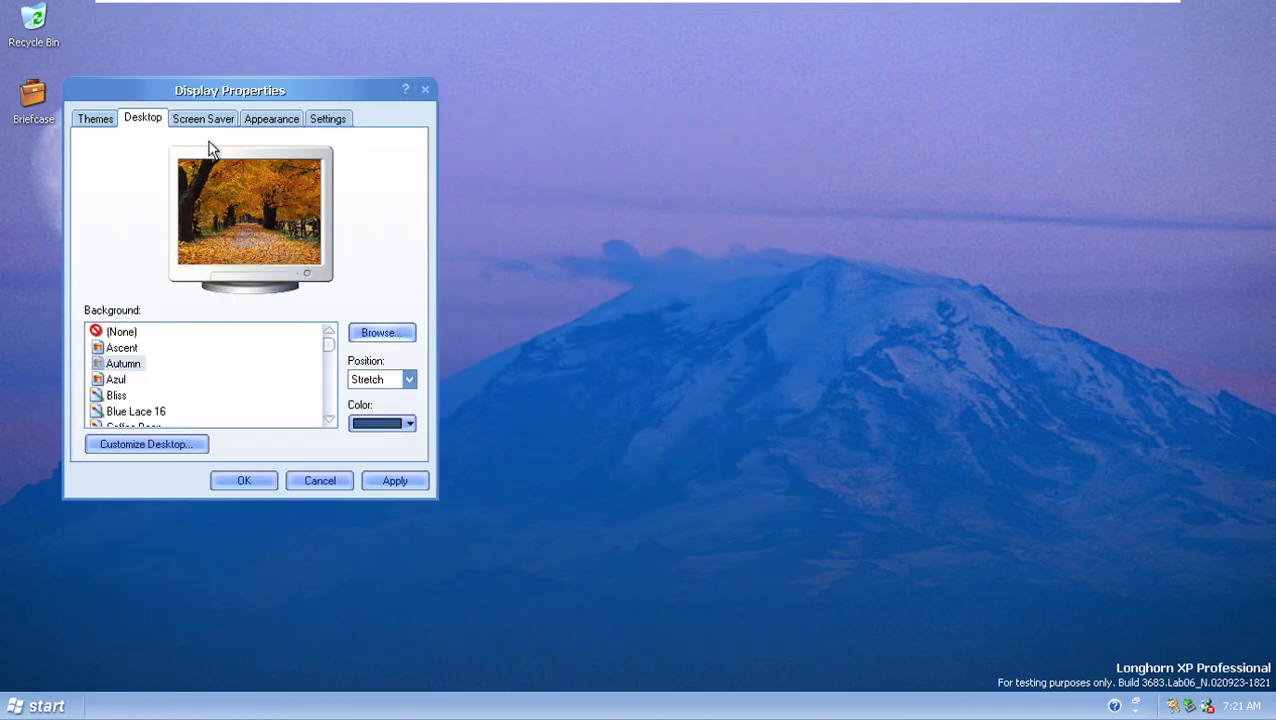
Preview the Vortec space and Zapotec pictures from the end of the background list.
left_click_drag(327, 356, 332, 463)
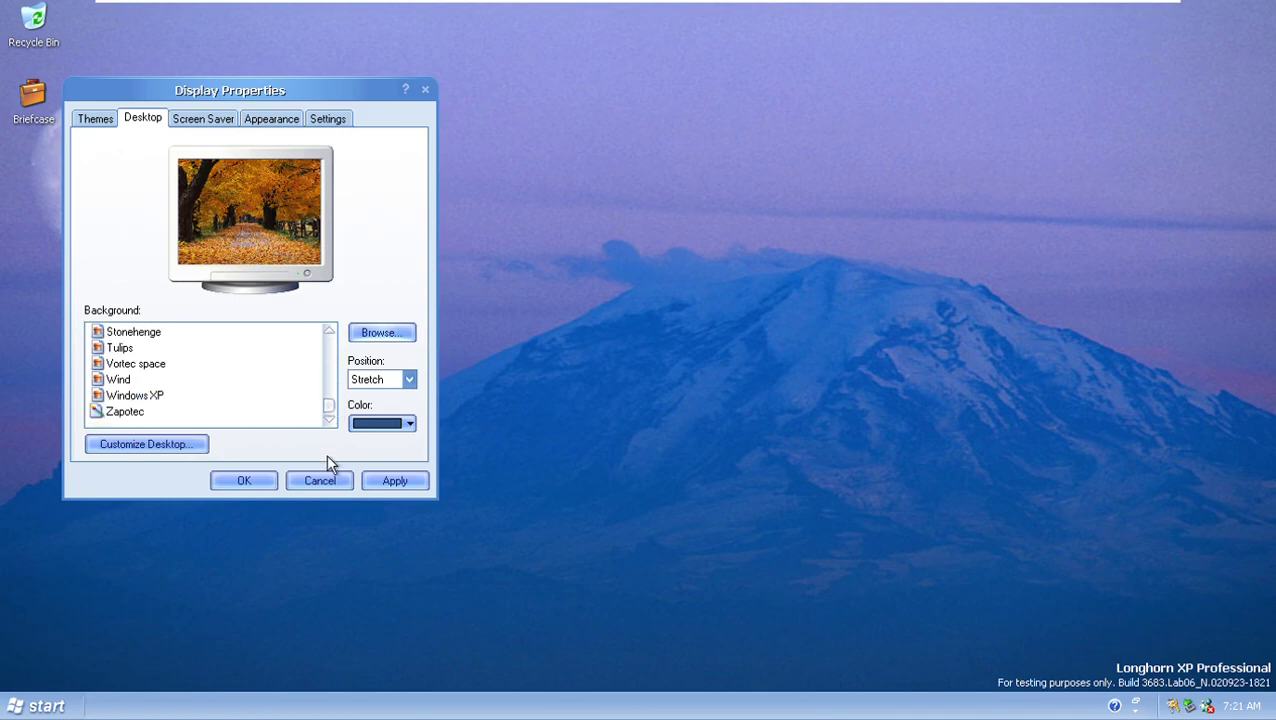
left_click(122, 364)
left_click(124, 411)
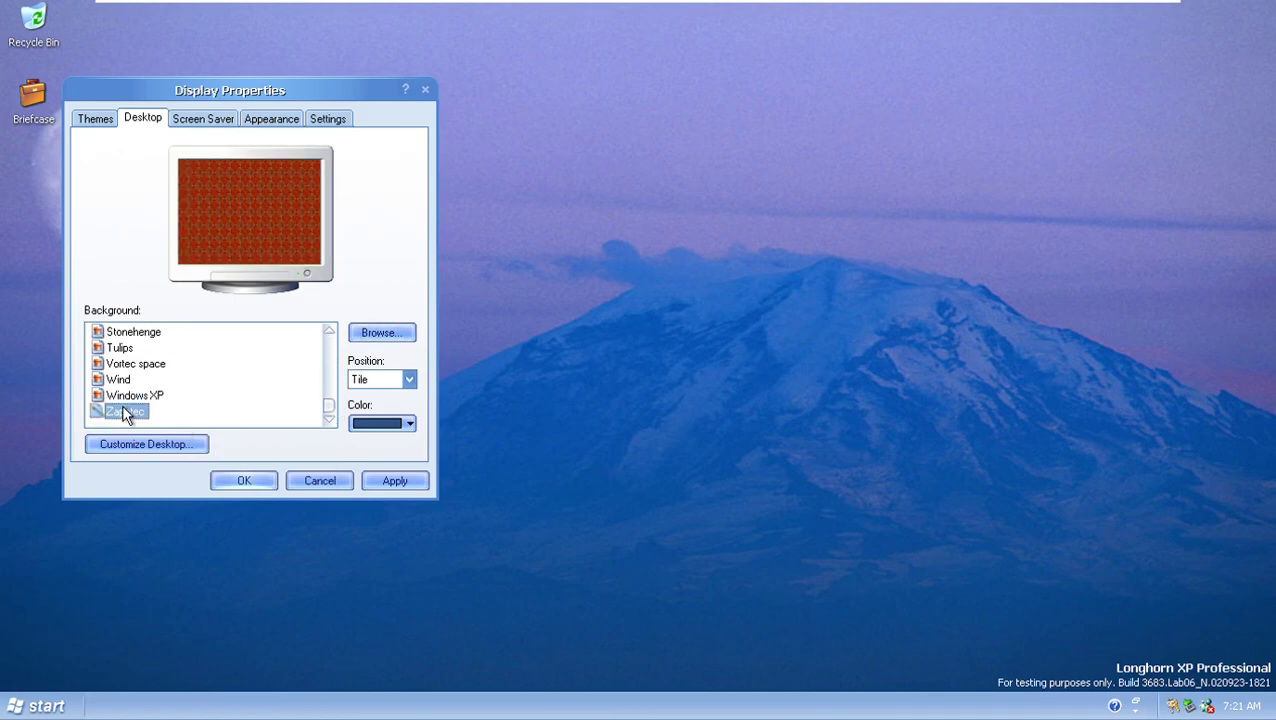
Set the Bliss picture as the desktop background with the Stretch position and apply it.
left_click_drag(330, 407, 265, 350)
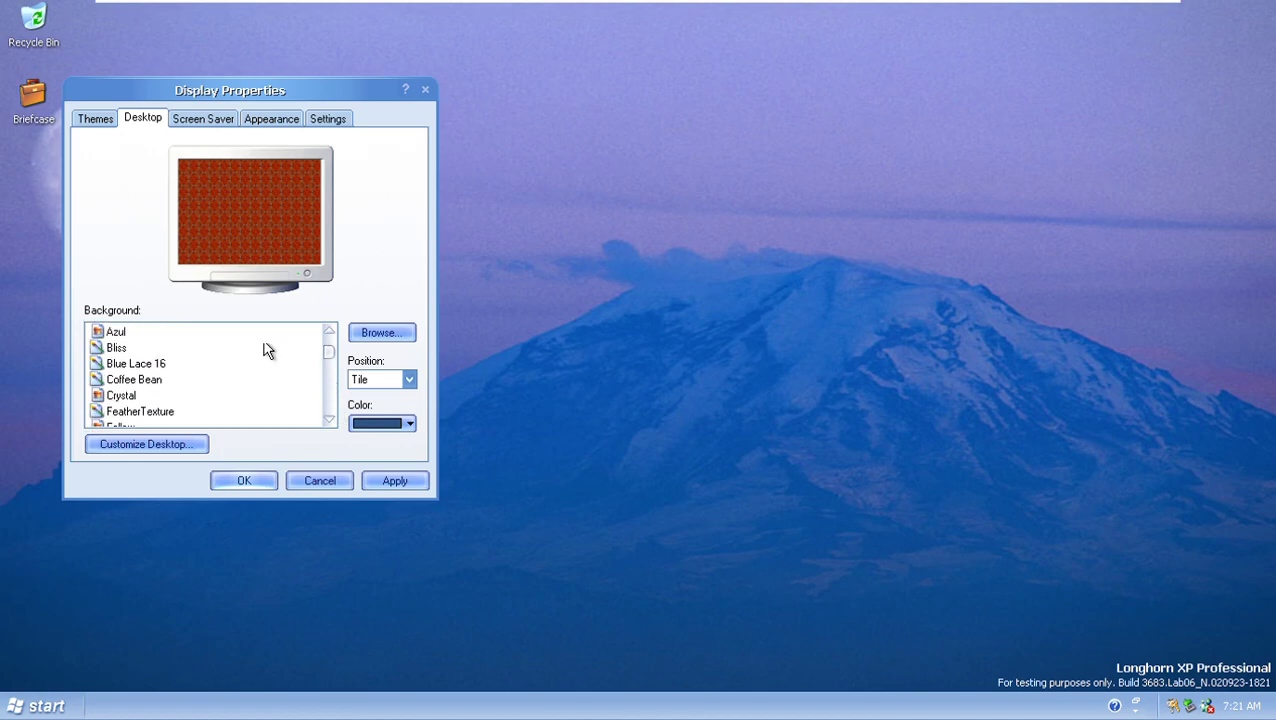
left_click(117, 348)
left_click(408, 381)
left_click(395, 422)
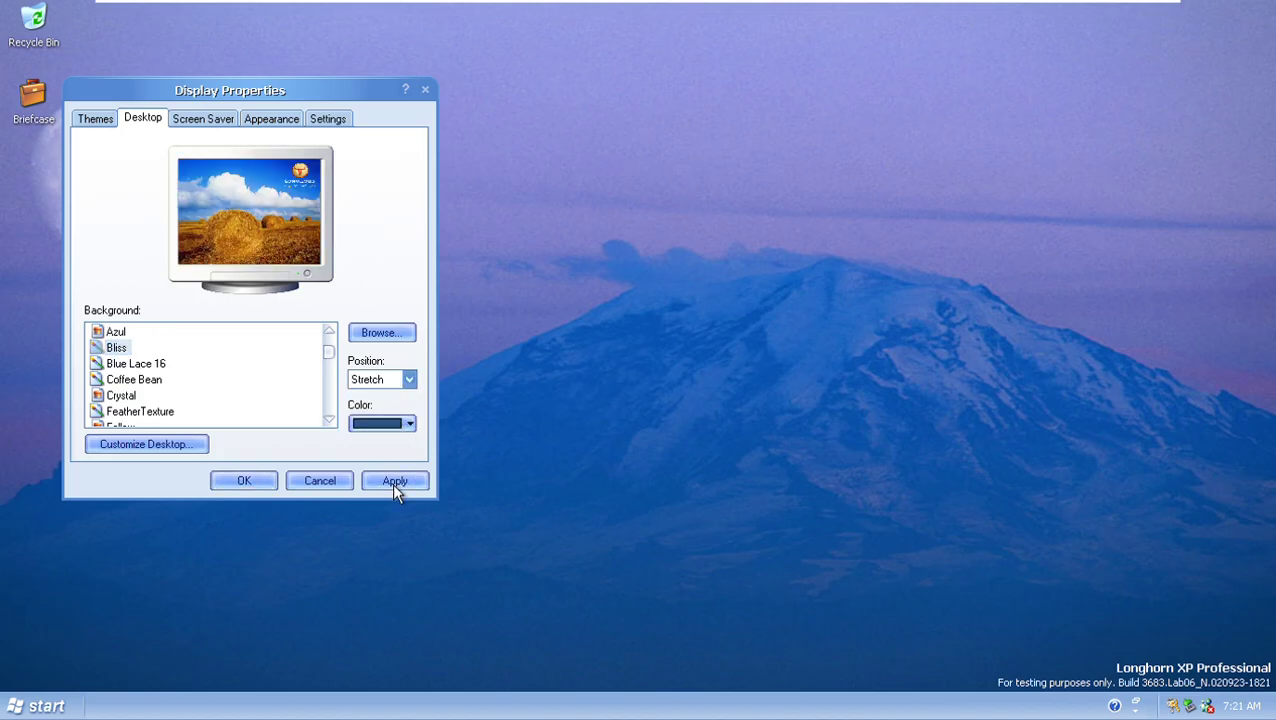
left_click(392, 482)
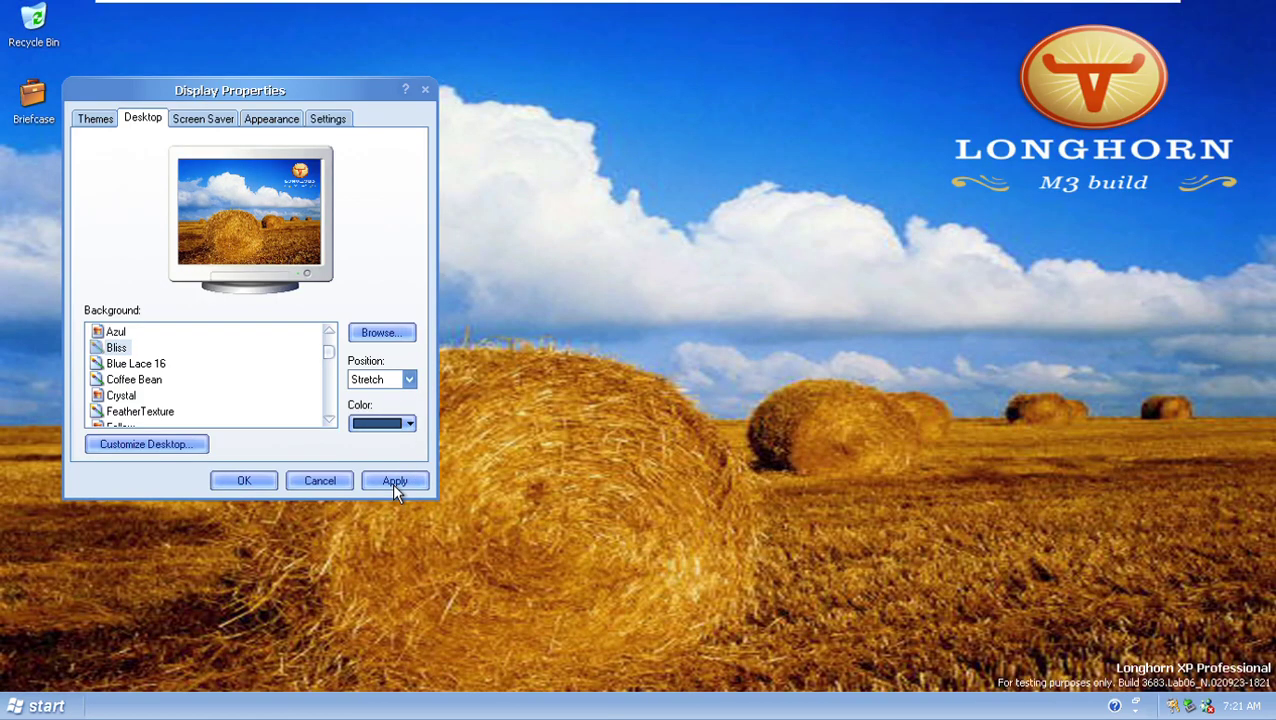
Select the 3D FlowerBox screen saver and preview it full screen, and view the monitor power options, cancelling them.
left_click(194, 123)
key("Up")
key("Up")
key("Up")
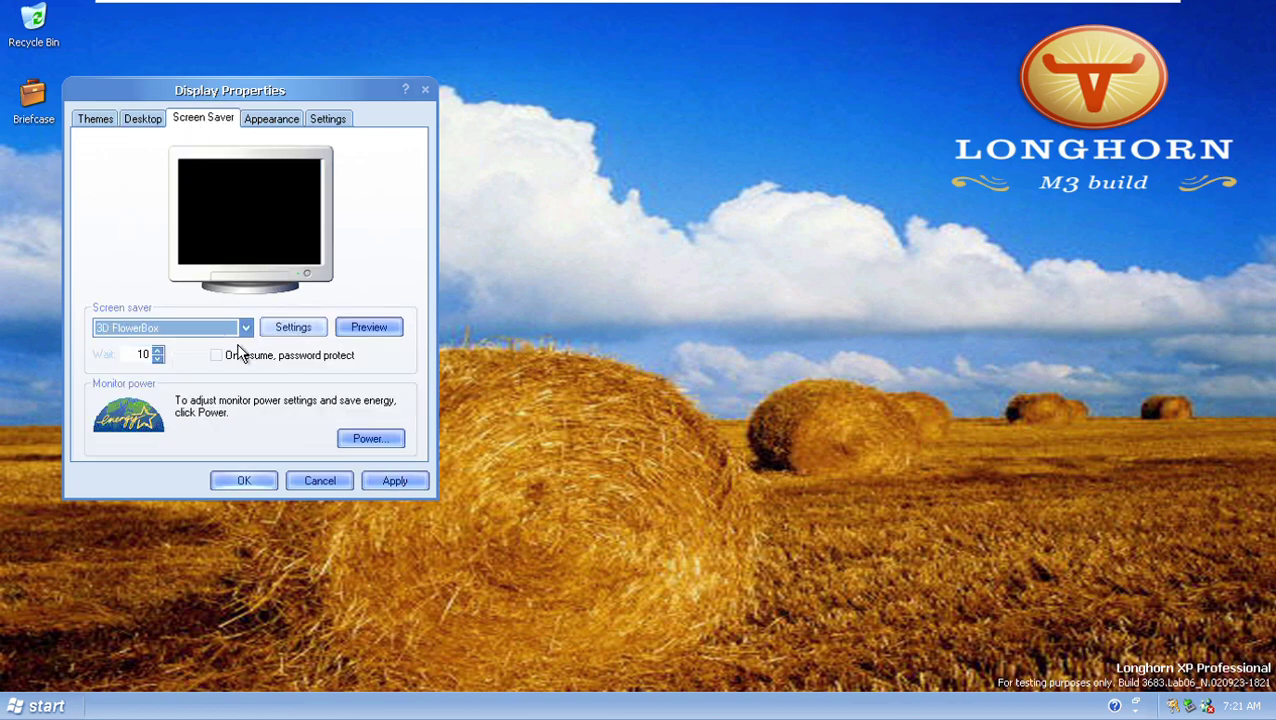
key("Down")
left_click(369, 330)
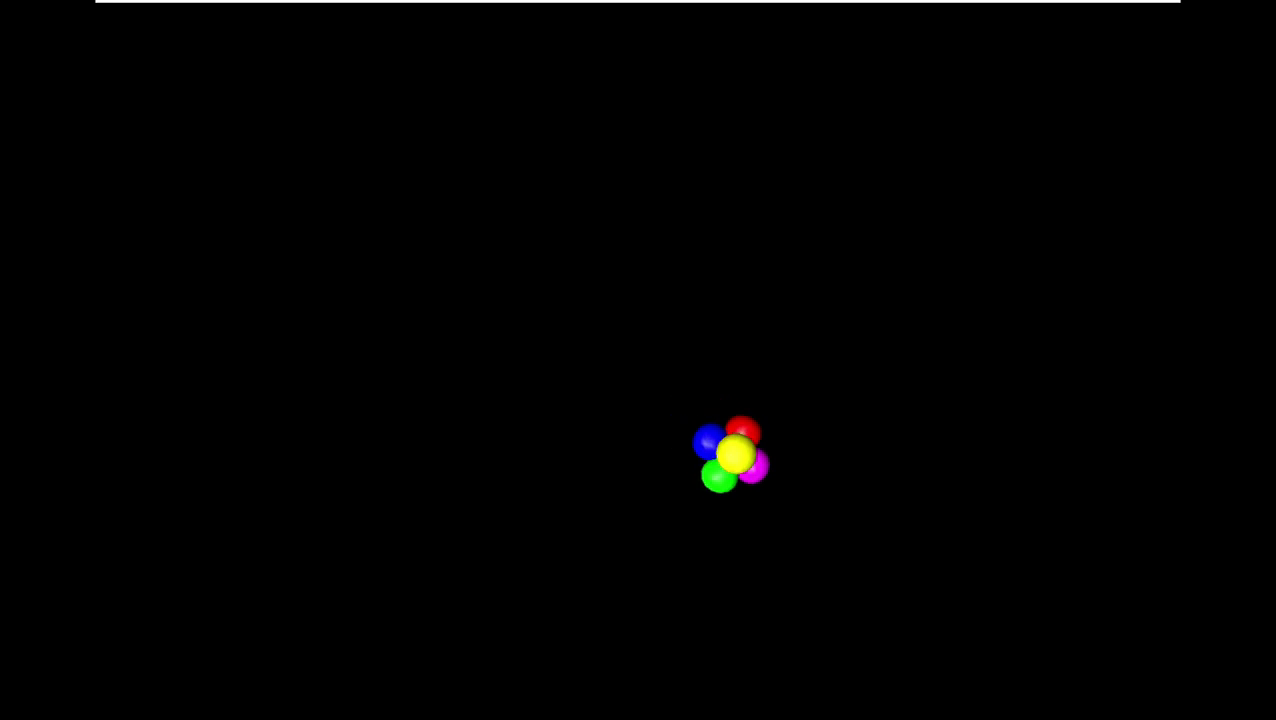
mouse_move(381, 333)
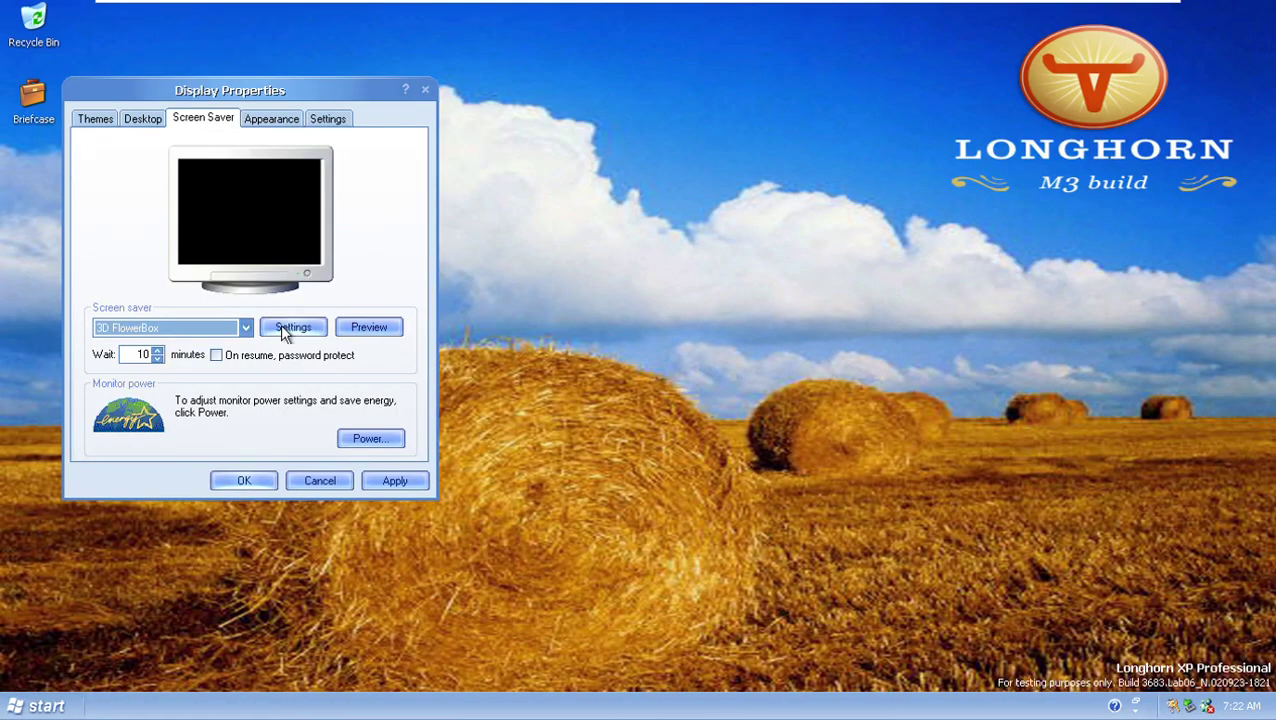
left_click(368, 438)
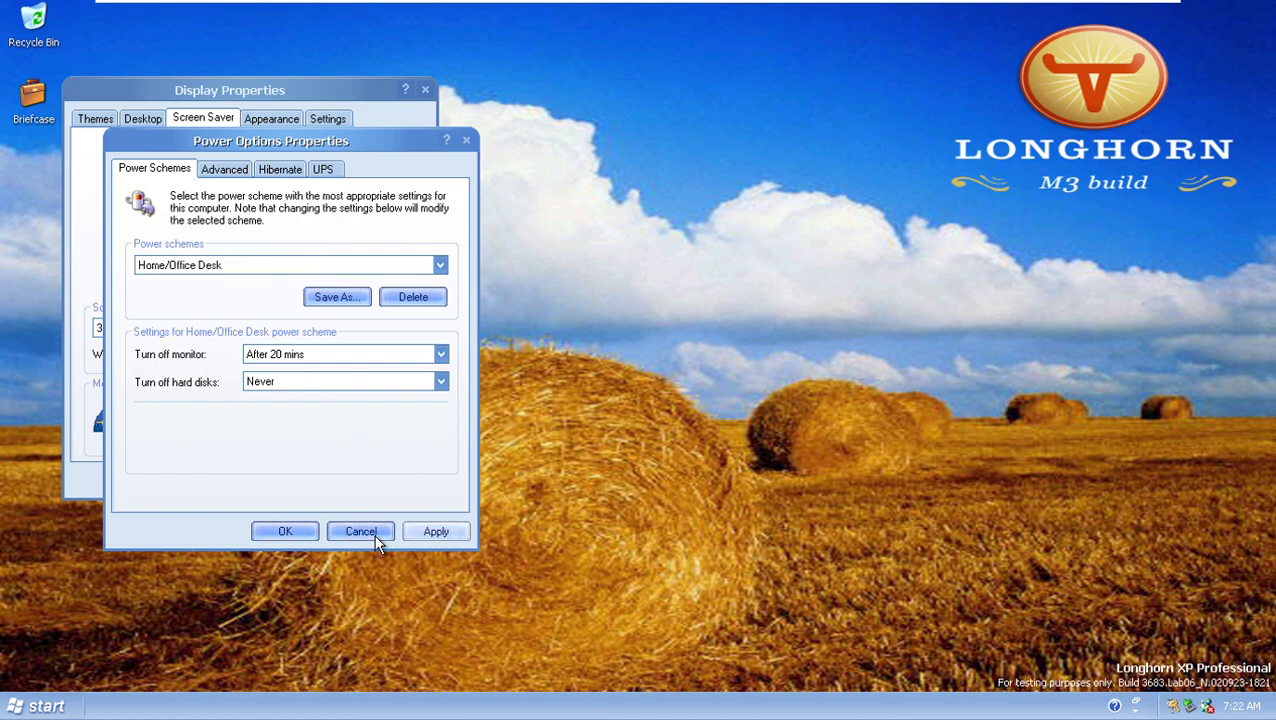
left_click(361, 531)
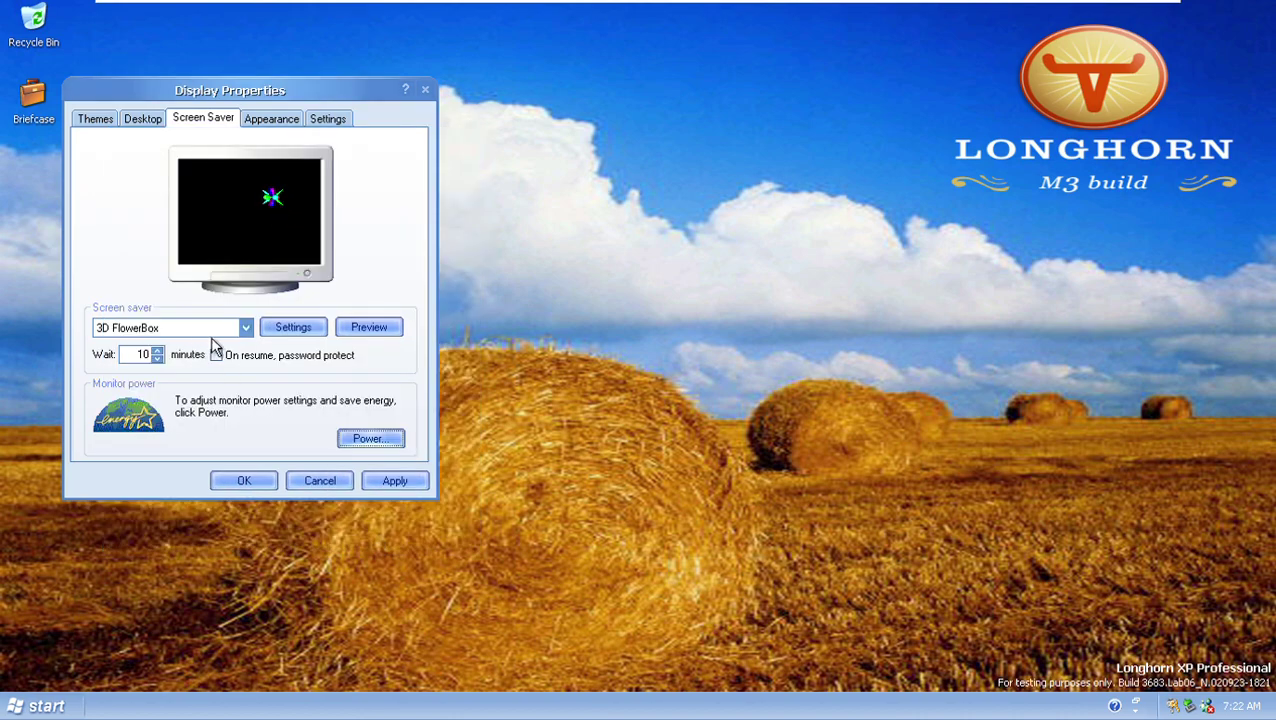
Select the 3D Flying Objects and 3D Pipes screen savers in turn and preview each full screen.
left_click(246, 332)
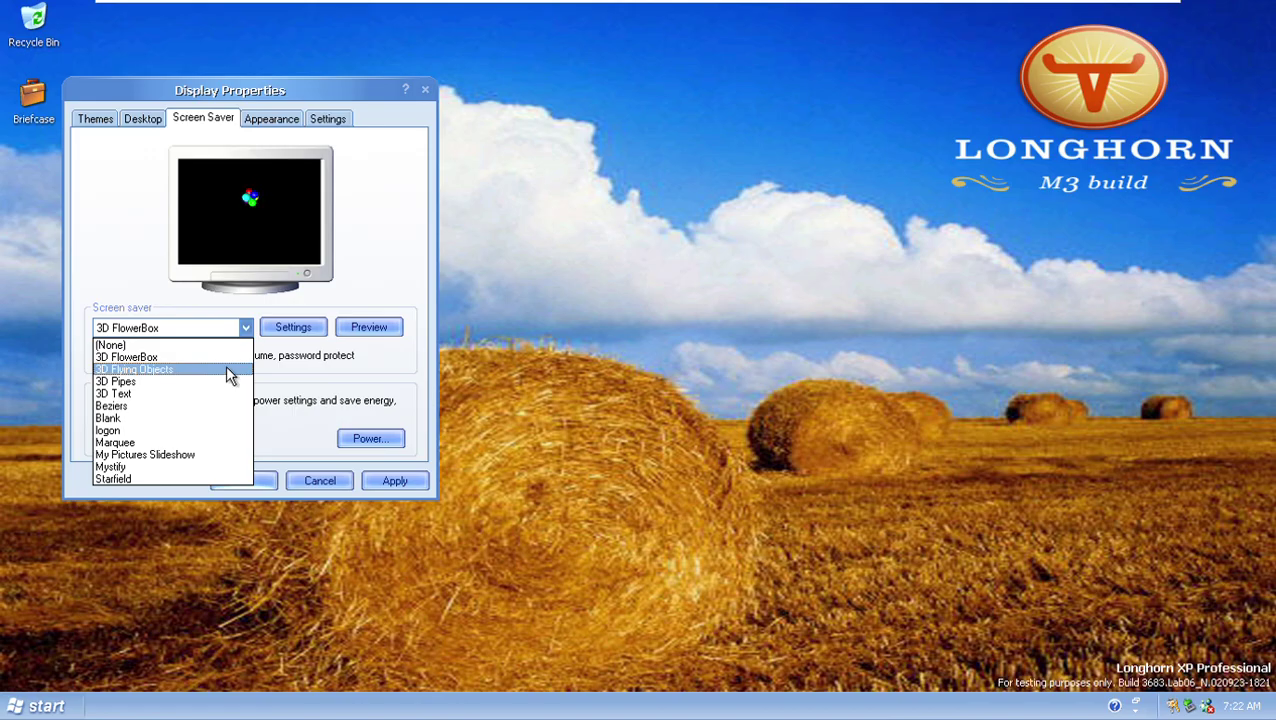
left_click(228, 370)
left_click(370, 330)
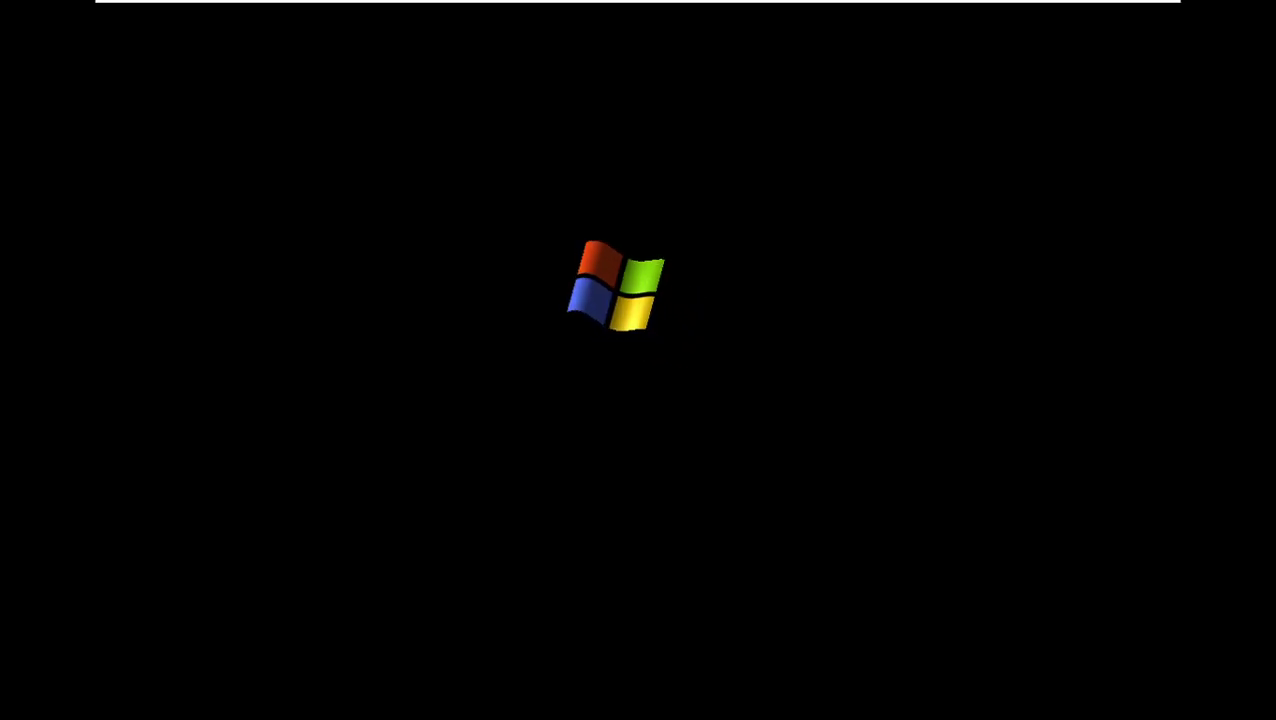
left_click(368, 332)
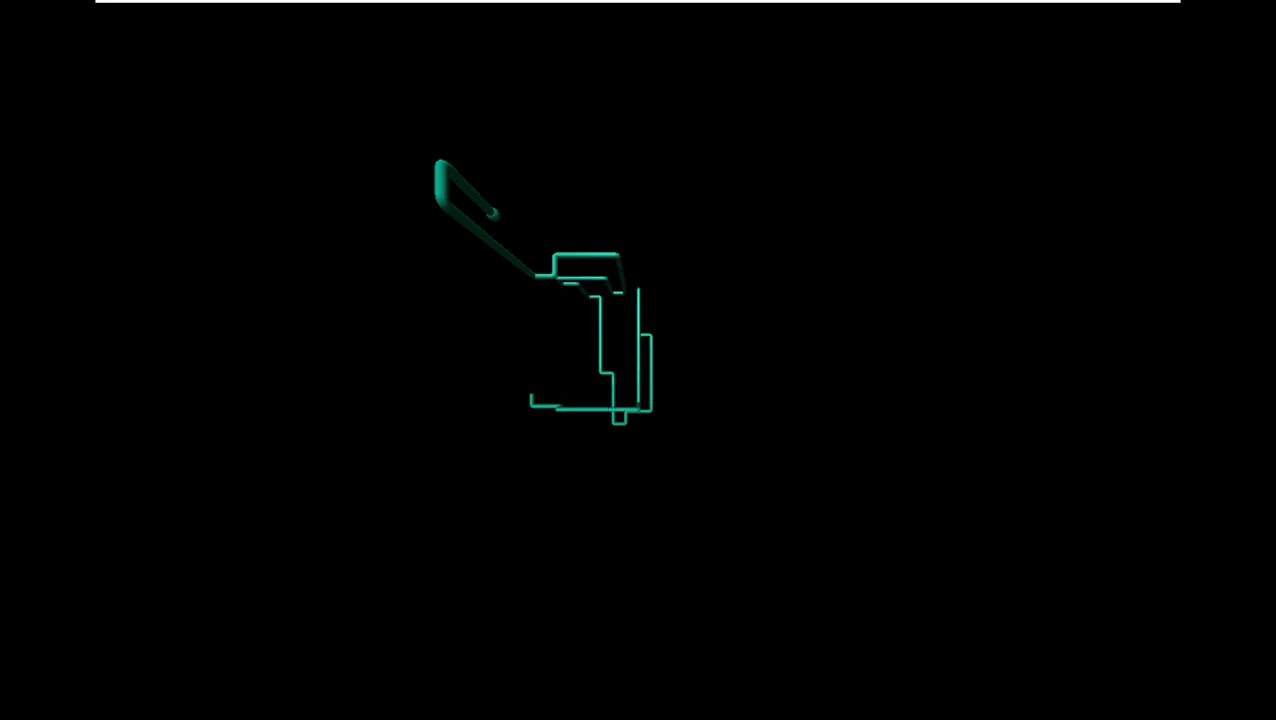
mouse_move(597, 369)
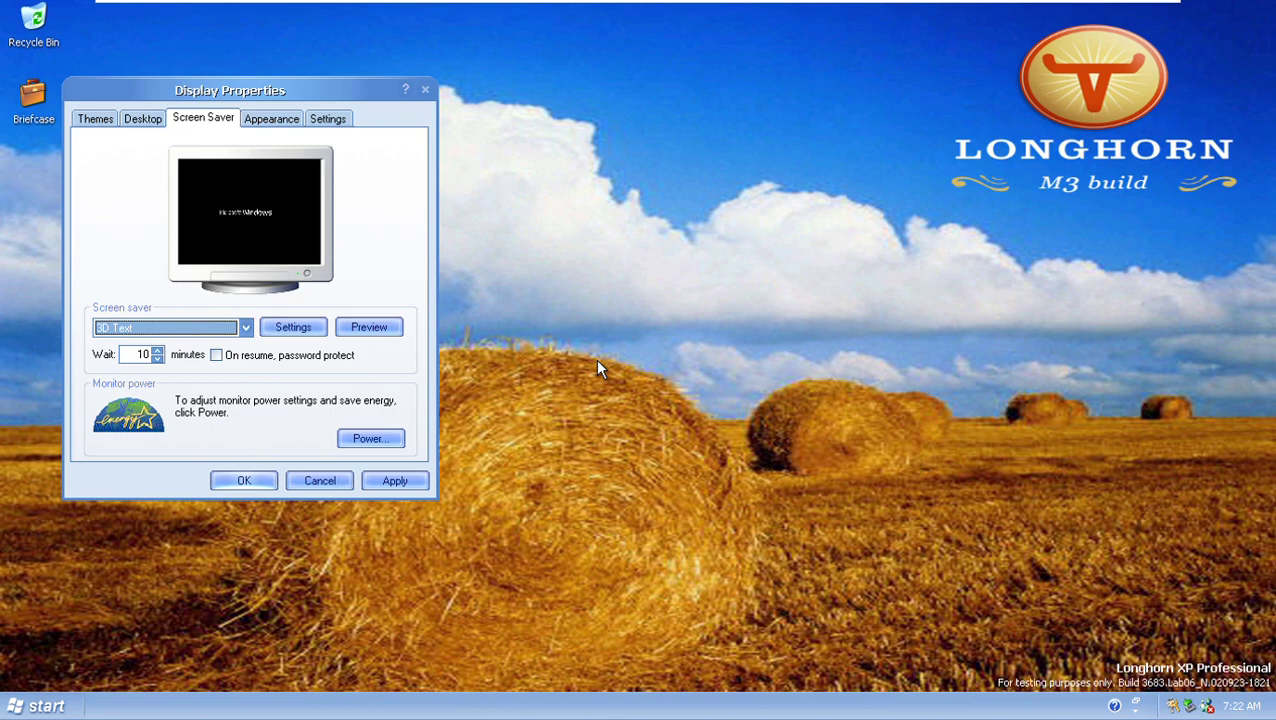
Set the 3D Text screen saver's custom text to "MS-Windows" and preview it full screen.
left_click(290, 326)
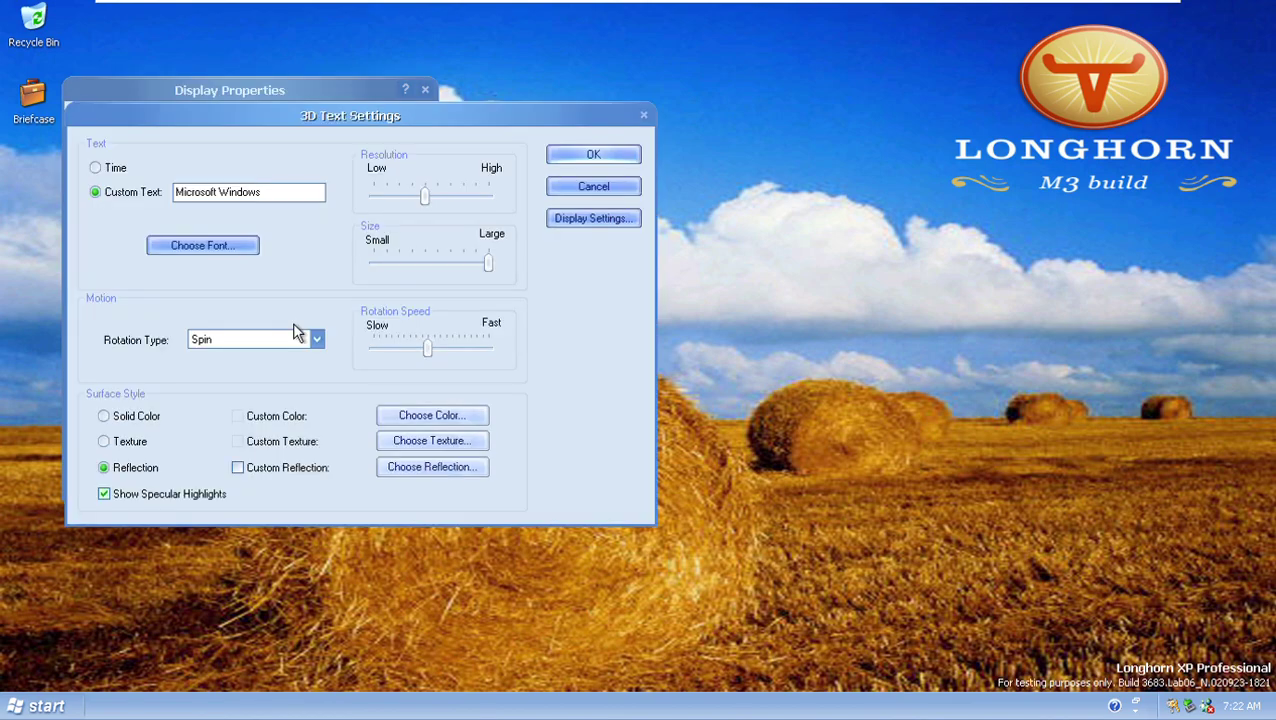
left_click_drag(288, 187, 0, 220)
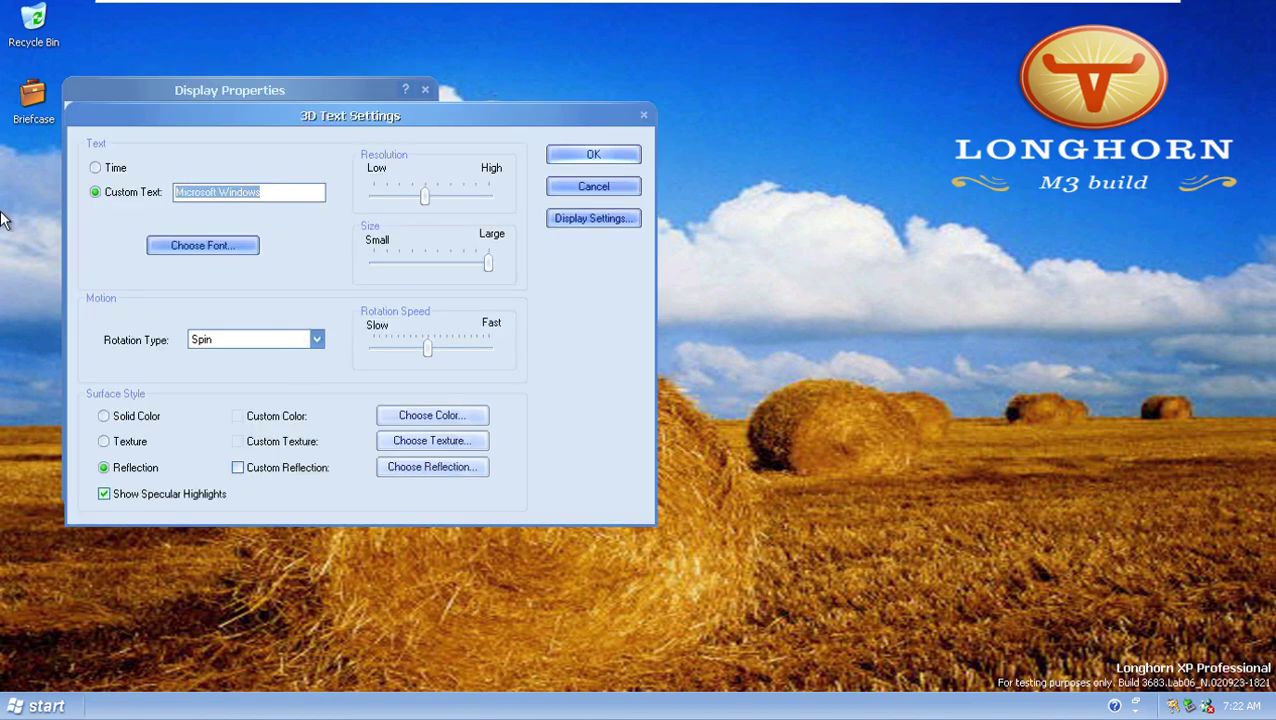
type("MS-")
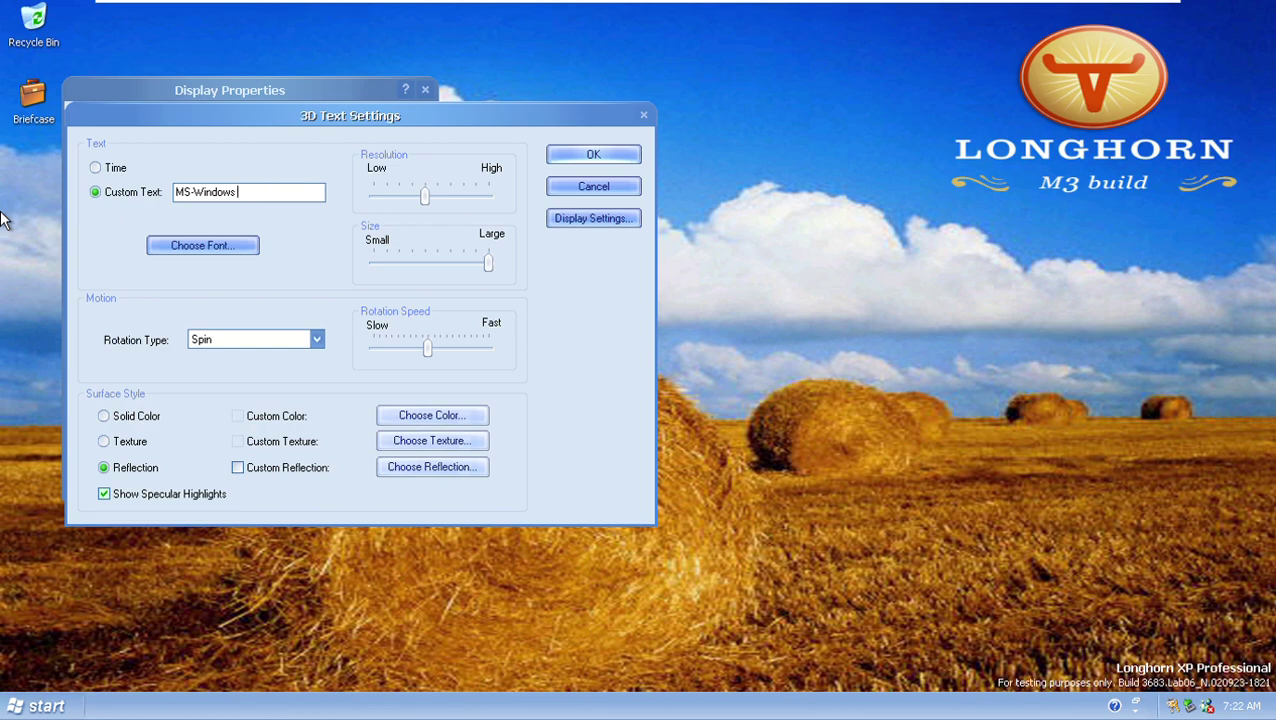
key("Return")
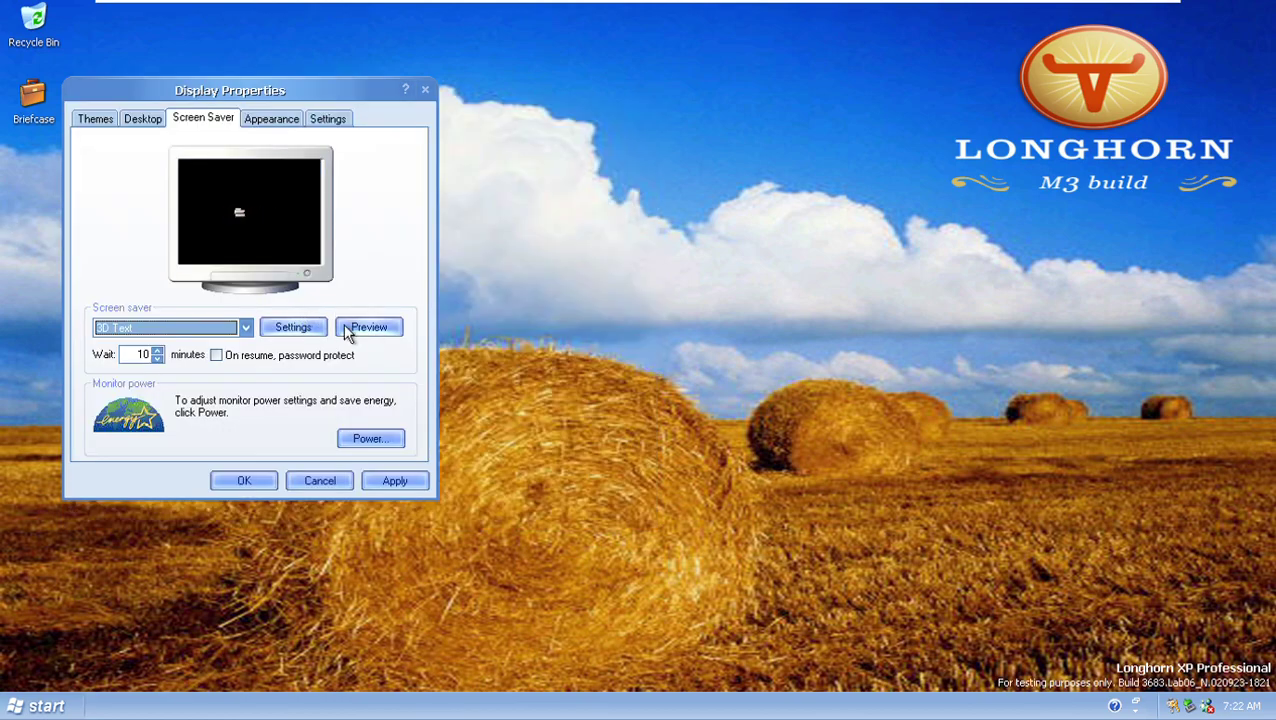
left_click(372, 330)
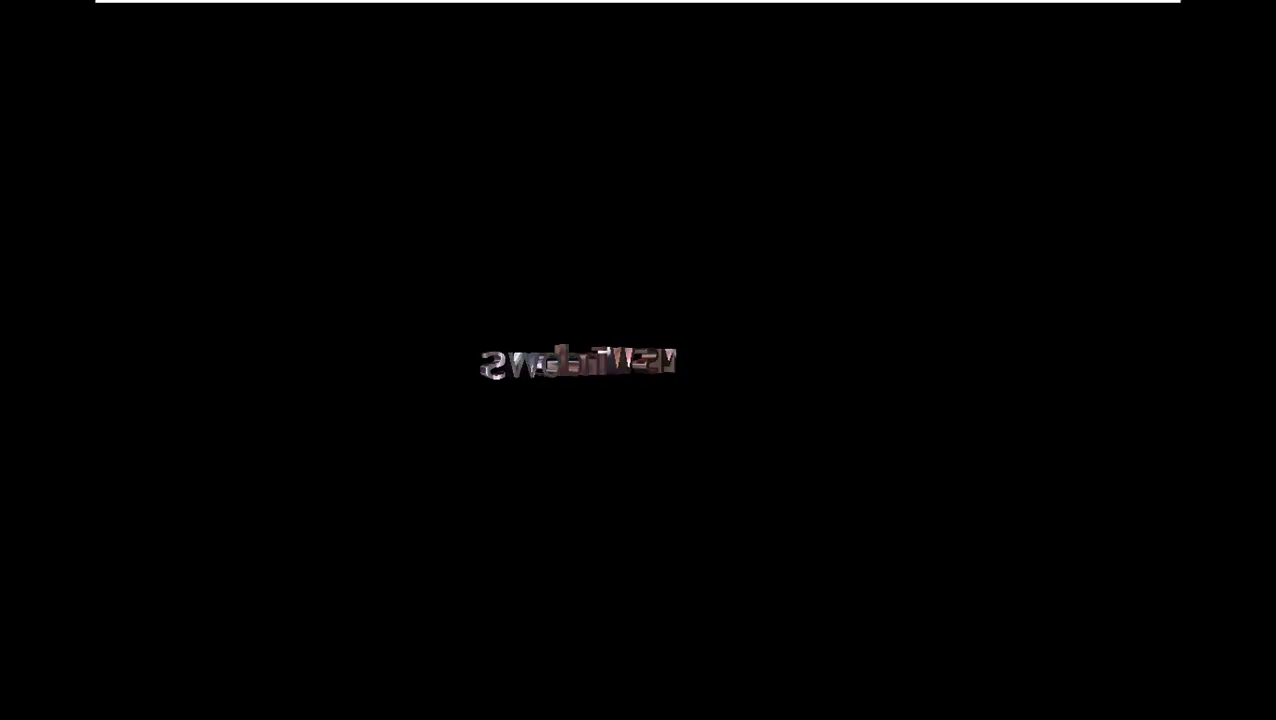
mouse_move(380, 345)
Preview the Beziers and Blank screen savers full screen.
scroll(248, 333, "down", 1)
left_click(375, 342)
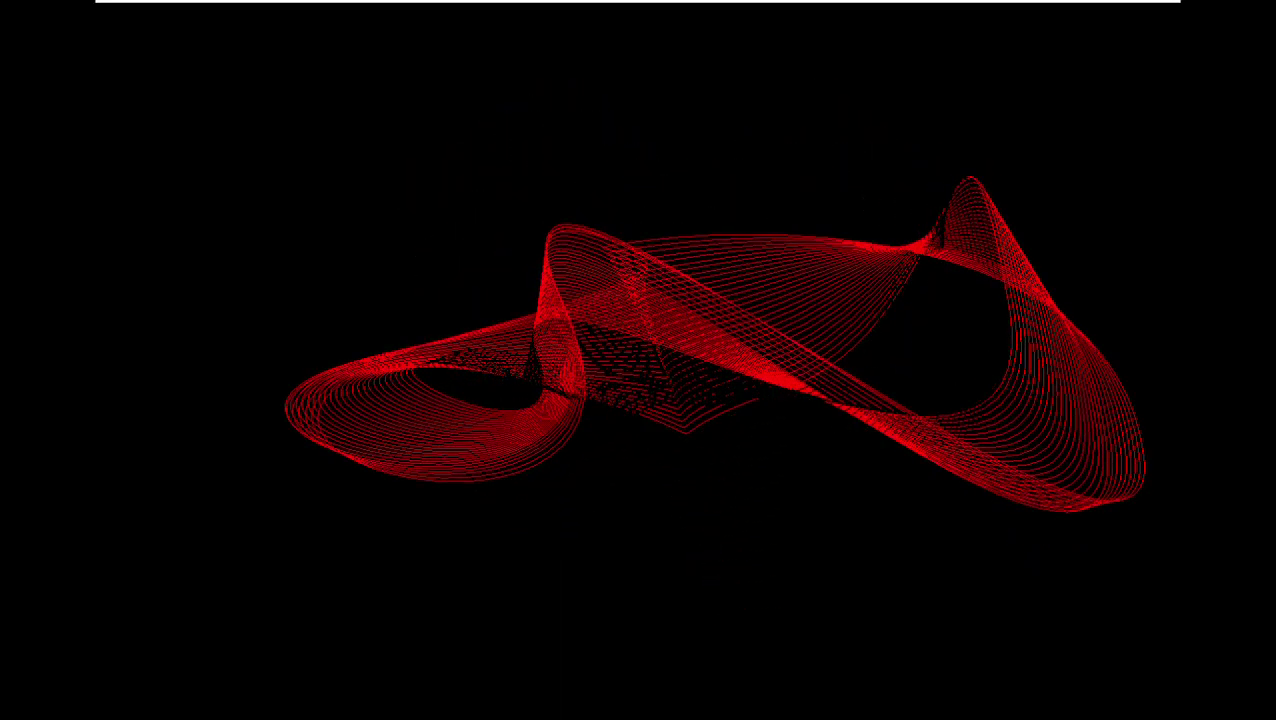
scroll(371, 336, "down", 1)
left_click(372, 338)
Select the logon screen saver, check its settings, and preview it full screen.
scroll(372, 340, "down", 1)
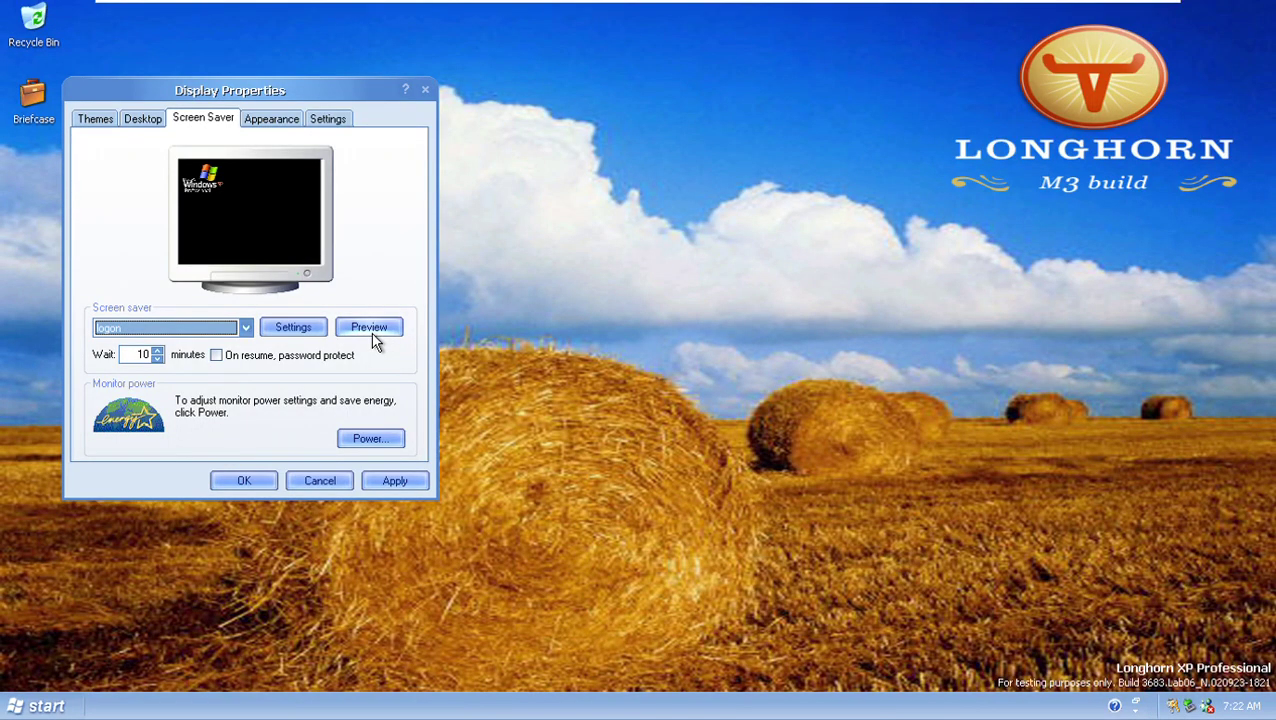
left_click(322, 330)
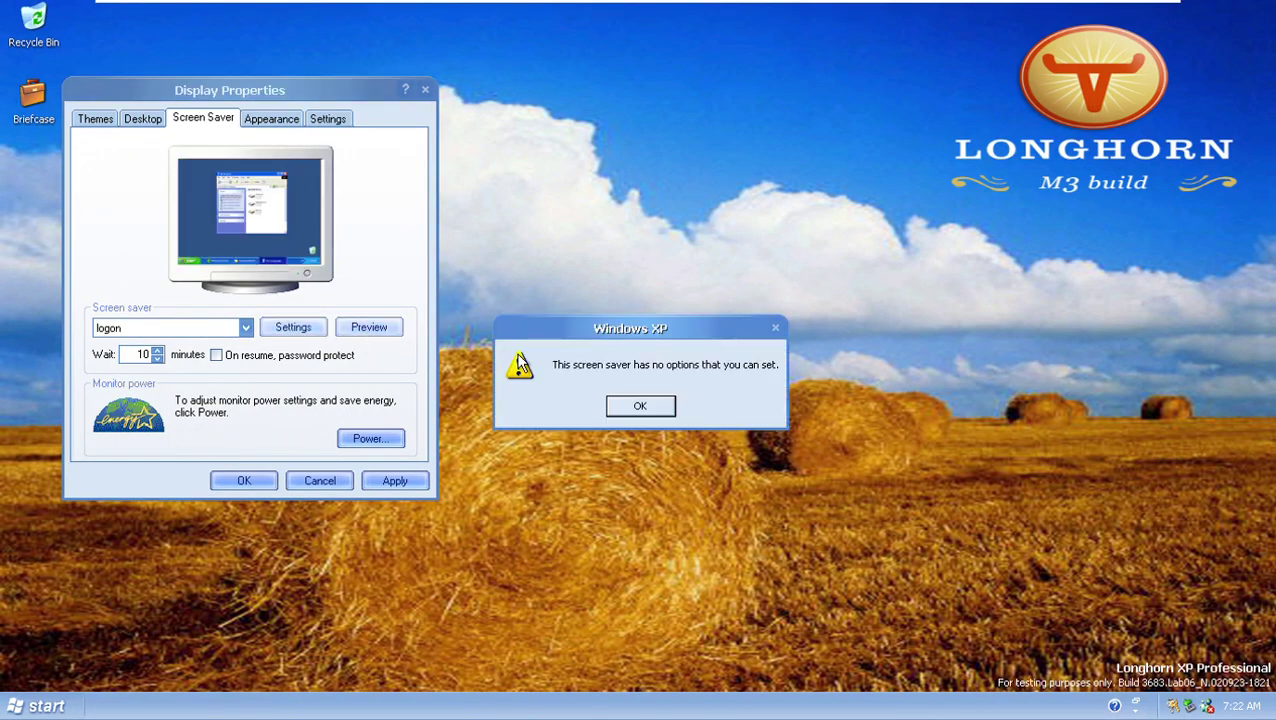
key("Return")
left_click(391, 326)
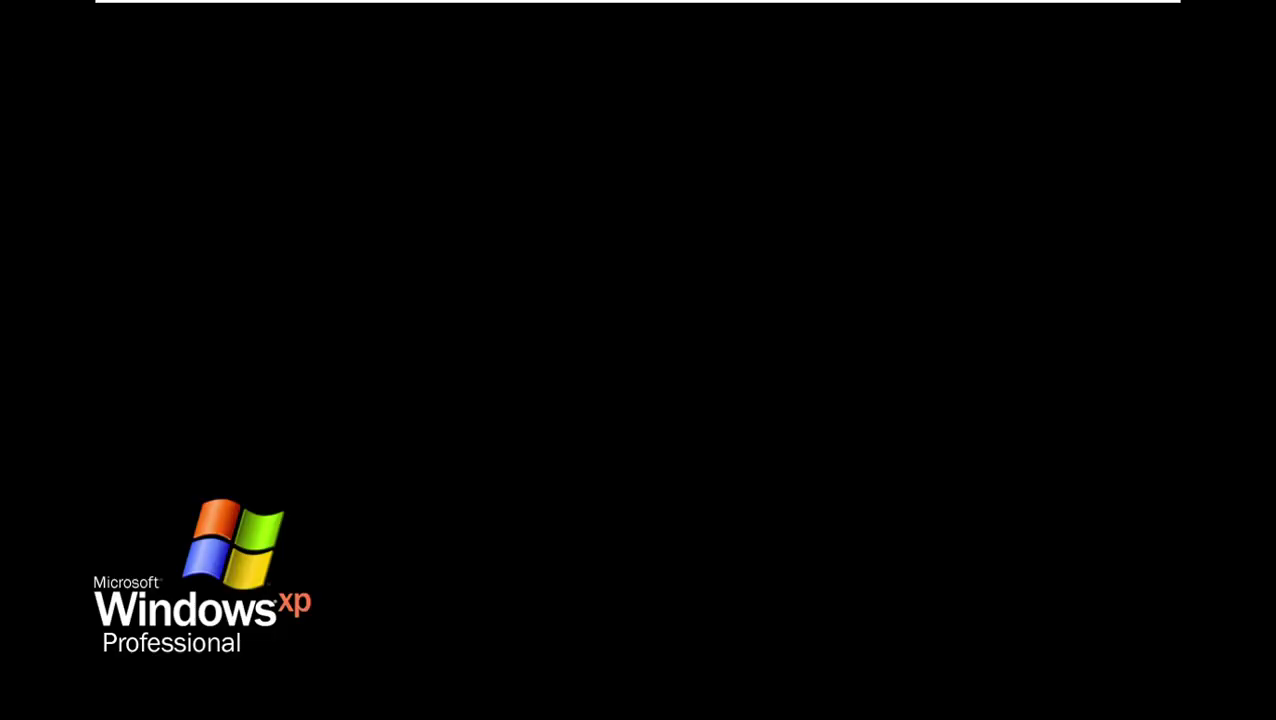
Select the Marquee screen saver, set its text position to Random, and preview it full screen.
key("Up")
key("Down")
key("Up")
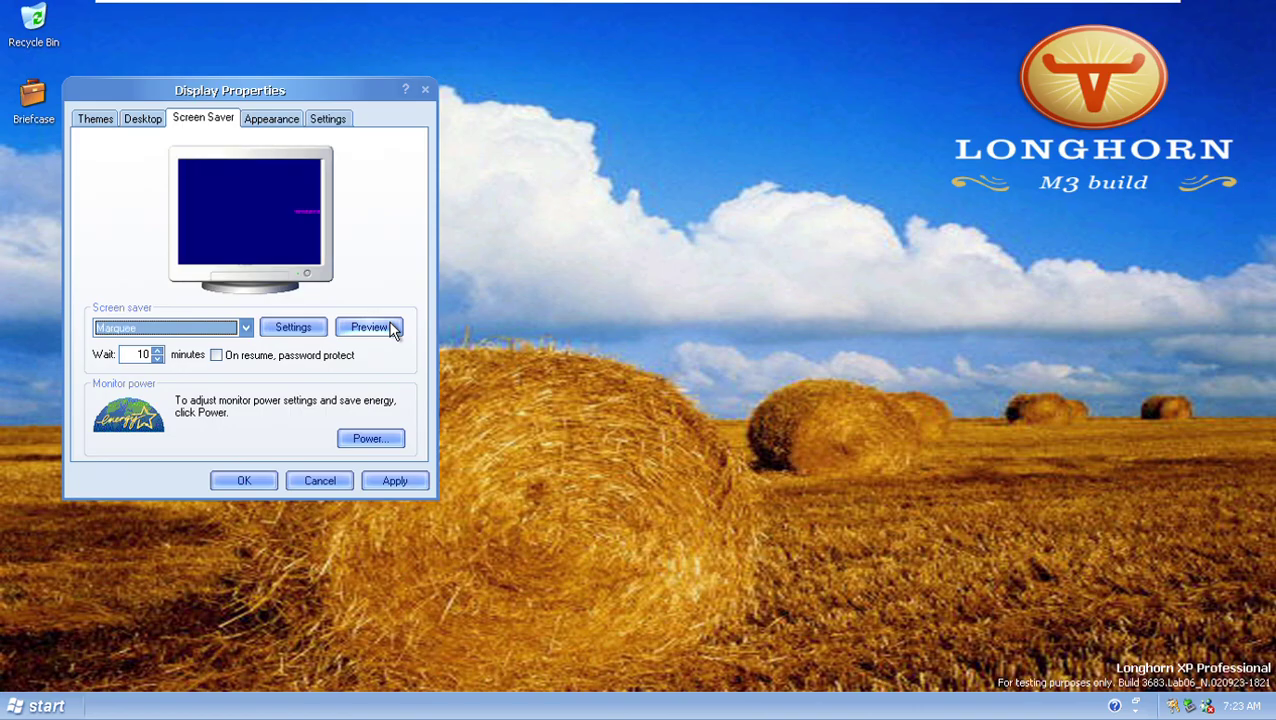
left_click(392, 329)
left_click(303, 329)
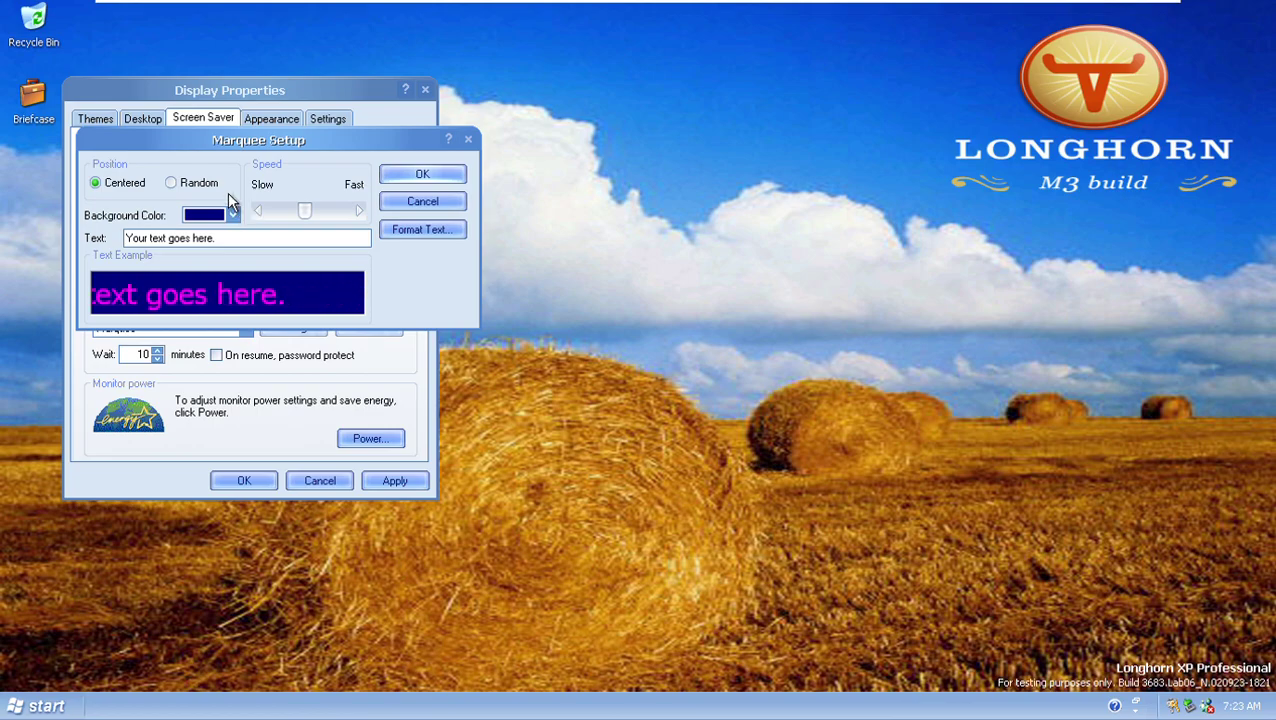
left_click(201, 186)
left_click(439, 174)
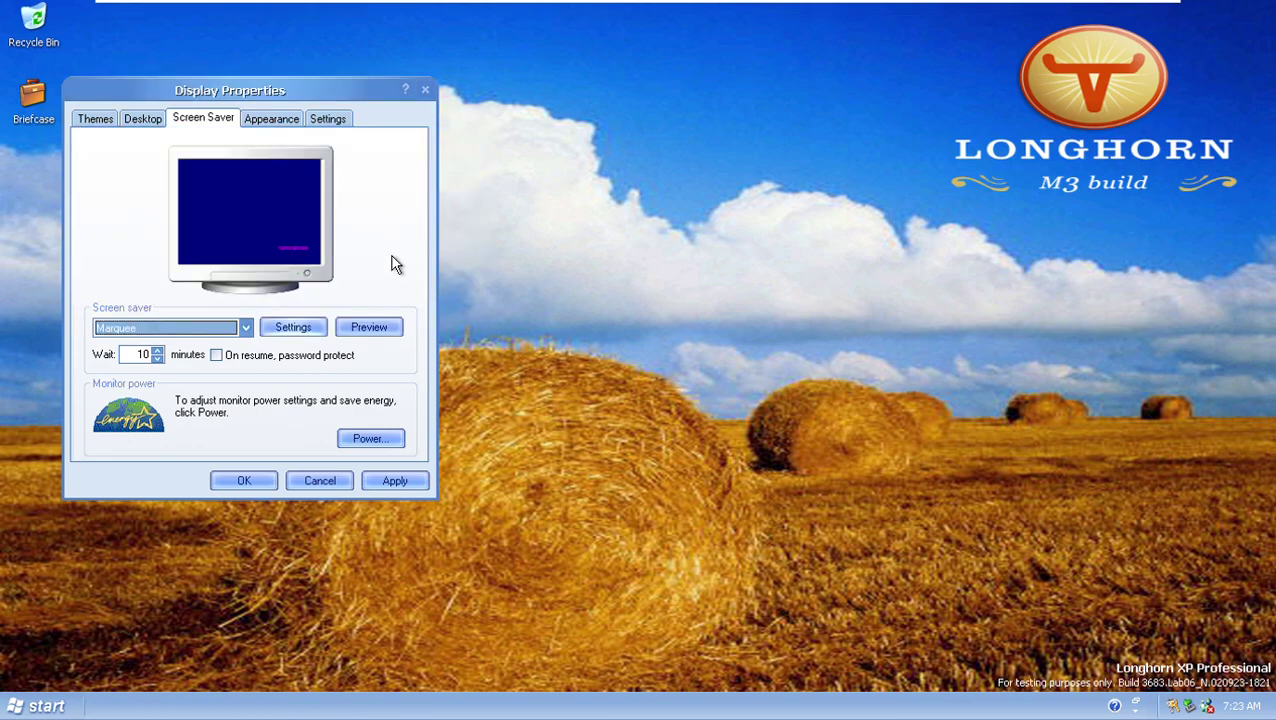
left_click(369, 327)
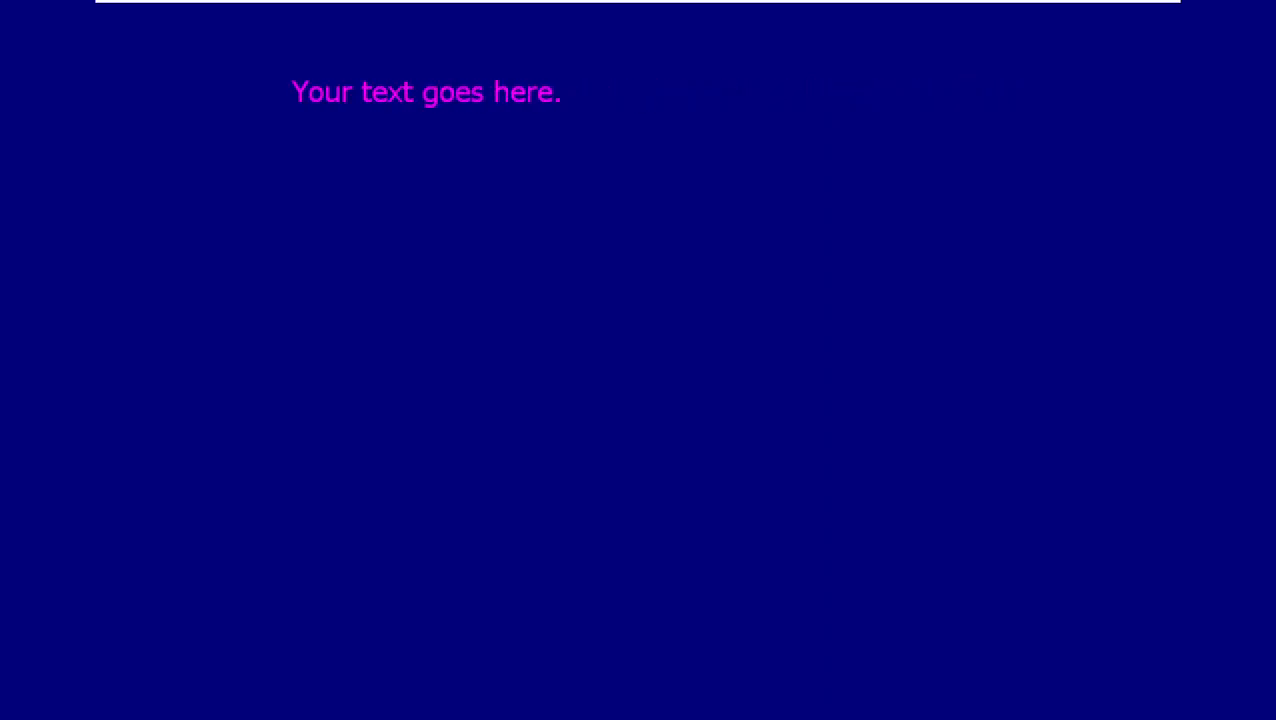
mouse_move(205, 44)
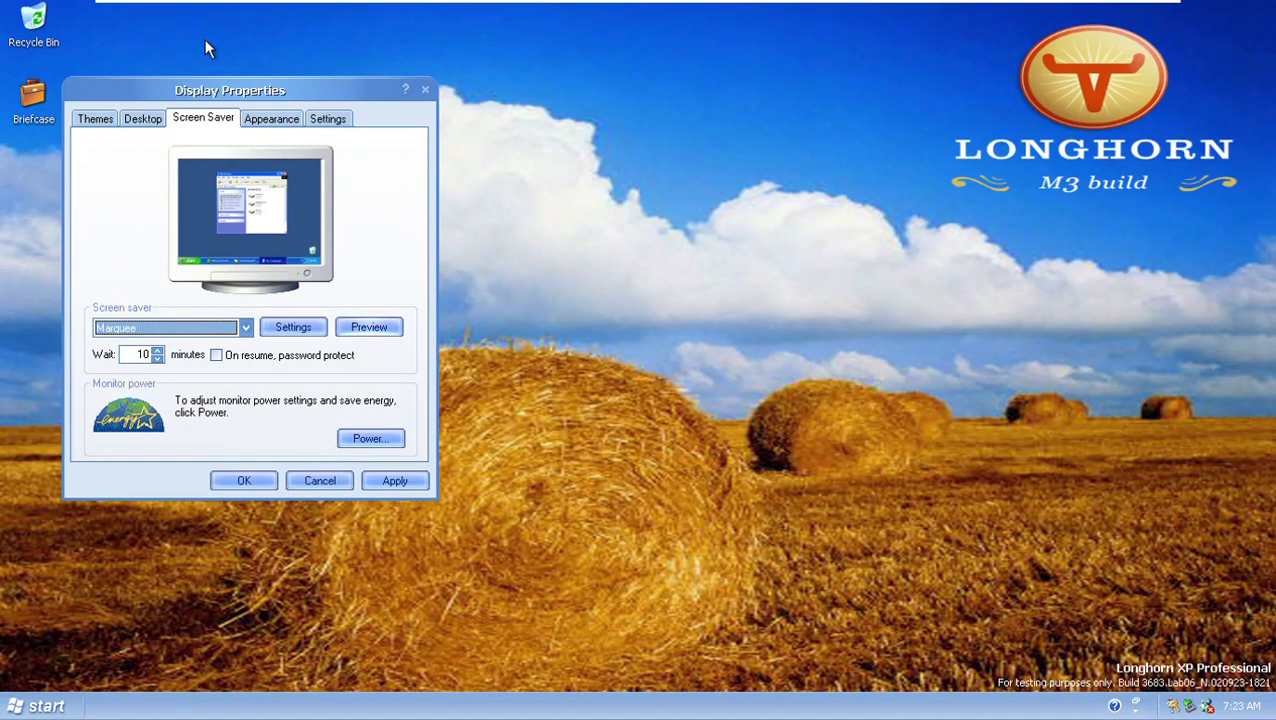
Set the Marquee screen saver's text position back to Centered.
left_click(292, 326)
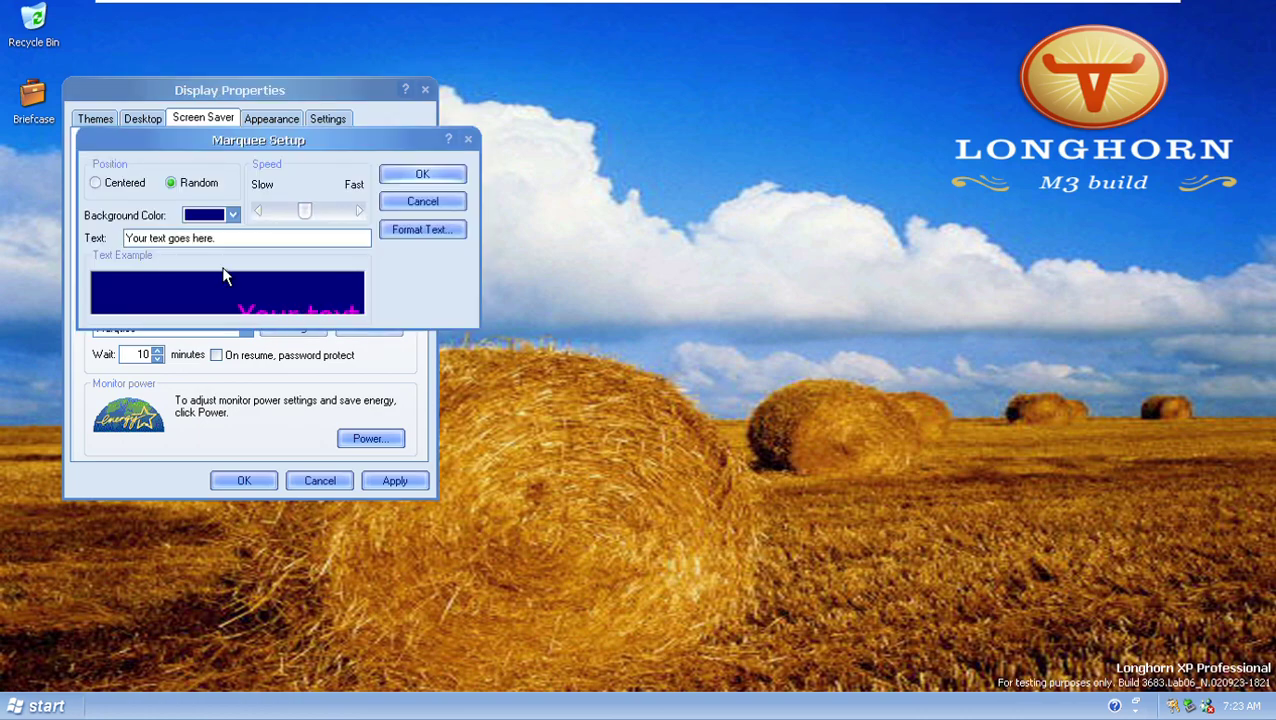
left_click(122, 188)
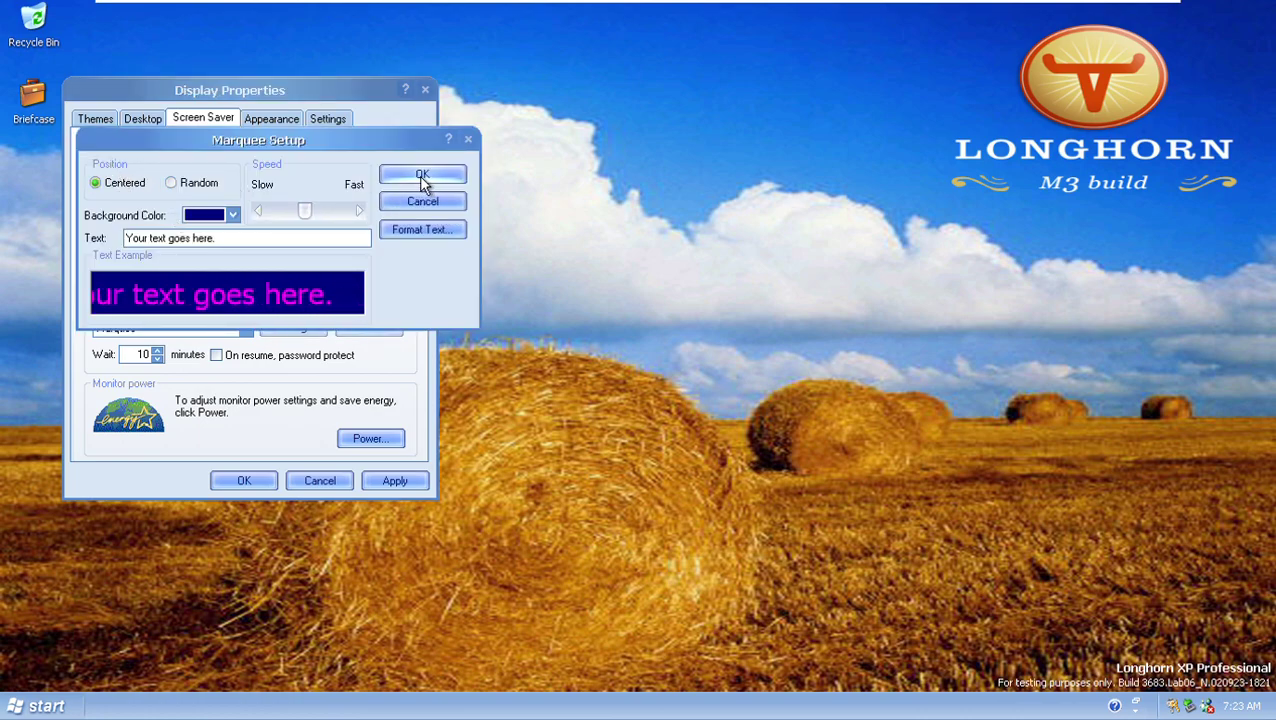
left_click(419, 175)
Preview the My Pictures Slideshow, Mystify and Starfield screen savers full screen.
key("Down")
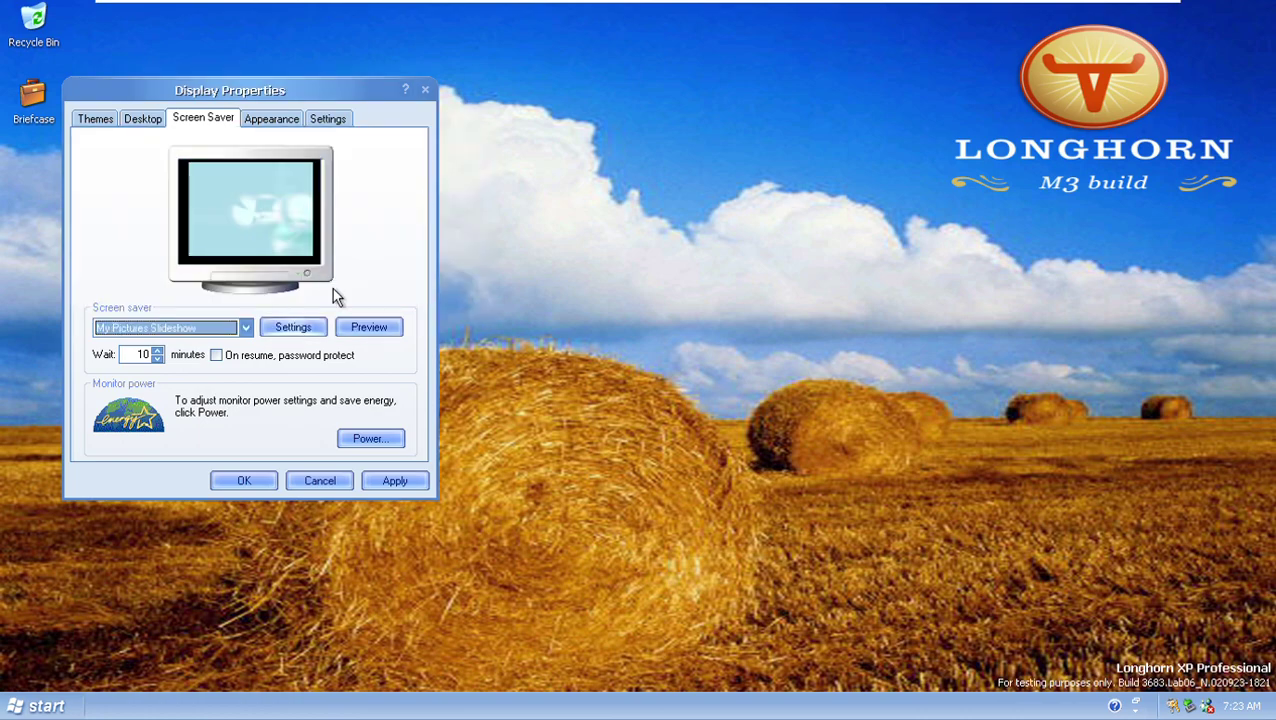
left_click(367, 332)
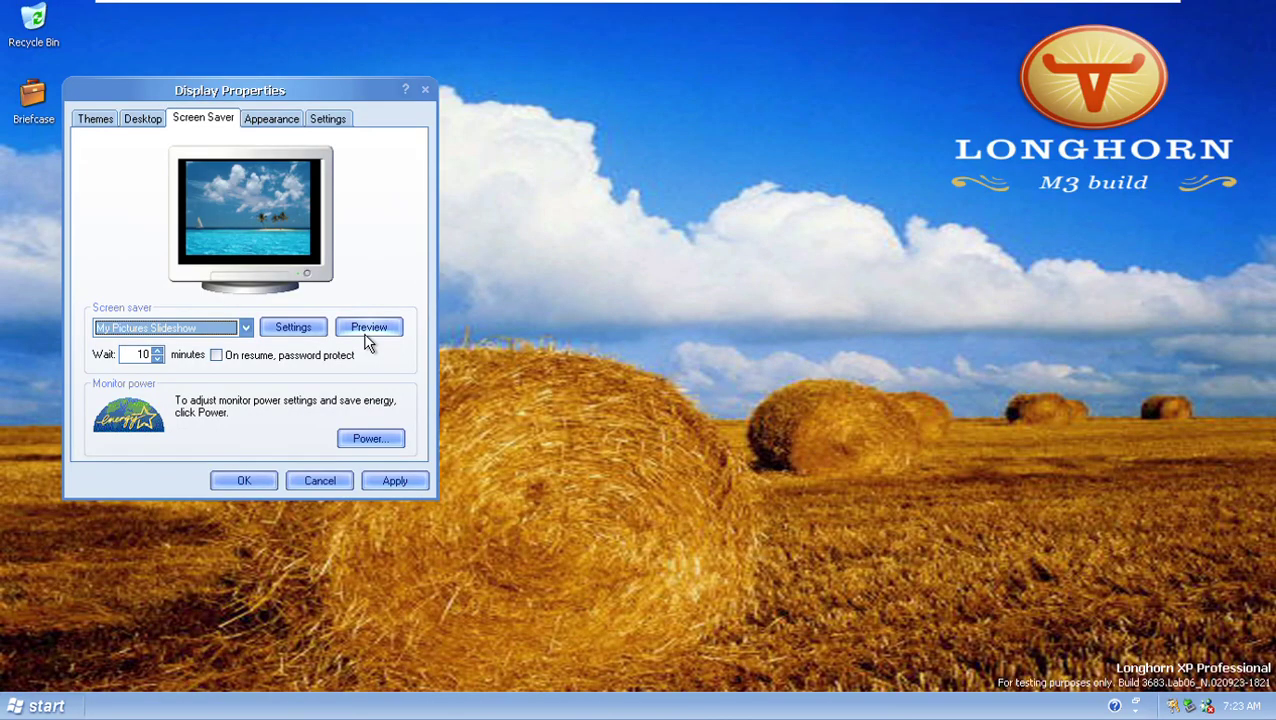
key("Down")
left_click(366, 335)
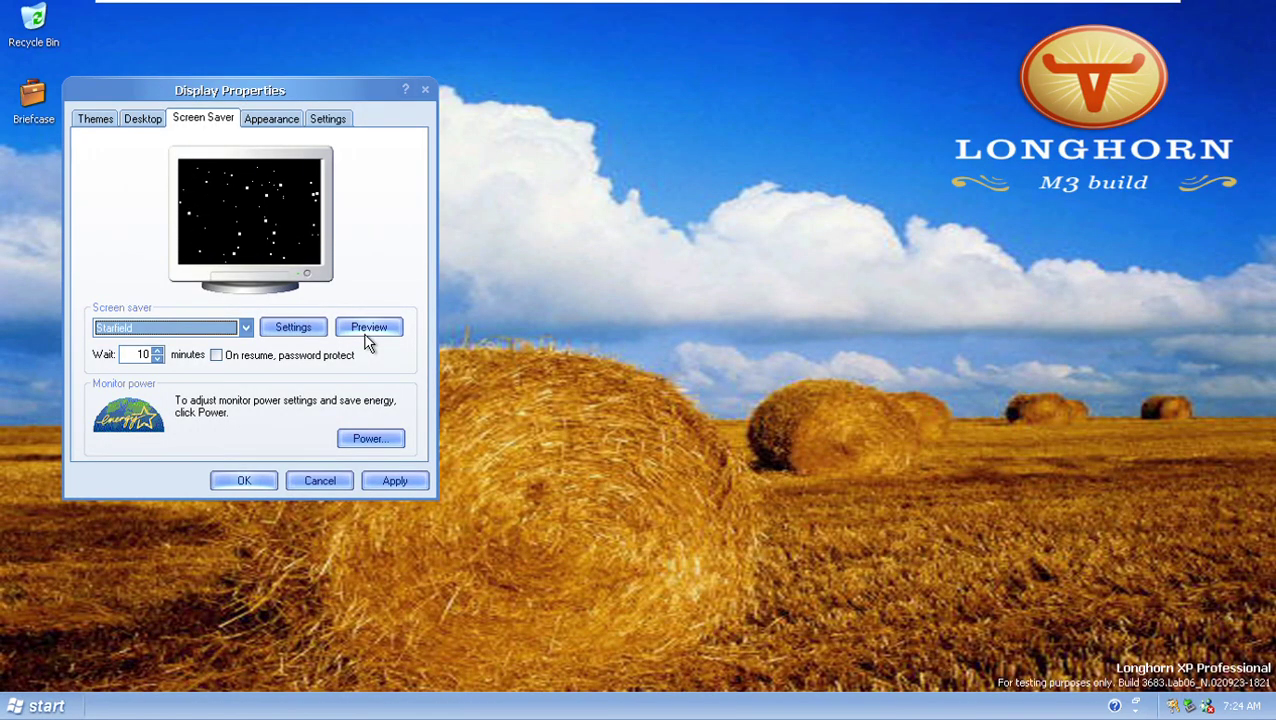
left_click(368, 333)
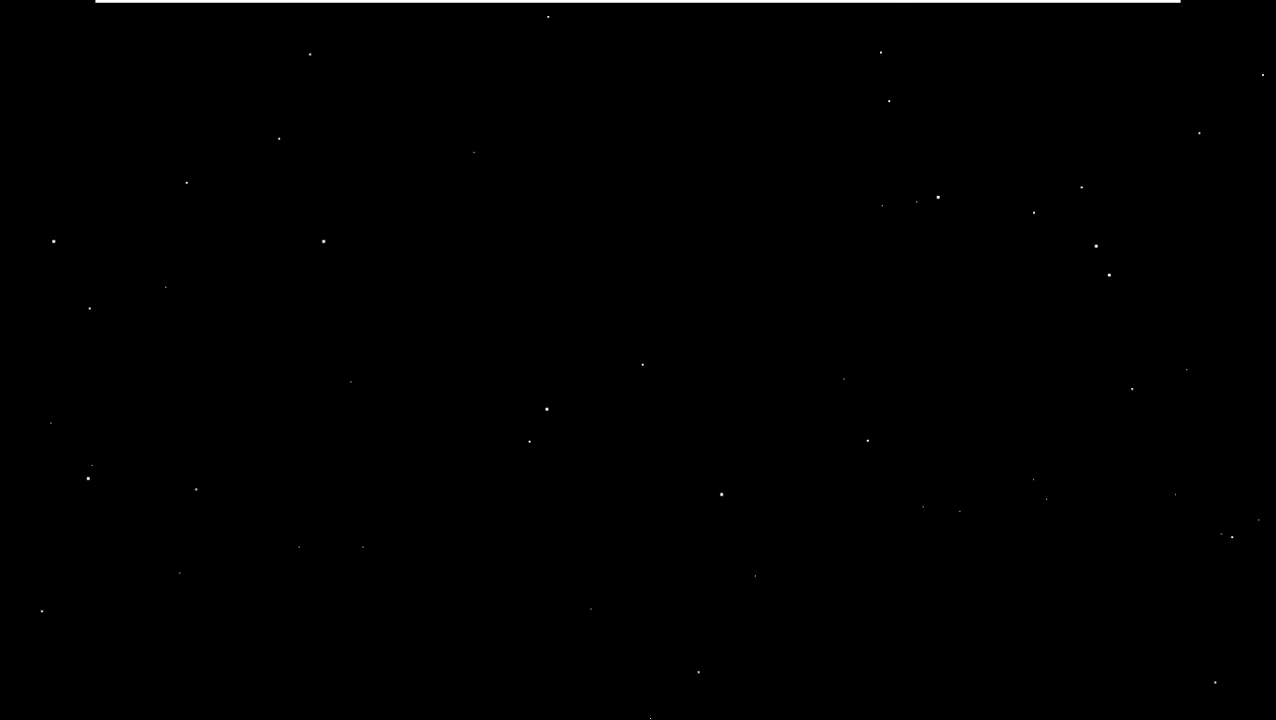
mouse_move(372, 340)
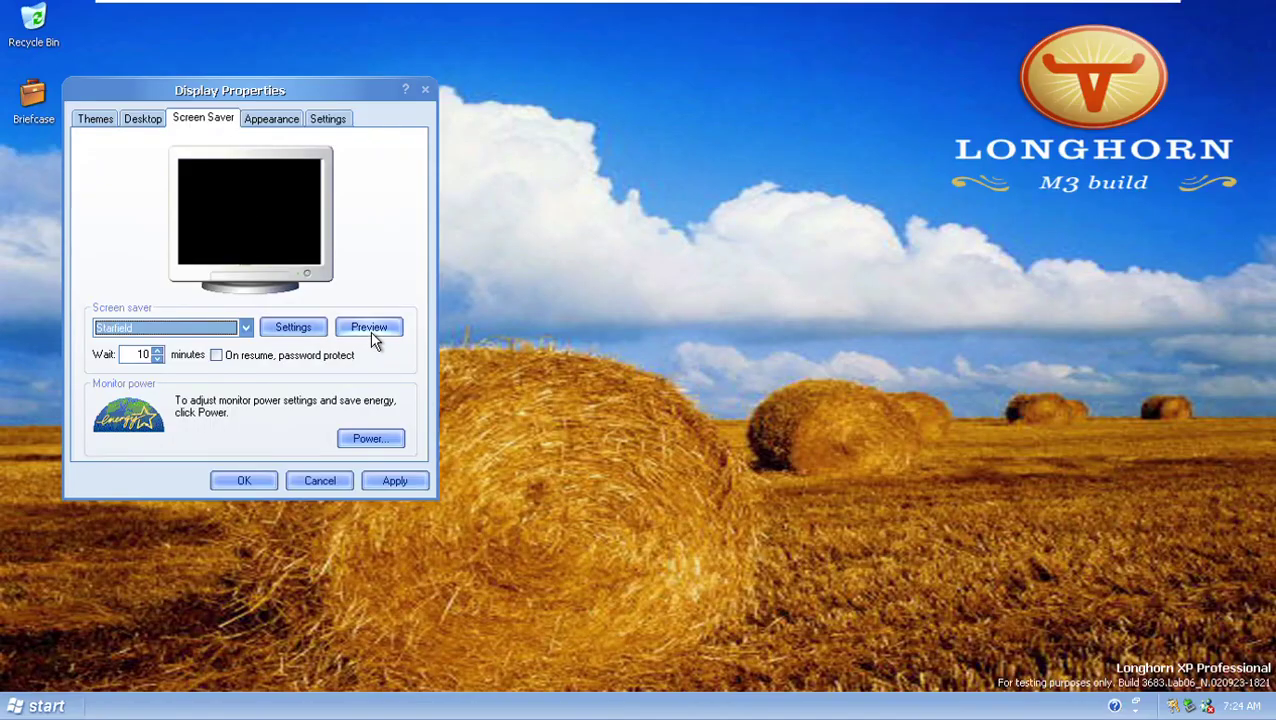
Set the screen saver to (None) and apply it.
left_click(260, 122)
left_click(205, 119)
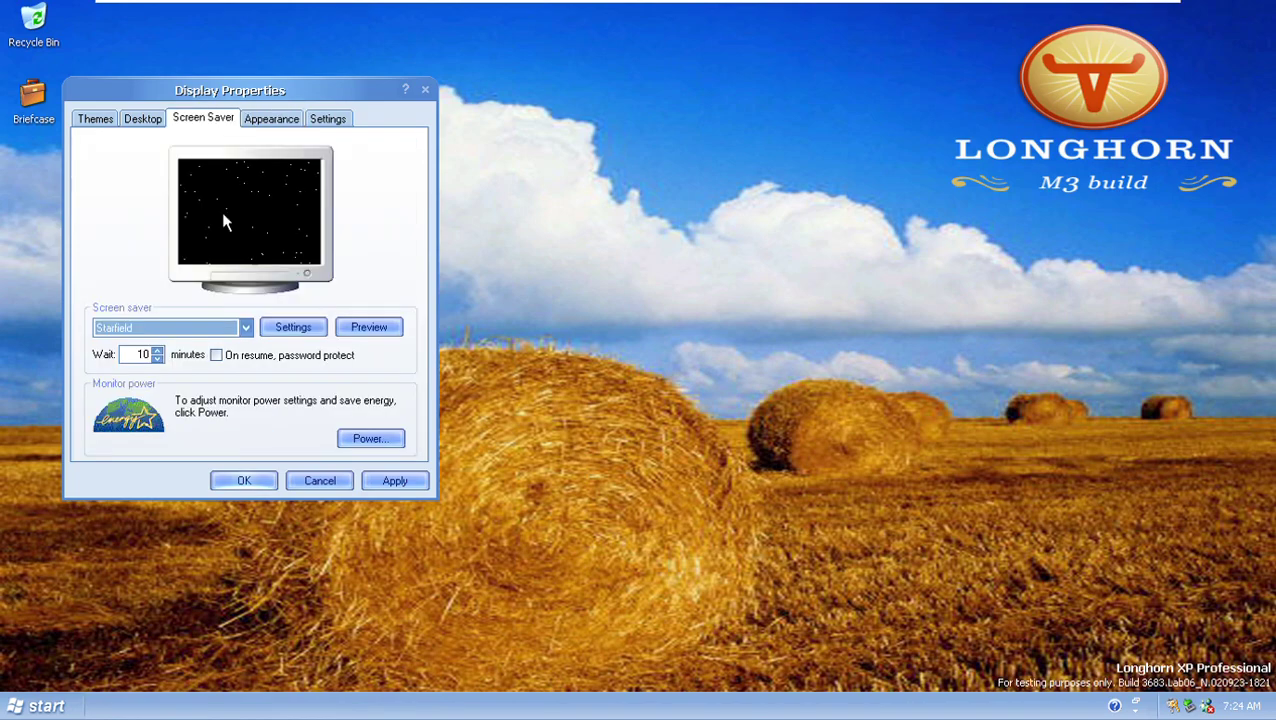
left_click(228, 330)
left_click(228, 344)
left_click(391, 482)
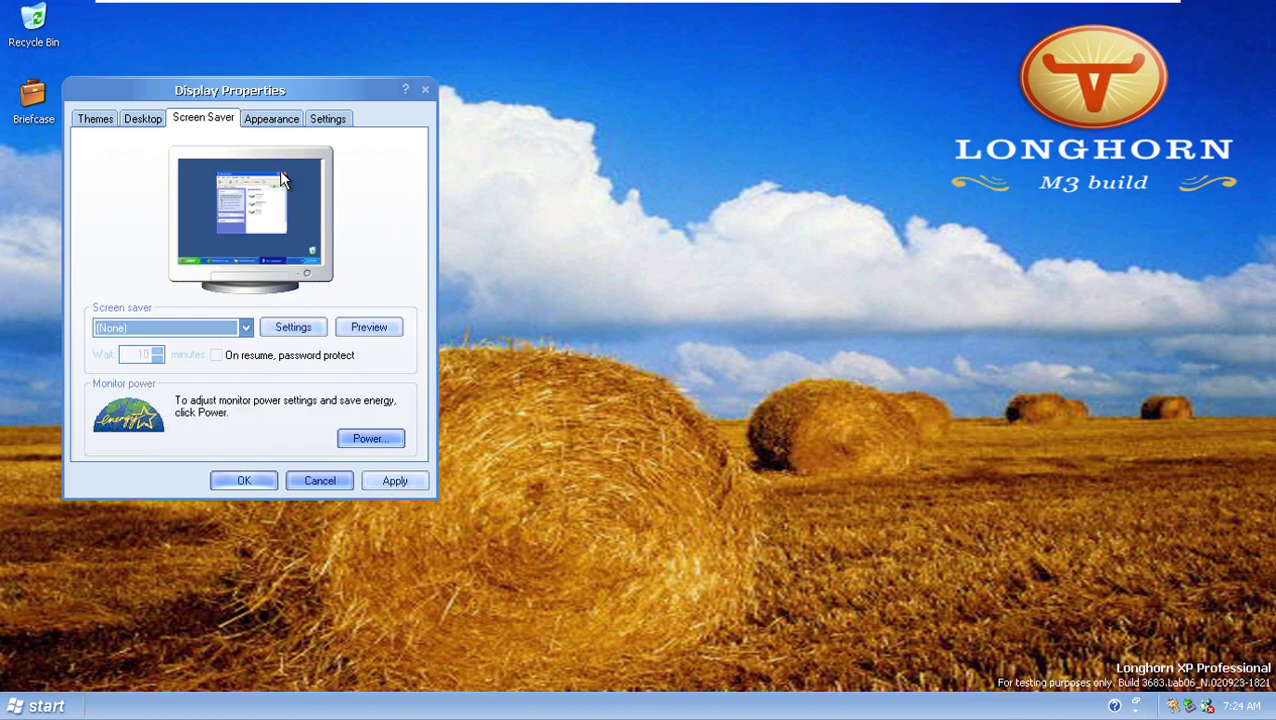
Examine the window appearance options, screen resolution settings, and the graphics adapter's advanced adapter, monitor, troubleshooting and color management pages.
left_click(266, 120)
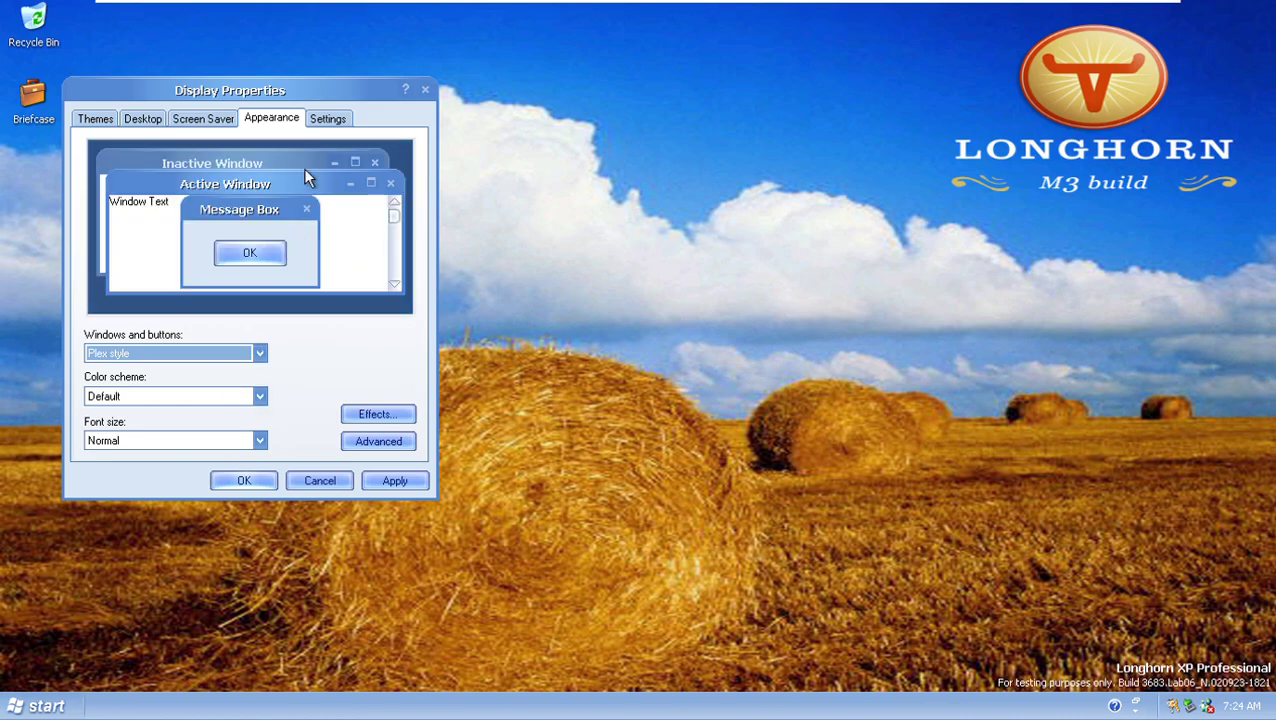
left_click(325, 121)
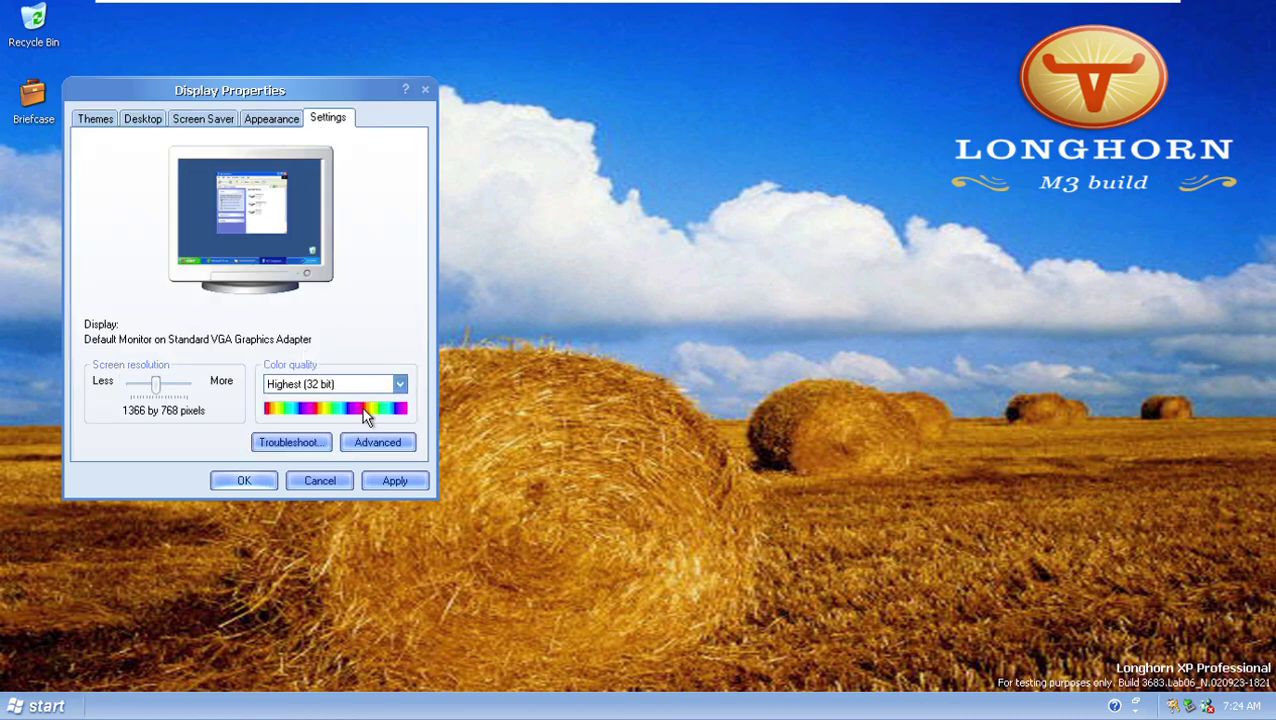
left_click(378, 443)
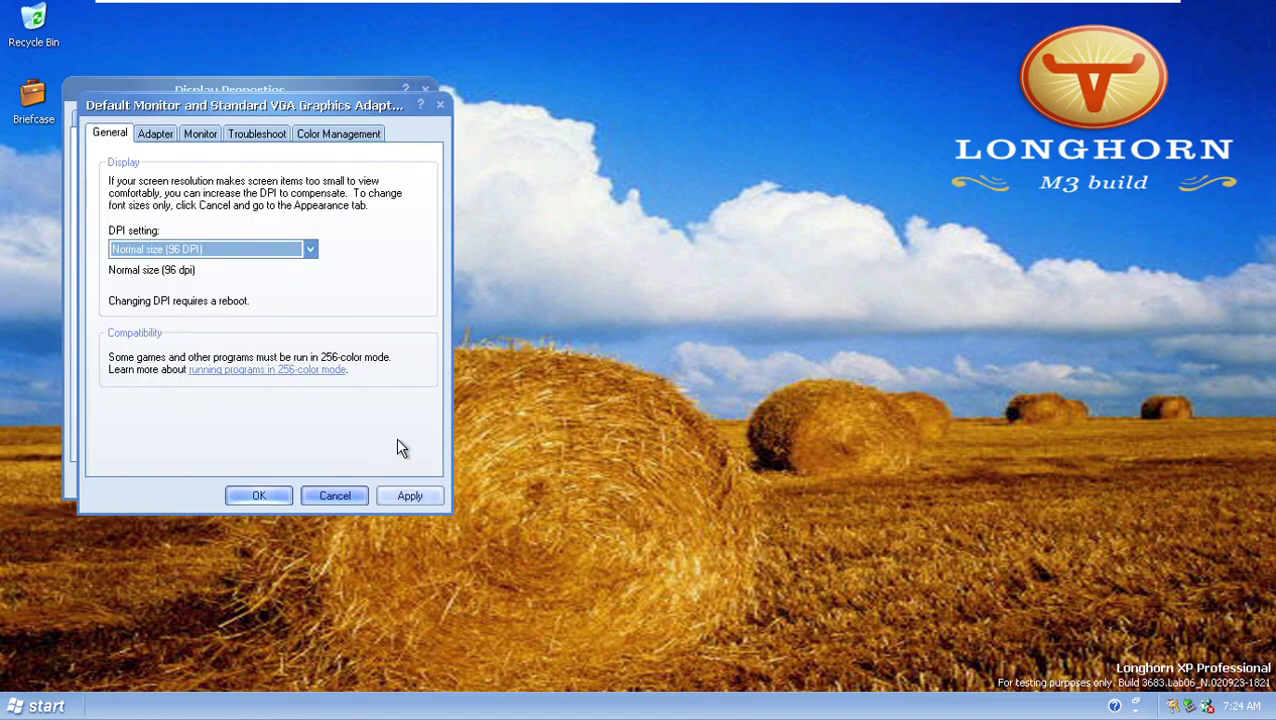
left_click(157, 137)
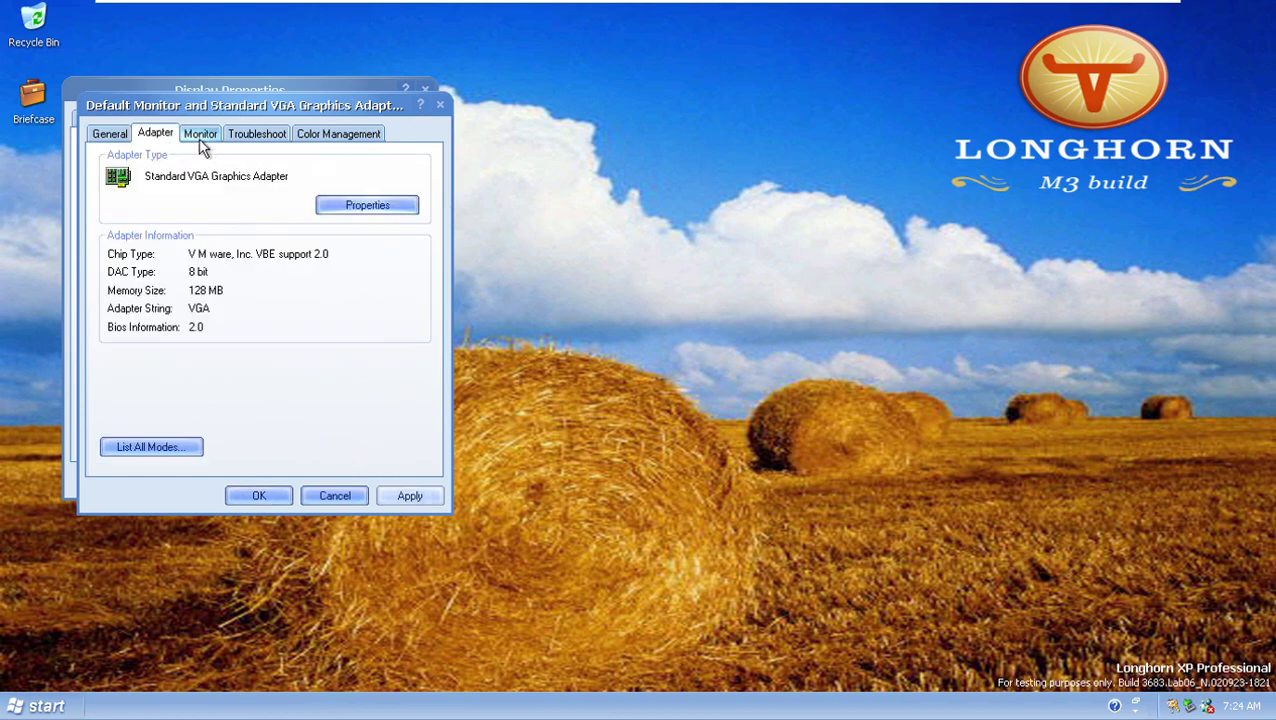
left_click(202, 142)
left_click(262, 141)
left_click(321, 137)
Set the graphics adapter's hardware acceleration to Full, apply it, and close the adapter and display properties.
left_click(275, 139)
left_click_drag(290, 287, 375, 315)
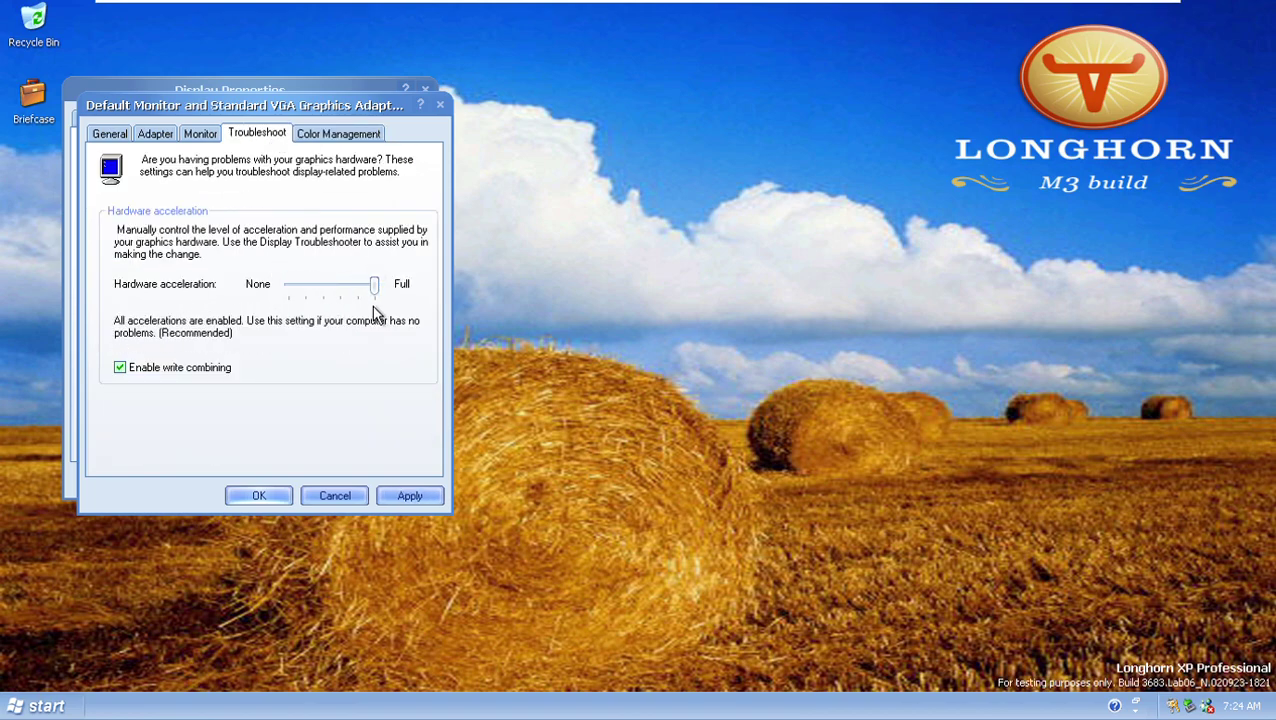
left_click(409, 495)
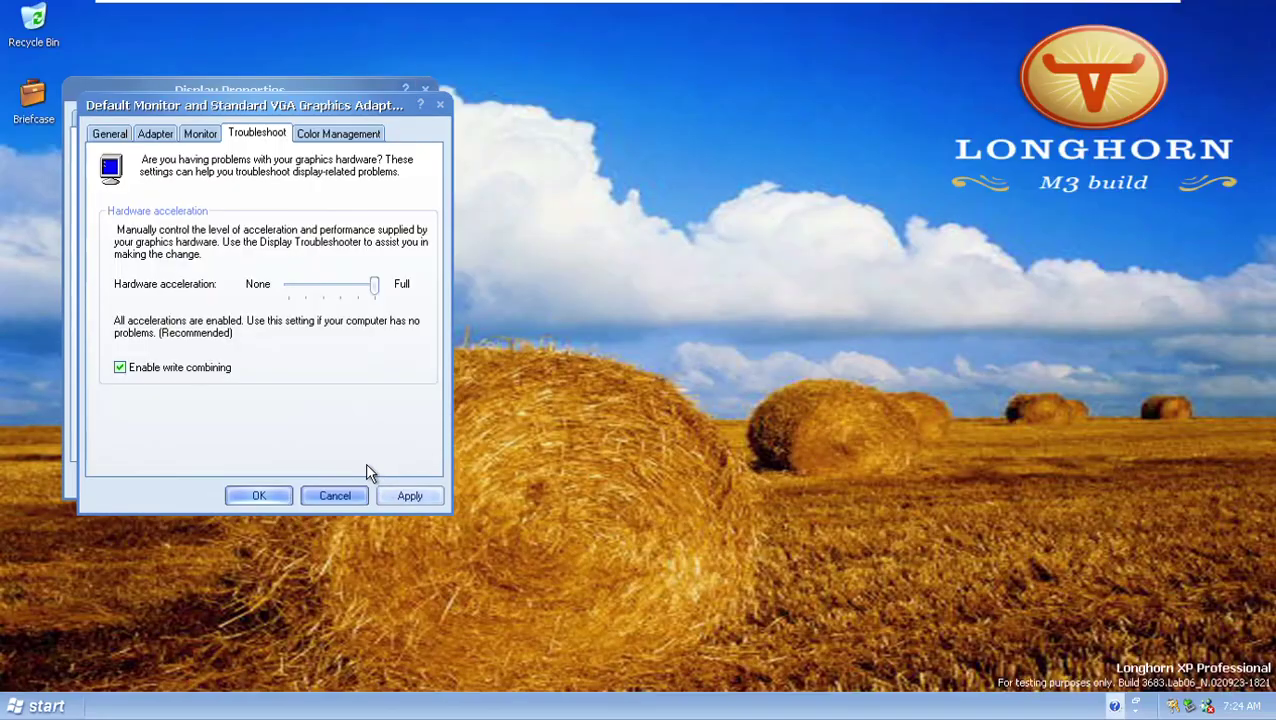
left_click(315, 495)
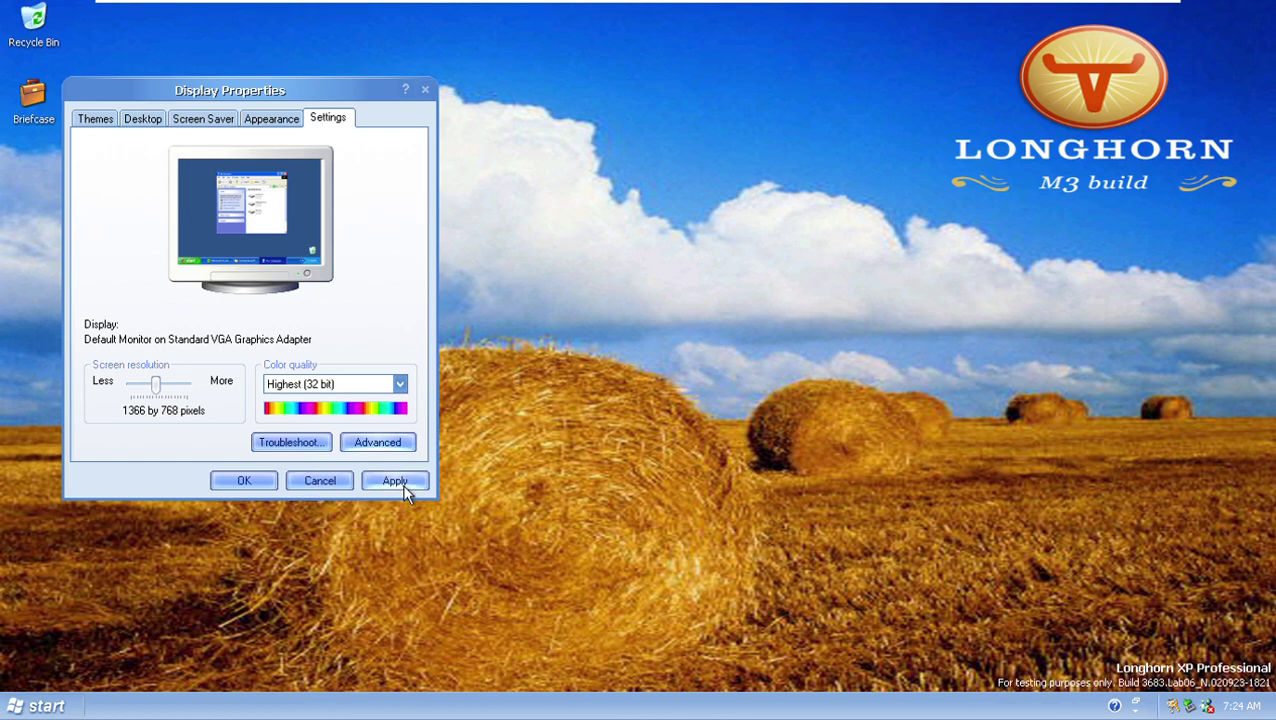
left_click(311, 477)
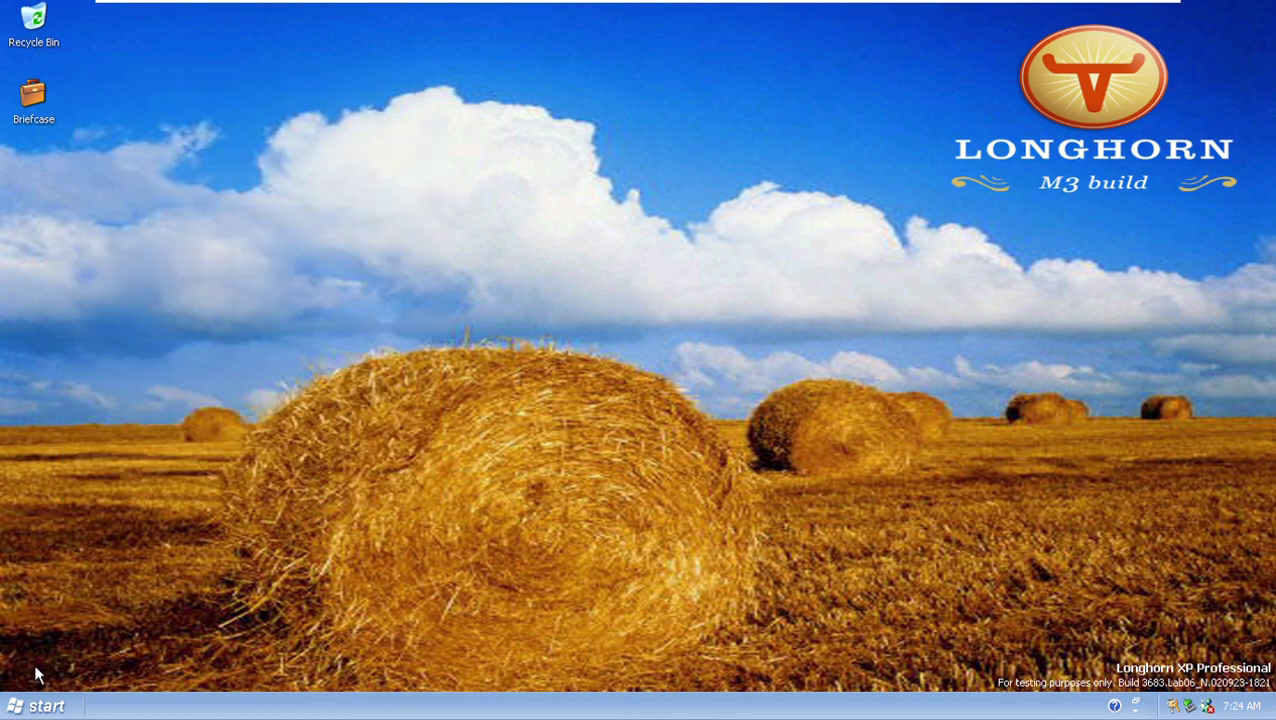
Browse the Accessibility, Communications and System Tools accessories, and open System Restore and cancel it.
key("super")
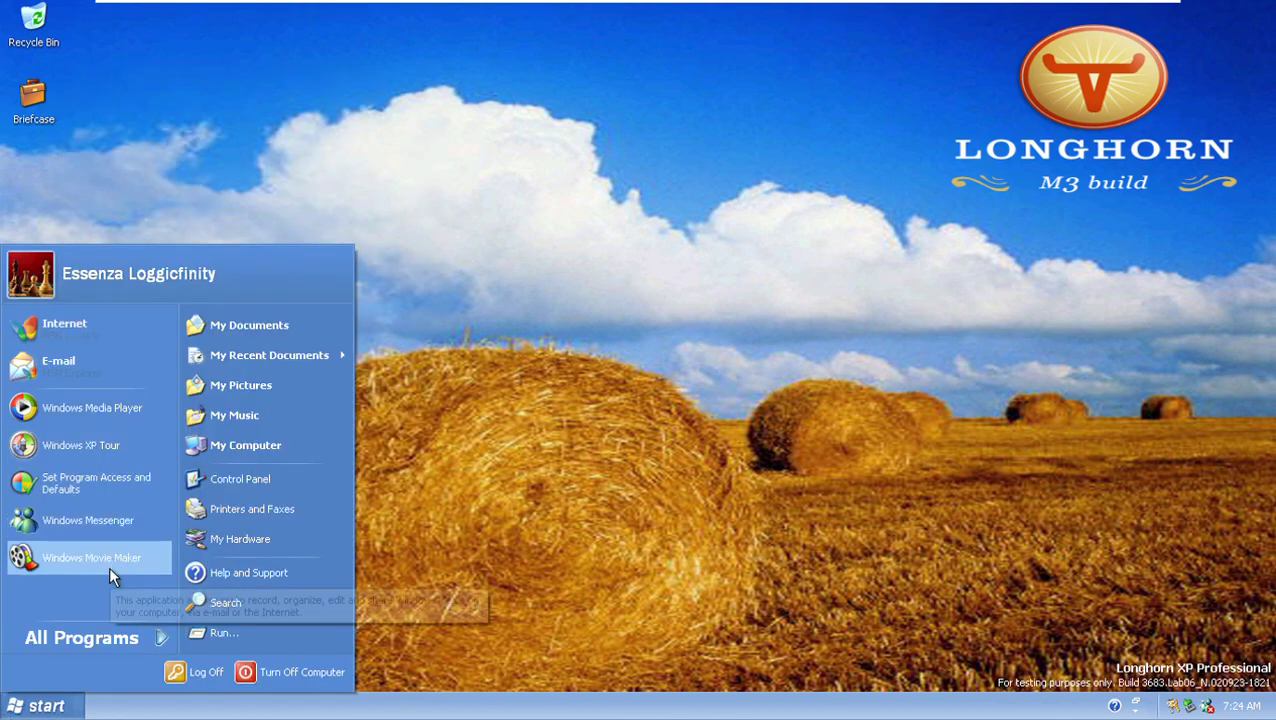
left_click(116, 634)
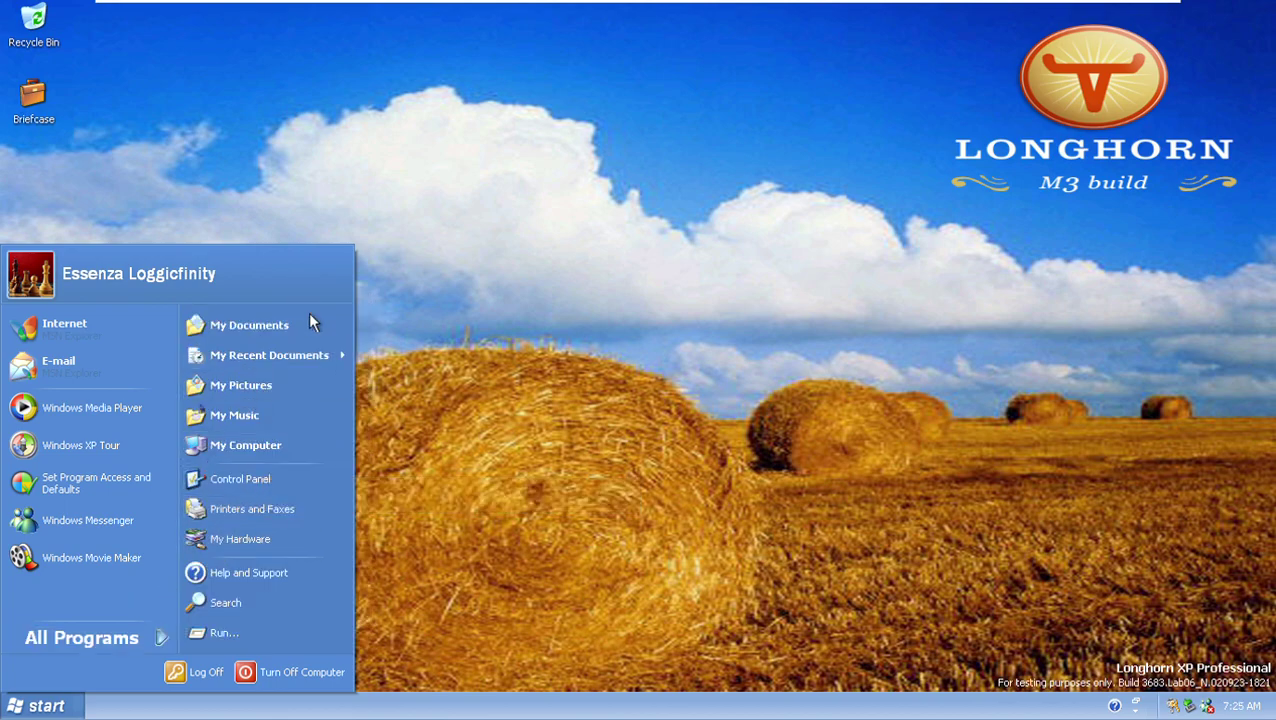
mouse_move(93, 645)
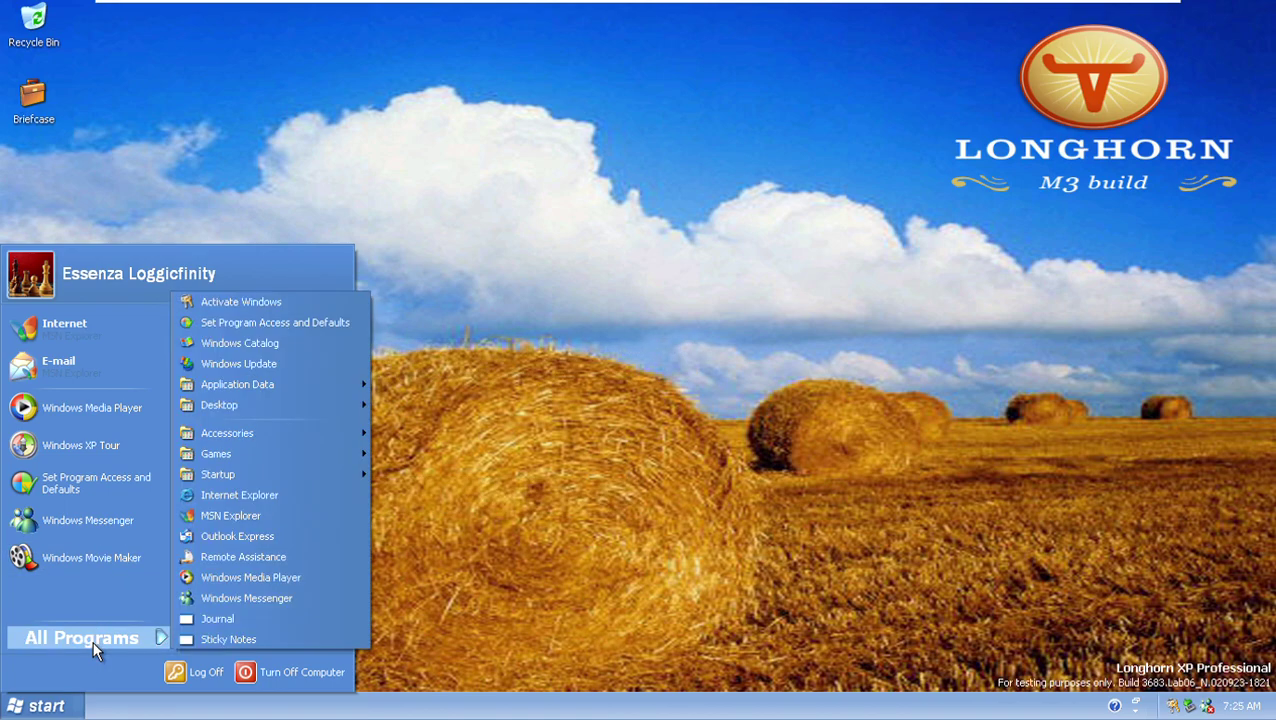
mouse_move(269, 432)
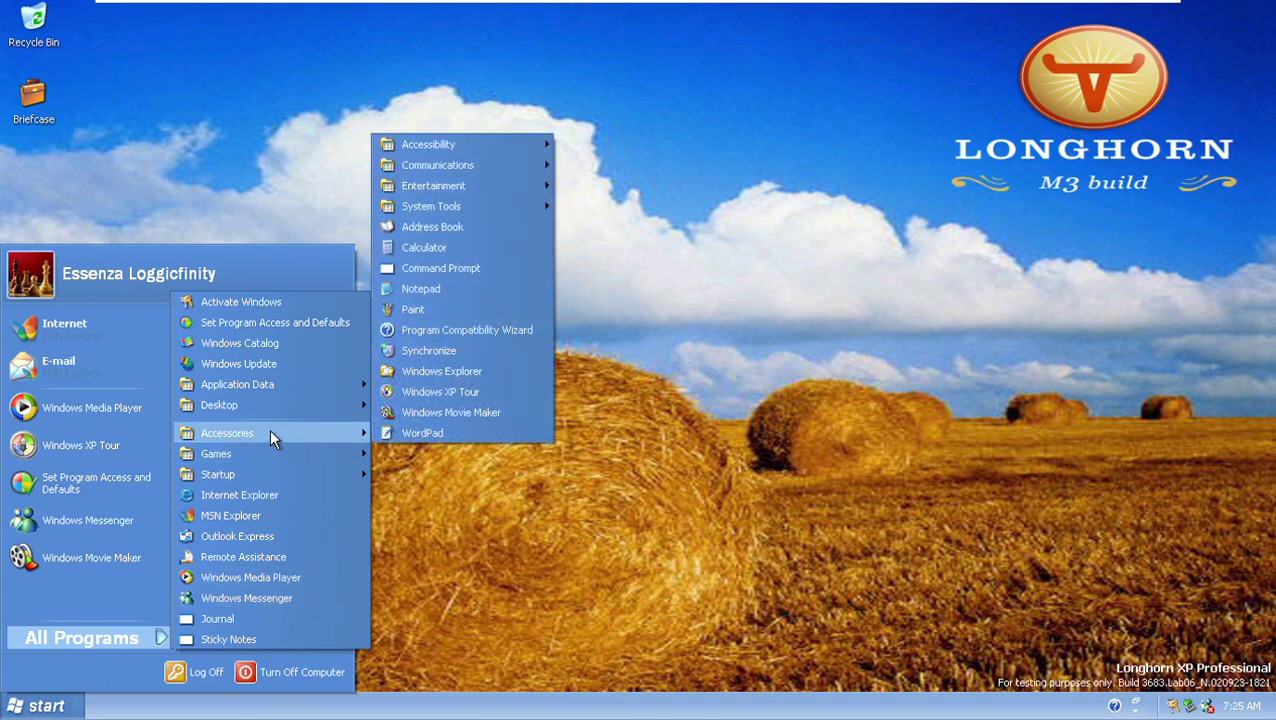
mouse_move(446, 145)
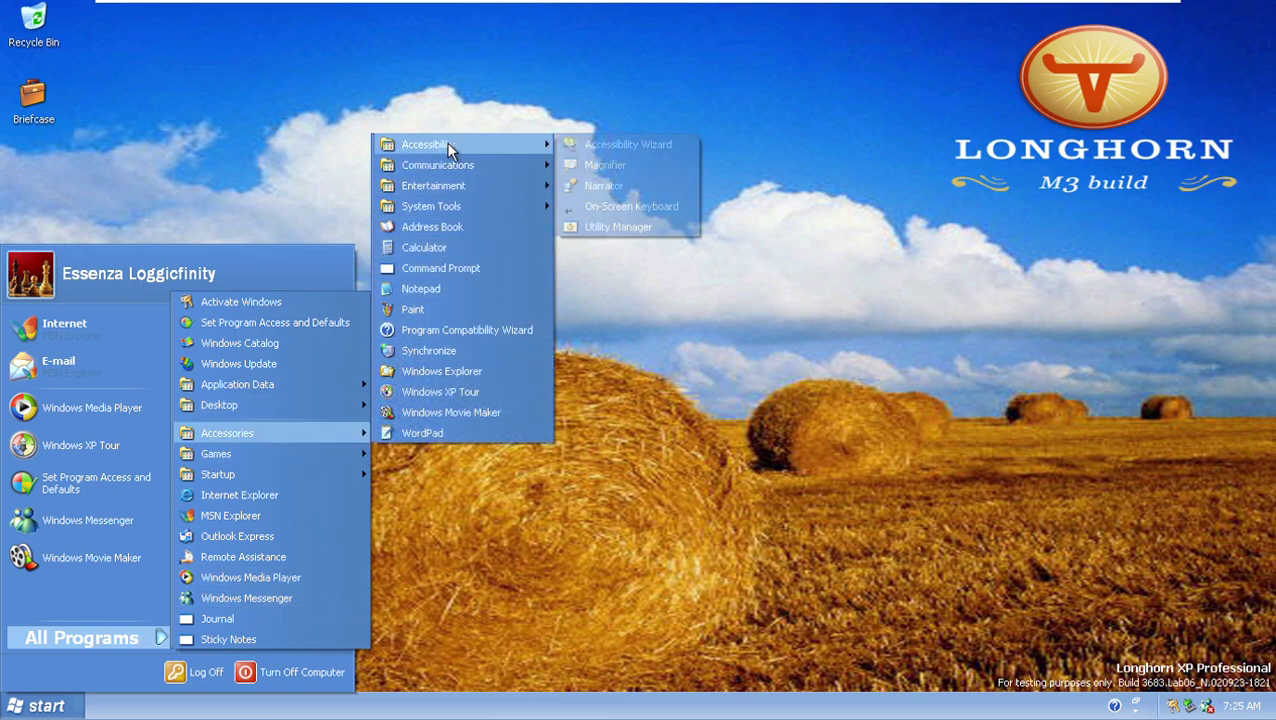
mouse_move(484, 168)
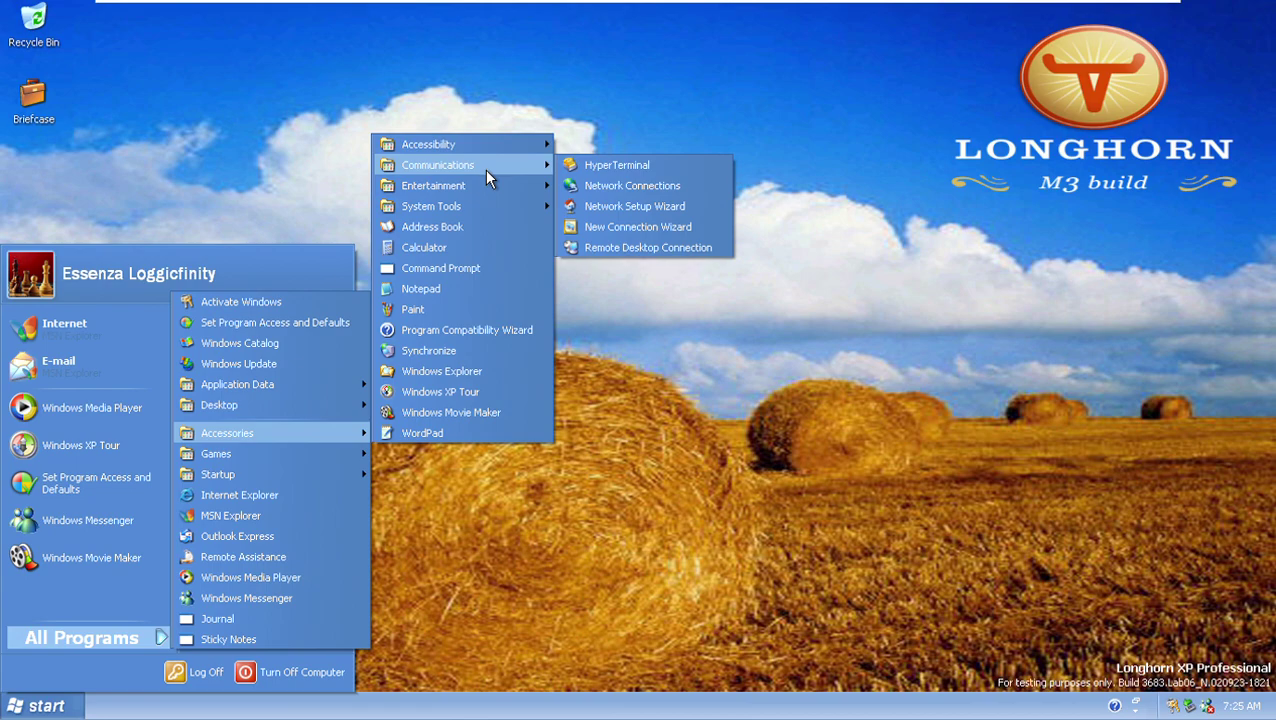
mouse_move(495, 203)
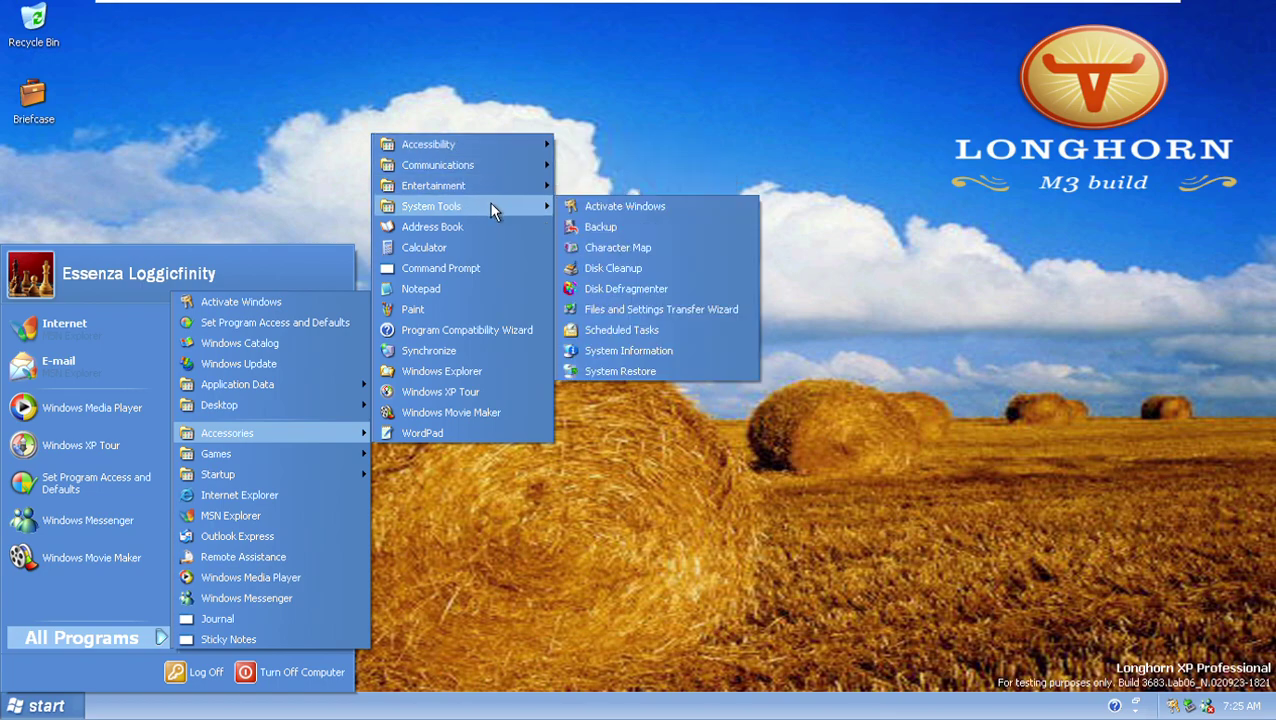
left_click(599, 374)
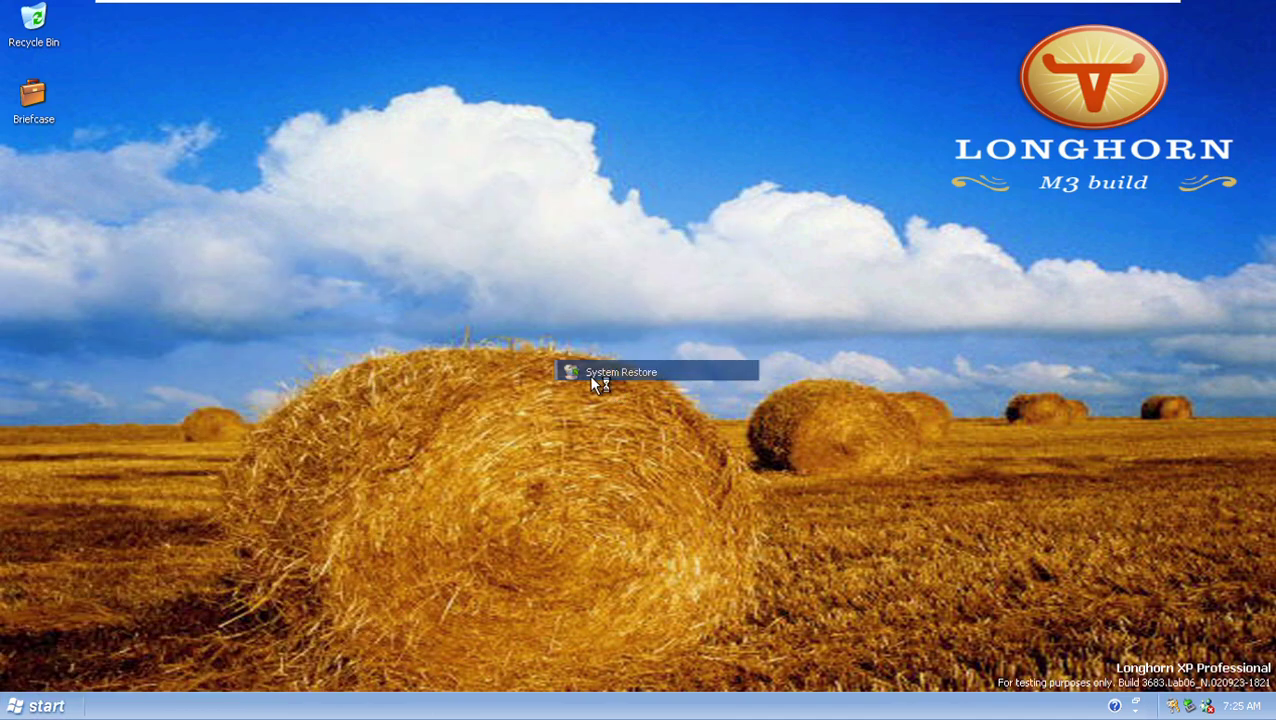
left_click(898, 596)
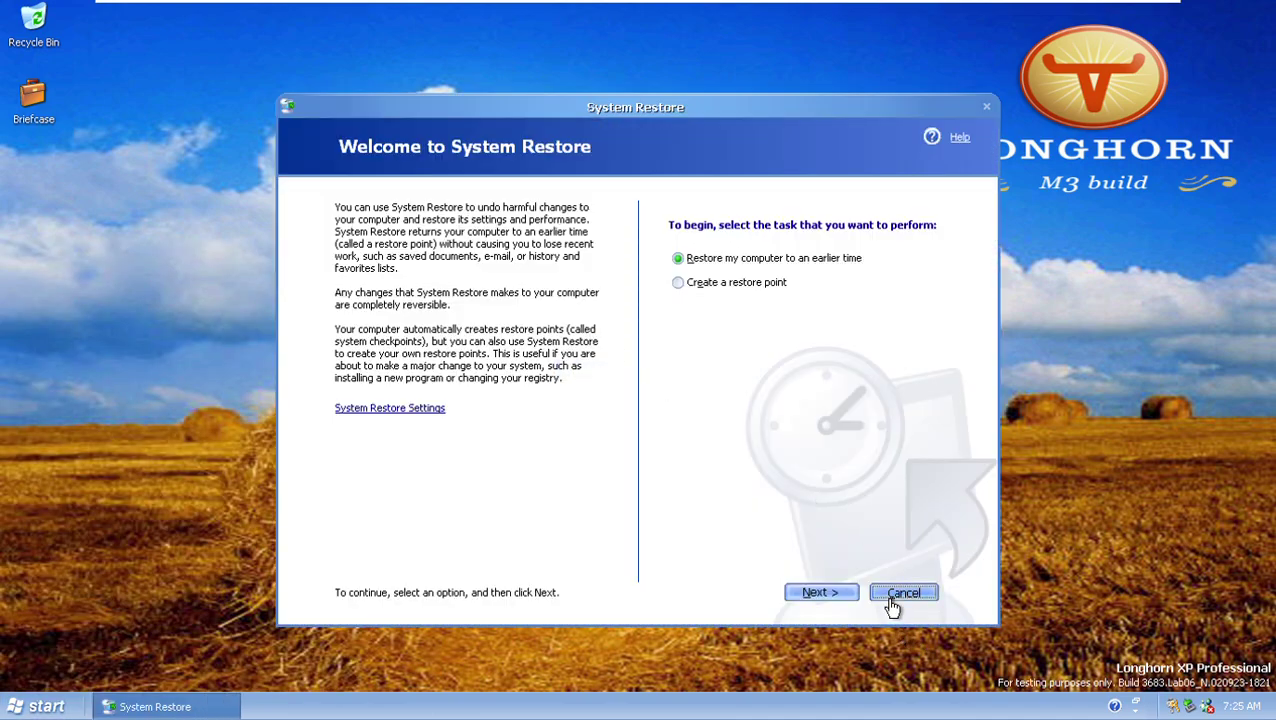
Remove System Restore from the Start menu's list of recently used programs.
key("super")
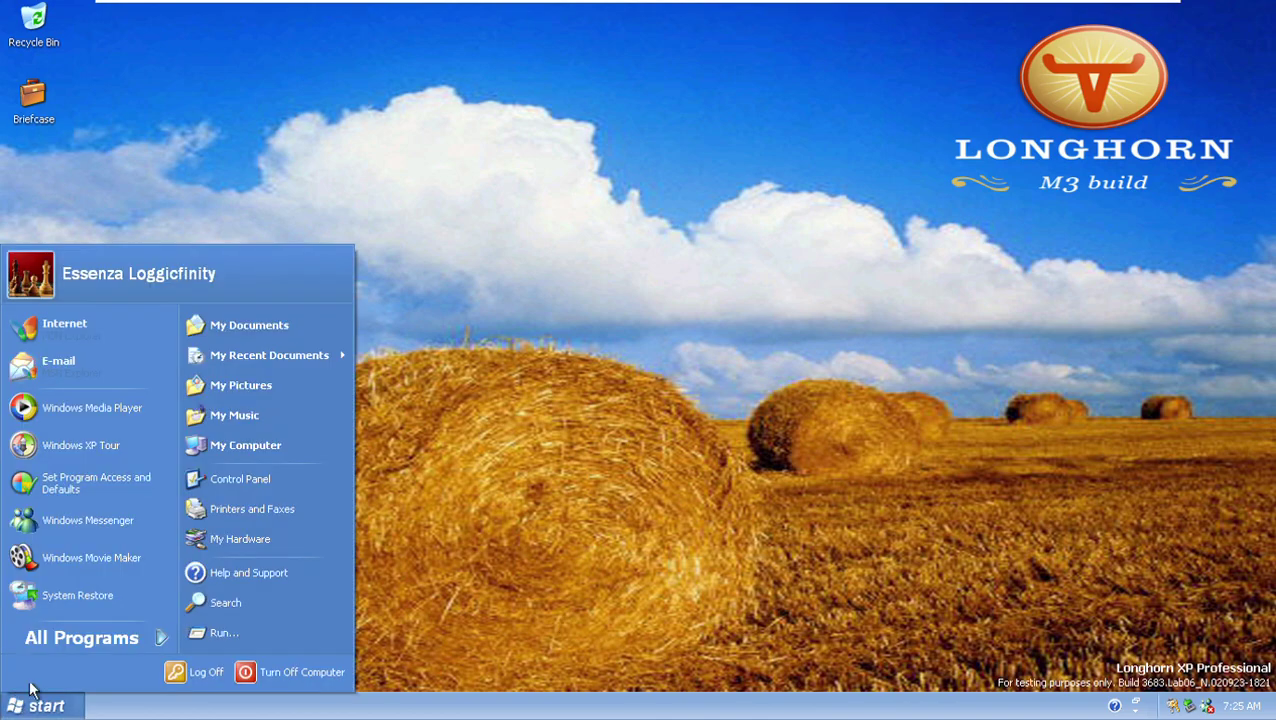
right_click(82, 588)
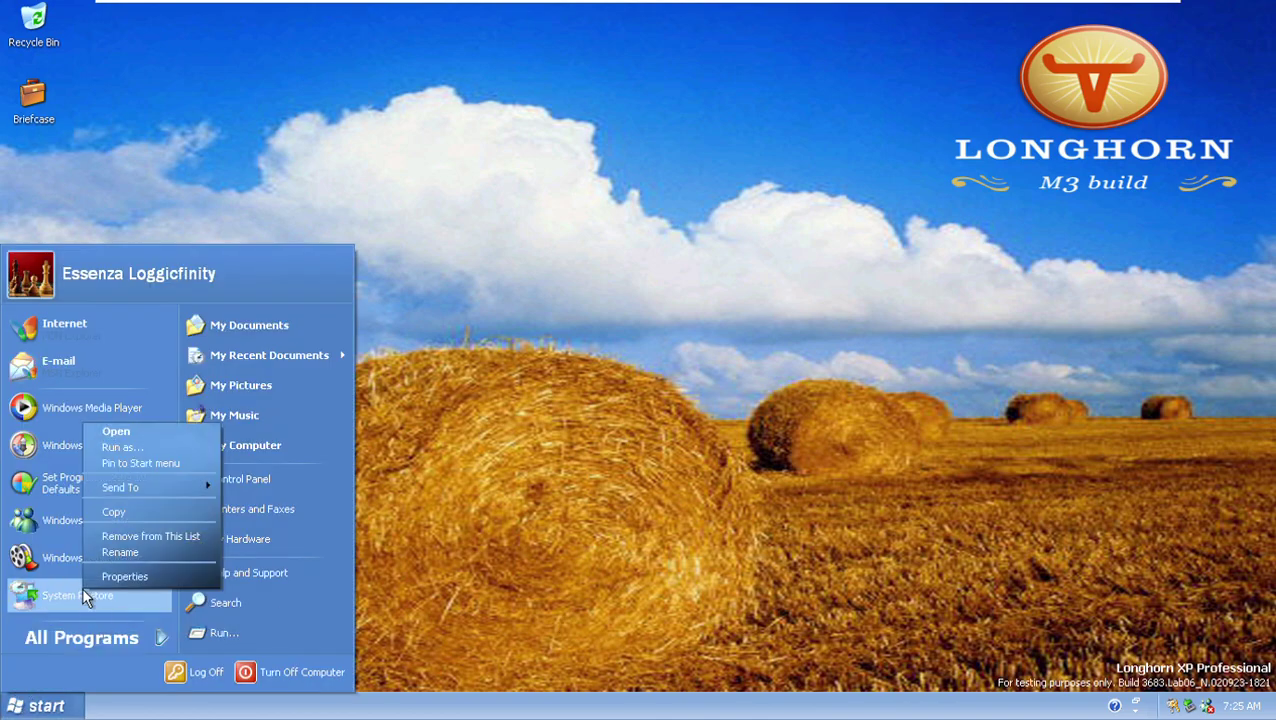
left_click(148, 536)
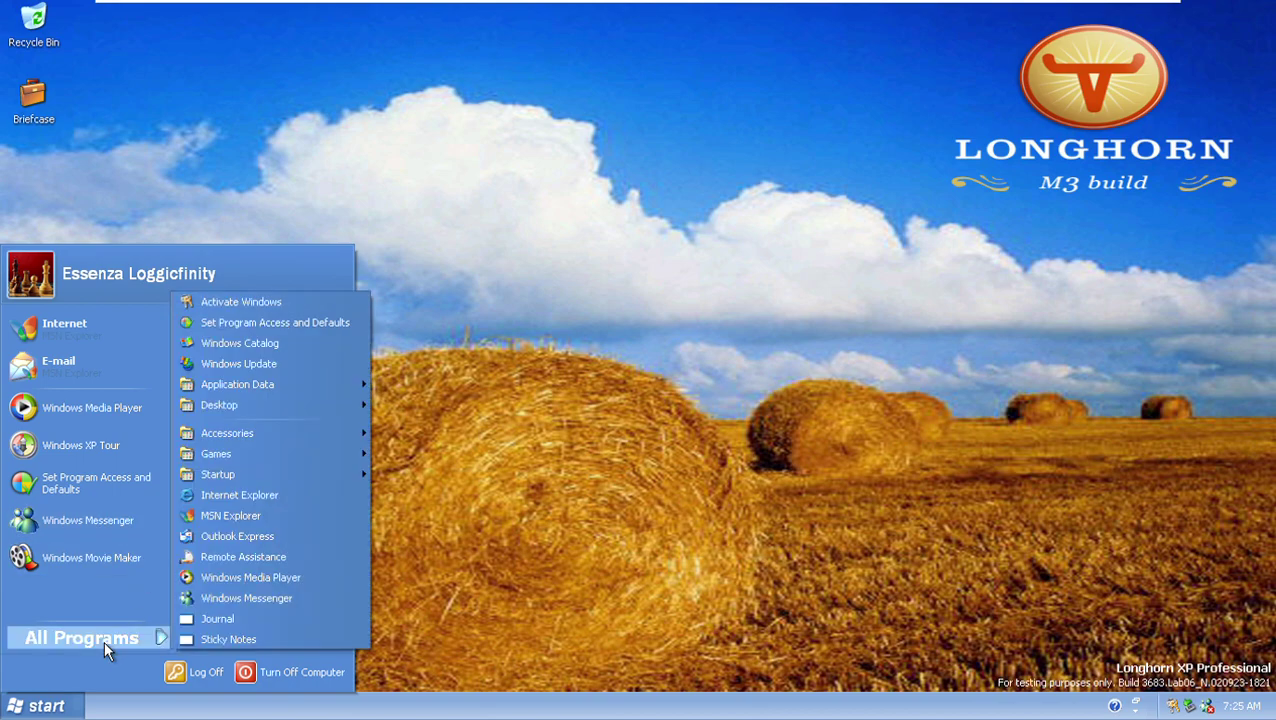
Open a search window, switch it to Control Panel through its address, and open User Accounts.
left_click(226, 601)
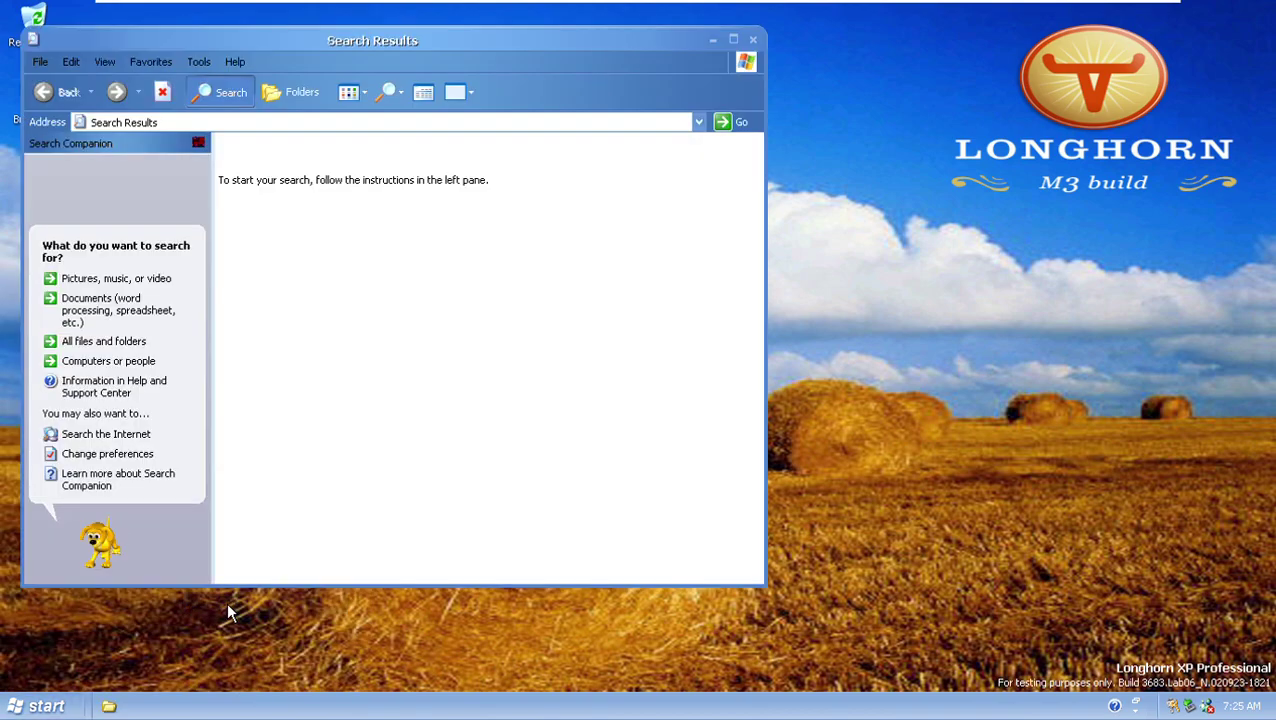
left_click(180, 121)
type("Computer\\Control Panel")
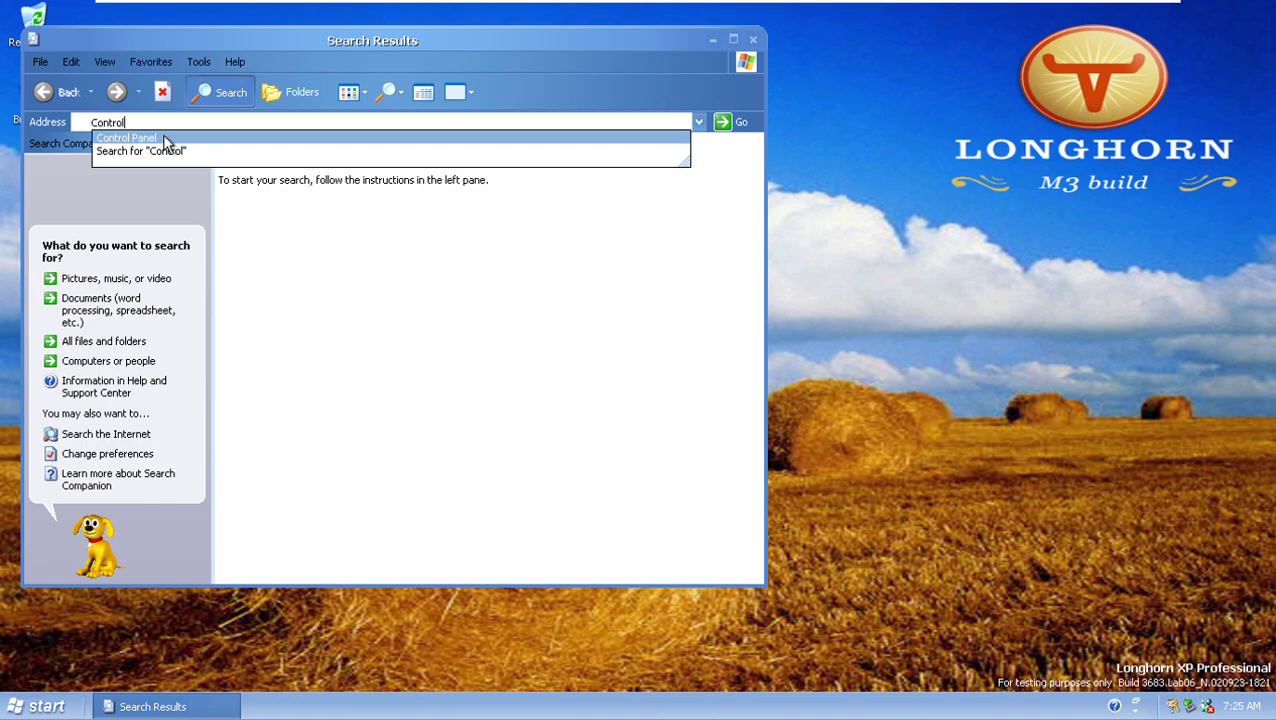
left_click(162, 137)
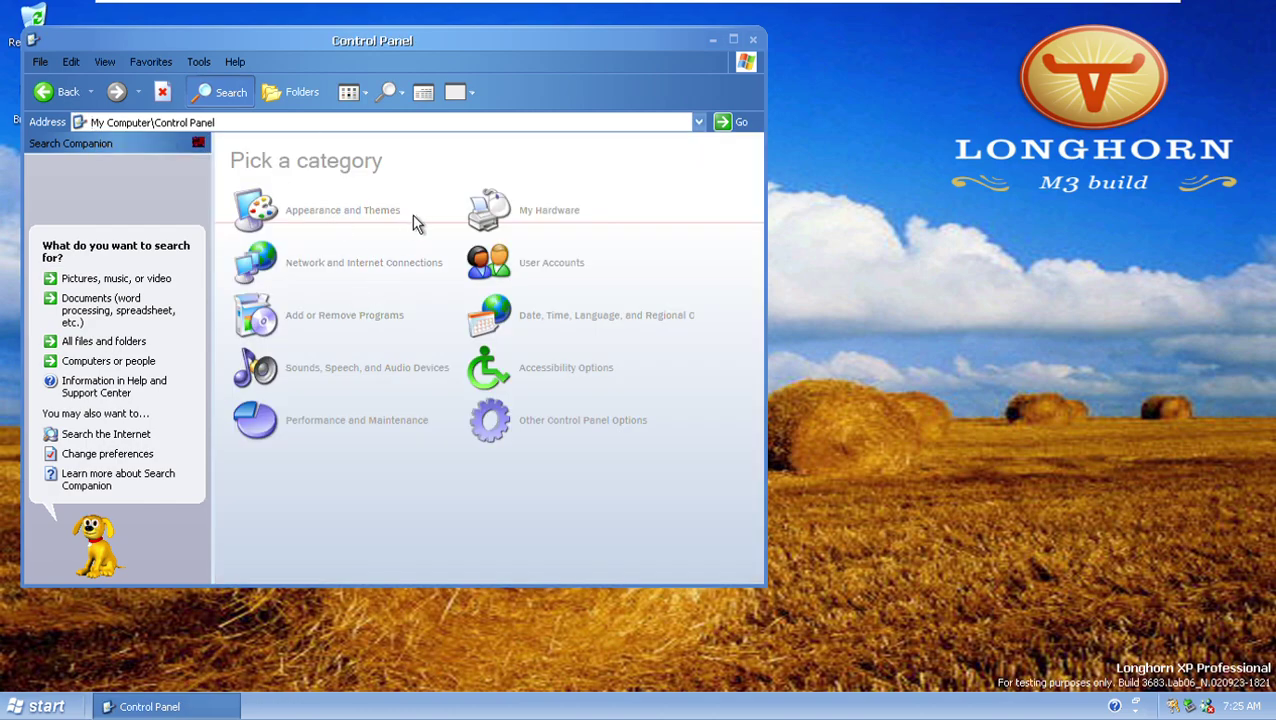
left_click(508, 262)
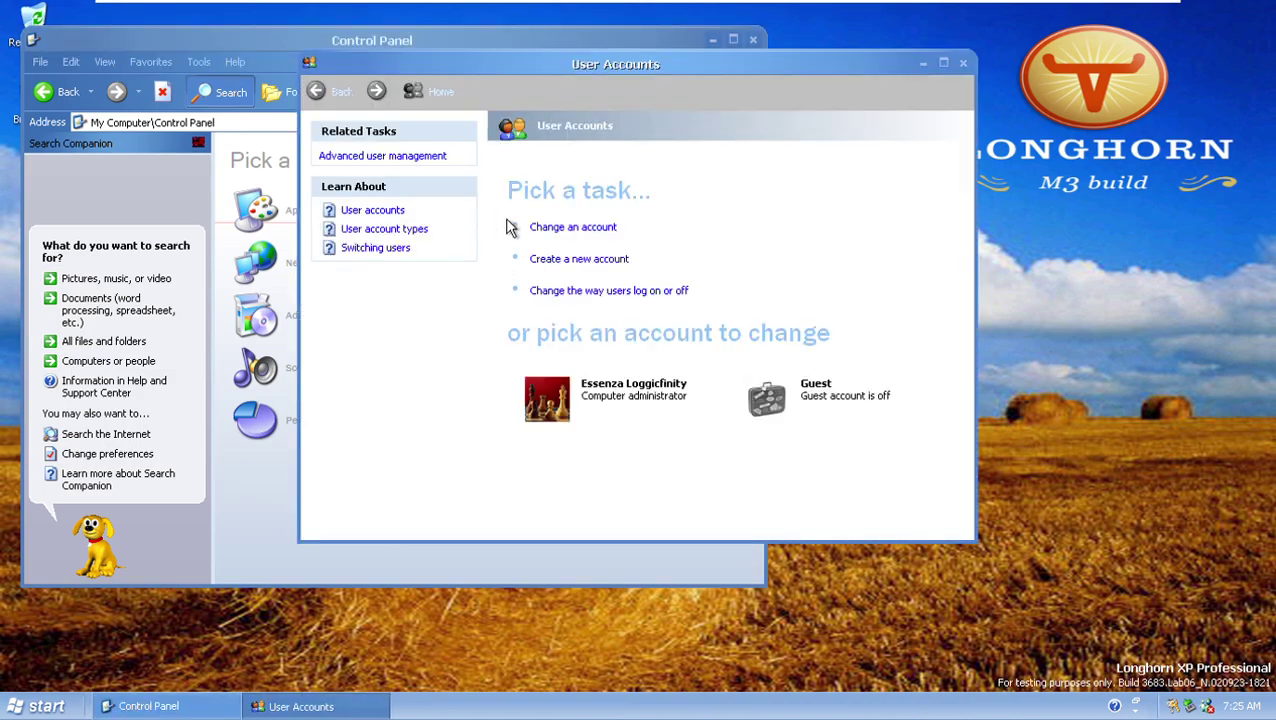
Turn on the Guest account and look through its available account pictures, keeping the current one.
left_click(790, 418)
left_click(826, 250)
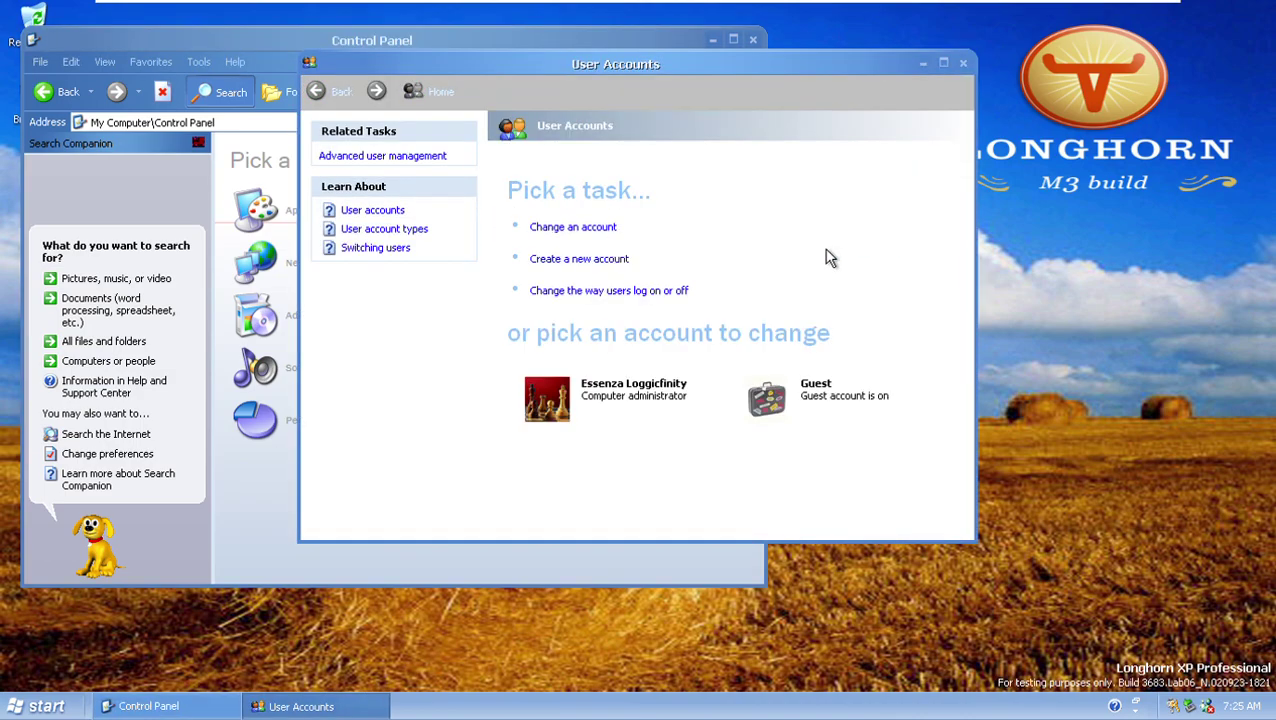
left_click(767, 402)
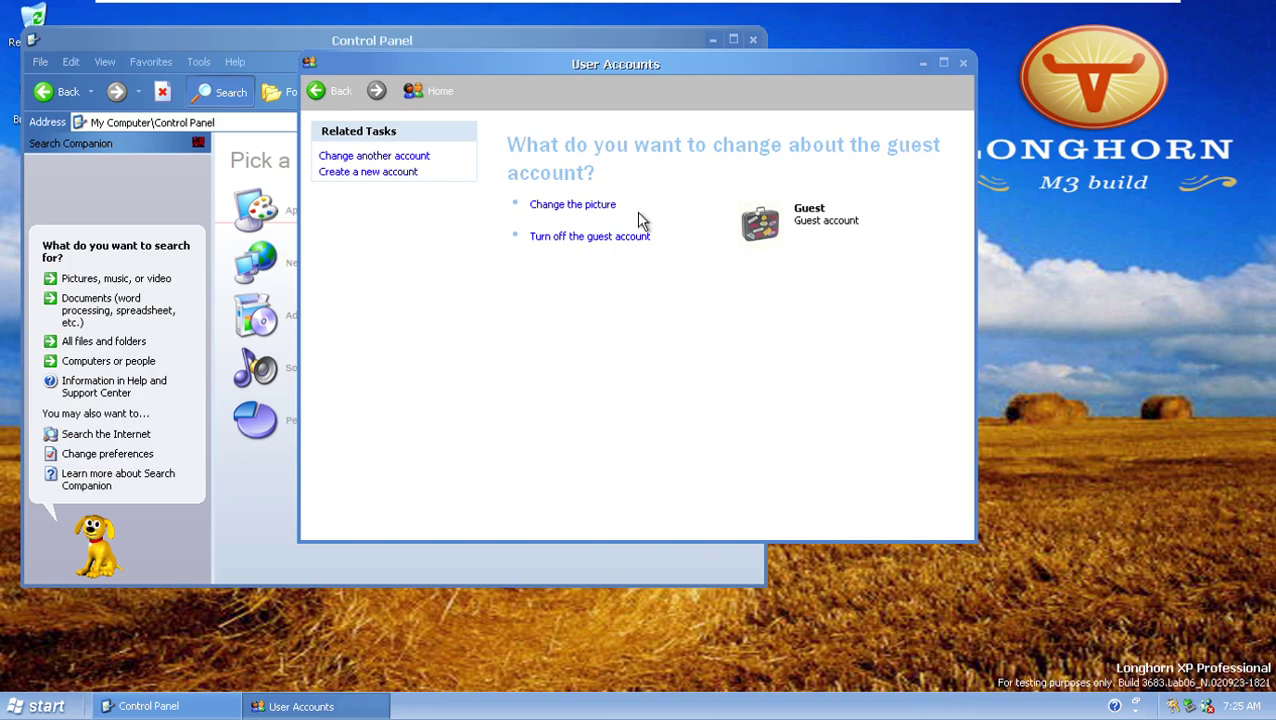
left_click(584, 206)
left_click(826, 290)
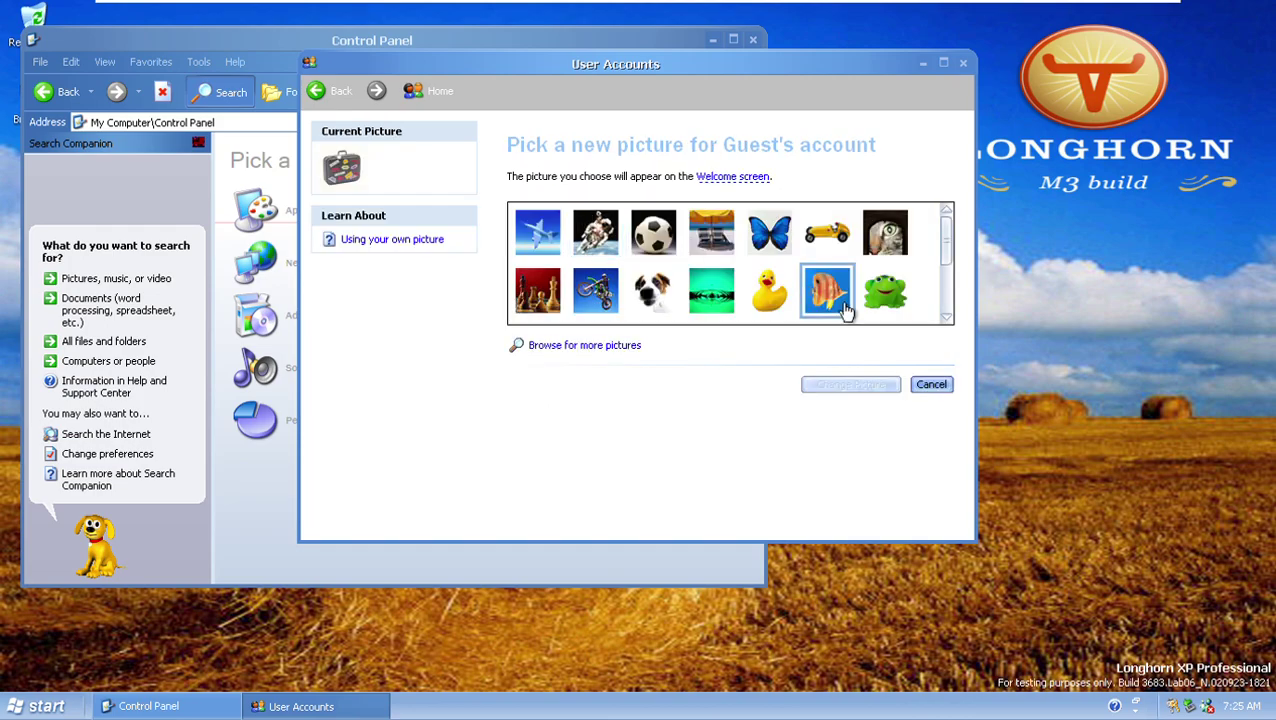
scroll(812, 285, "down", 2)
scroll(812, 285, "up", 2)
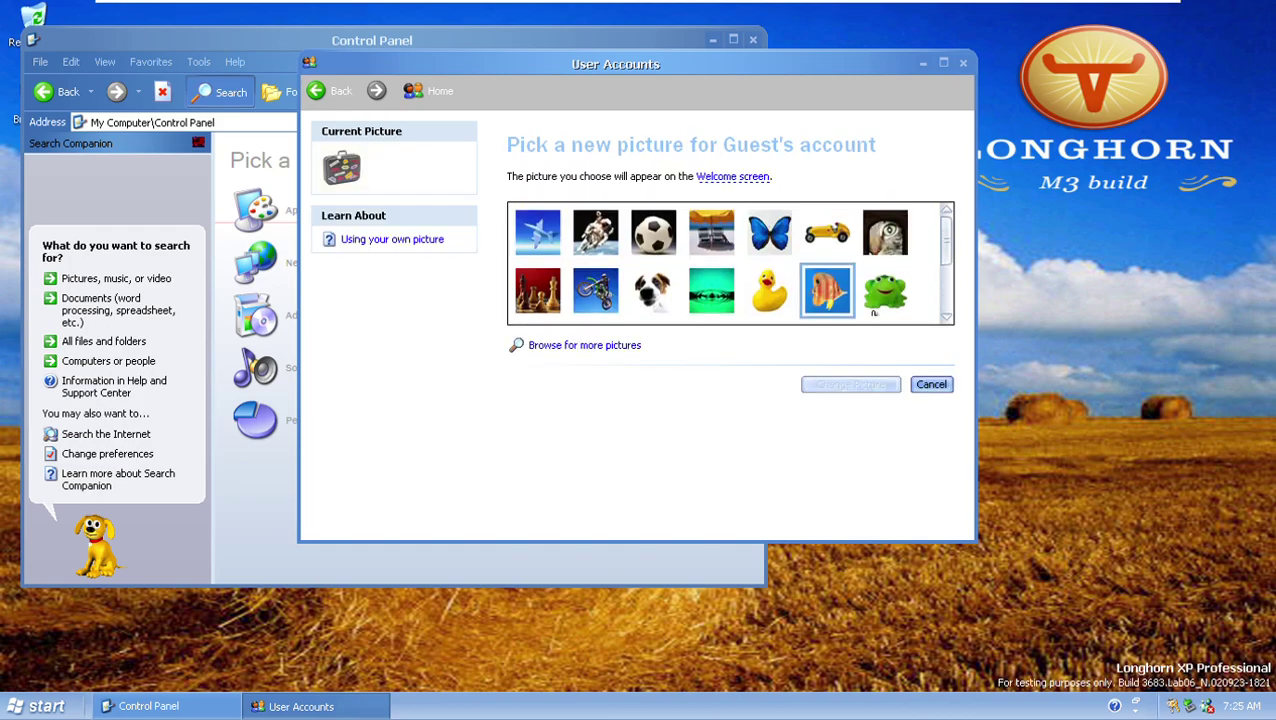
left_click(940, 388)
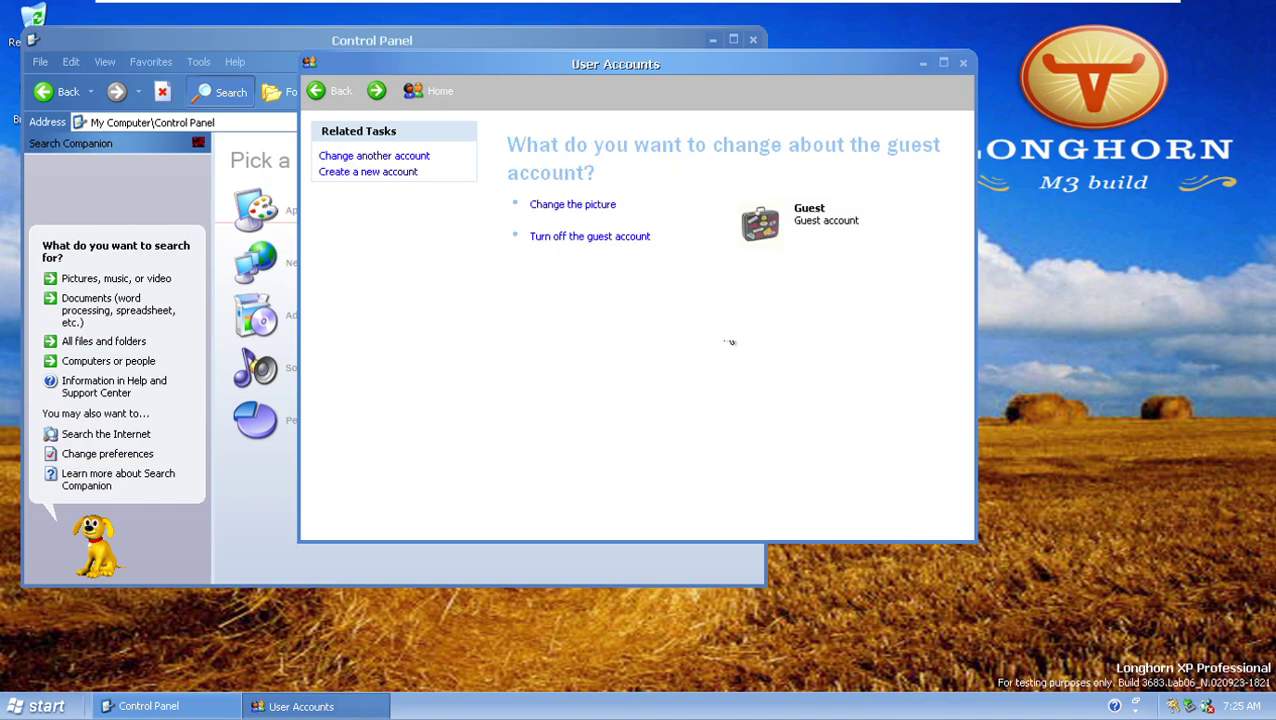
left_click(330, 93)
Switch users, try to log on as Guest, and return to the administrator's session.
left_click(40, 706)
left_click(222, 676)
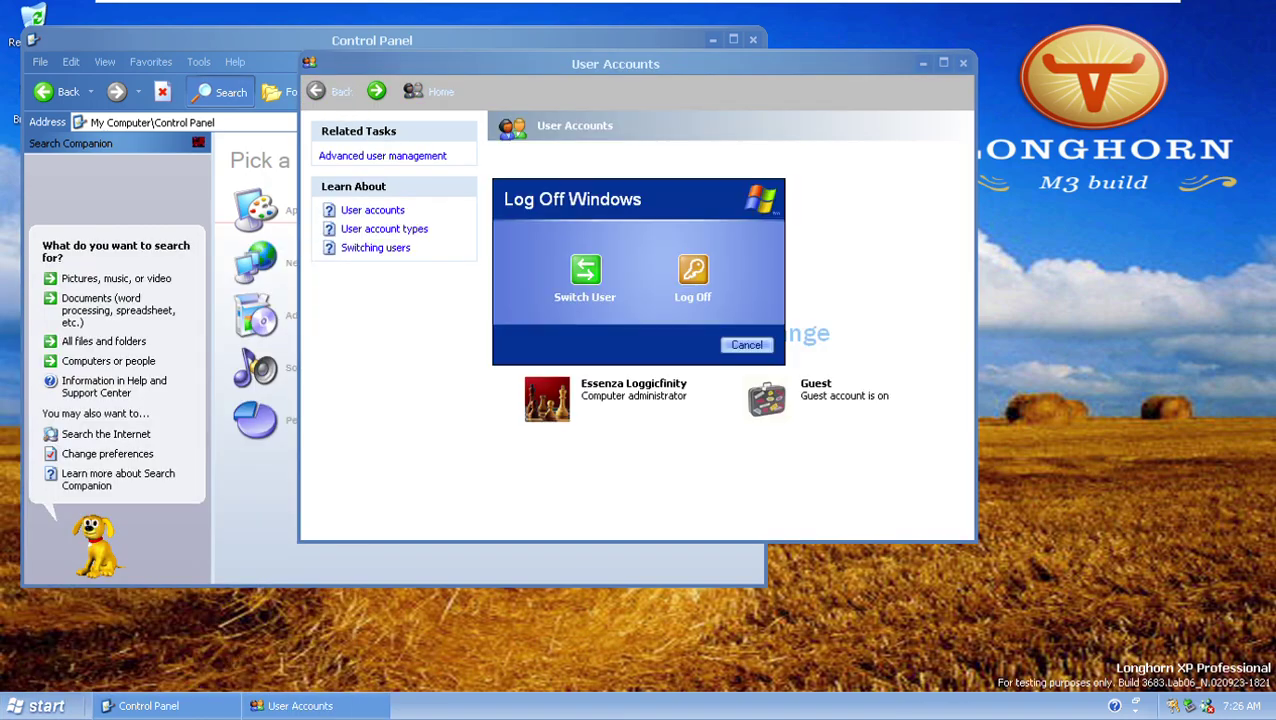
left_click(587, 283)
left_click(692, 407)
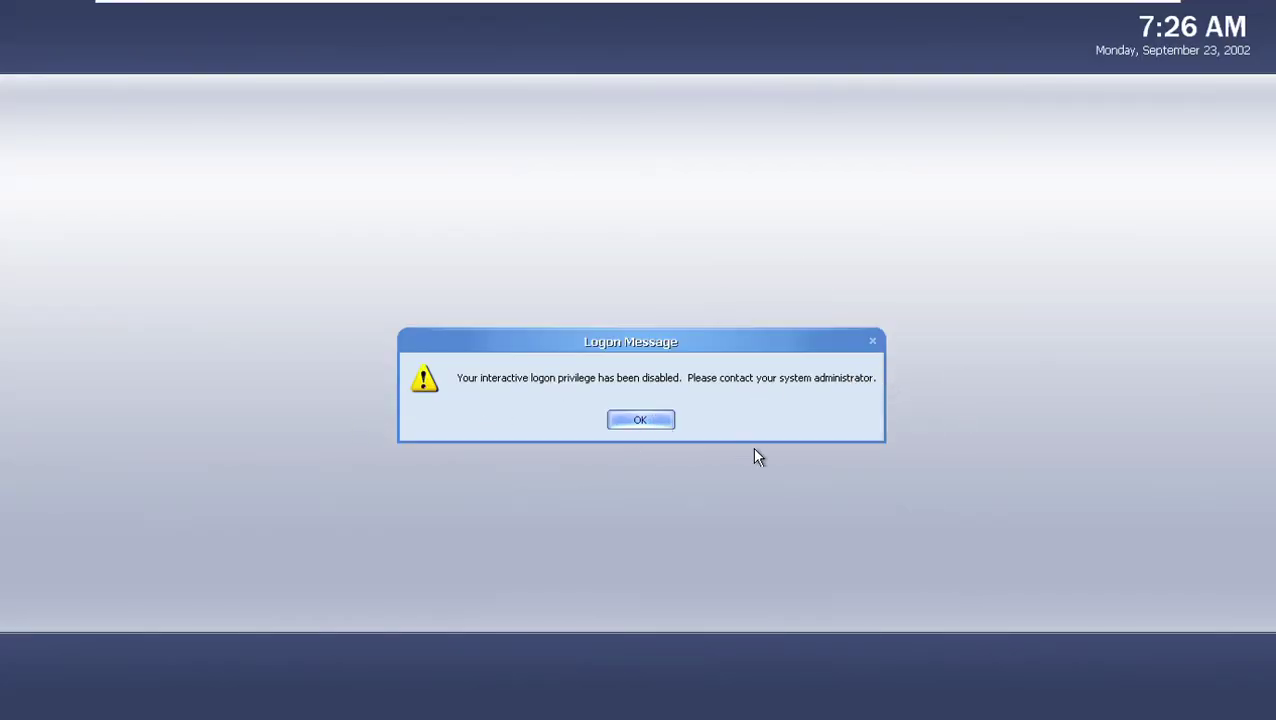
left_click(646, 421)
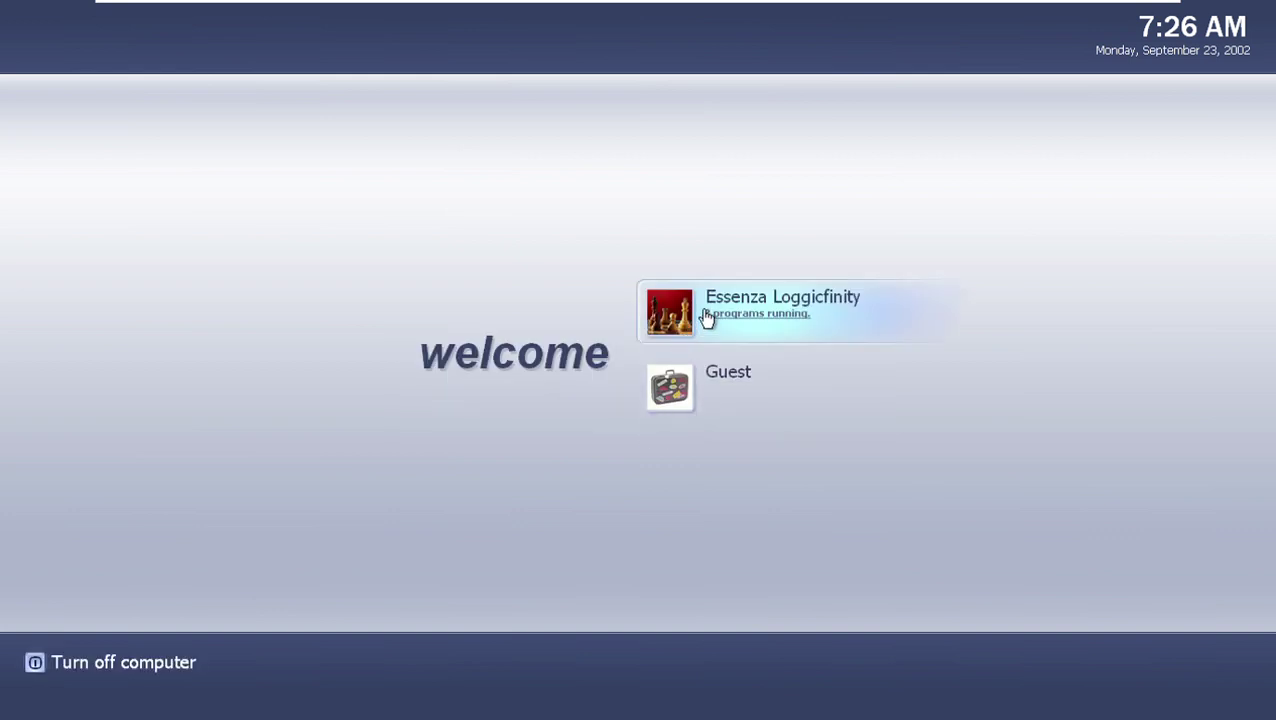
left_click(706, 317)
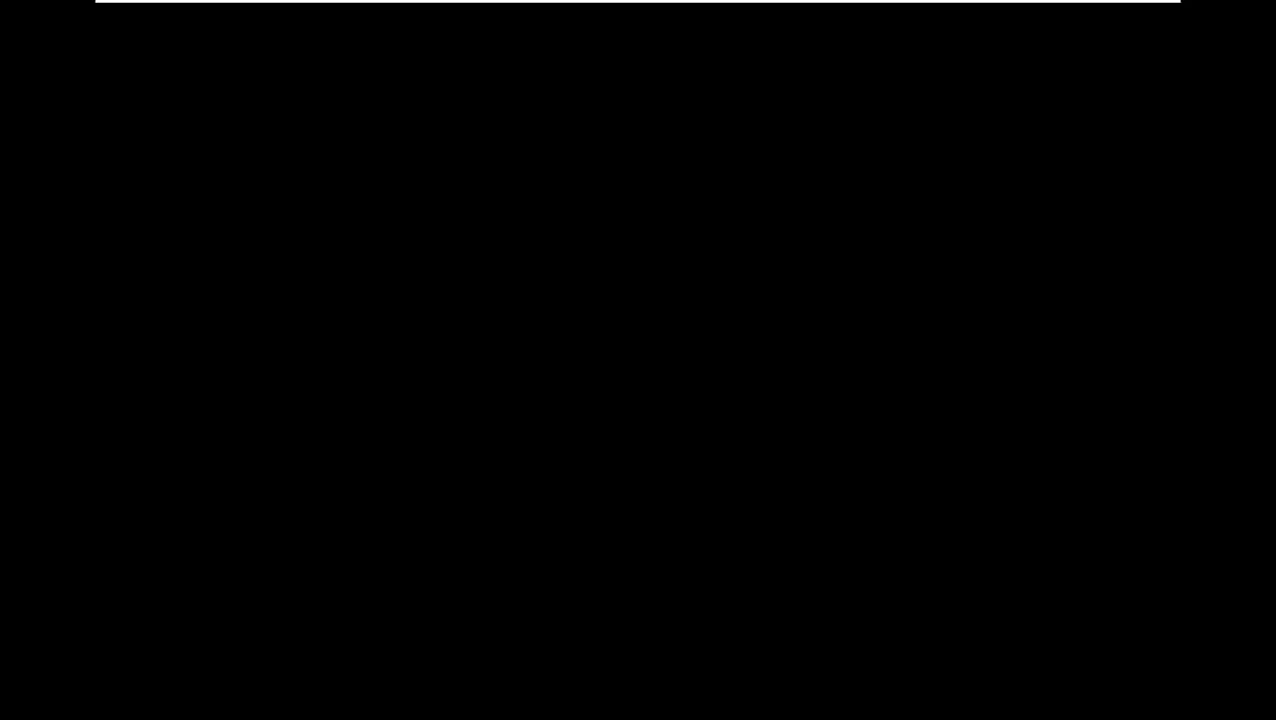
Turn off the Guest account in User Accounts.
left_click(898, 426)
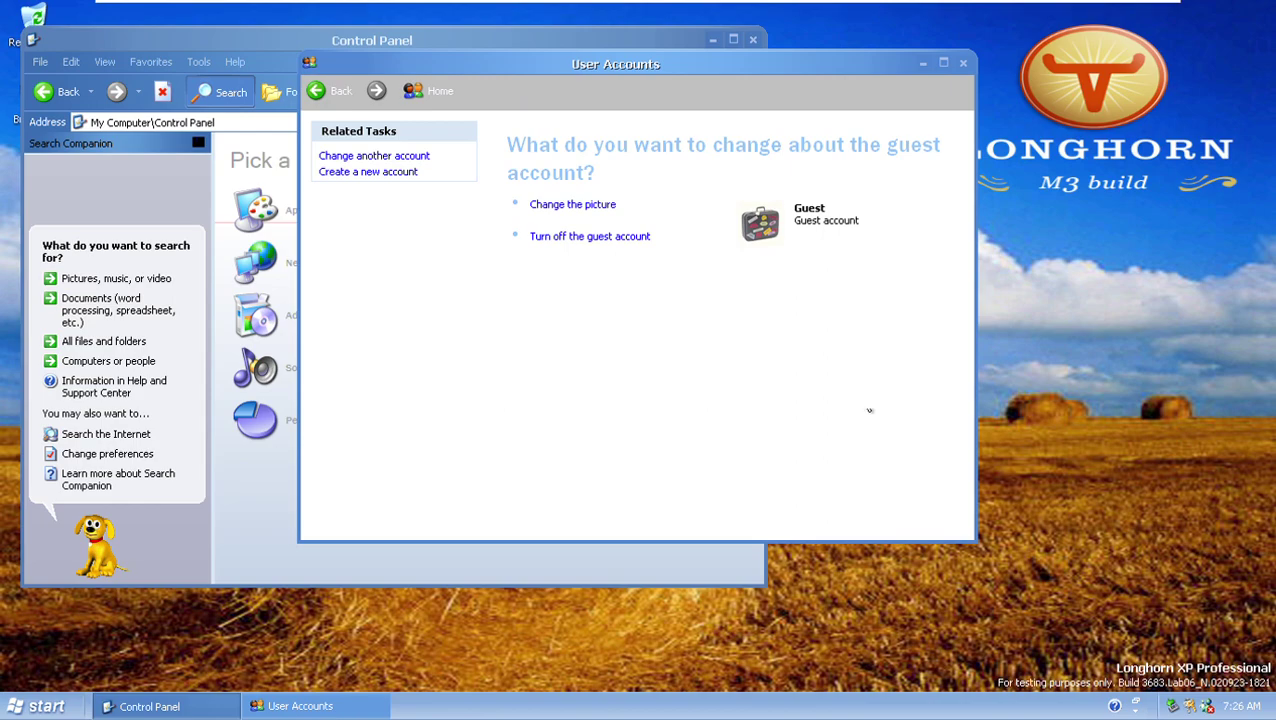
left_click(596, 238)
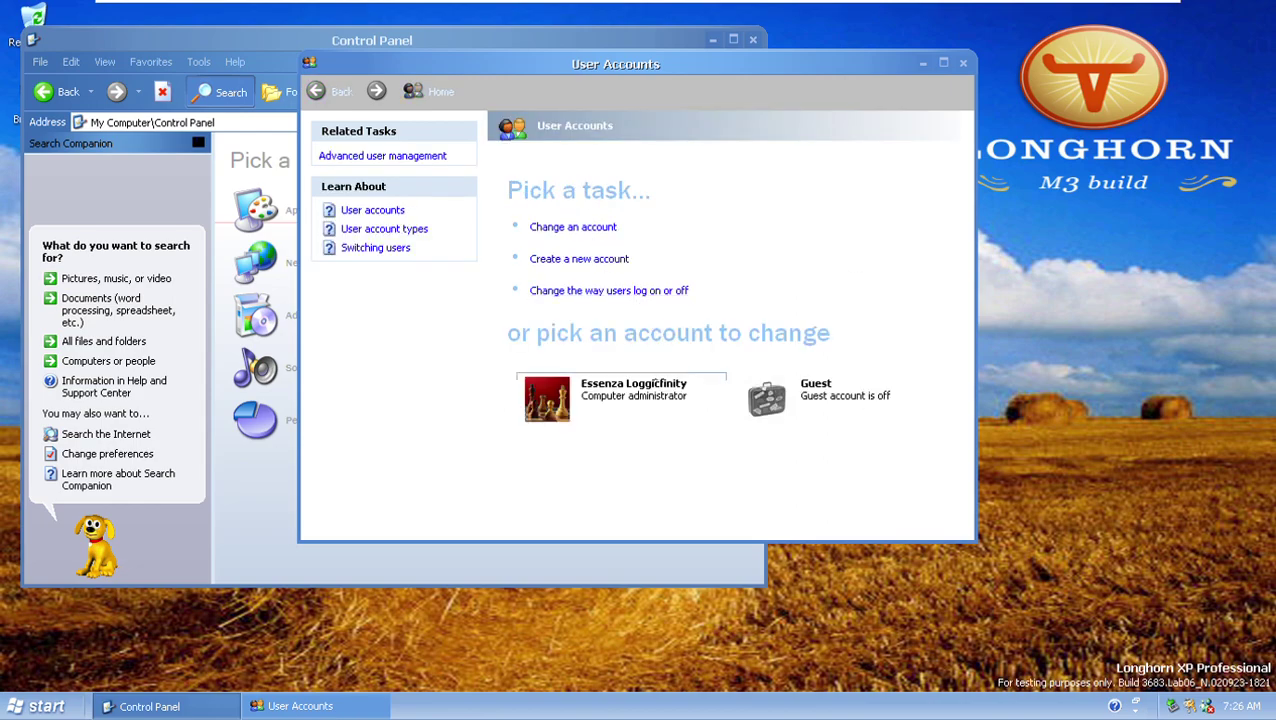
Examine the administrator account's .NET Passport setup and account type options without changing them.
left_click(578, 408)
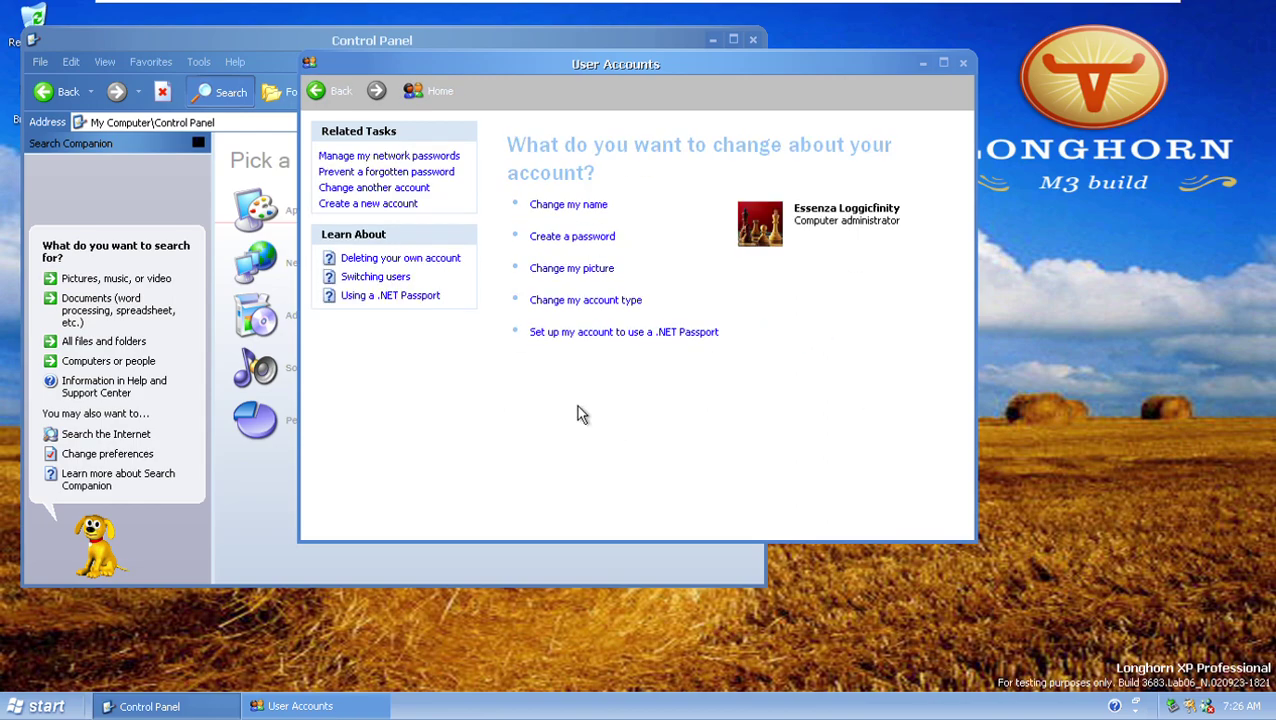
left_click(597, 334)
left_click(731, 408)
left_click(568, 308)
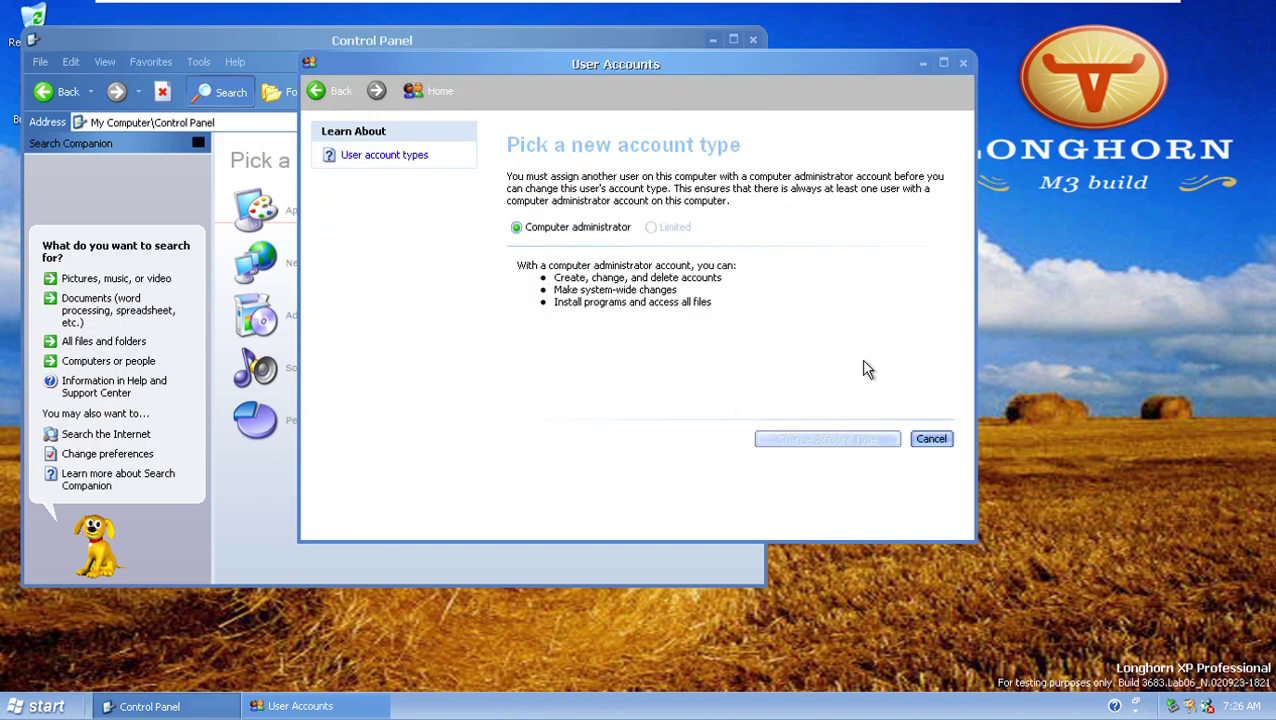
left_click(929, 443)
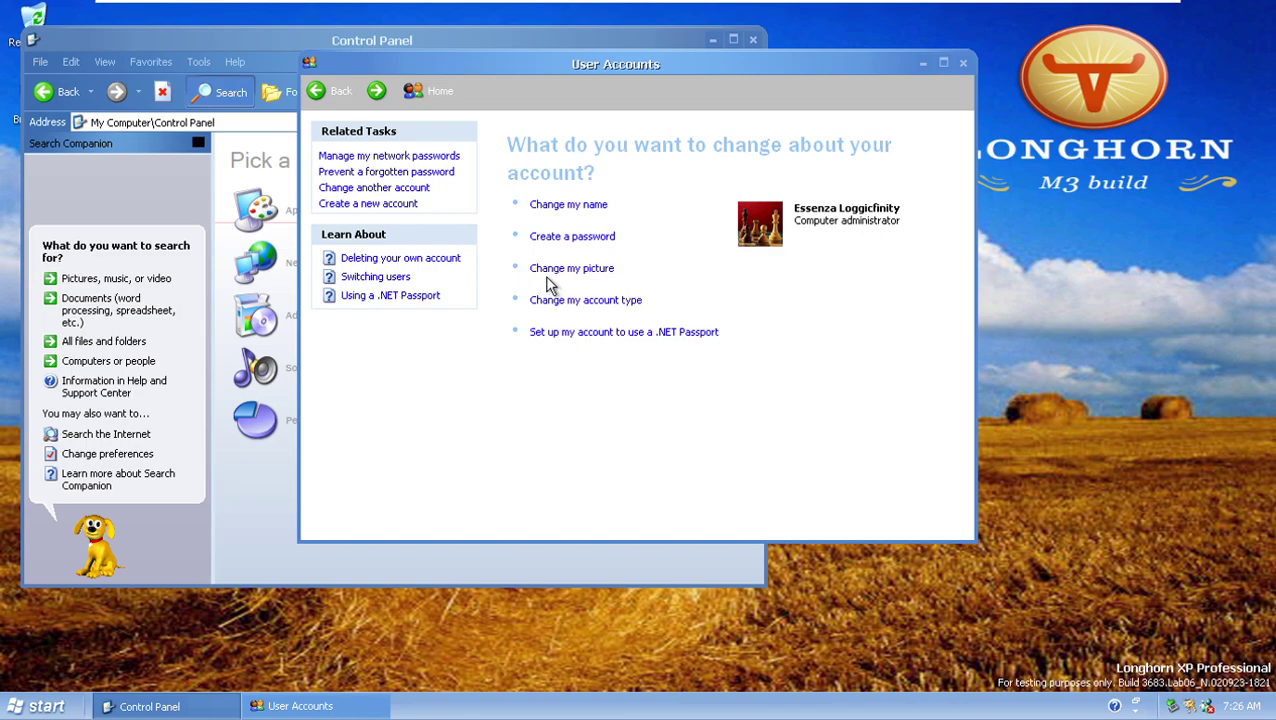
Change the administrator account's picture to the green frog and check it in the Start menu.
left_click(546, 273)
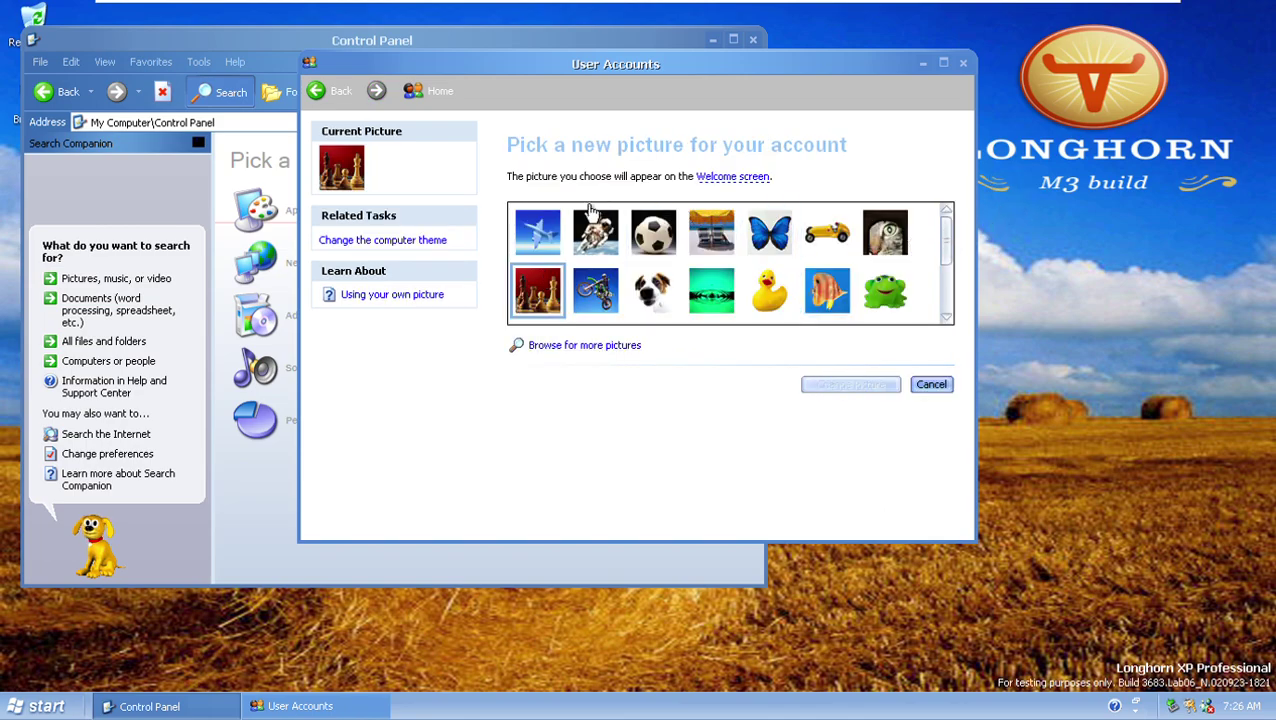
left_click(535, 236)
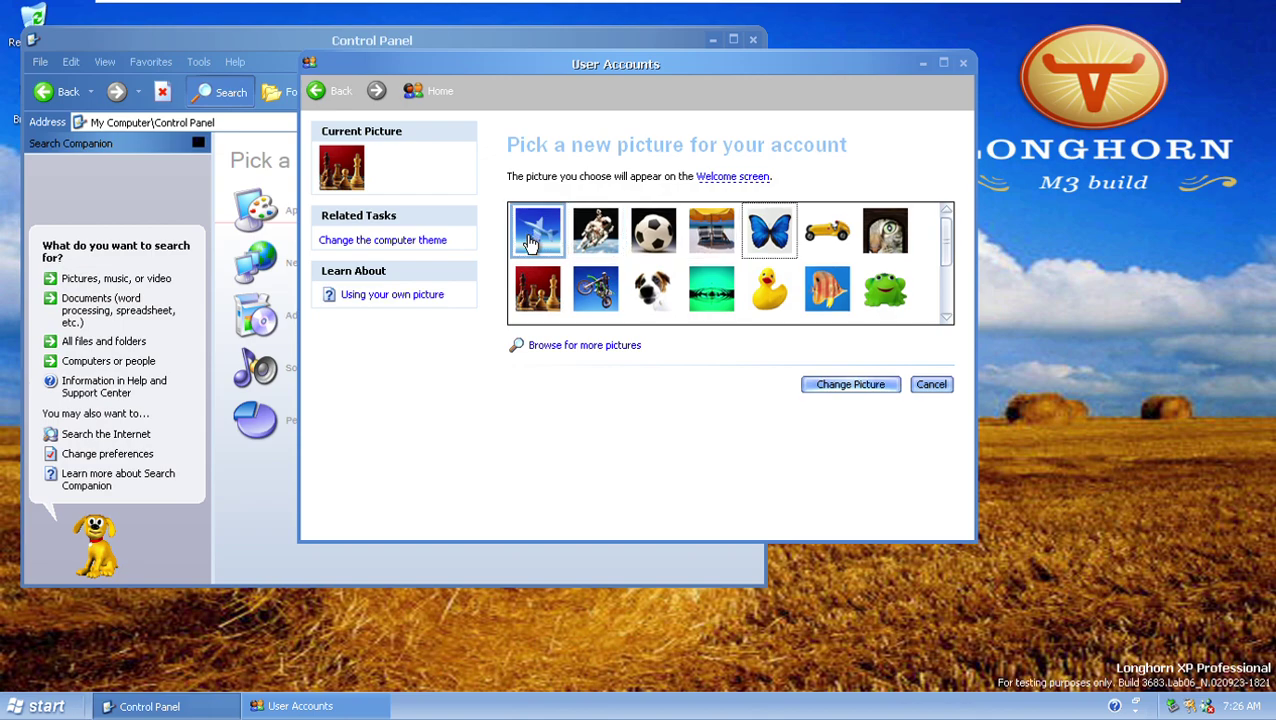
scroll(530, 243, "down", 1)
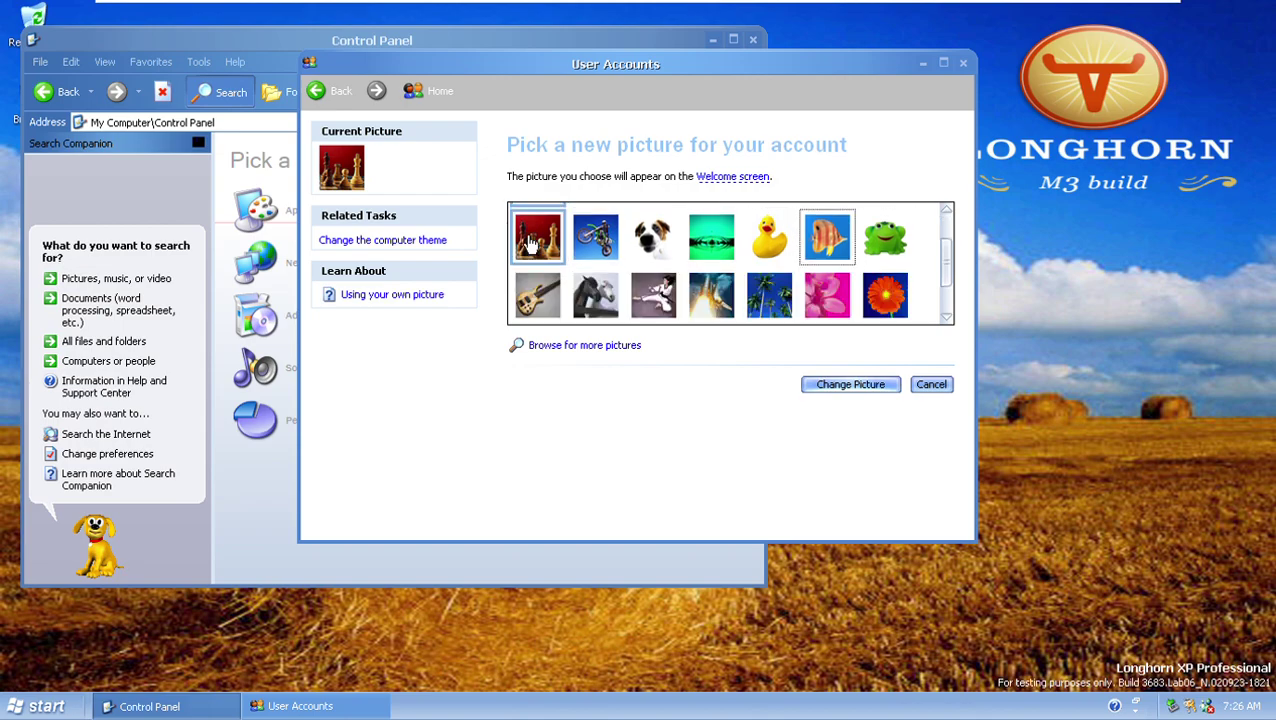
key("Right")
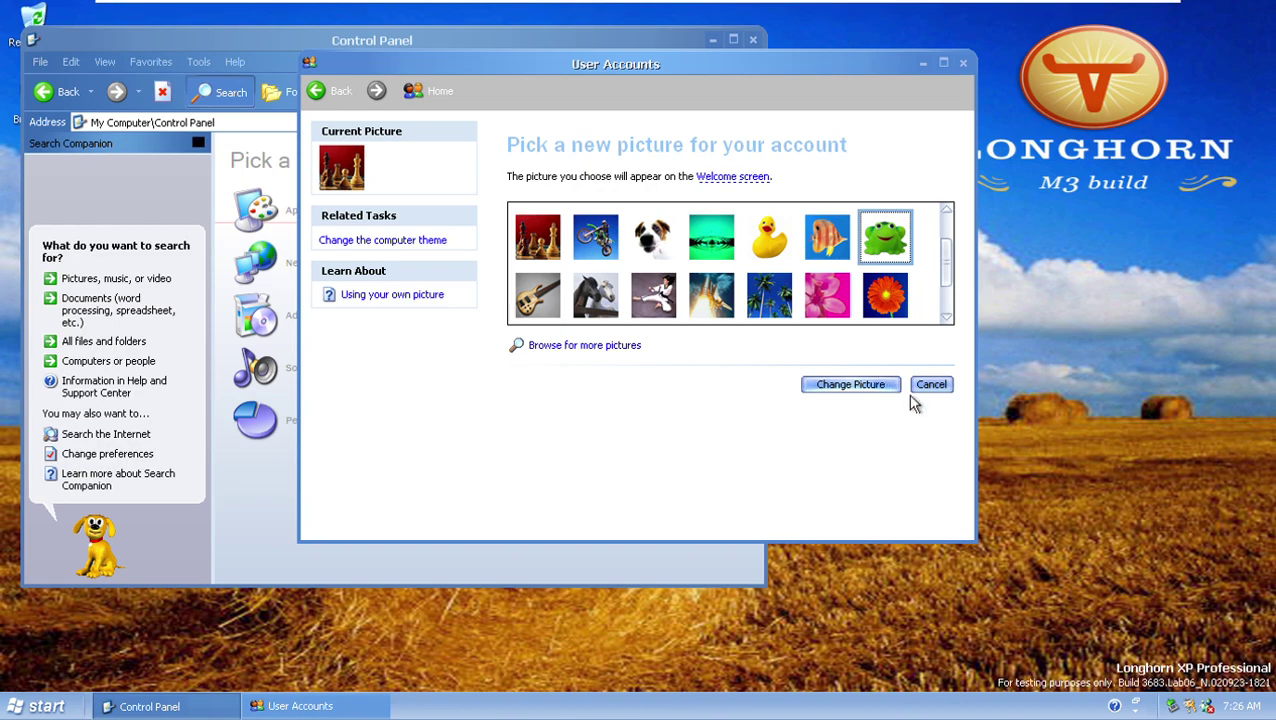
left_click(829, 388)
key("super")
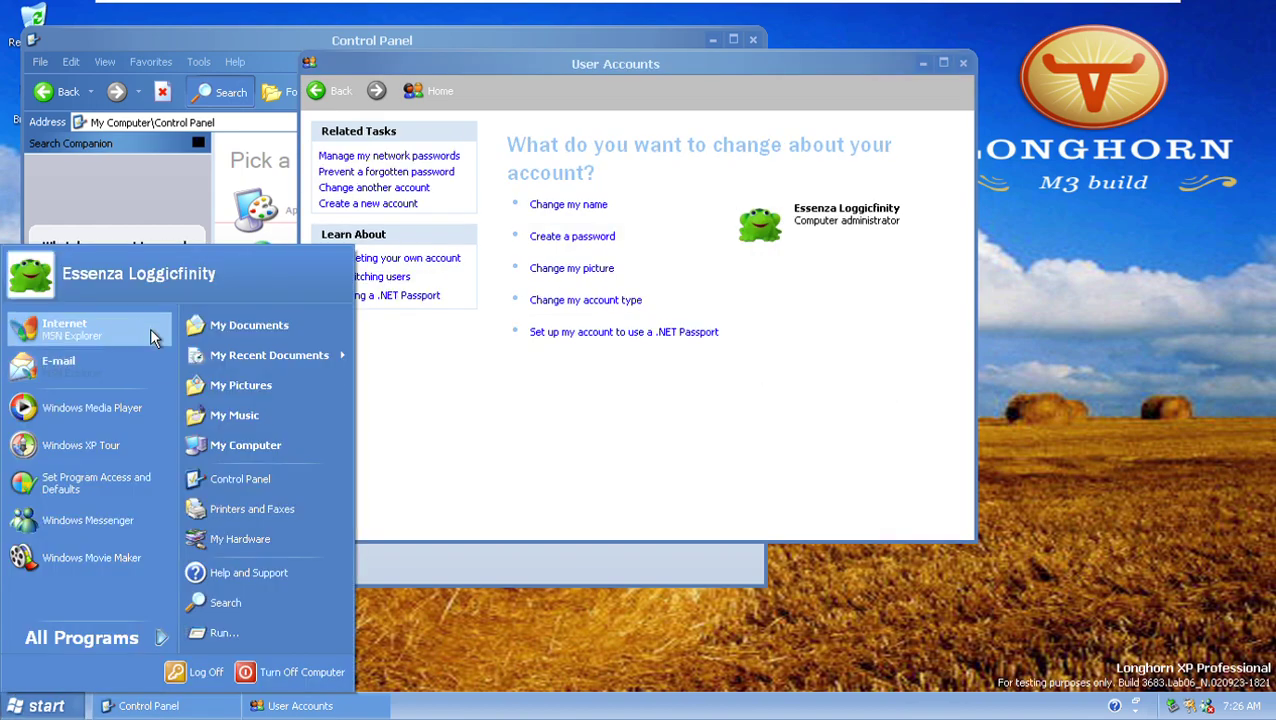
Change the administrator account's picture to the red chess set.
left_click(560, 270)
left_click(560, 290)
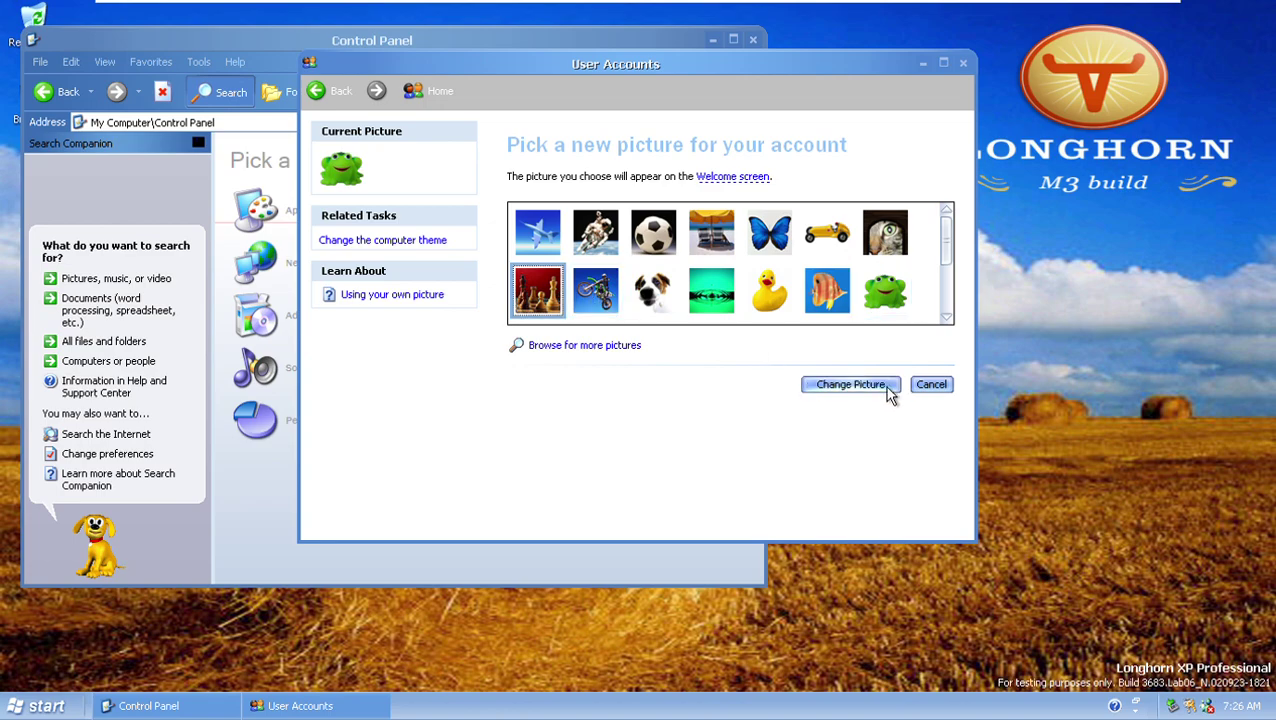
left_click(888, 392)
View the account's name change page without renaming it, then close User Accounts and dismiss the resulting application error.
left_click(562, 208)
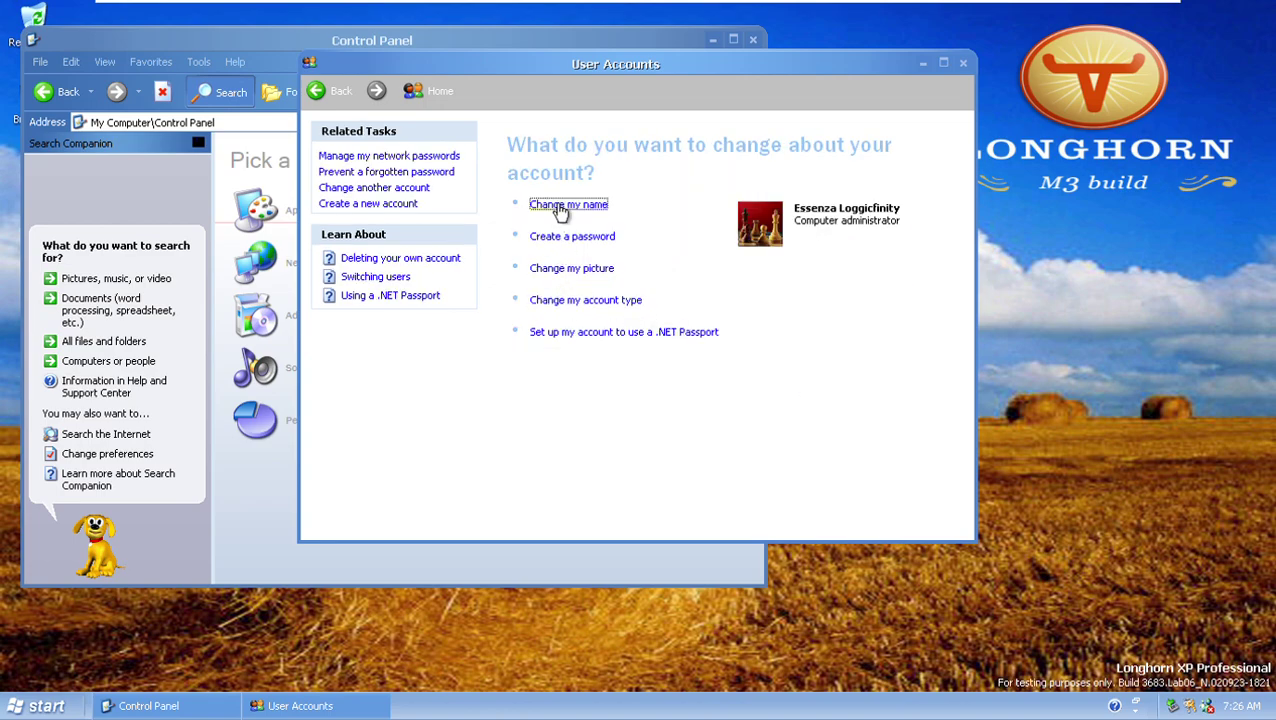
left_click(931, 262)
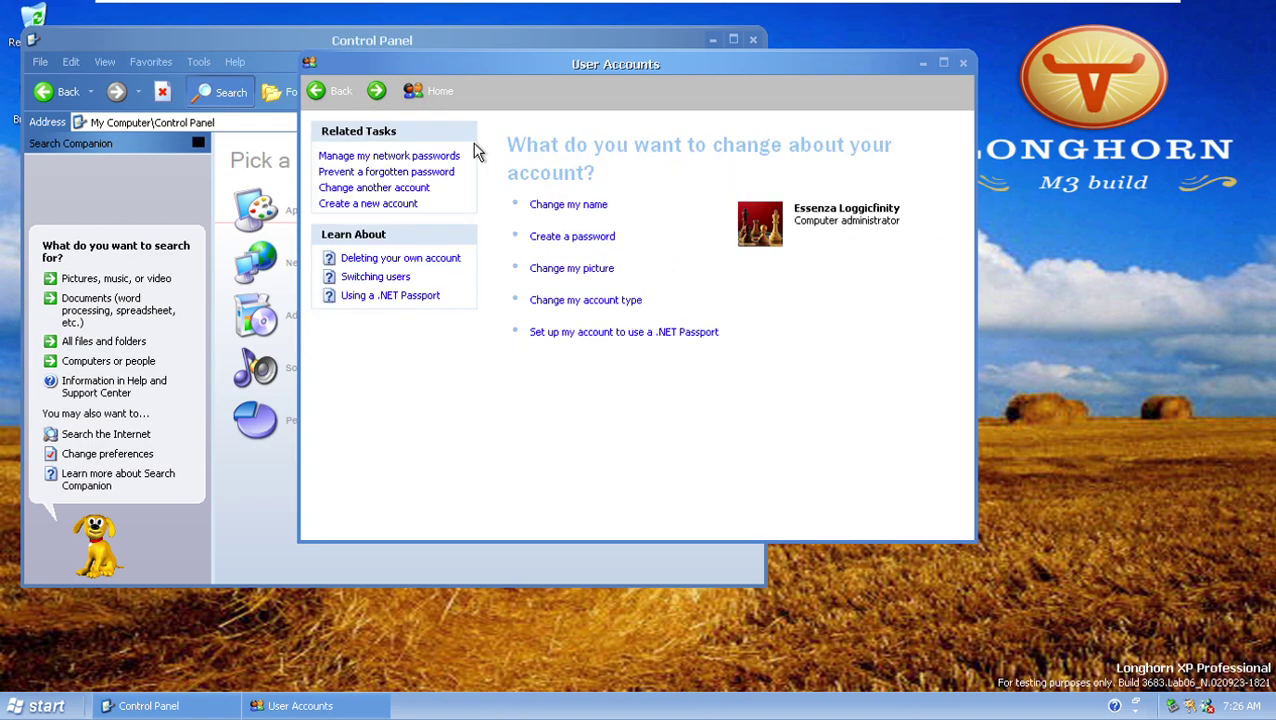
left_click(318, 92)
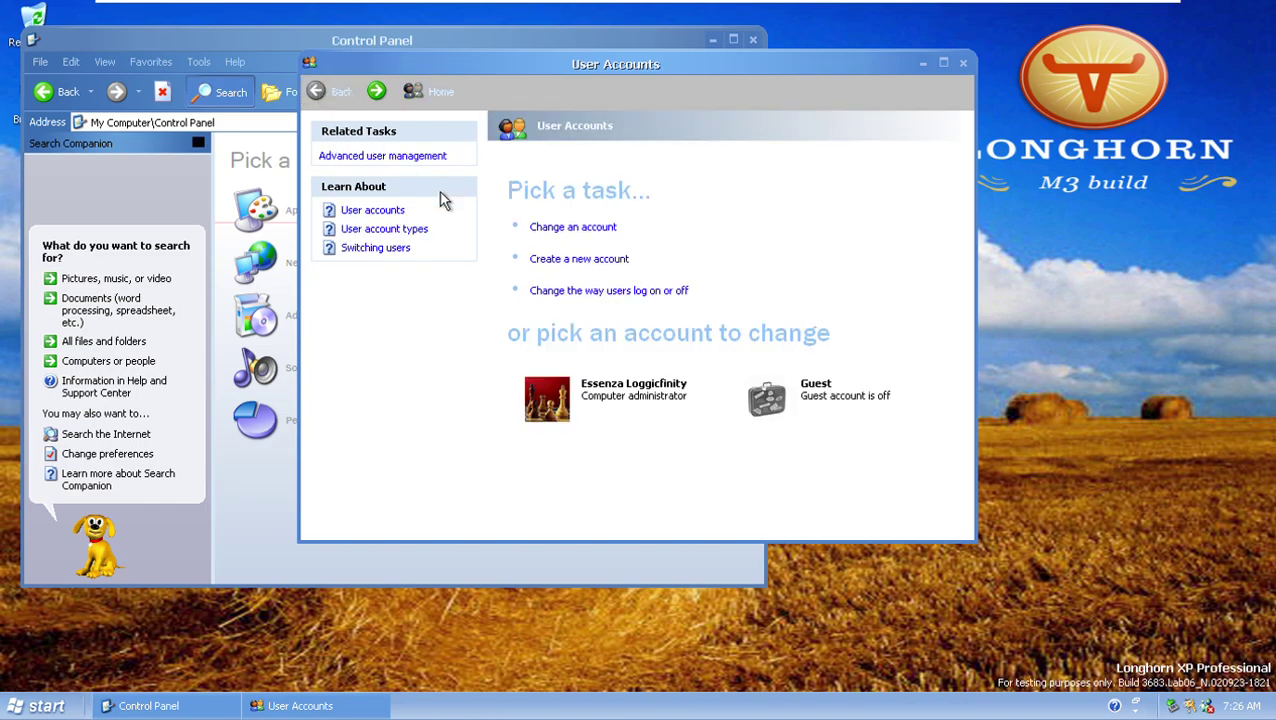
left_click(968, 63)
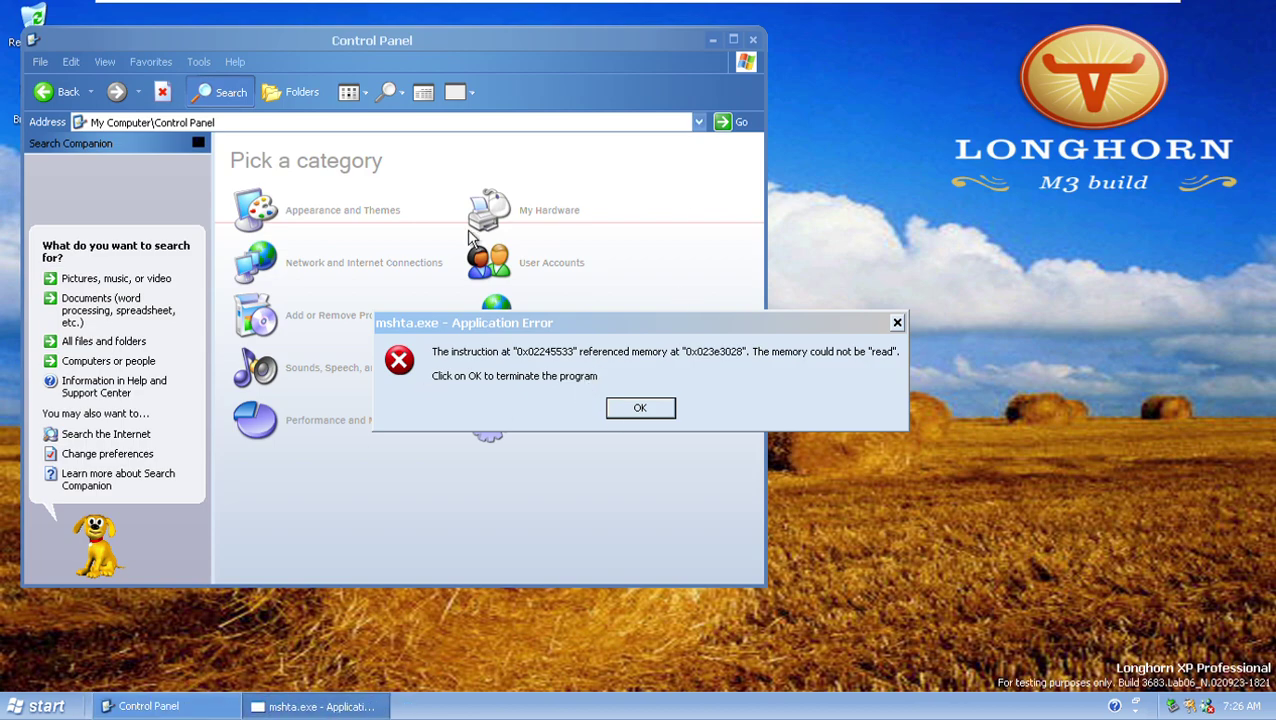
left_click(613, 410)
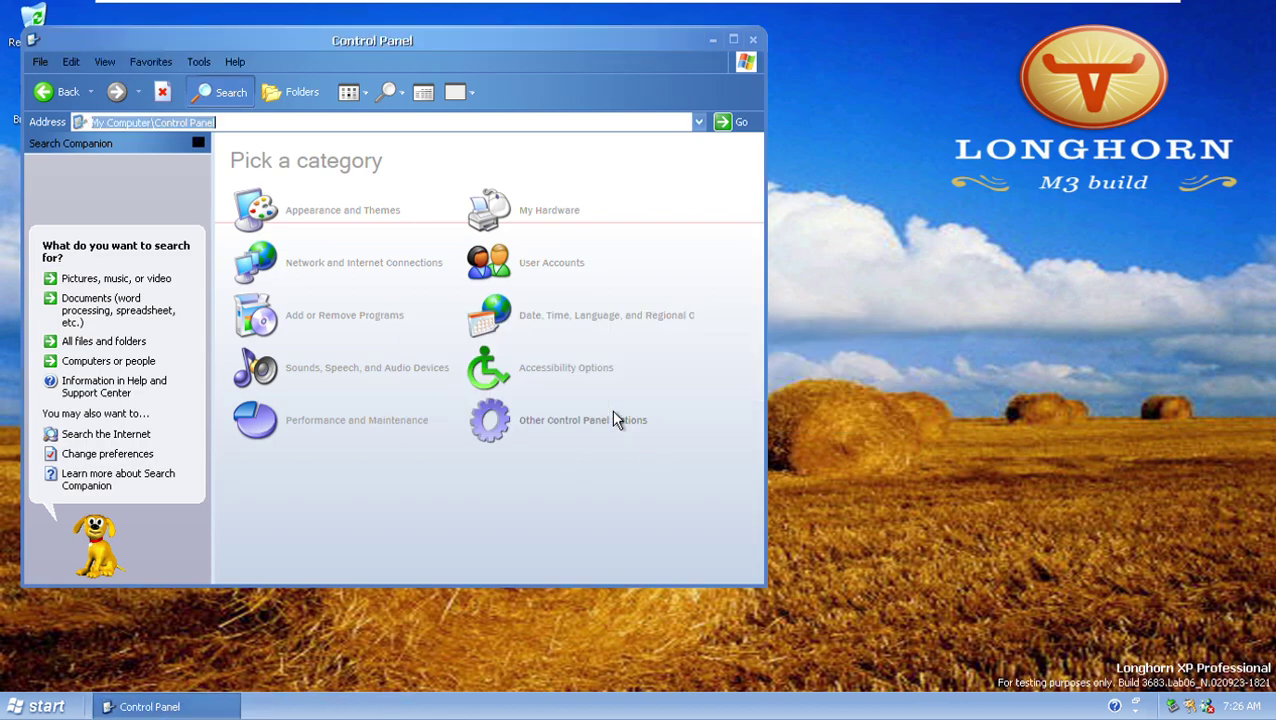
View the Date and Time properties under Date, Time, Language, and Regional Options and cancel them.
left_click(551, 323)
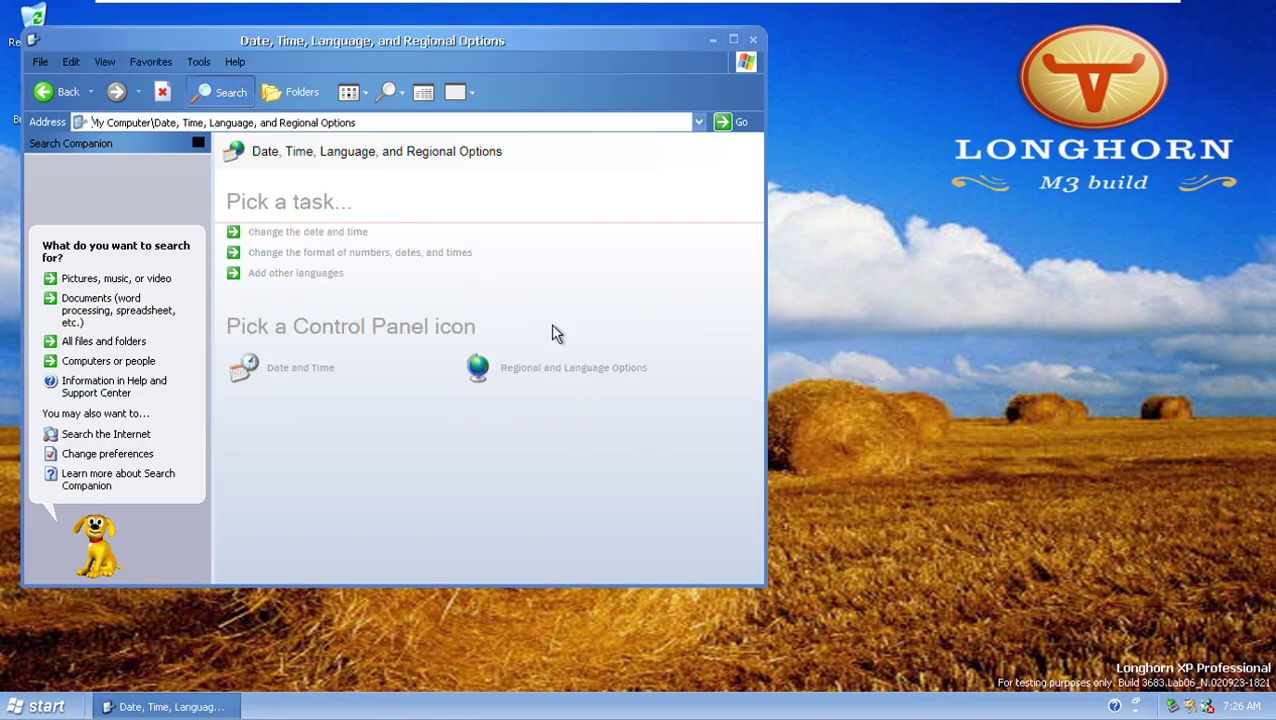
left_click(290, 368)
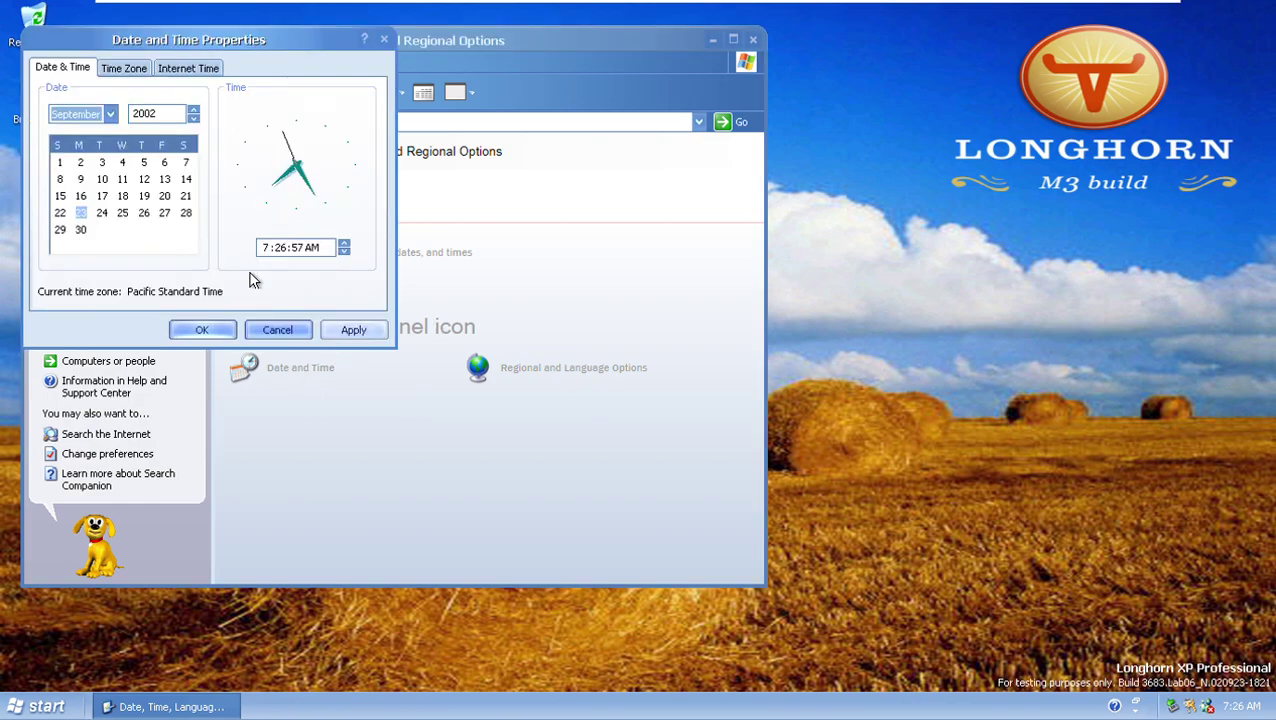
left_click(295, 330)
Examine the regional formats, languages and advanced settings in Regional and Language Options, and cancel without changes.
left_click(522, 360)
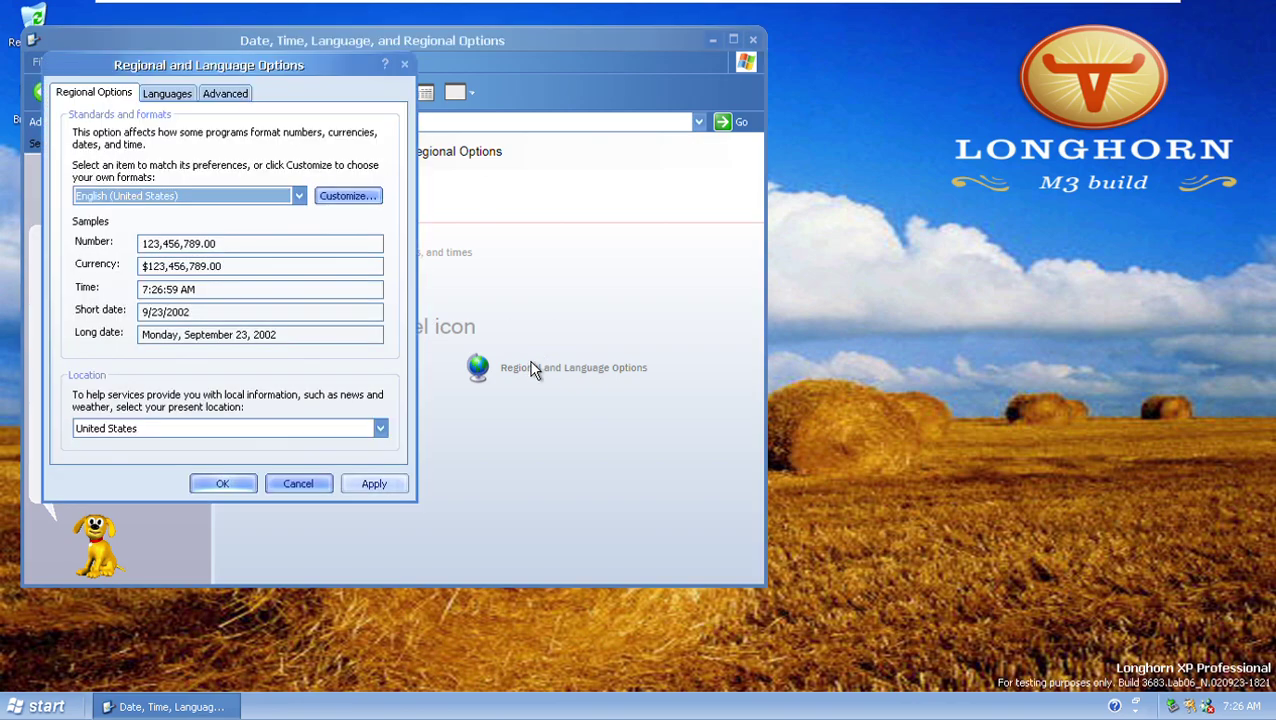
left_click(152, 94)
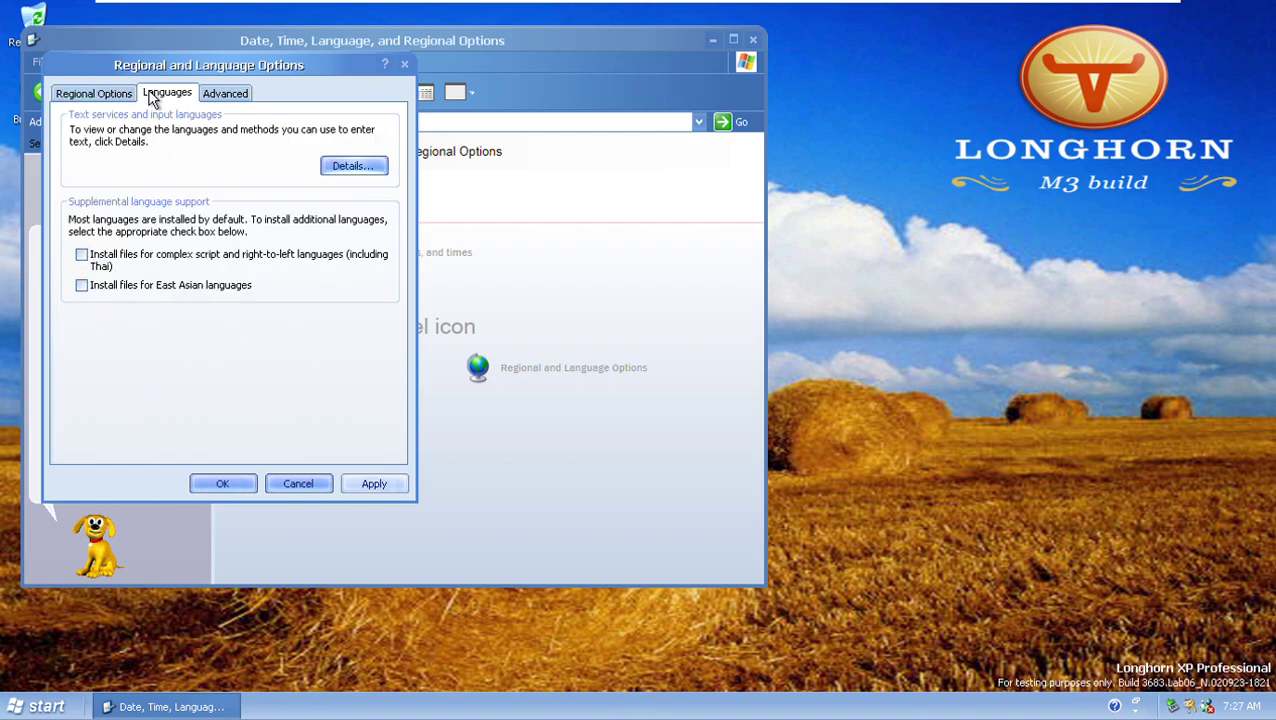
left_click(230, 94)
mouse_move(378, 292)
left_mouse_down()
mouse_move(381, 359)
mouse_move(380, 295)
left_mouse_up()
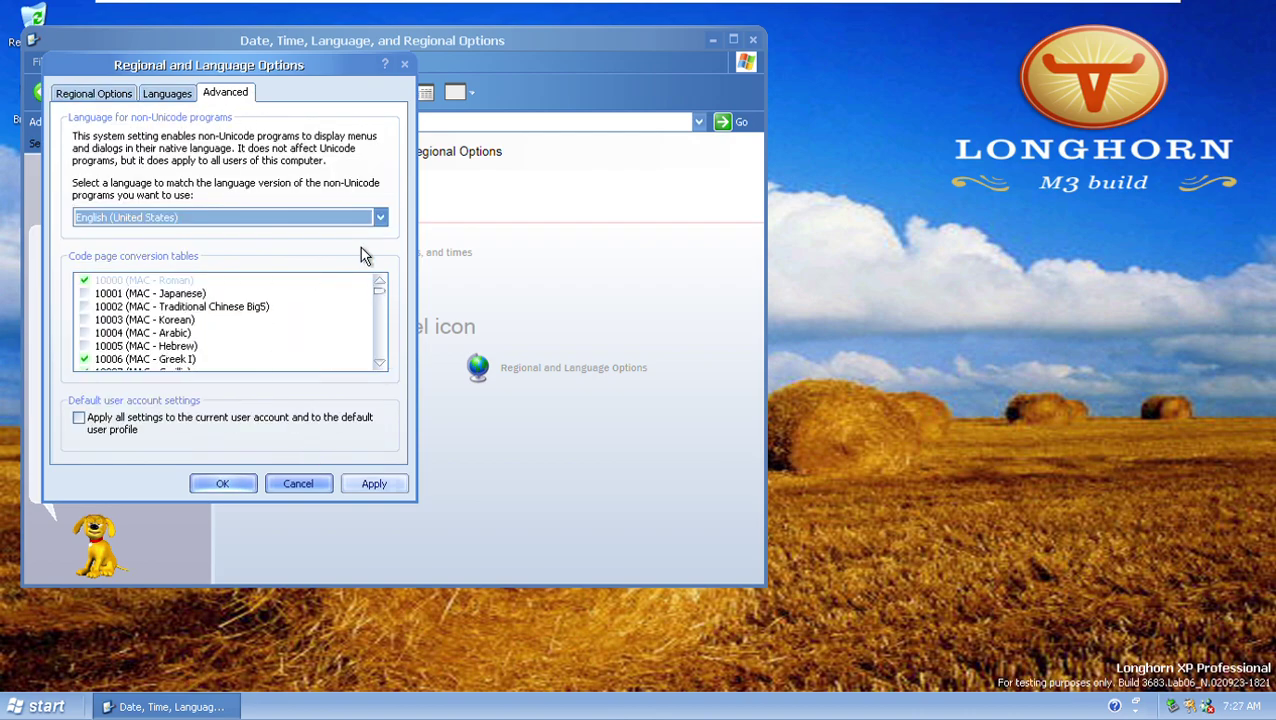
left_click(320, 482)
Examine the Internet Time settings and cycle through the time zone choices in Date and Time Properties, then cancel.
left_click(320, 375)
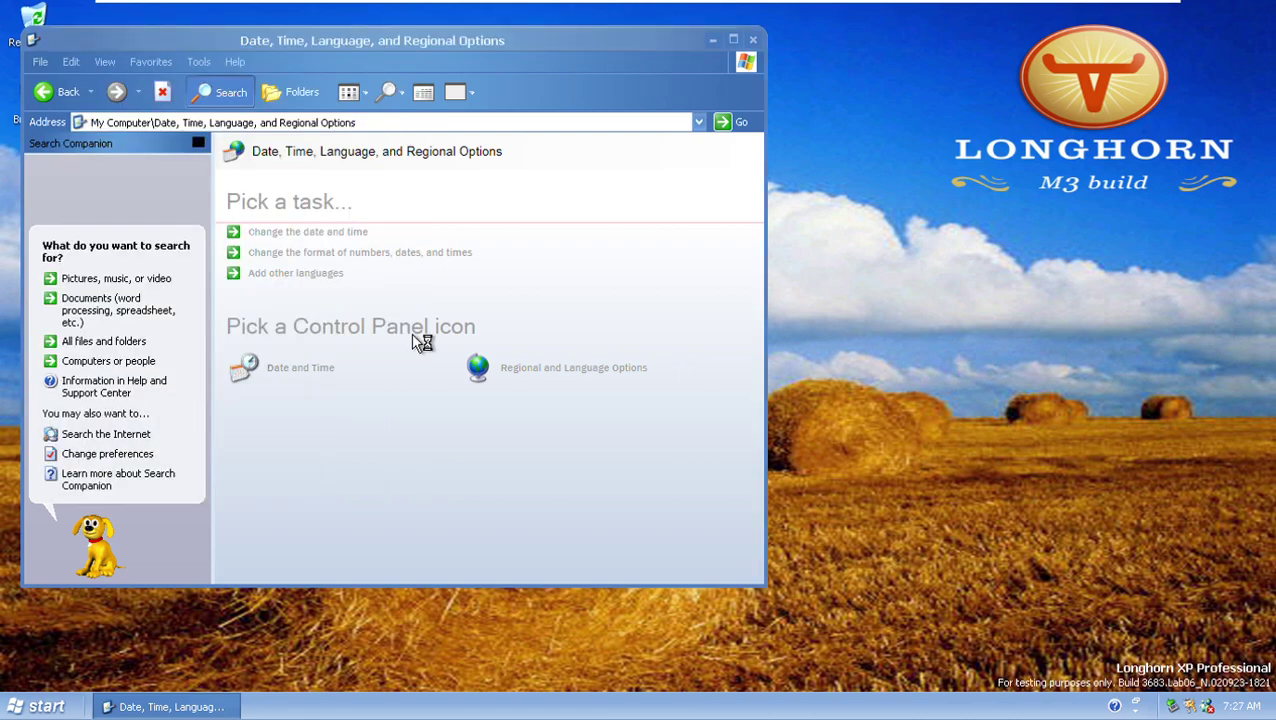
left_click(156, 121)
left_click(227, 125)
left_click(182, 122)
scroll(182, 122, "down", 4)
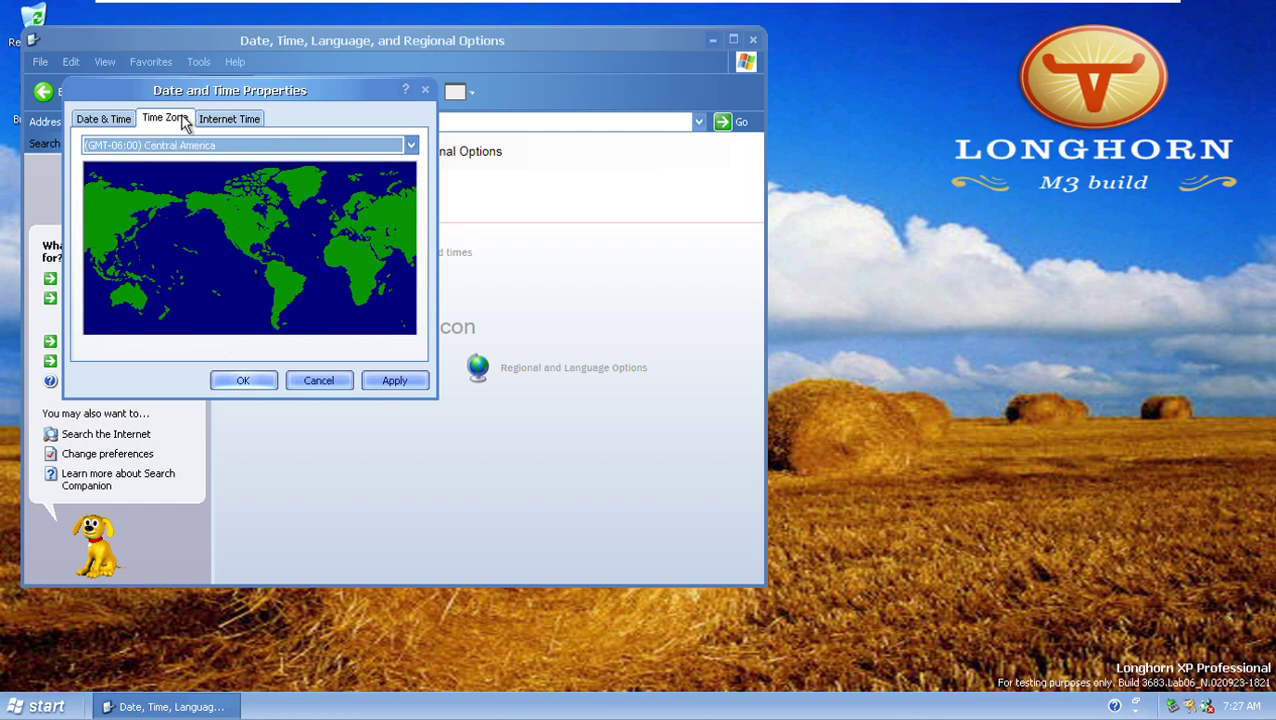
scroll(182, 122, "down", 20)
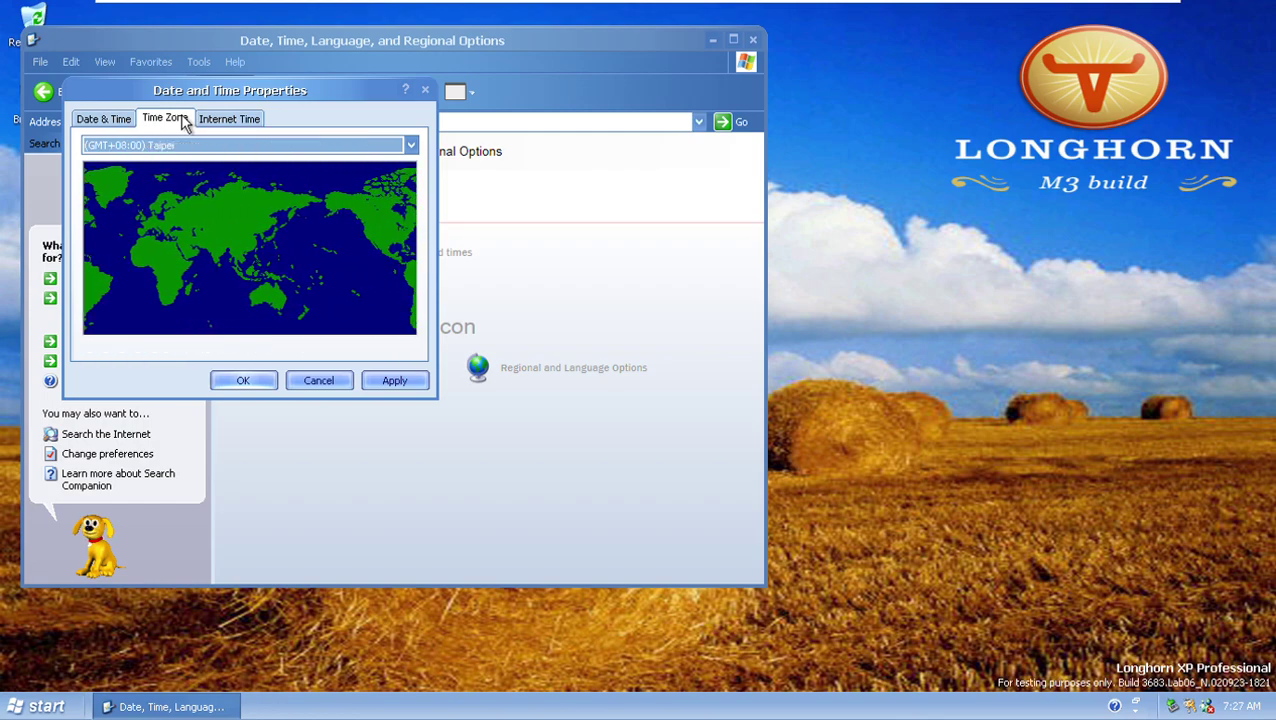
scroll(184, 123, "up", 2)
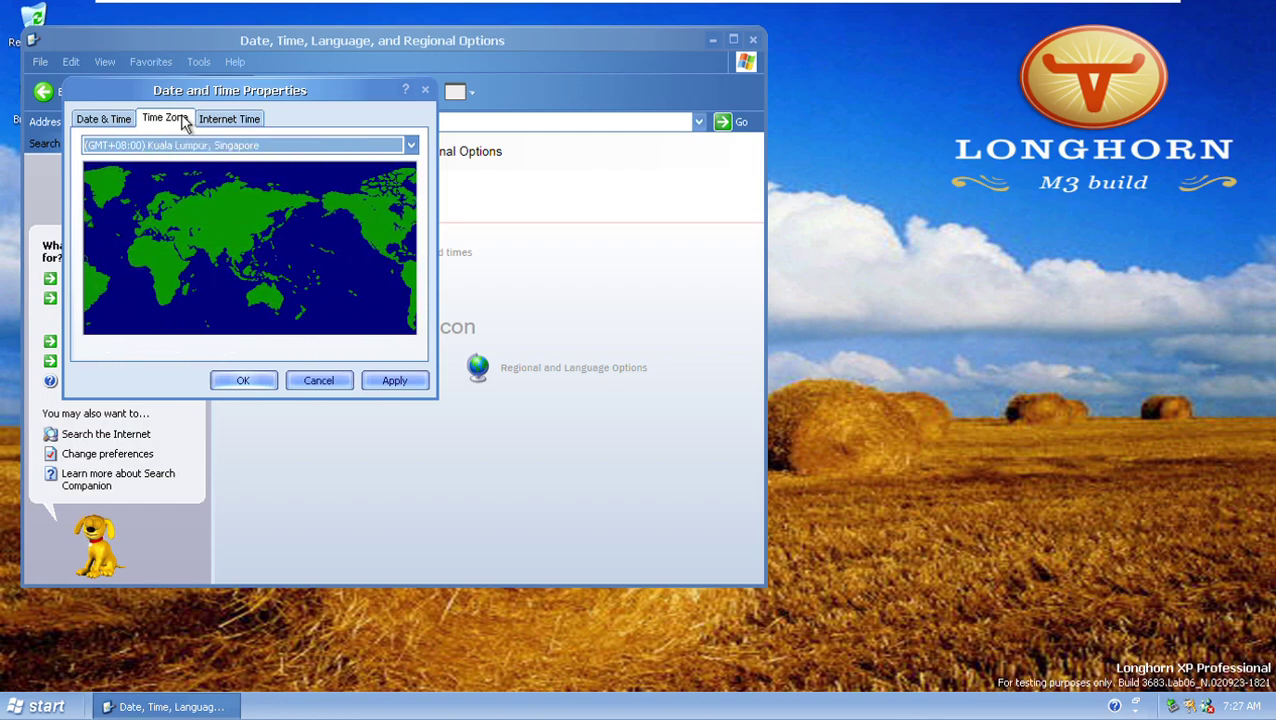
scroll(184, 123, "up", 20)
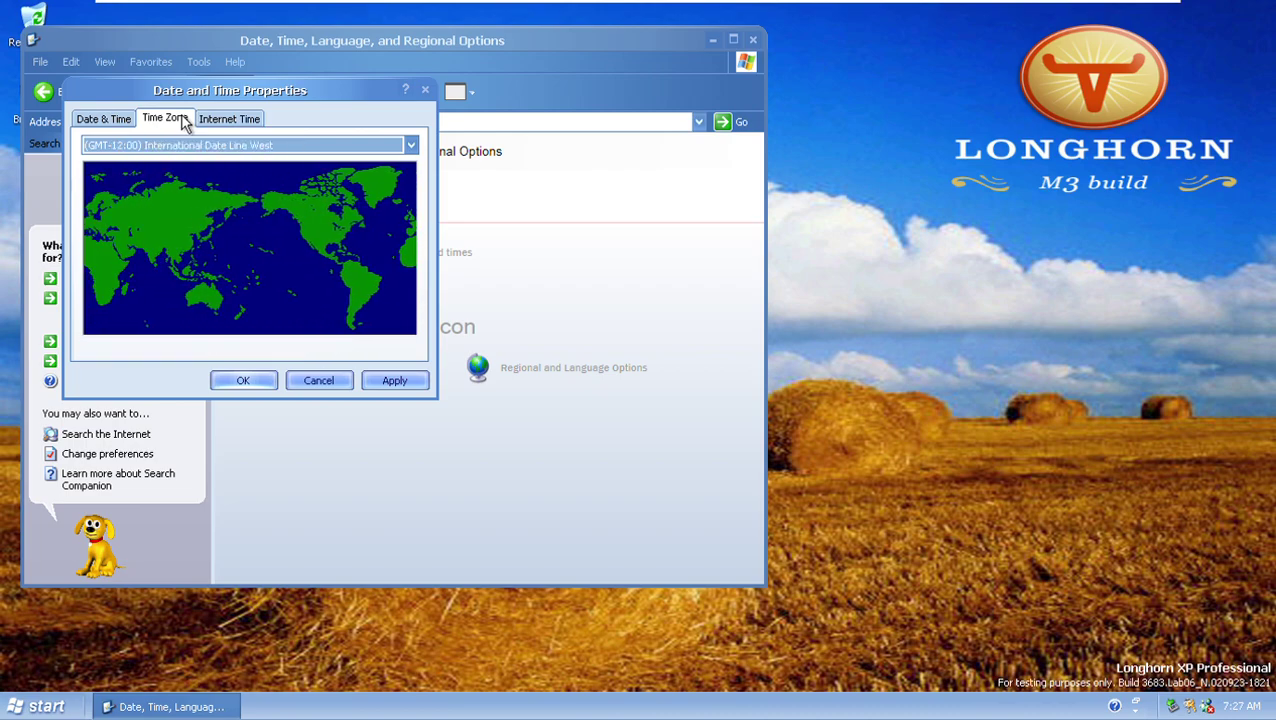
scroll(184, 122, "down", 4)
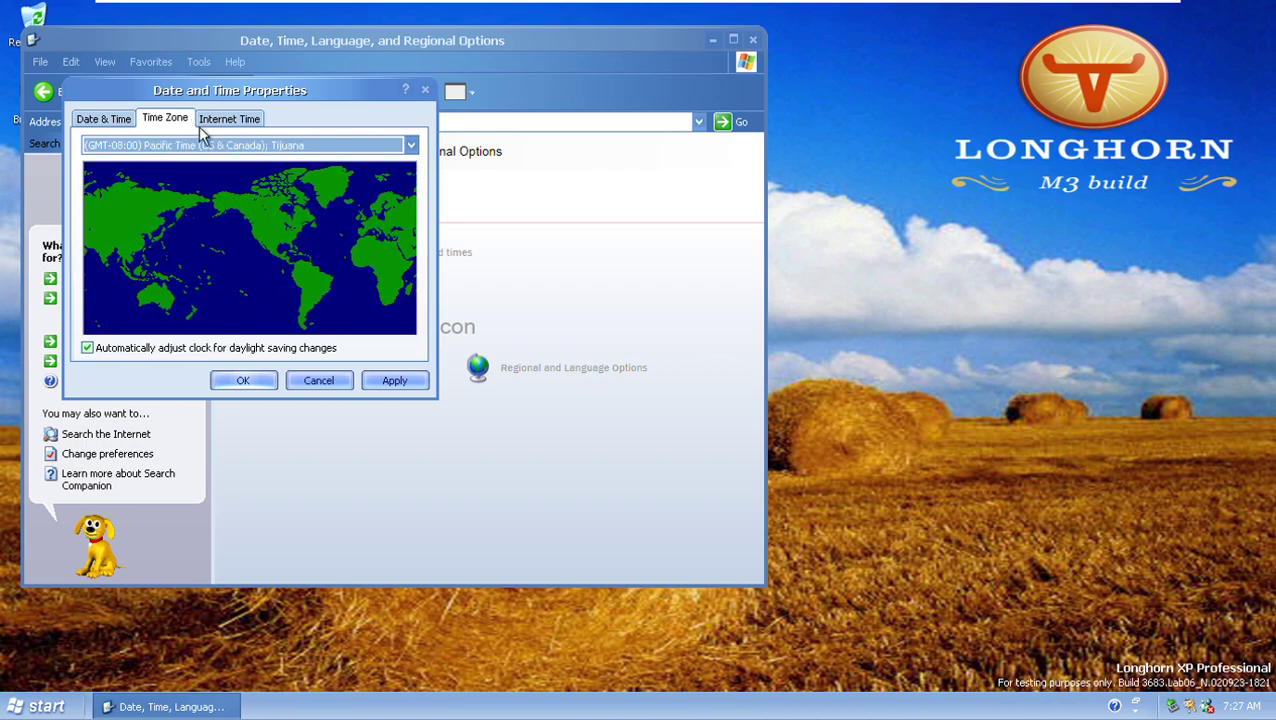
left_click(308, 381)
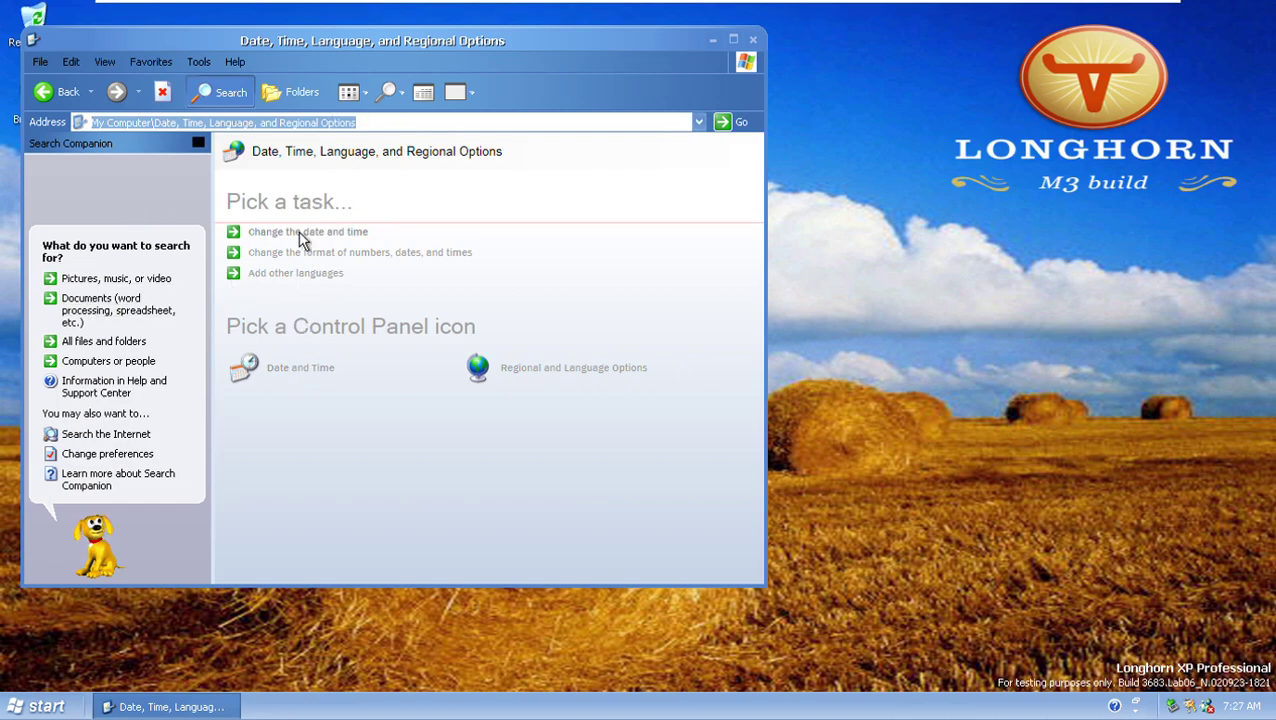
Open Sounds and Audio Devices Properties and look through the sounds assigned to the program events.
left_click(45, 92)
left_click(340, 372)
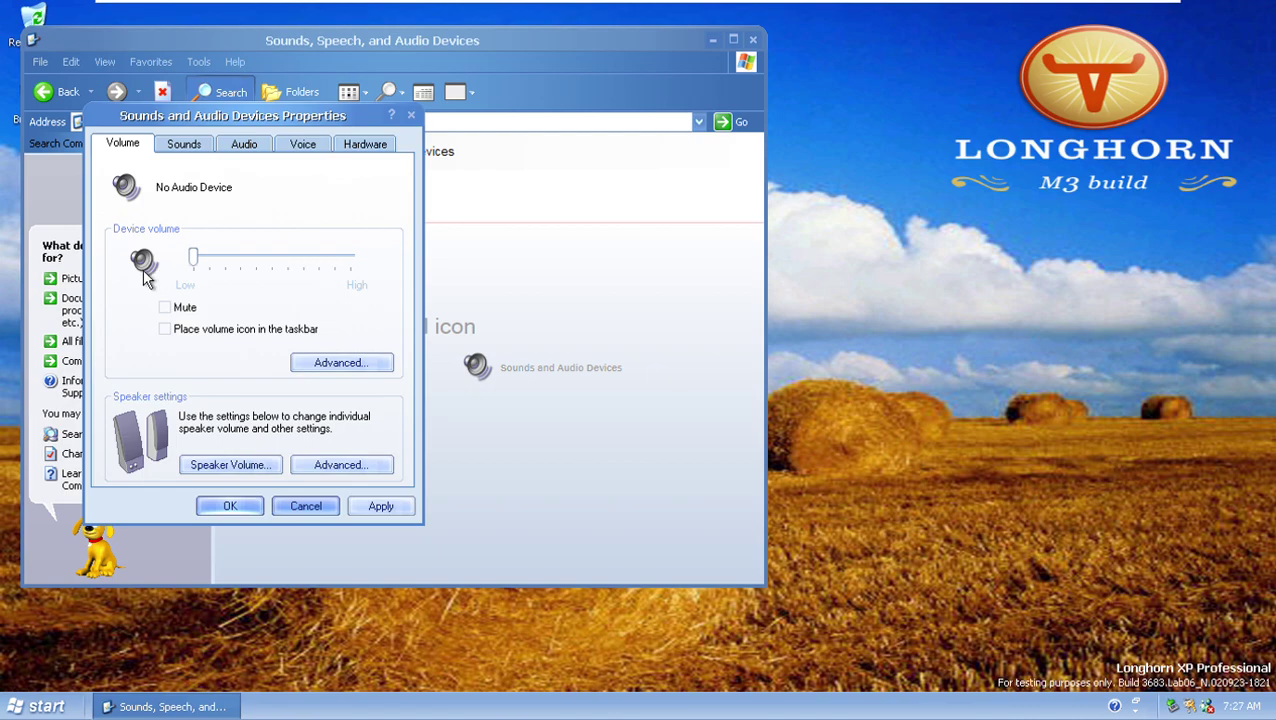
left_click(192, 150)
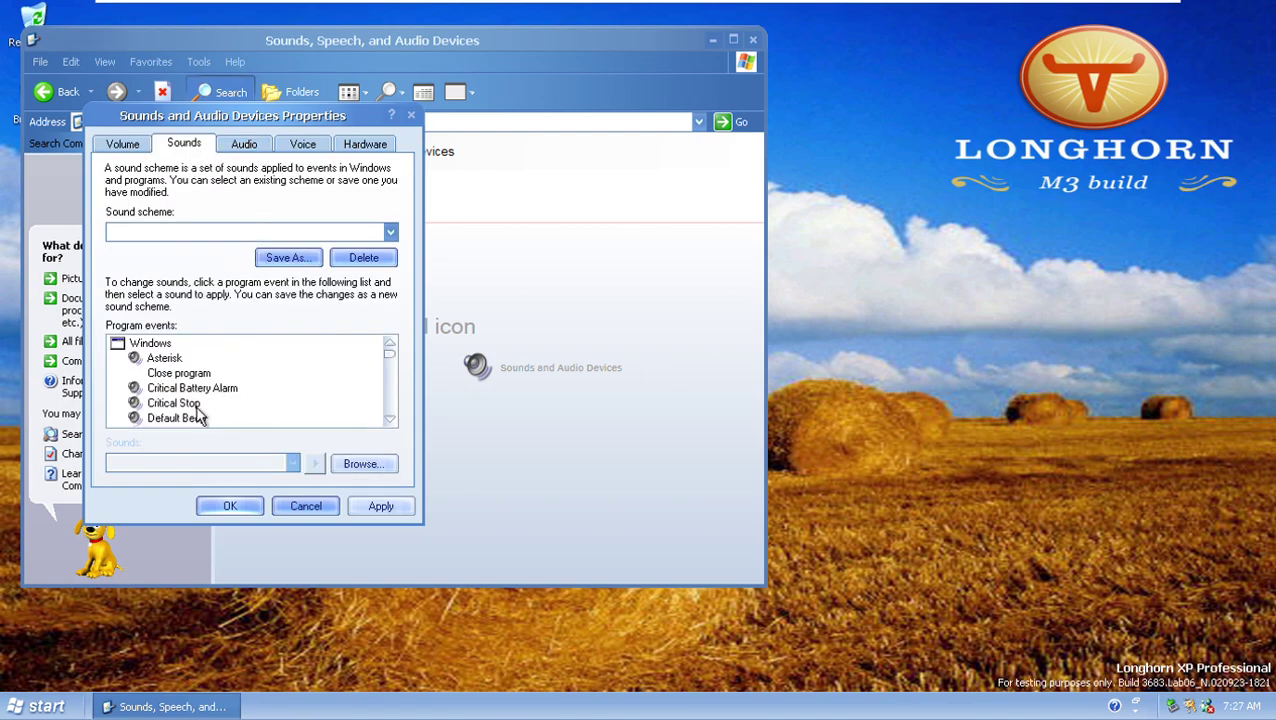
left_click(175, 403)
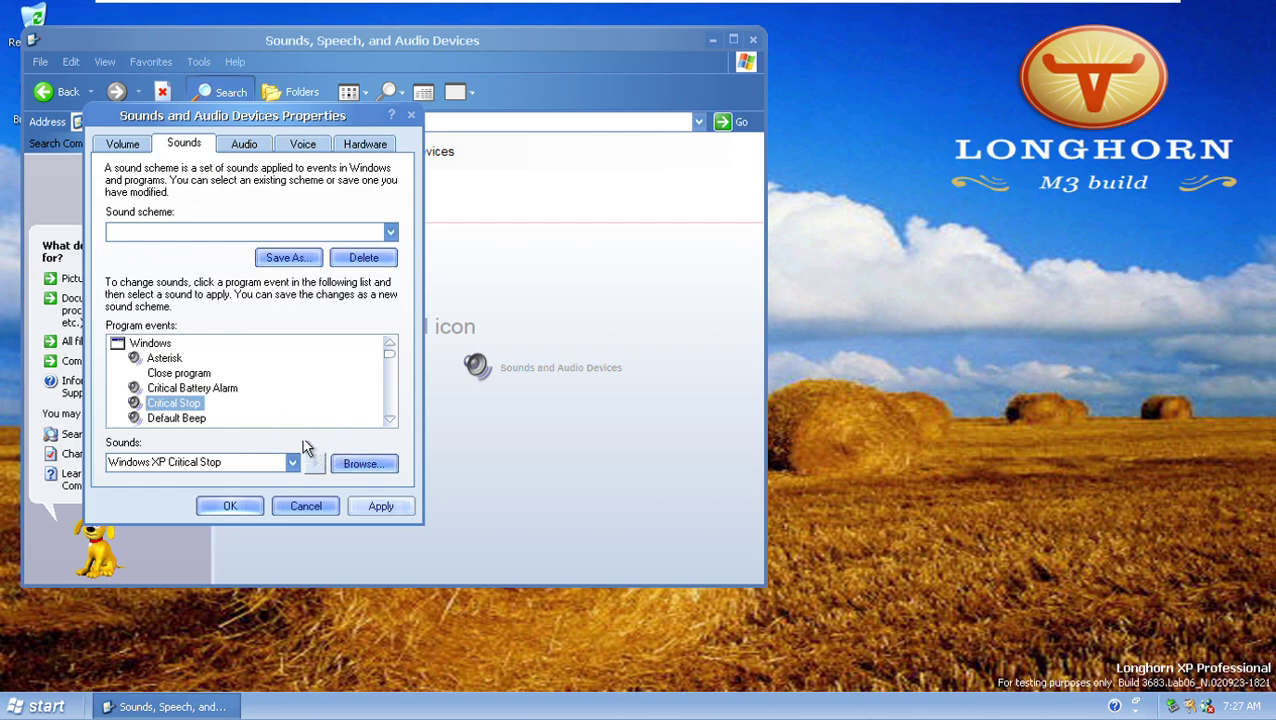
key("Home")
key("Down")
key("Down")
key("Down")
key("Down")
key("Down")
key("Down")
key("Down")
key("Down")
key("Down")
key("Down")
key("Down")
key("Down")
key("Down")
key("Down")
key("Down")
key("Down")
key("Down")
key("Down")
key("Down")
key("Down")
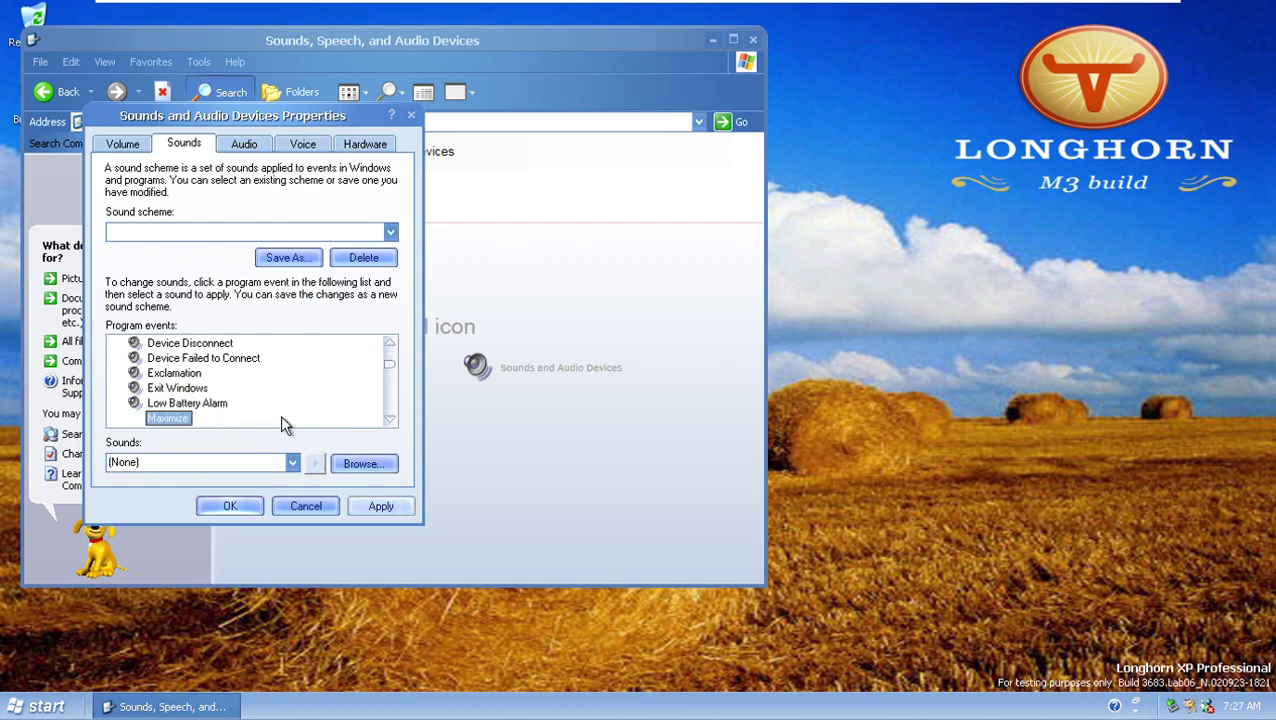
key("Down")
key("Up")
key("Up")
key("Up")
key("Up")
key("Up")
key("Up")
key("Up")
key("Up")
key("Up")
key("Up")
key("Up")
key("Up")
key("Up")
key("Up")
key("Up")
key("Up")
key("Up")
key("Up")
key("Up")
key("Up")
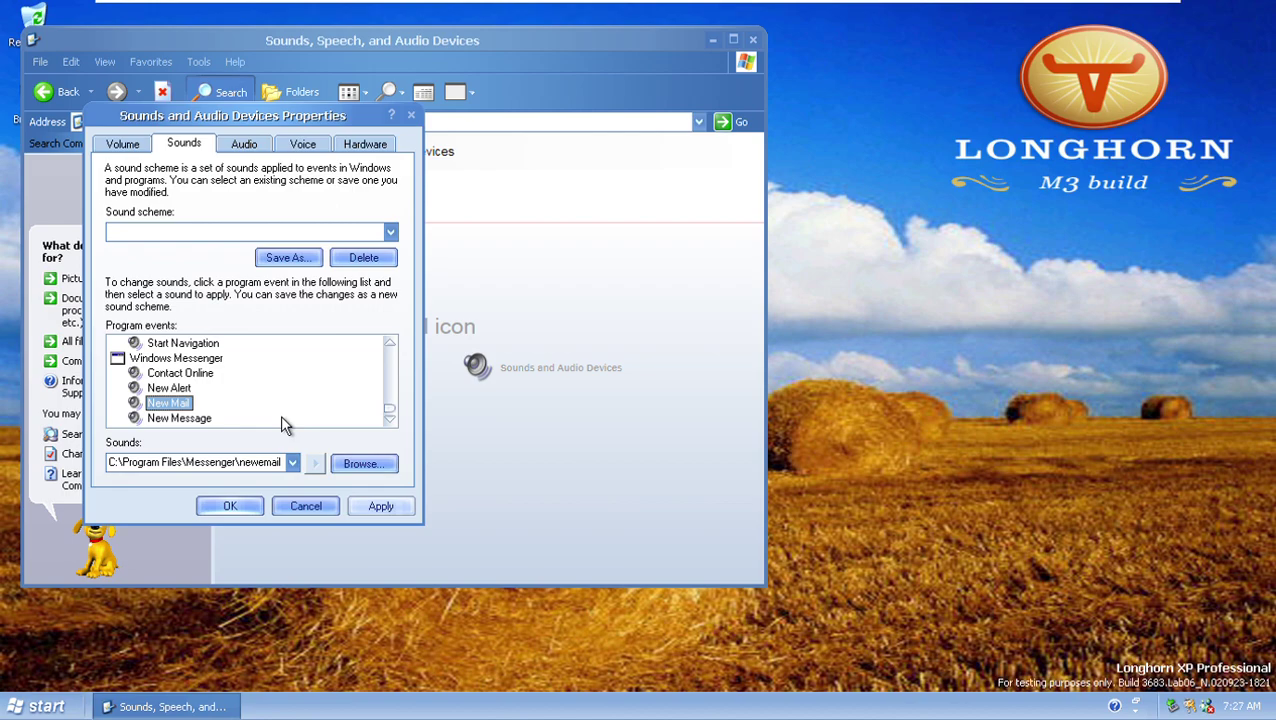
key("Home")
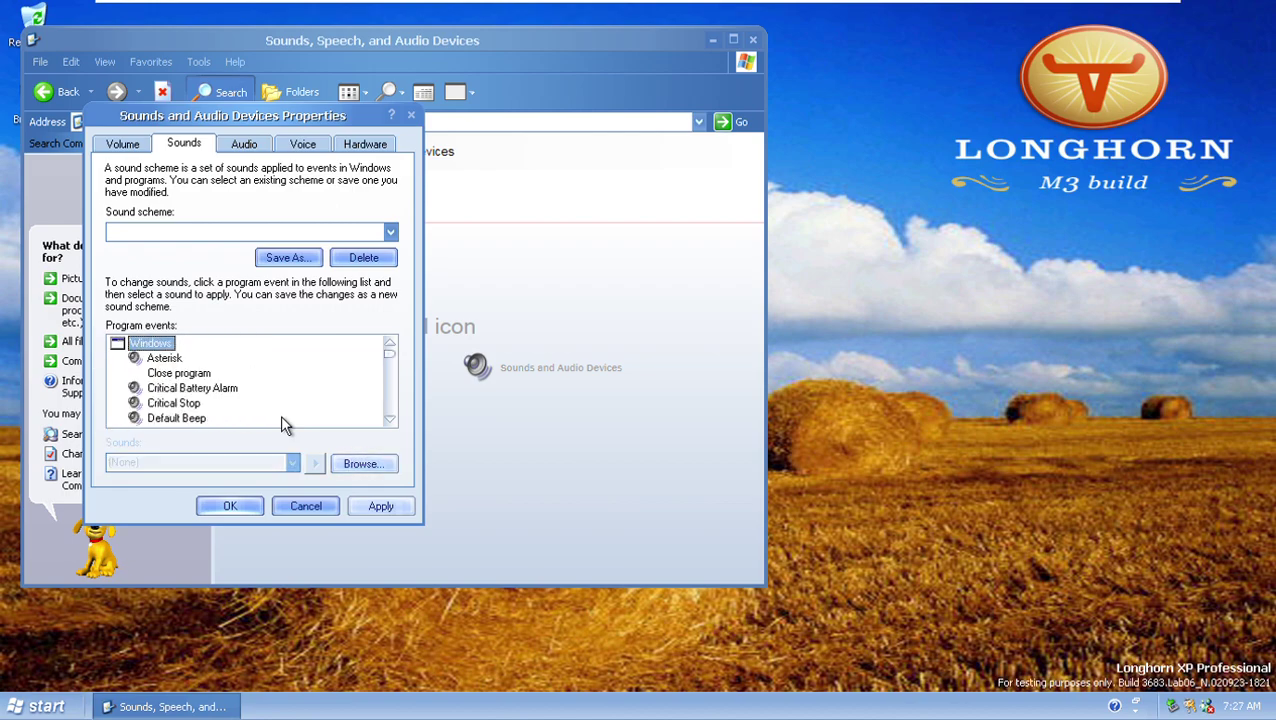
View the audio, voice and hardware settings in Sounds and Audio Devices Properties.
left_click(244, 148)
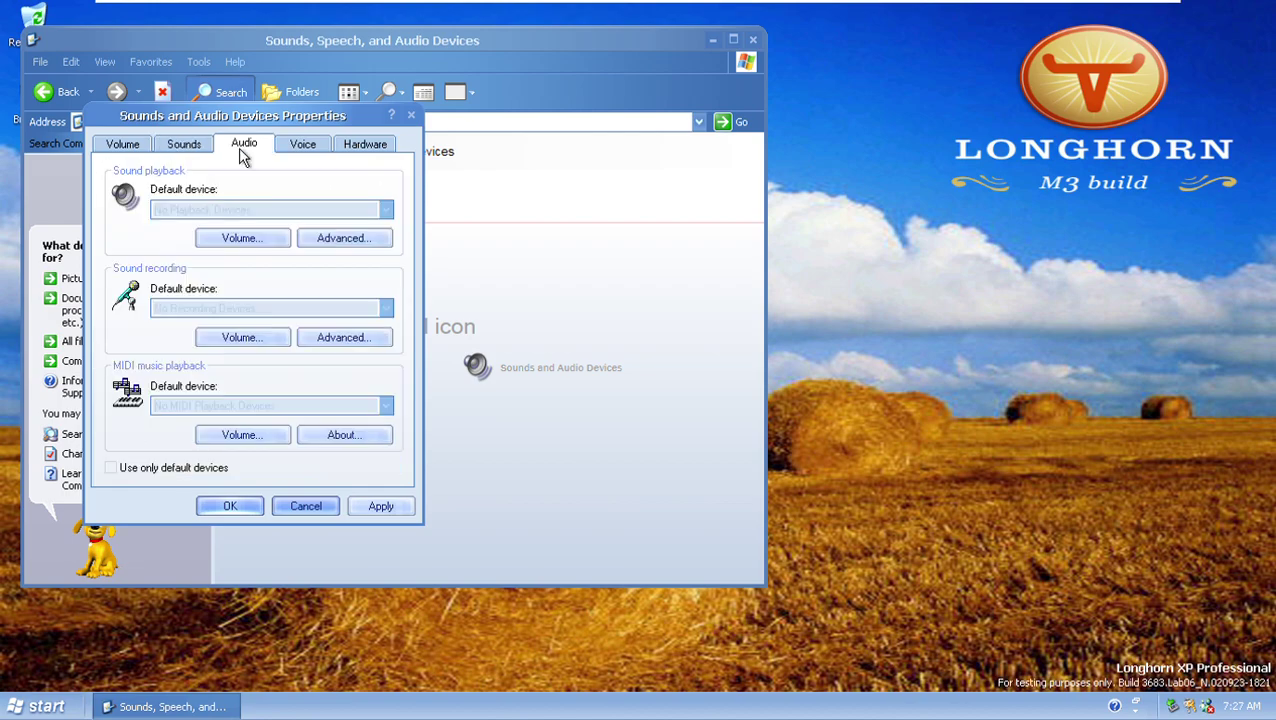
left_click(310, 152)
left_click(355, 148)
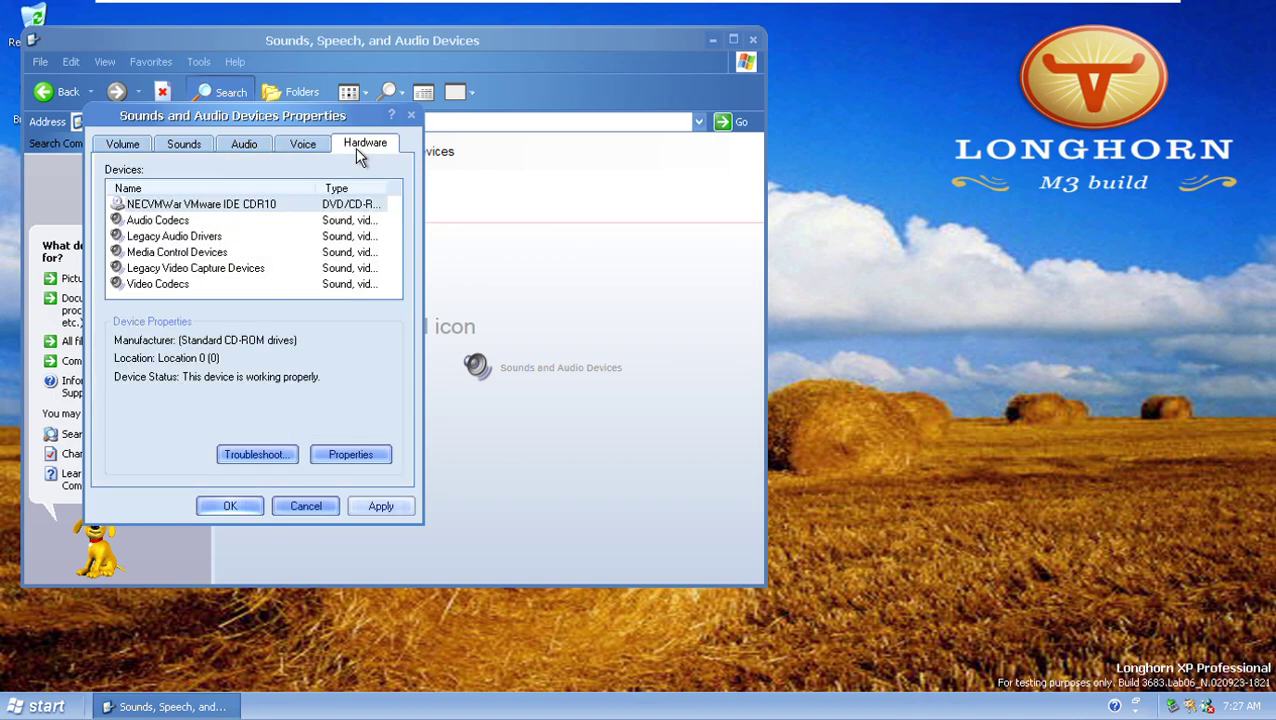
Browse the Media folder for an Asterisk event sound, cancel the selection, and close Sounds and Audio Devices Properties.
left_click(169, 151)
left_click(178, 374)
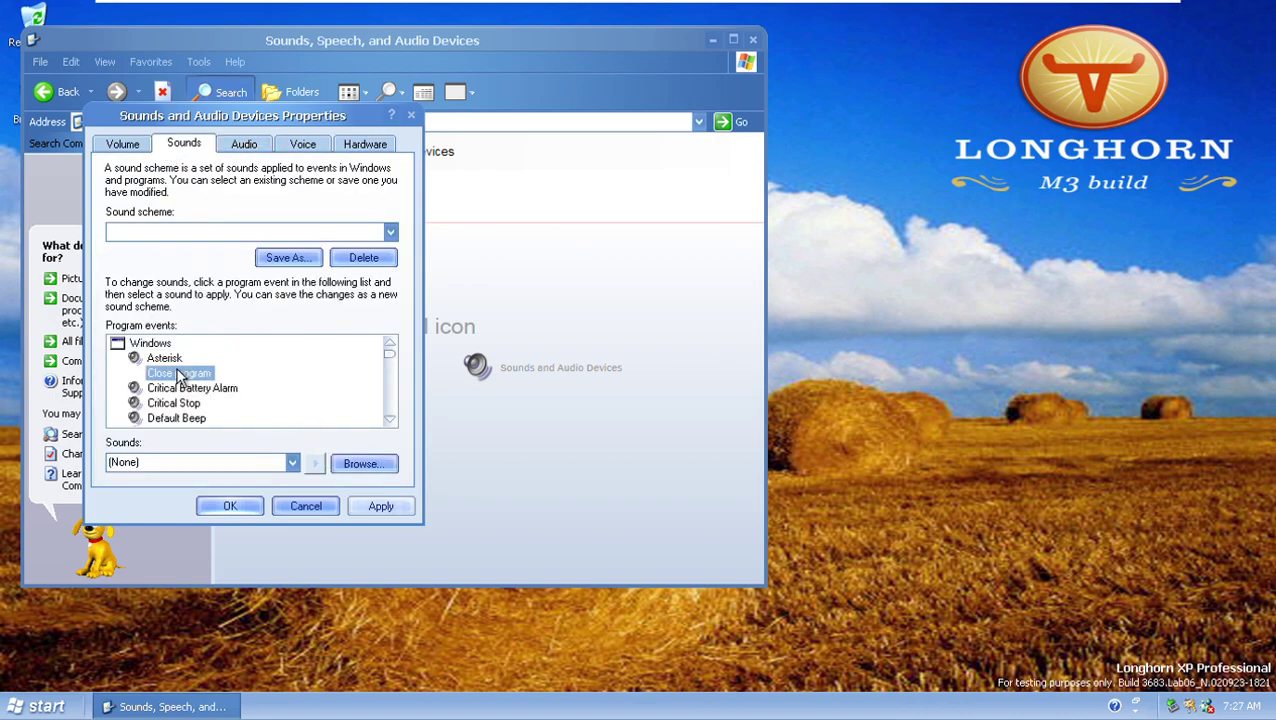
left_click(162, 359)
left_click(361, 463)
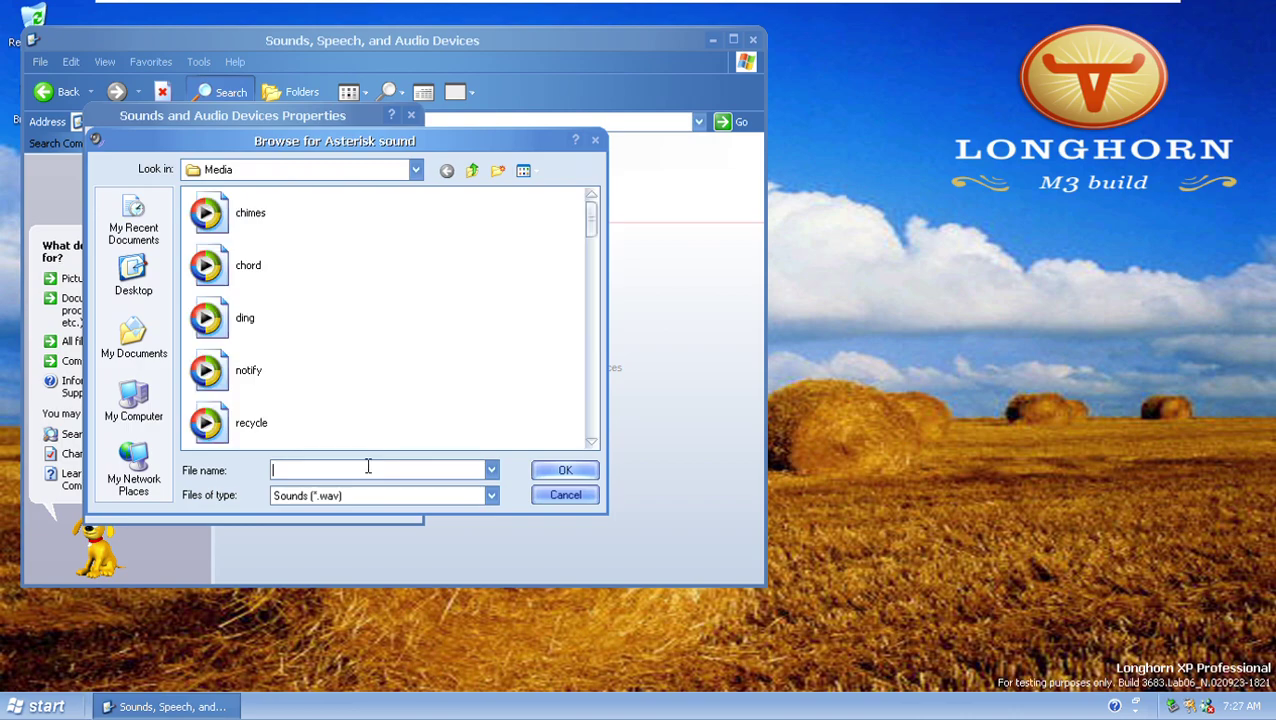
left_click_drag(595, 220, 585, 150)
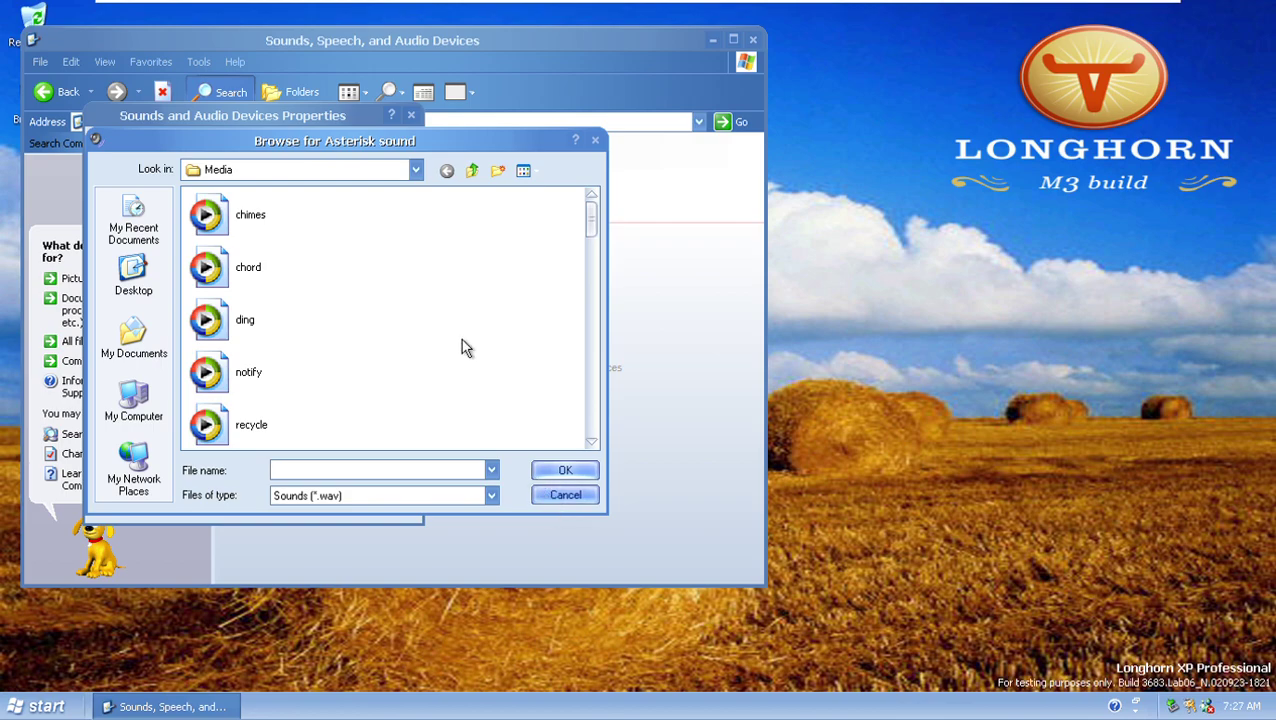
left_click(544, 495)
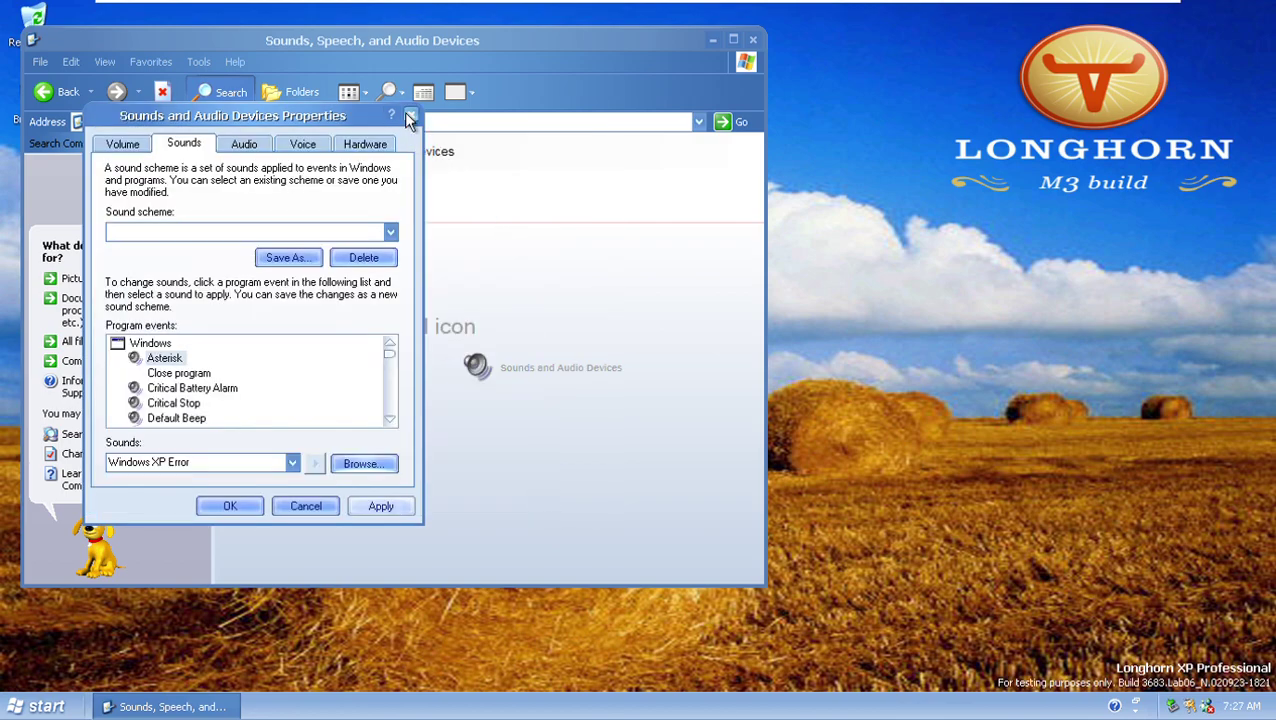
left_click(409, 117)
View the Portable Audio Devices folder and the text-to-speech settings in Speech Properties without changing them.
left_click(302, 368)
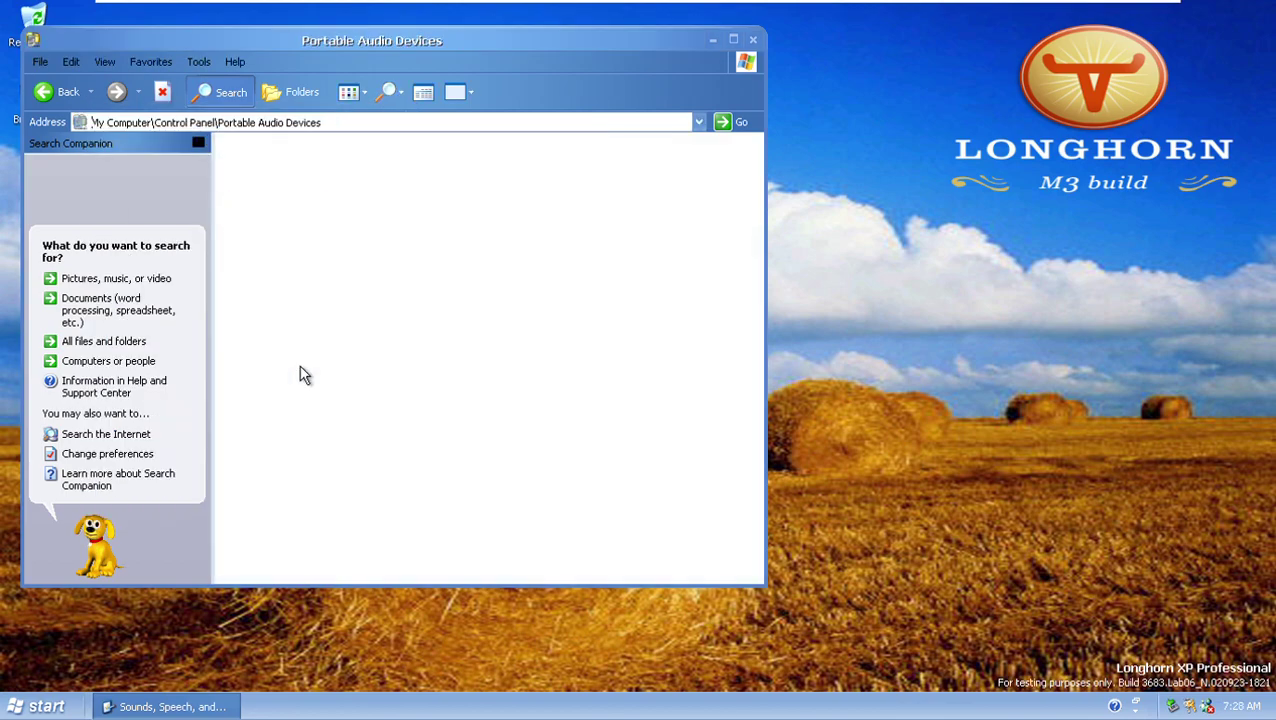
left_click(74, 98)
left_click(276, 418)
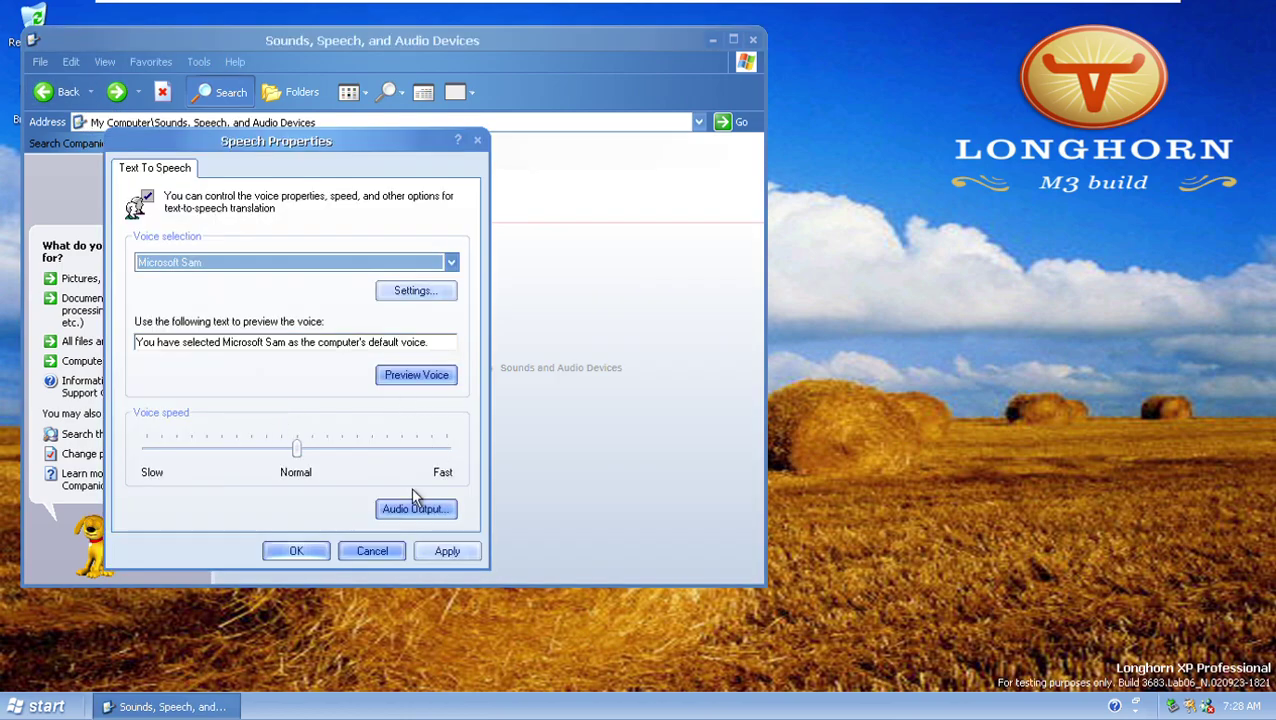
left_click(379, 550)
View Other Control Panel Options and close the Control Panel window.
left_click(50, 98)
left_click(573, 420)
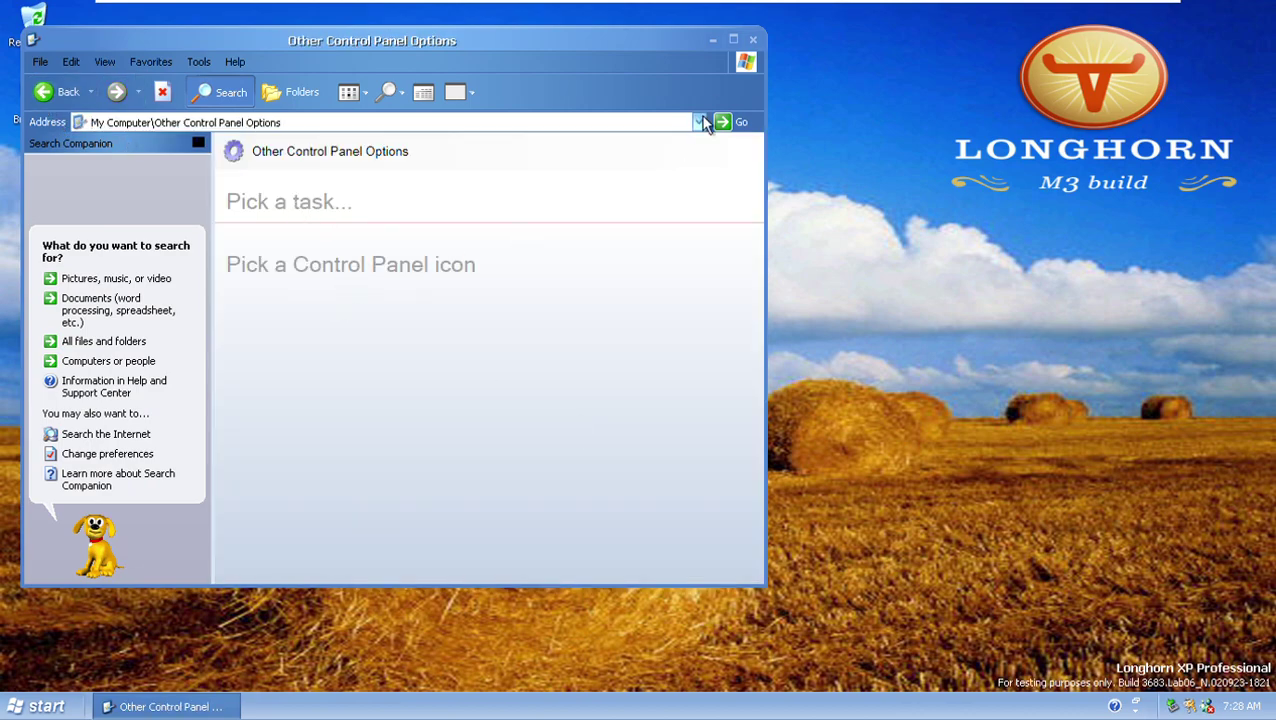
left_click(753, 40)
Open Synchronize from Accessories, start synchronizing My Current Home Page, and stop the synchronization.
key("super")
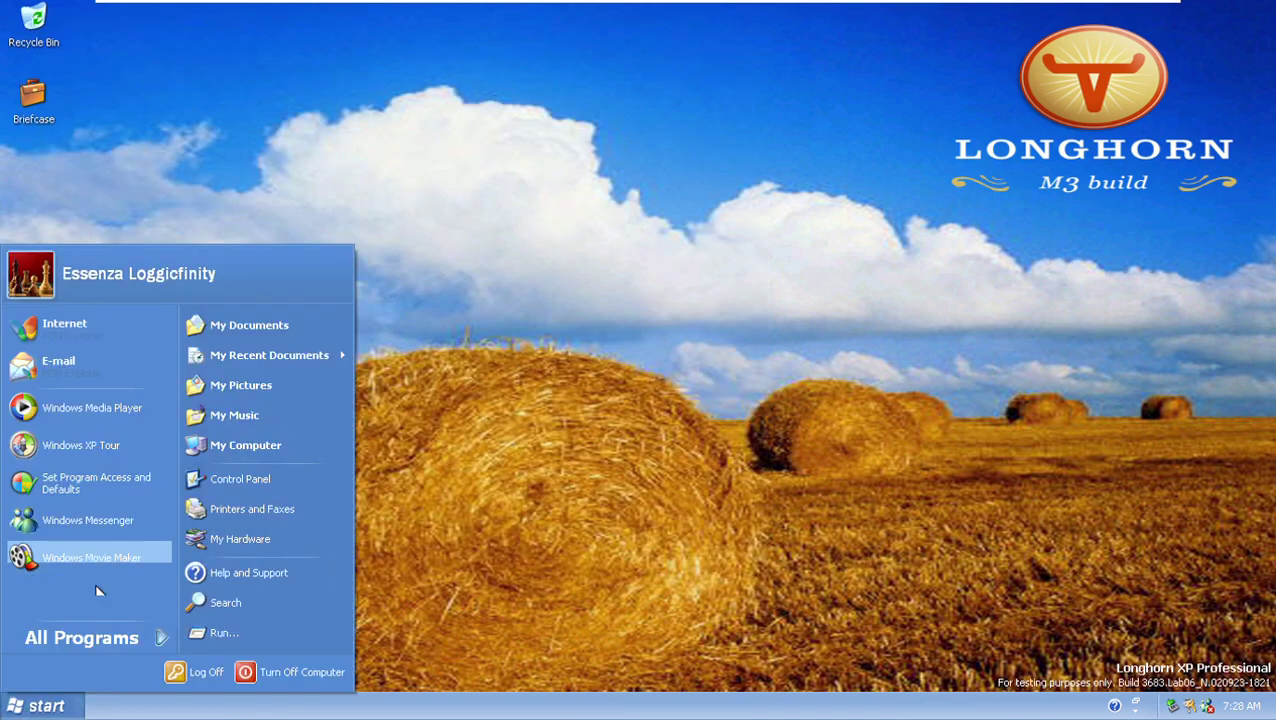
left_click(117, 637)
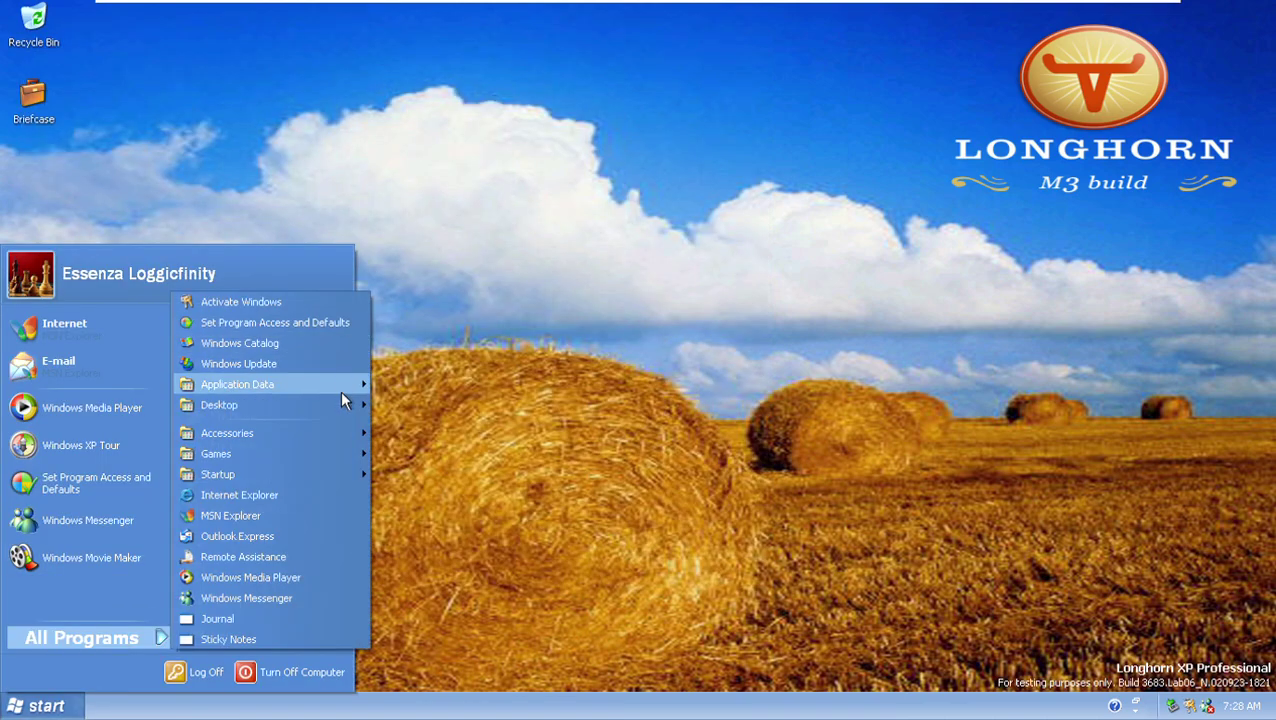
mouse_move(335, 436)
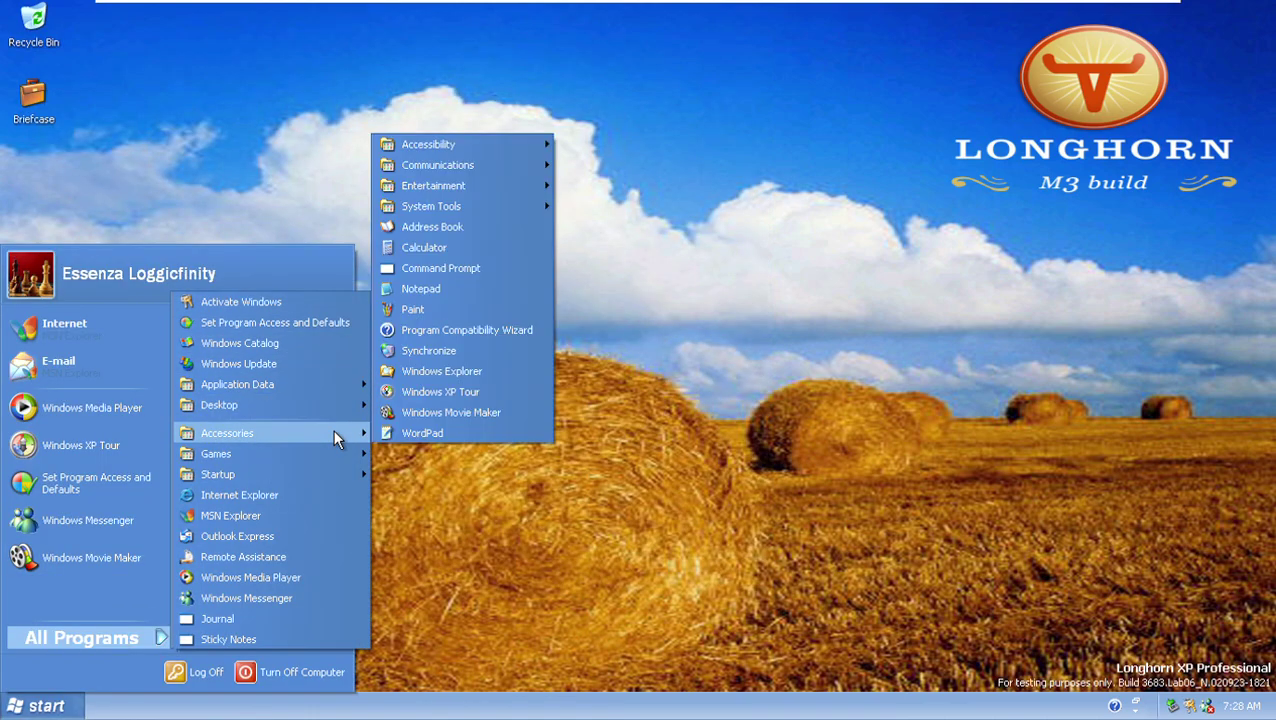
left_click(433, 355)
left_click(722, 533)
left_click(630, 553)
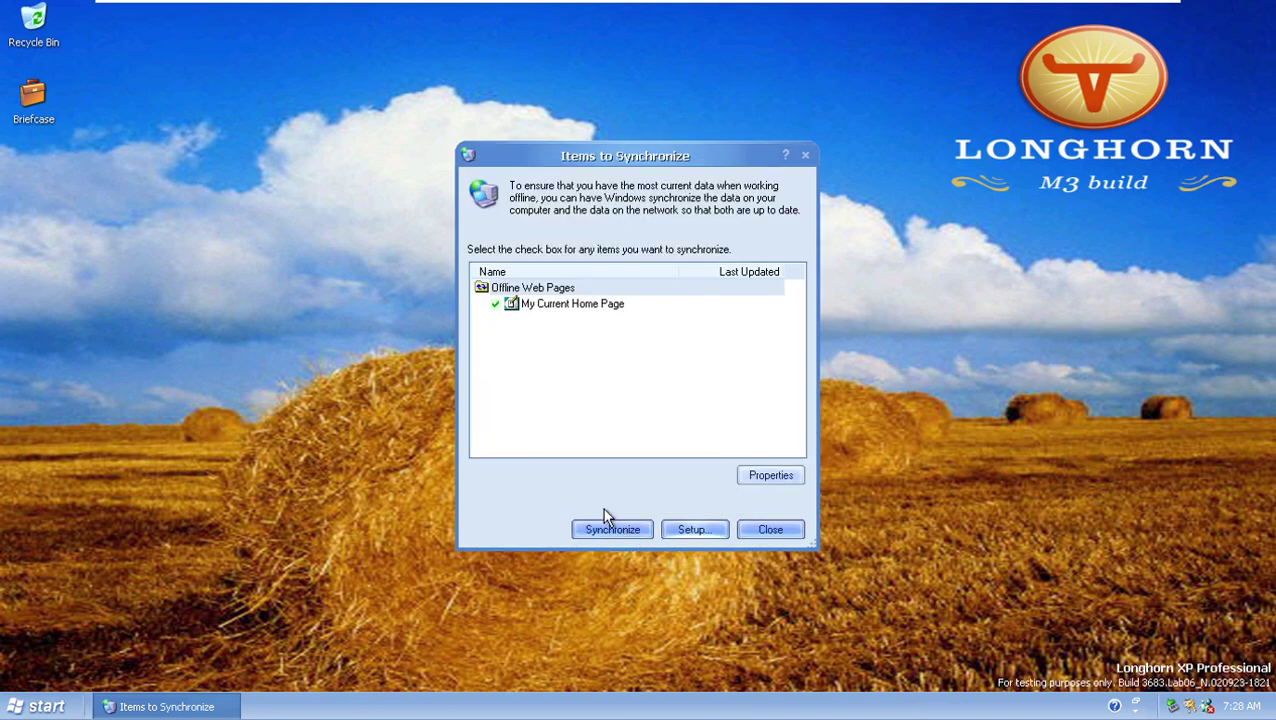
left_click(620, 530)
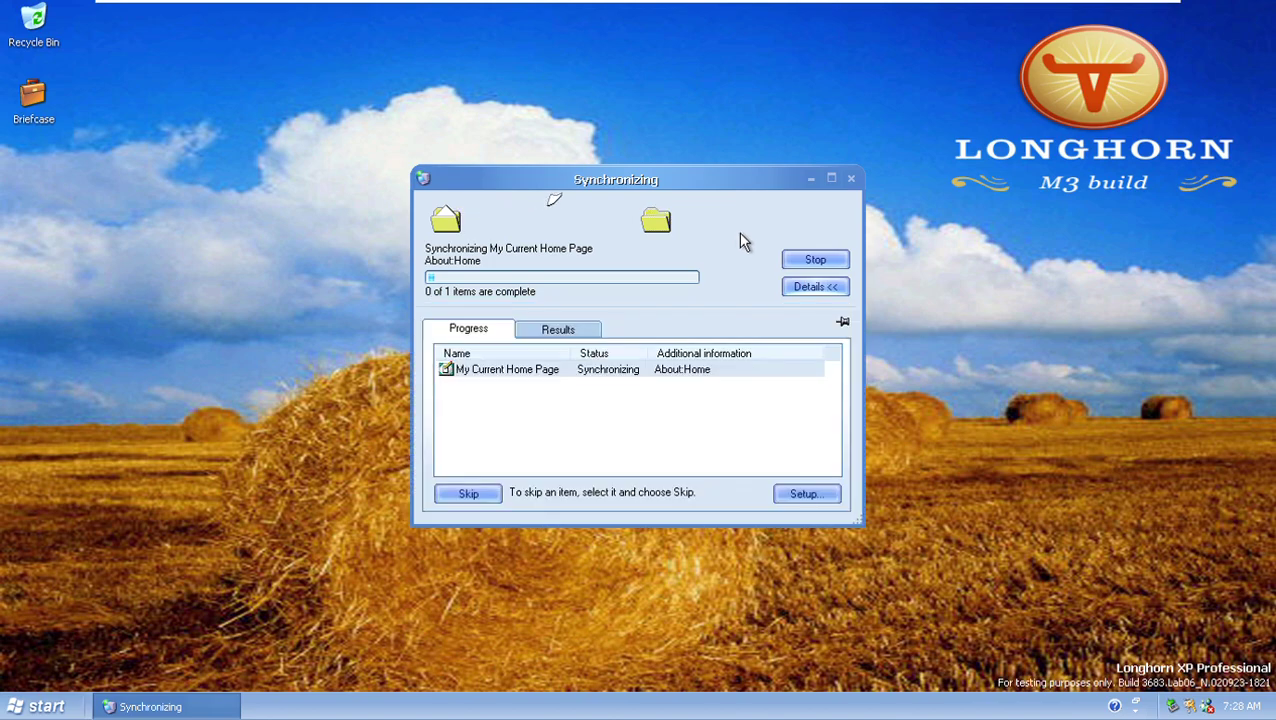
left_click(795, 262)
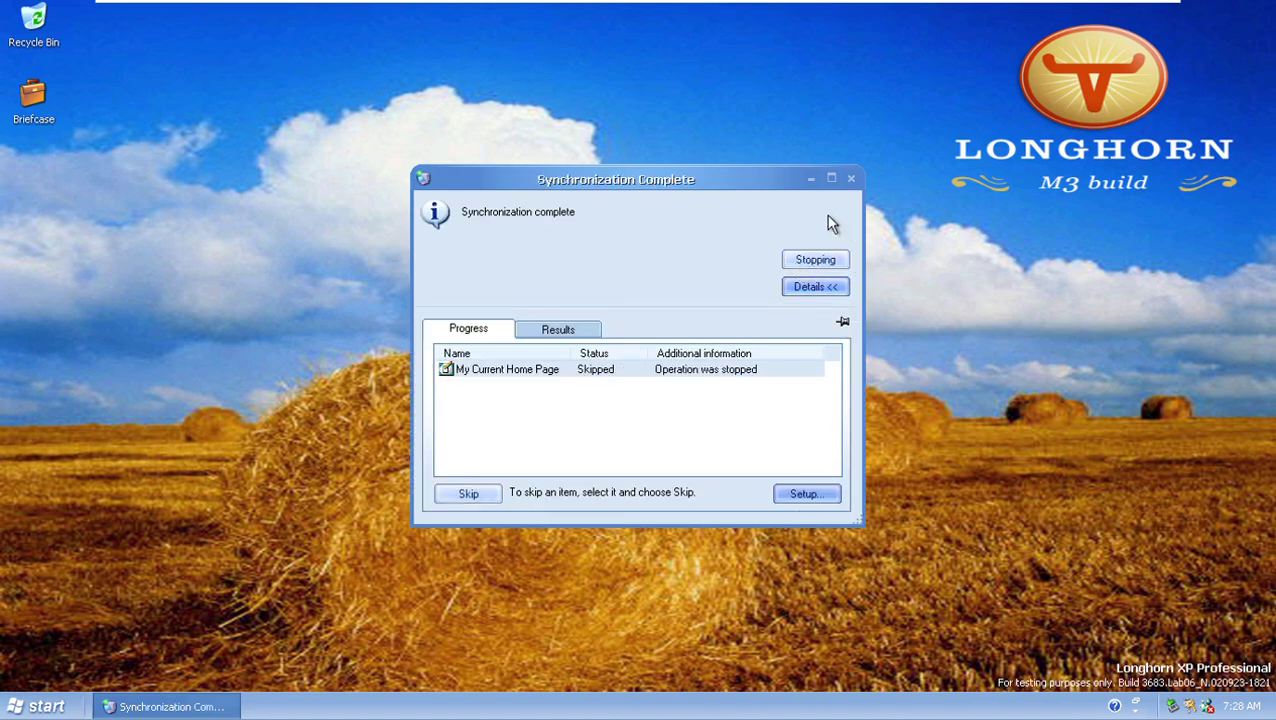
Open Command Prompt from Accessories and close its window.
key("super")
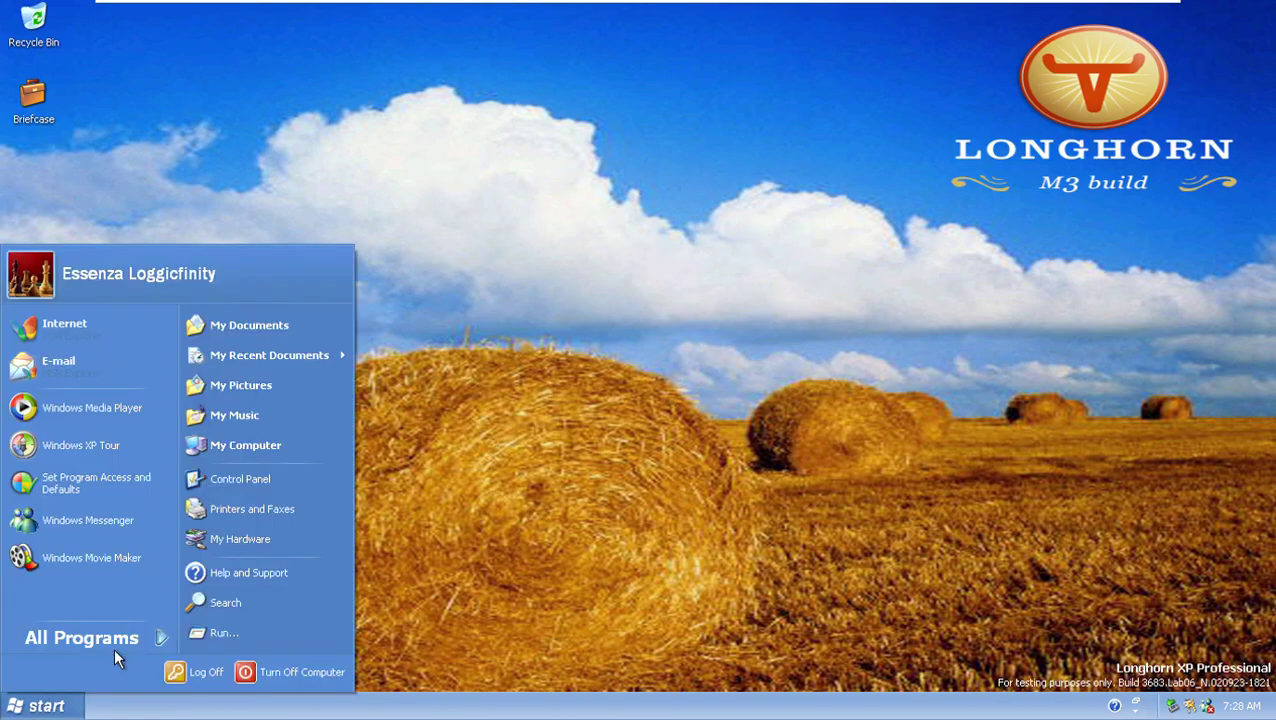
mouse_move(101, 637)
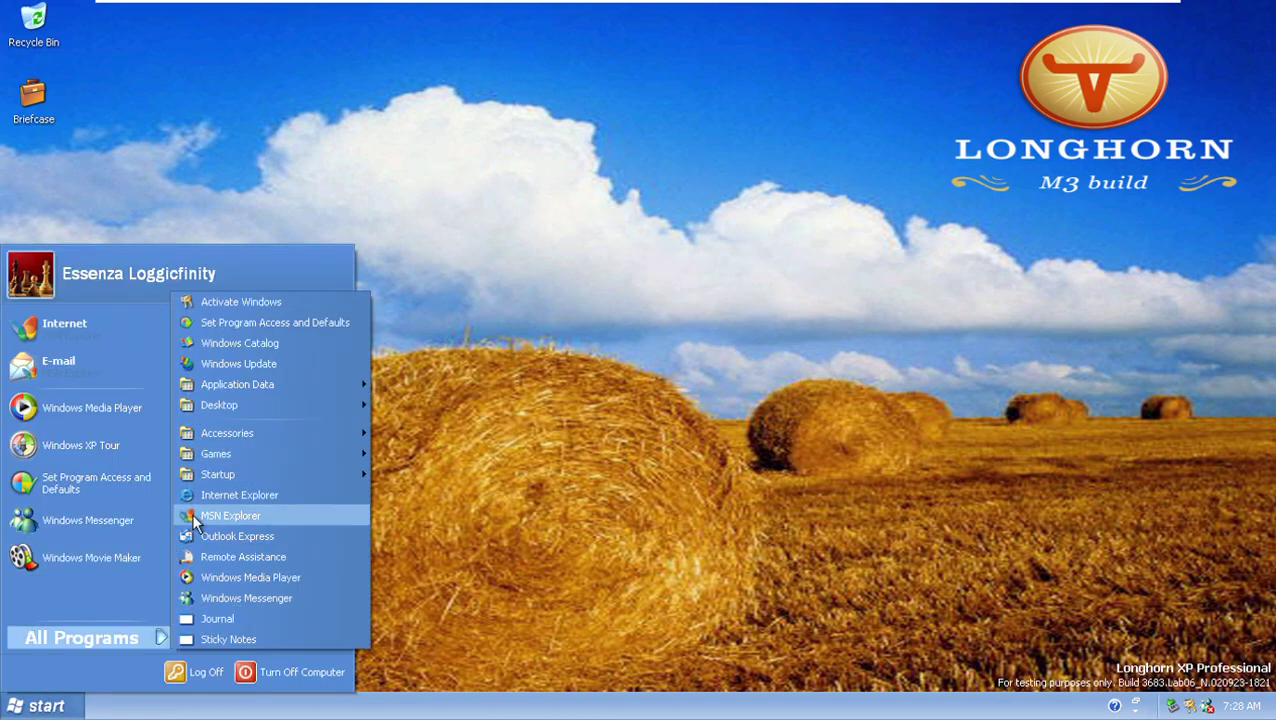
mouse_move(252, 433)
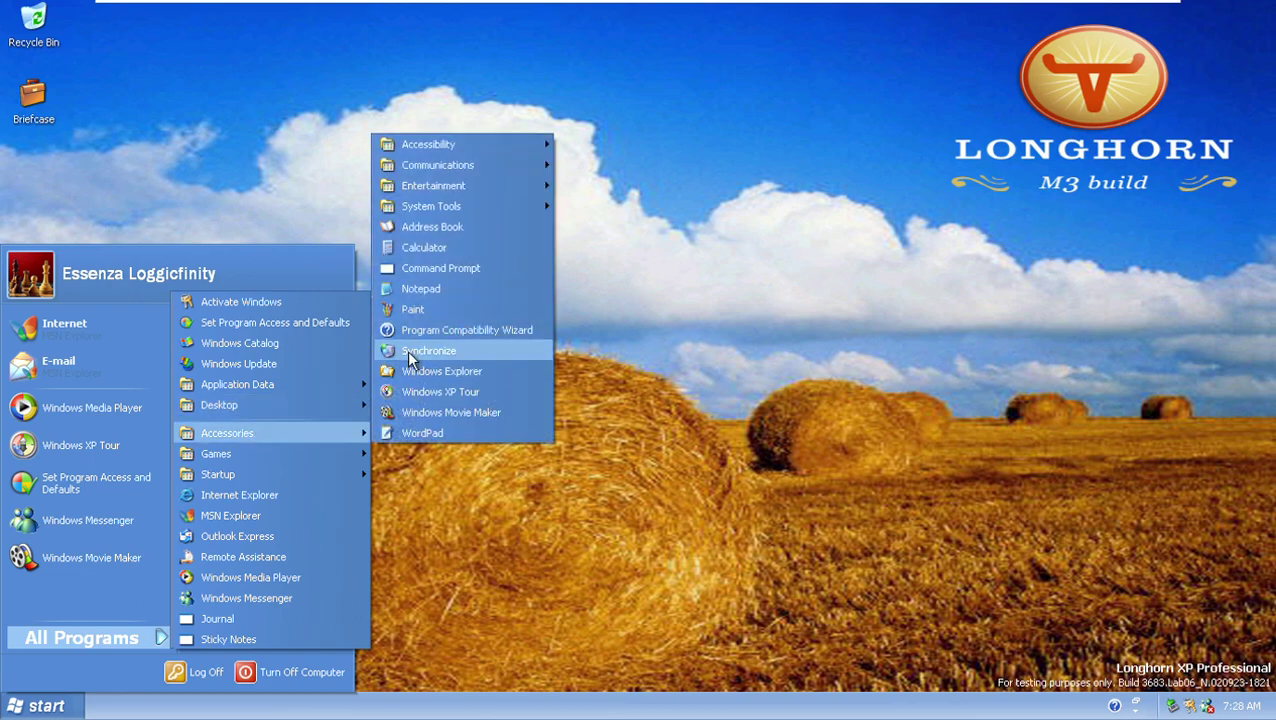
left_click(472, 268)
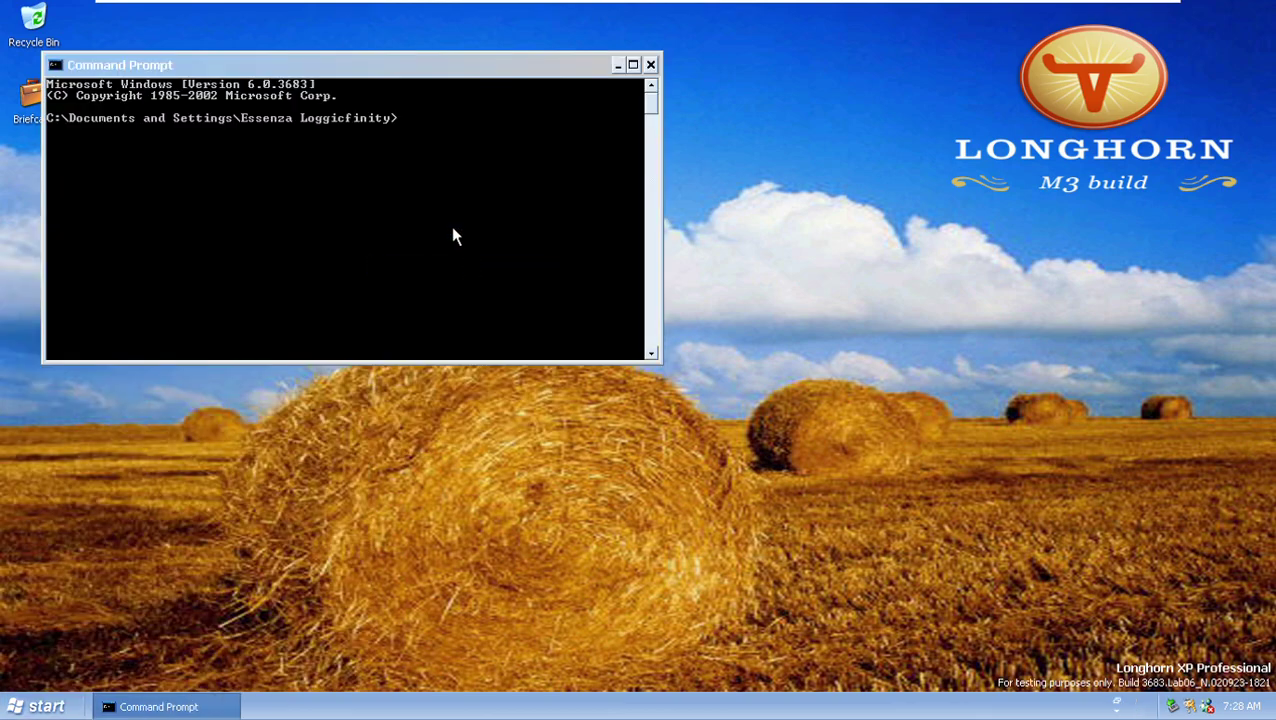
left_click(651, 65)
Remove Command Prompt from the Start menu's list of recently used programs.
left_click(40, 706)
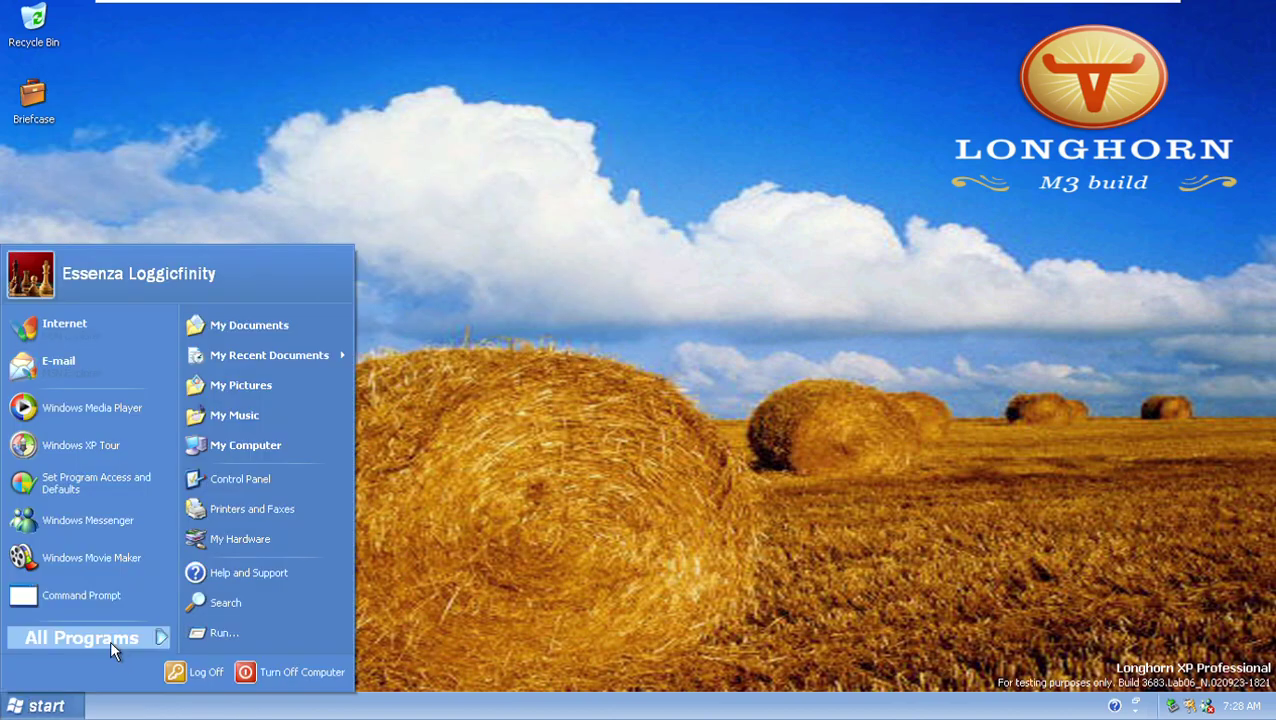
right_click(76, 596)
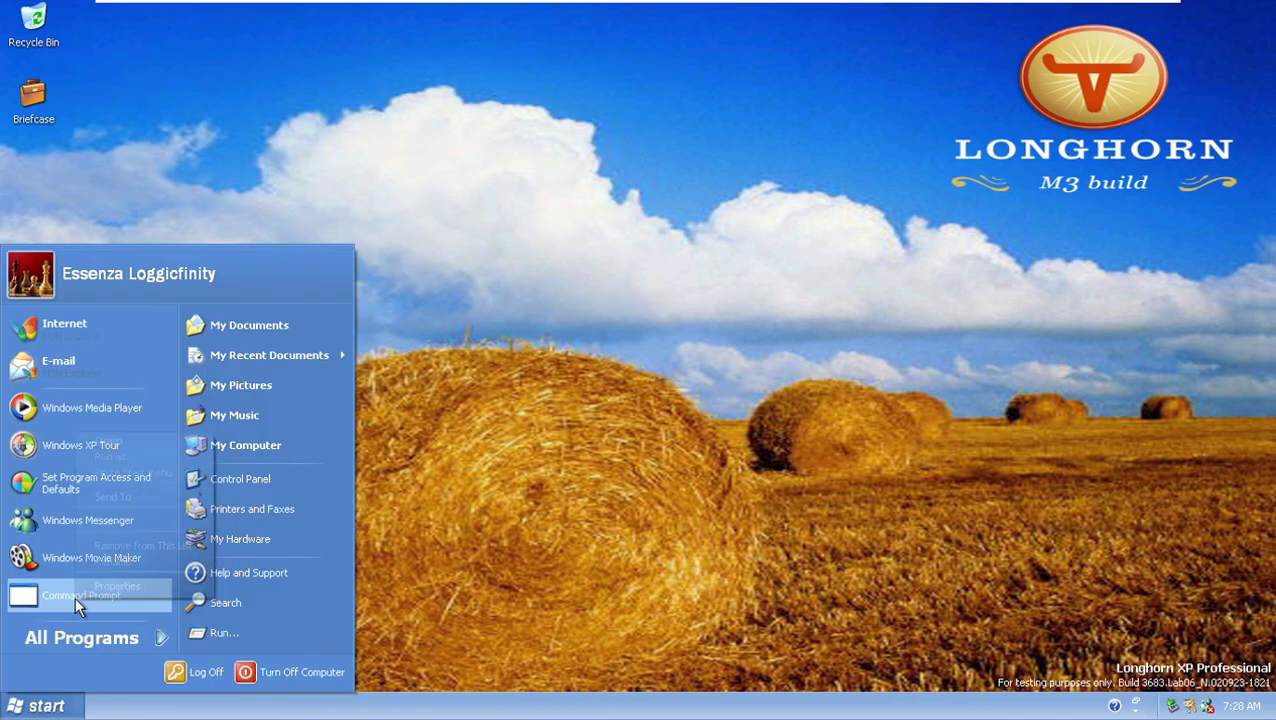
left_click(140, 545)
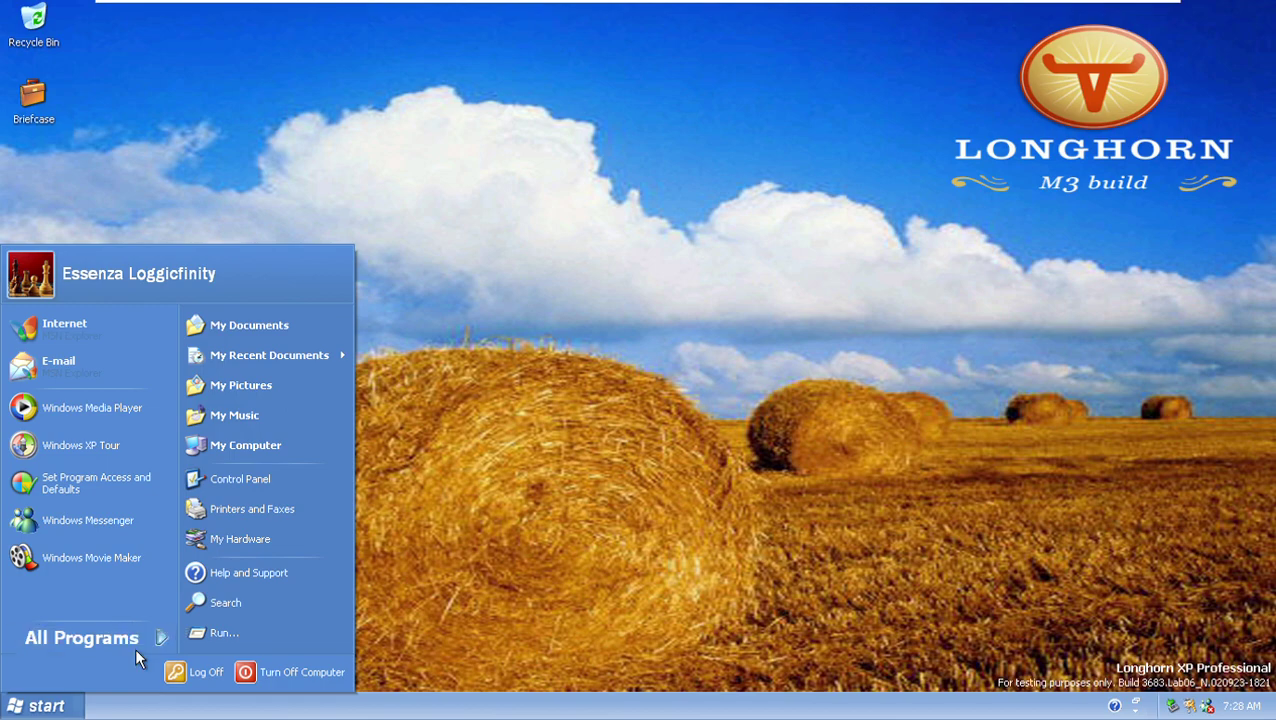
Run Command Prompt from Accessories as the current user with restricted access.
left_click(130, 640)
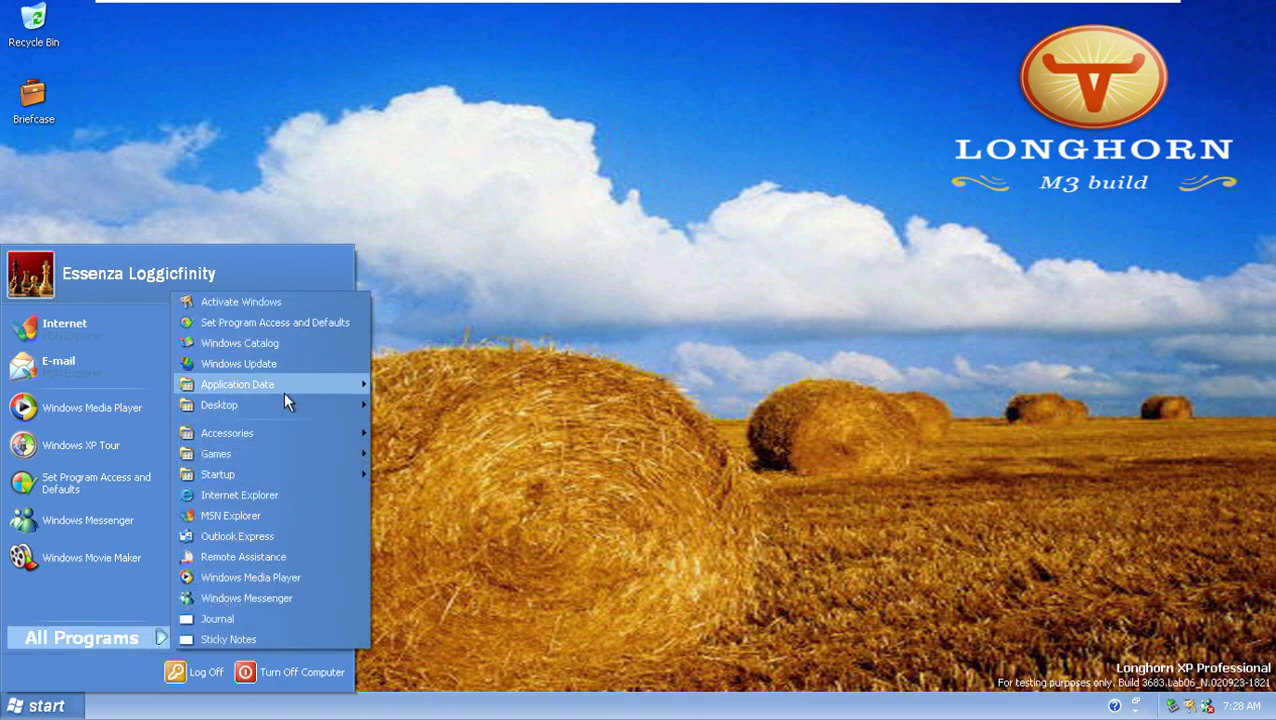
mouse_move(301, 434)
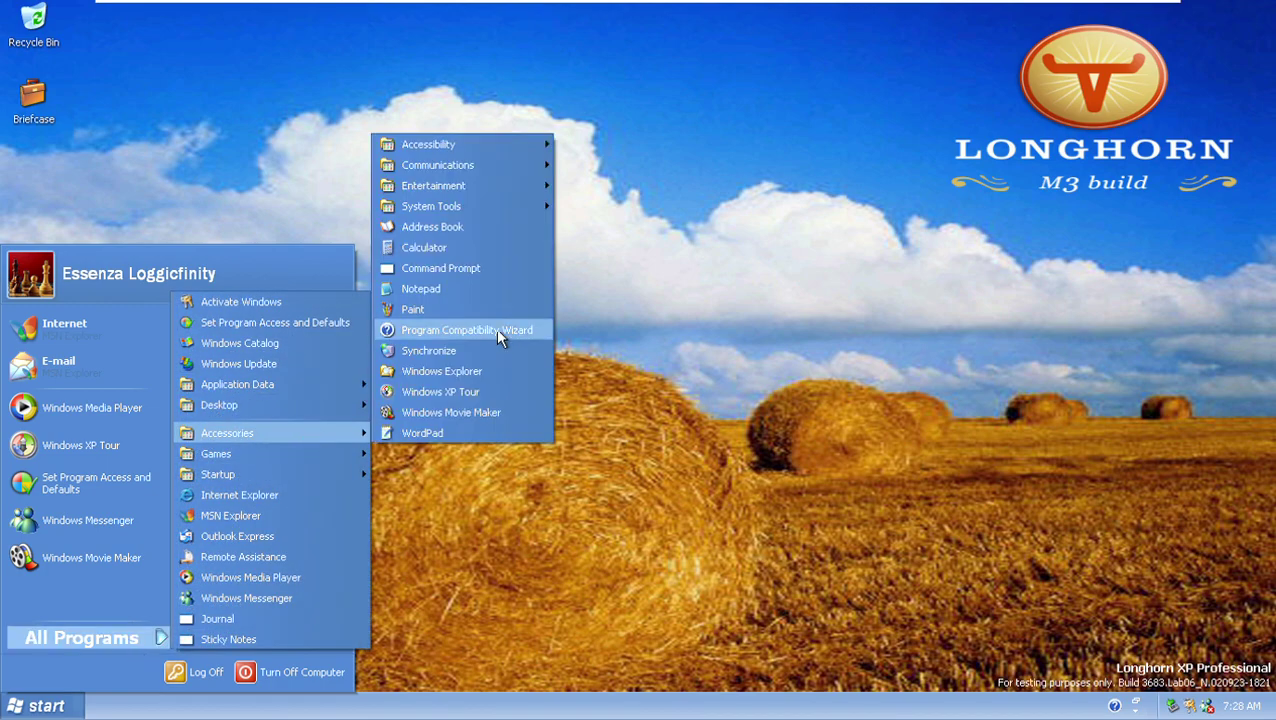
right_click(477, 270)
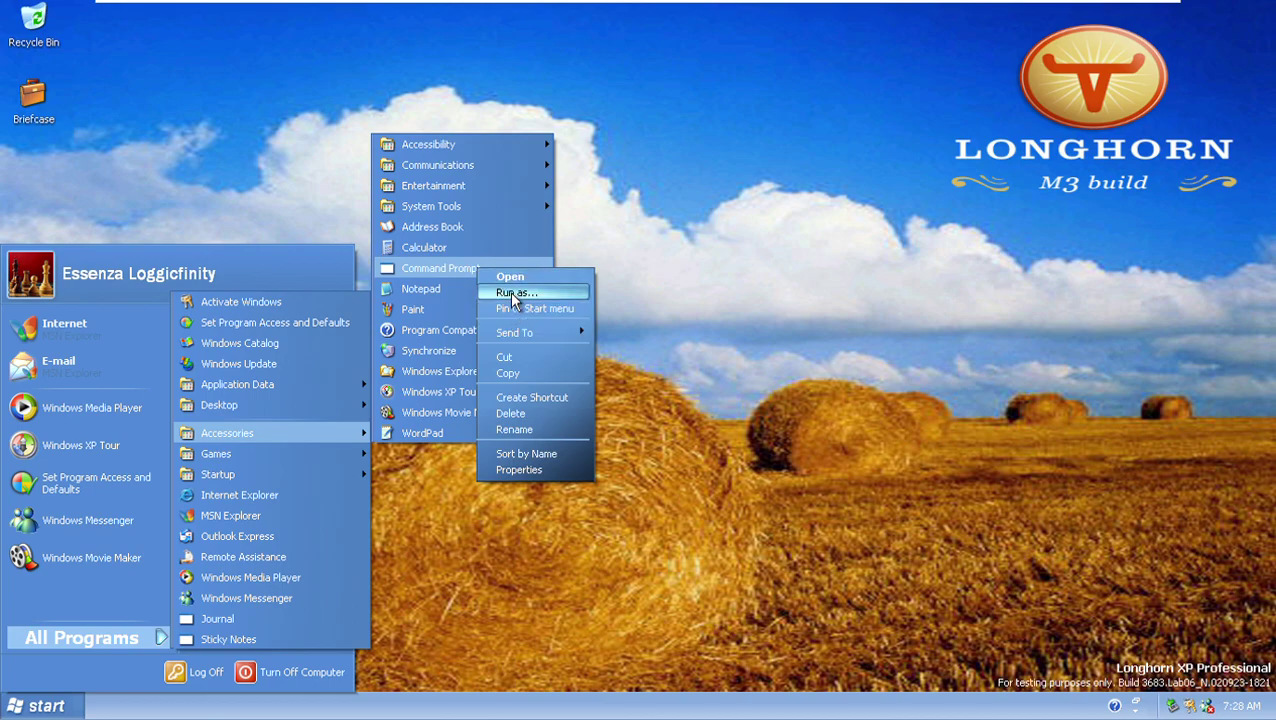
left_click(511, 293)
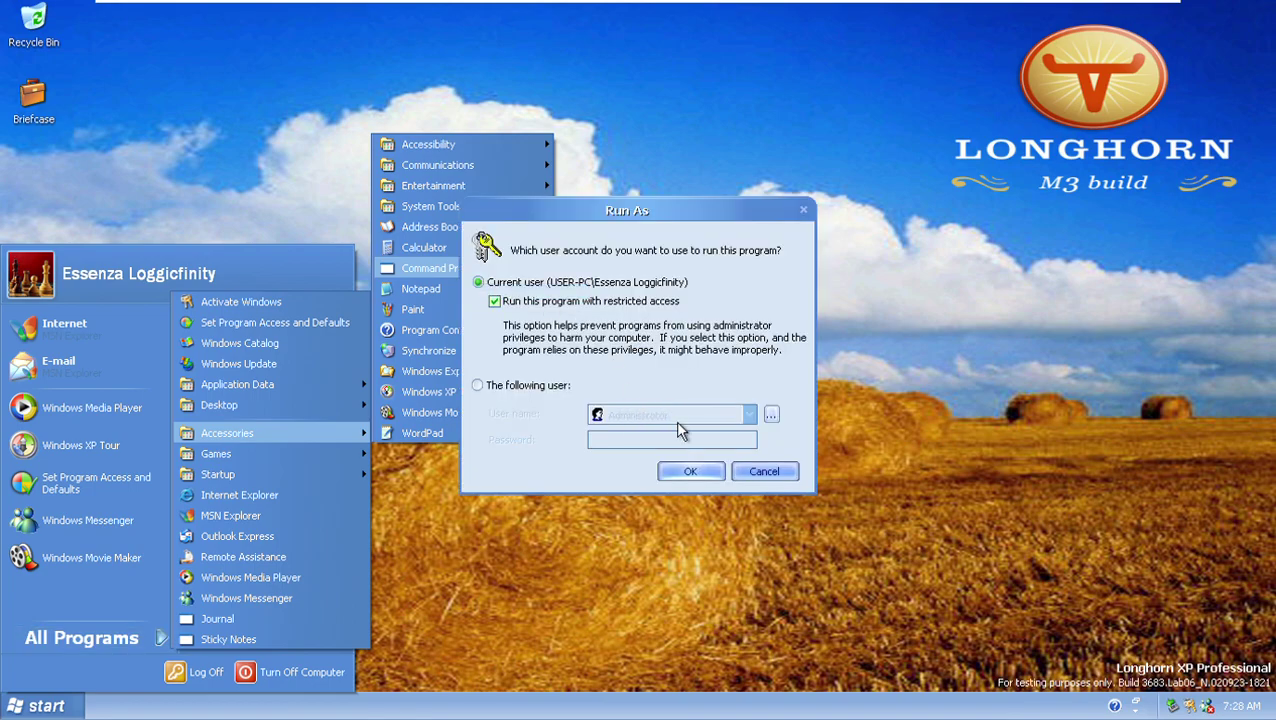
left_click(690, 472)
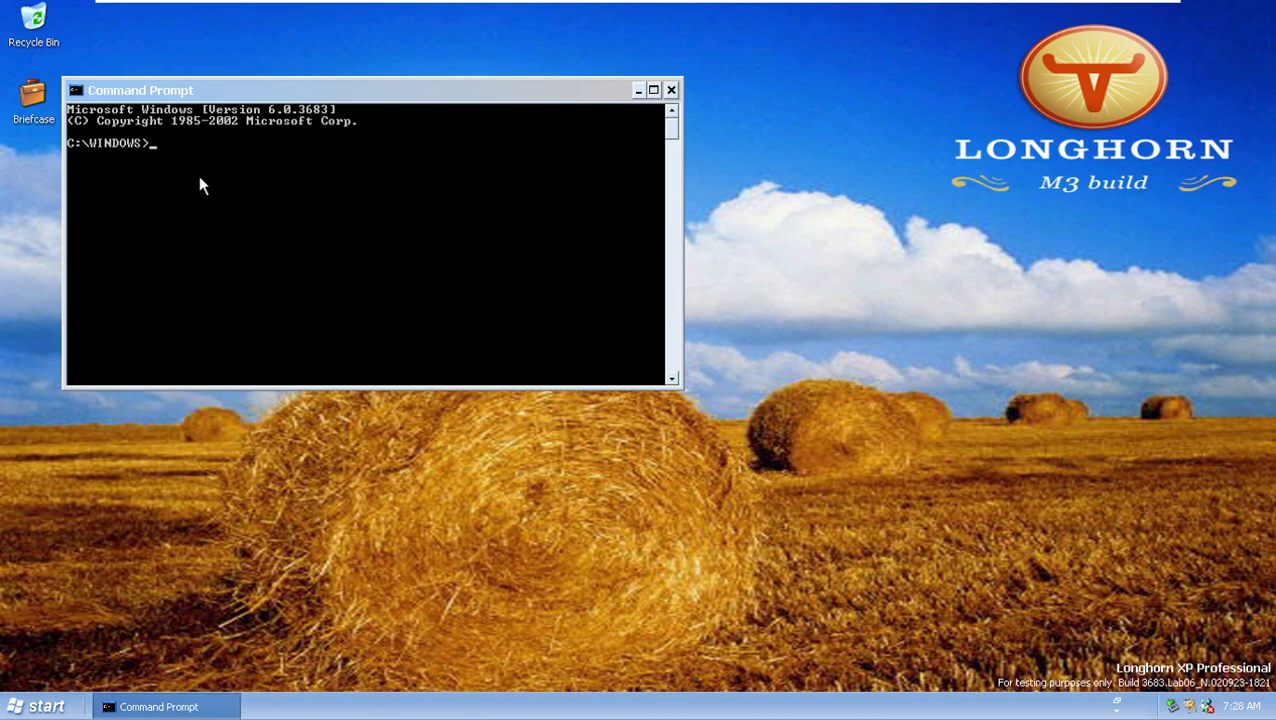
Try the commands "shutdown -s -t 30" and "shutdown -r -t 20", and close Command Prompt.
type("shutdown")
type("-s -t 30")
key("Return")
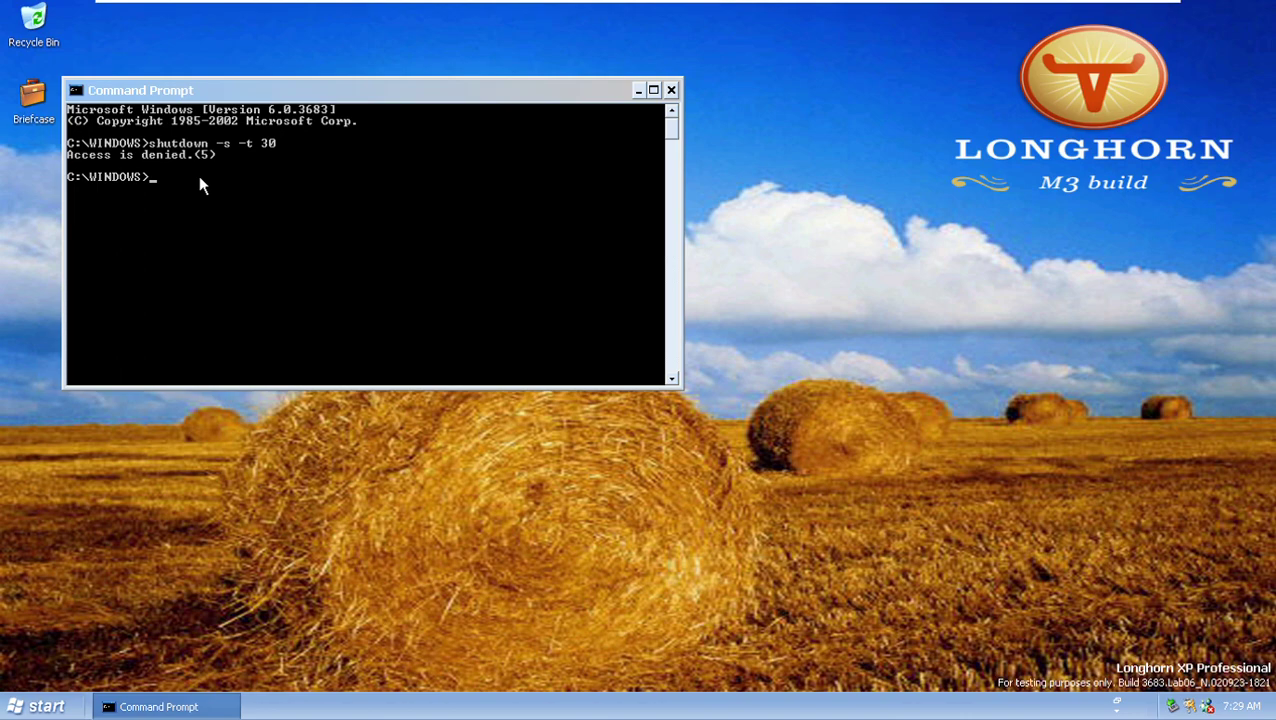
type("shutdown -r -t 20")
key("Return")
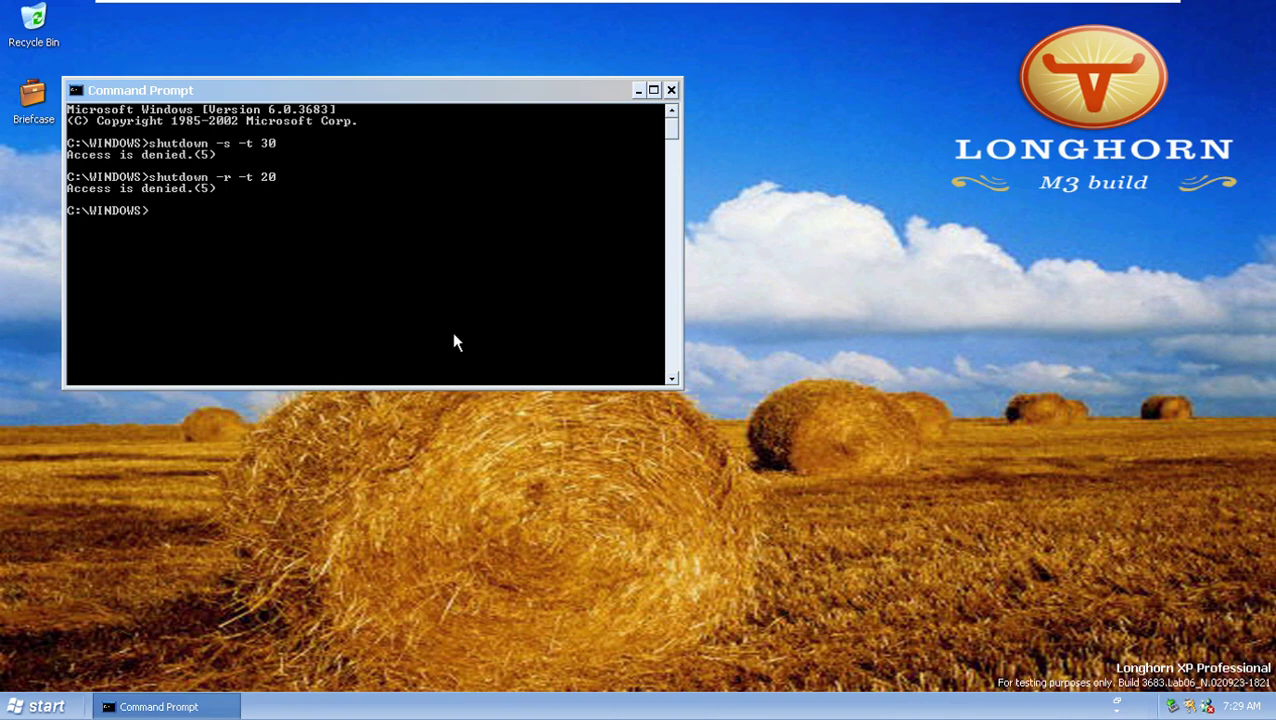
left_click(671, 90)
Open Scheduled Tasks from System Tools and start the Scheduled Task Wizard.
left_click(45, 706)
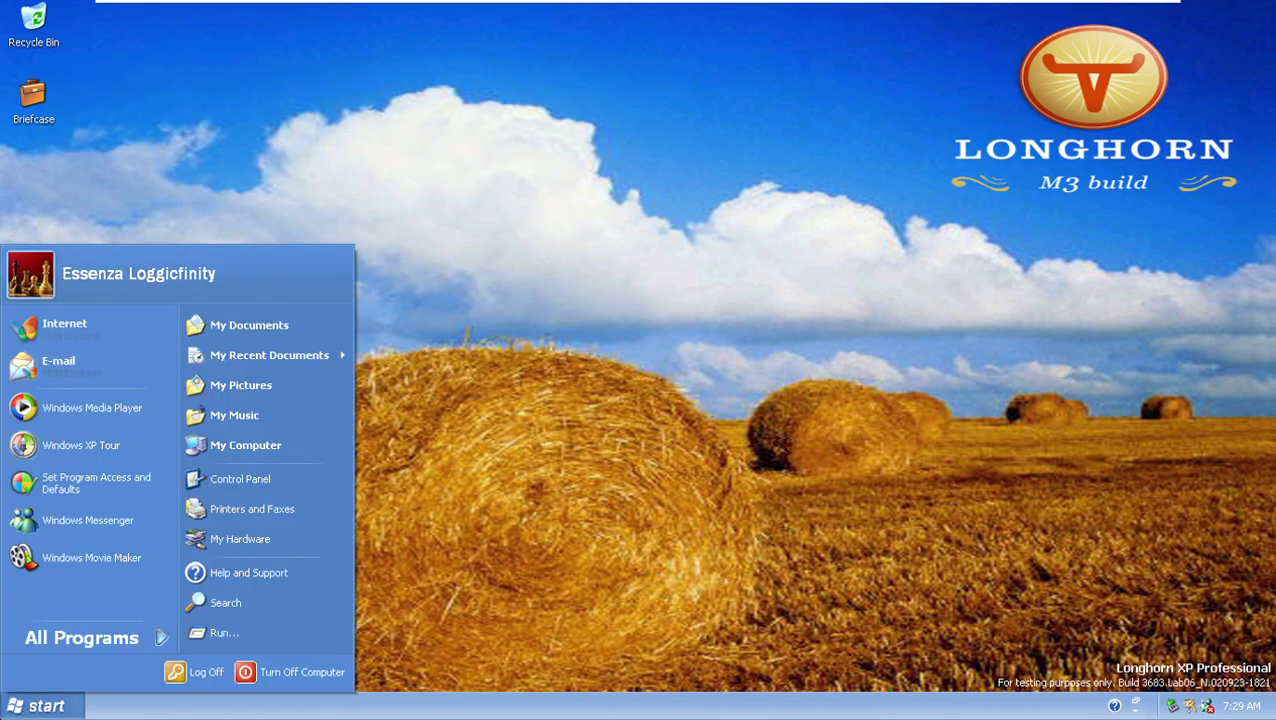
mouse_move(112, 636)
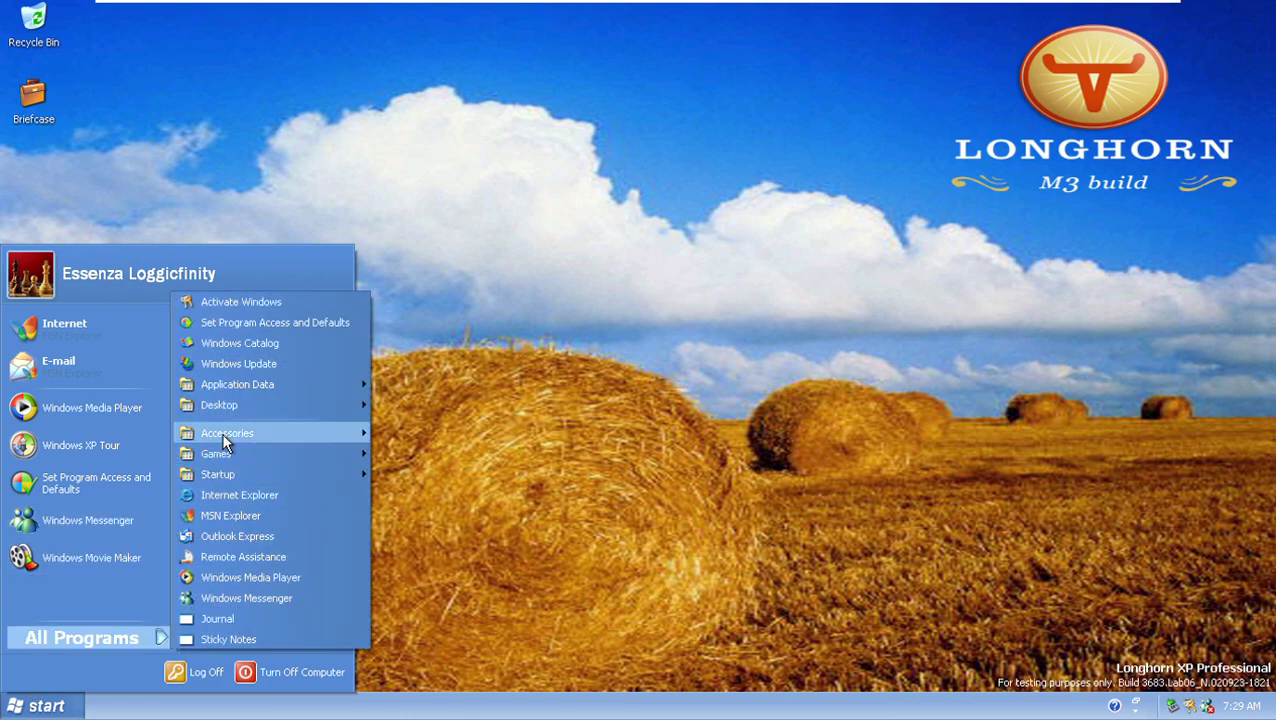
mouse_move(260, 428)
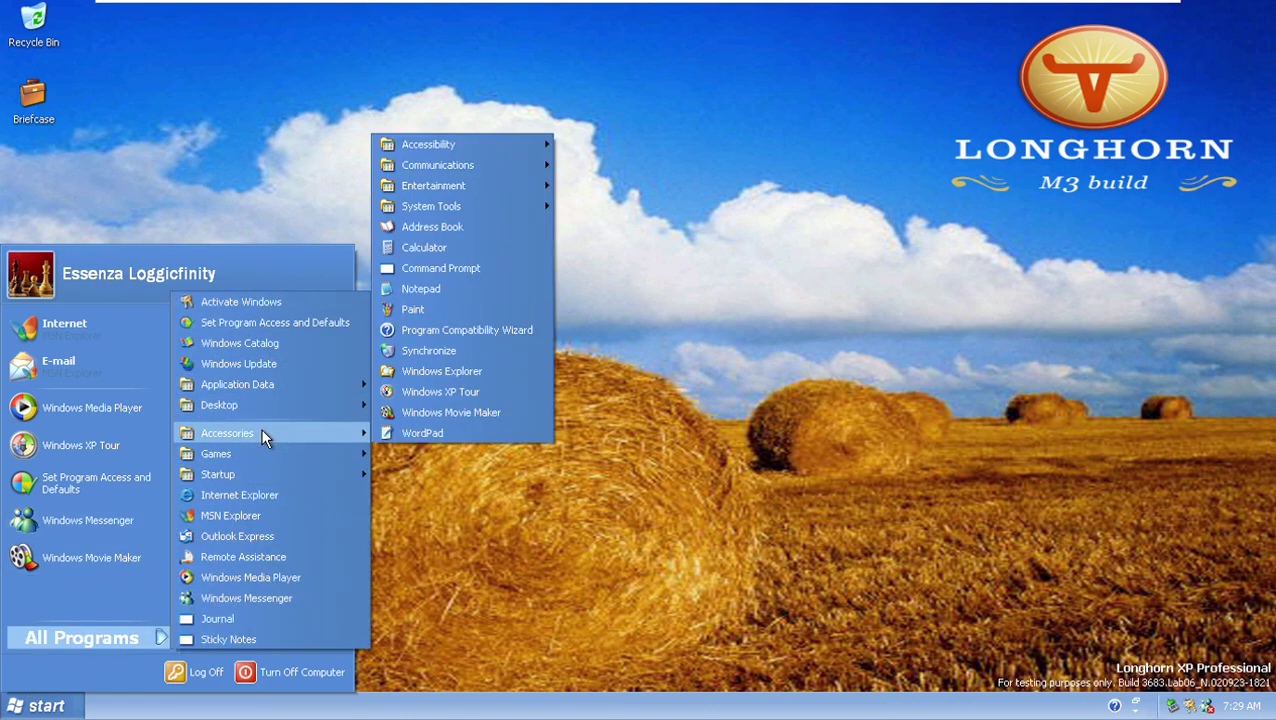
mouse_move(462, 170)
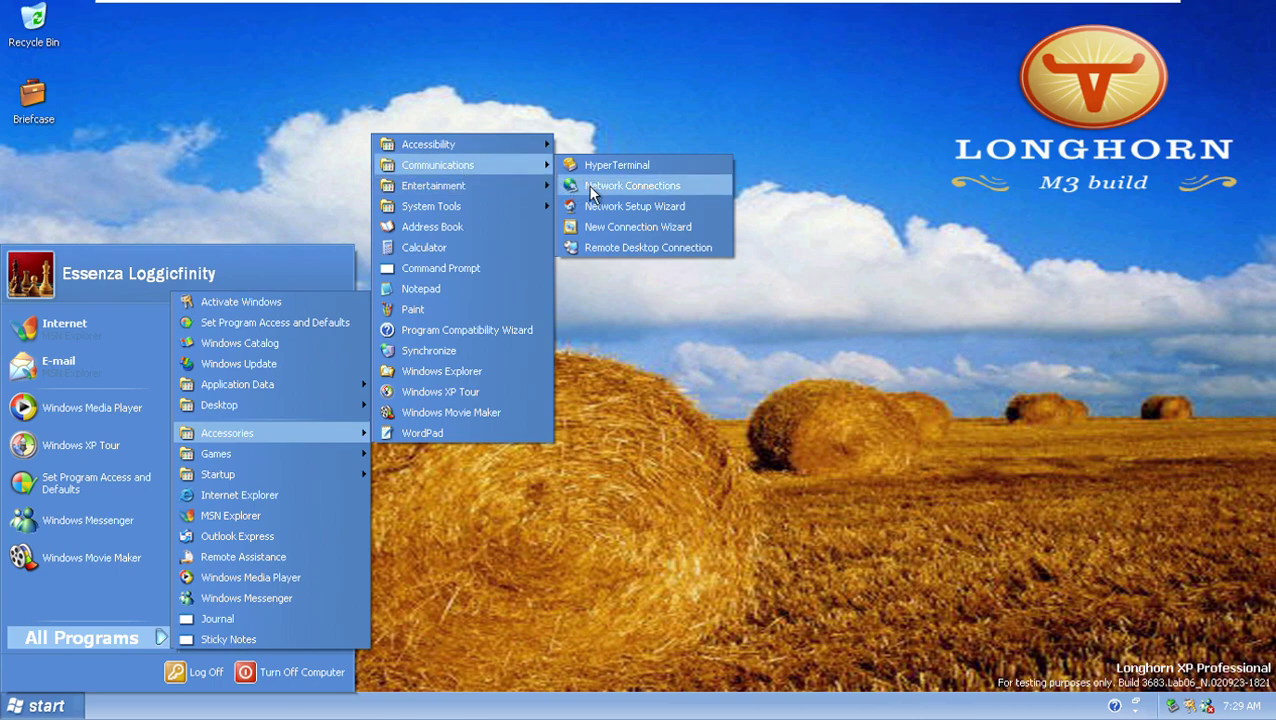
mouse_move(471, 193)
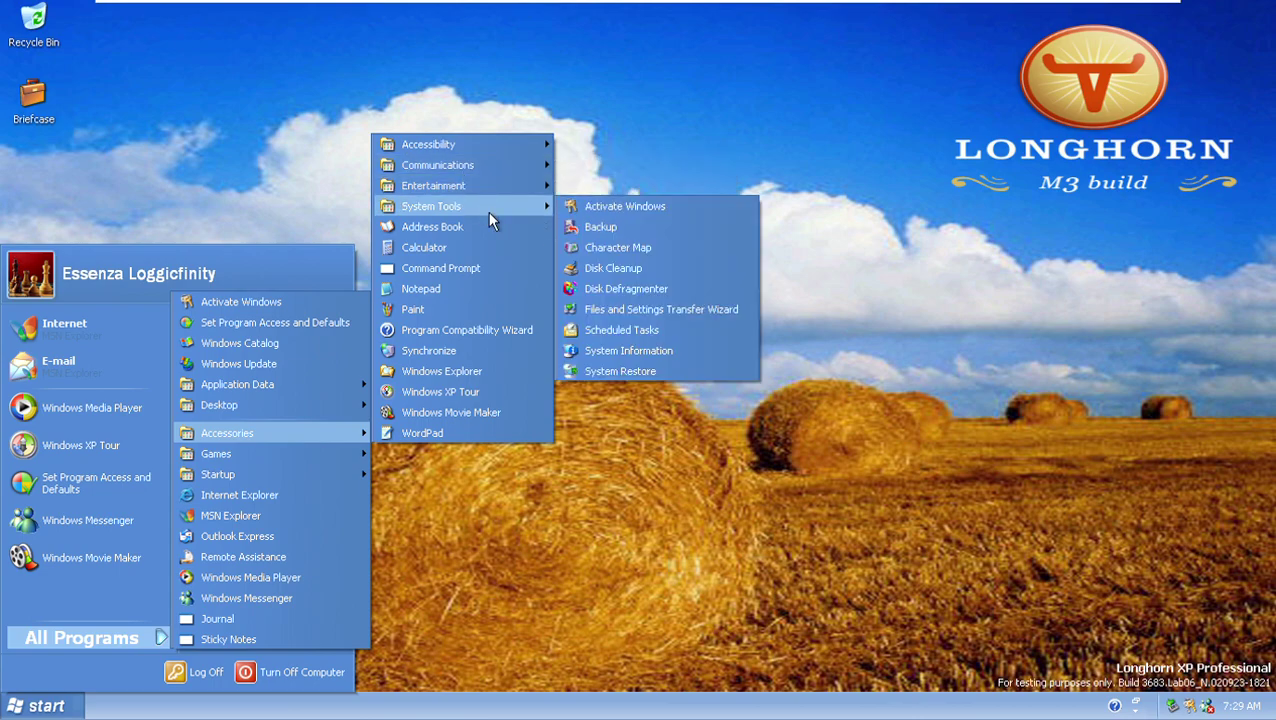
left_click(641, 329)
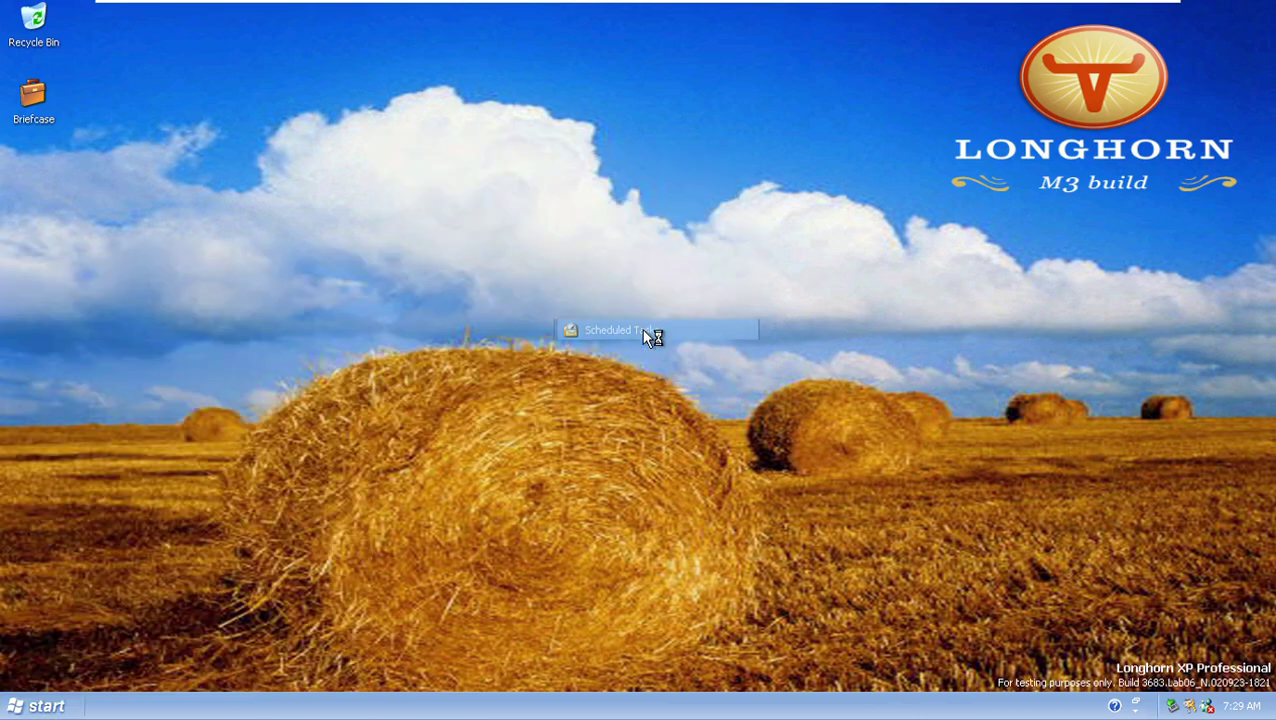
double_click(385, 232)
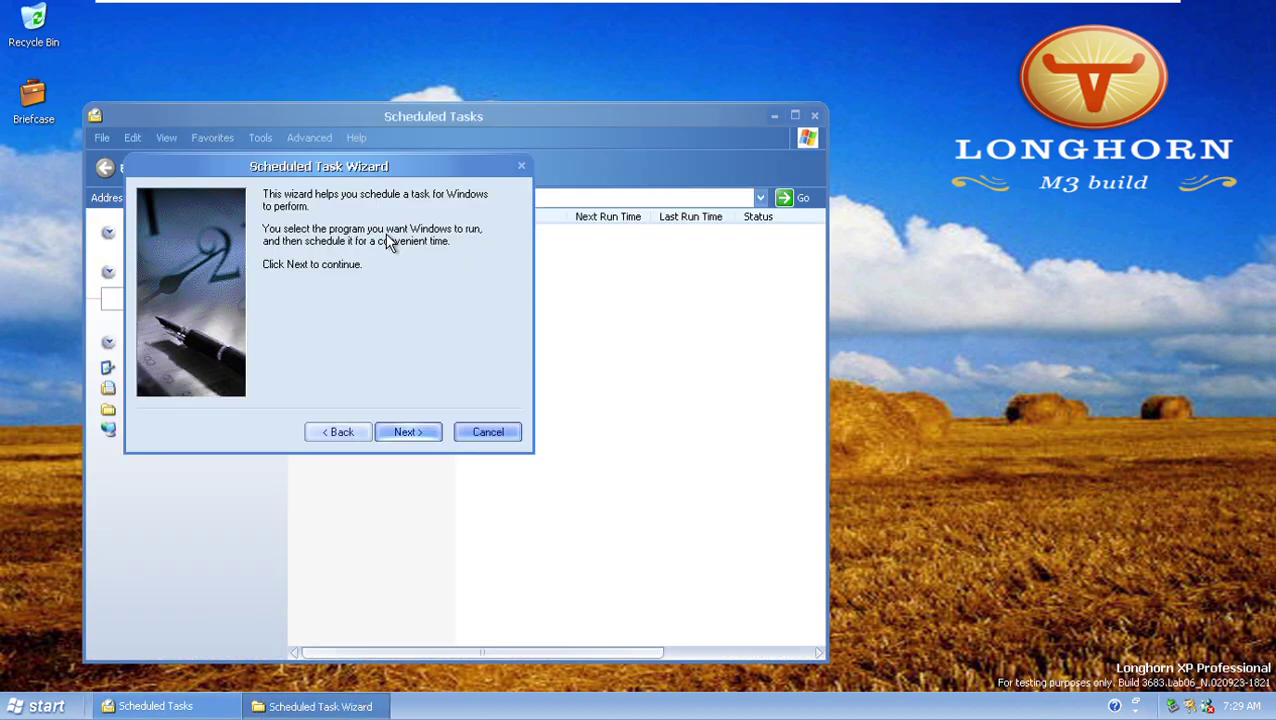
Advance to the wizard's application list, look through the programs, and select System Information.
left_click(408, 434)
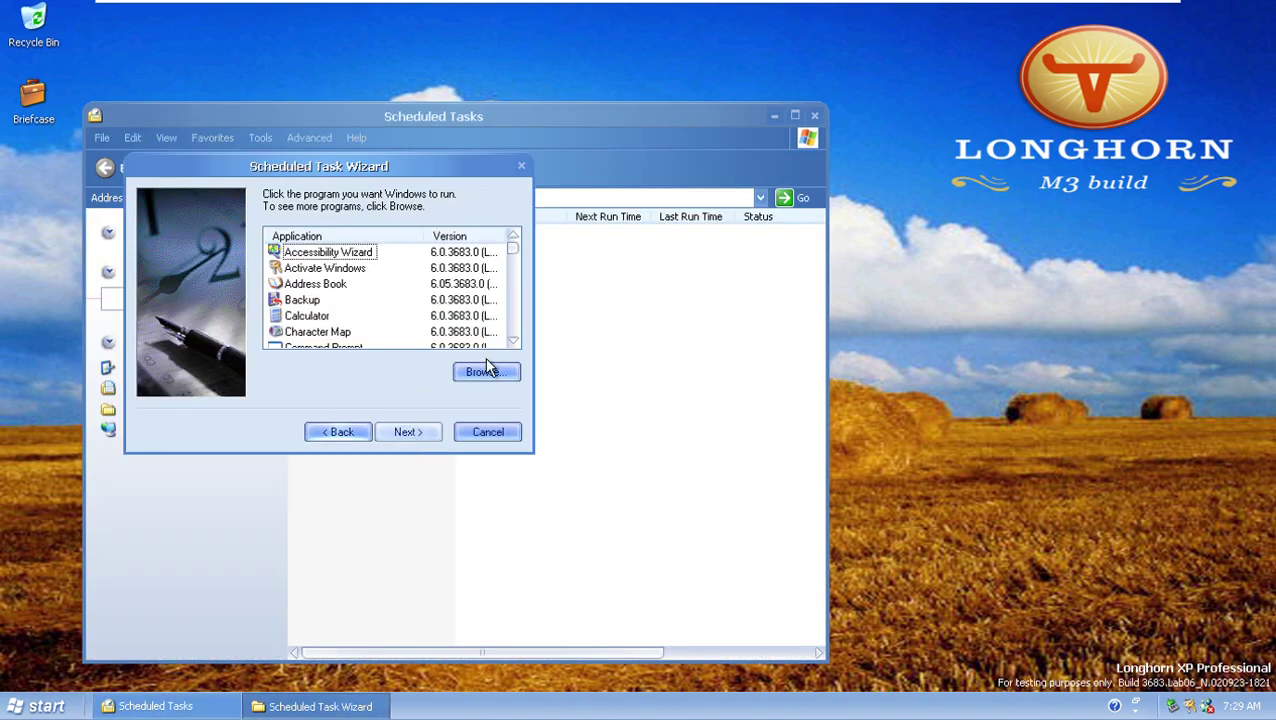
scroll(300, 310, "down", 5)
scroll(295, 318, "up", 3)
scroll(295, 318, "down", 5)
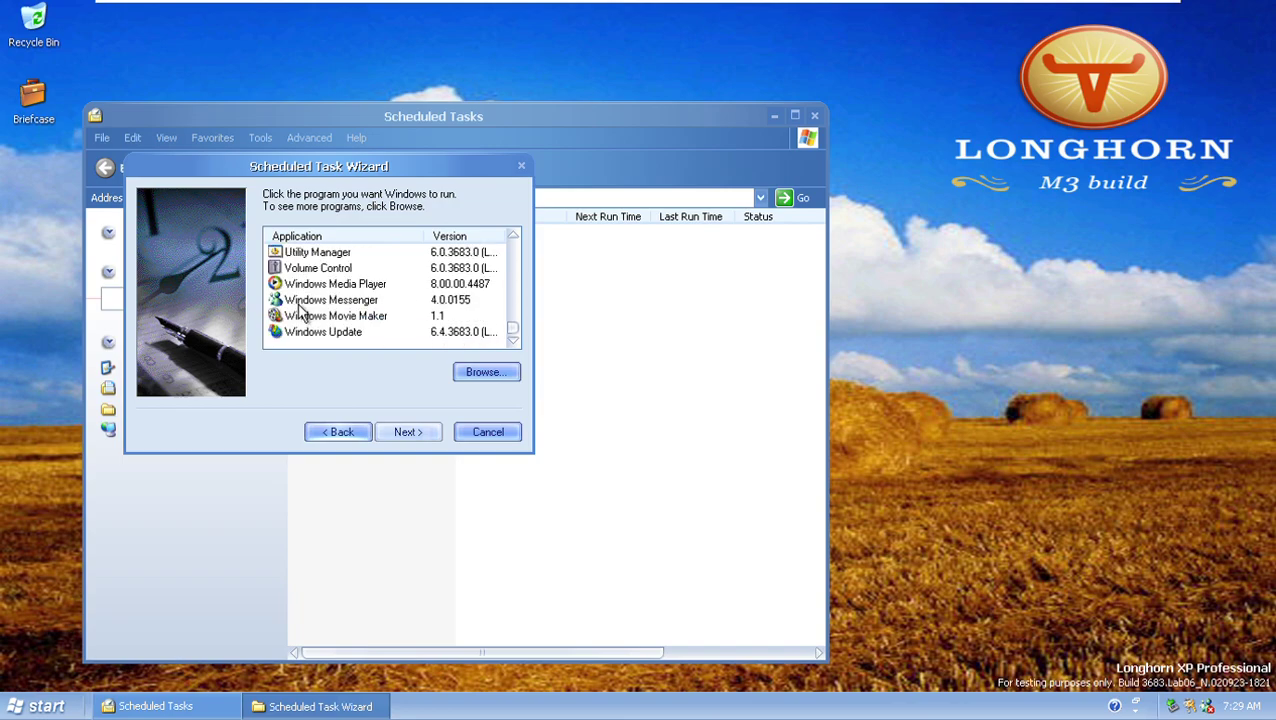
left_click_drag(511, 328, 505, 314)
left_click(336, 301)
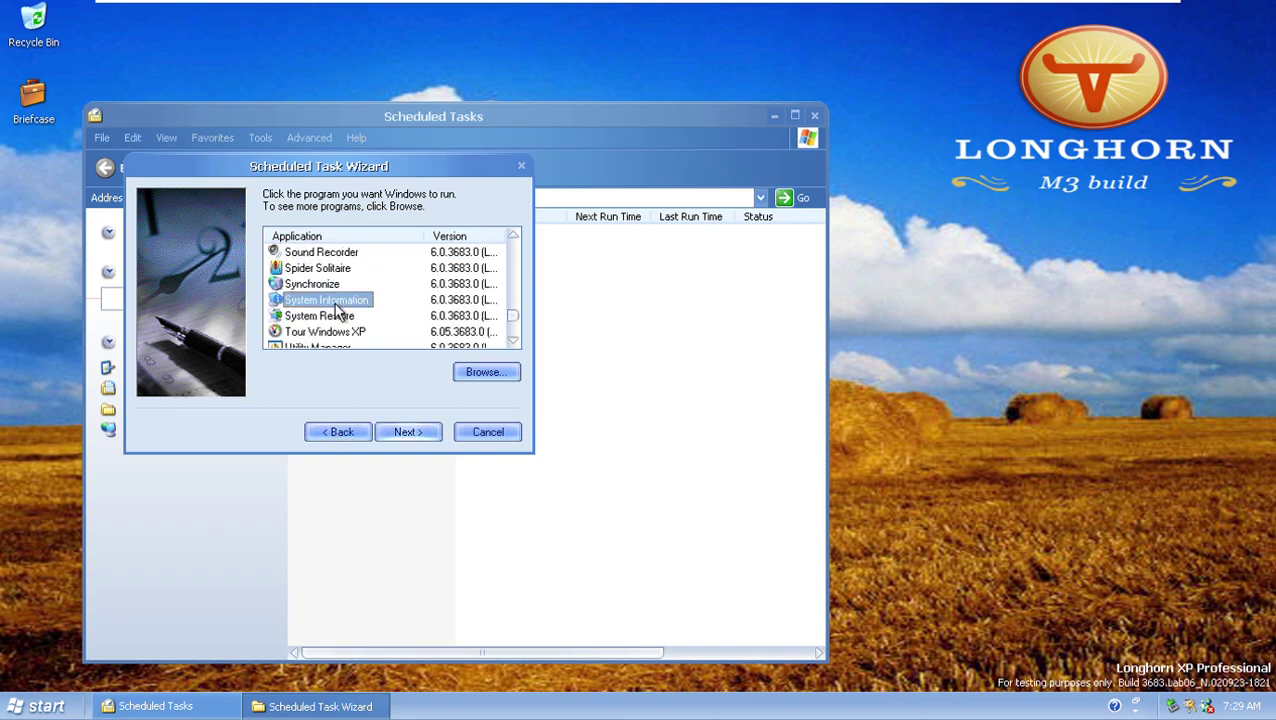
Browse to the Movie Maker folder in Program Files on drive C: and choose the sample video as the program to schedule.
left_click(490, 370)
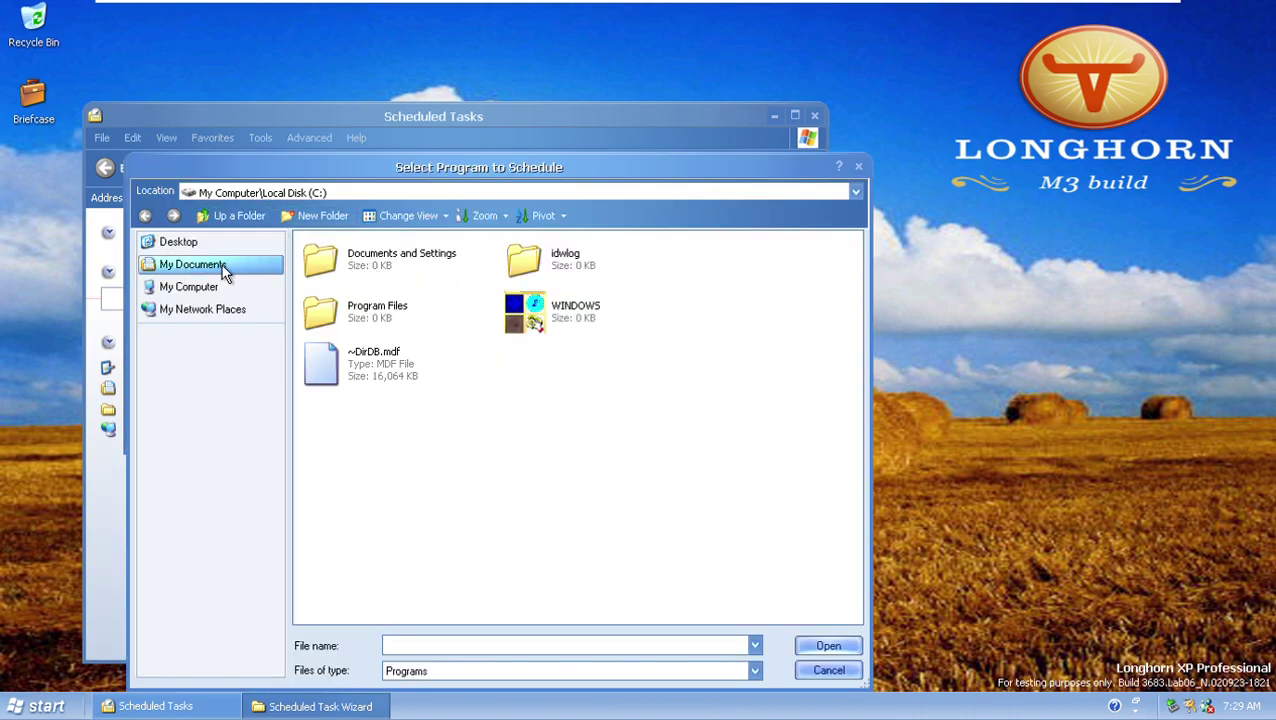
left_click(198, 243)
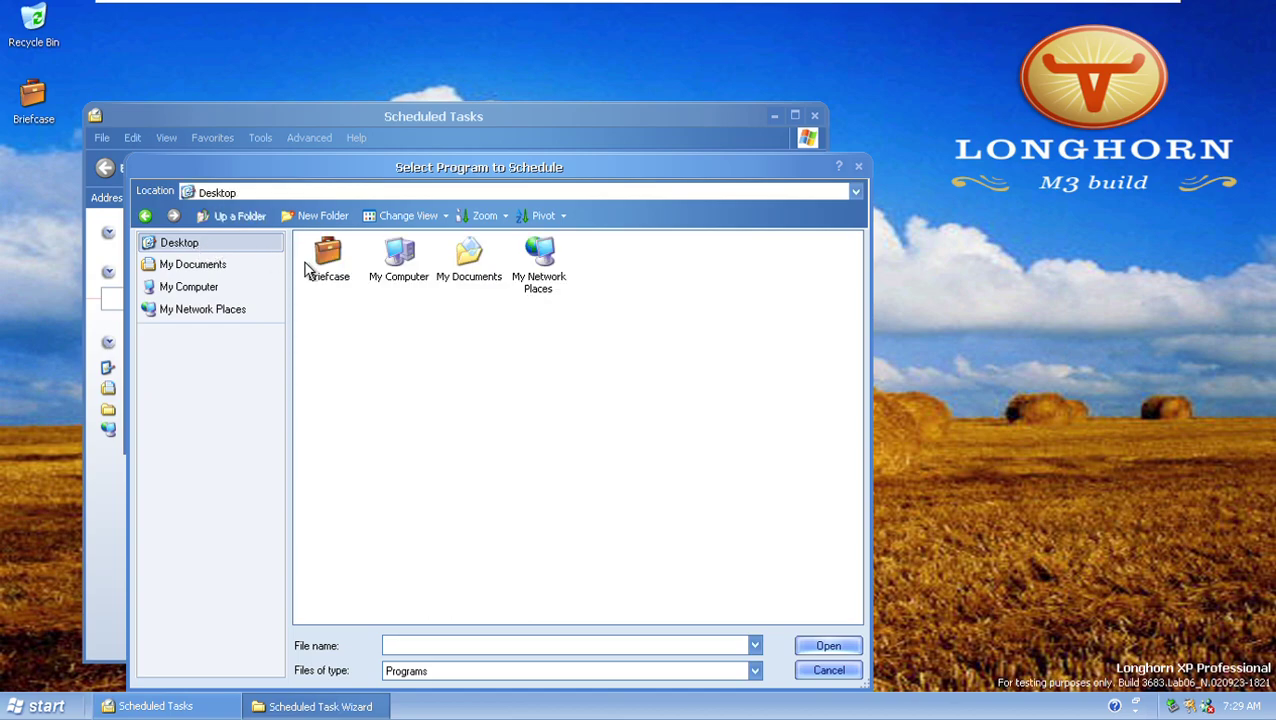
left_click(220, 290)
double_click(392, 398)
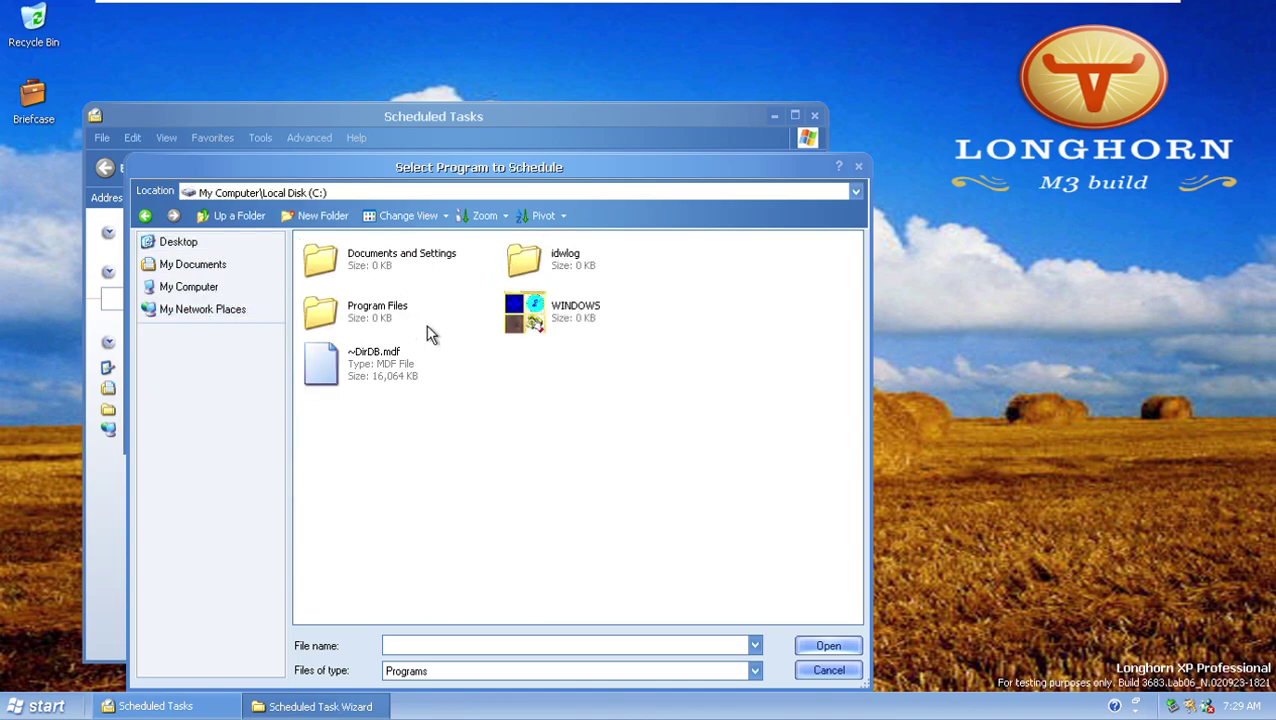
left_click(368, 318)
double_click(368, 318)
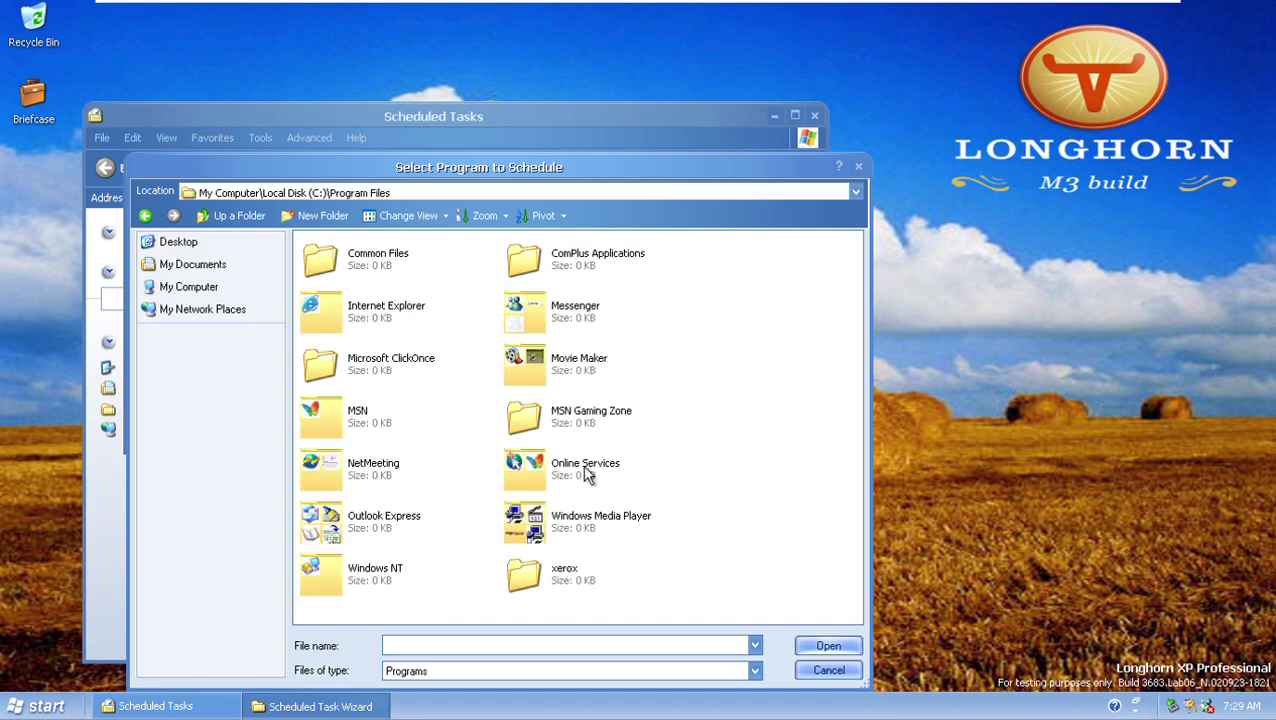
double_click(548, 379)
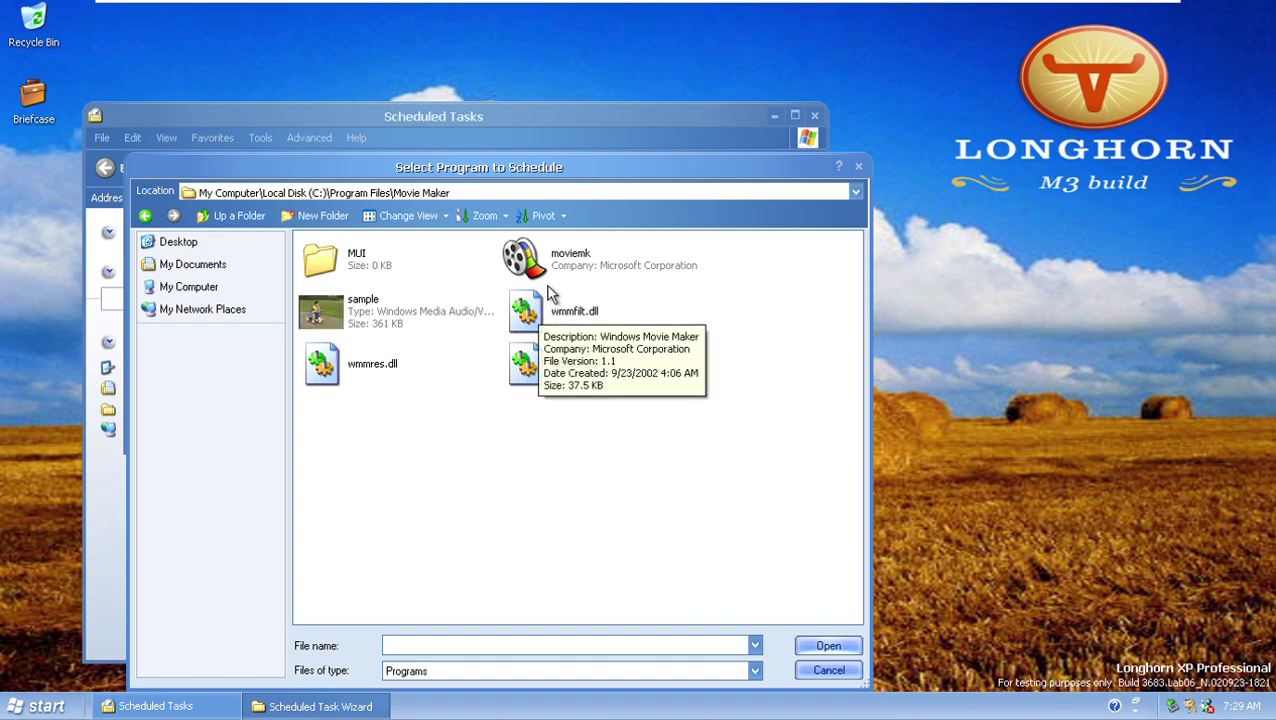
double_click(400, 302)
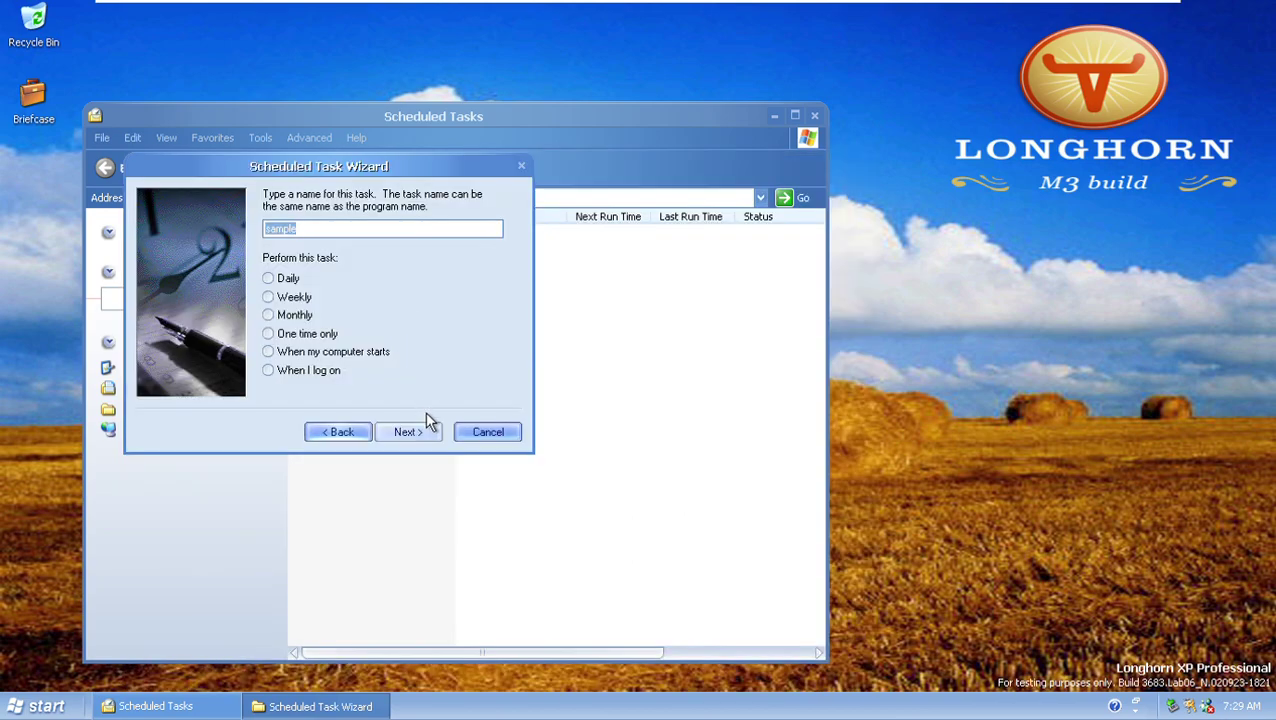
left_click(38, 706)
left_click(38, 706)
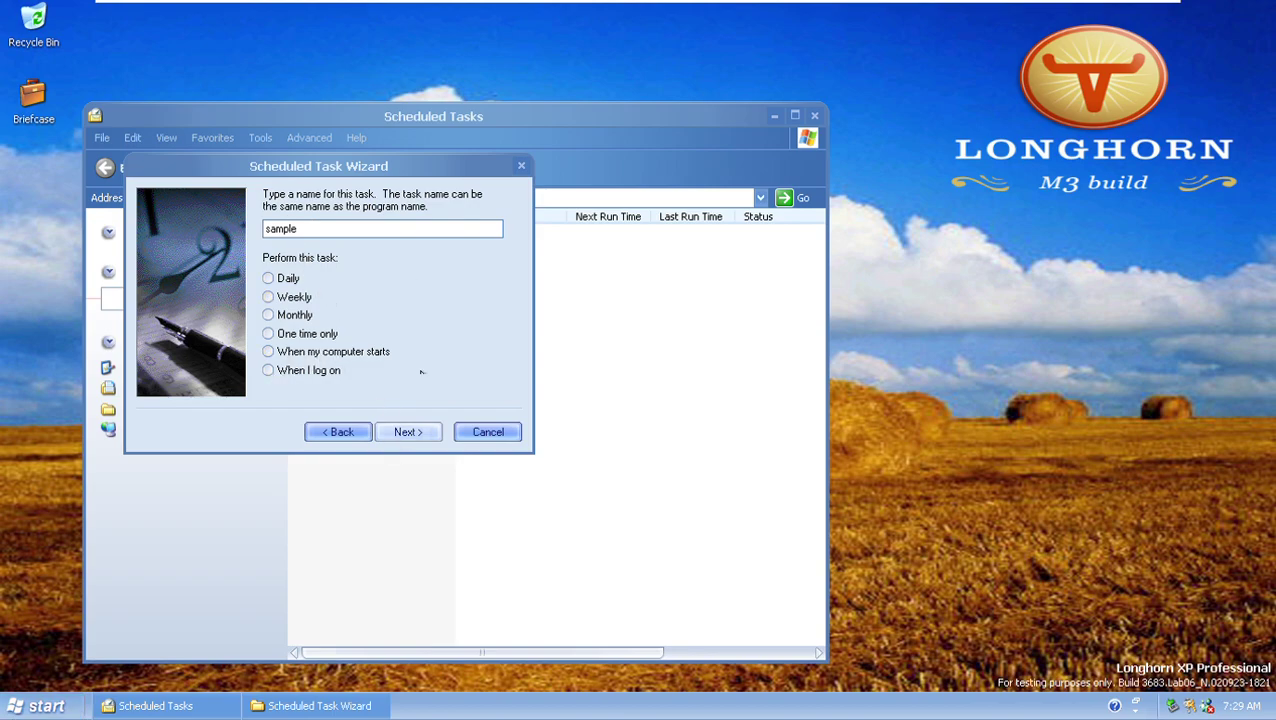
Return to the wizard's program selection and browse through the contents of the WINDOWS folder on drive C:.
left_click(352, 437)
left_click(472, 376)
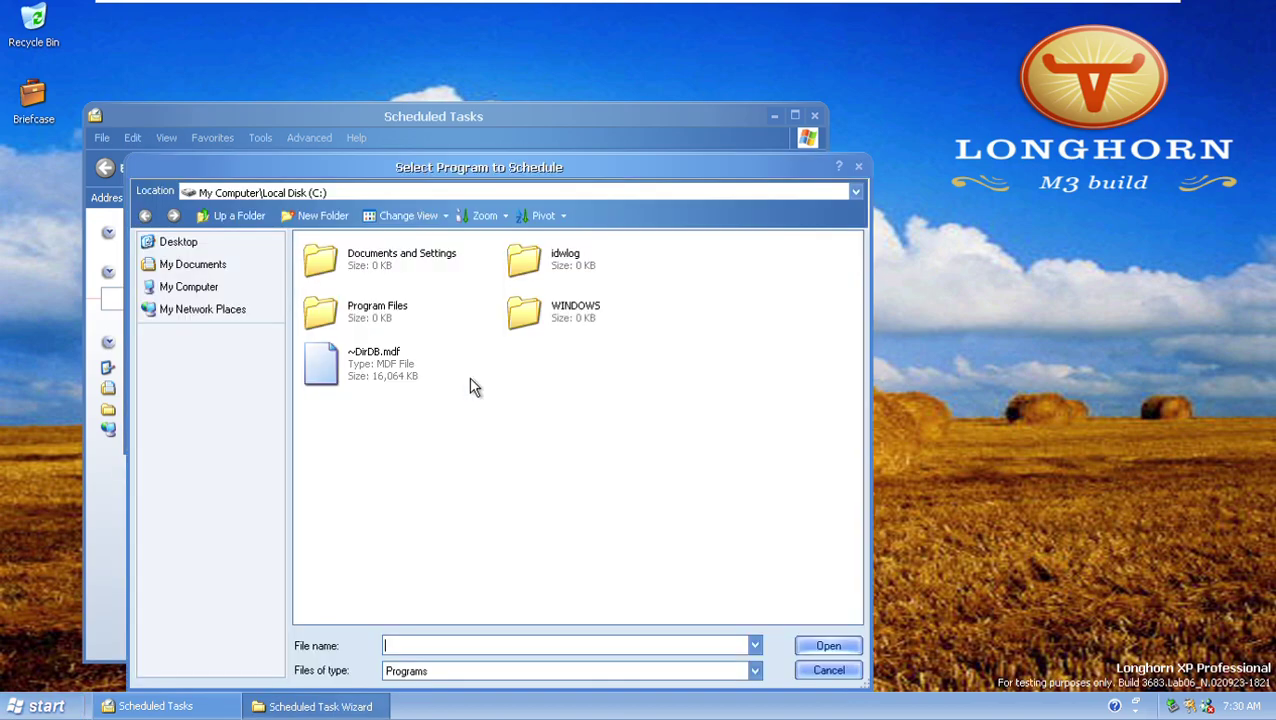
double_click(577, 326)
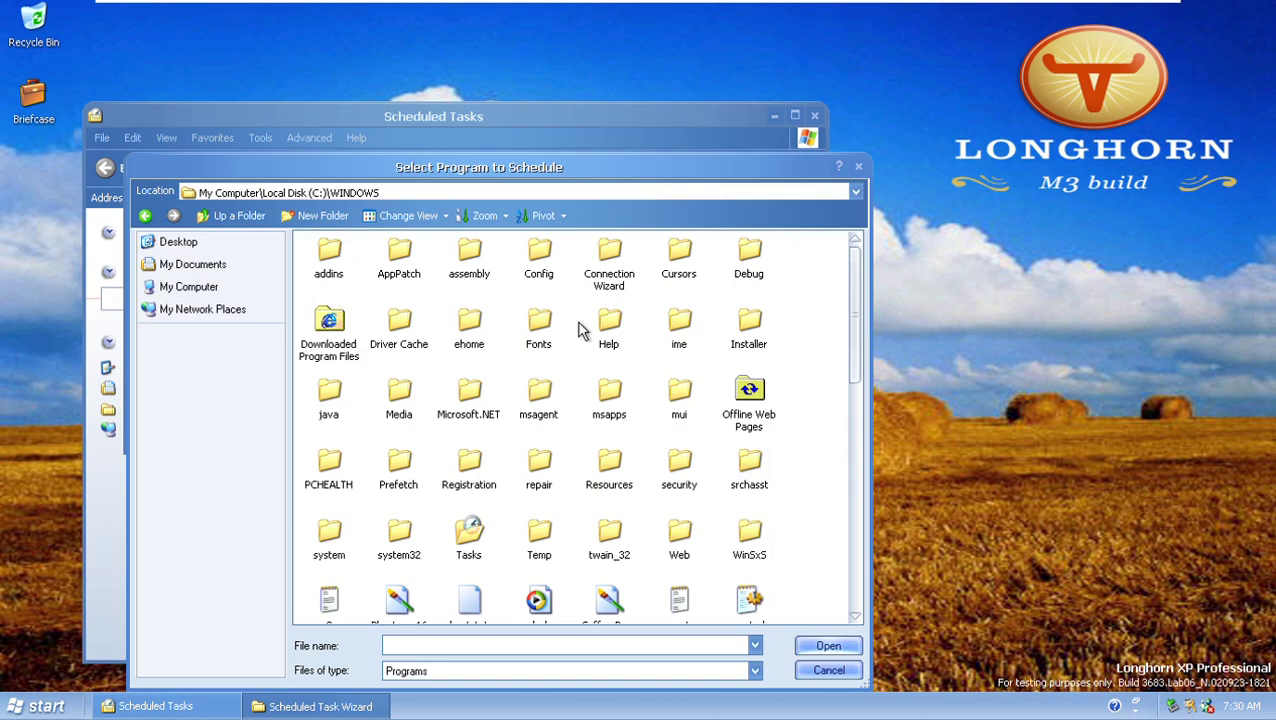
scroll(583, 330, "down", 4)
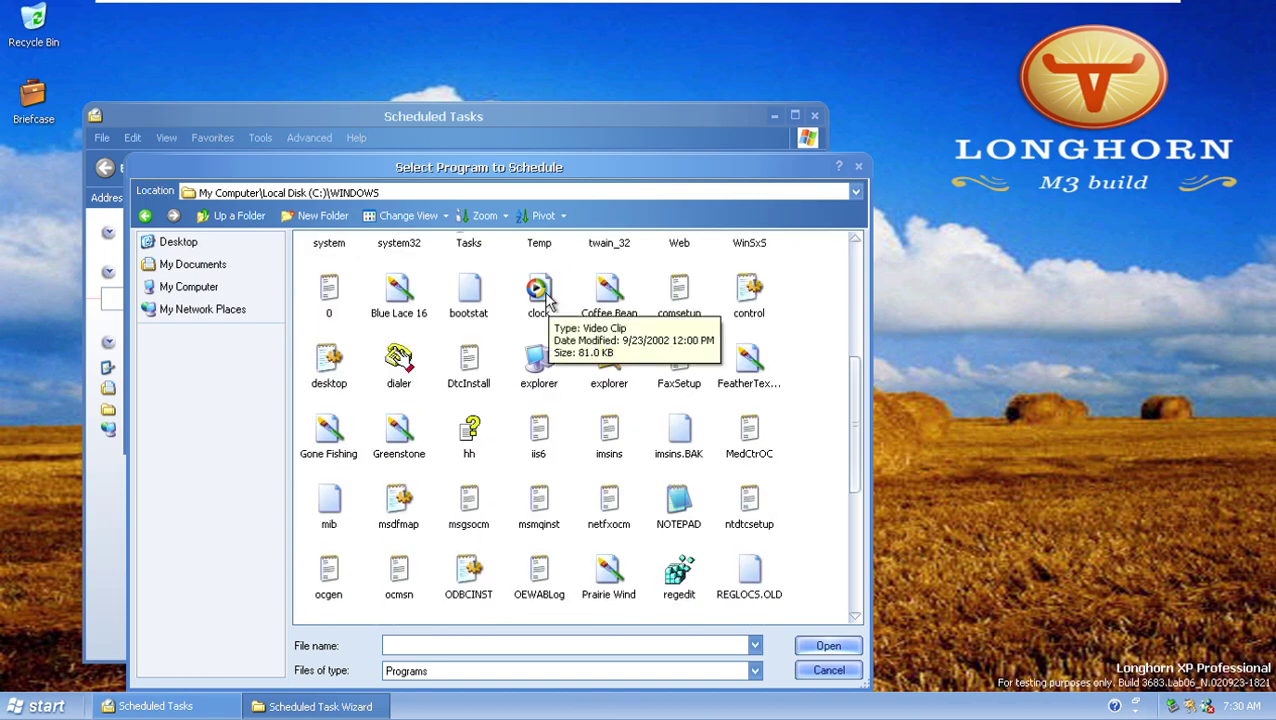
scroll(548, 305, "down", 5)
scroll(548, 302, "up", 10)
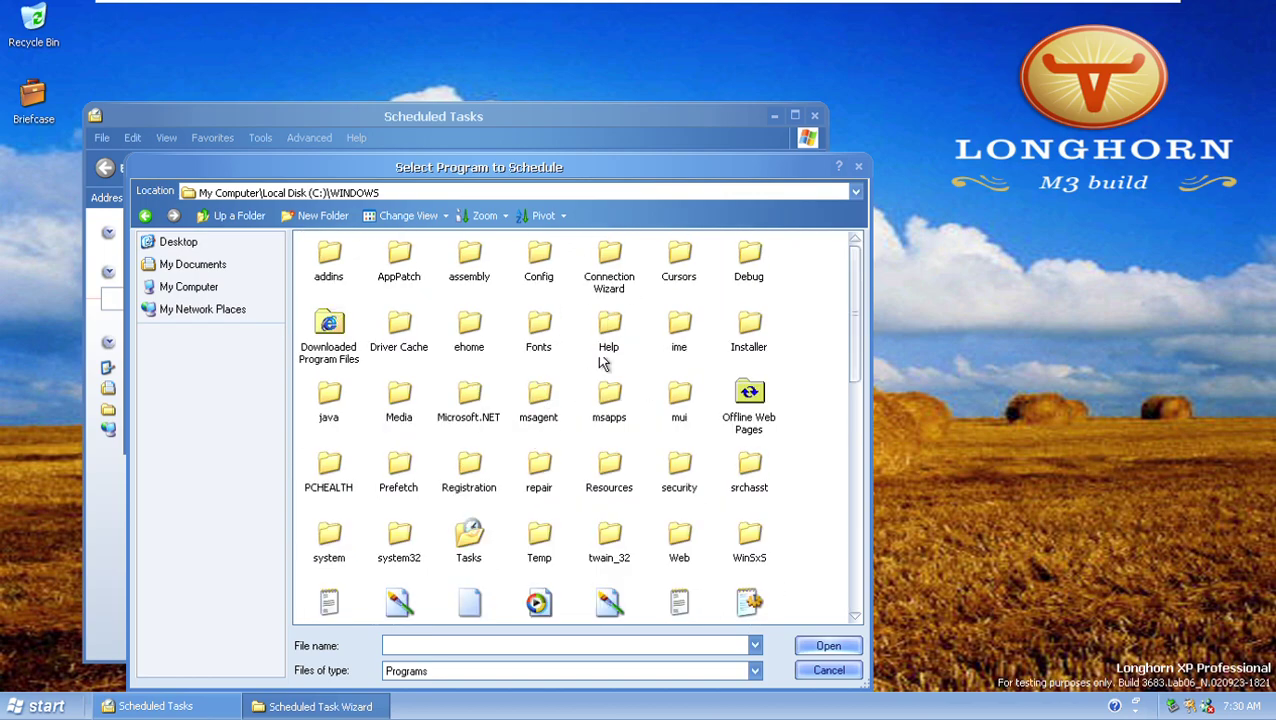
Cancel the program selection and the Scheduled Task Wizard, and close Scheduled Tasks.
left_click(858, 166)
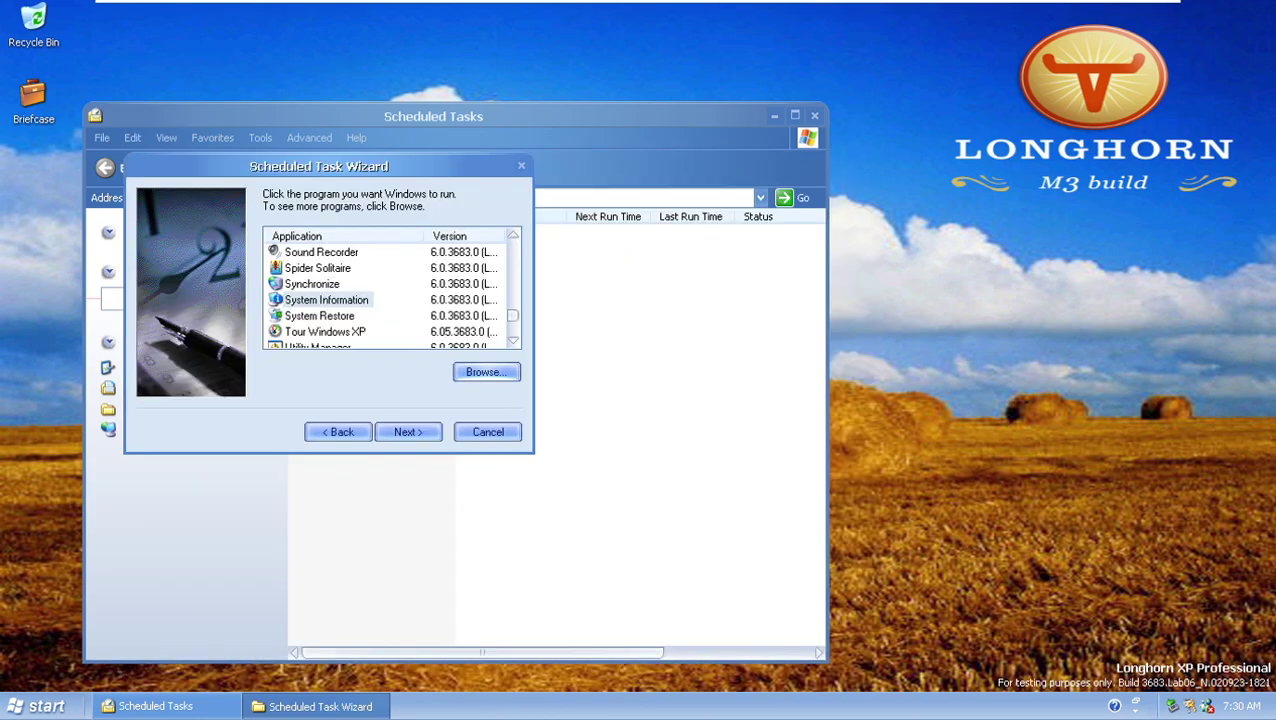
left_click(476, 436)
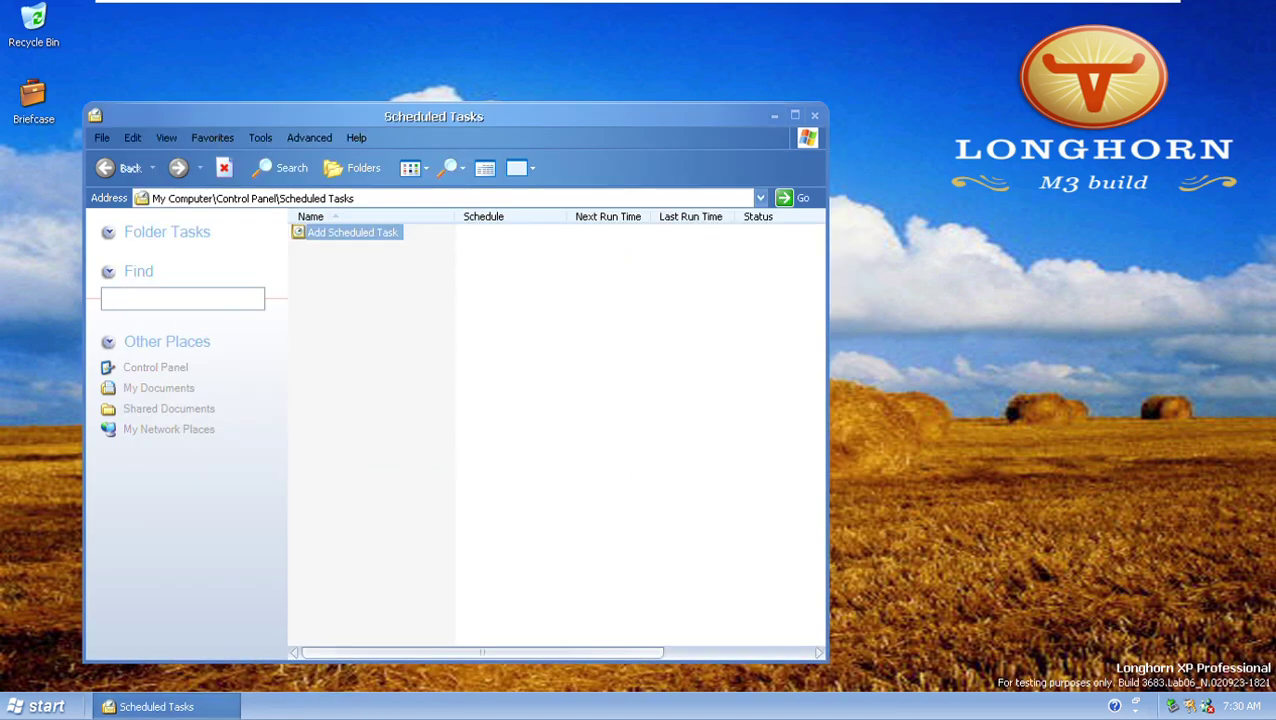
left_click(814, 114)
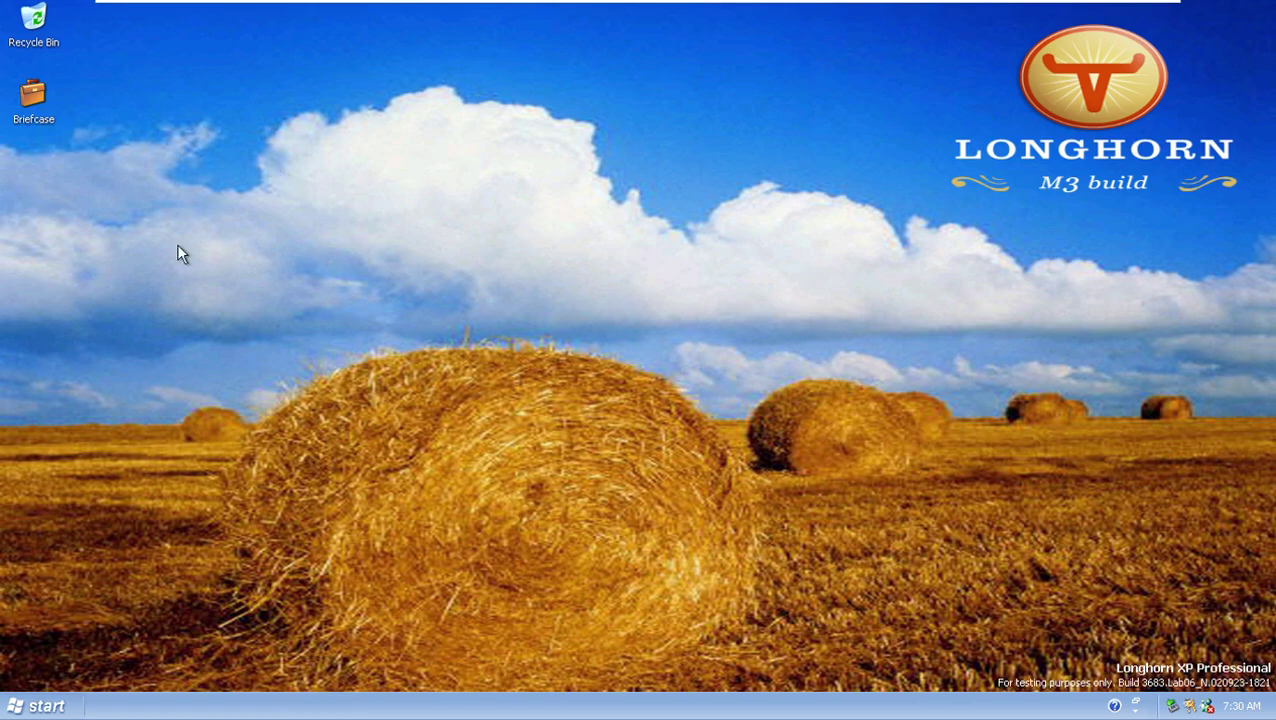
Shut down Windows by choosing to turn off the computer.
left_click(40, 706)
left_click(320, 670)
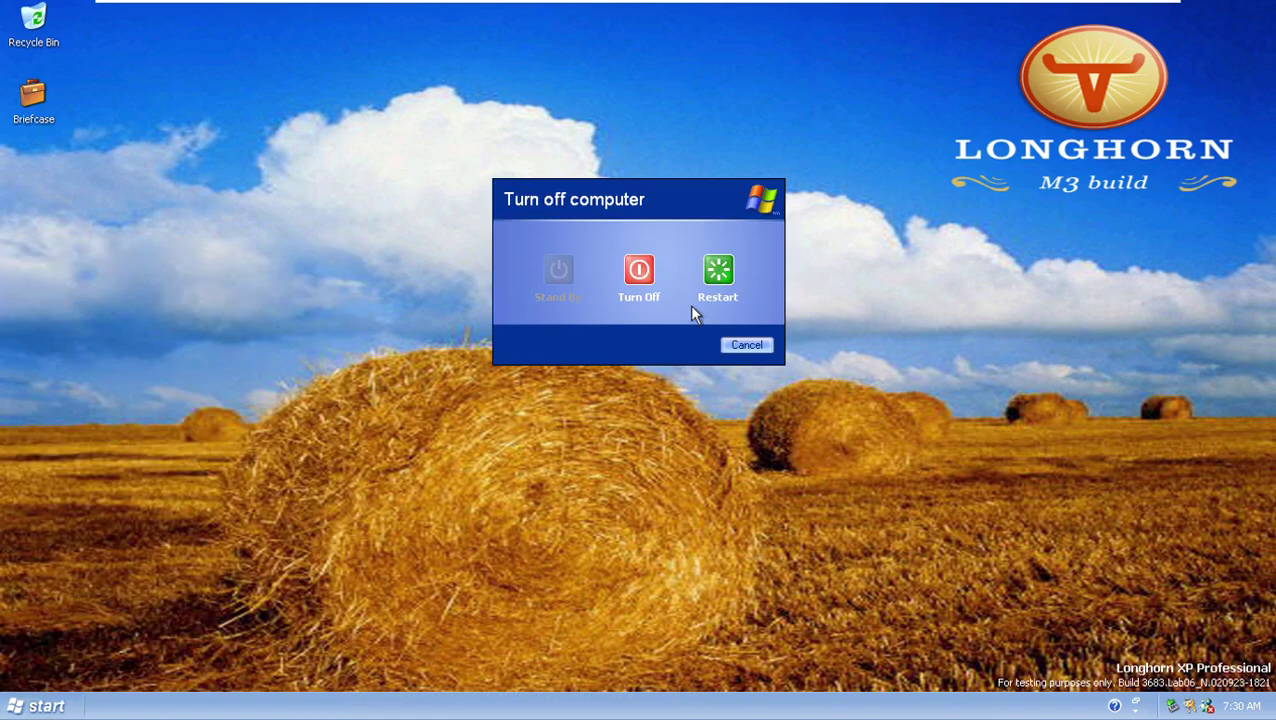
left_click(622, 270)
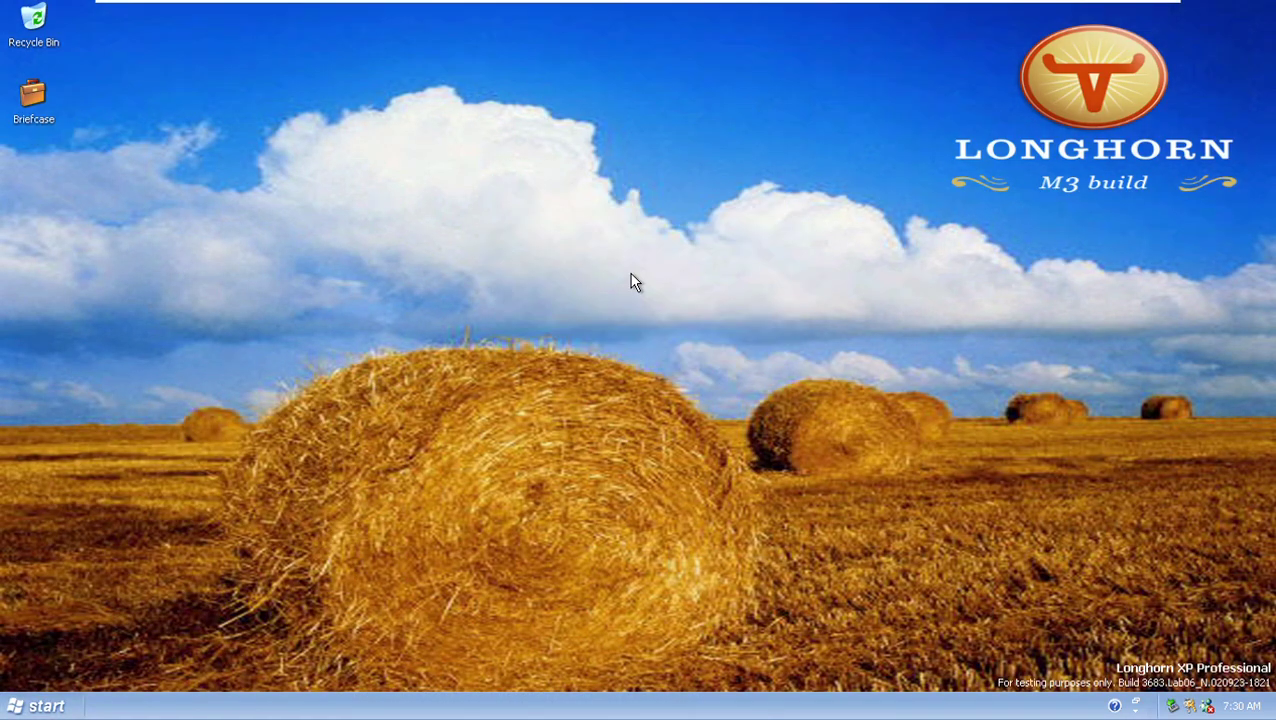